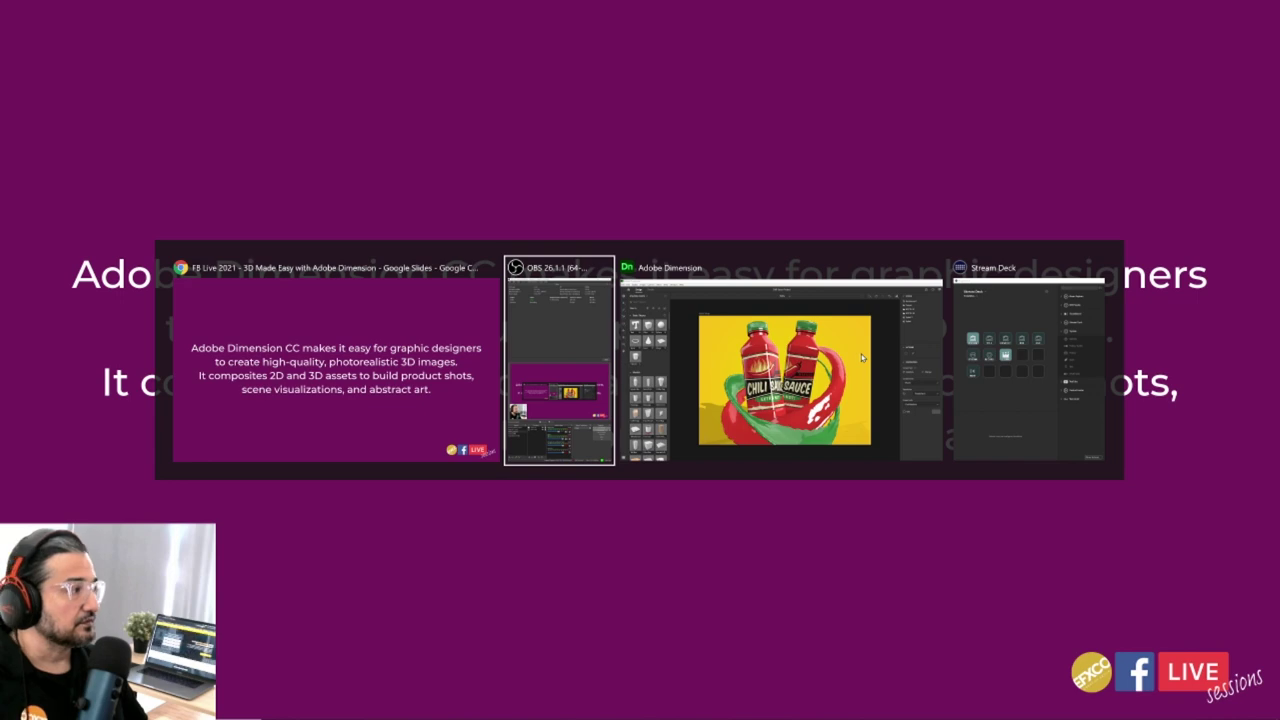
Exit the full-screen slide presentation and return to the browser window with the slide editor.
key("alt+Tab")
key("alt+Tab")
key("alt+Tab")
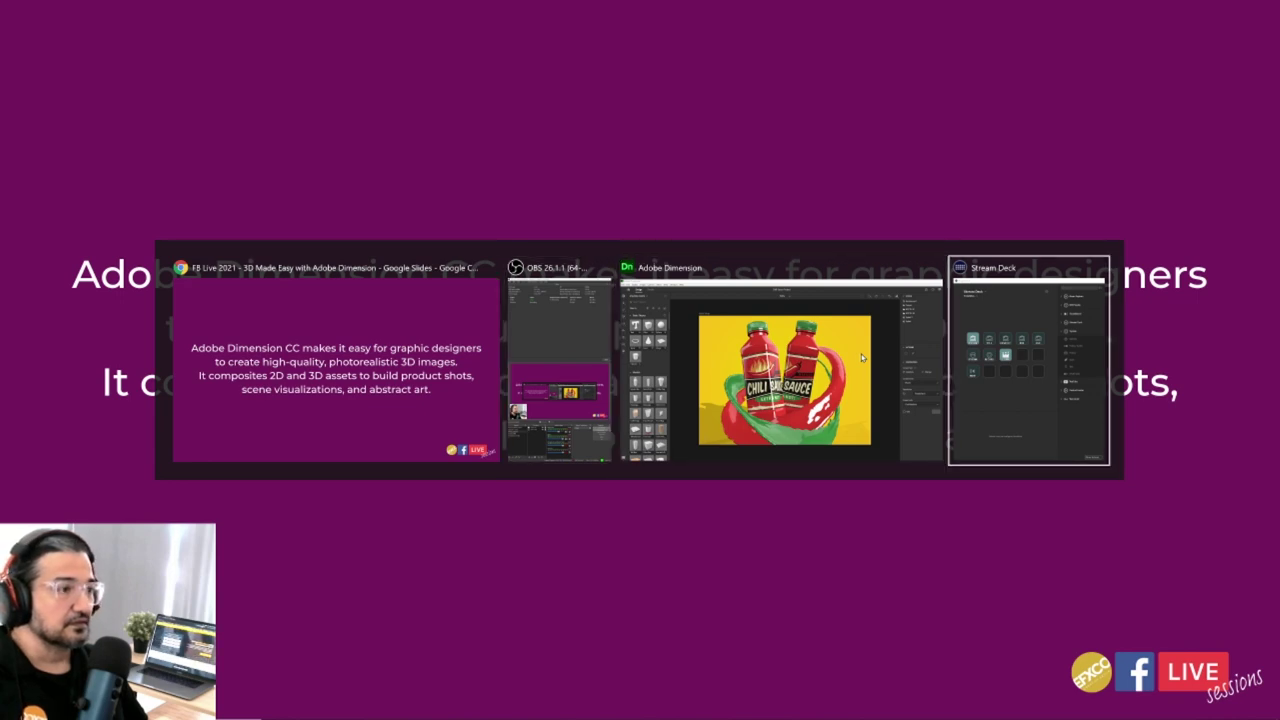
key("Escape")
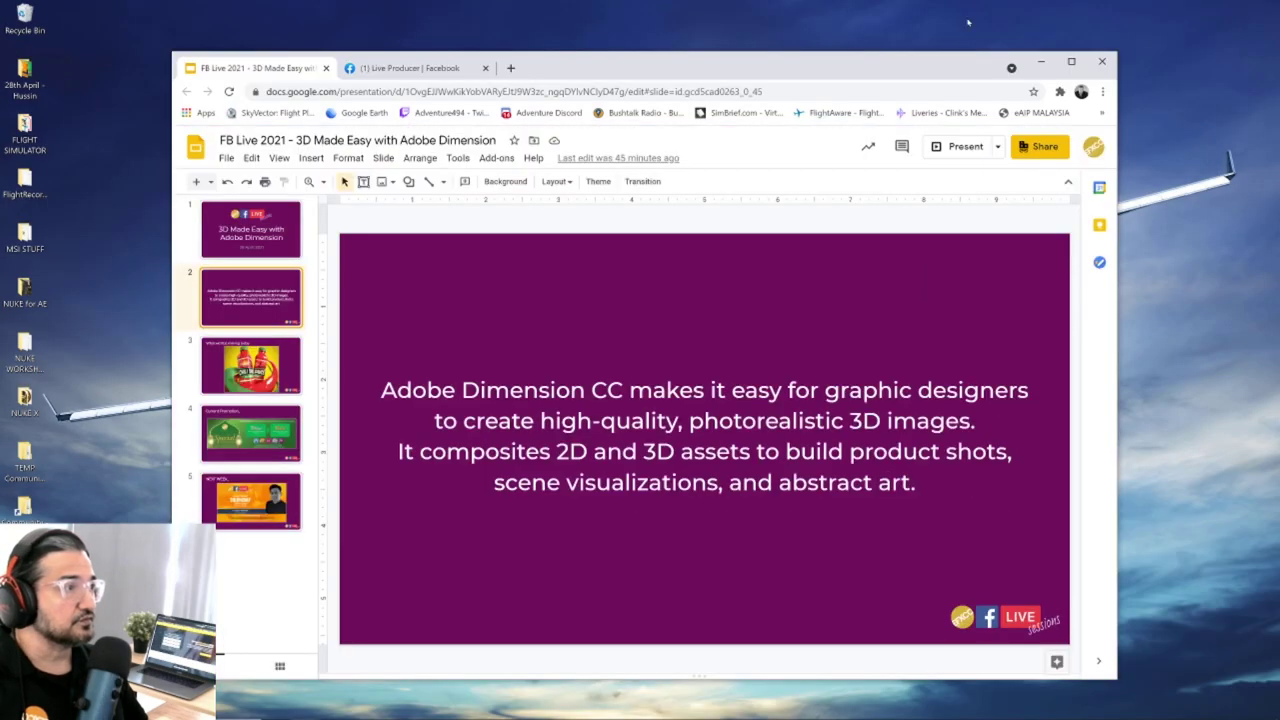
Search Google for "adobe dimension" in a new browser tab.
left_click(510, 67)
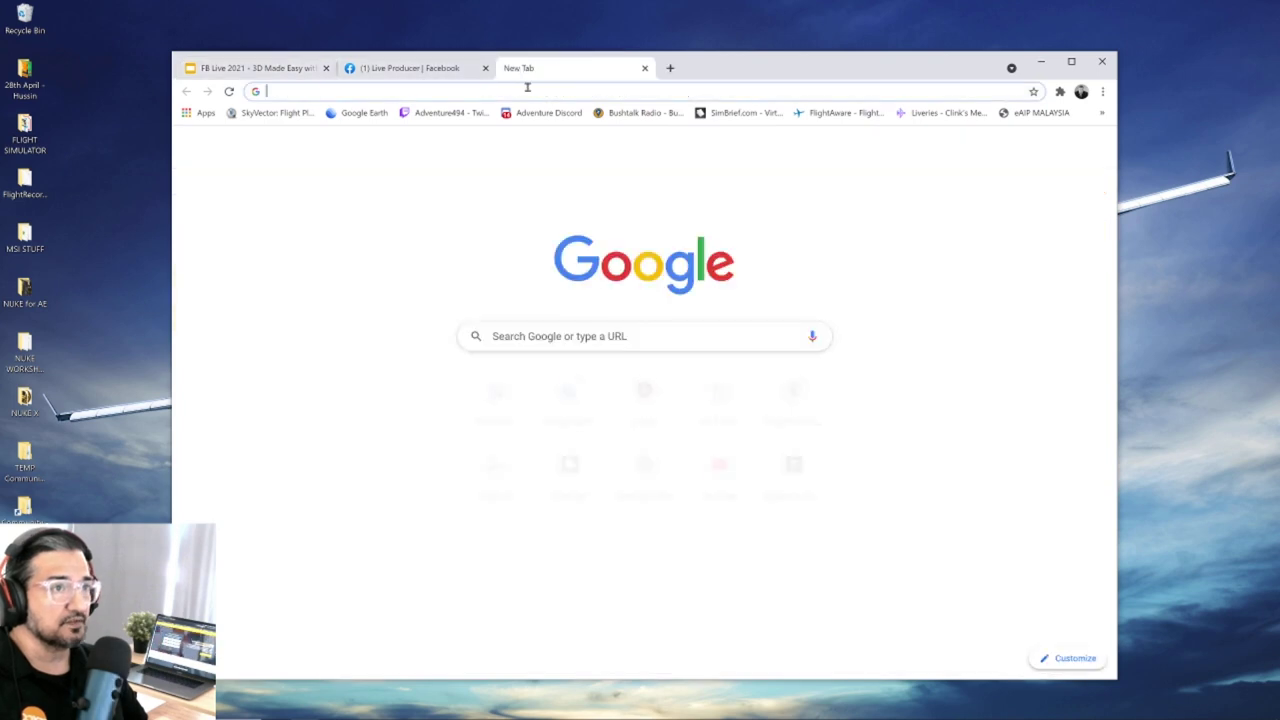
type("adobe si")
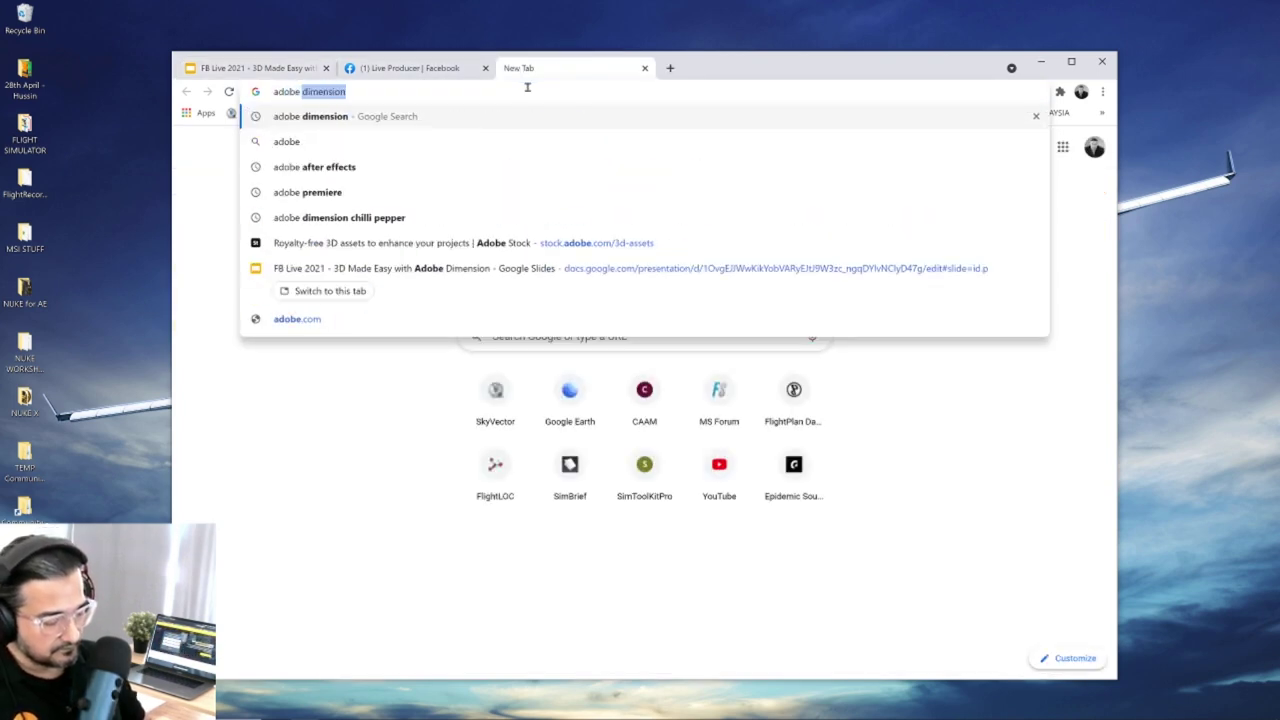
key("BackSpace")
key("BackSpace")
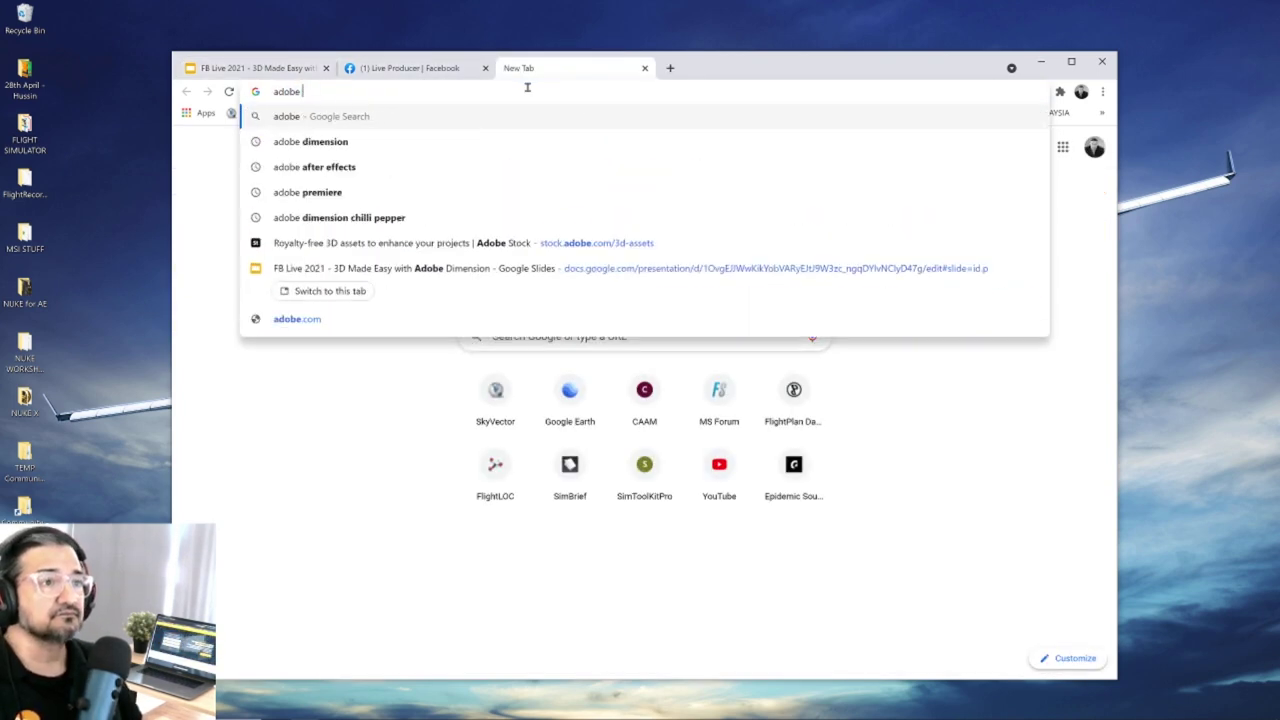
key("Down")
key("Return")
Open Adobe's "Photorealistic 3D images for product and package" page from the search results.
scroll(641, 467, "down", 3)
scroll(641, 467, "down", 4)
left_click(477, 355)
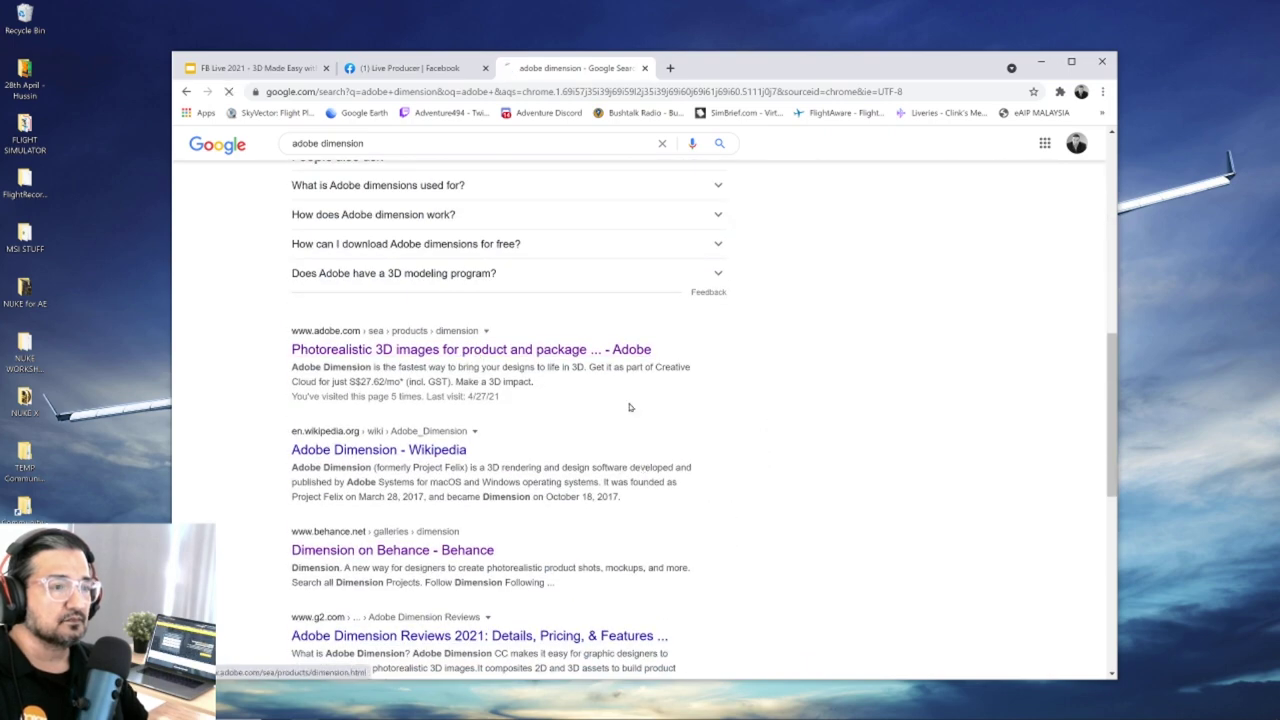
Examine the feature sections and sample artwork on the Adobe Dimension product page, through to the #AdobeDimension inspiration gallery.
scroll(646, 433, "down", 3)
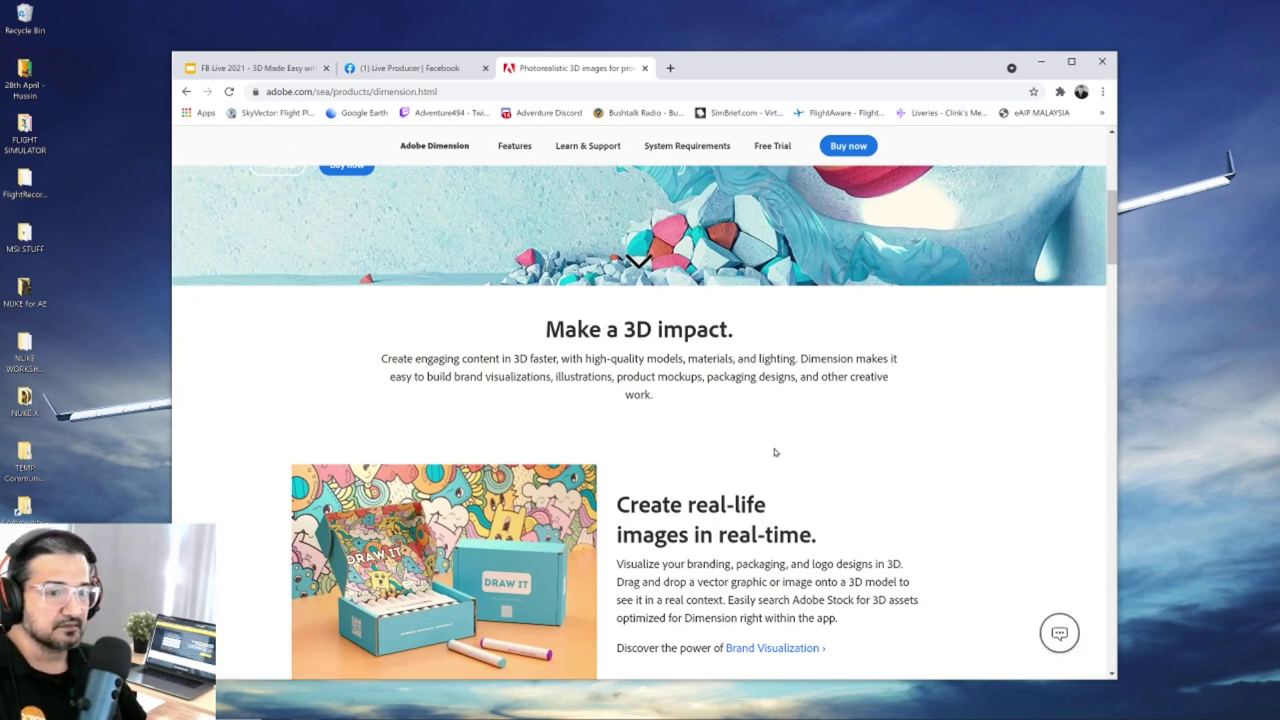
scroll(774, 452, "down", 2)
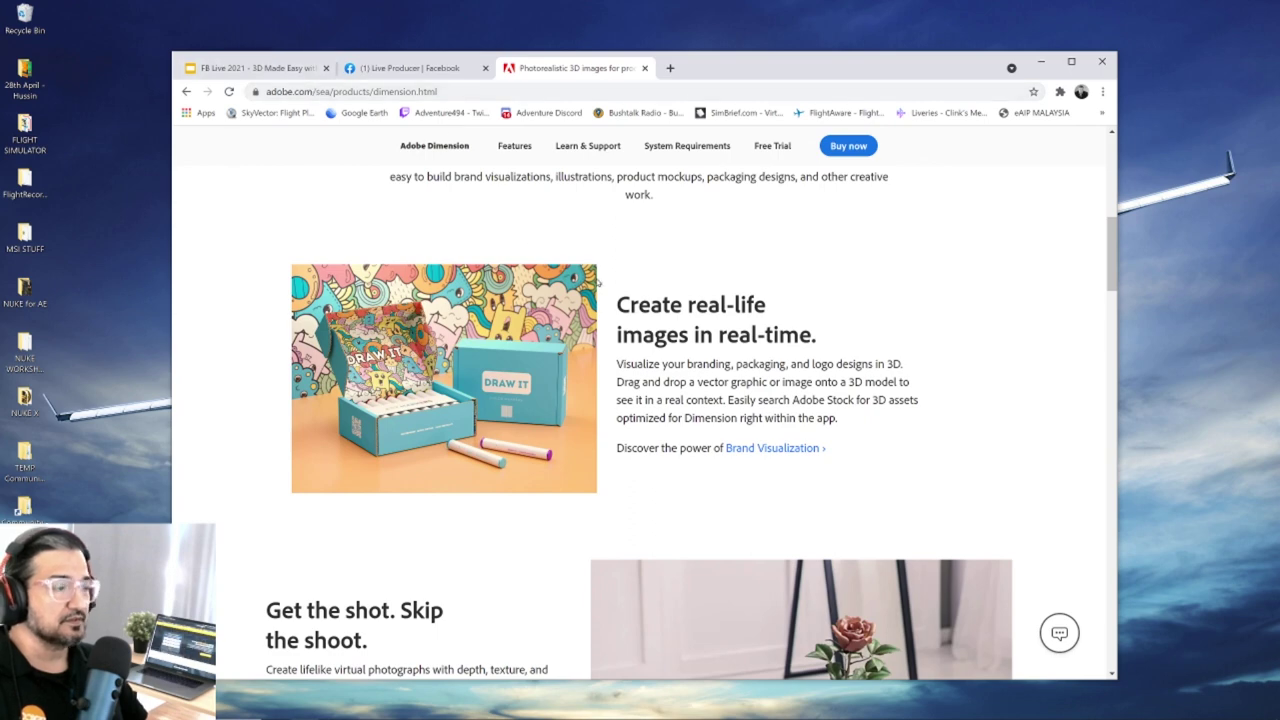
scroll(688, 320, "down", 3)
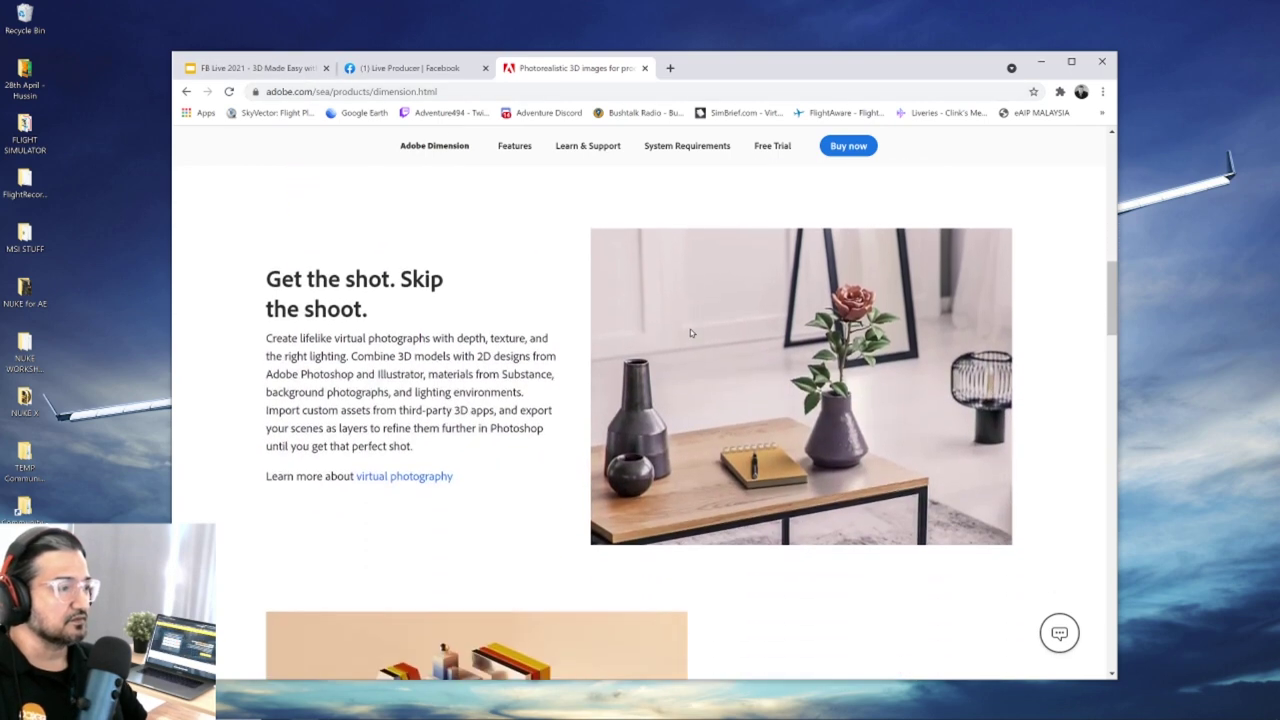
scroll(690, 332, "down", 6)
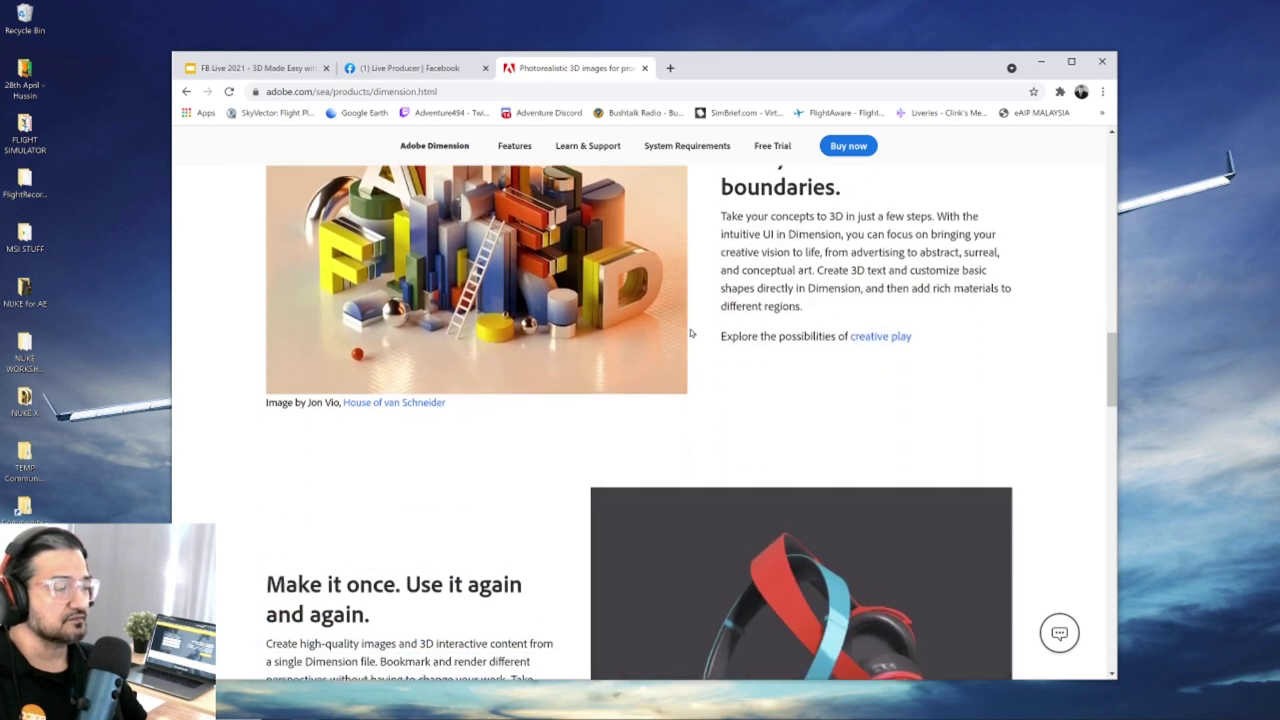
scroll(690, 332, "down", 3)
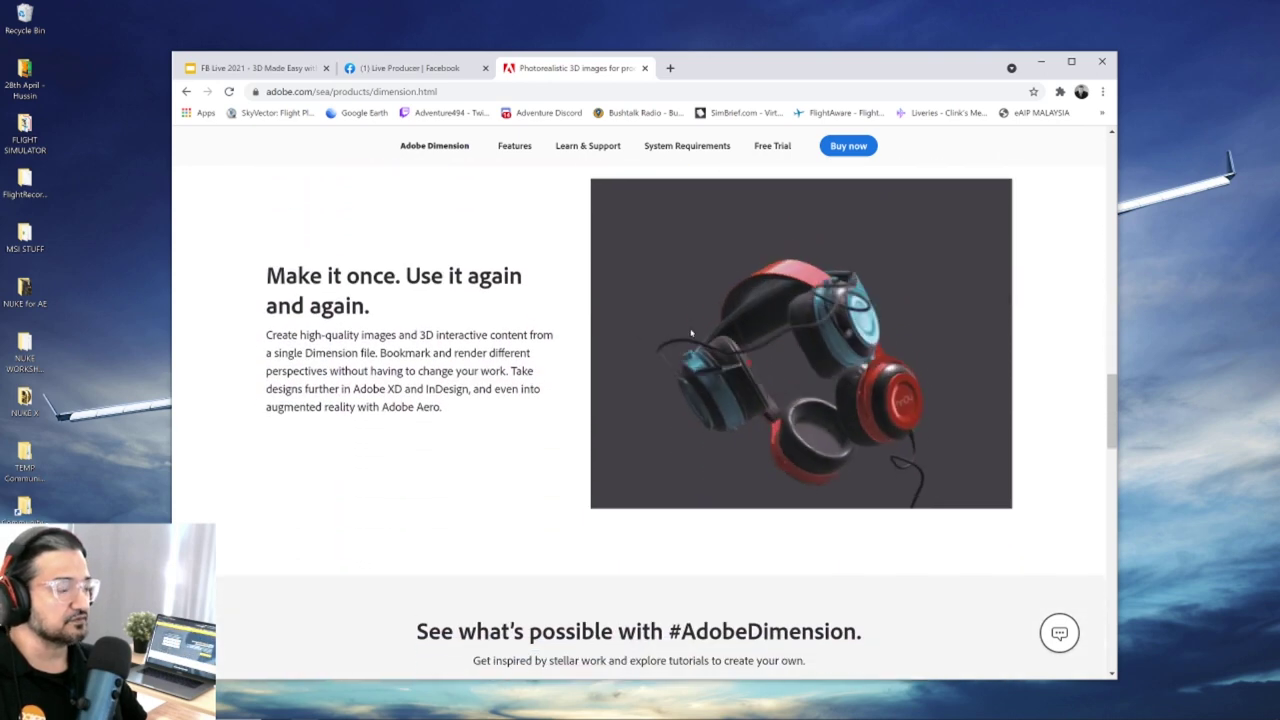
scroll(690, 333, "up", 3)
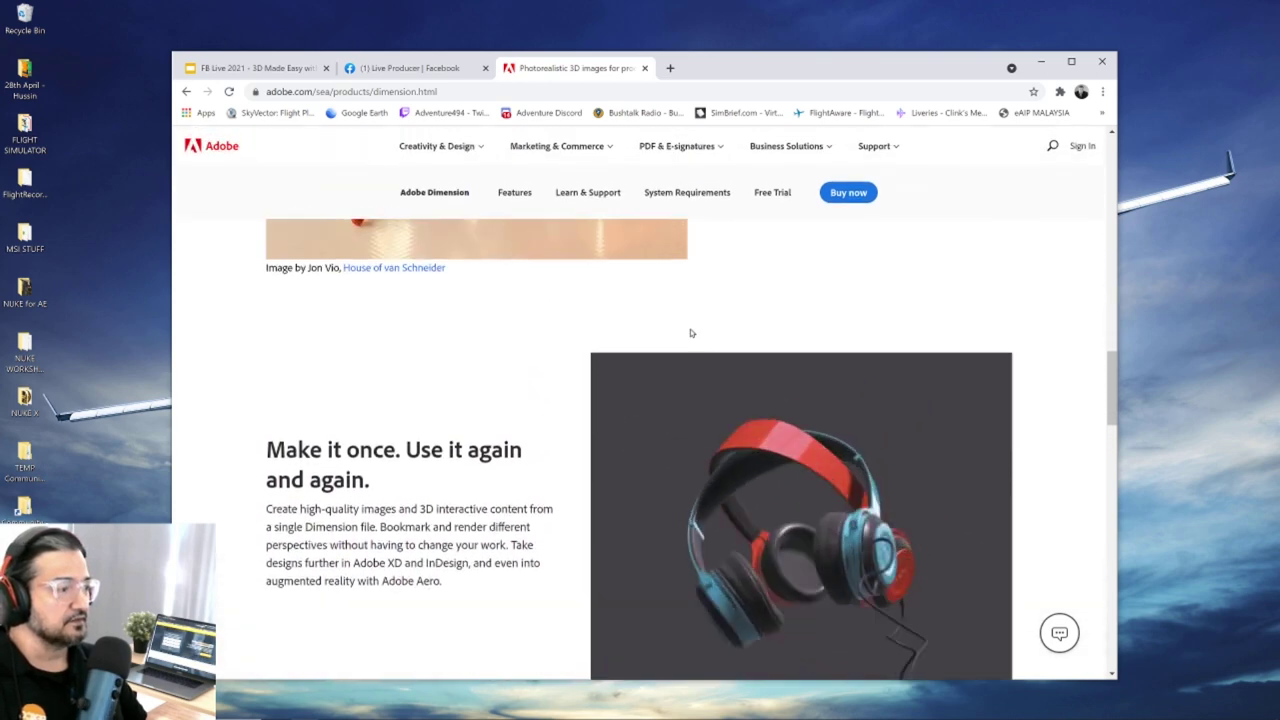
scroll(690, 333, "down", 2)
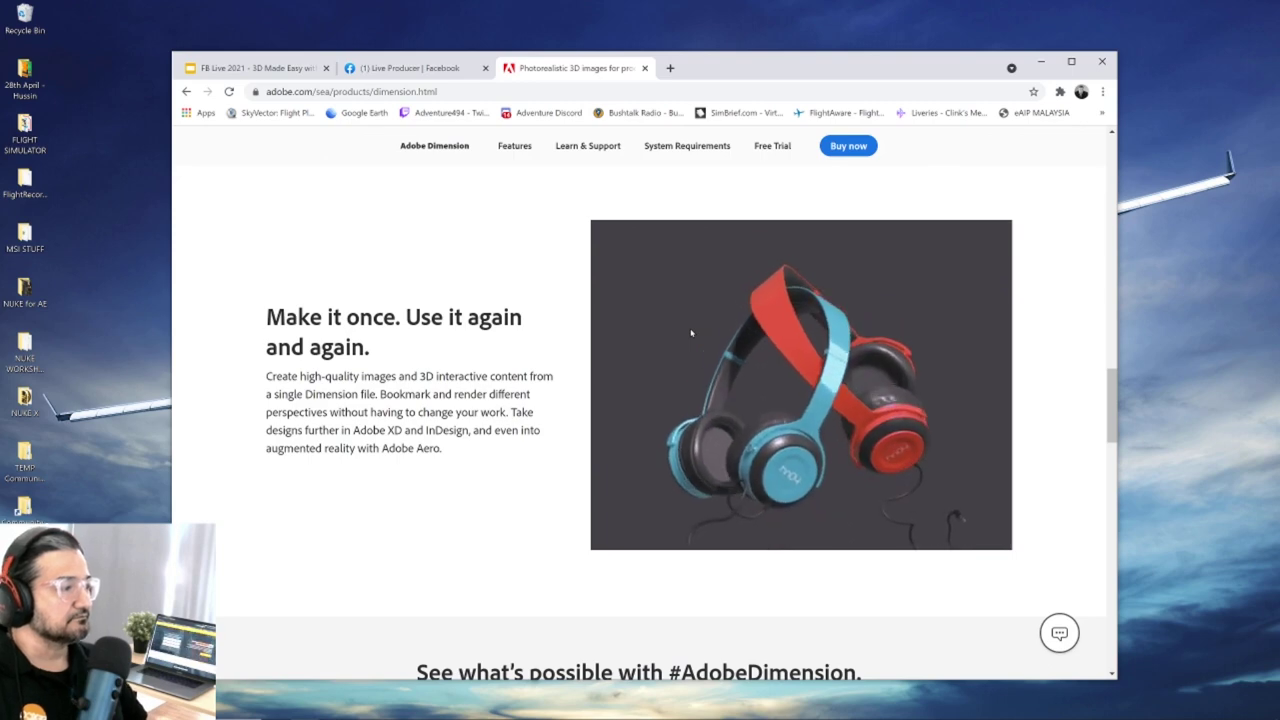
scroll(726, 373, "up", 4)
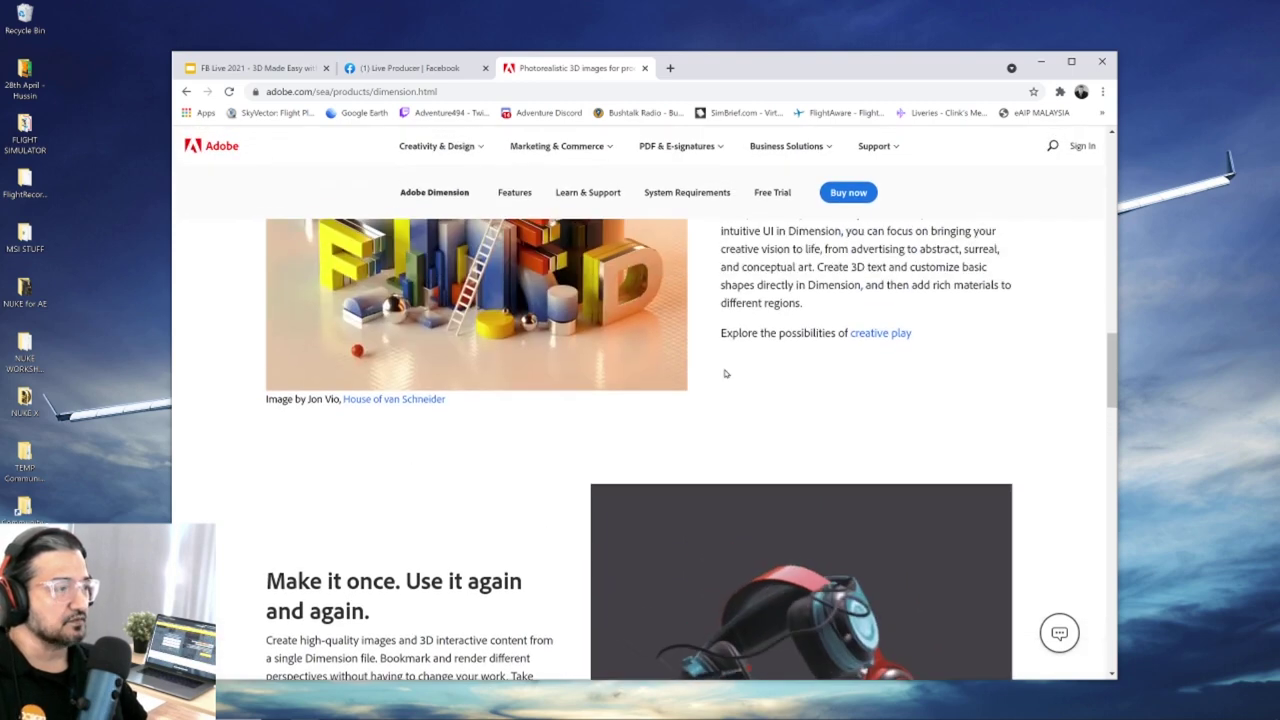
scroll(726, 373, "up", 3)
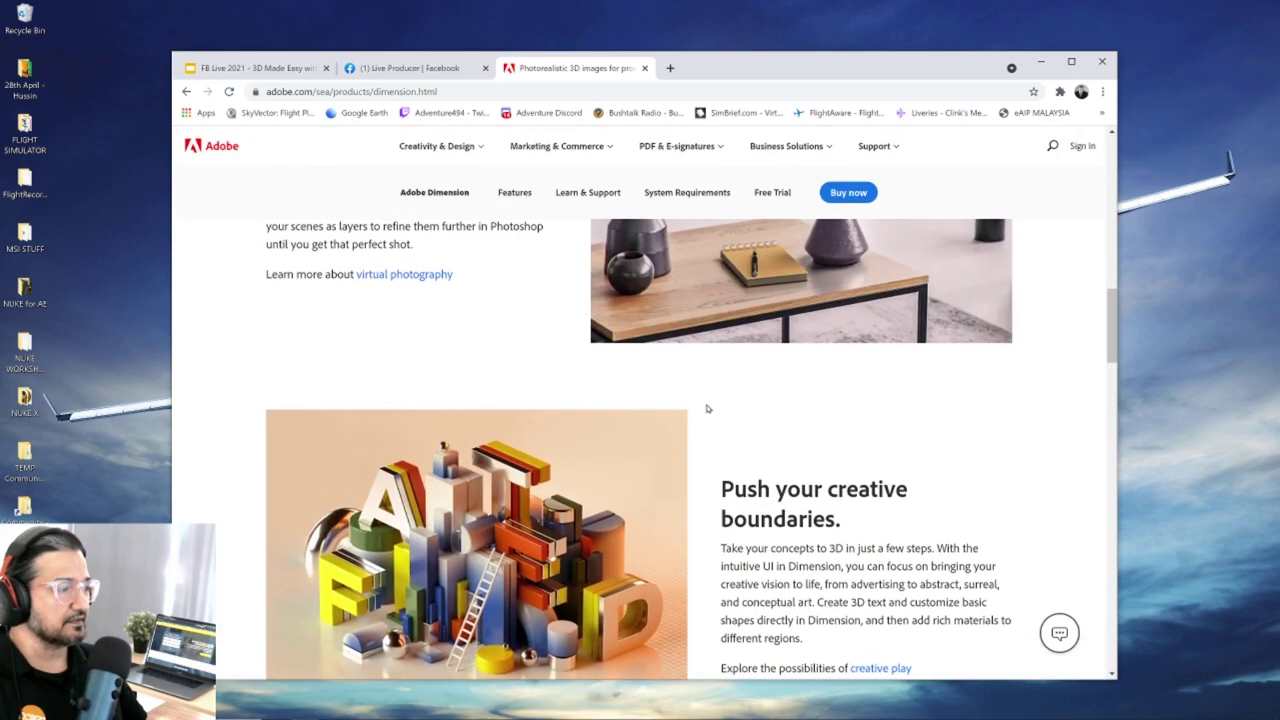
scroll(707, 408, "down", 2)
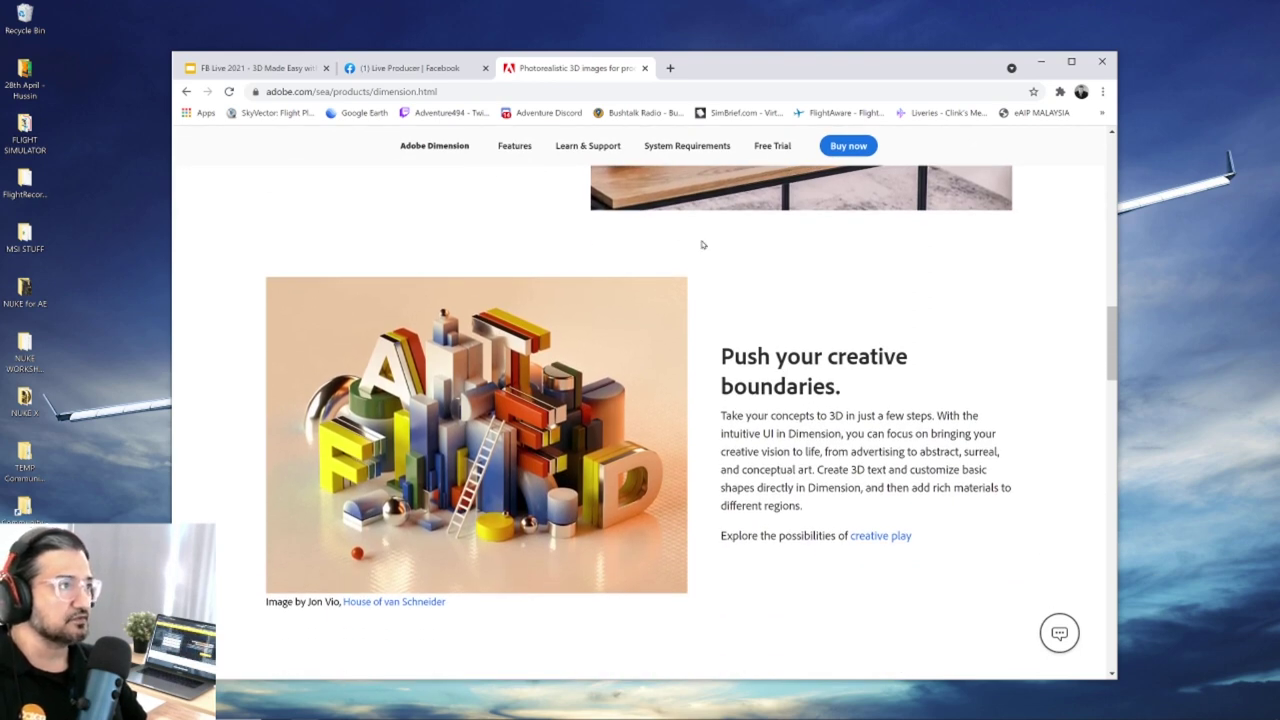
scroll(740, 309, "down", 9)
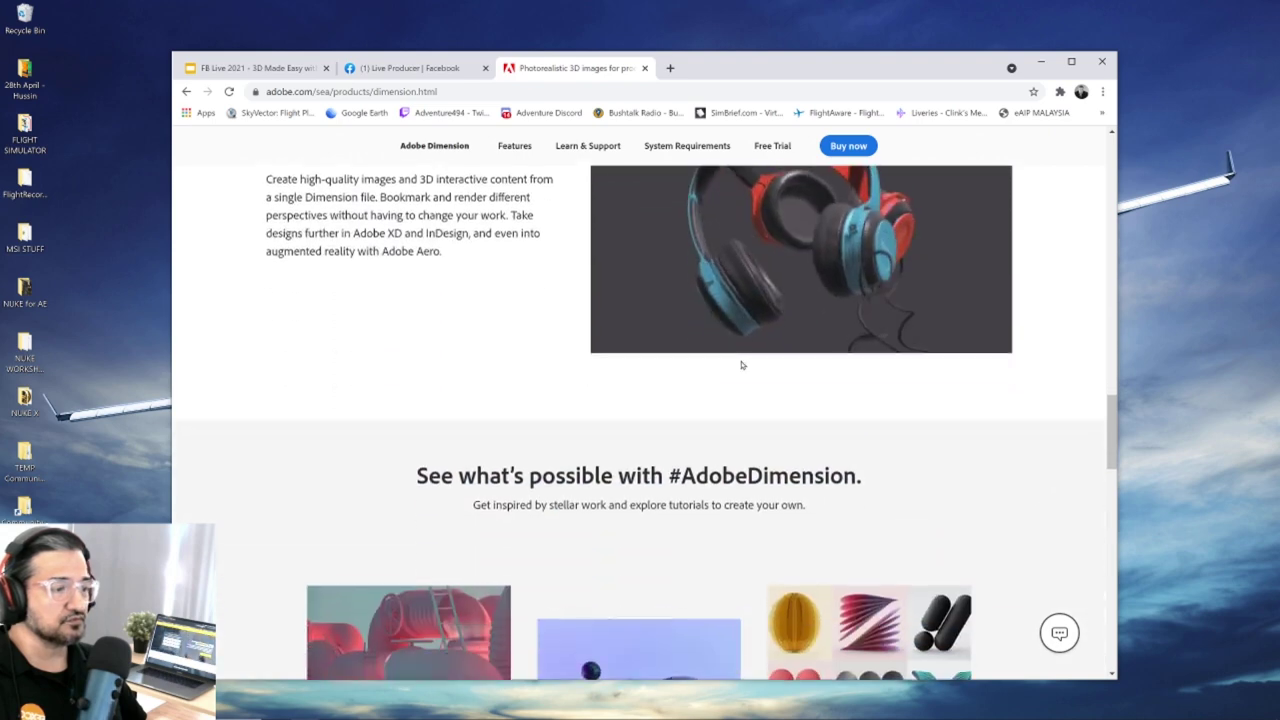
scroll(741, 362, "down", 3)
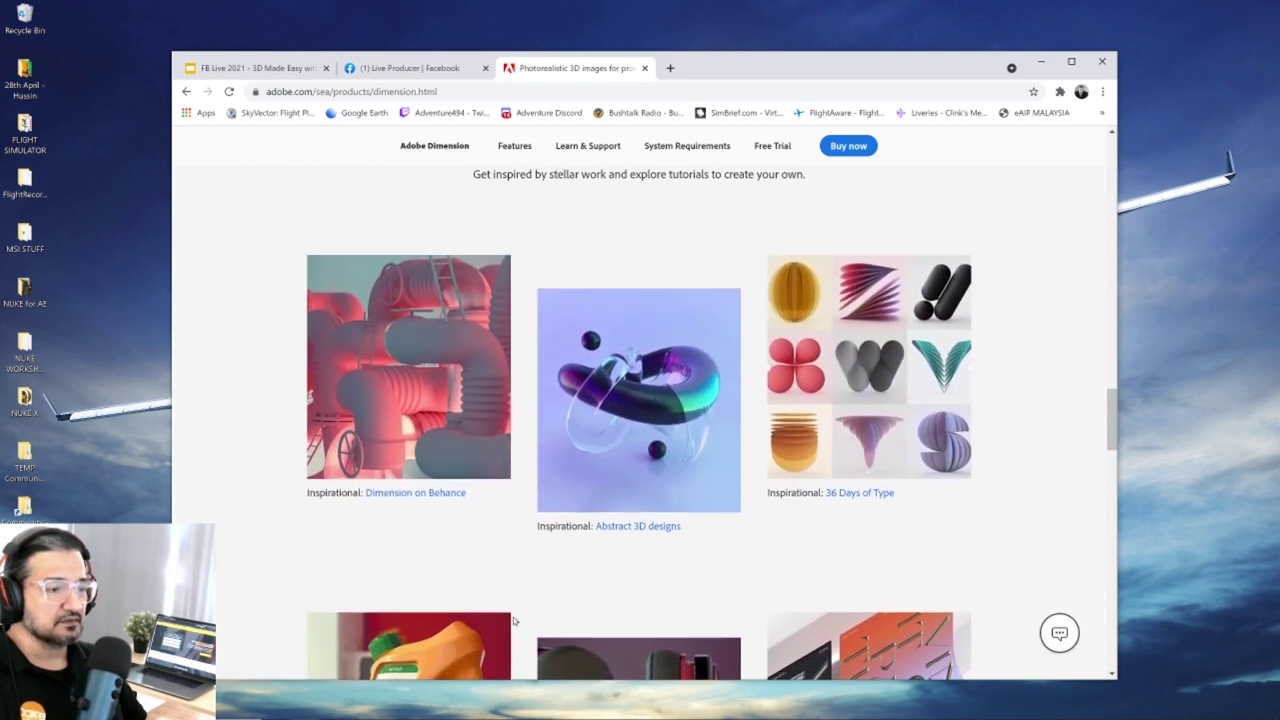
Open the "Dimension on Behance" gallery from the inspirational links and maximize the browser window.
left_click(414, 488)
left_click(735, 68)
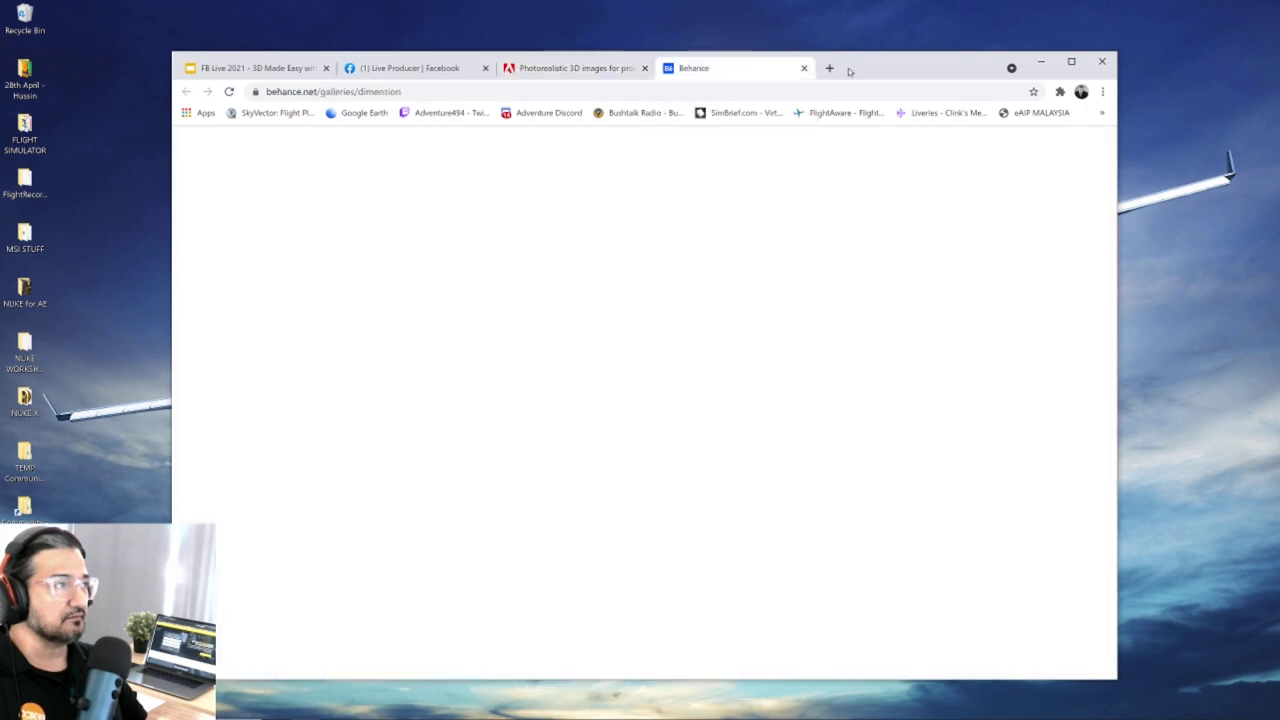
double_click(899, 67)
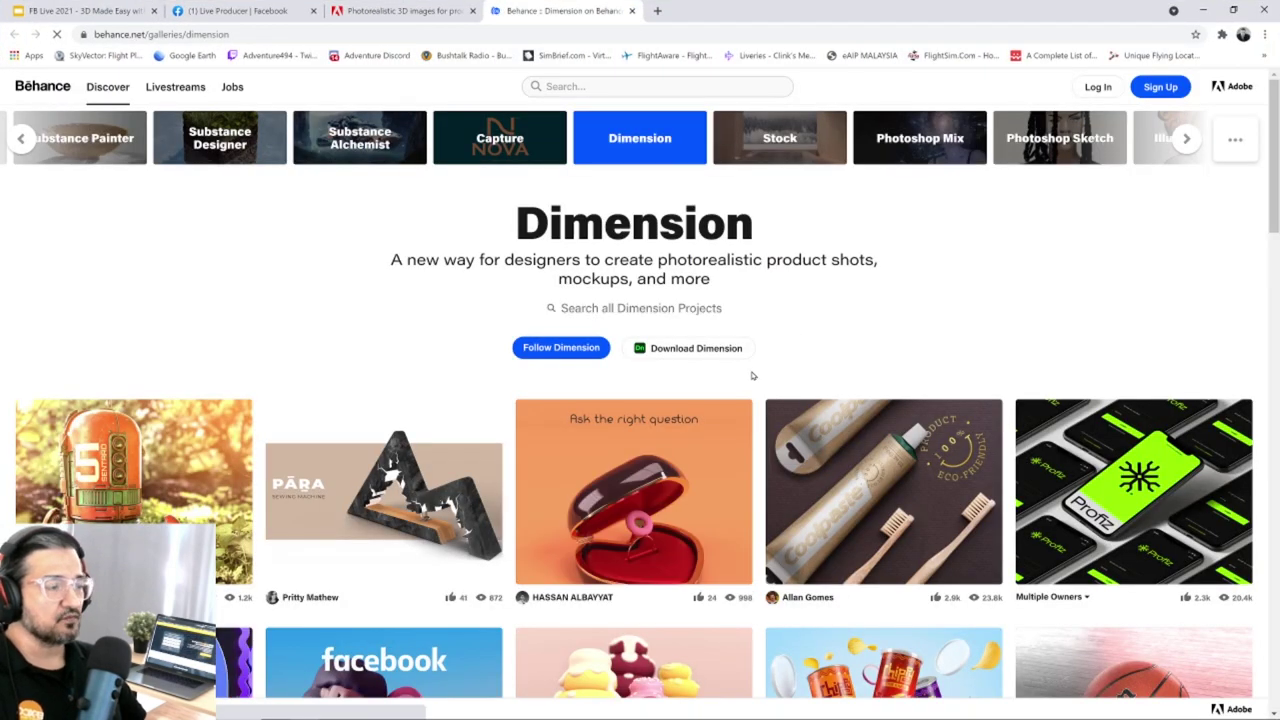
Browse the project thumbnails in Behance's Dimension gallery for examples of product shots, mockups and 3D artwork.
scroll(751, 375, "down", 2)
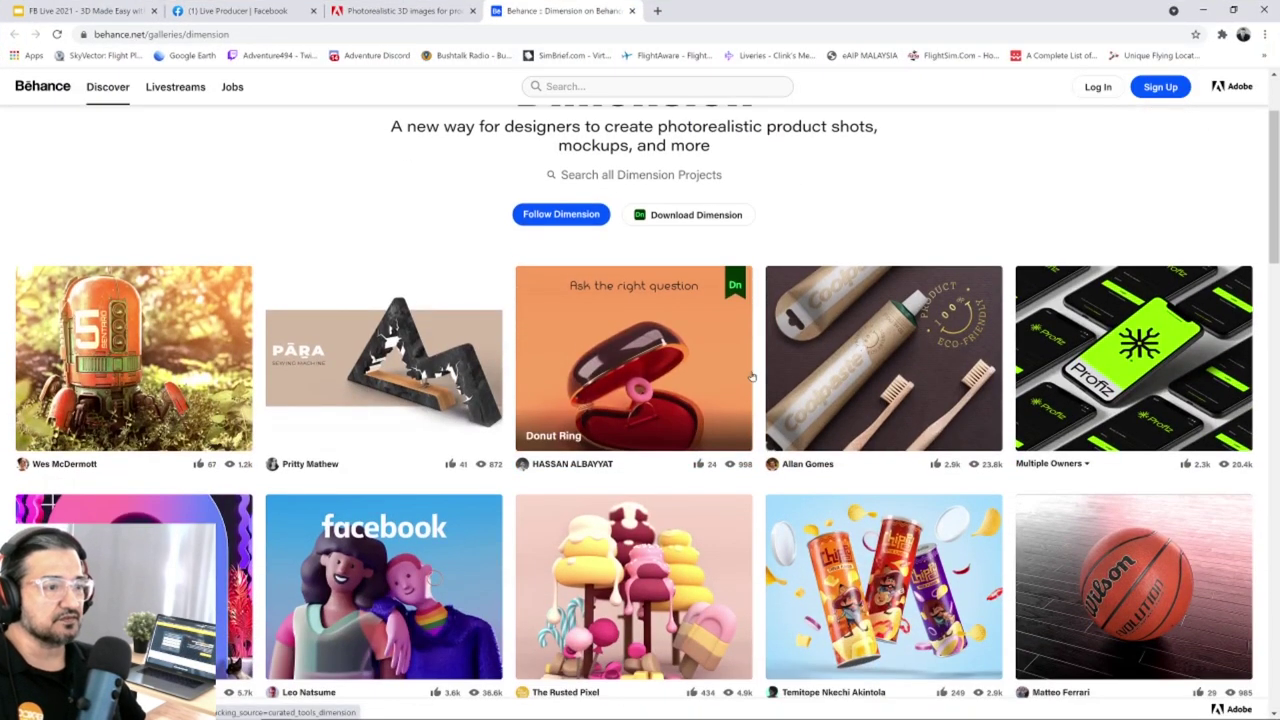
scroll(751, 375, "down", 2)
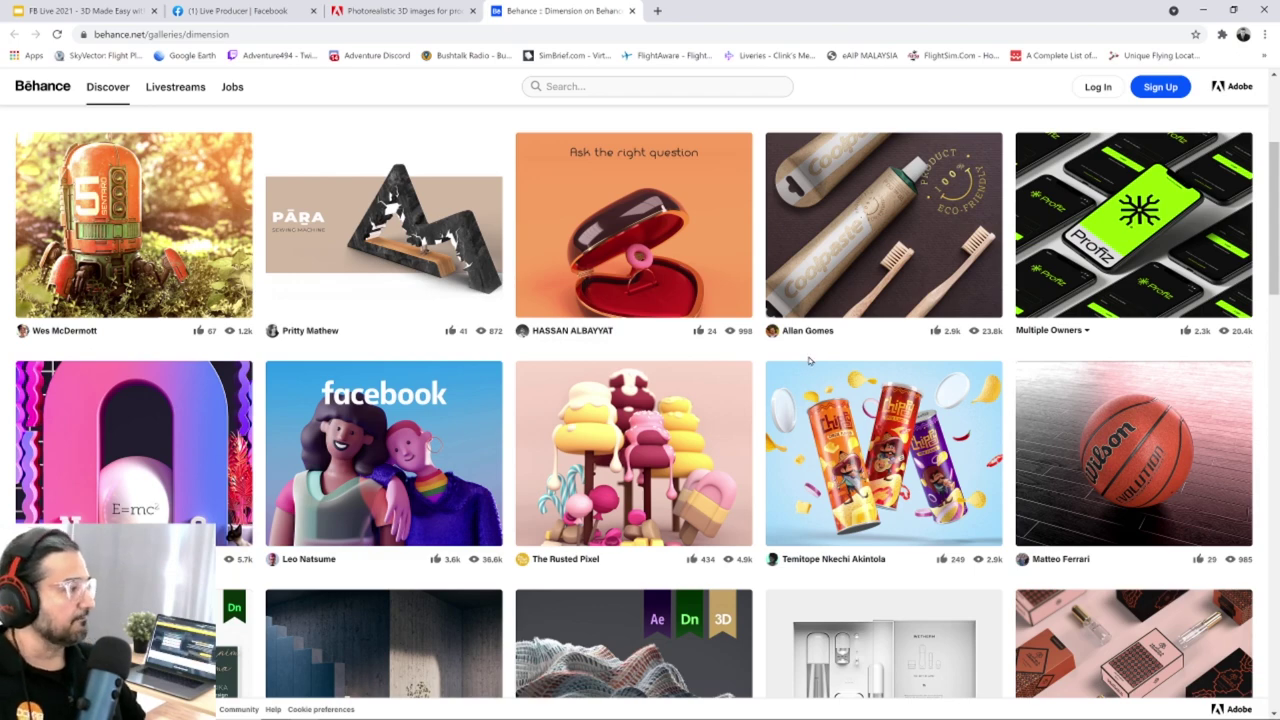
scroll(810, 361, "down", 5)
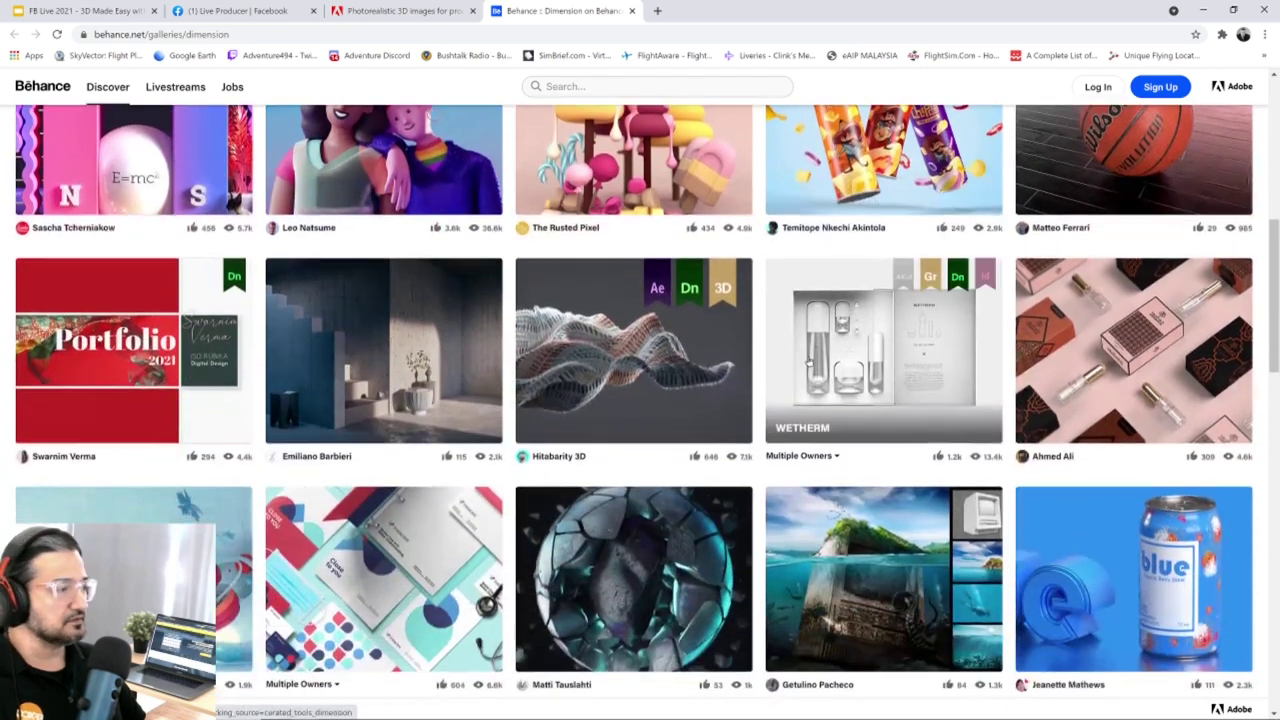
scroll(810, 361, "down", 3)
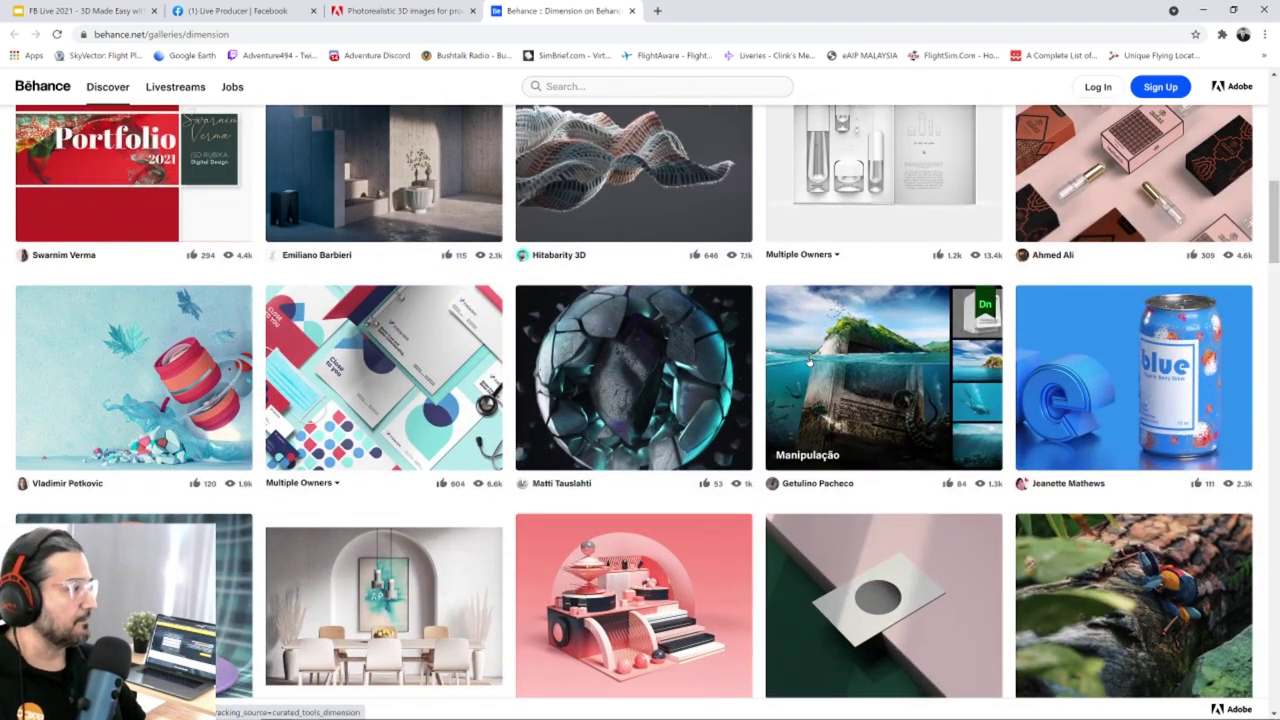
scroll(810, 361, "down", 4)
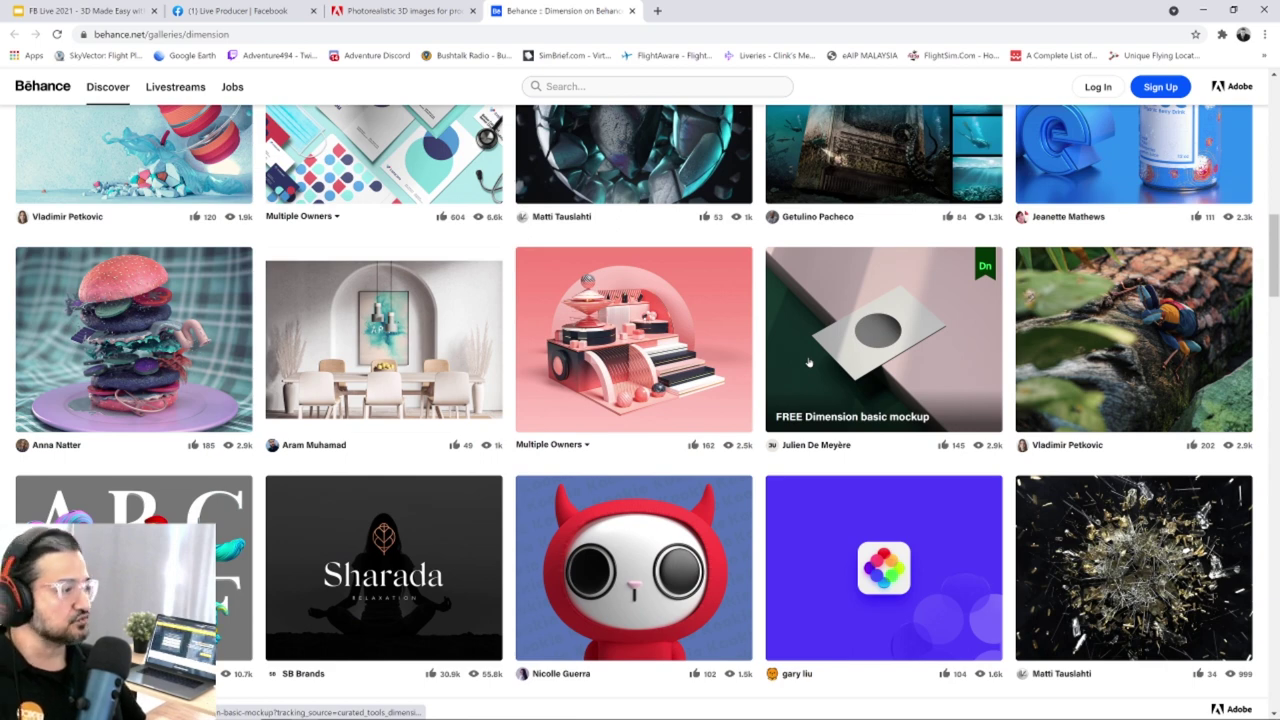
scroll(782, 383, "down", 3)
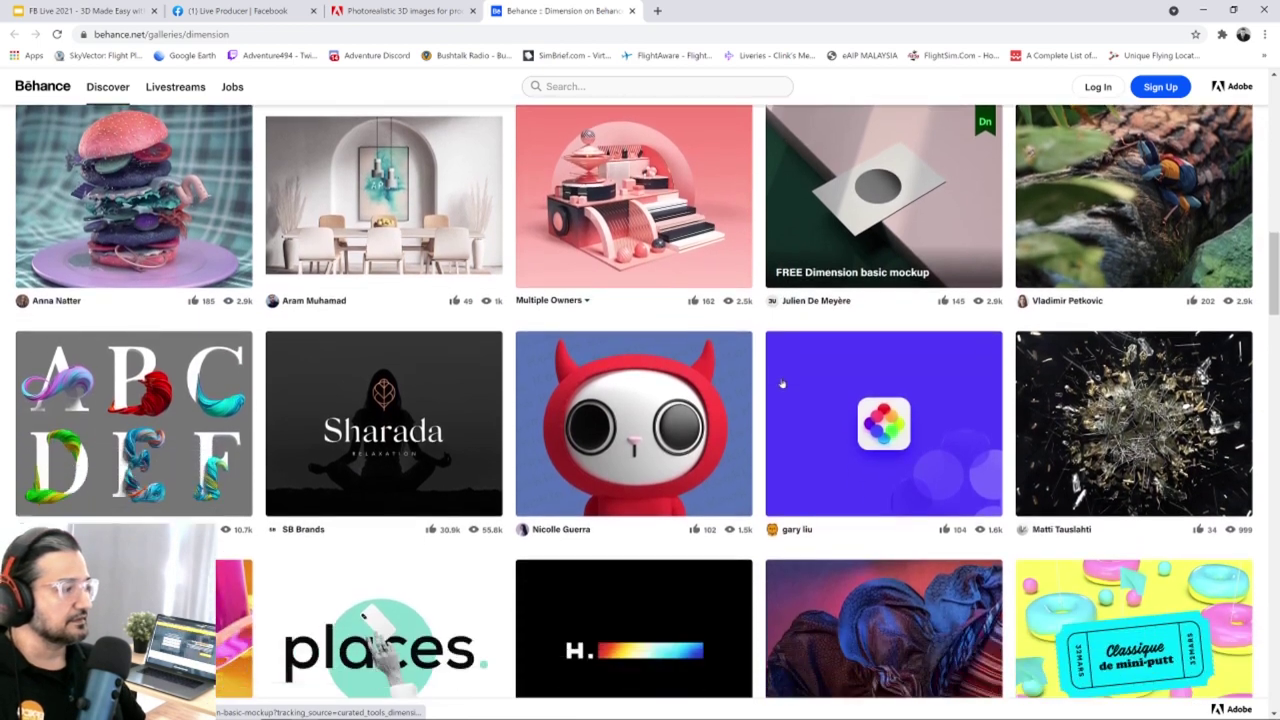
scroll(781, 377, "down", 3)
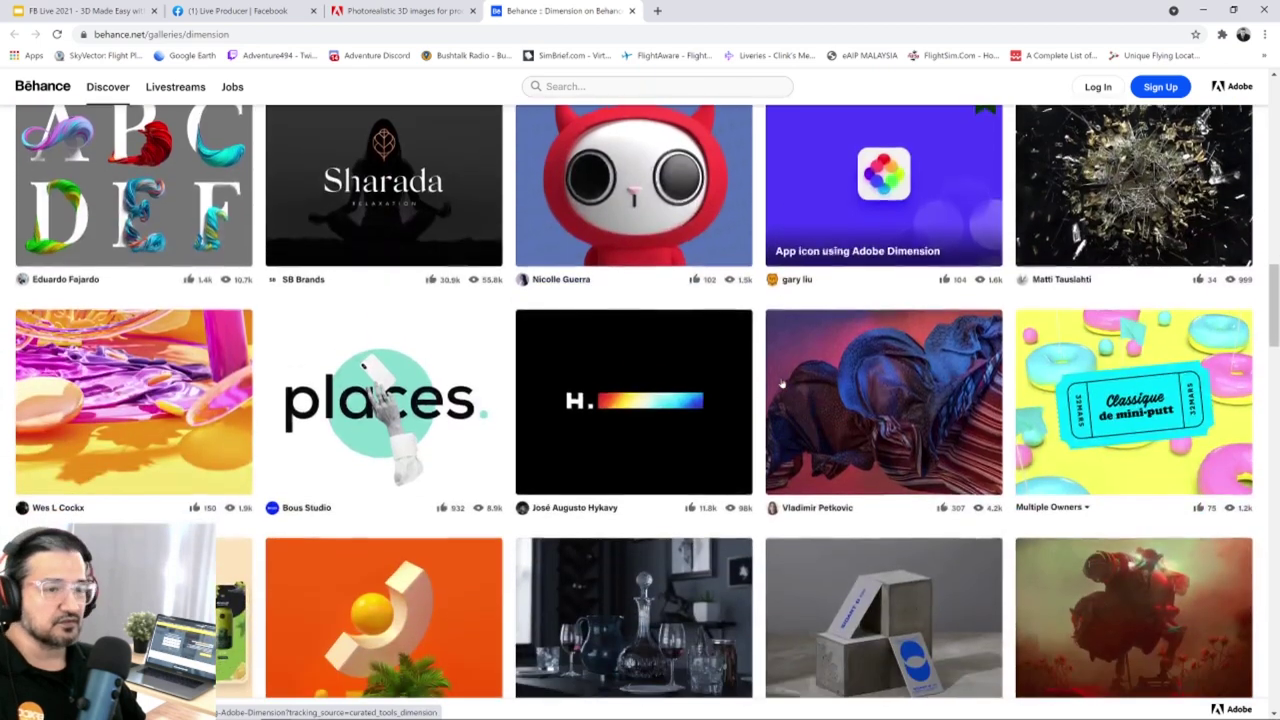
scroll(782, 383, "down", 3)
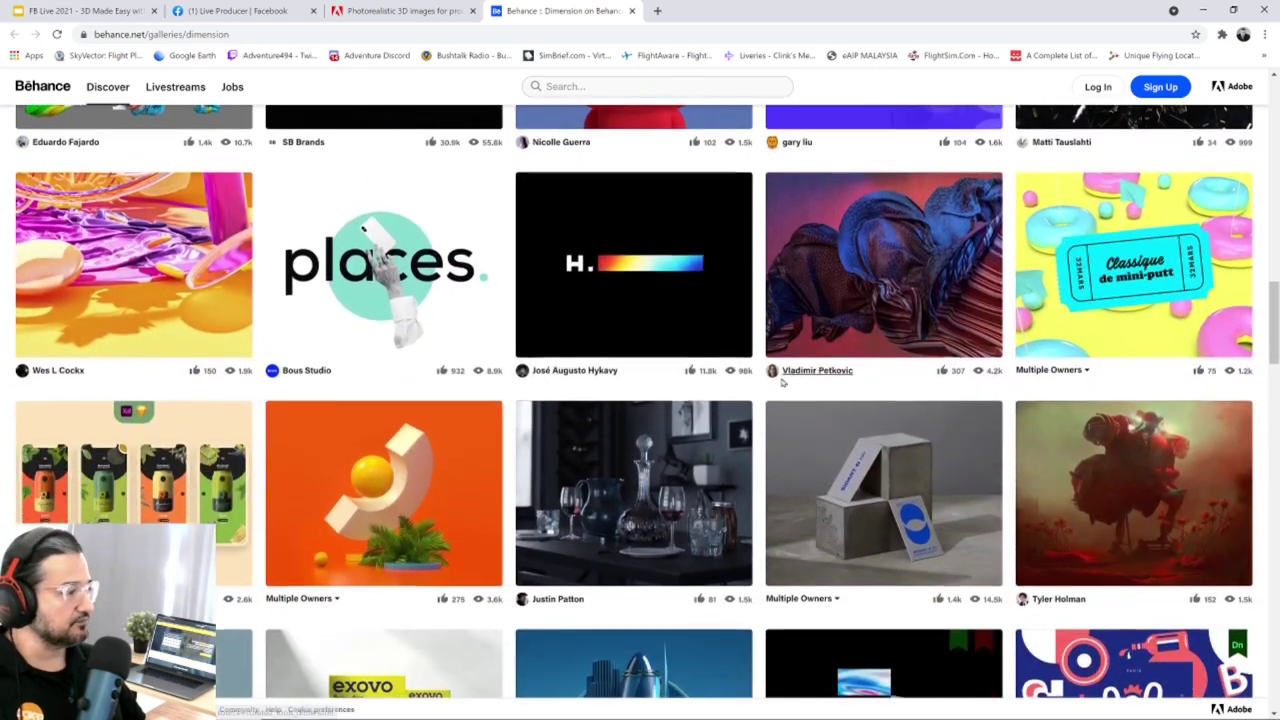
scroll(782, 383, "down", 5)
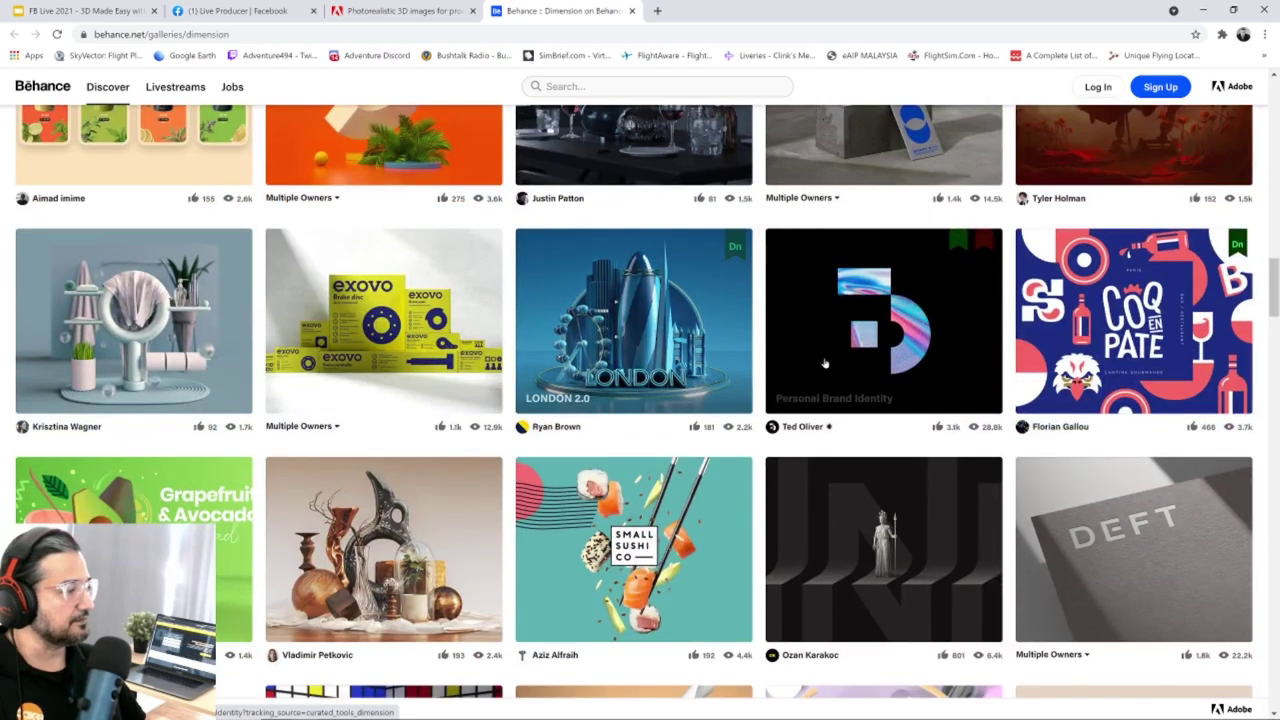
scroll(825, 363, "down", 2)
scroll(825, 363, "down", 2)
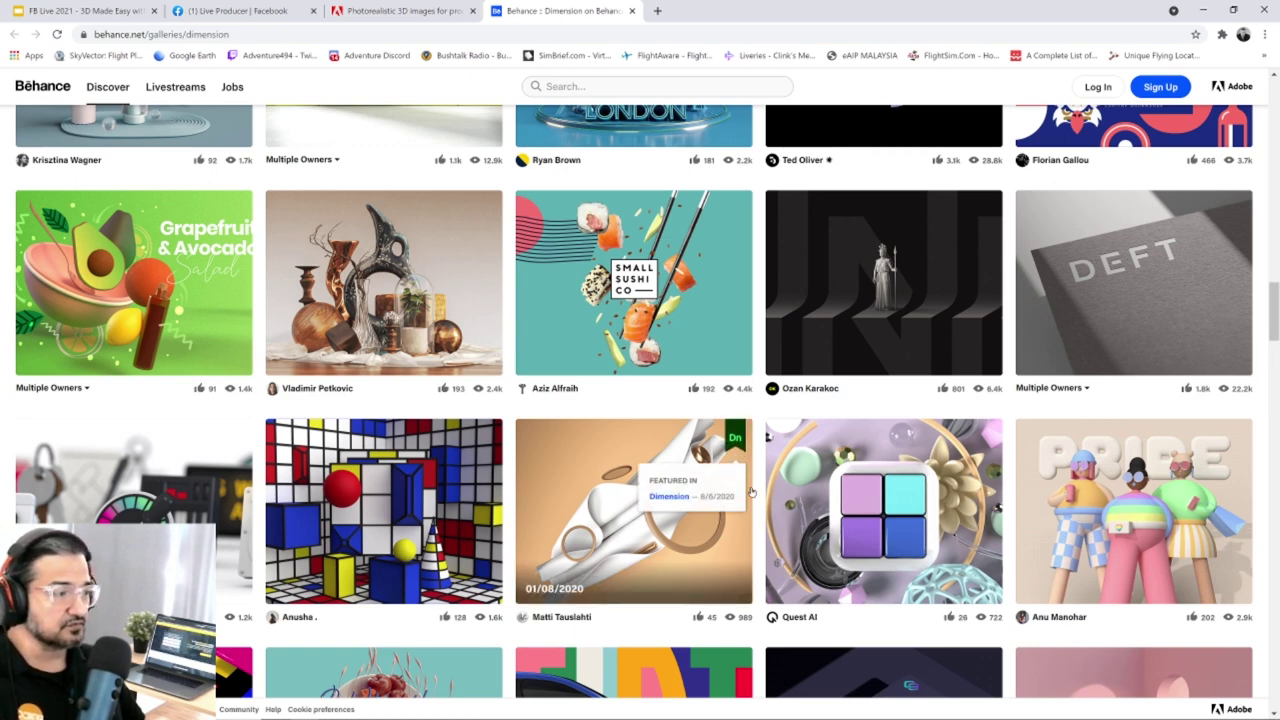
scroll(750, 493, "down", 5)
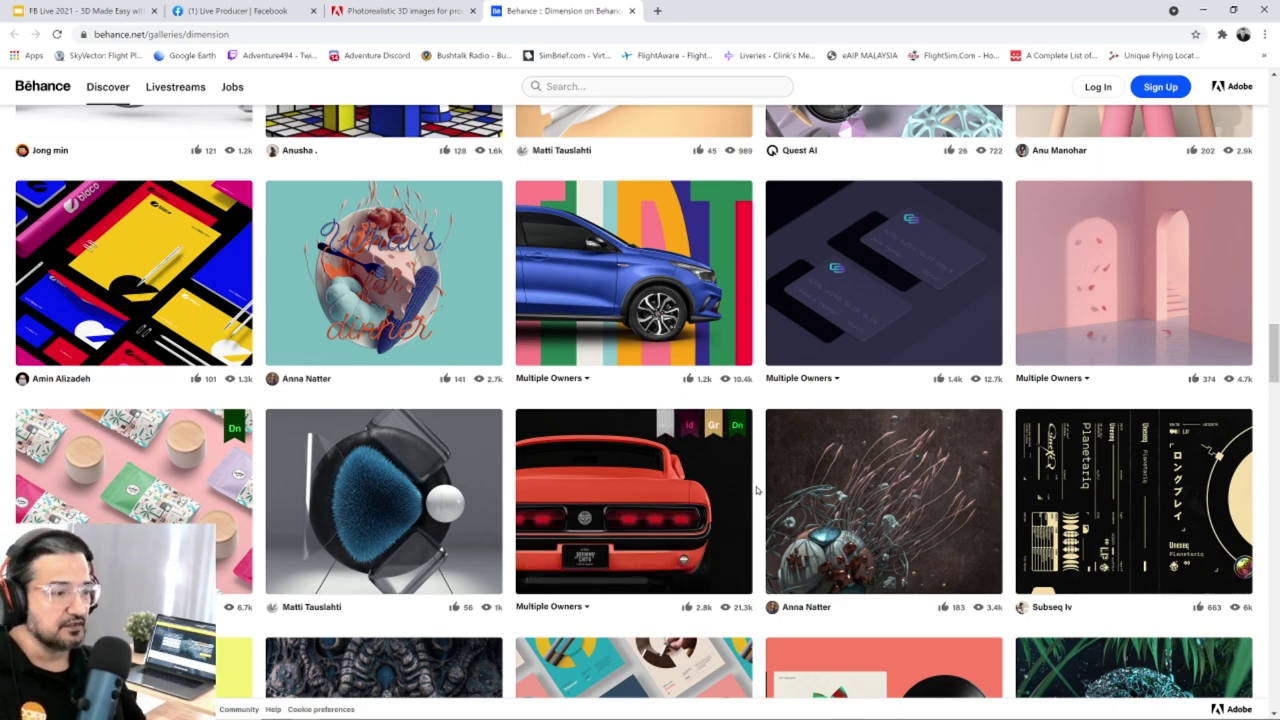
scroll(762, 502, "down", 2)
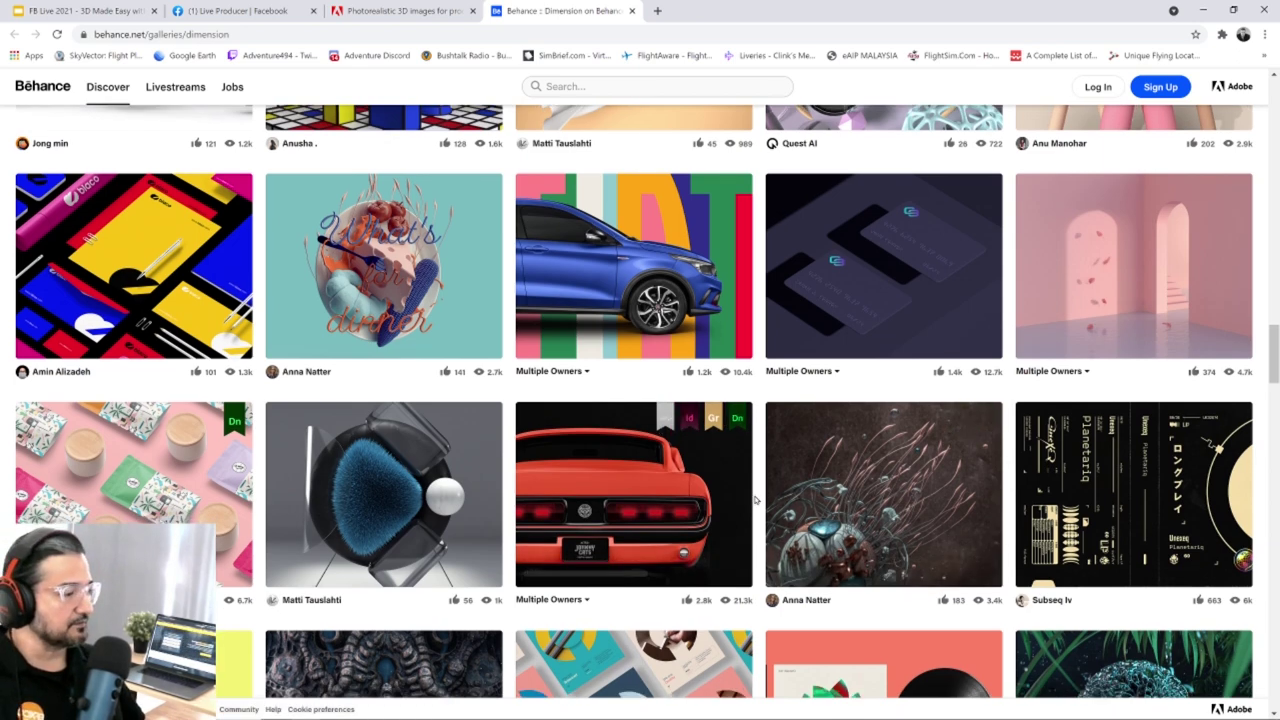
scroll(760, 500, "down", 2)
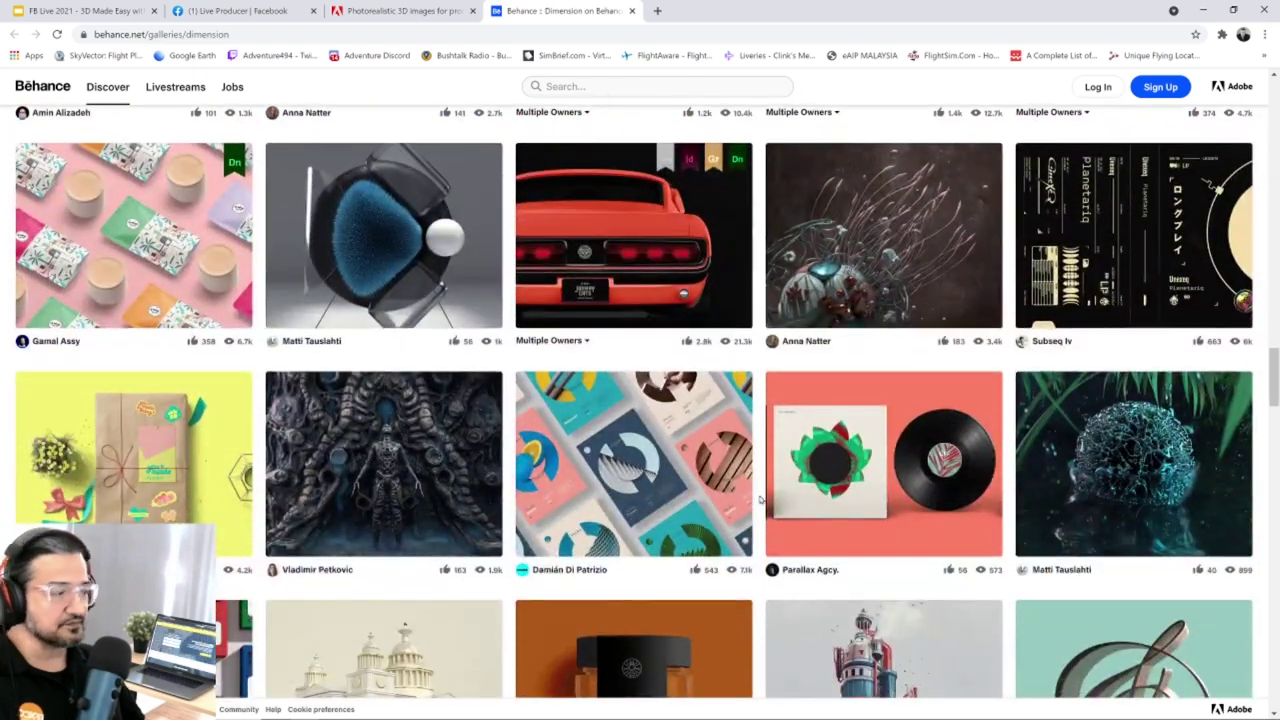
scroll(761, 498, "down", 5)
scroll(765, 505, "down", 5)
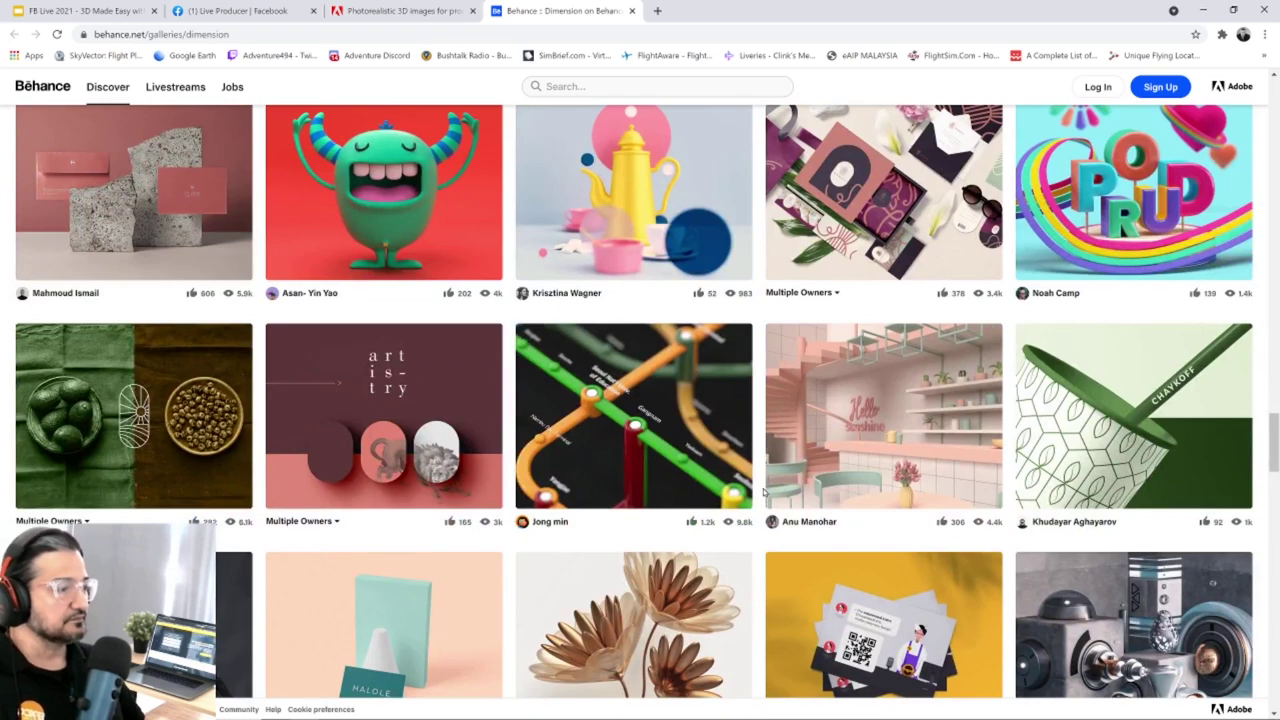
scroll(757, 491, "down", 4)
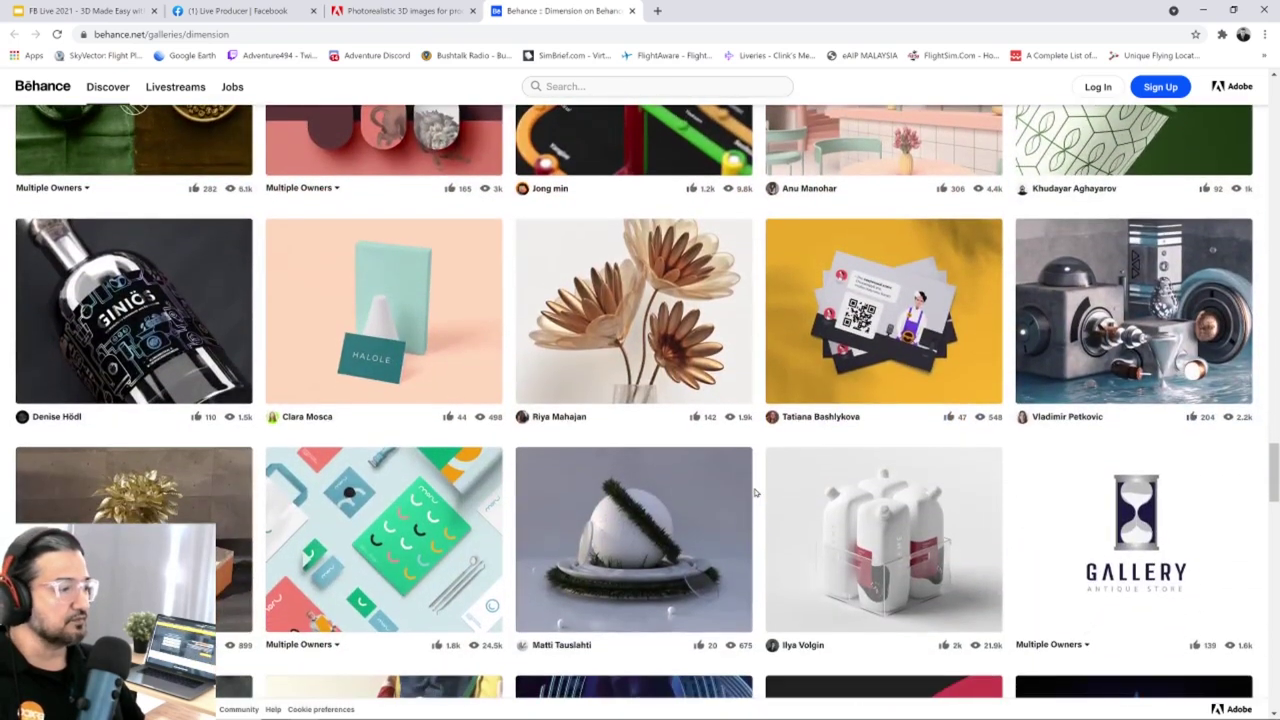
Look further through Behance's Dimension gallery for more packaging, branding, cosmetics and abstract 3D render examples.
scroll(762, 493, "down", 5)
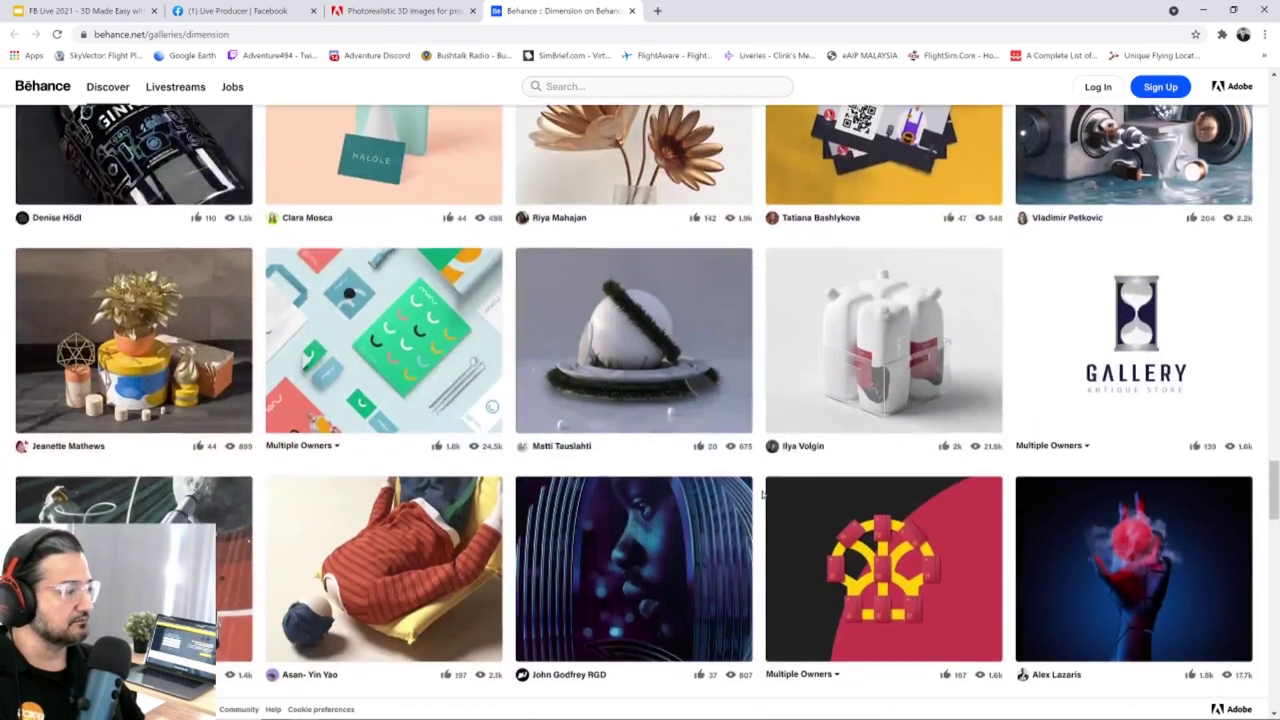
scroll(757, 497, "down", 6)
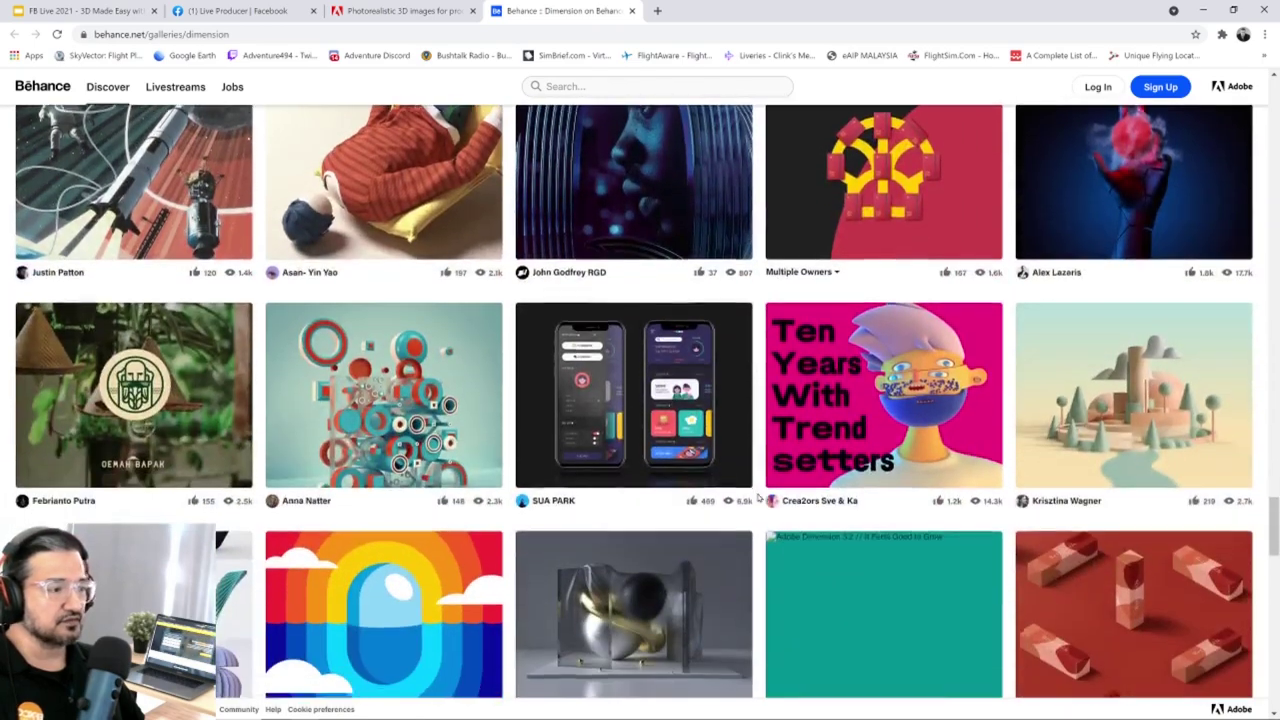
scroll(757, 497, "down", 6)
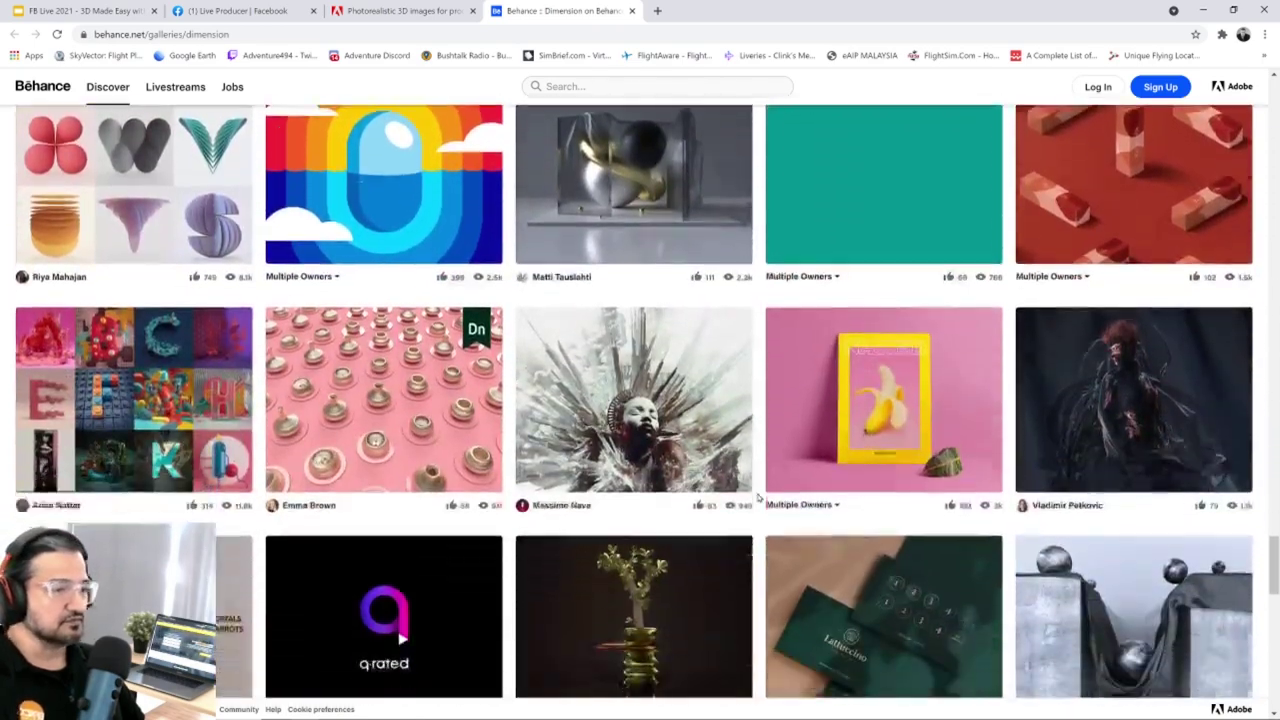
scroll(757, 497, "down", 5)
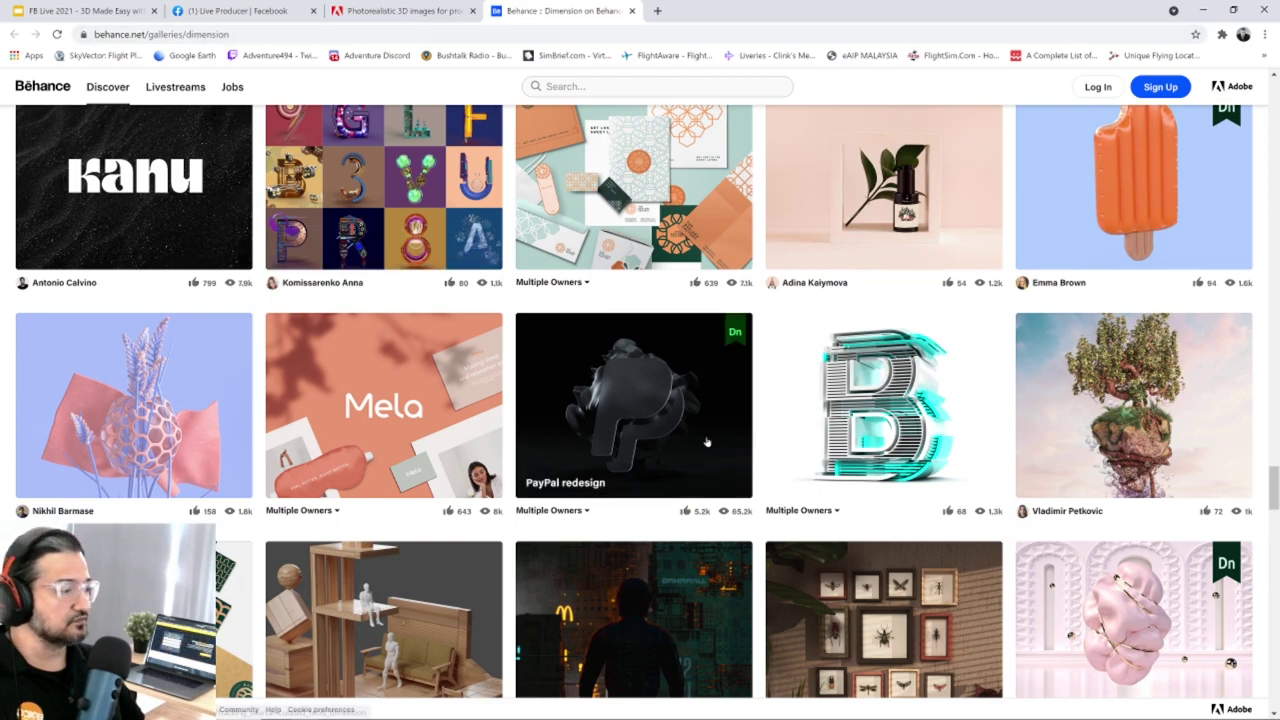
scroll(706, 442, "down", 6)
scroll(757, 440, "down", 3)
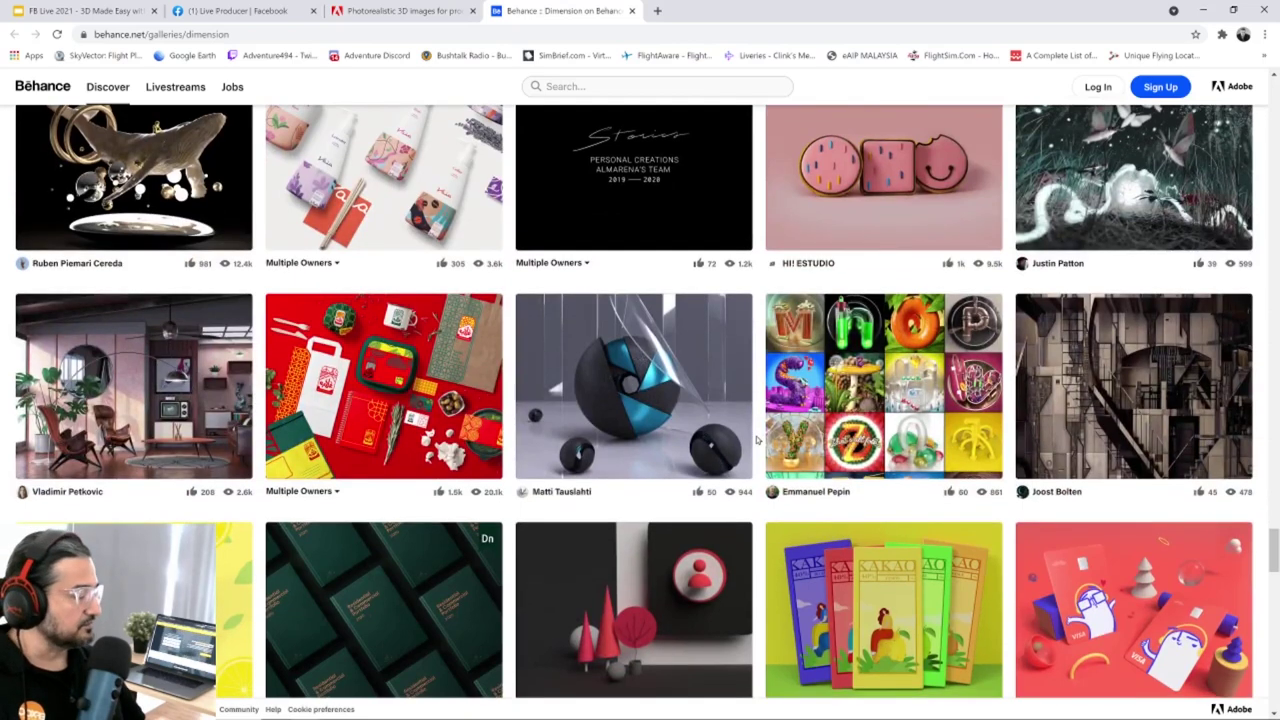
scroll(757, 440, "down", 1)
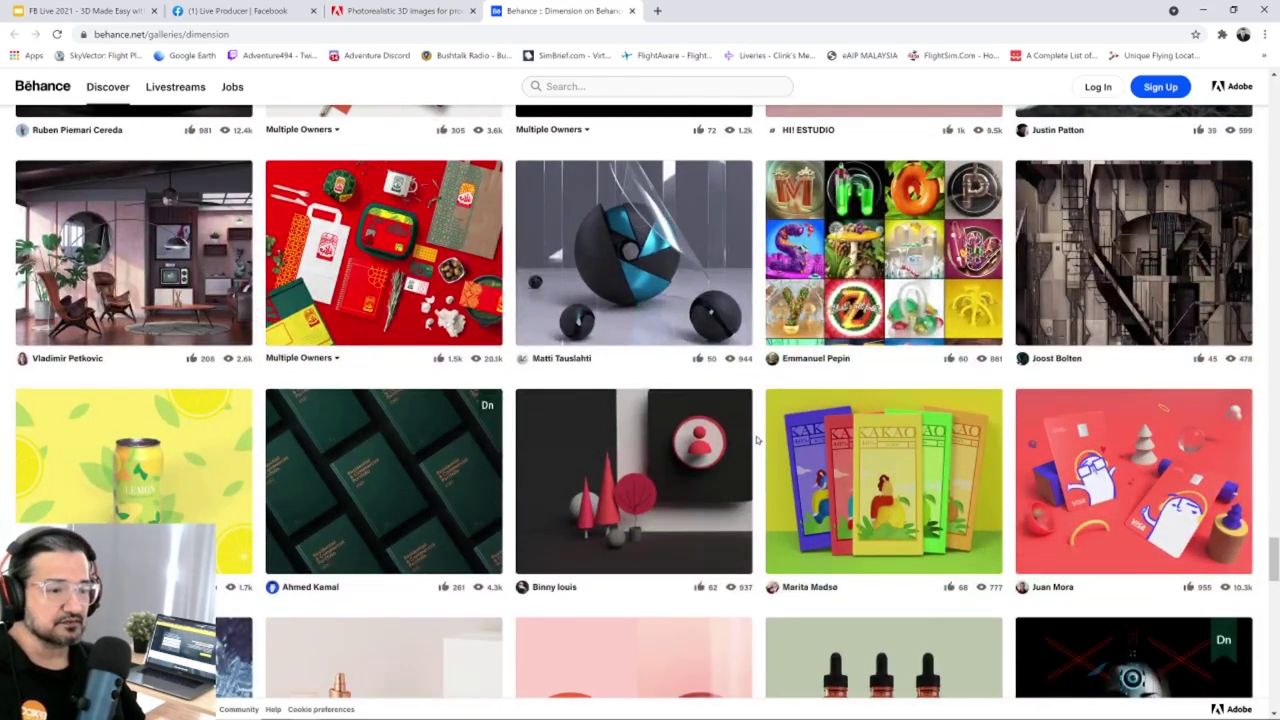
scroll(757, 440, "down", 1)
scroll(757, 440, "down", 1)
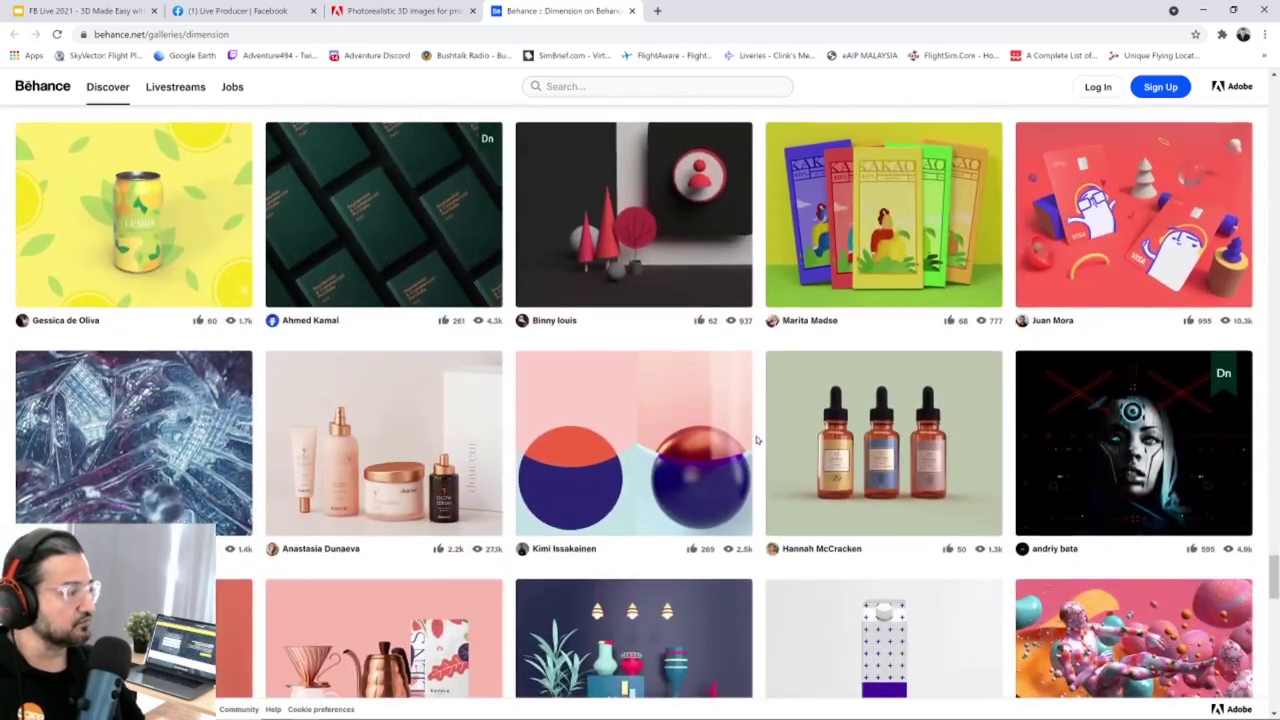
scroll(757, 440, "down", 1)
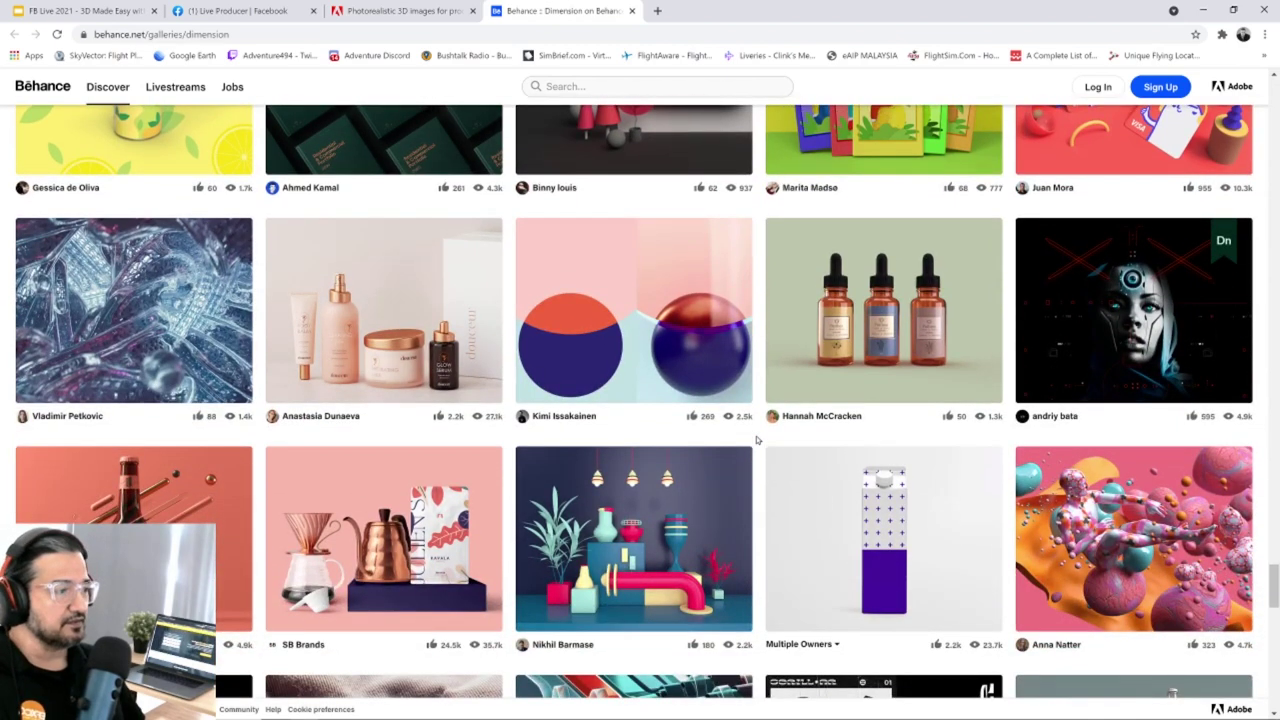
scroll(757, 440, "down", 3)
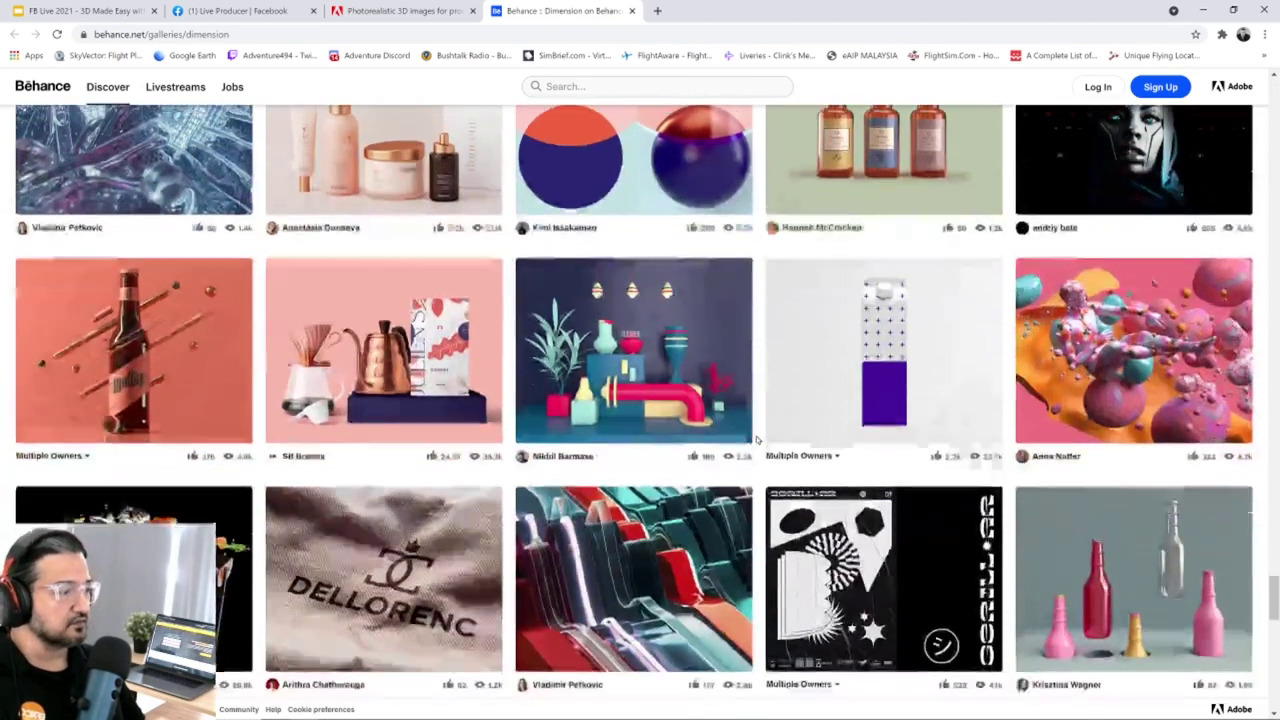
scroll(757, 440, "up", 1)
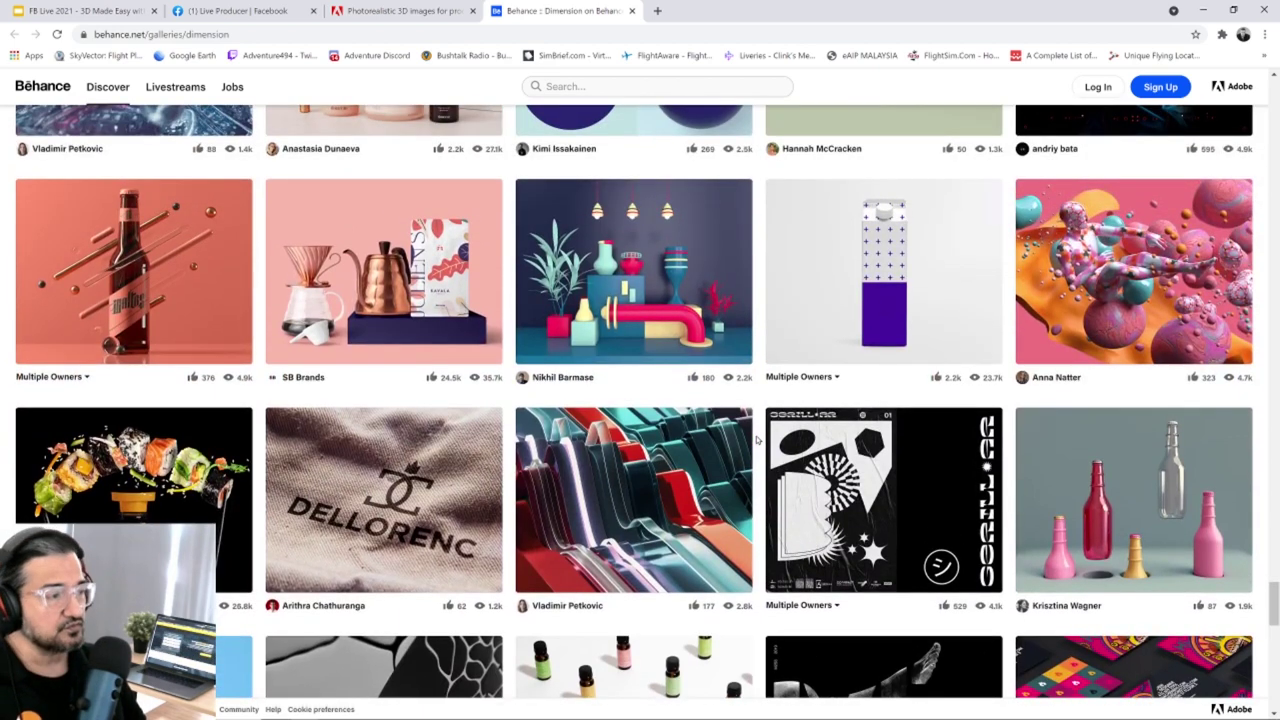
key("alt+Tab")
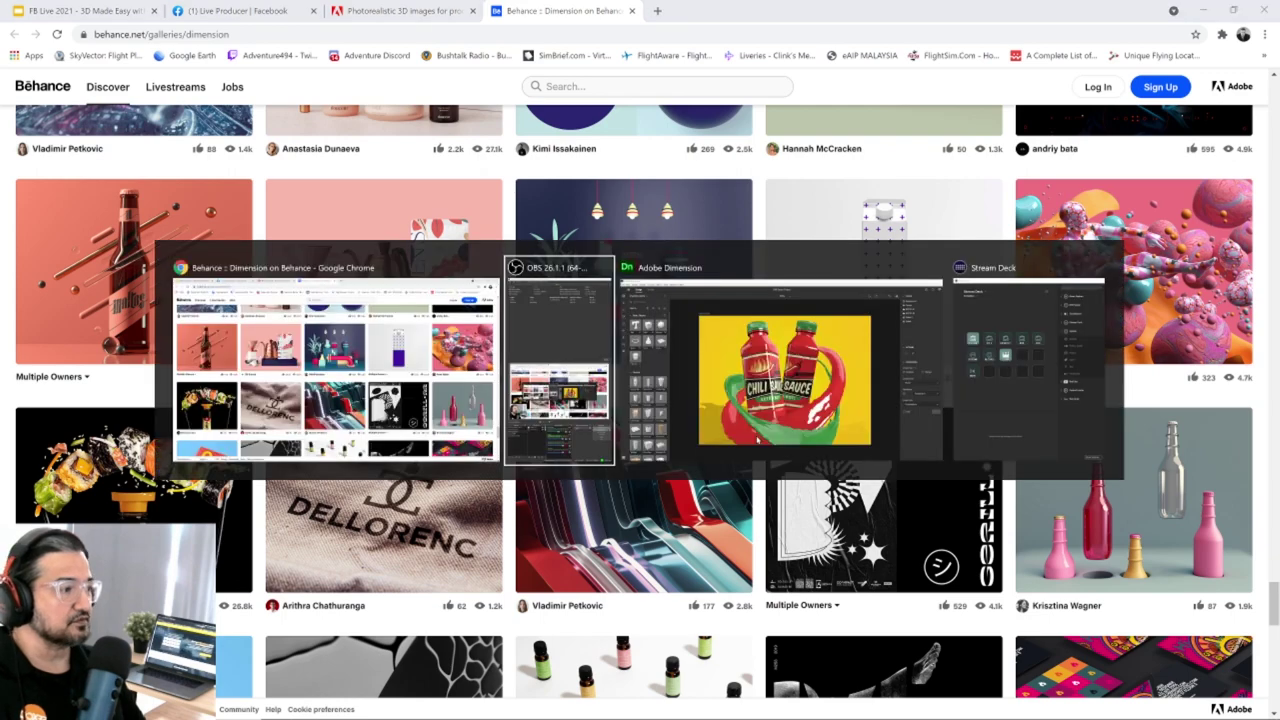
key("alt+Tab")
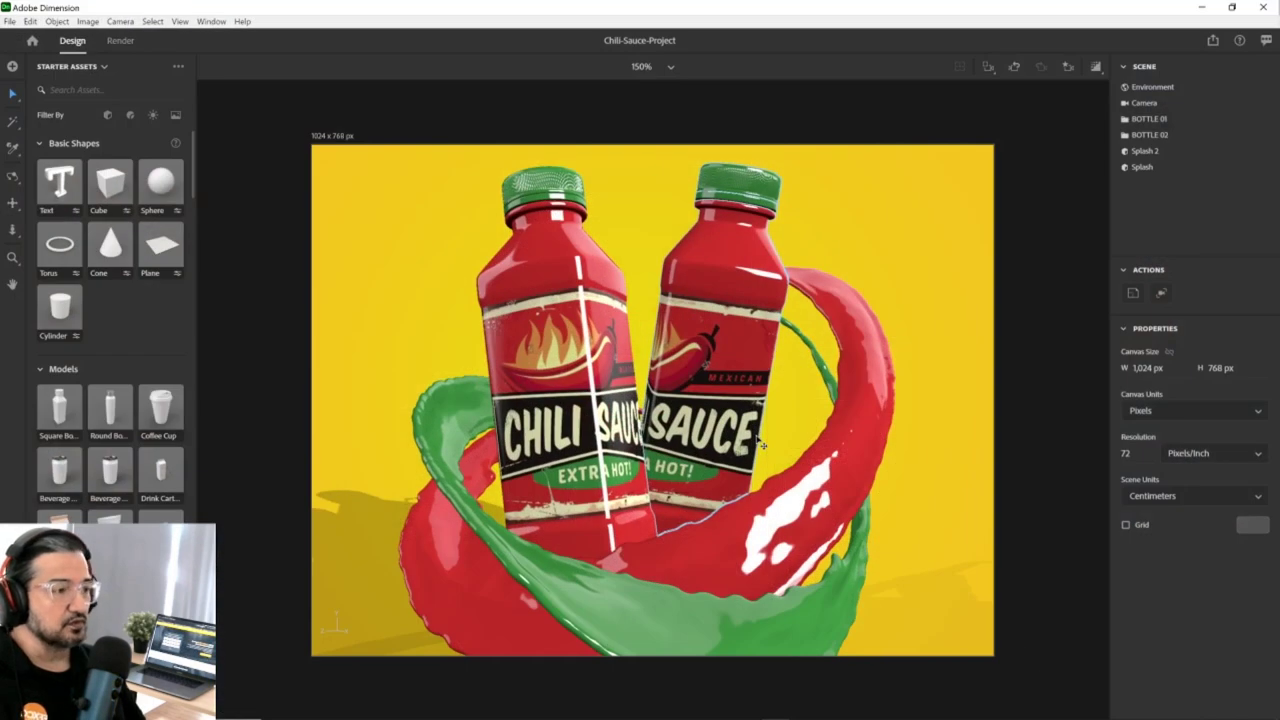
key("alt+Tab")
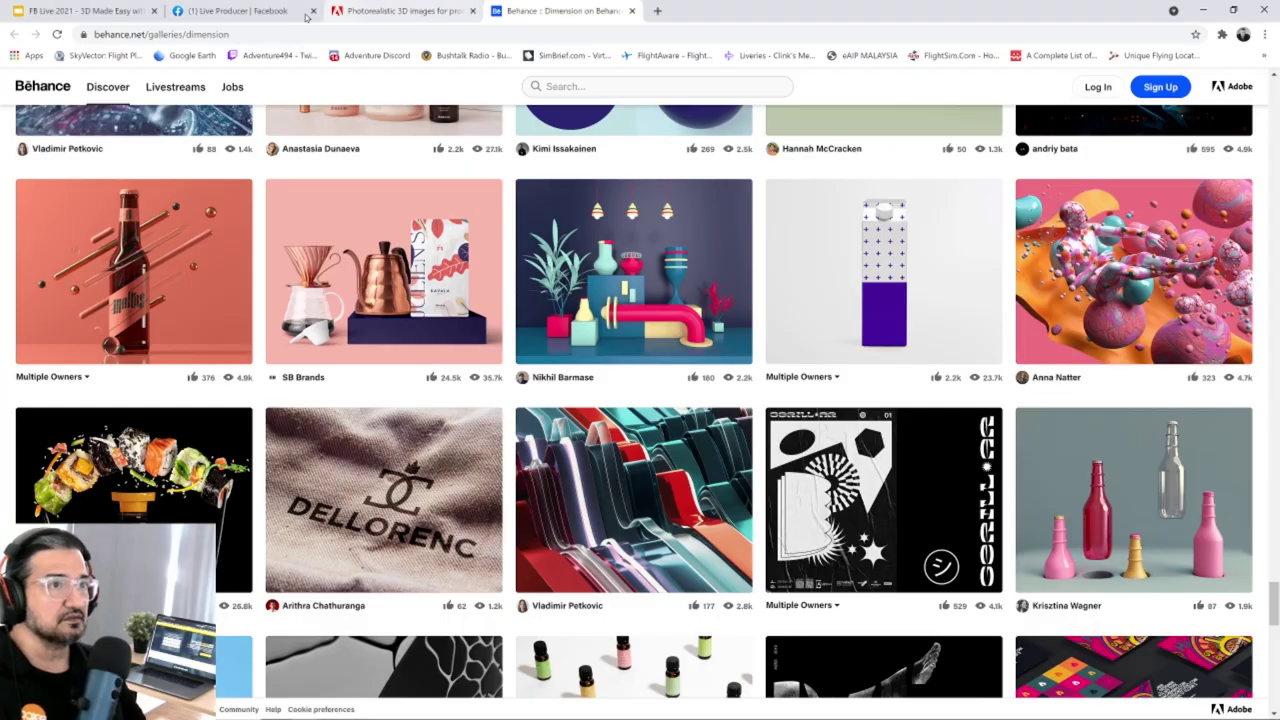
Show the "What we'll be making today" slide of the "3D Made Easy with Adobe Dimension" presentation full screen, and exit the slideshow.
left_click(85, 11)
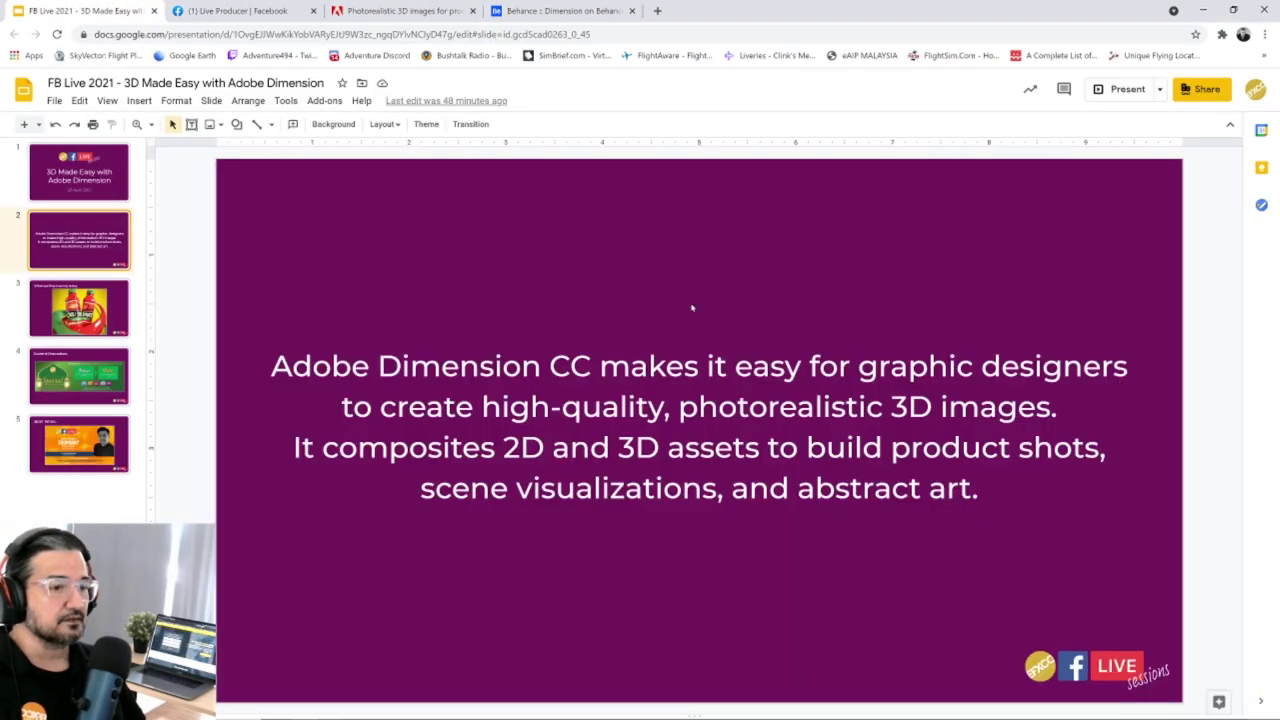
left_click(85, 306)
left_click(1128, 89)
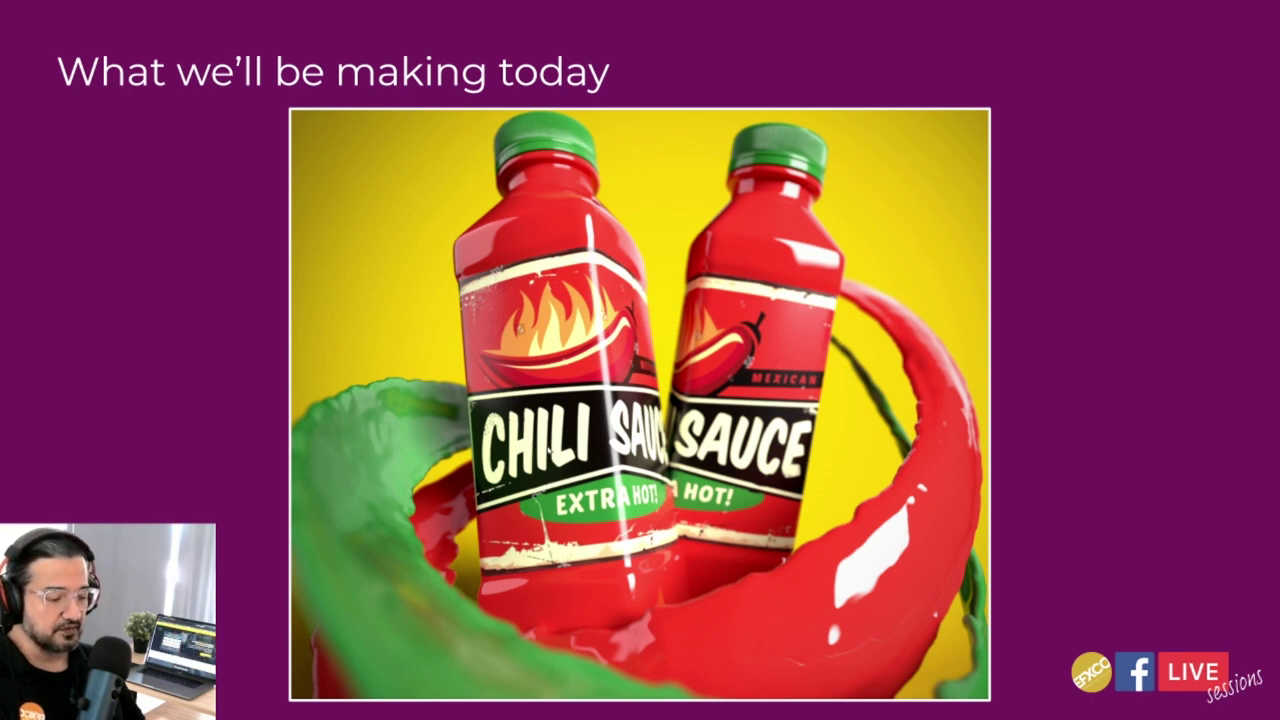
key("Escape")
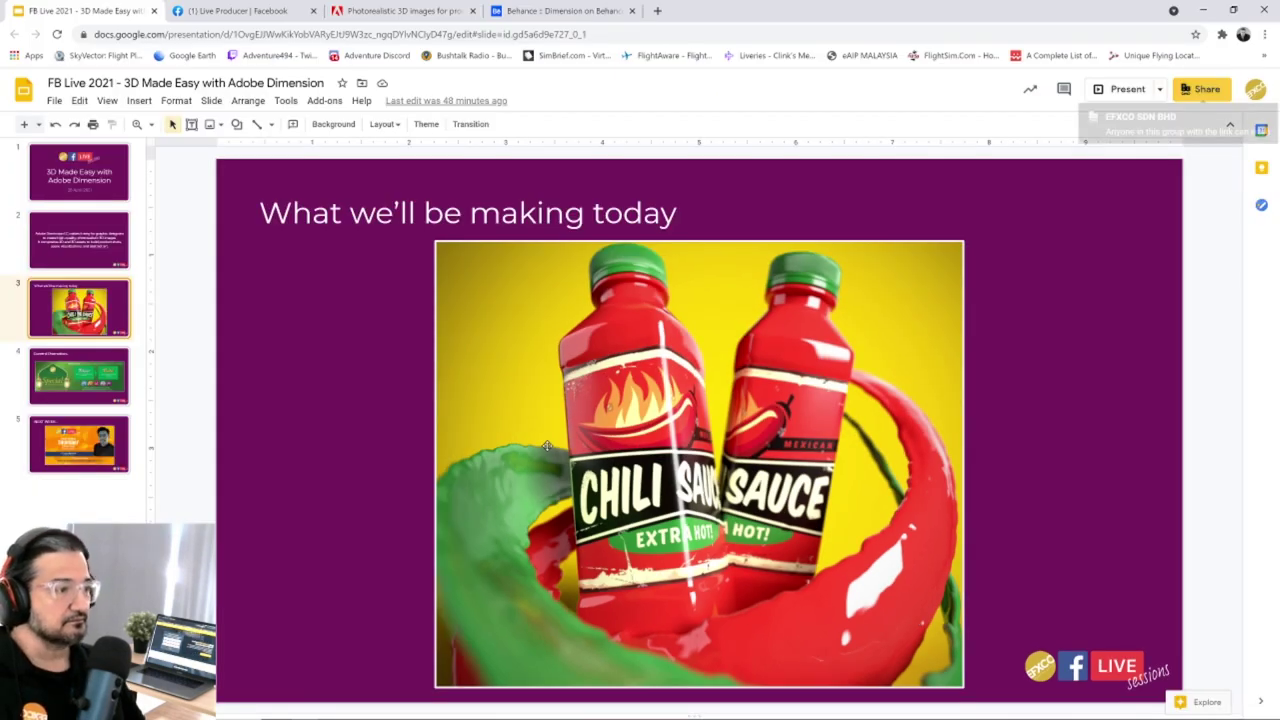
left_click(1255, 89)
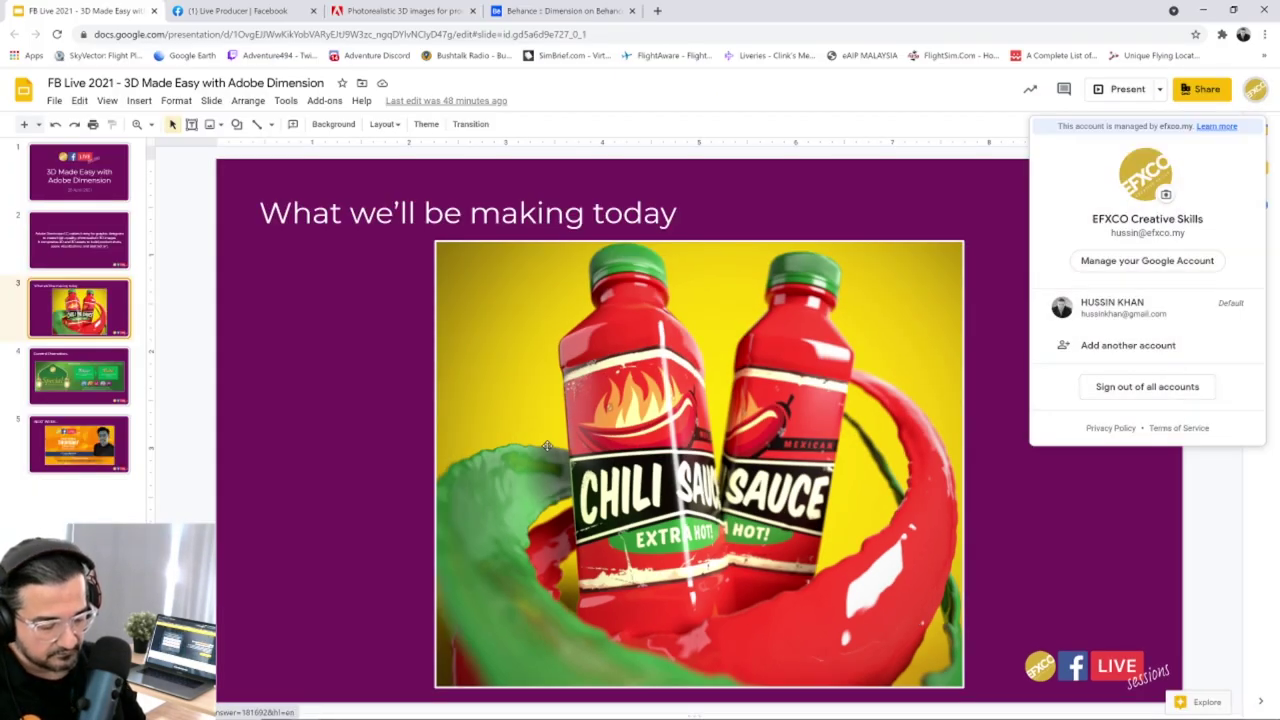
Switch to Adobe Dimension and examine the Chili-Sauce-Project scene's bottles and splashes from different camera angles and distances.
key("alt+Tab")
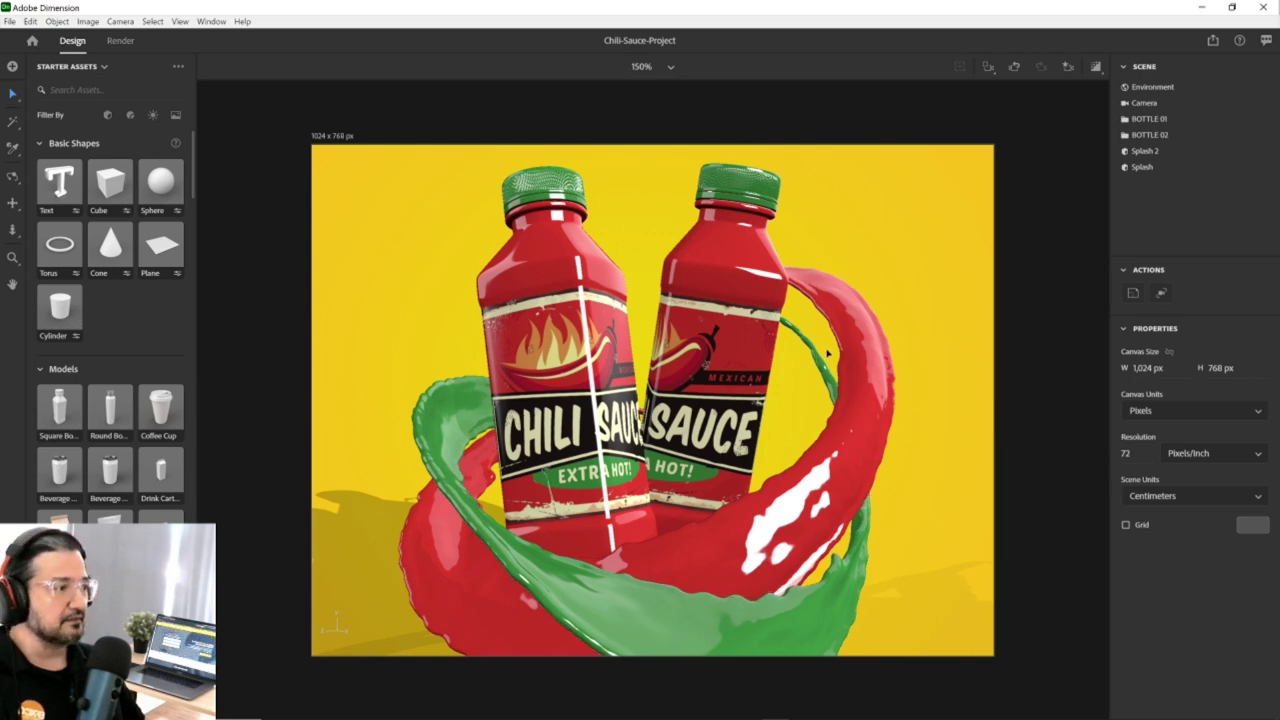
left_click(790, 372)
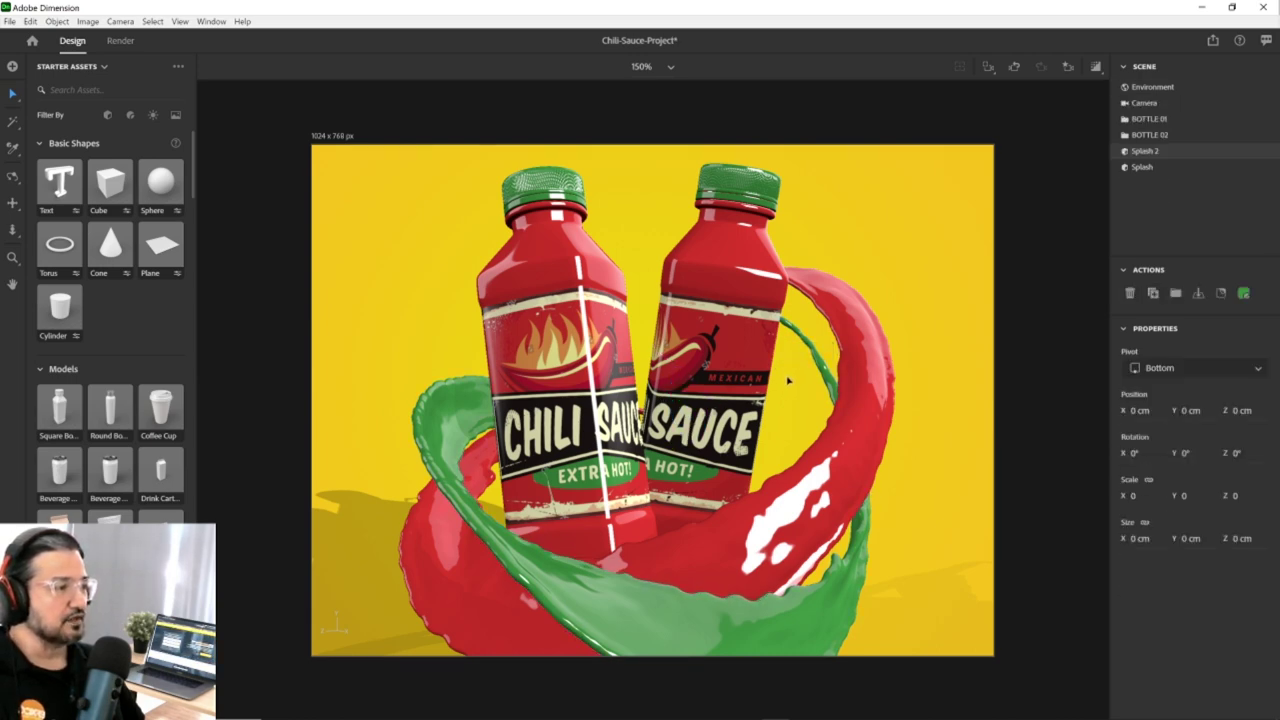
middle_click_drag(806, 363, 766, 366)
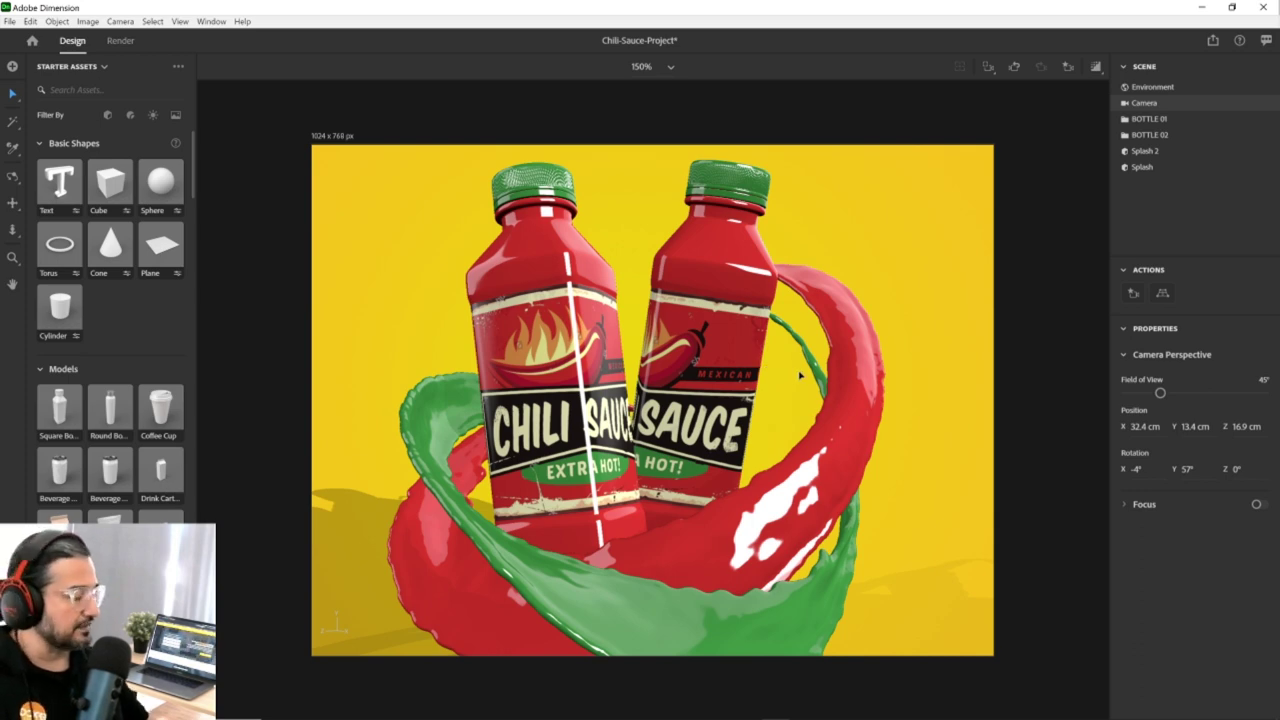
middle_click_drag(797, 374, 758, 545)
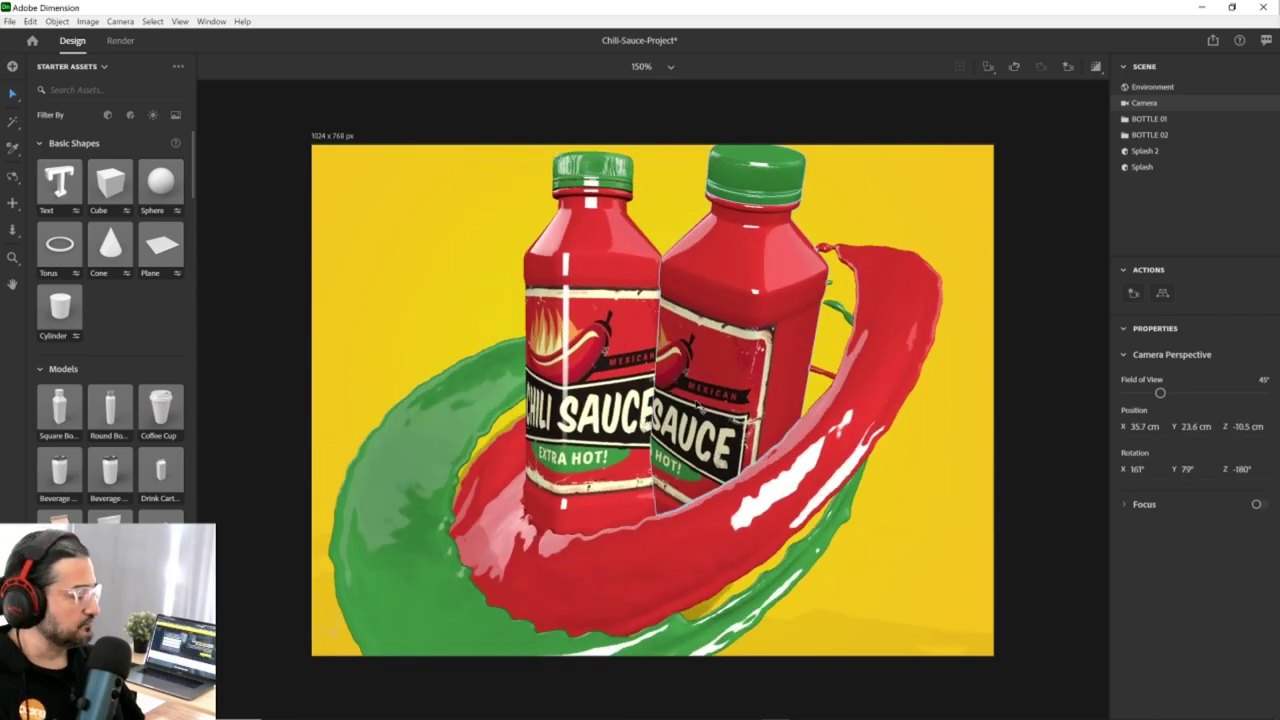
middle_click_drag(675, 360, 668, 372)
scroll(668, 374, "down", 2)
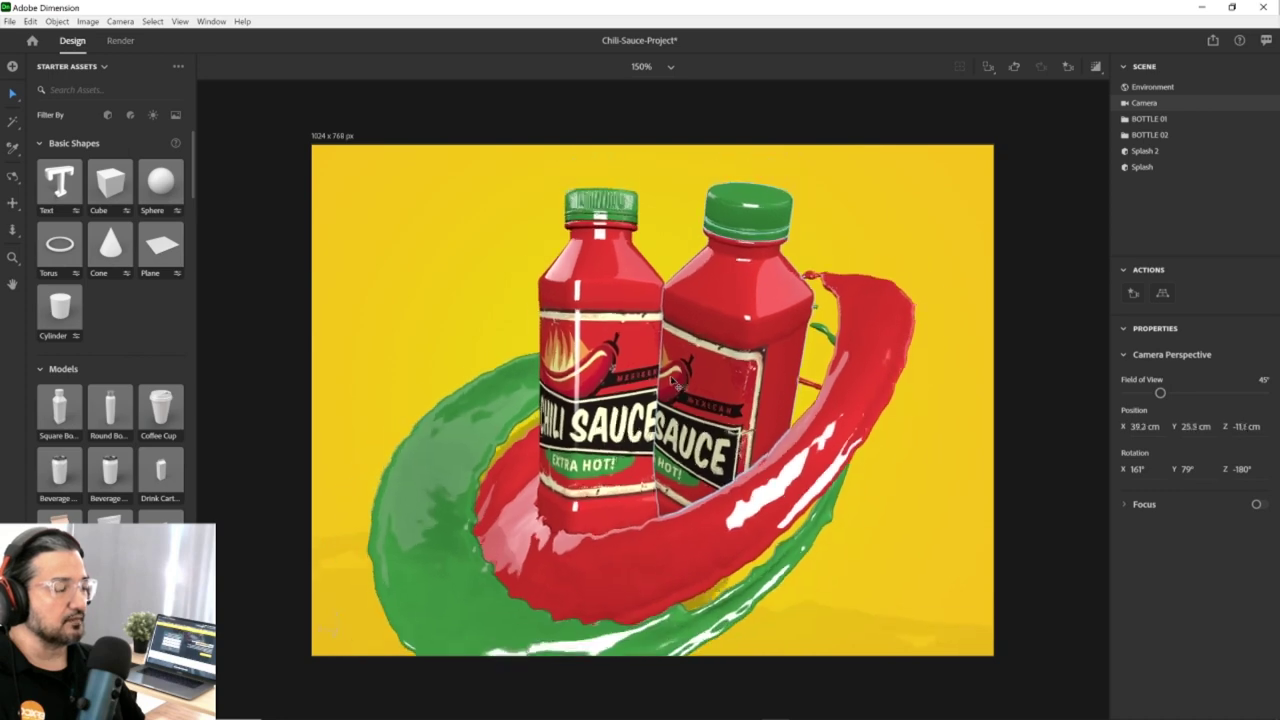
scroll(674, 384, "down", 2)
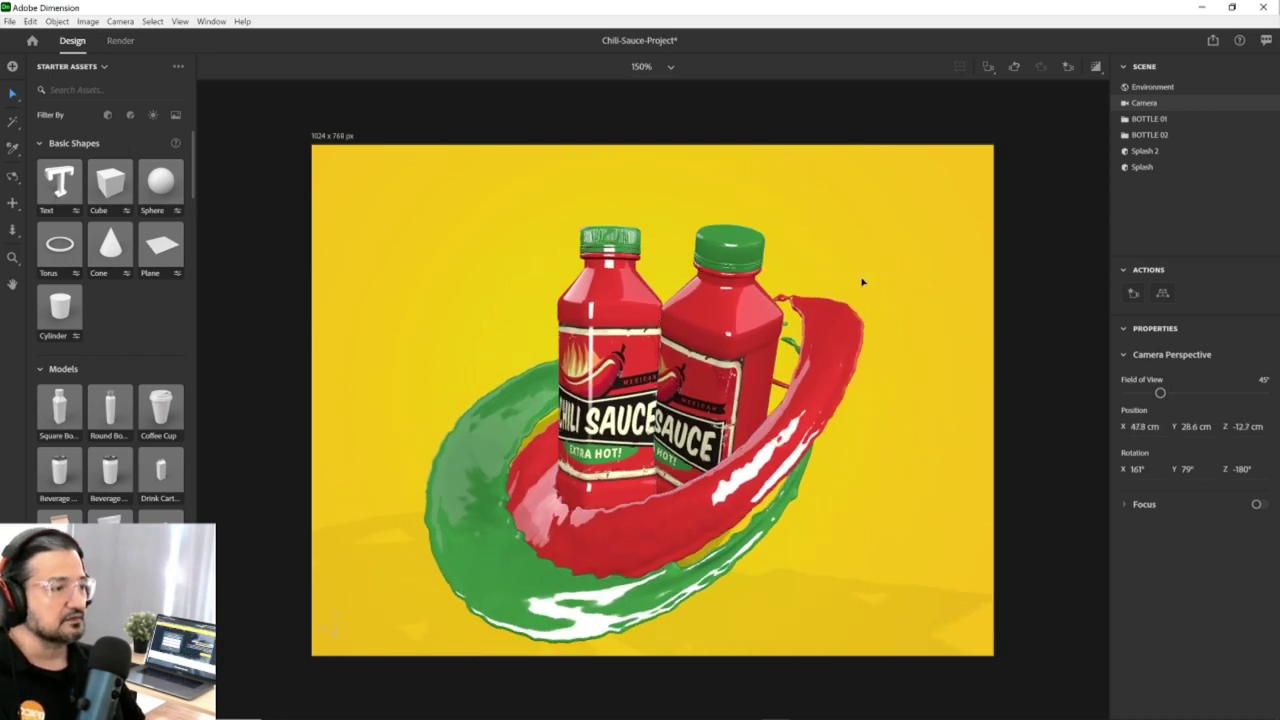
Select the bottles and the red and green splashes one by one to inspect the separate models in the scene.
left_click(820, 362)
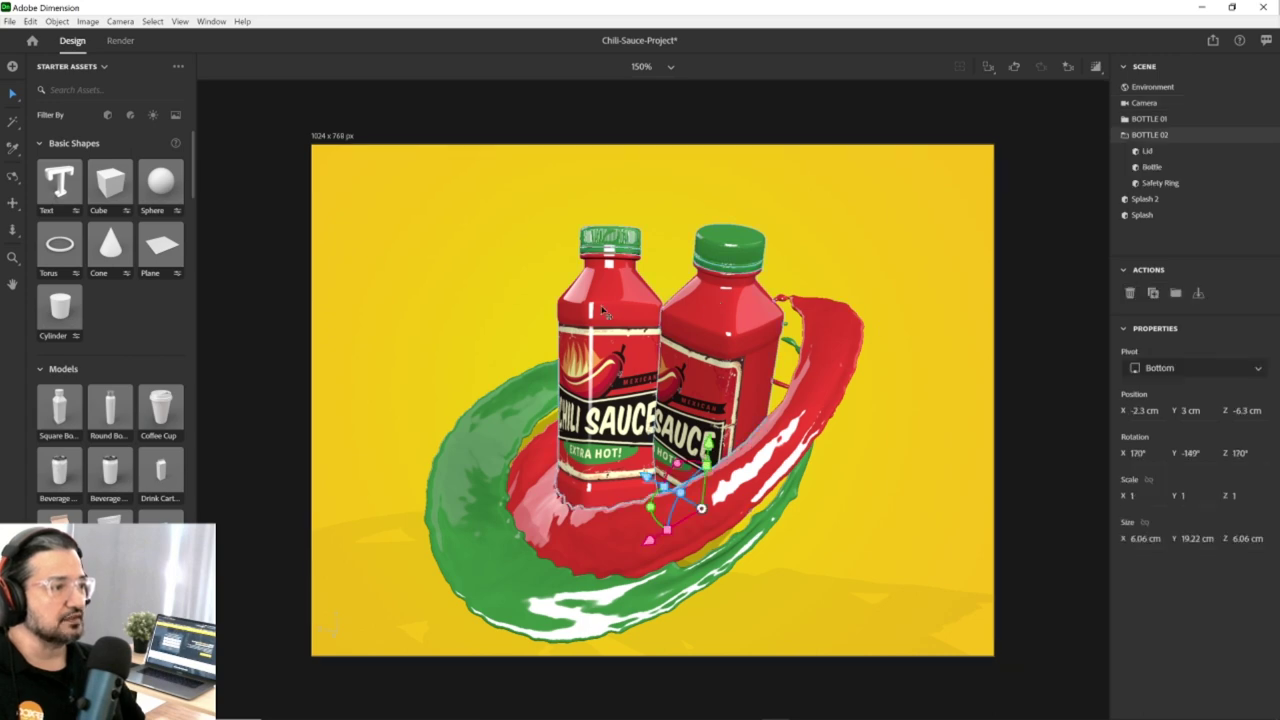
left_click(842, 350)
left_click(460, 515)
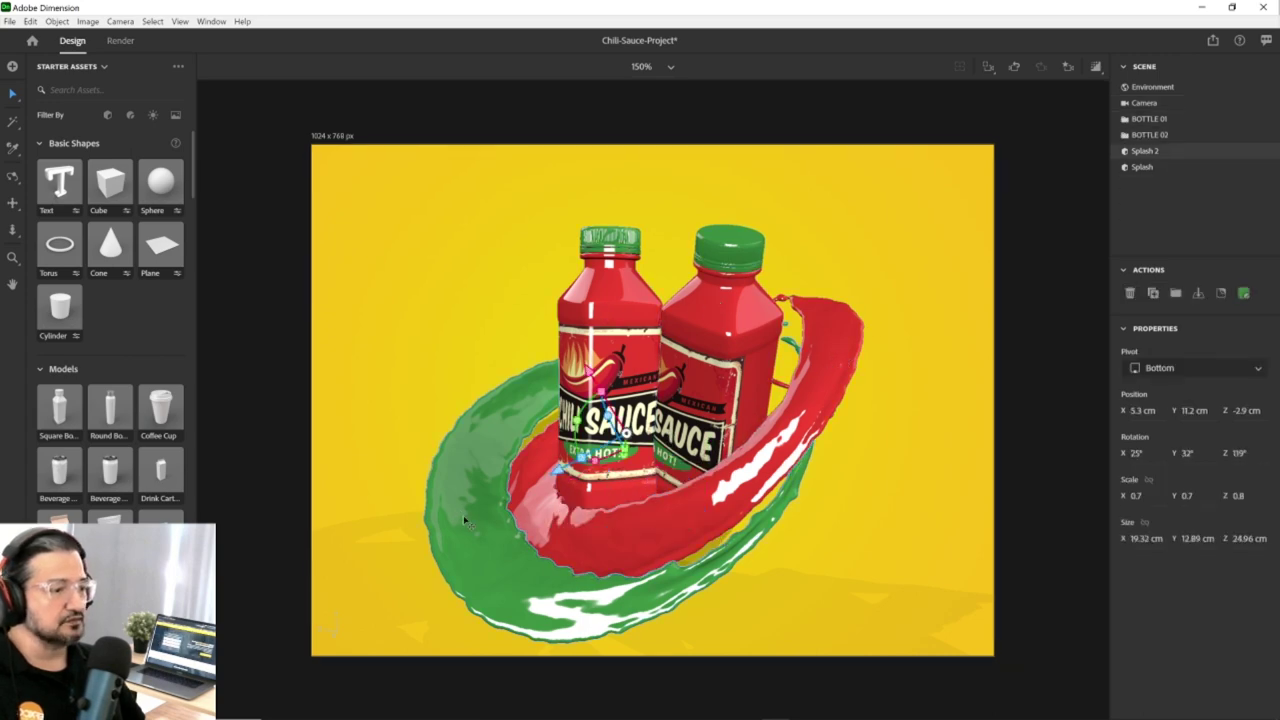
left_click(567, 524)
left_click(690, 430)
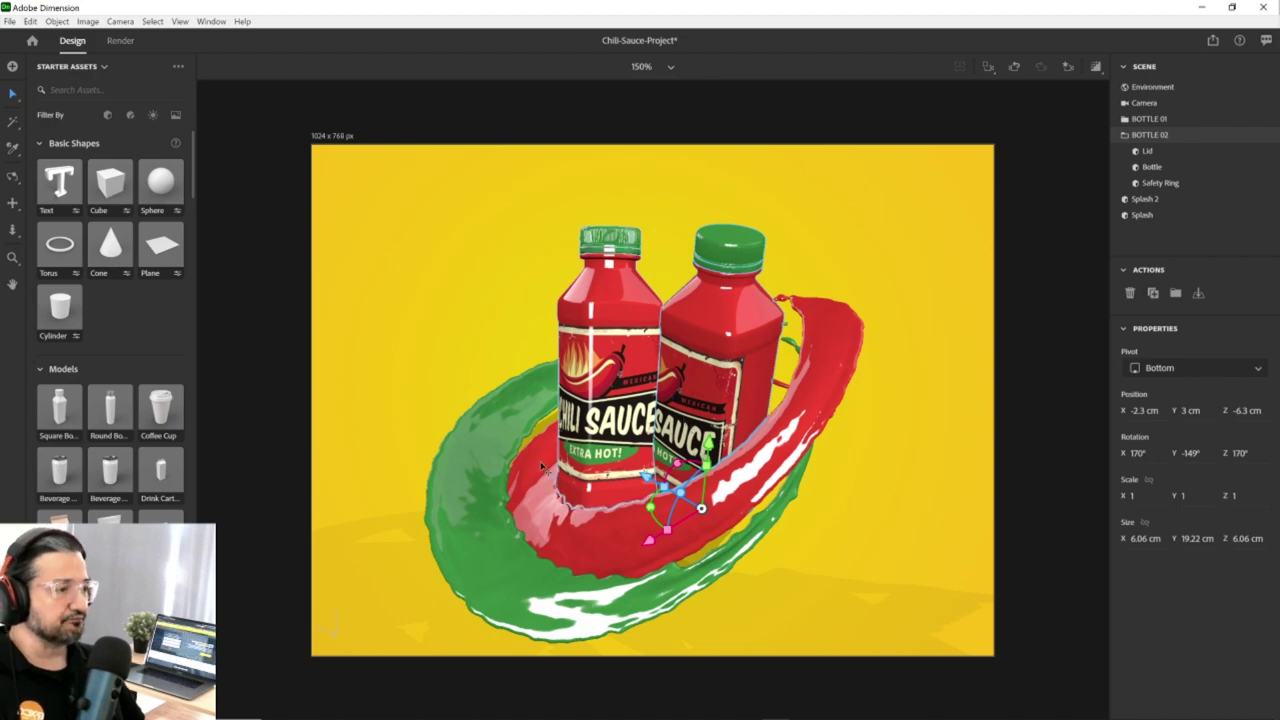
Return the camera to the Main bookmark, deselect the bottle and turn on the render preview.
left_click_drag(820, 450, 690, 432)
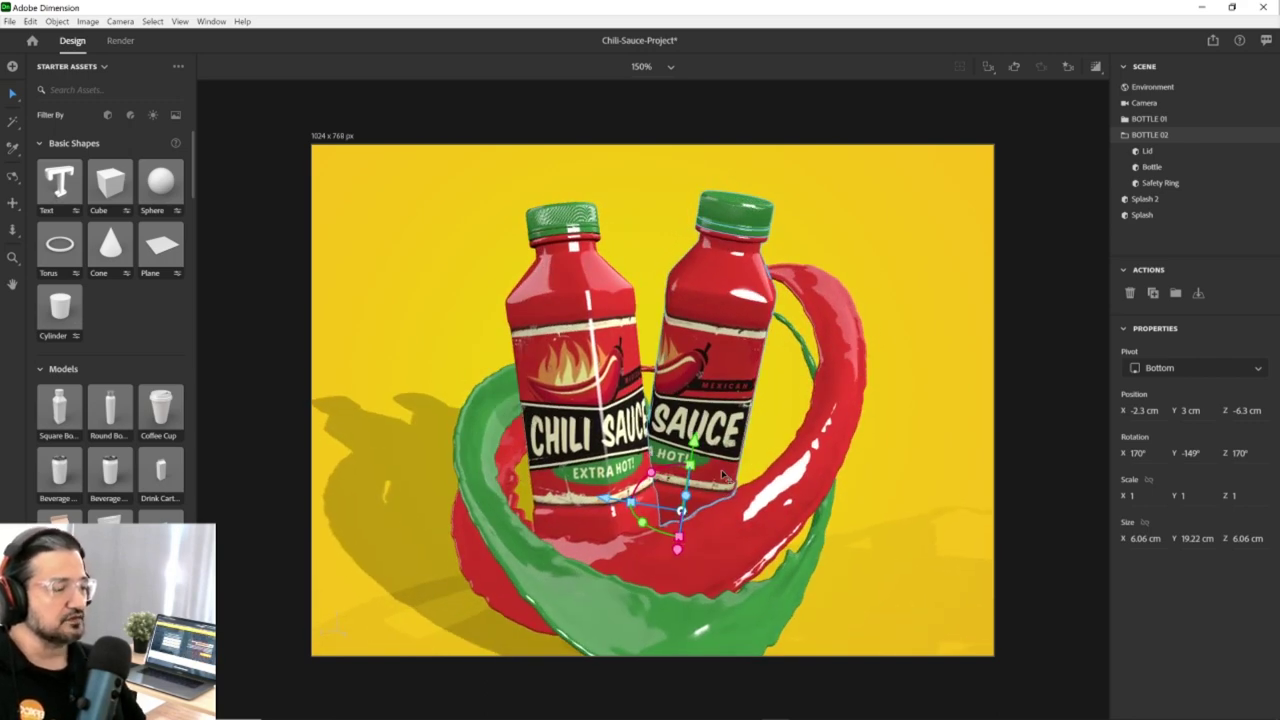
left_click_drag(721, 469, 740, 450)
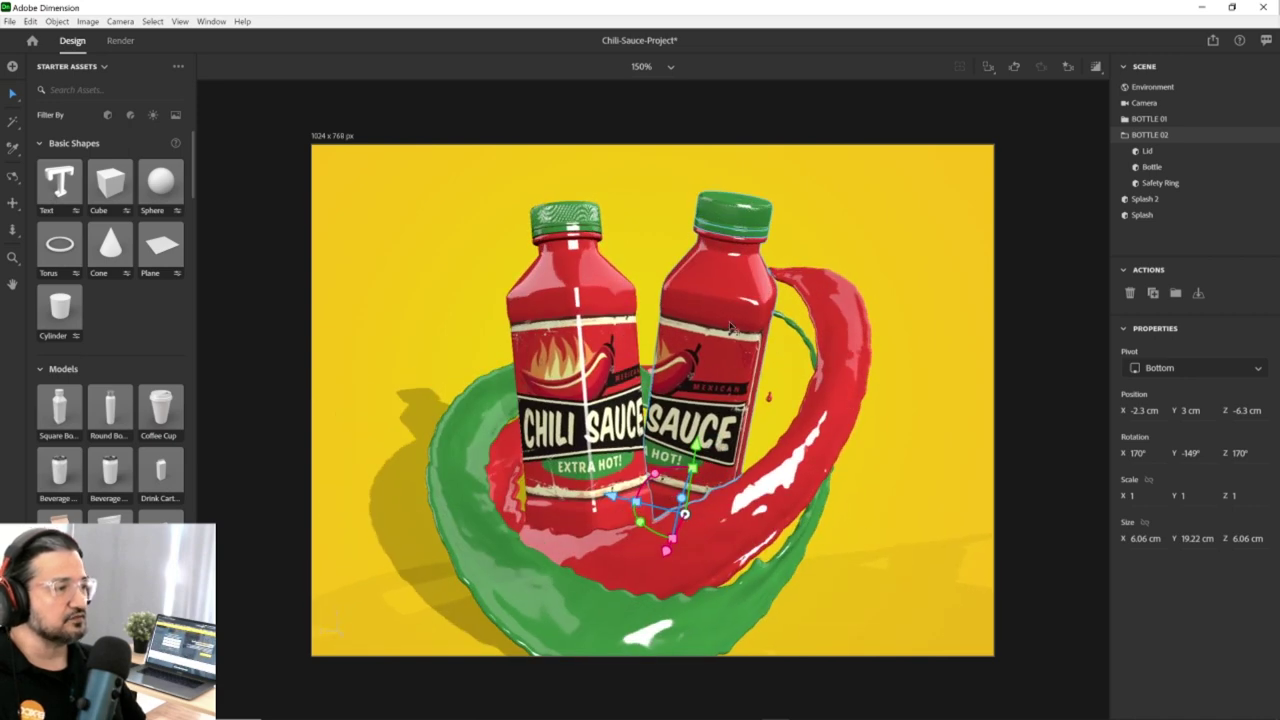
left_click(1068, 67)
left_click(960, 116)
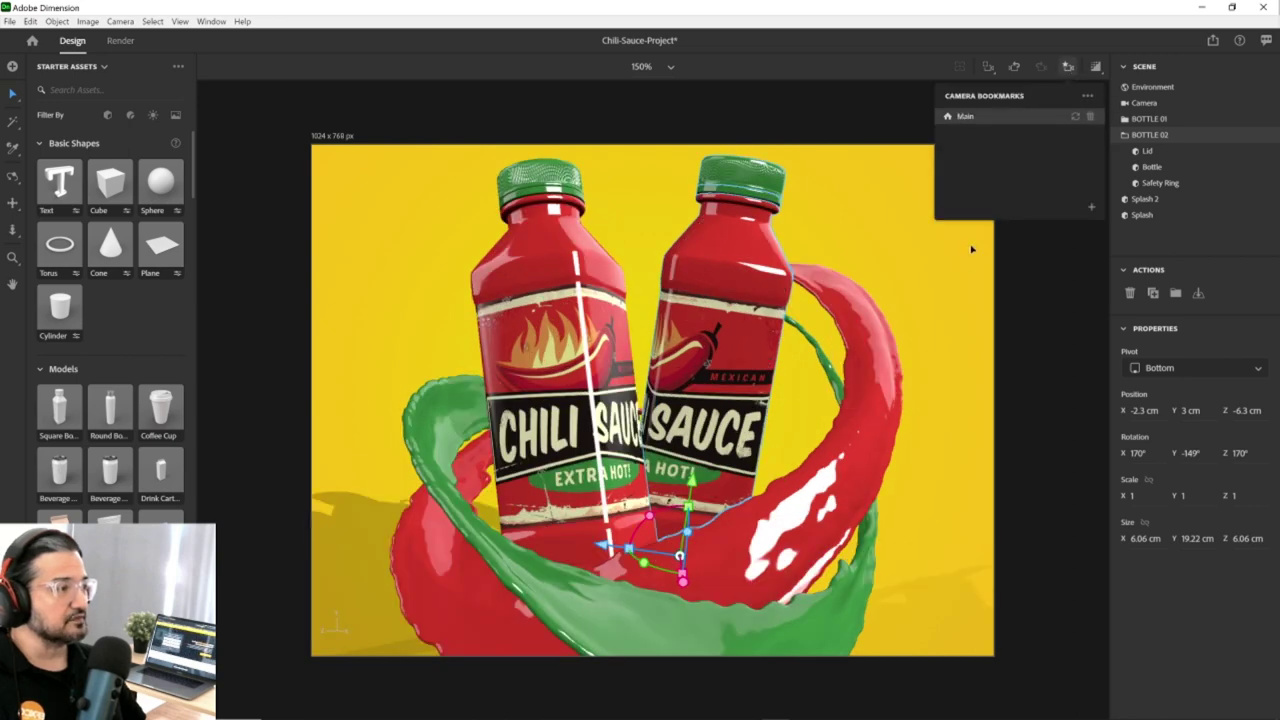
left_click(1045, 289)
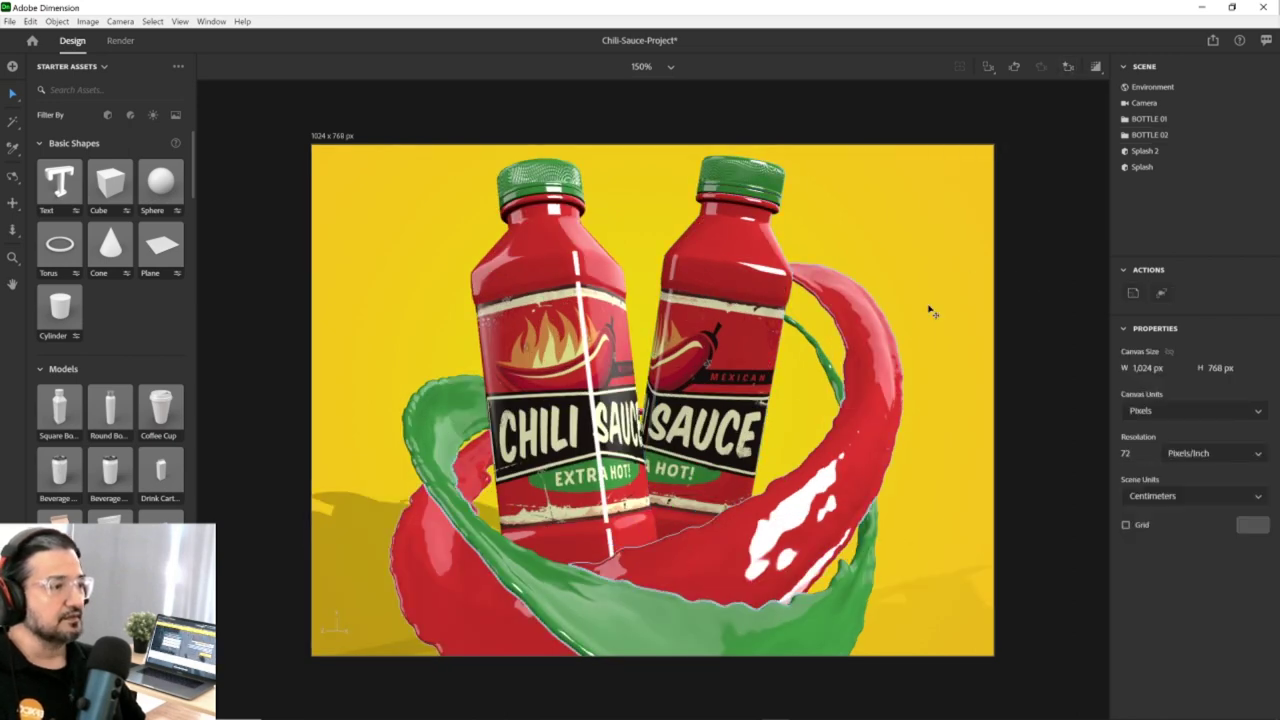
left_click(1096, 67)
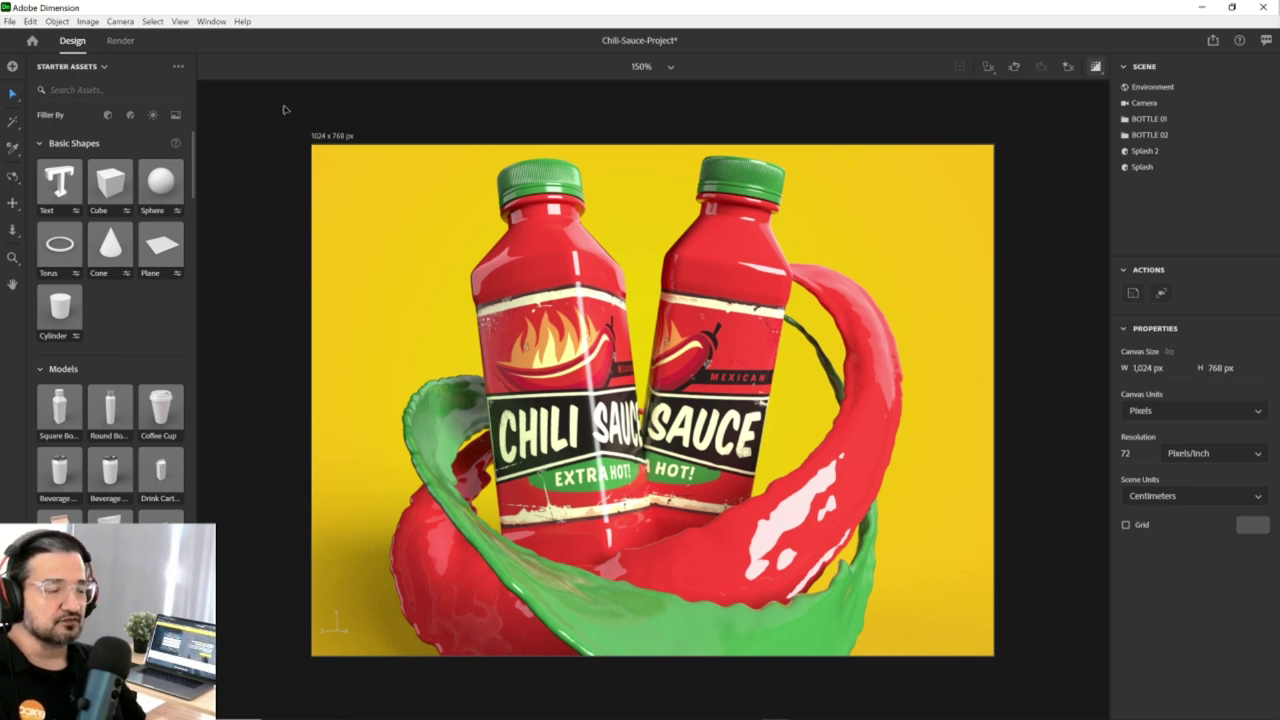
Create a new blank document, discarding the changes to Chili-Sauce-Project.
left_click(9, 21)
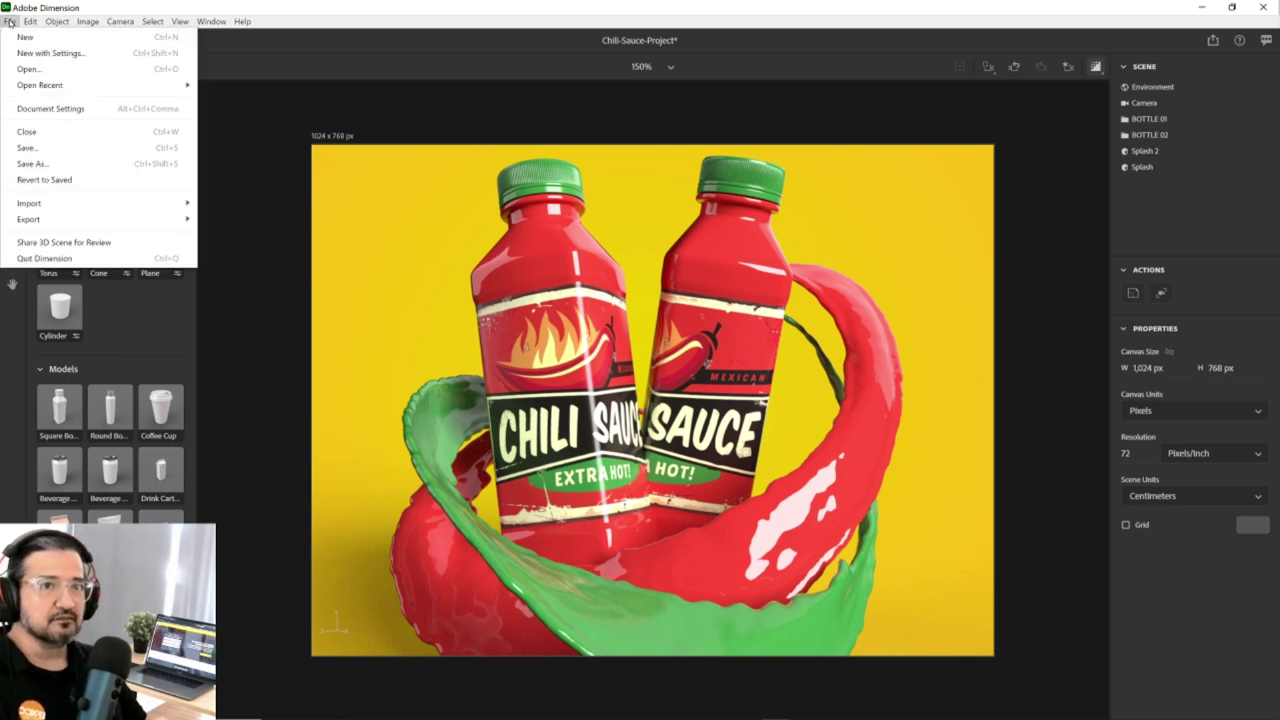
left_click(85, 37)
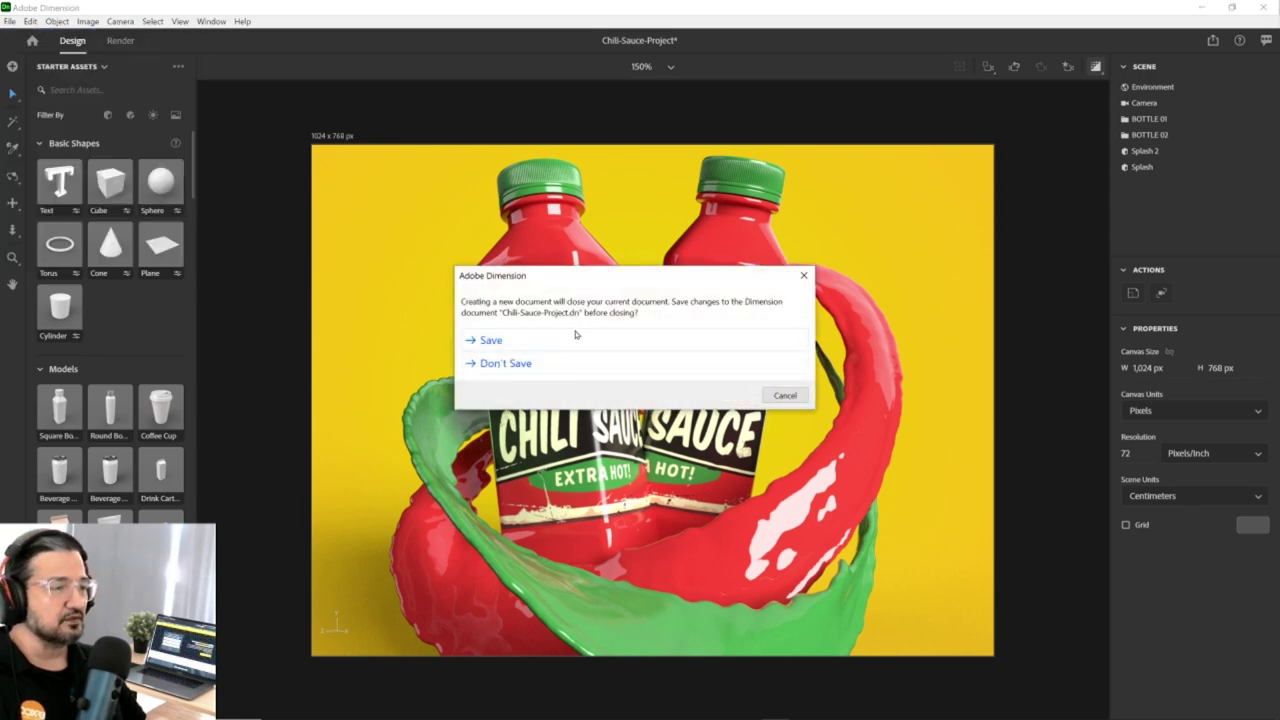
left_click(507, 366)
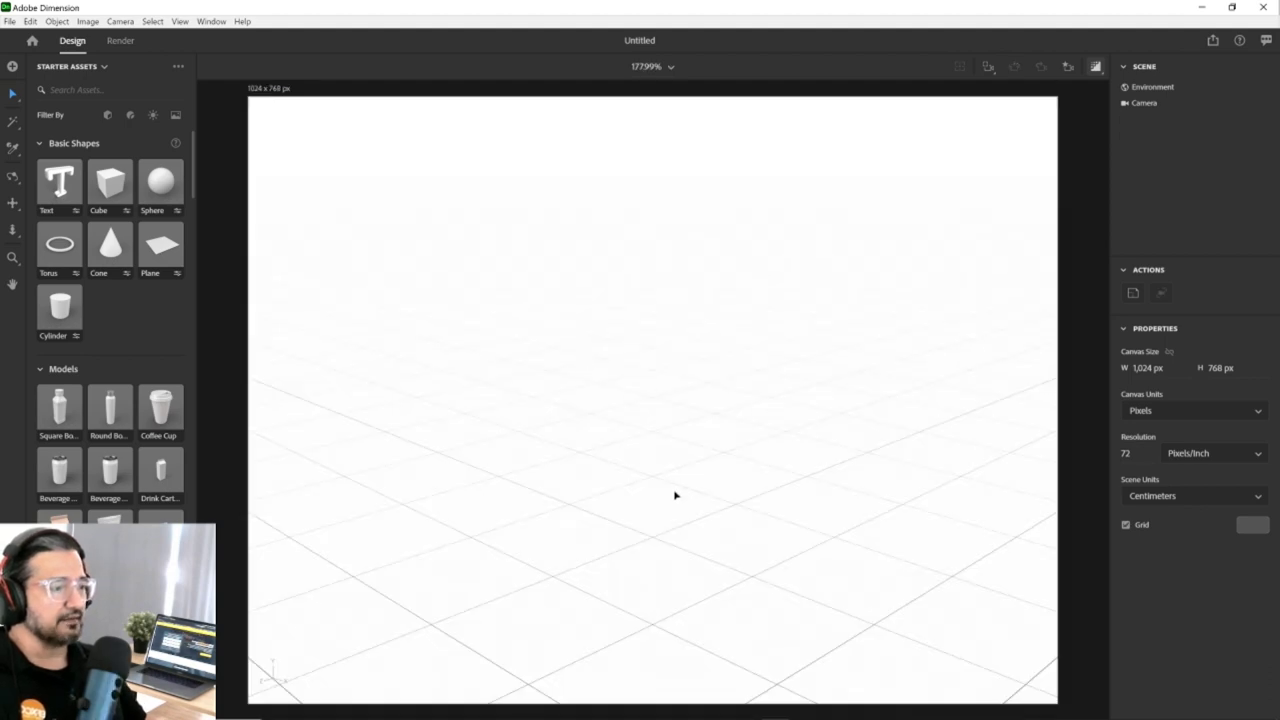
scroll(654, 491, "up", 3)
scroll(654, 491, "down", 5)
scroll(655, 492, "down", 2)
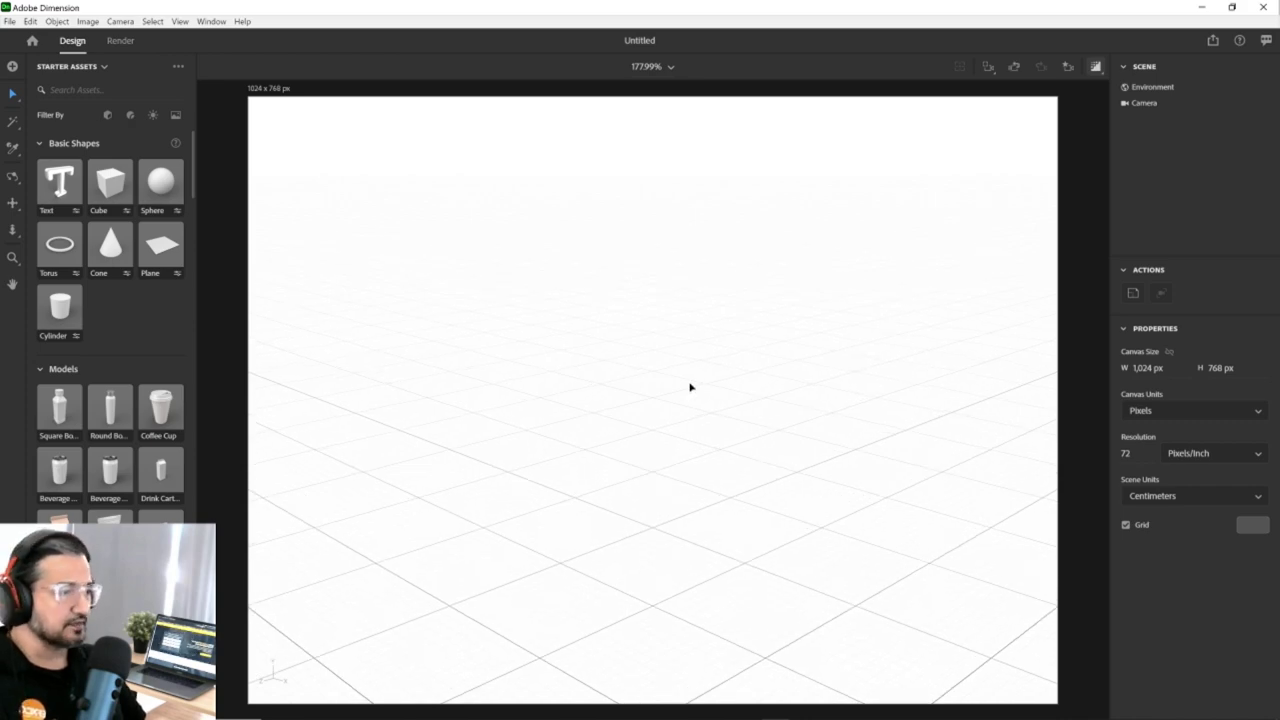
Check which version of the program is installed in its About information, and close it.
right_click_drag(703, 391, 684, 427)
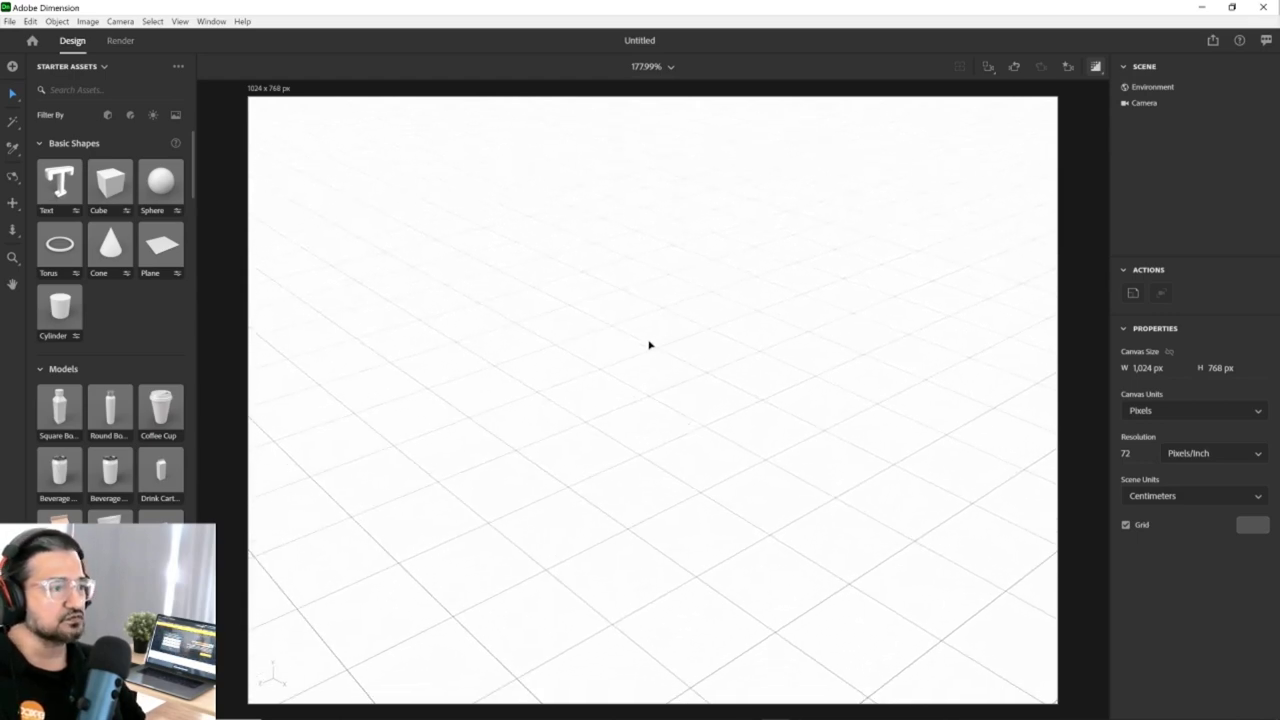
mouse_move(626, 454)
right_mouse_down()
mouse_move(611, 477)
mouse_move(628, 470)
right_mouse_up()
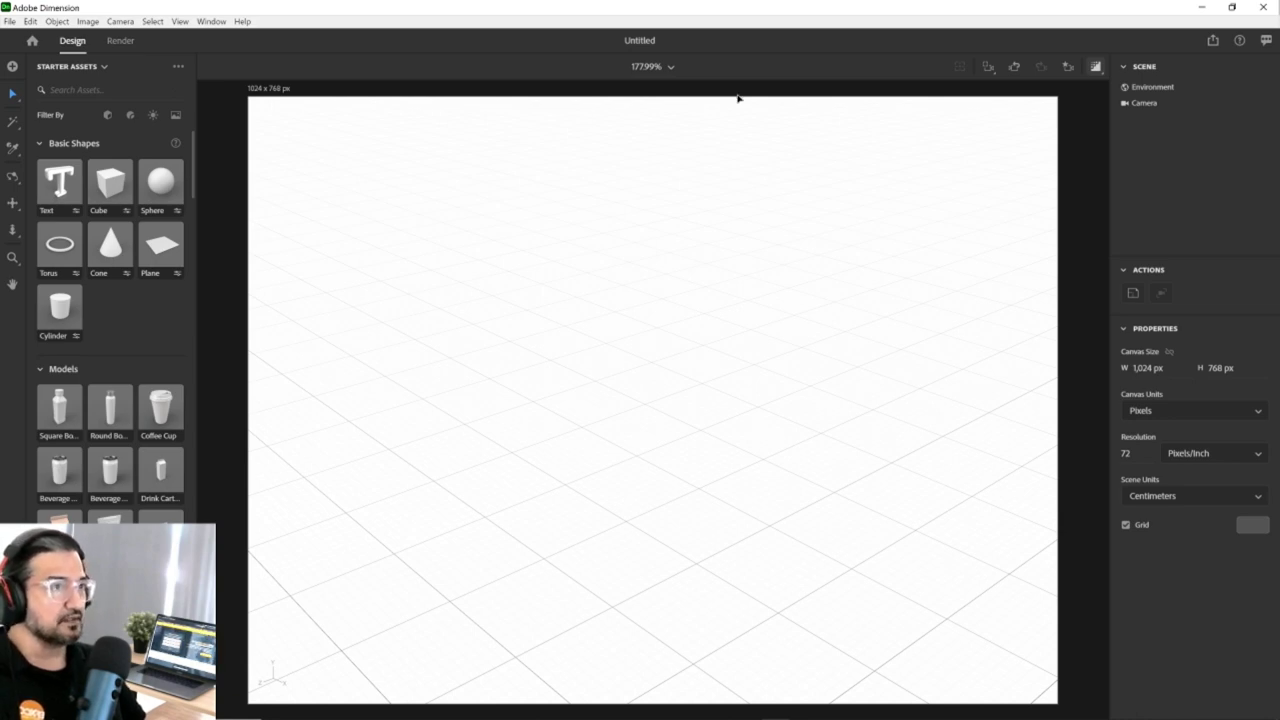
left_click(243, 21)
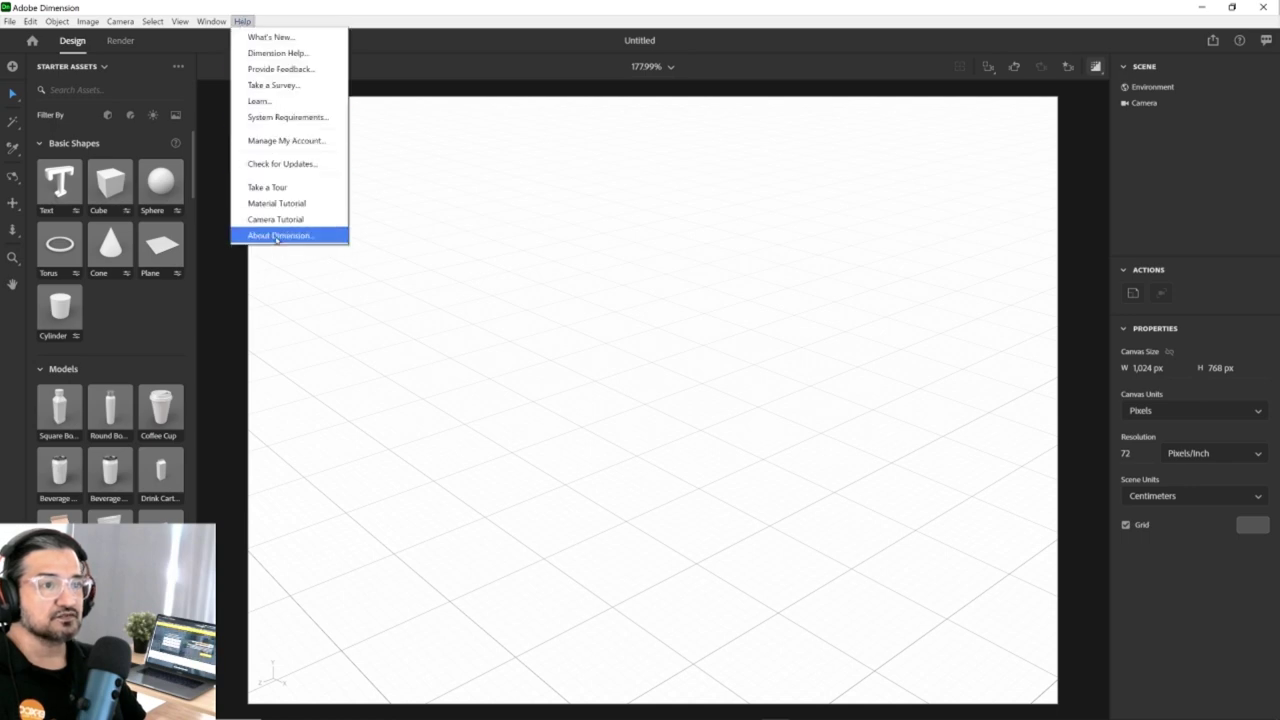
left_click(320, 238)
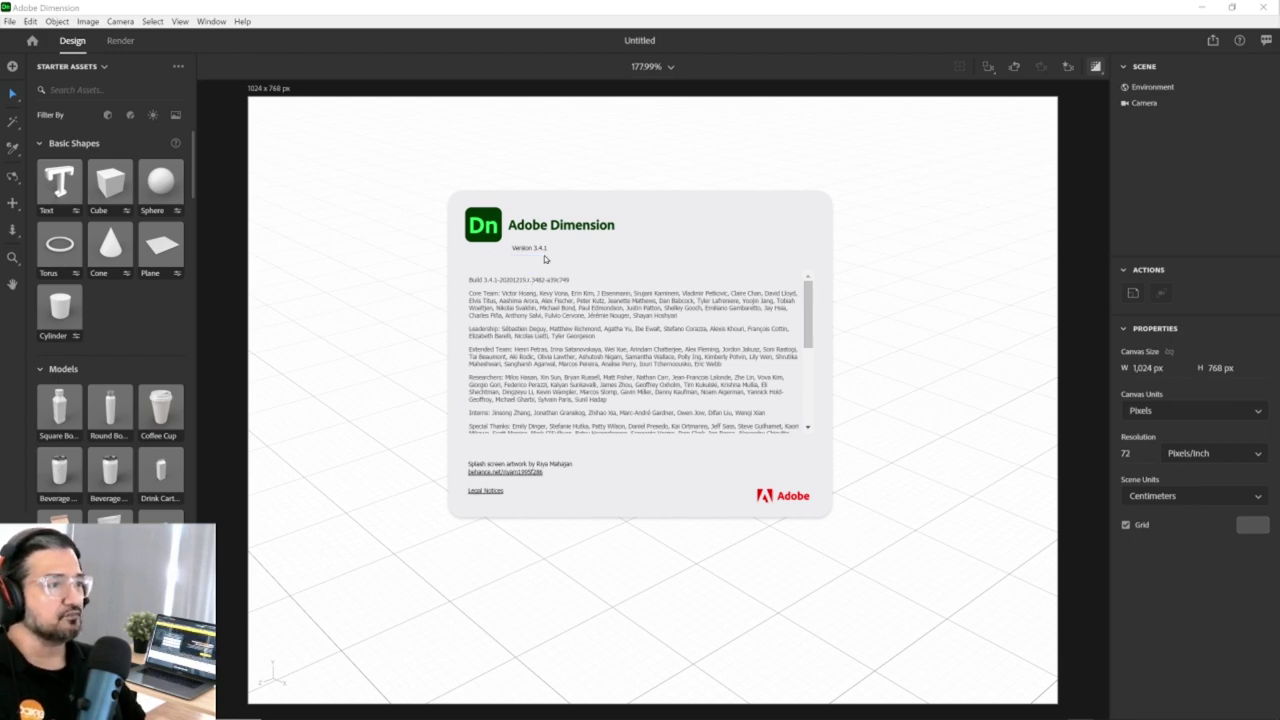
left_click(488, 167)
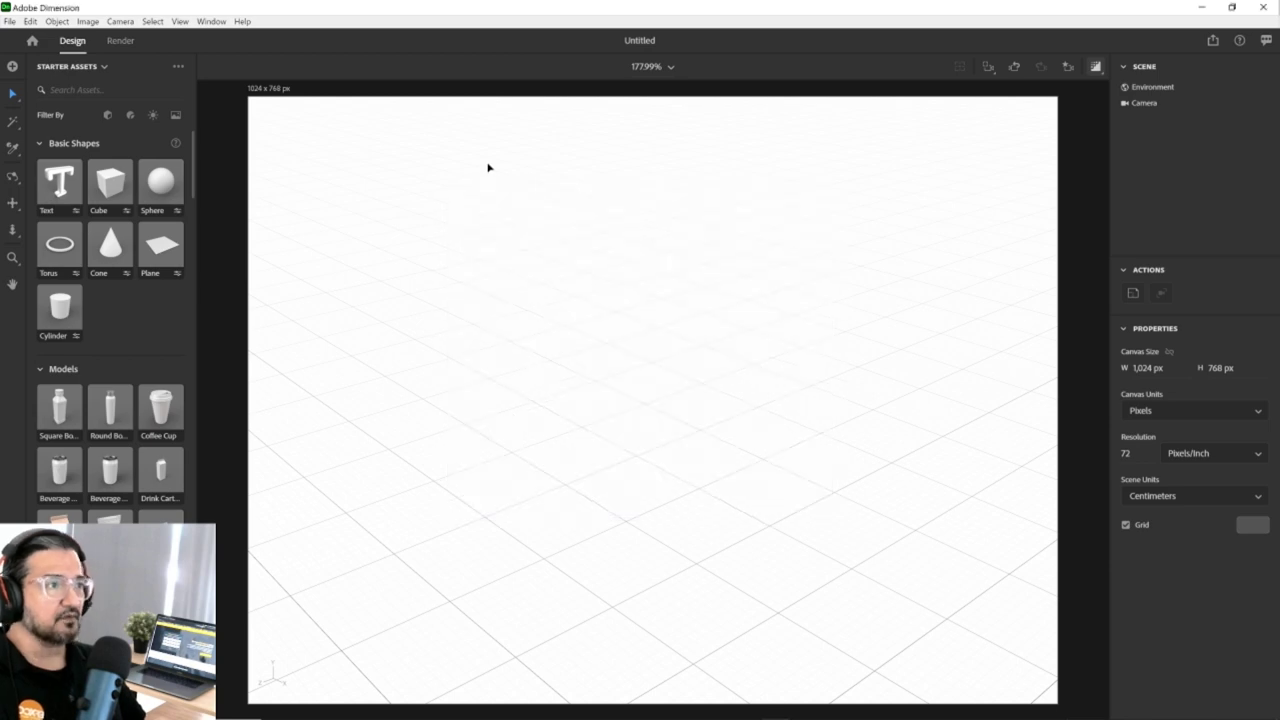
Set the canvas zoom to 100% and enlarge it to 150%.
left_click(517, 264)
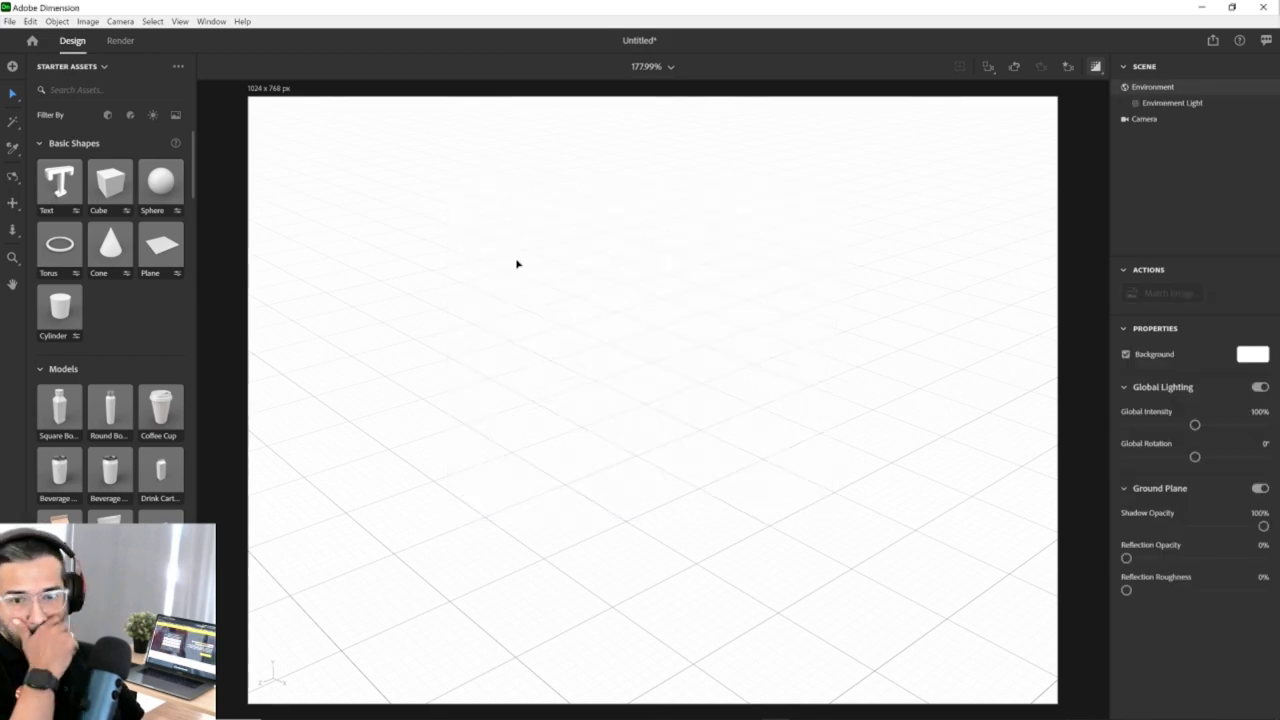
scroll(686, 408, "up", 3)
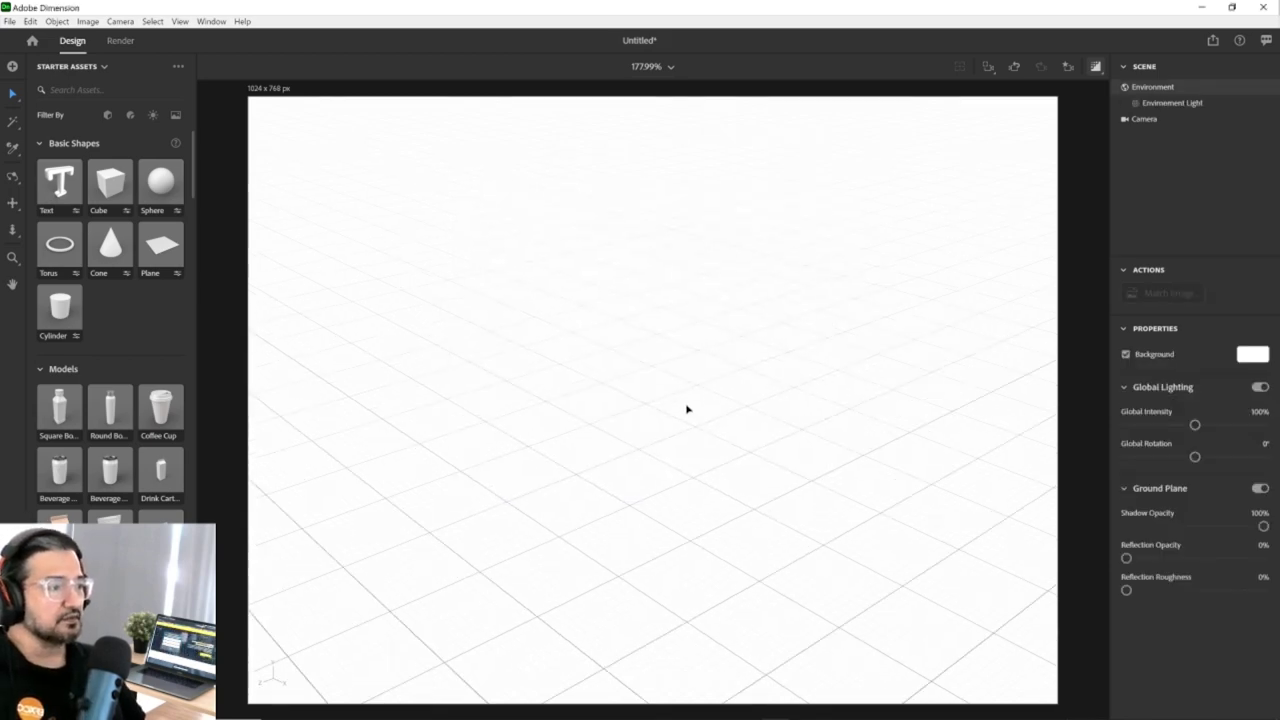
left_click(669, 67)
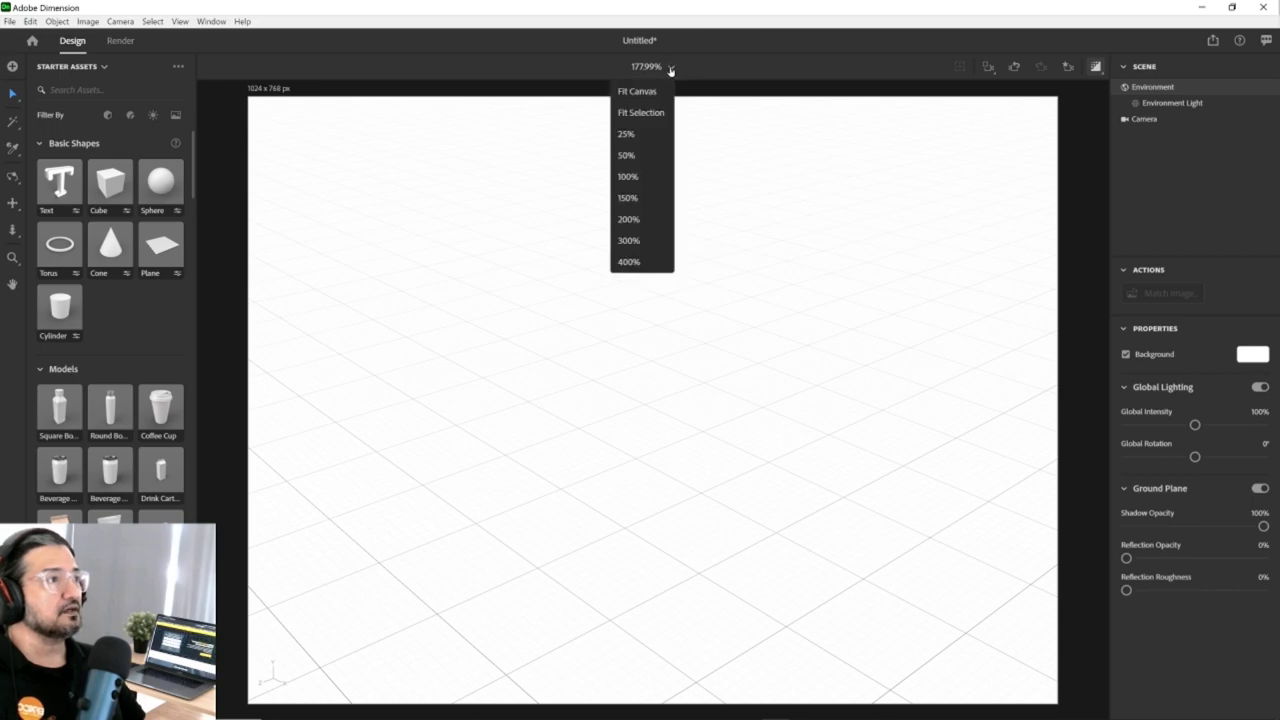
left_click(646, 180)
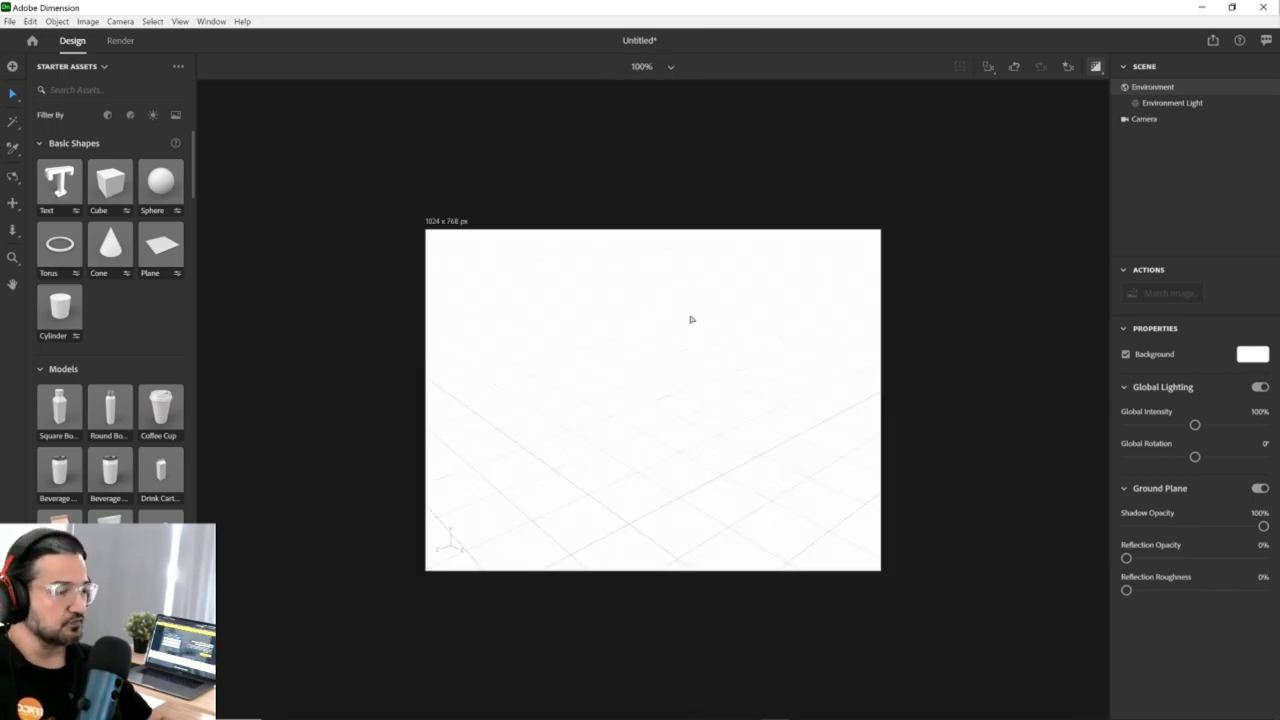
scroll(690, 319, "up", 2)
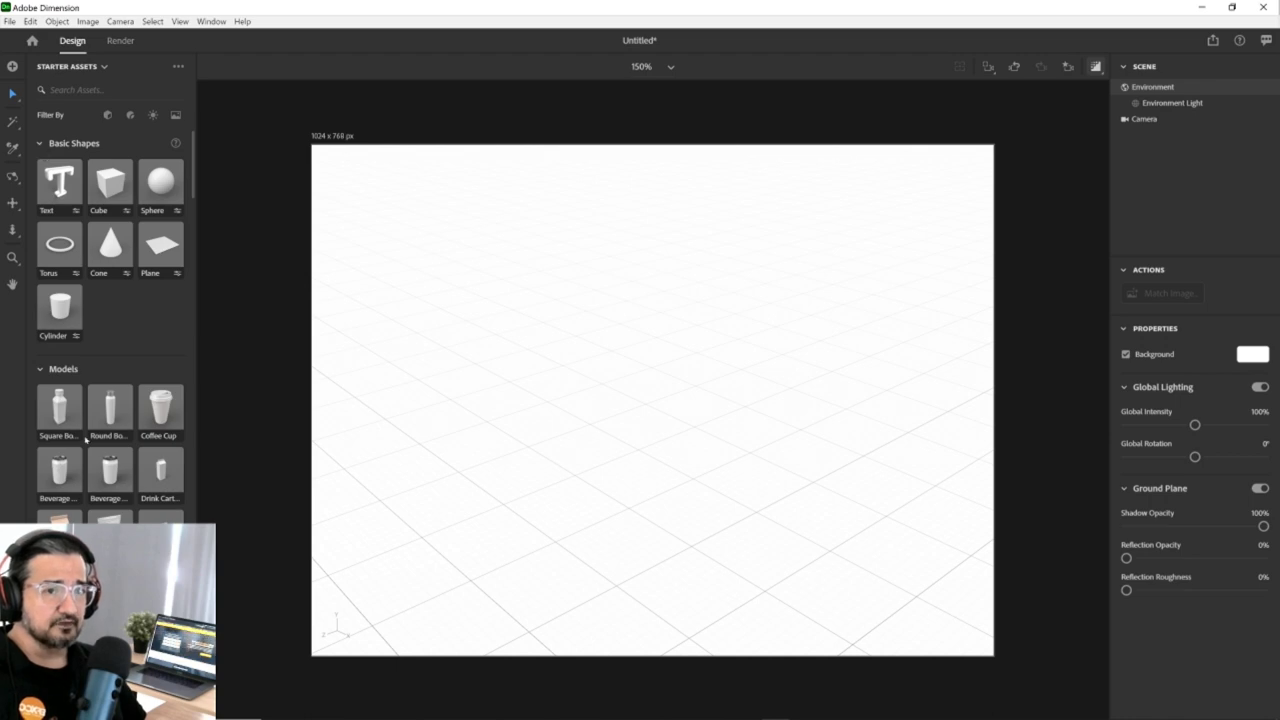
Examine the starter assets from the basic shapes through the models to the Adobe Standard Materials.
left_click(38, 144)
left_click(38, 144)
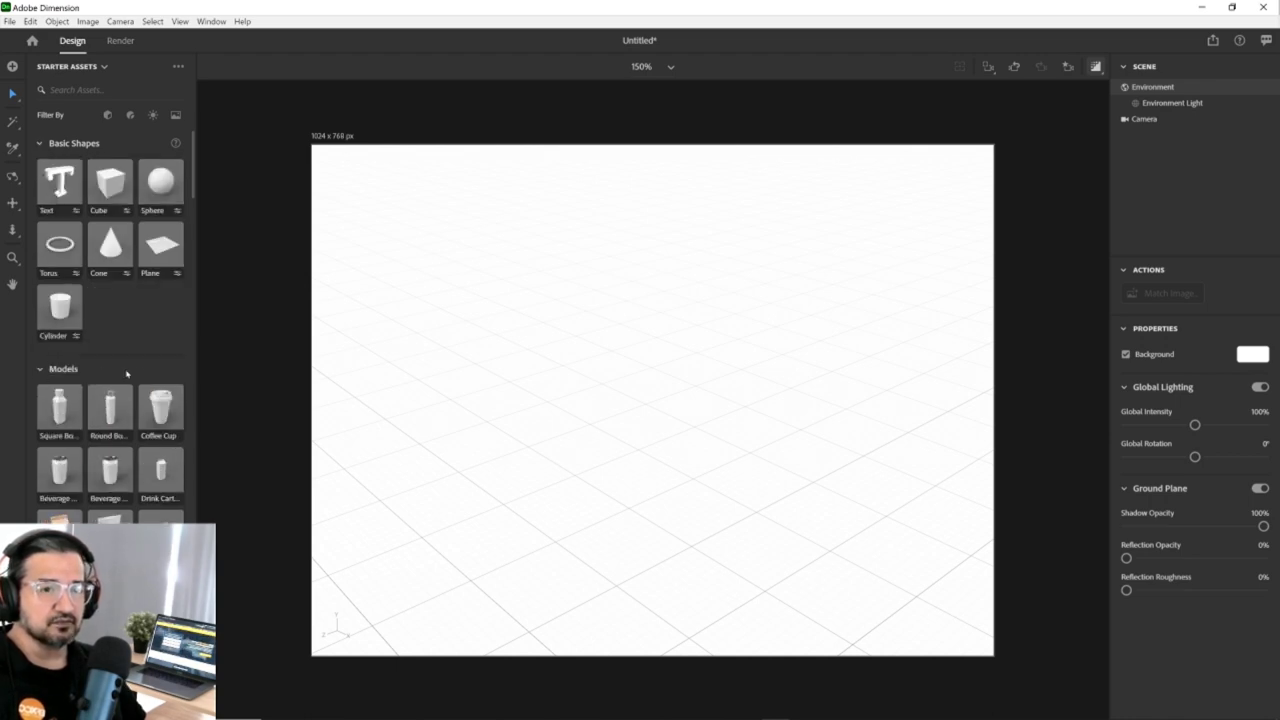
scroll(140, 371, "down", 20)
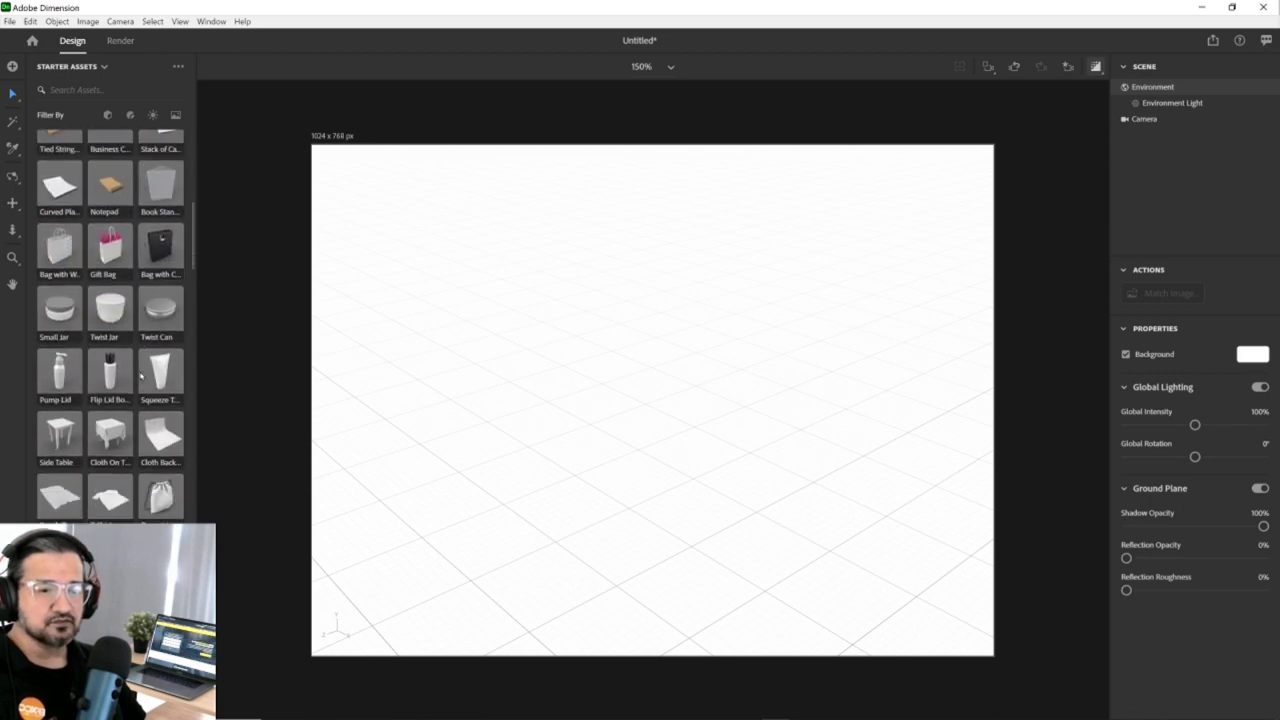
scroll(141, 373, "down", 15)
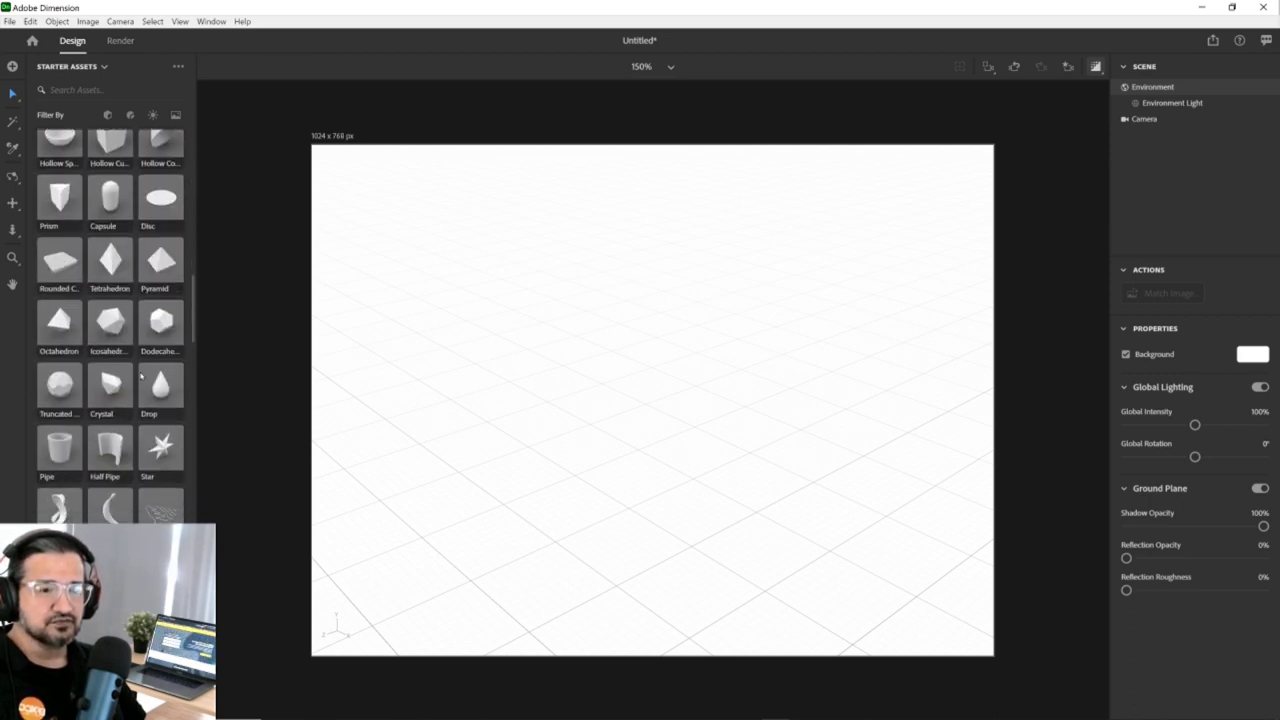
scroll(141, 373, "up", 5)
scroll(141, 376, "down", 10)
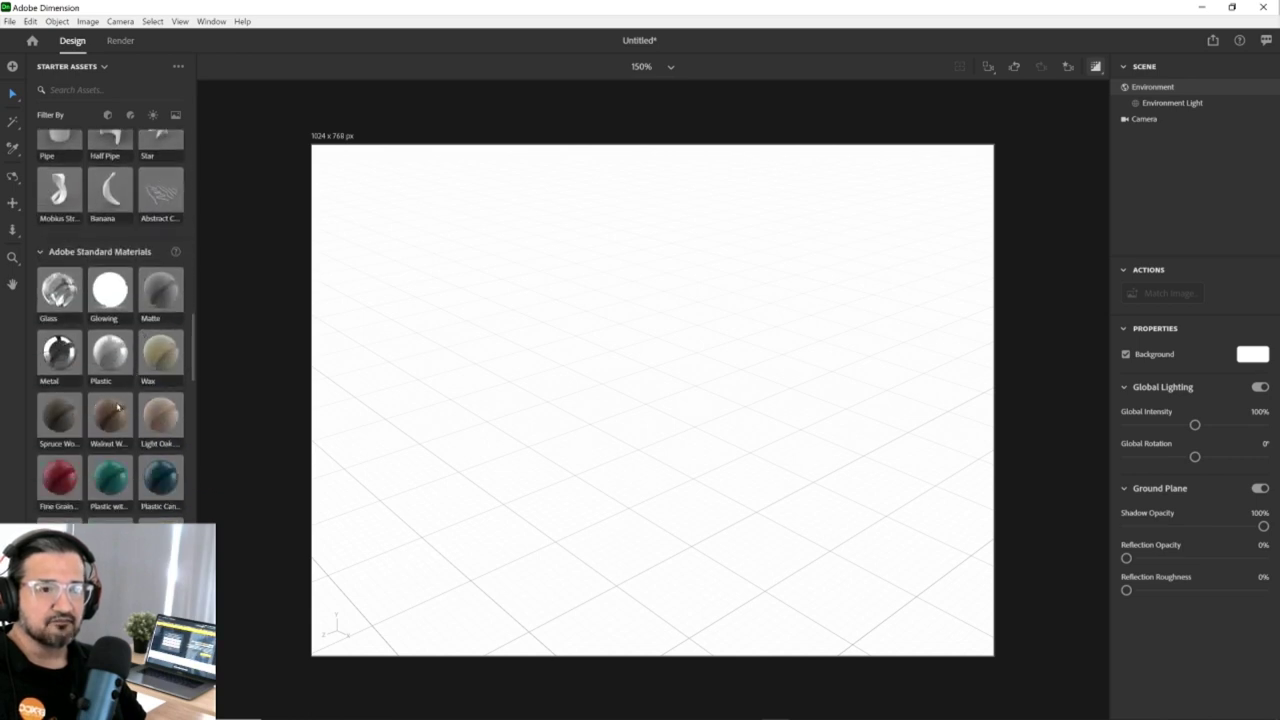
scroll(127, 455, "down", 8)
scroll(127, 455, "up", 6)
scroll(127, 455, "up", 5)
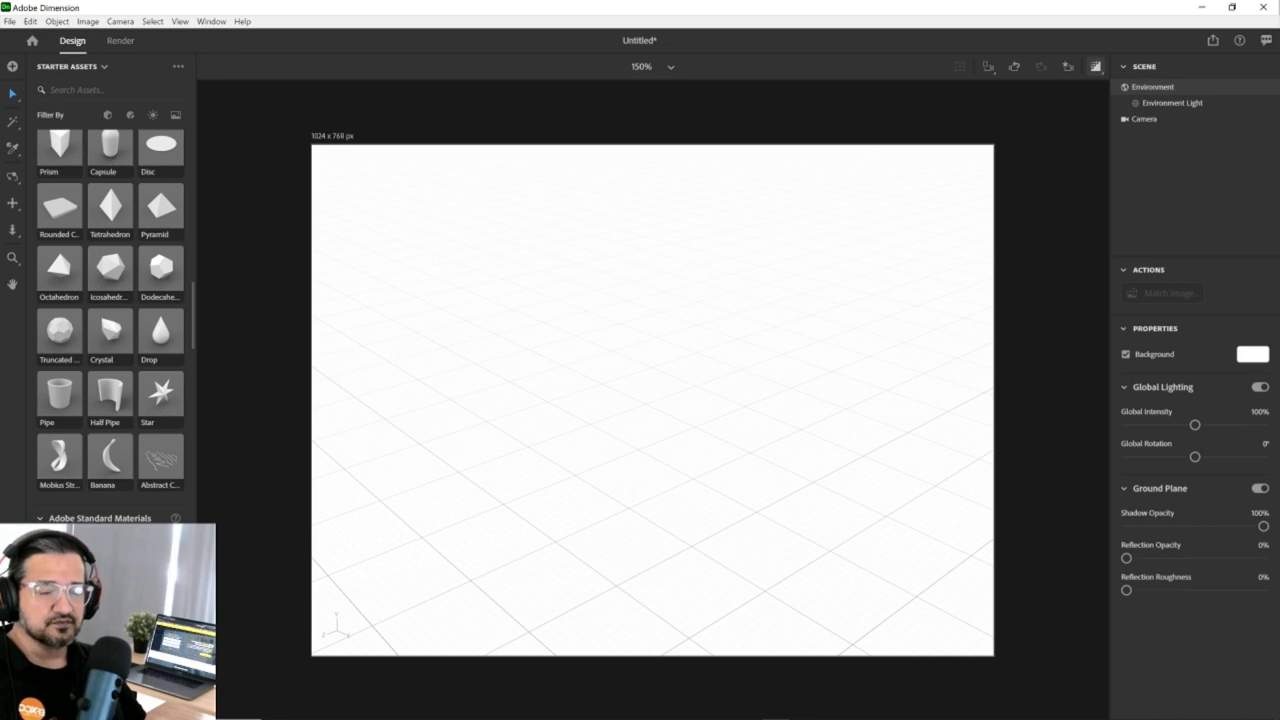
Examine the Substance materials, directional lights, environment lights, background images and pattern graphics among the starter assets.
scroll(135, 511, "down", 10)
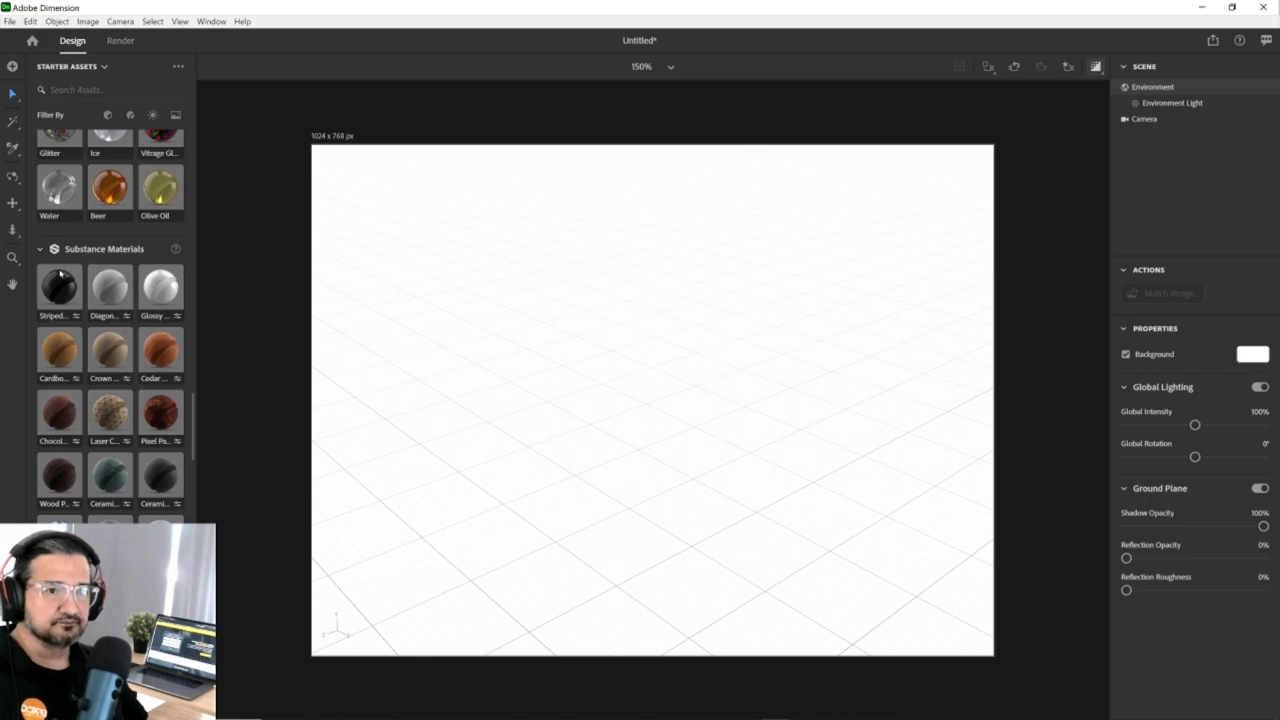
scroll(112, 428, "down", 5)
scroll(112, 430, "down", 10)
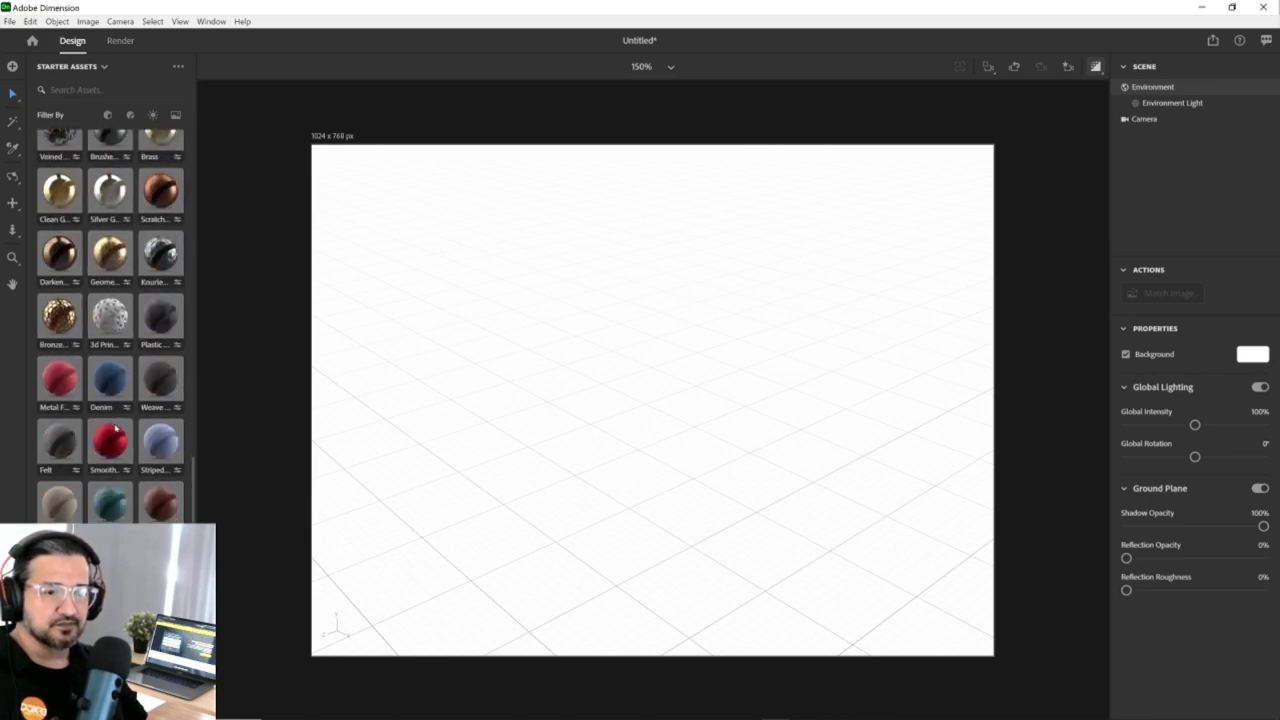
scroll(113, 492, "down", 8)
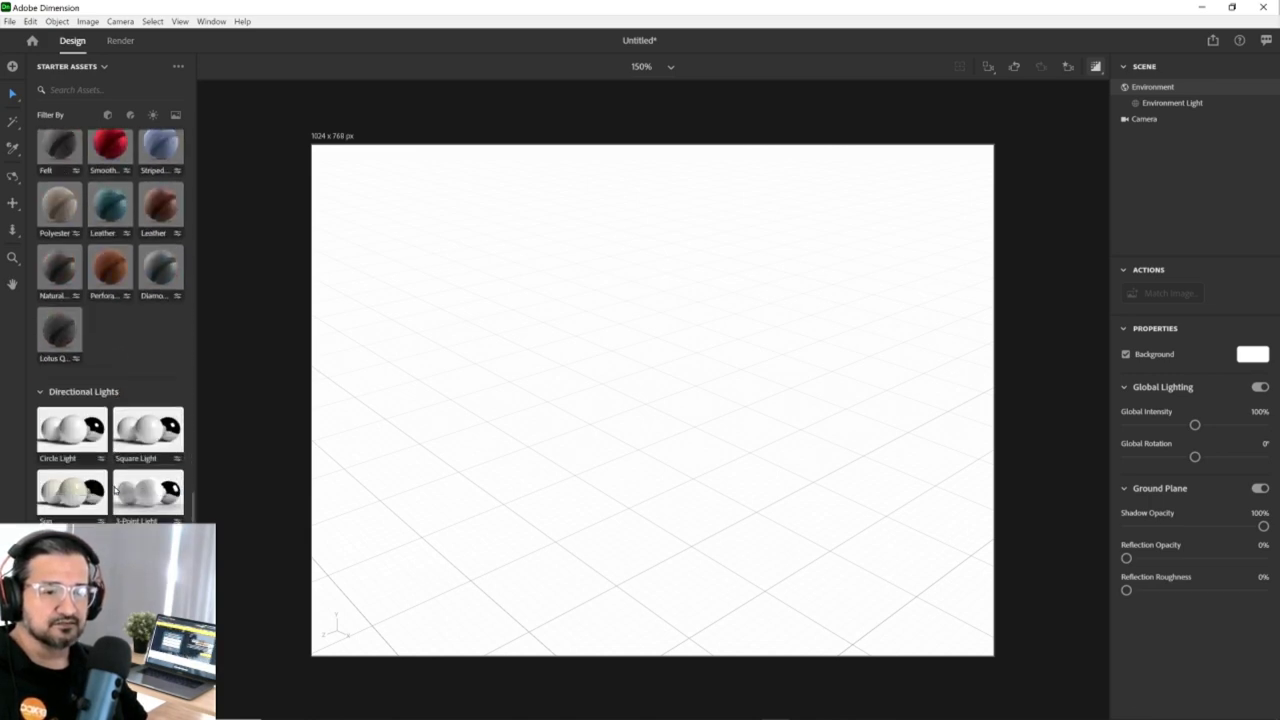
scroll(110, 320, "down", 4)
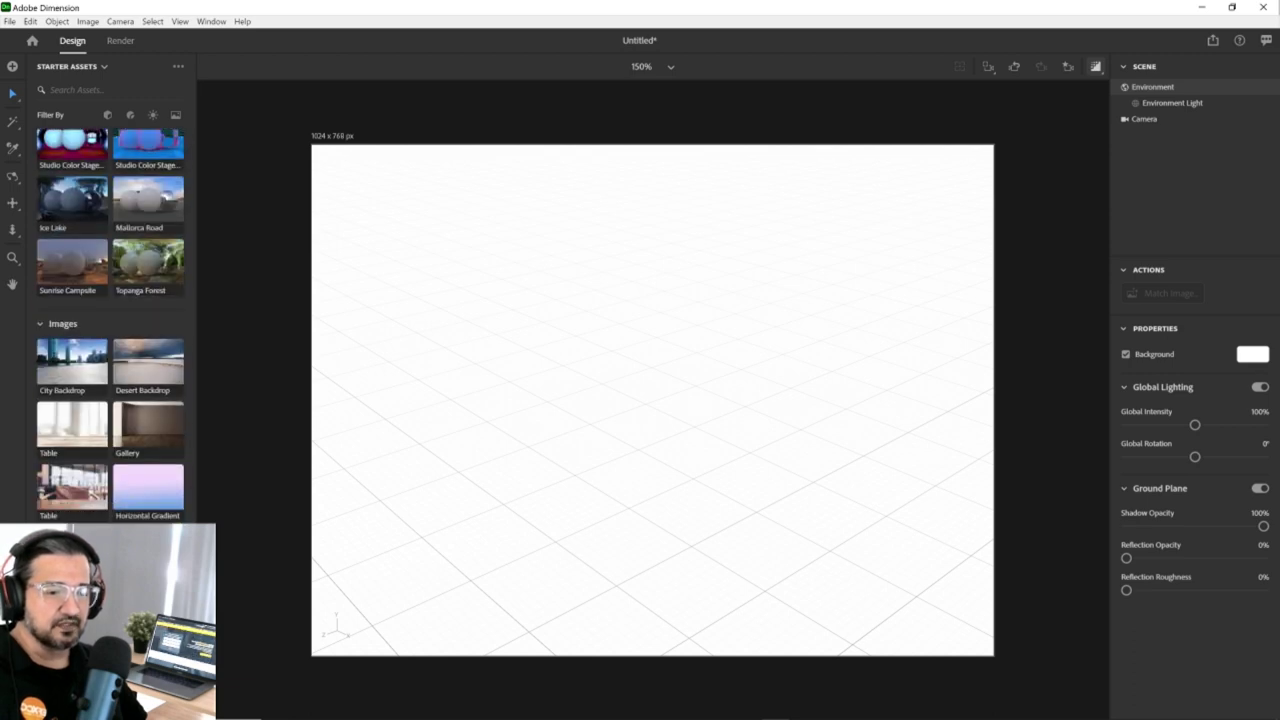
scroll(110, 320, "down", 2)
scroll(110, 320, "up", 15)
scroll(110, 320, "down", 4)
scroll(146, 494, "down", 10)
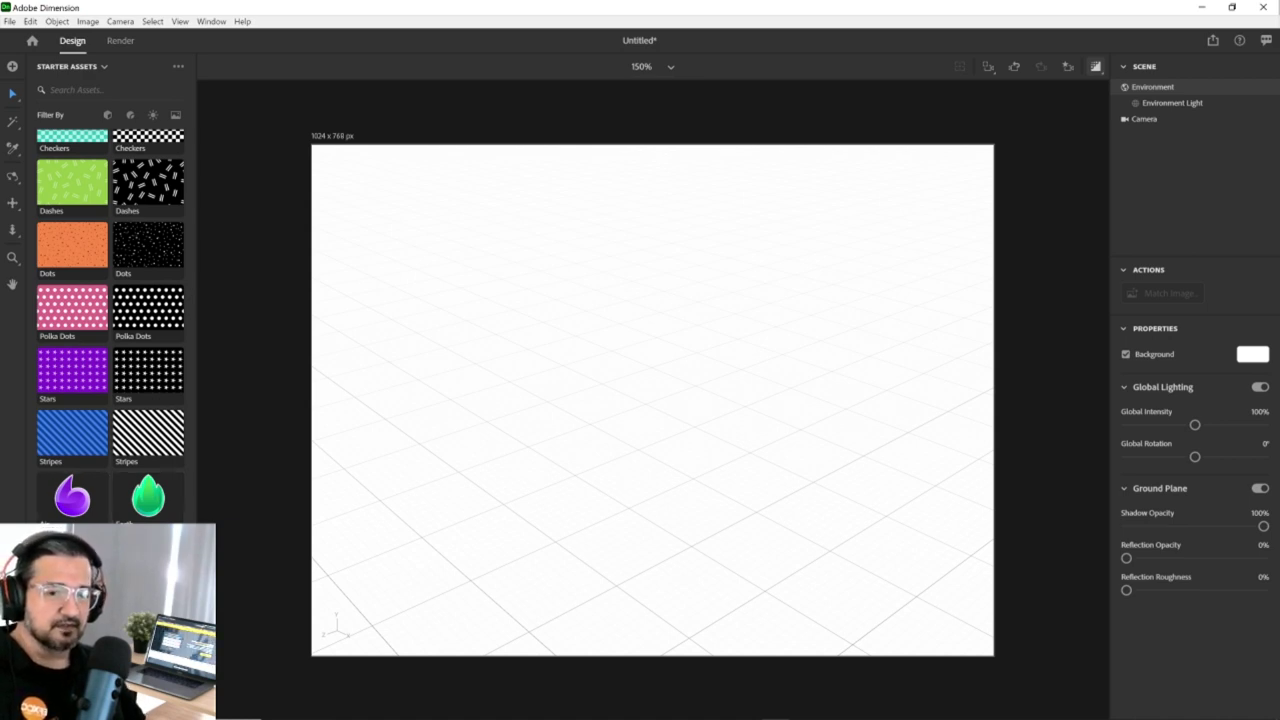
scroll(110, 320, "up", 15)
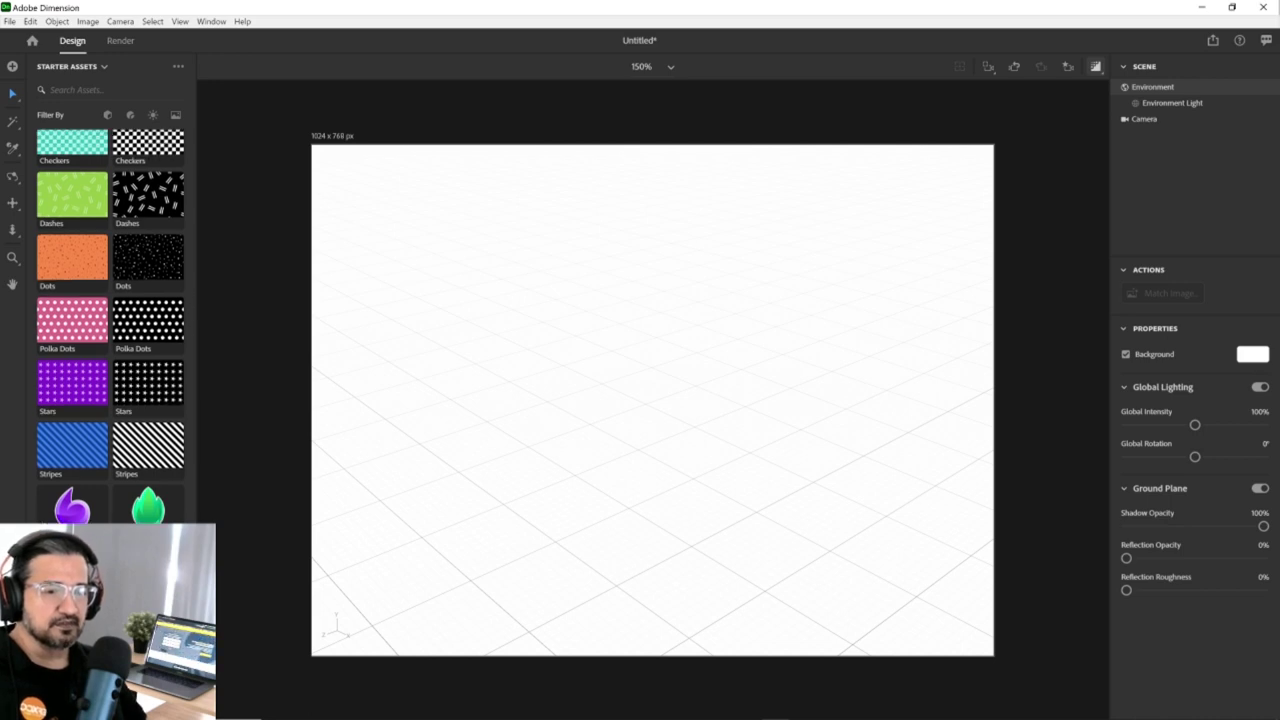
scroll(110, 320, "up", 8)
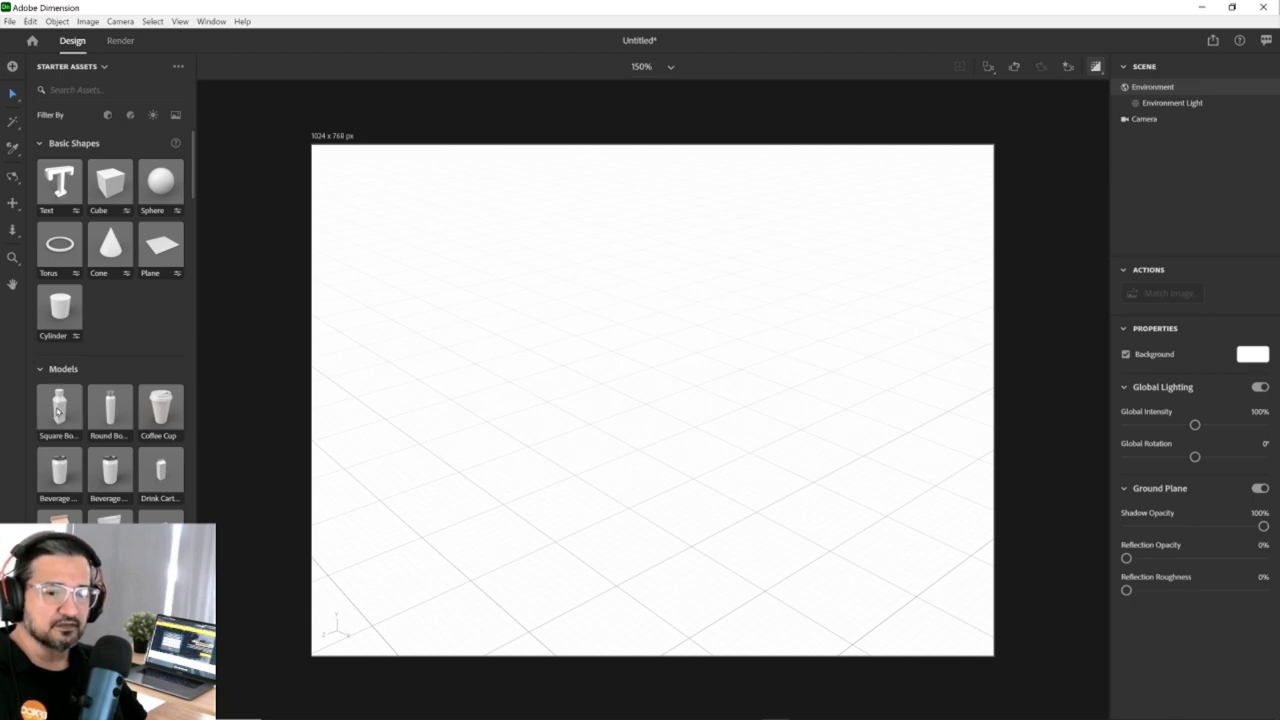
Add the Square Bottle model to the scene, turn off the render preview and frame the camera on the bottle.
left_click(61, 403)
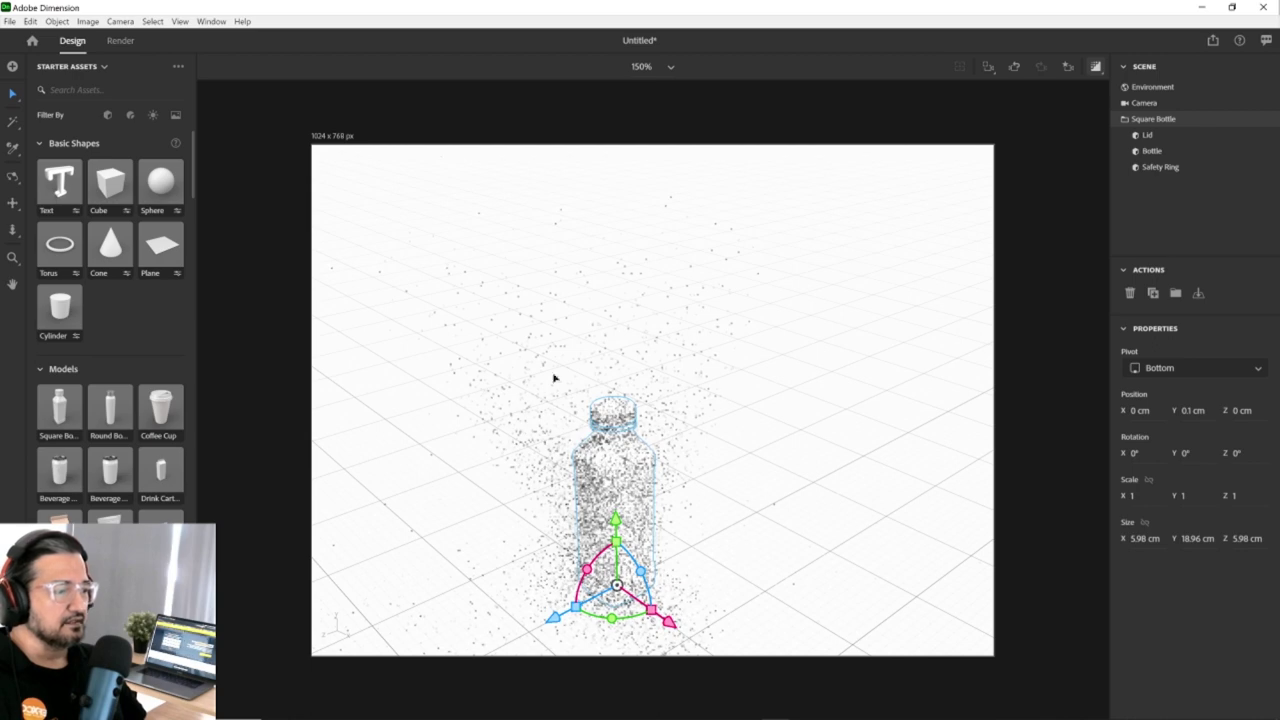
left_click(1096, 67)
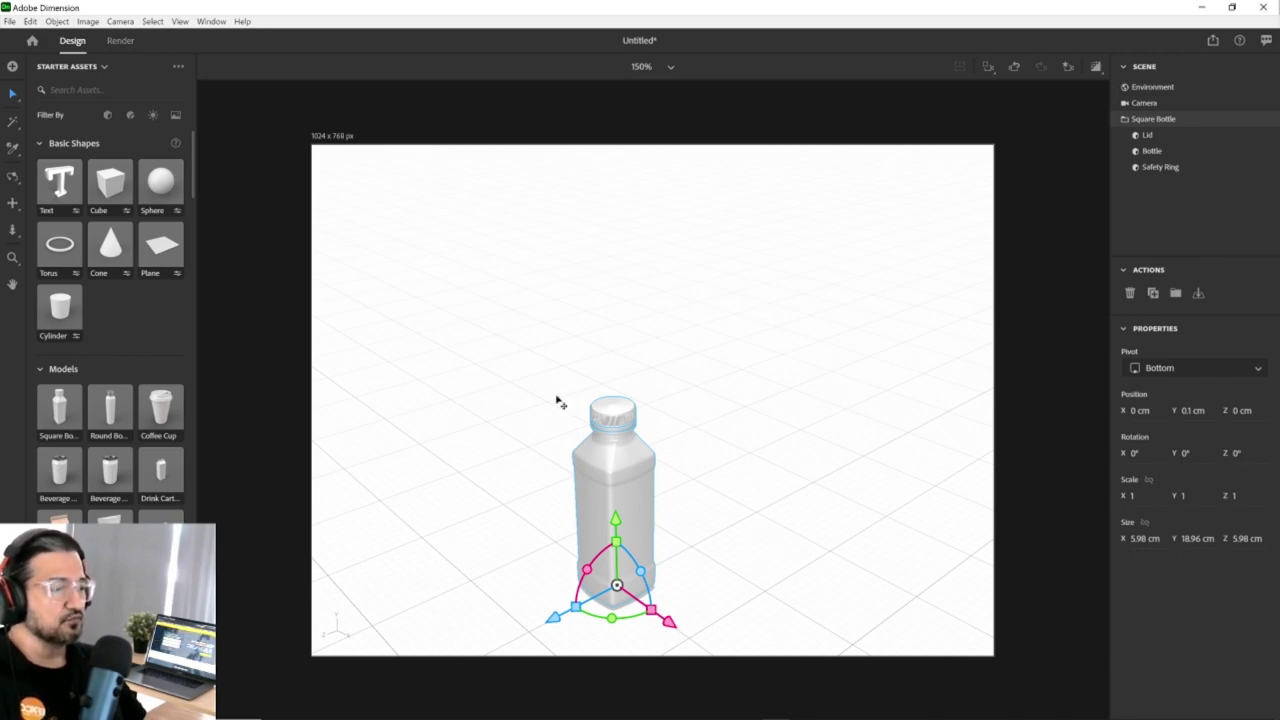
left_click(180, 21)
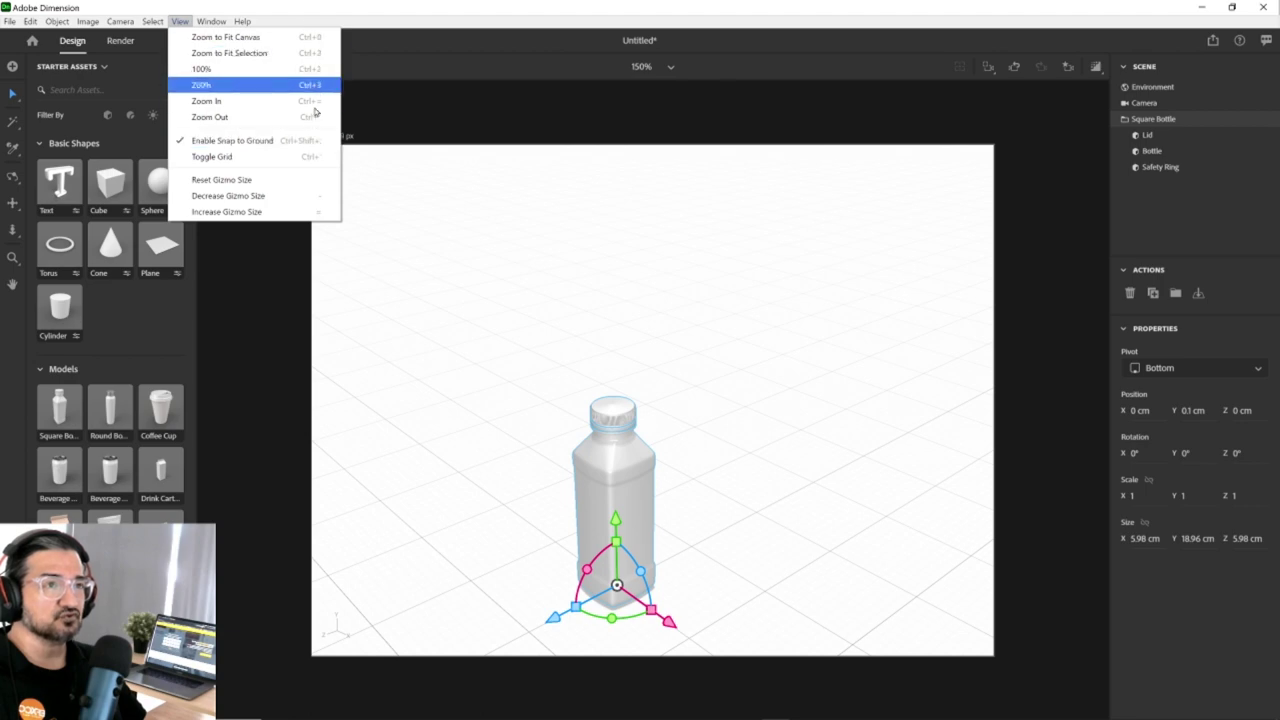
mouse_move(120, 21)
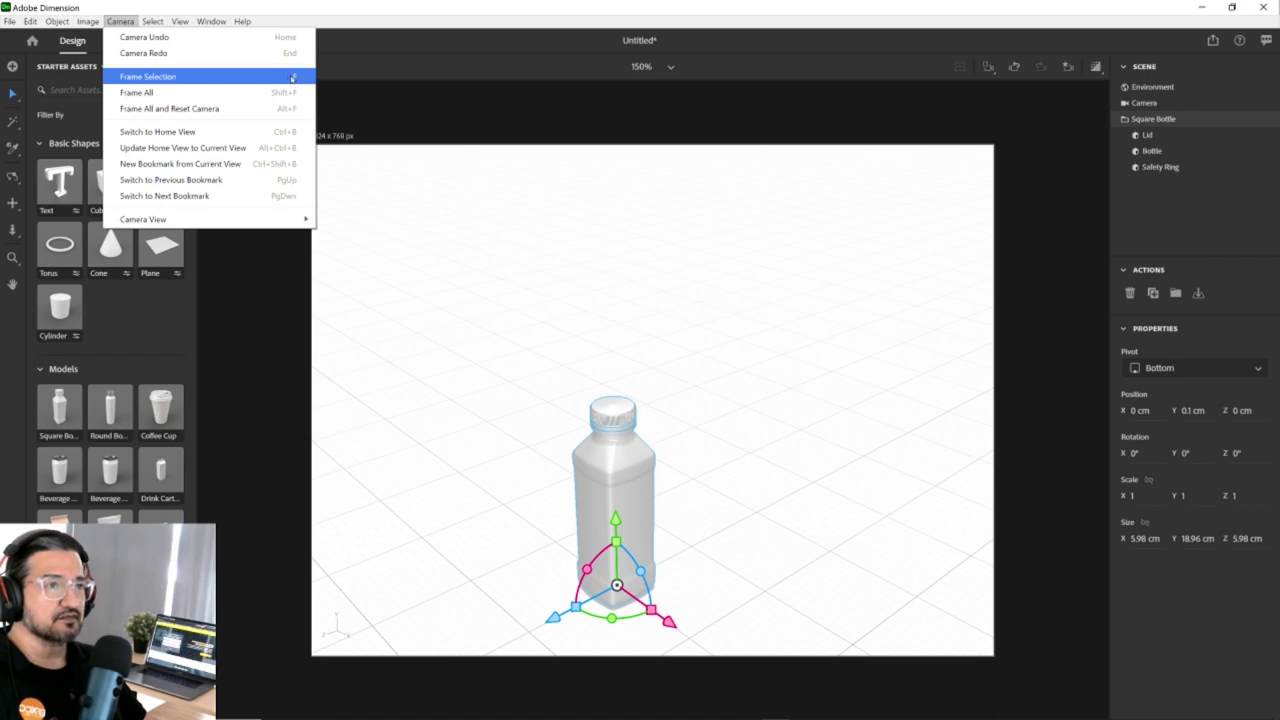
left_click(292, 77)
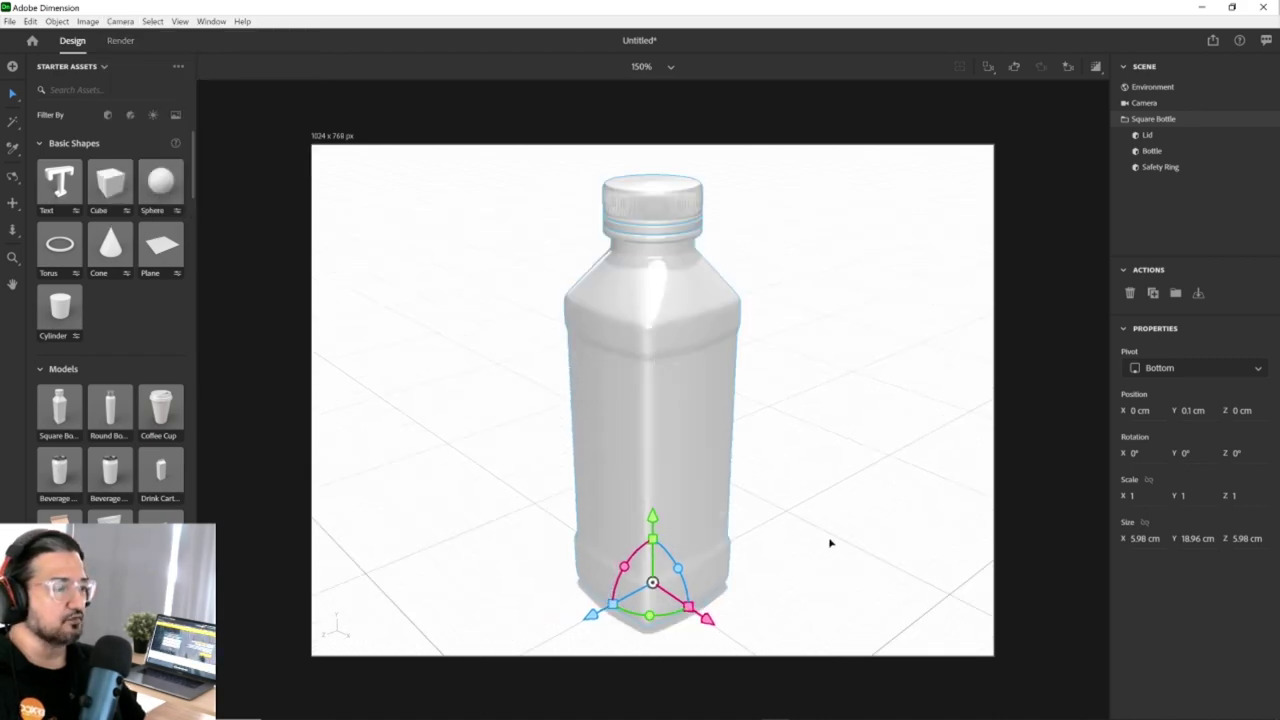
left_click_drag(830, 543, 829, 506)
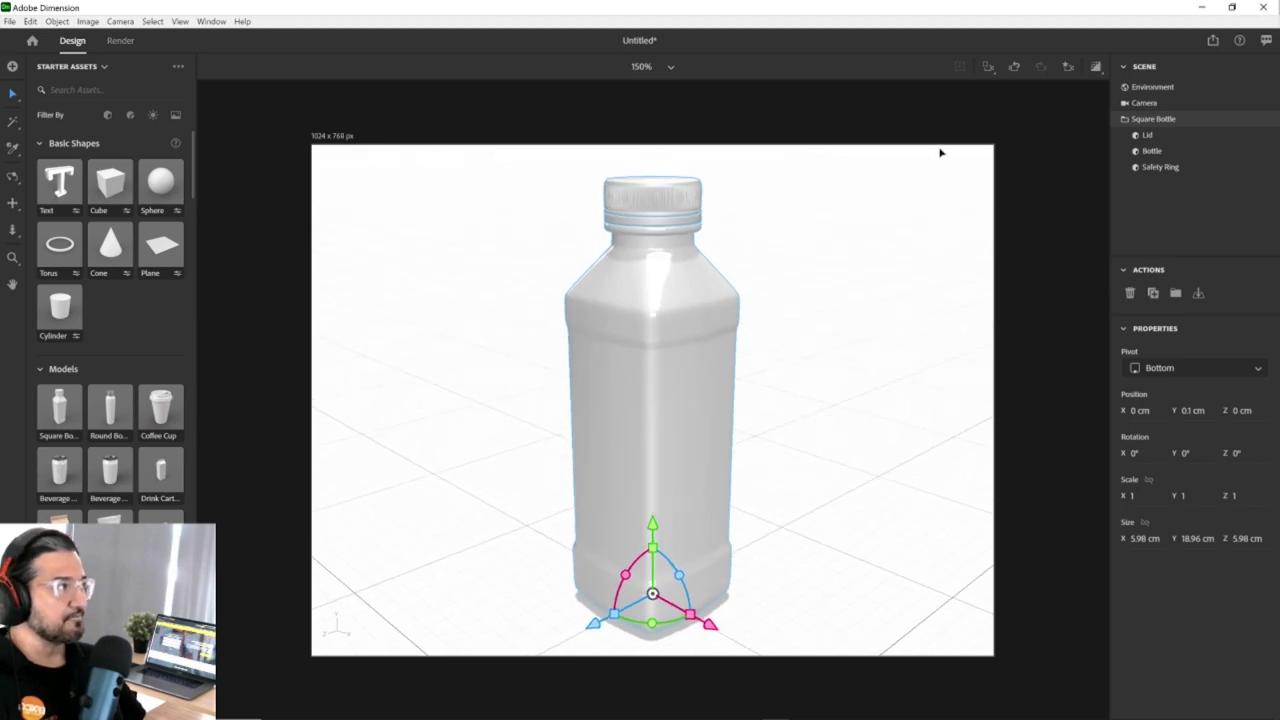
Turn the render preview on to check the bottle's shading and shadow, and switch it off again.
left_click(1095, 67)
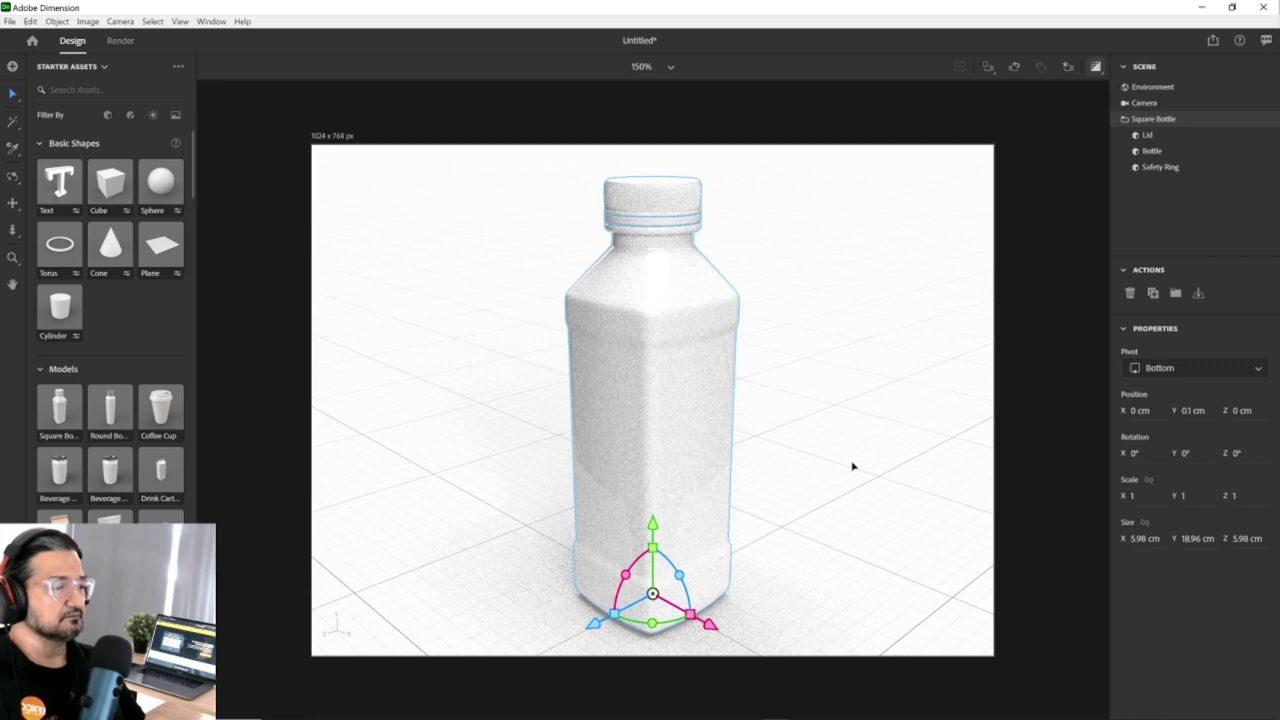
left_click(1096, 67)
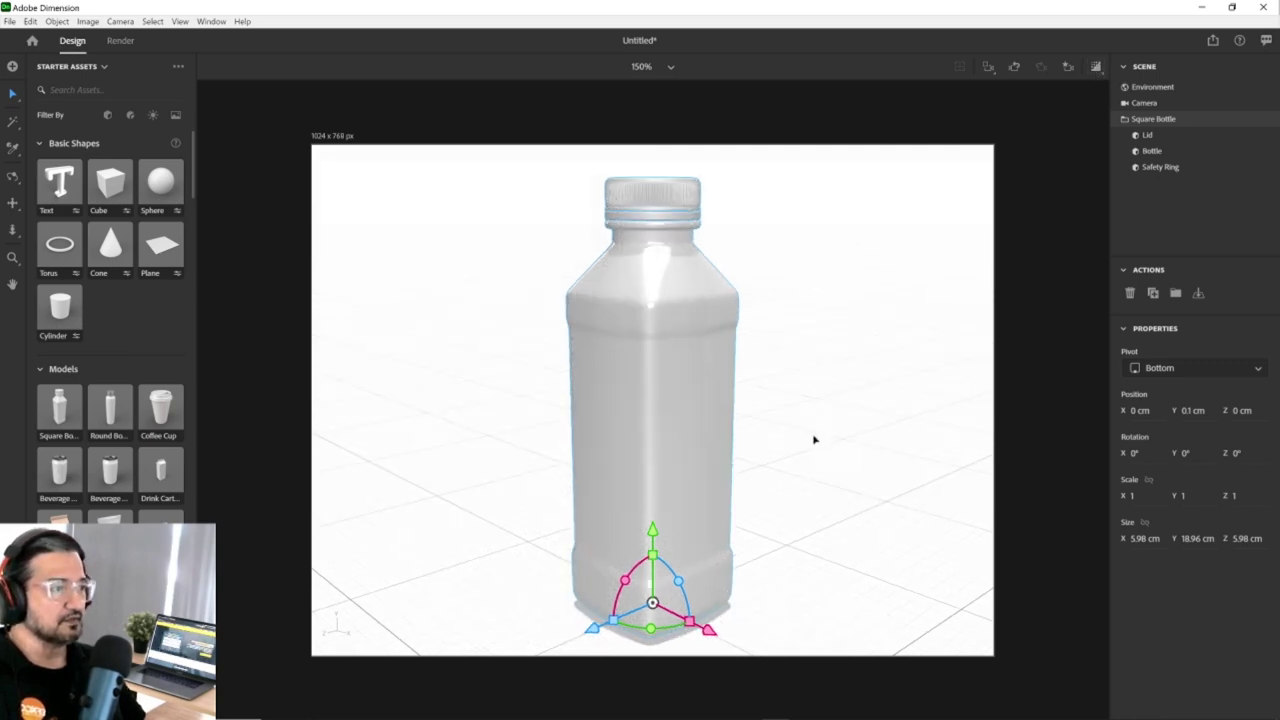
right_click_drag(816, 437, 817, 448)
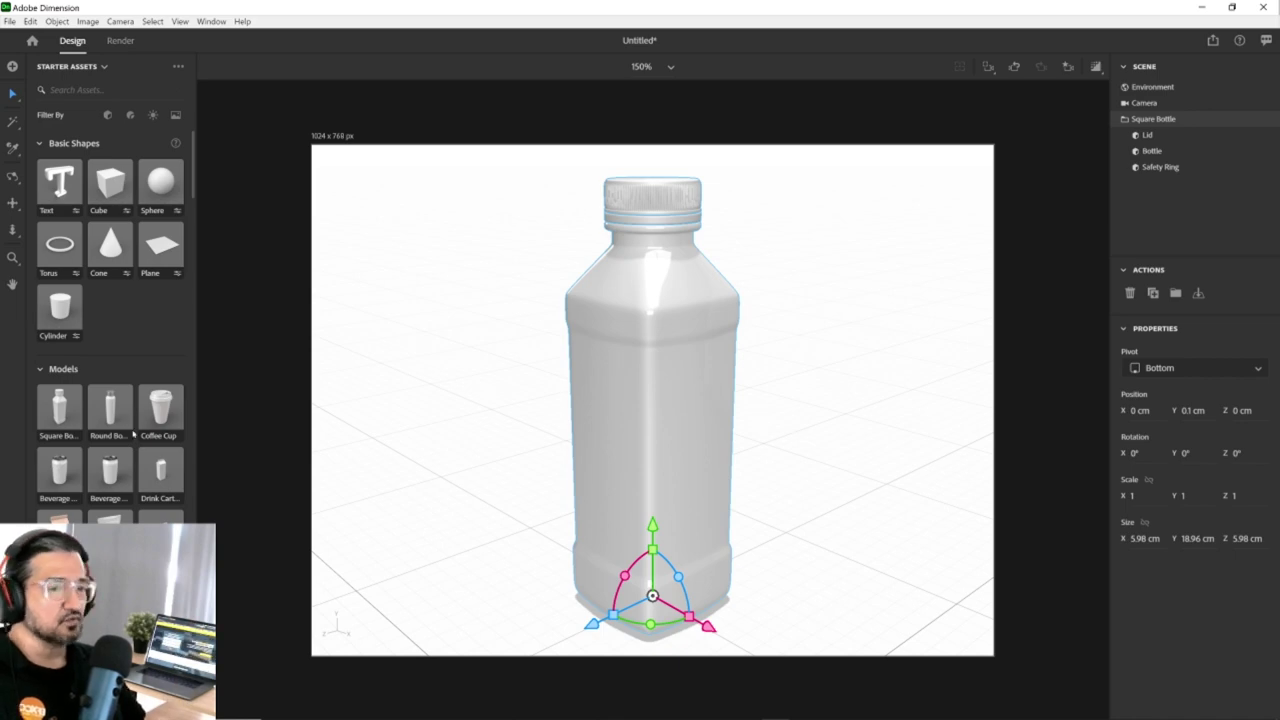
Examine the packaging models, Adobe Standard Materials and Substance Materials among the starter assets.
scroll(131, 452, "down", 15)
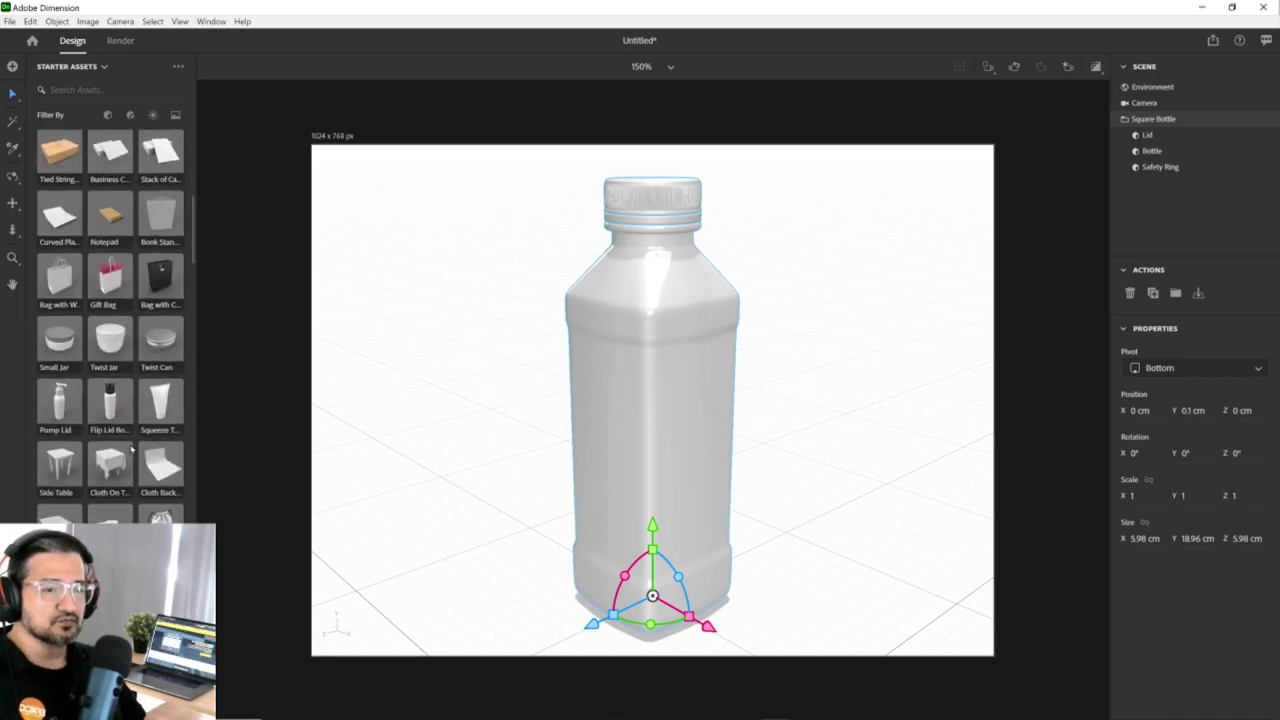
scroll(131, 452, "down", 15)
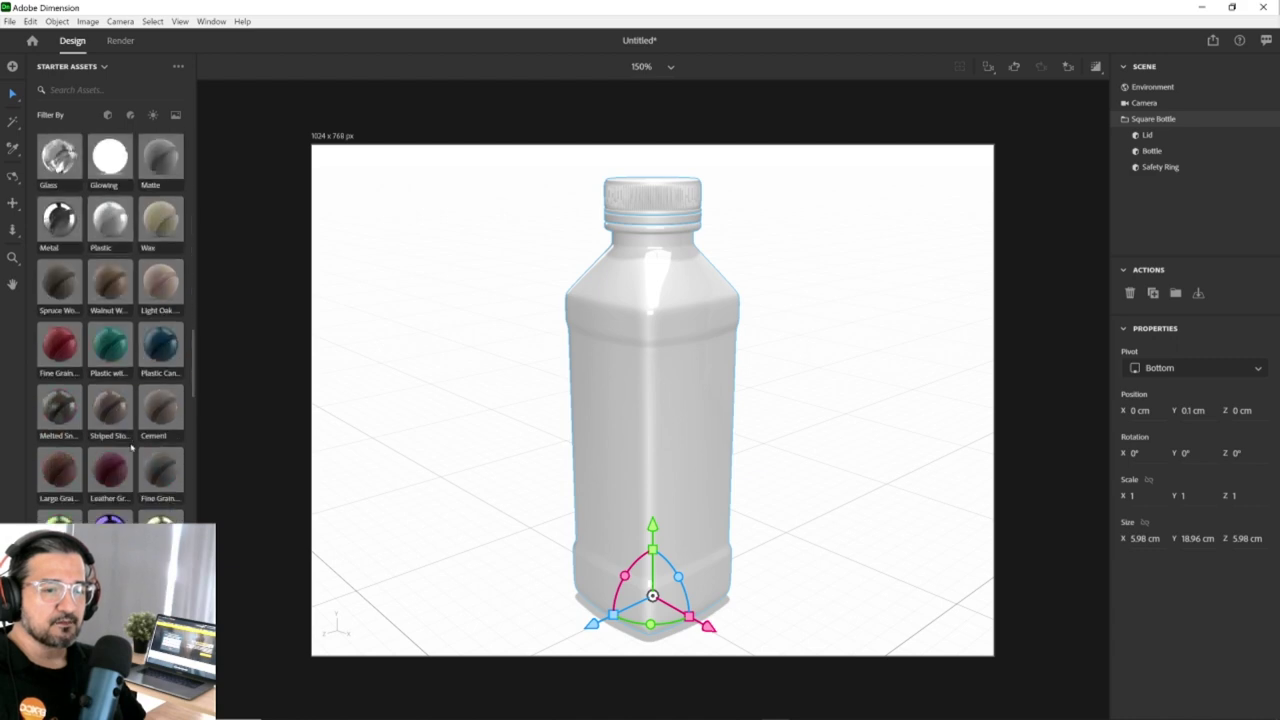
scroll(131, 452, "down", 3)
scroll(133, 446, "up", 7)
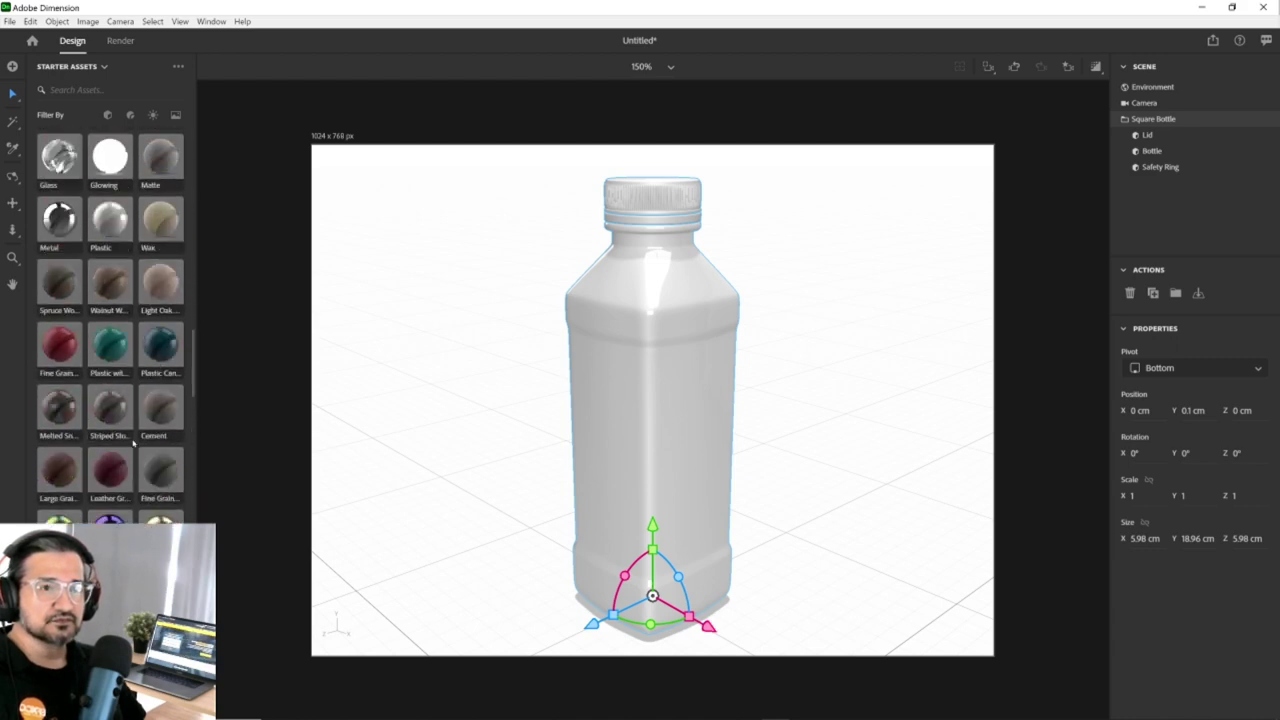
scroll(133, 444, "down", 10)
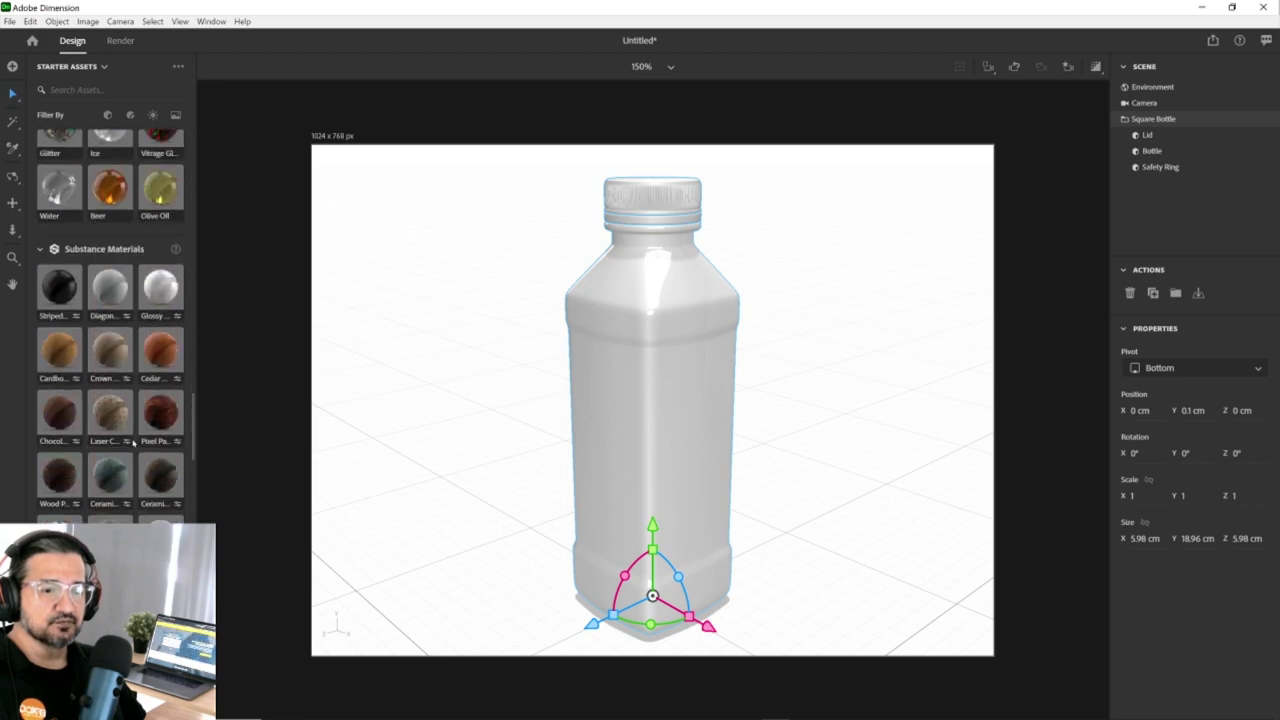
scroll(133, 444, "down", 8)
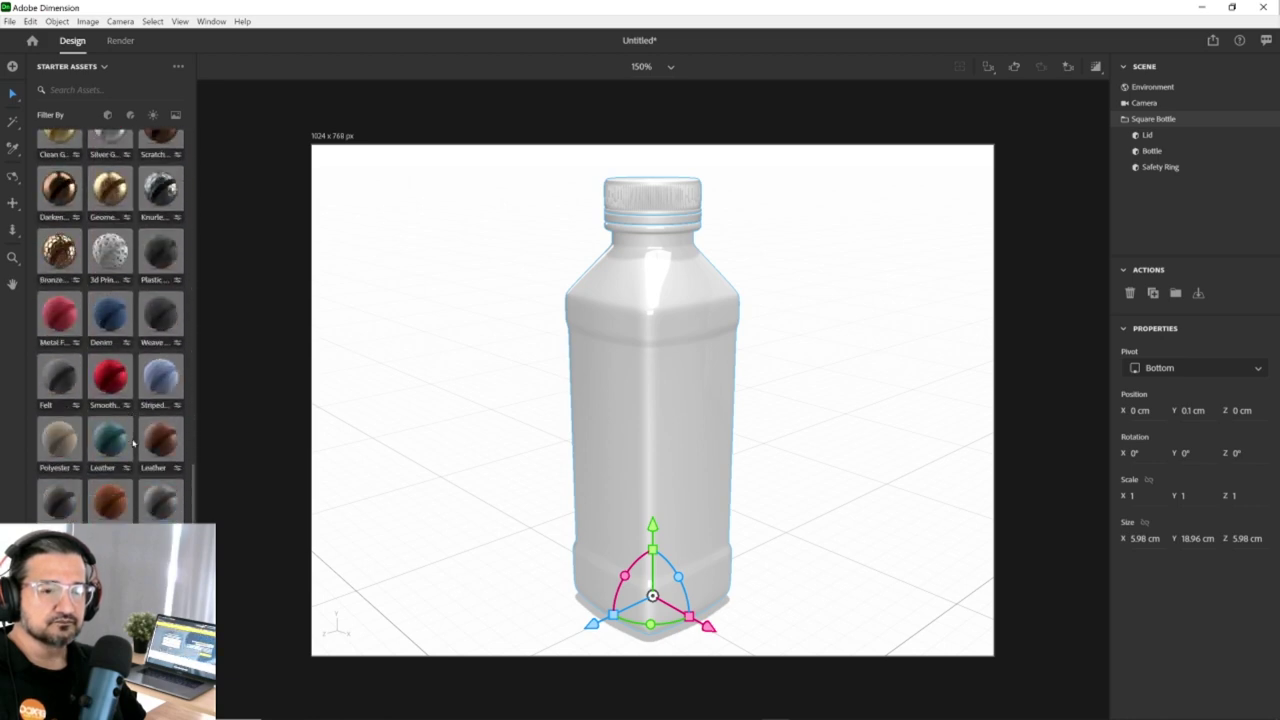
scroll(133, 444, "up", 18)
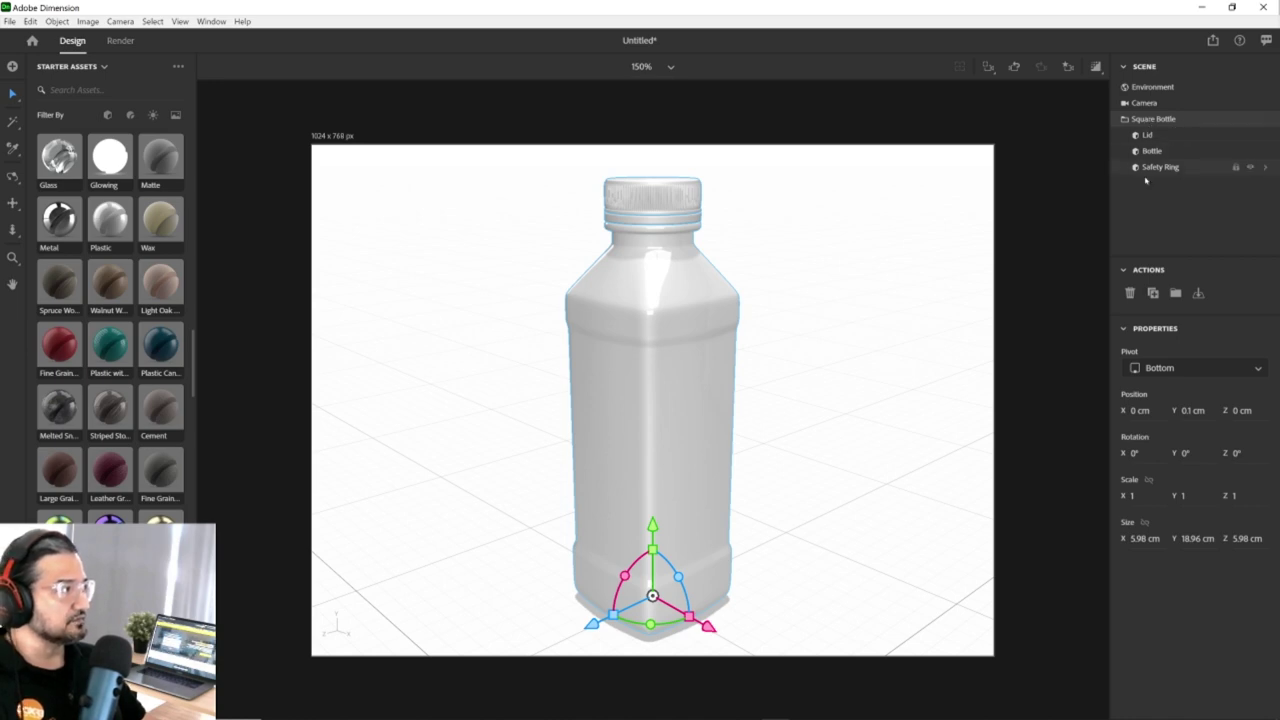
Inspect the Square Bottle's lid, bottle and safety ring as separate parts, and frame the whole model again.
left_click(1182, 133)
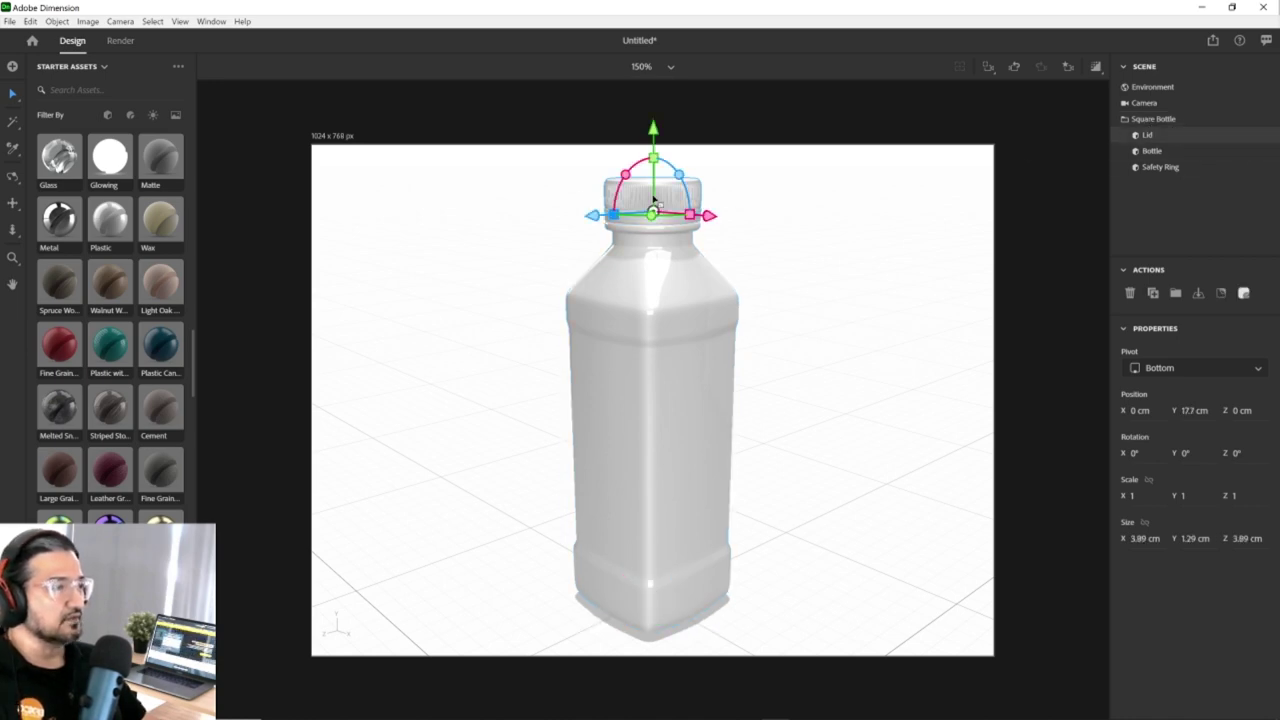
left_click(1172, 152)
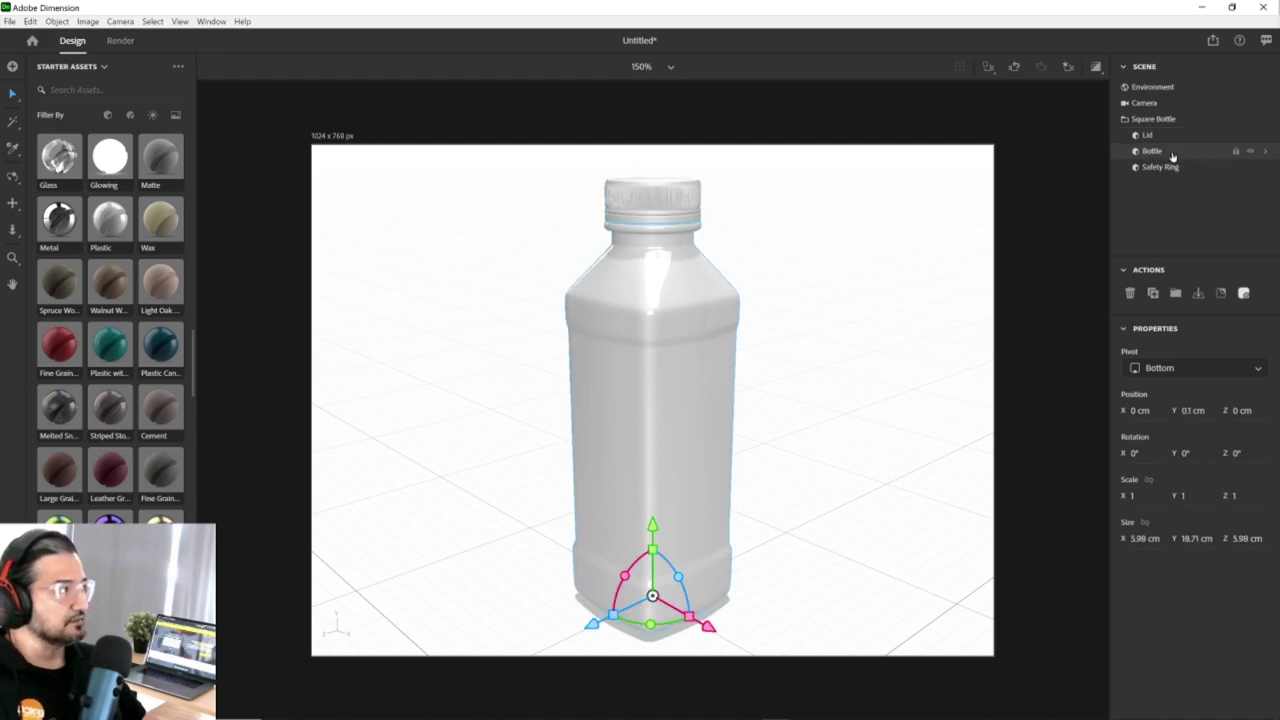
left_click(1177, 167)
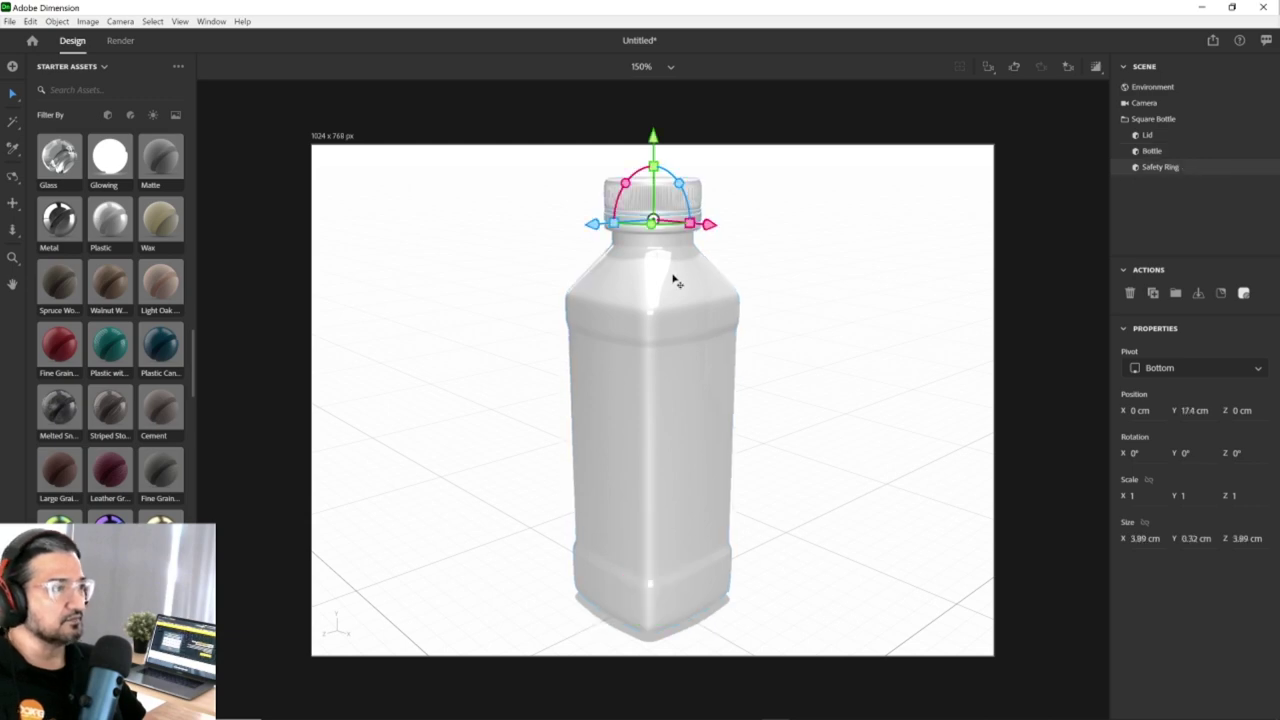
scroll(673, 394, "up", 3)
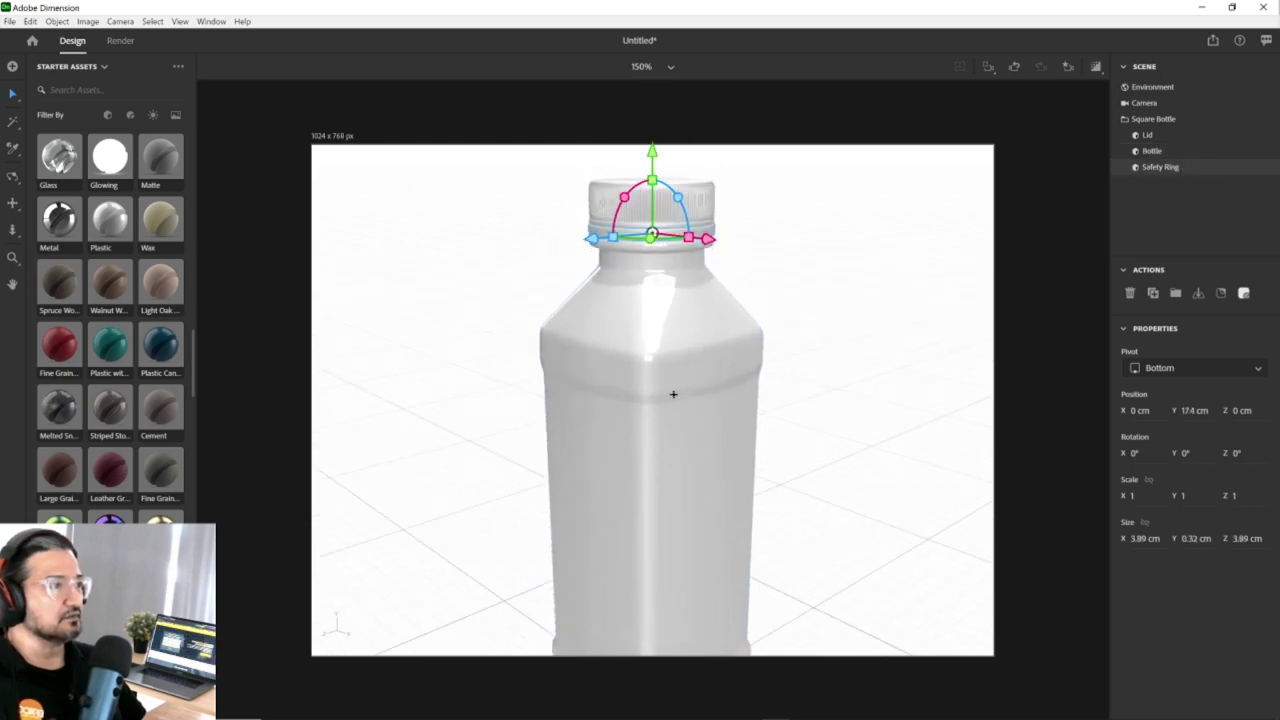
key("f")
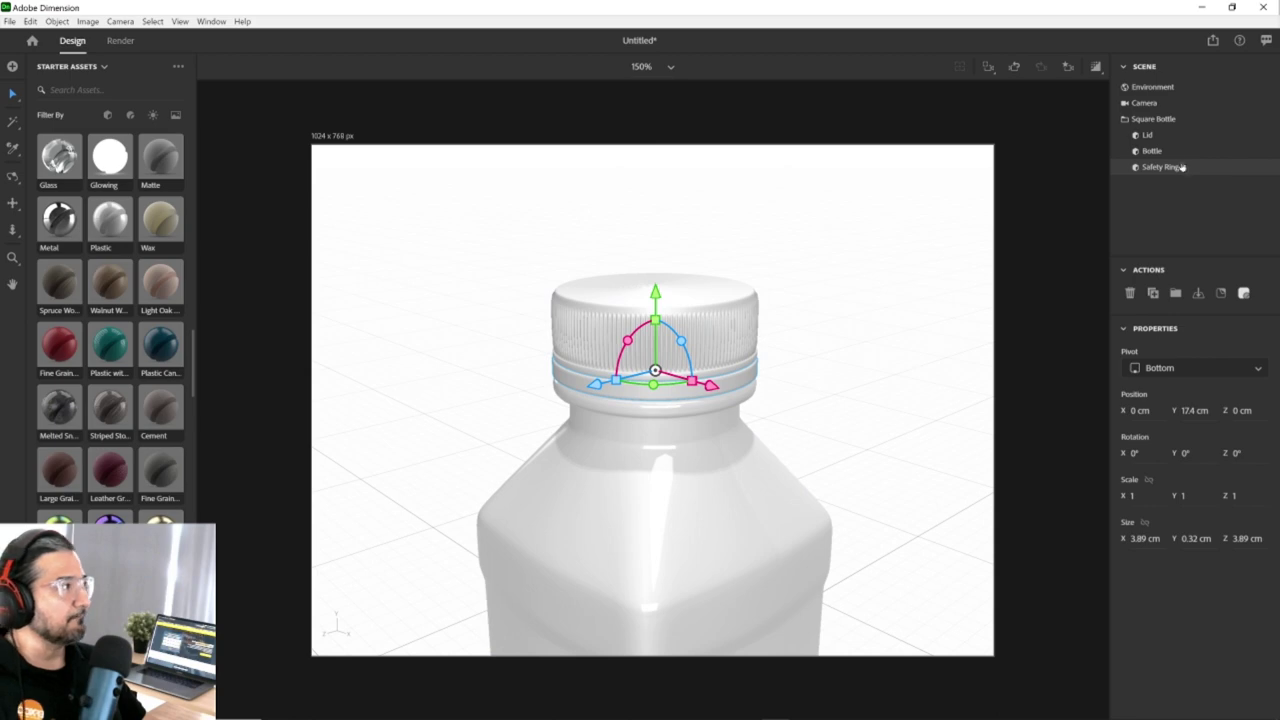
left_click(1152, 135)
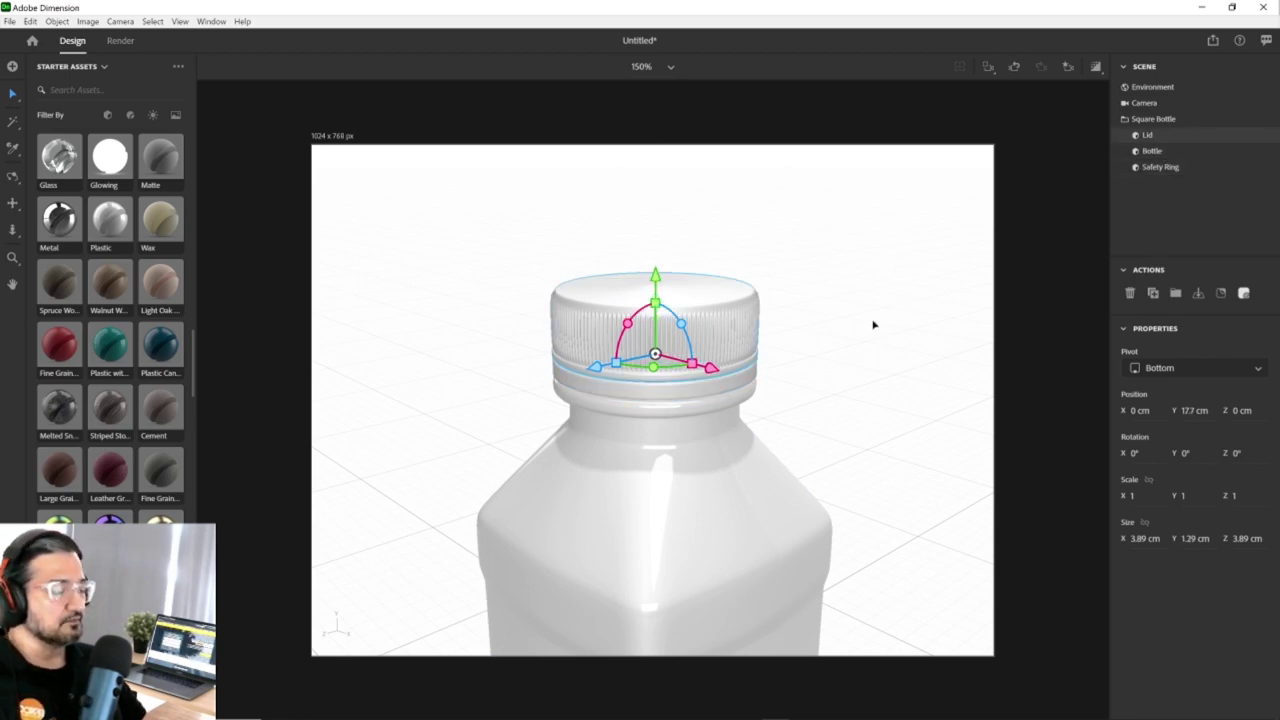
scroll(843, 495, "down", 2)
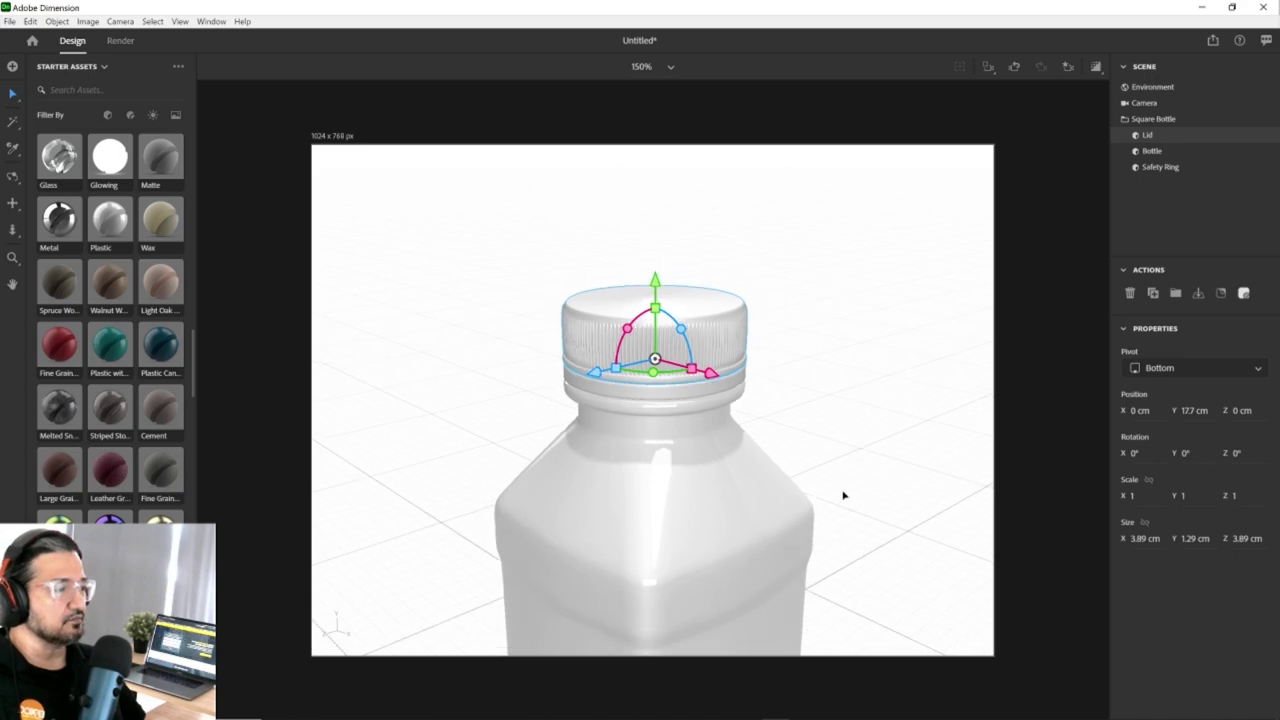
scroll(843, 495, "down", 1)
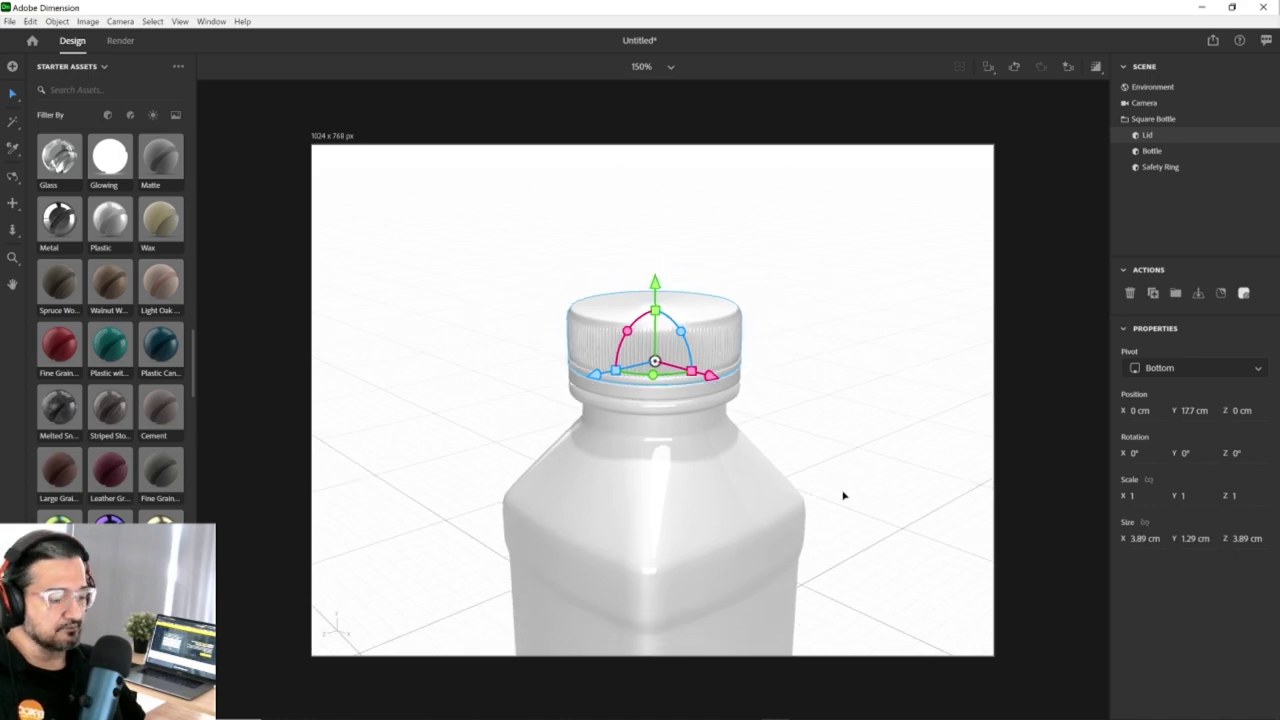
left_click(838, 406)
key("f")
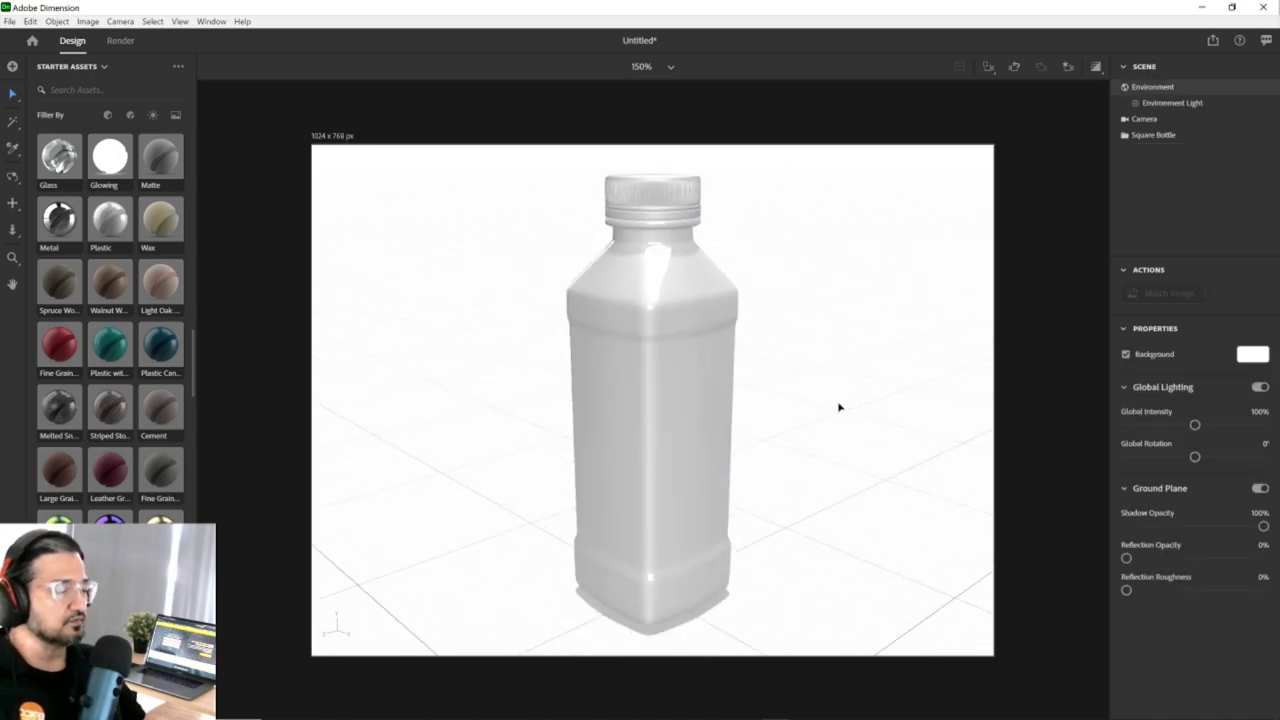
Set the base color of the Bottle part's material to a strong red, RGB 212, 21, 21.
left_click(1125, 136)
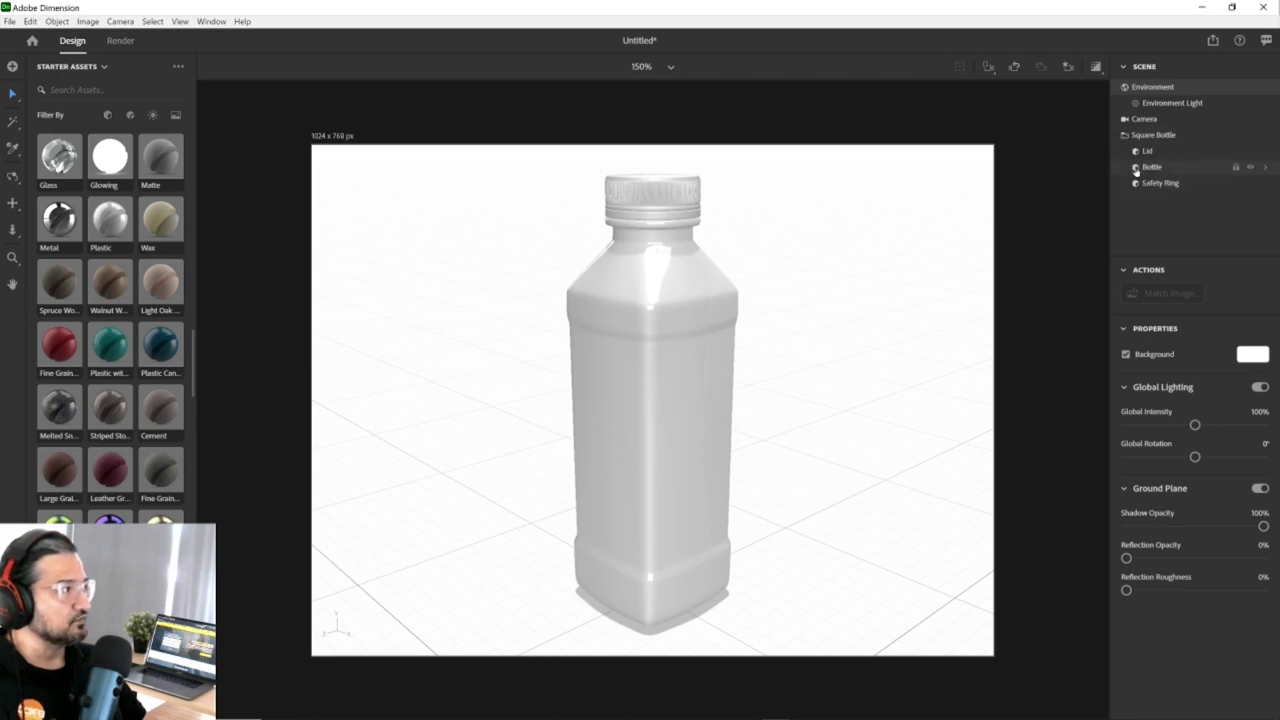
double_click(1137, 168)
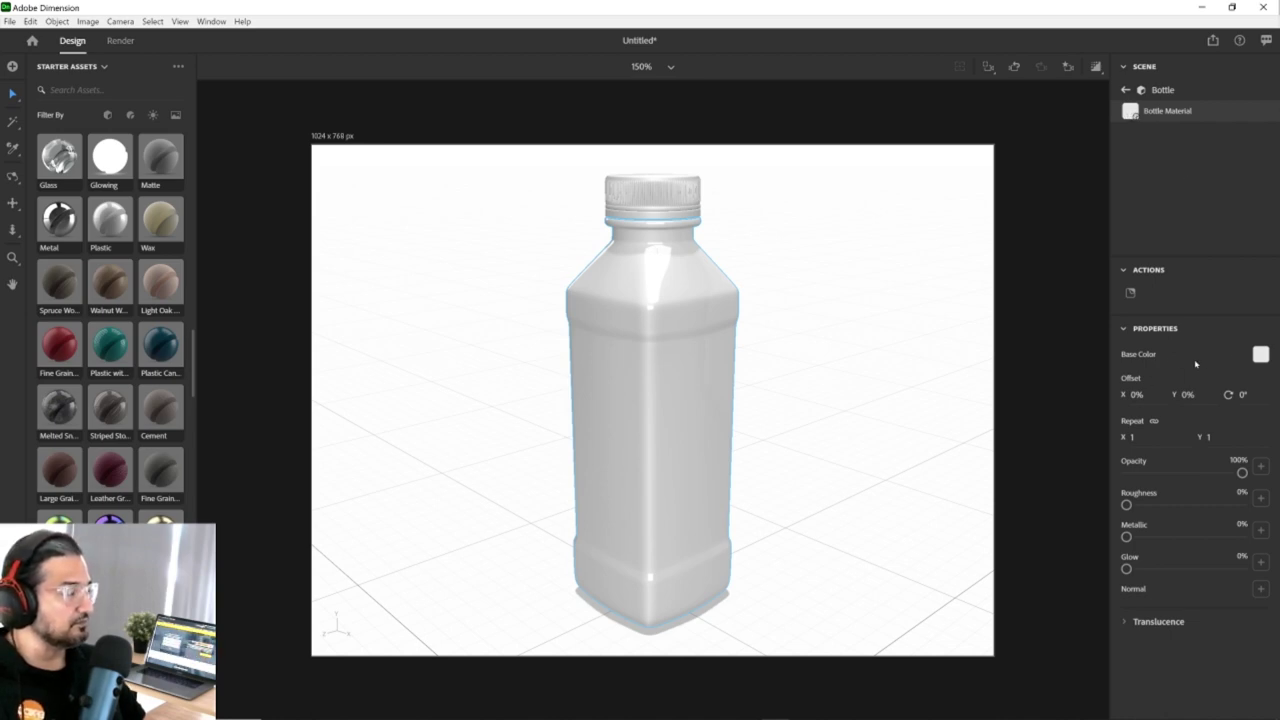
left_click(1262, 353)
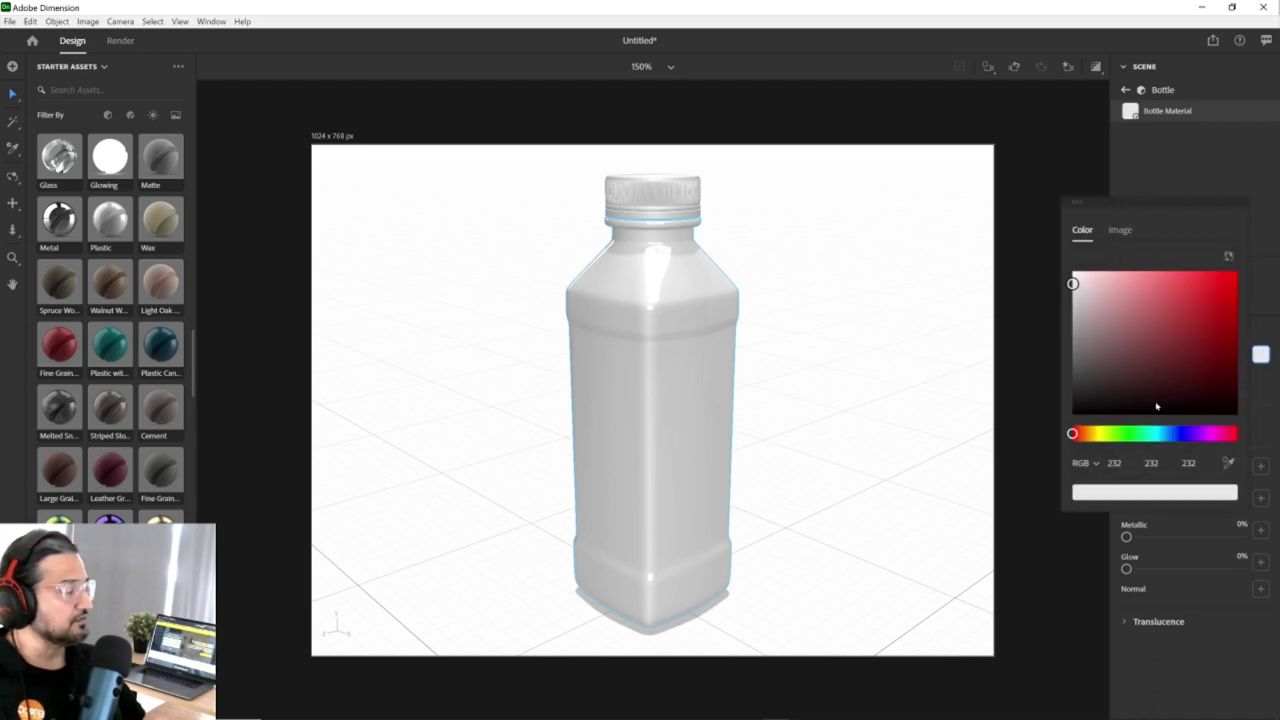
left_click(1182, 314)
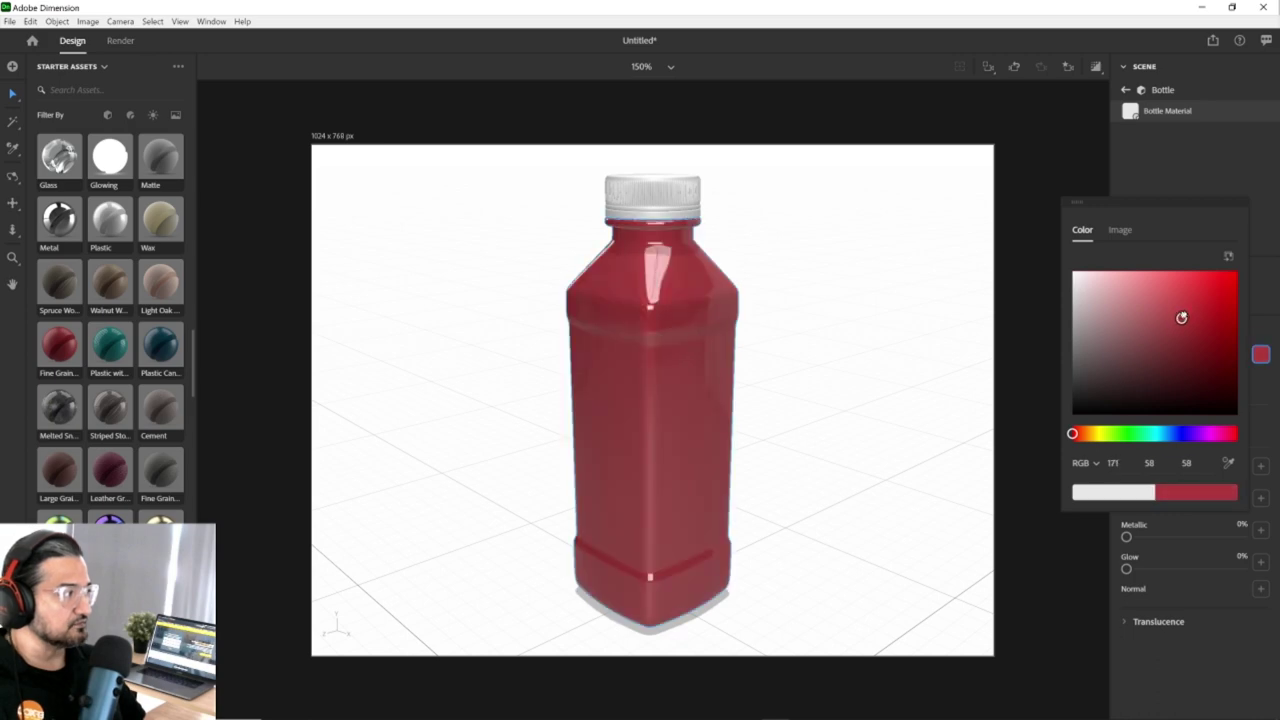
left_click_drag(1187, 333, 1231, 281)
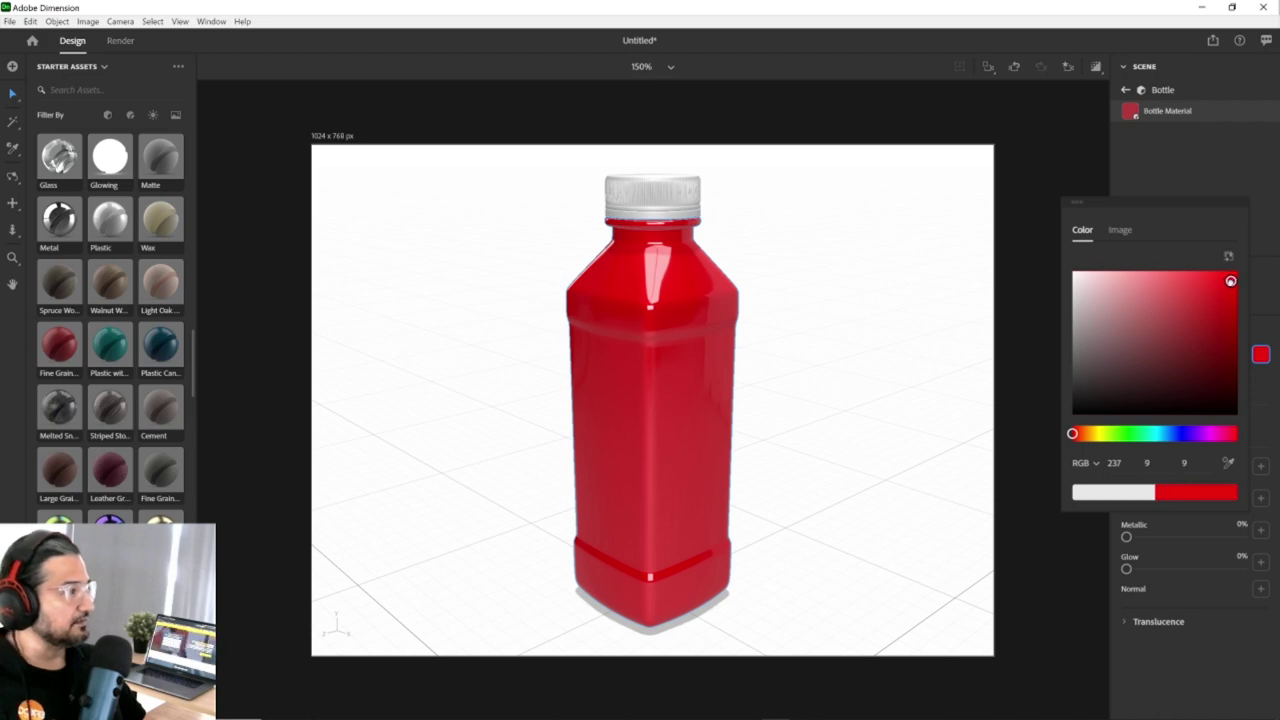
left_click_drag(1222, 281, 1217, 298)
left_click_drag(1072, 435, 1074, 435)
mouse_move(1210, 304)
left_mouse_down()
mouse_move(1209, 286)
mouse_move(1211, 310)
left_mouse_up()
left_click_drag(1075, 435, 1072, 435)
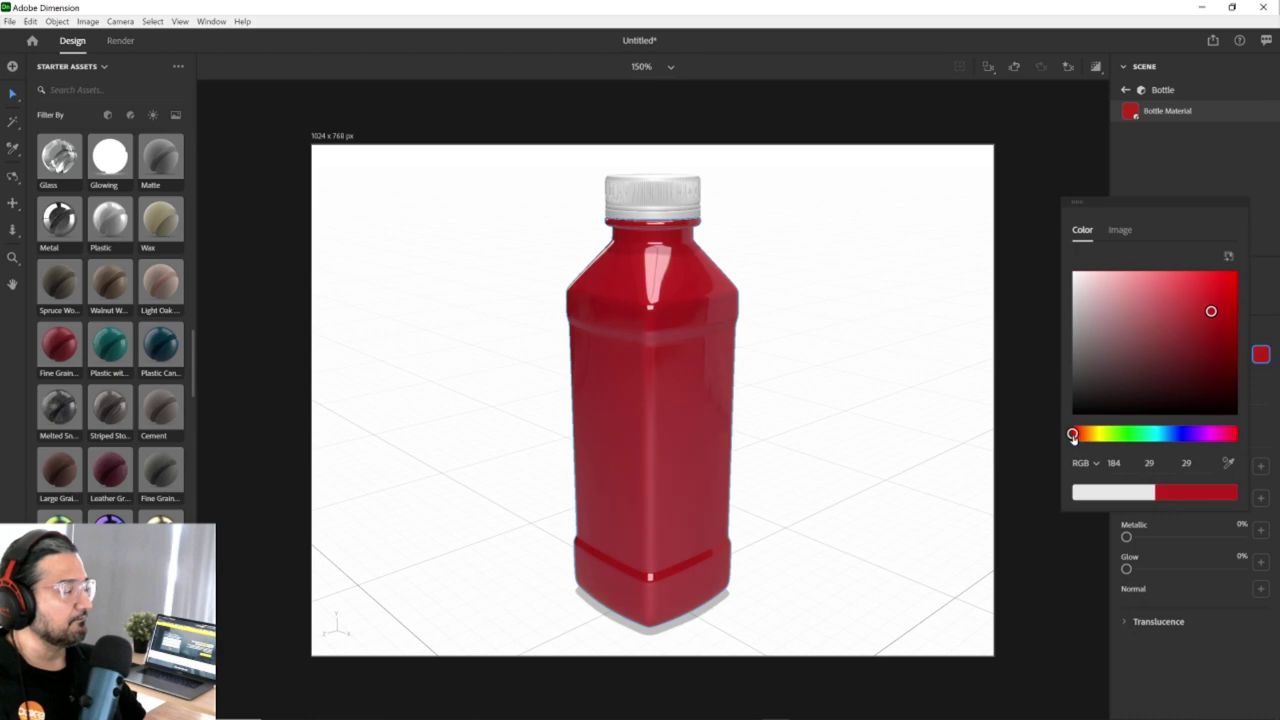
left_click_drag(1211, 311, 1217, 295)
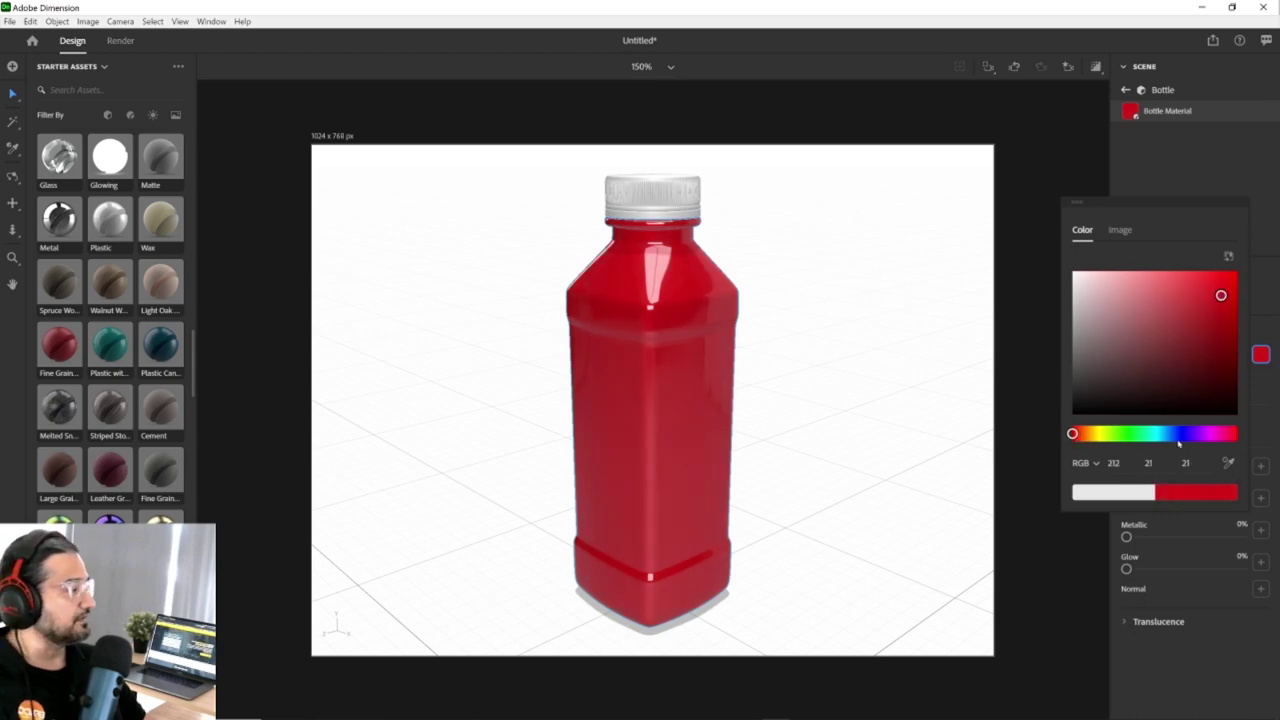
Switch the base color's value format to Hex and view the red bottle from a higher angle.
left_click(1088, 466)
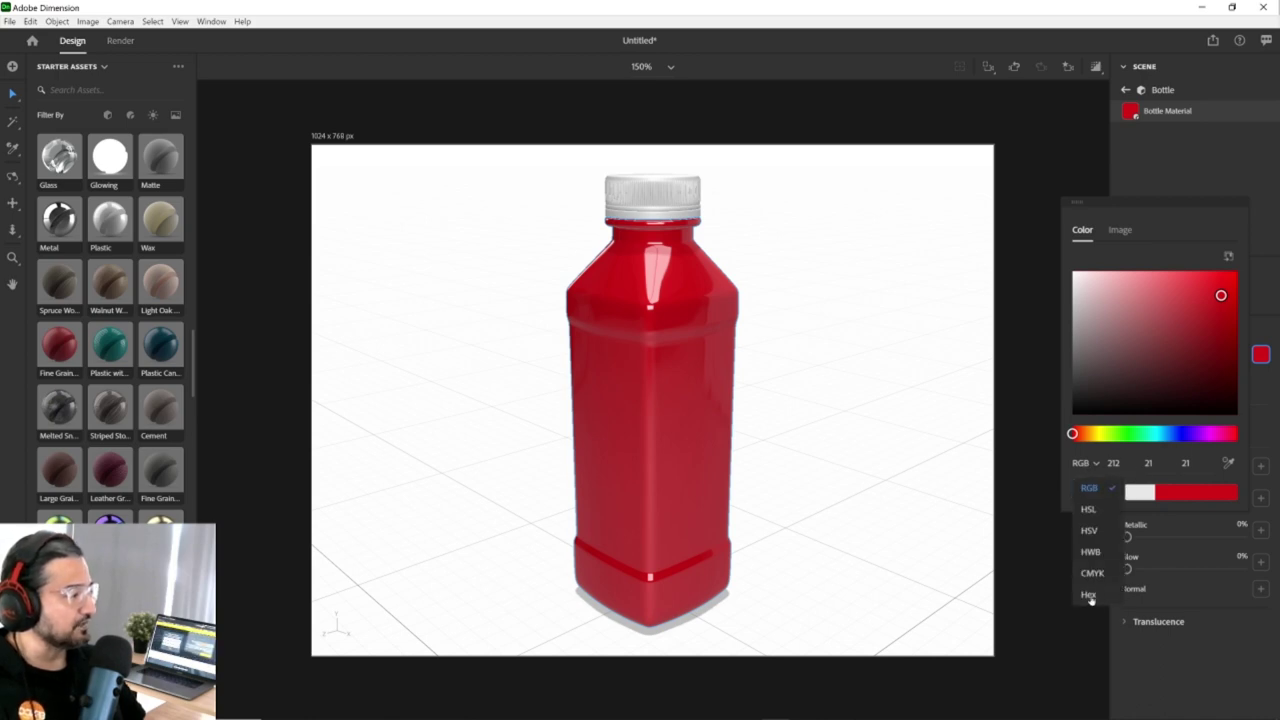
left_click(1089, 595)
left_click(1140, 463)
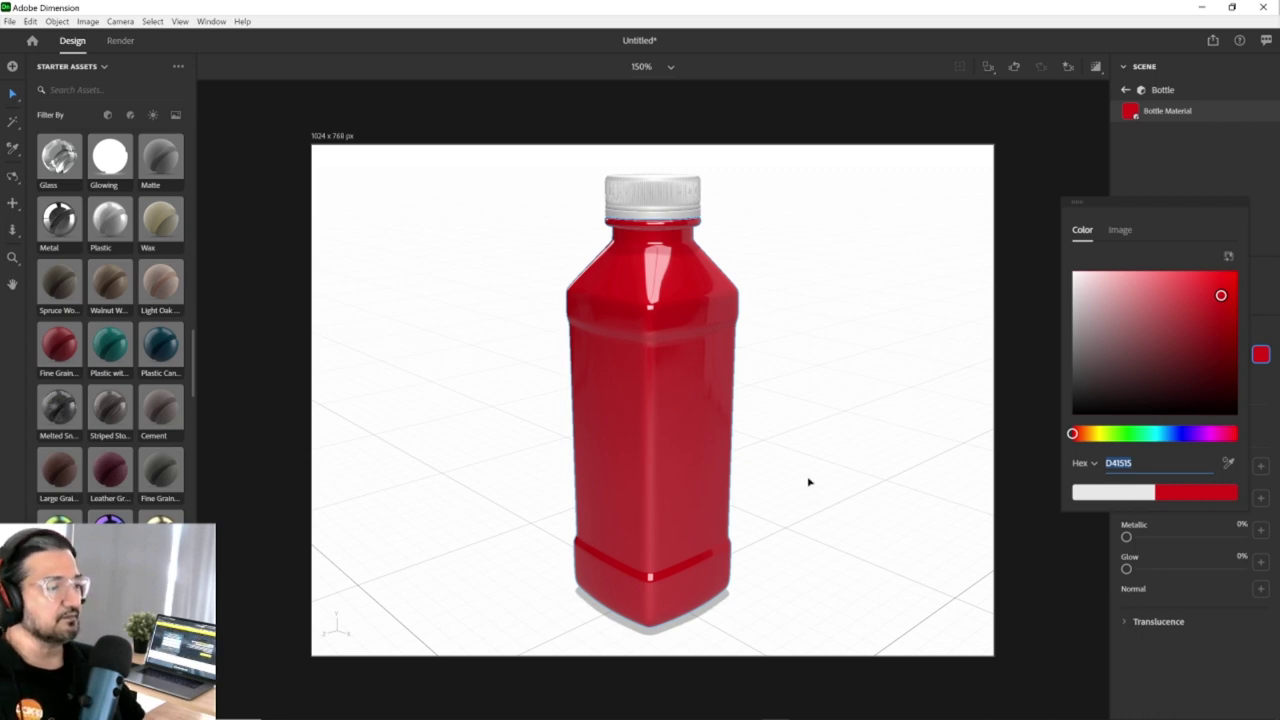
middle_click_drag(640, 449, 774, 440)
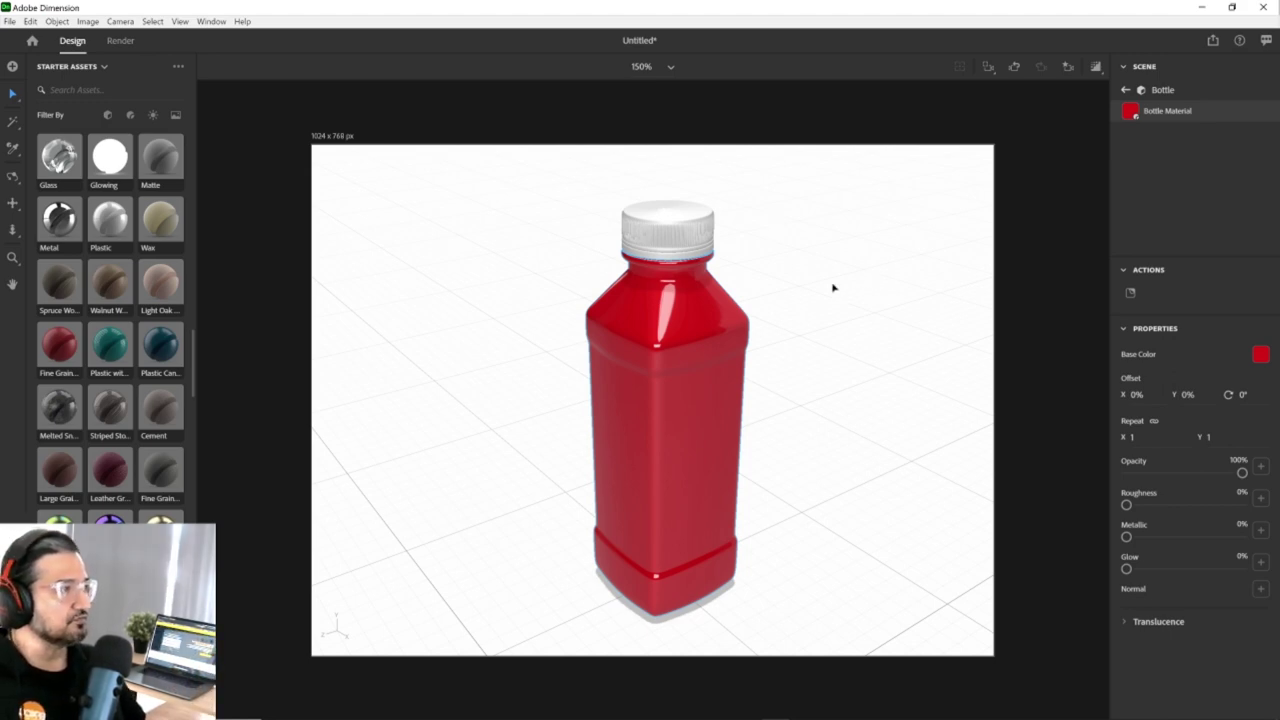
Set the base color of the lid's material to green, hex 37A31C, and return to the scene's object list.
left_click(1125, 91)
left_click(1158, 183)
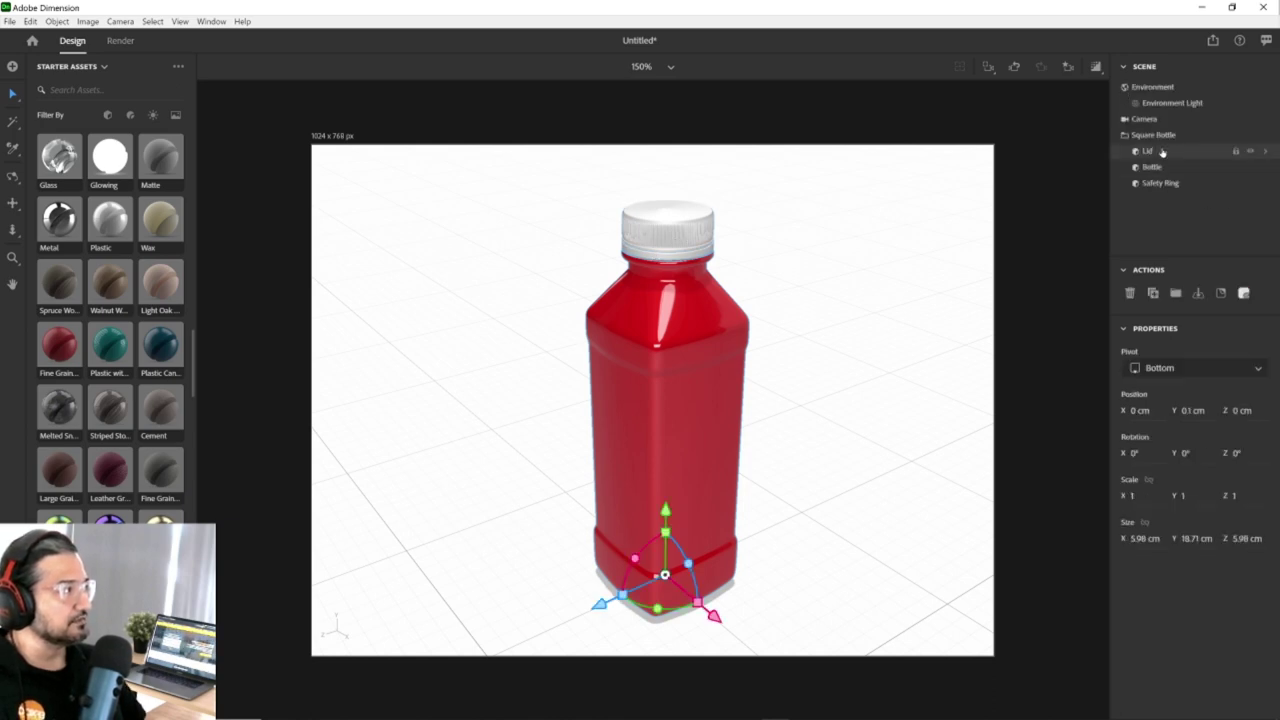
left_click(1161, 151)
left_click(1244, 294)
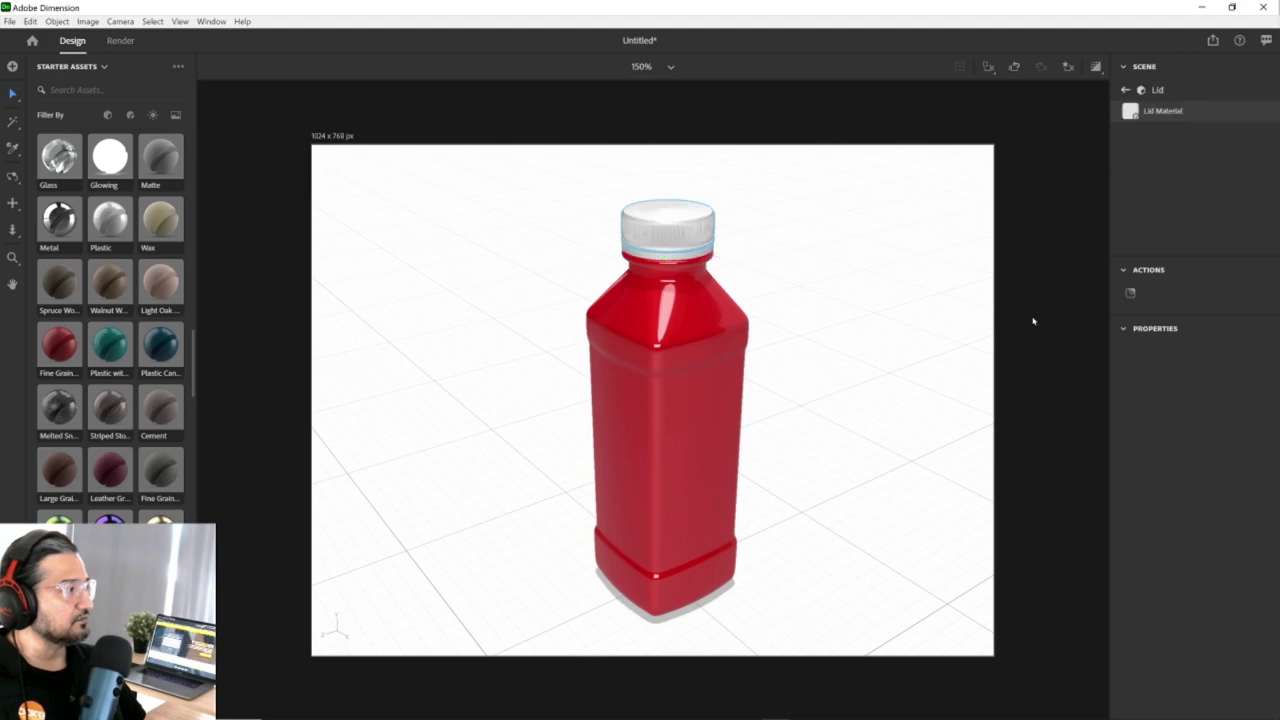
left_click(1261, 355)
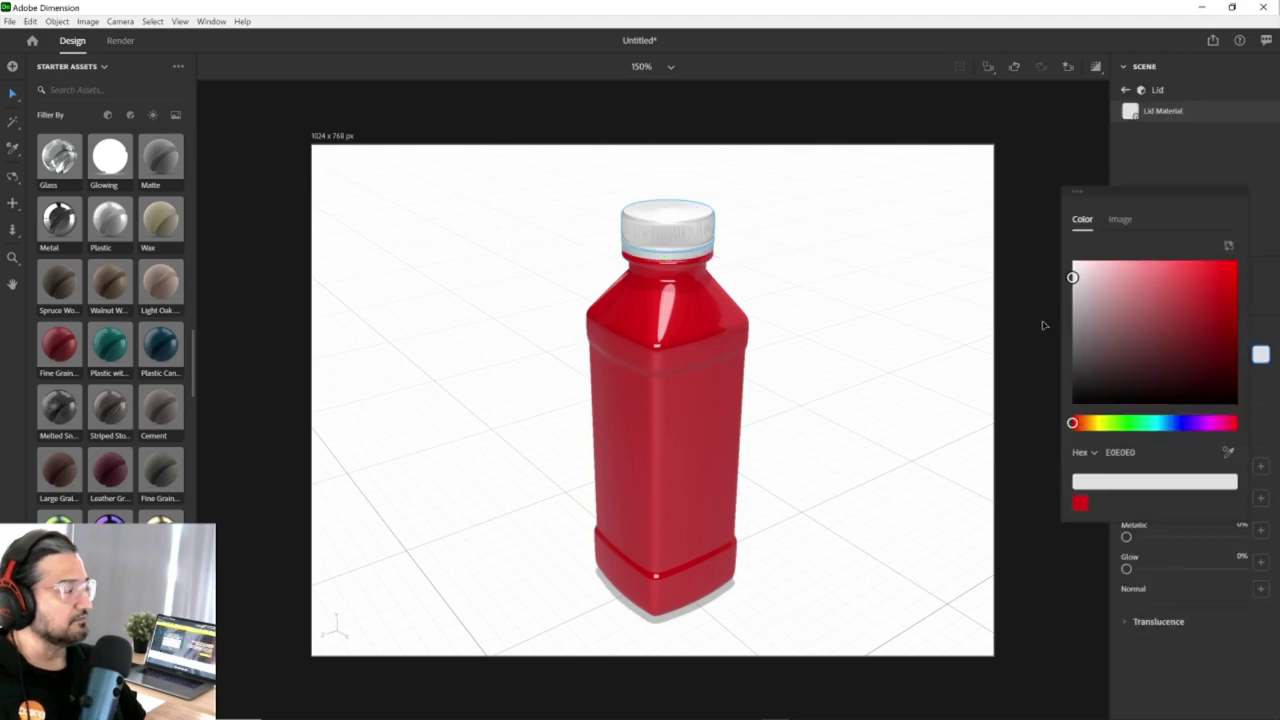
left_click(1139, 424)
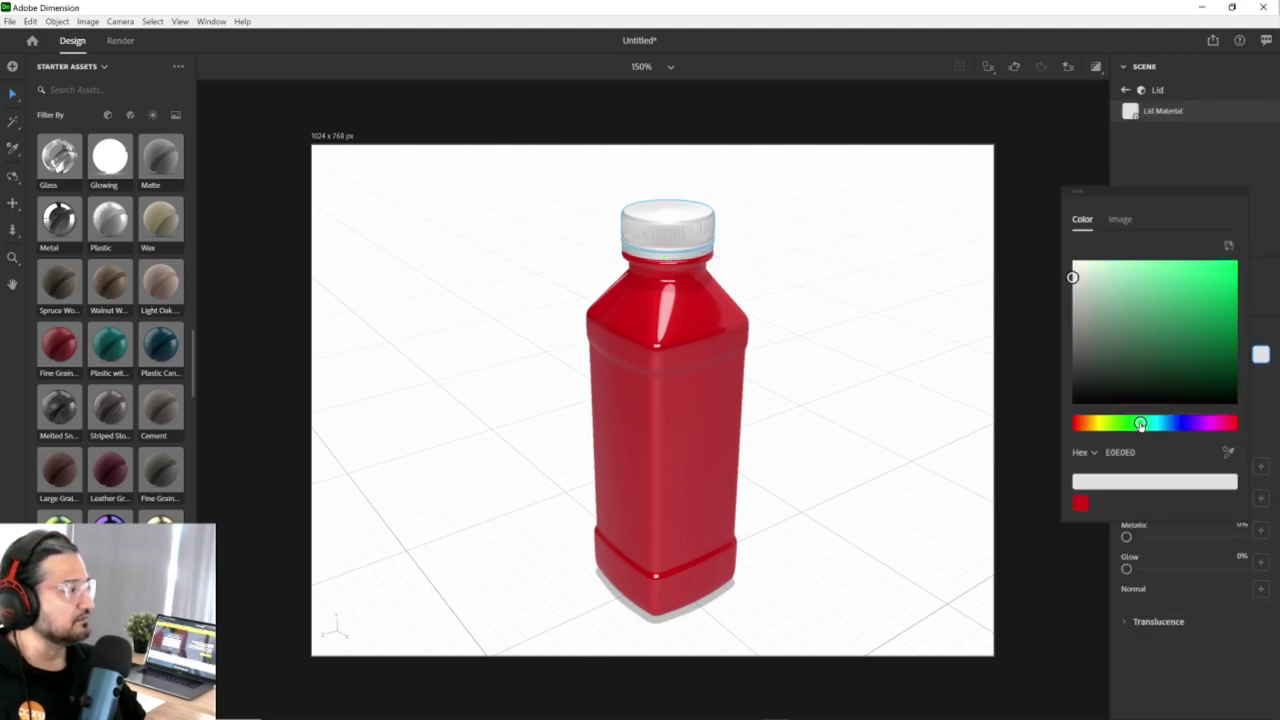
left_click_drag(1140, 424, 1120, 424)
left_click_drag(1137, 332, 1199, 283)
mouse_move(1120, 424)
left_mouse_down()
mouse_move(1136, 424)
mouse_move(1121, 424)
left_mouse_up()
left_click_drag(1189, 297, 1209, 312)
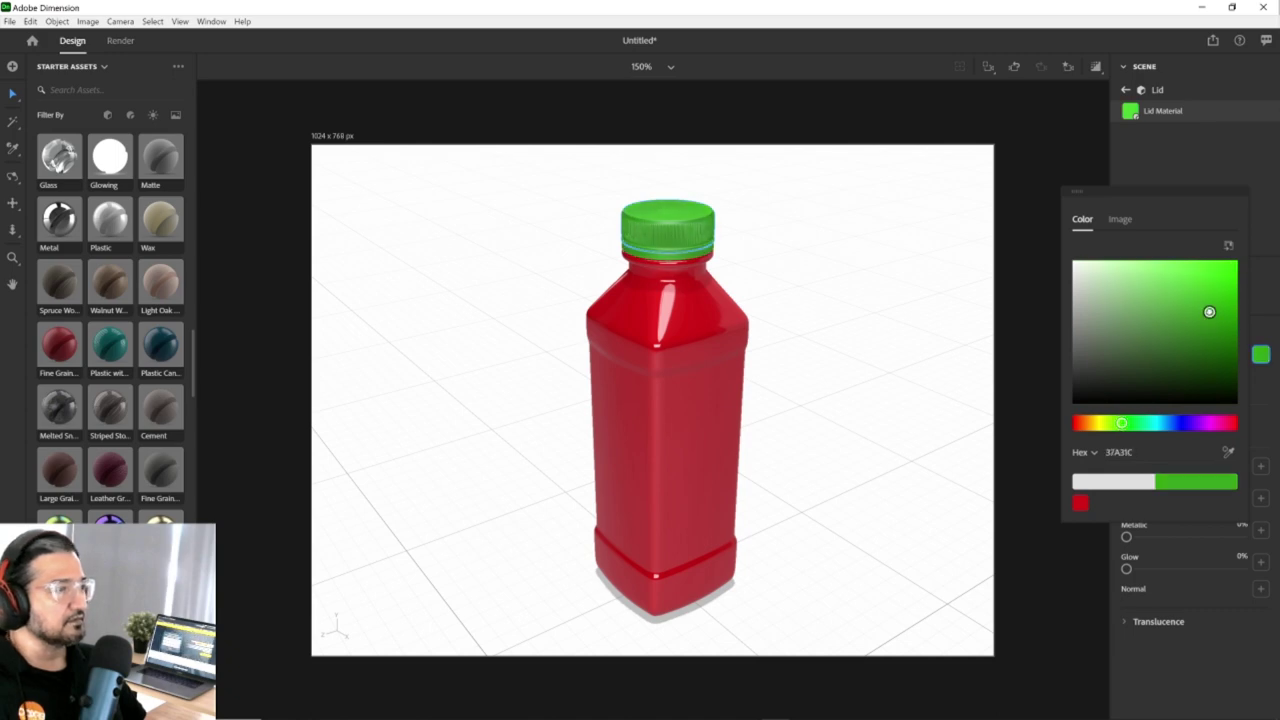
left_click_drag(806, 457, 868, 407)
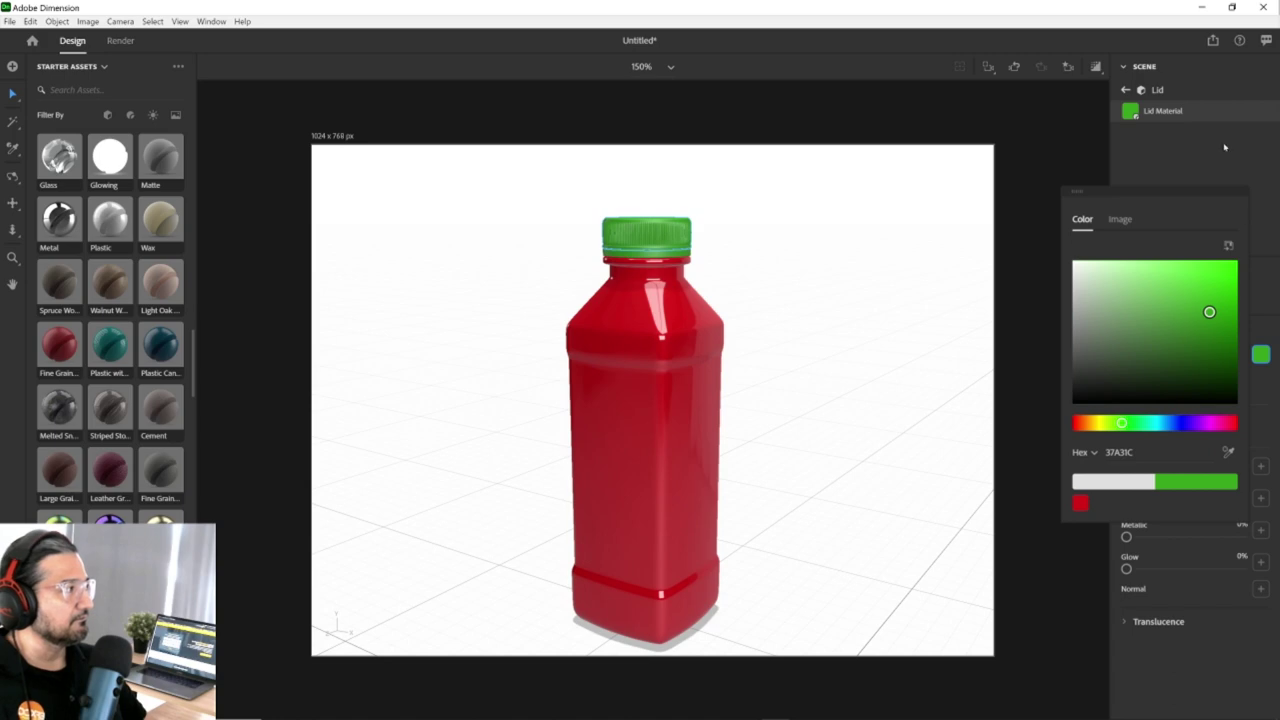
left_click(1232, 163)
left_click(1125, 89)
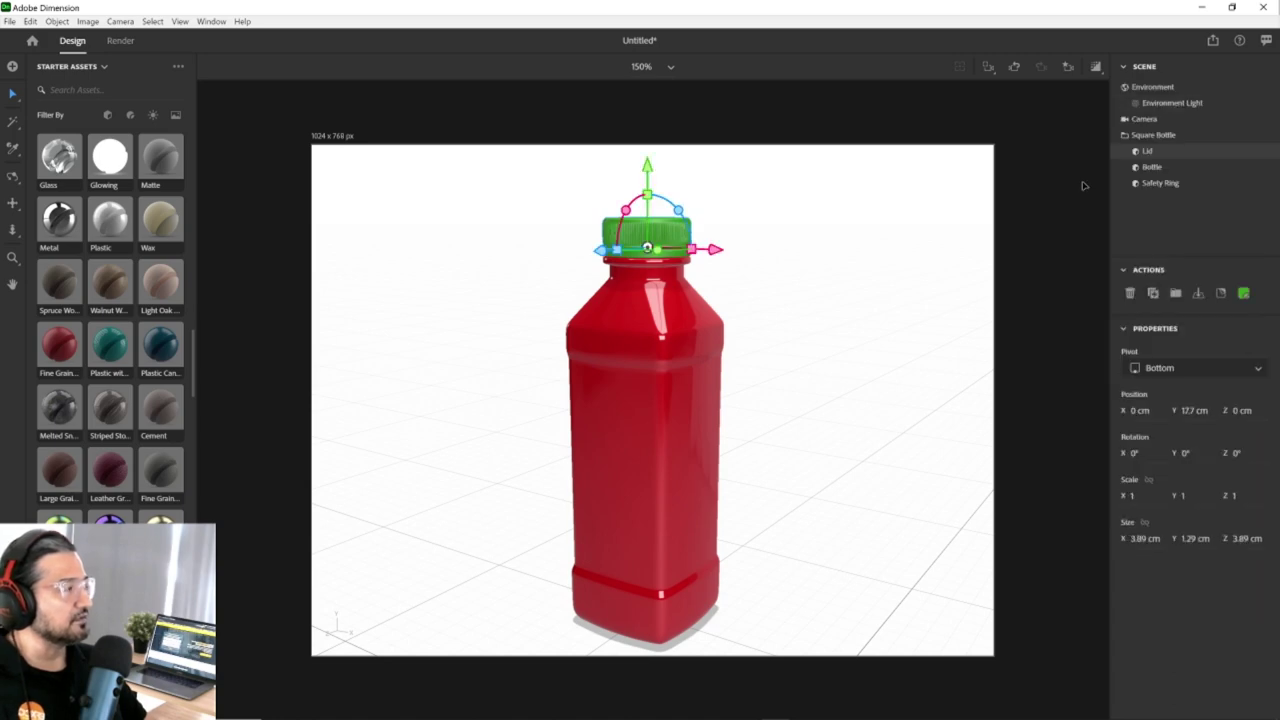
Move the safety ring out from under the lid to X 3.2 cm, and undo the move.
left_click_drag(744, 316, 802, 427)
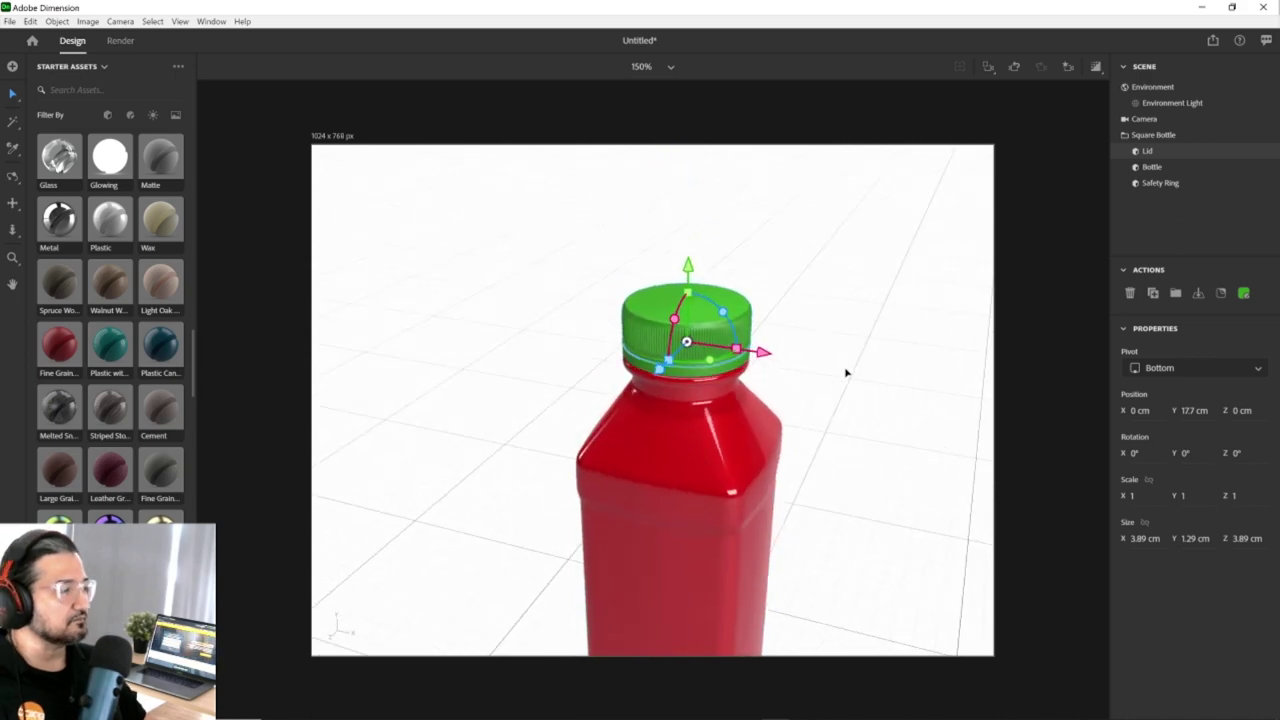
left_click(1155, 184)
middle_click_drag(887, 376, 785, 443)
left_click_drag(762, 372, 862, 432)
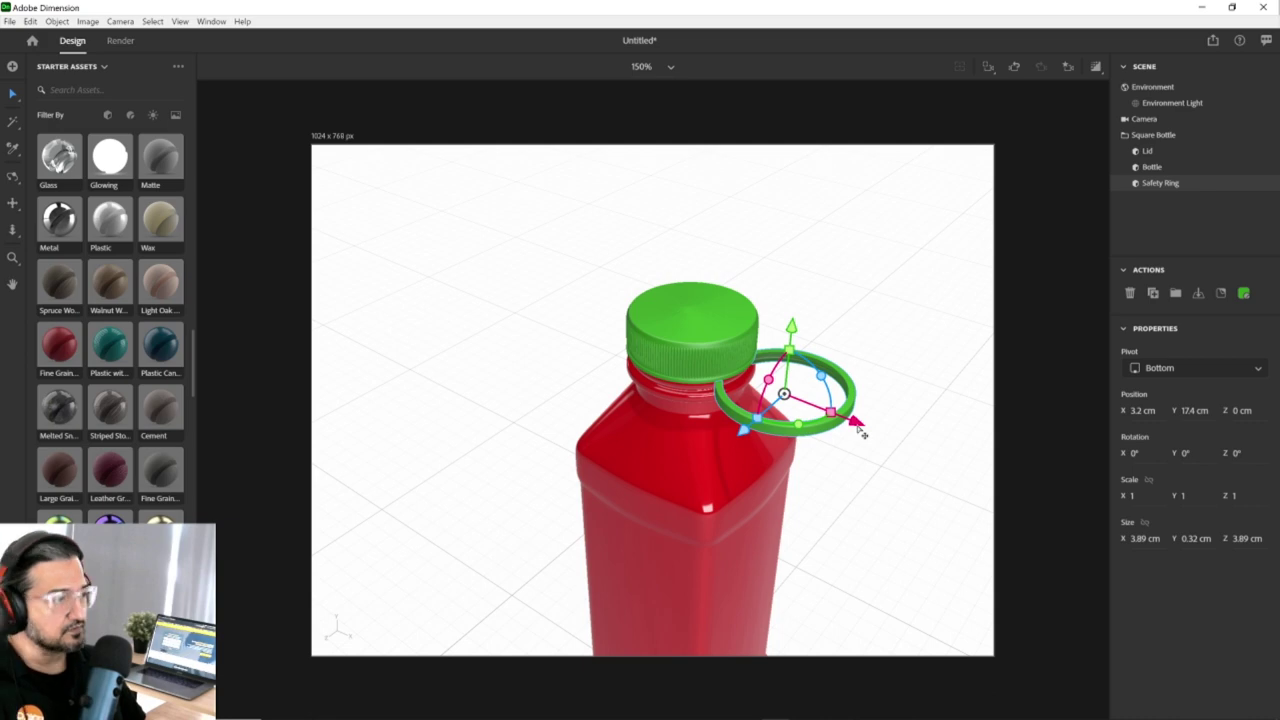
key("ctrl+z")
middle_click_drag(863, 449, 711, 444)
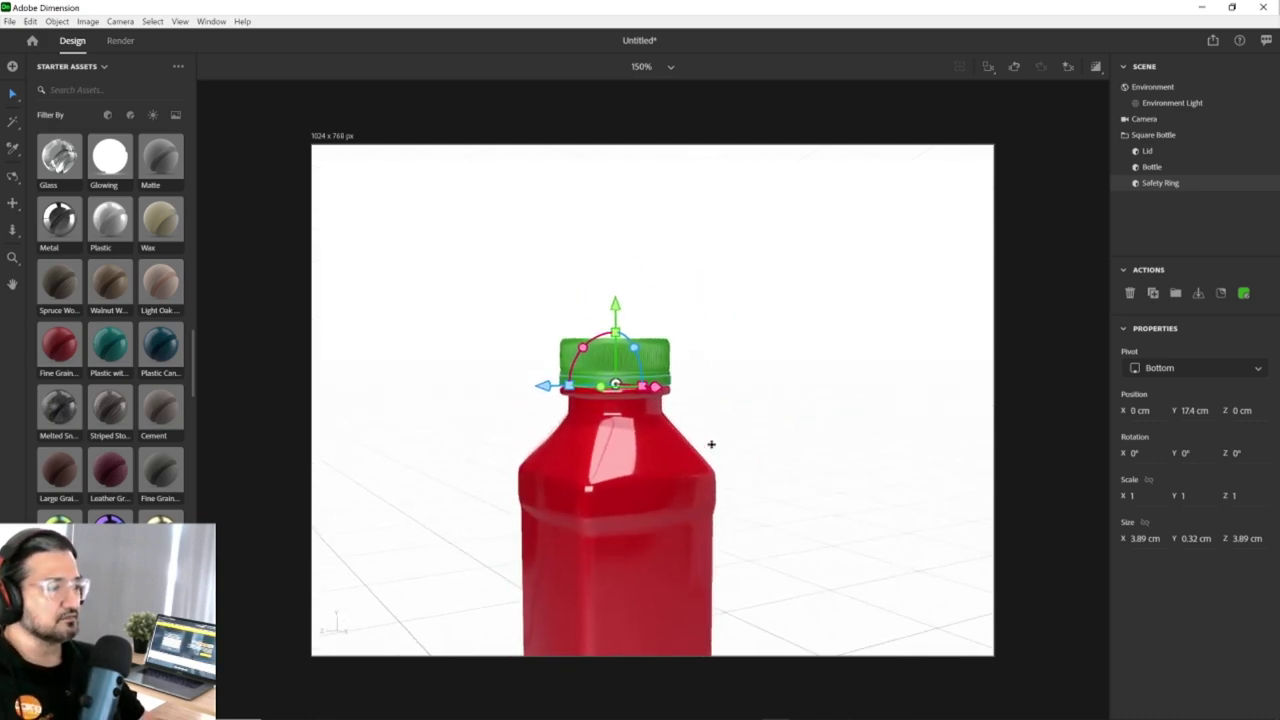
Select the whole Square Bottle, inspect it from a higher angle, and turn off the render preview.
left_click(656, 386)
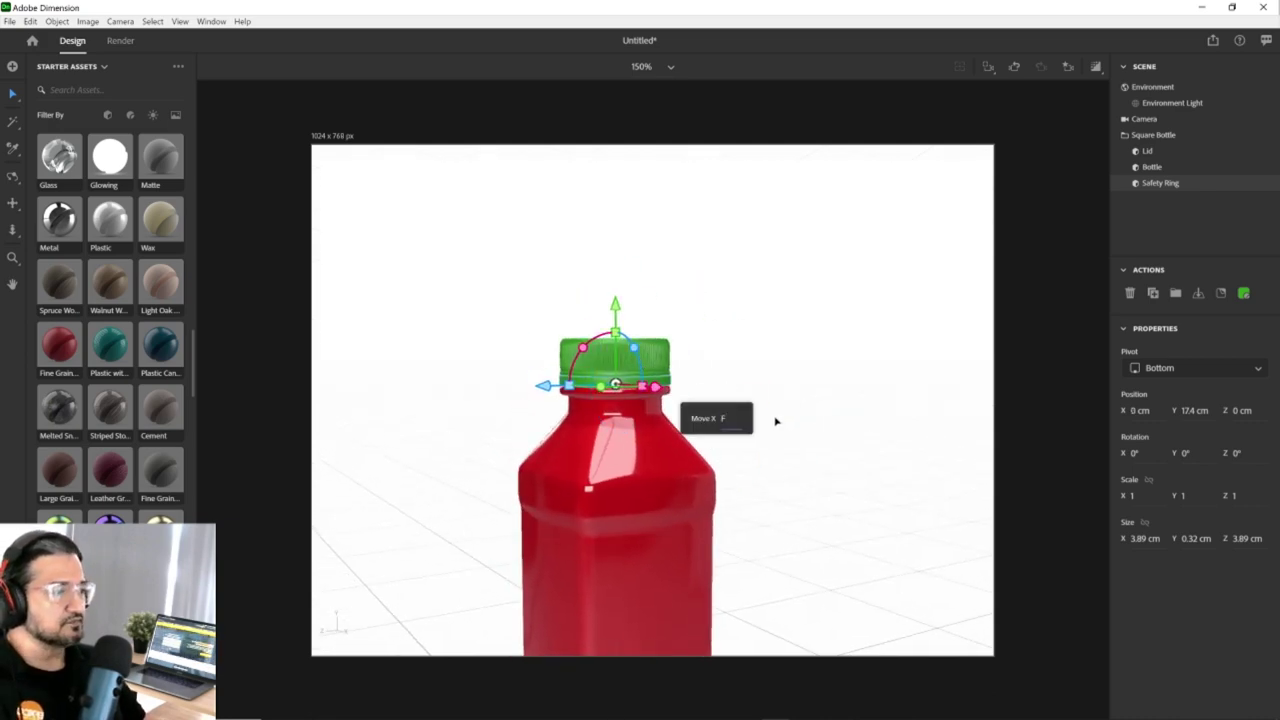
left_click(786, 417)
key("f")
middle_click_drag(779, 425, 763, 489)
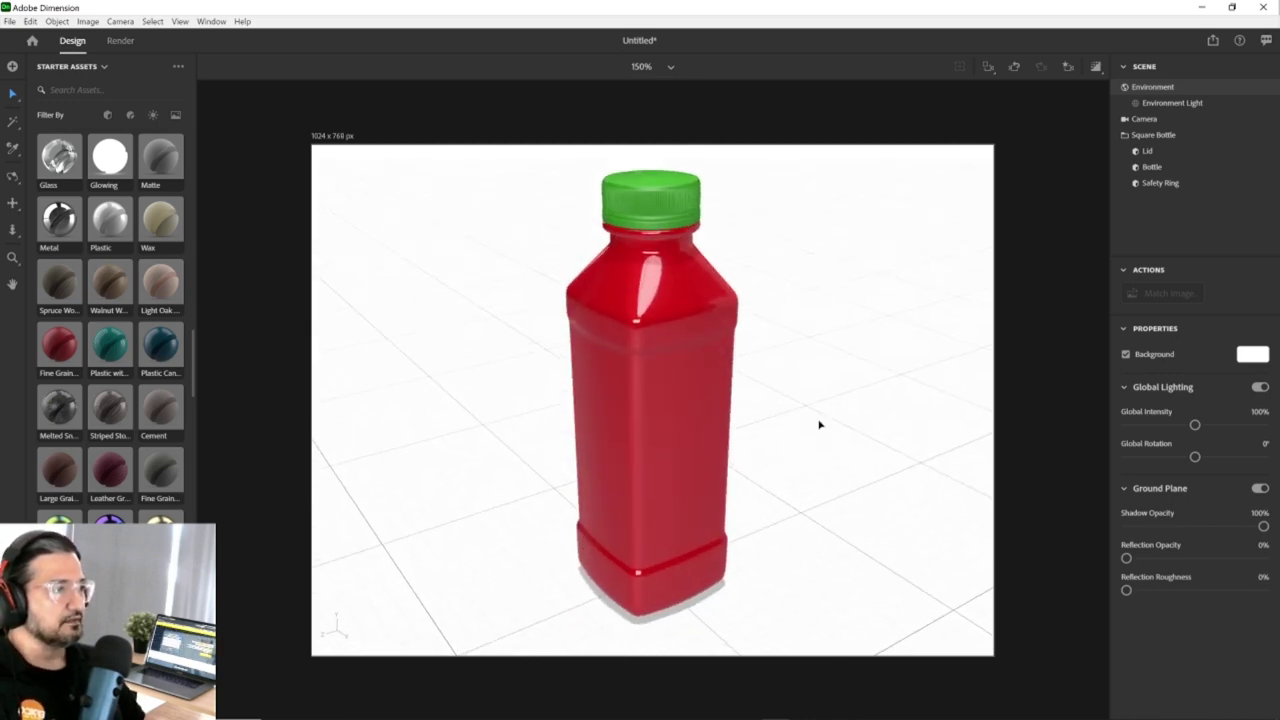
middle_click_drag(757, 457, 664, 232)
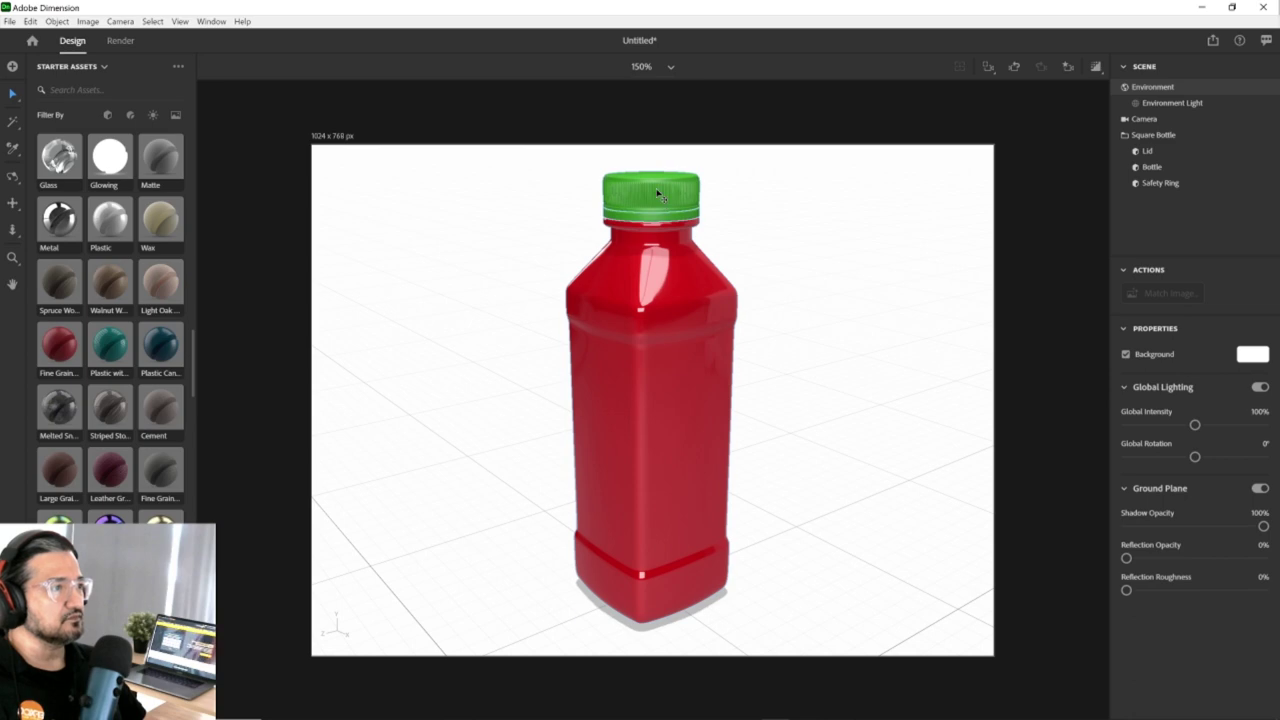
left_click(658, 194)
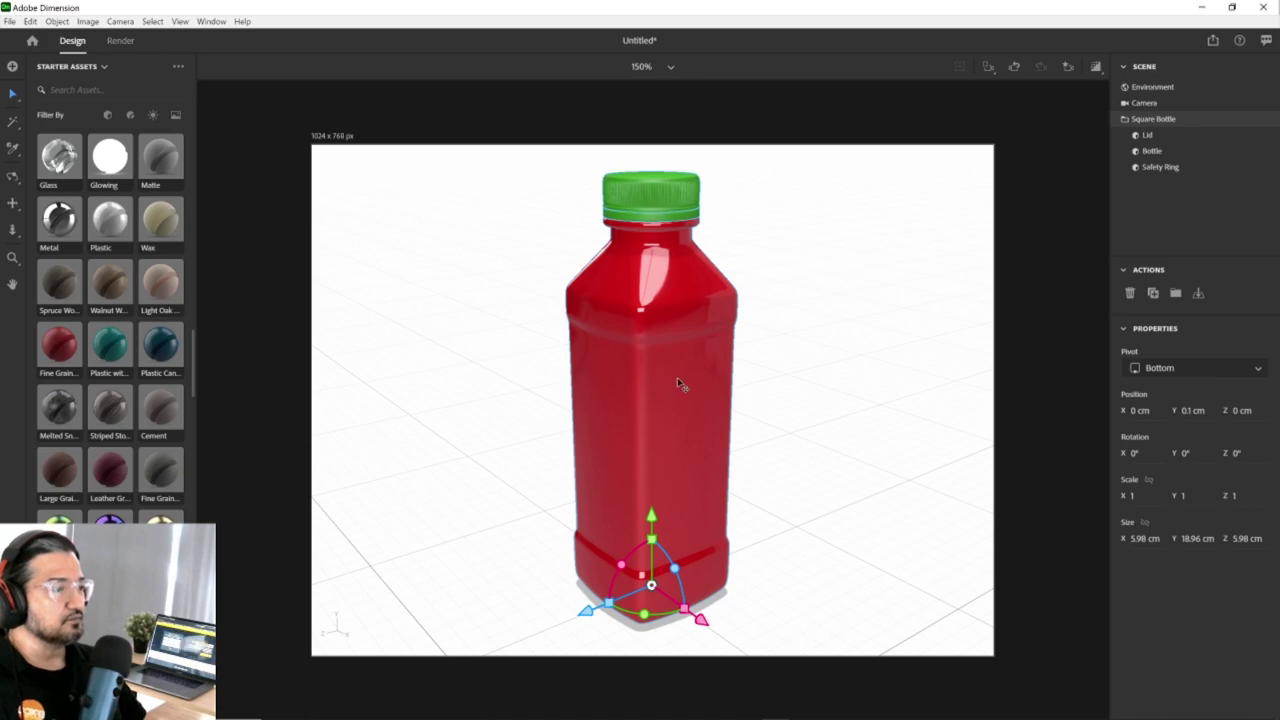
middle_click_drag(812, 340, 757, 449)
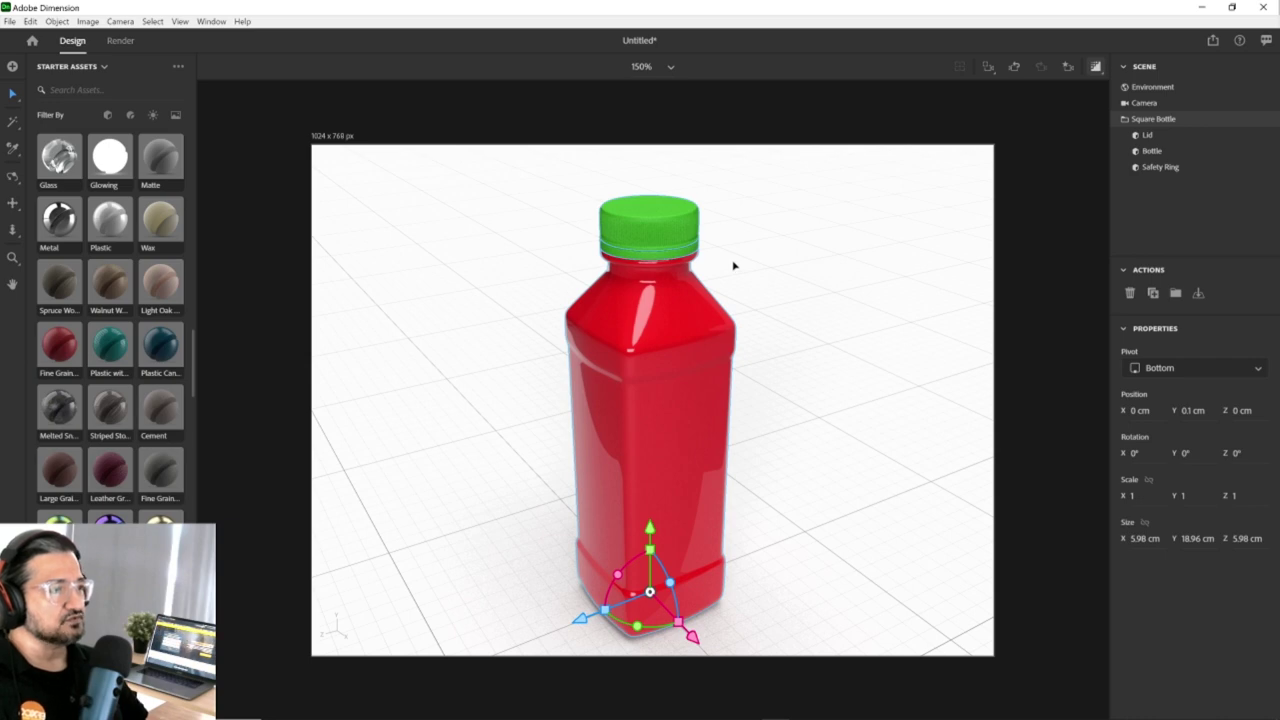
left_click(1096, 66)
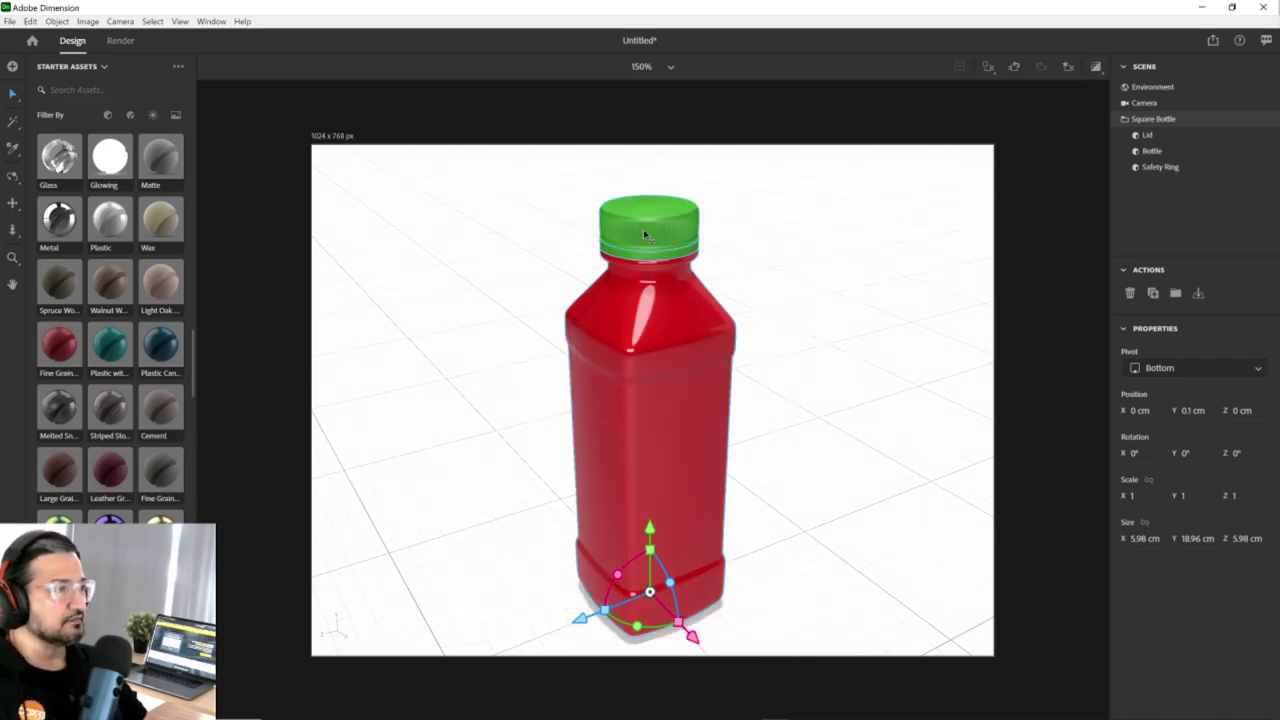
Set the roughness of the lid's material to 20%.
left_click(1190, 135)
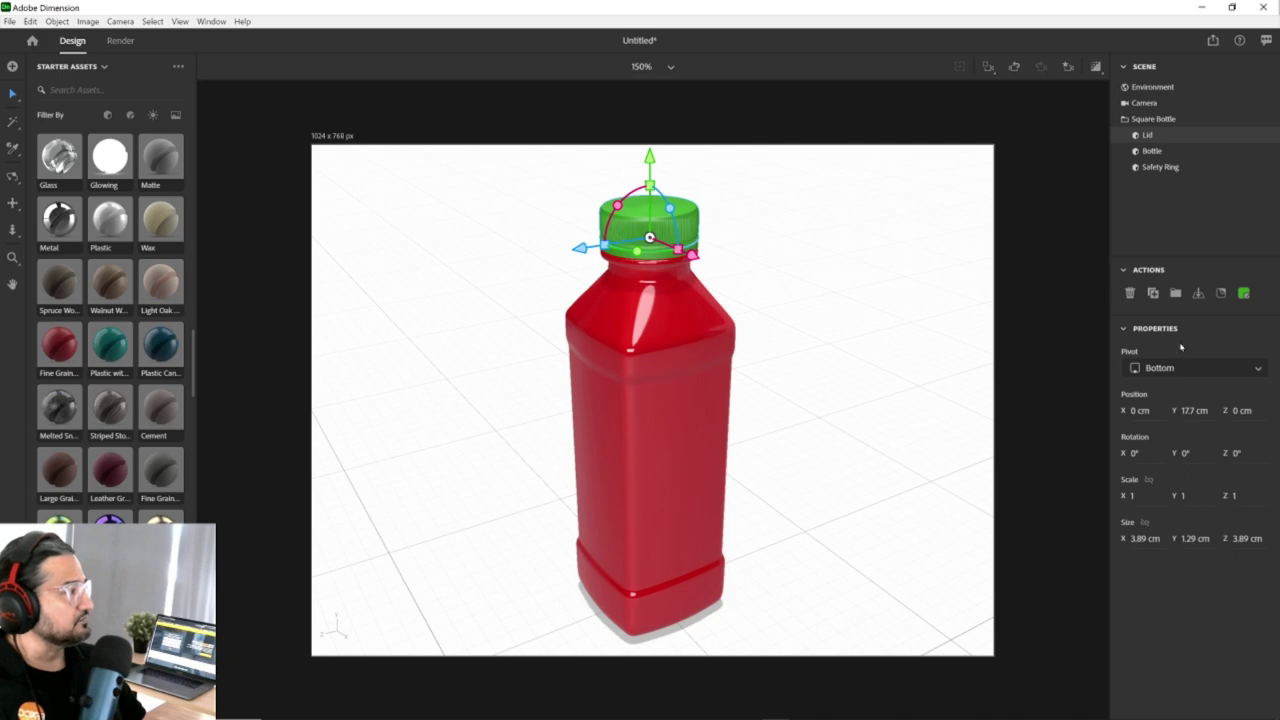
double_click(1136, 136)
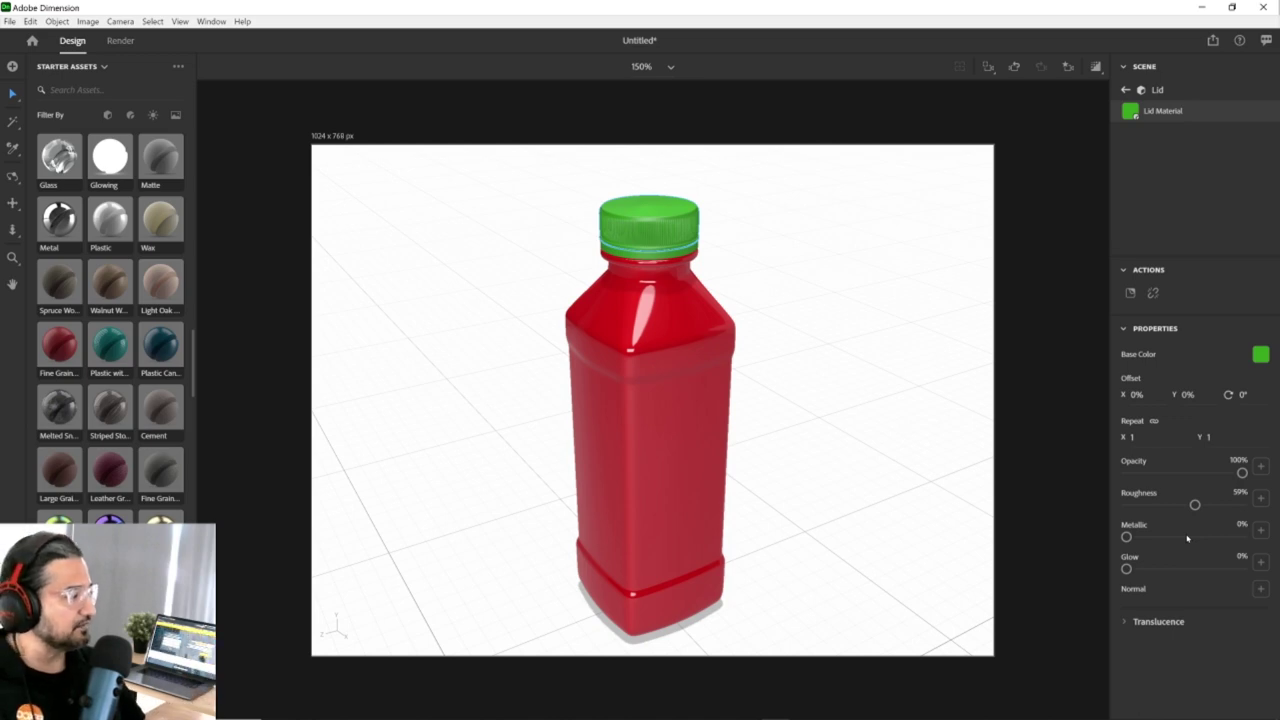
left_click_drag(1195, 507, 1142, 505)
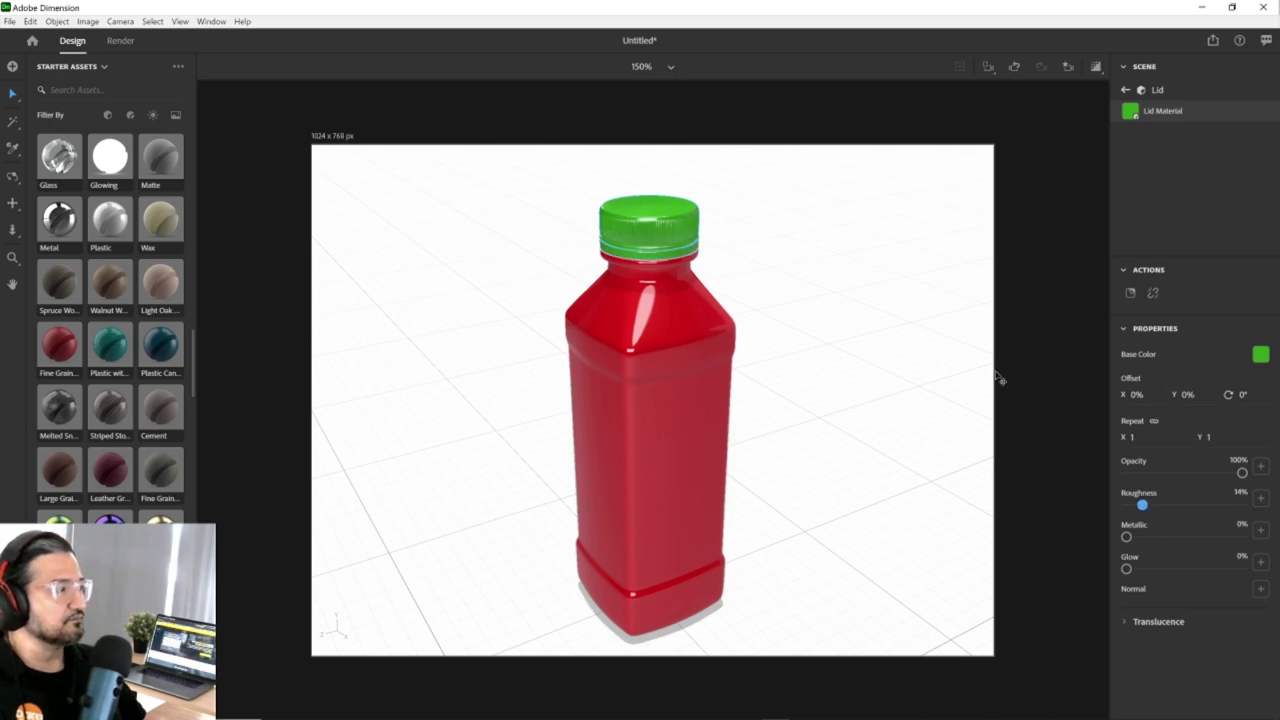
left_click_drag(1143, 507, 1151, 506)
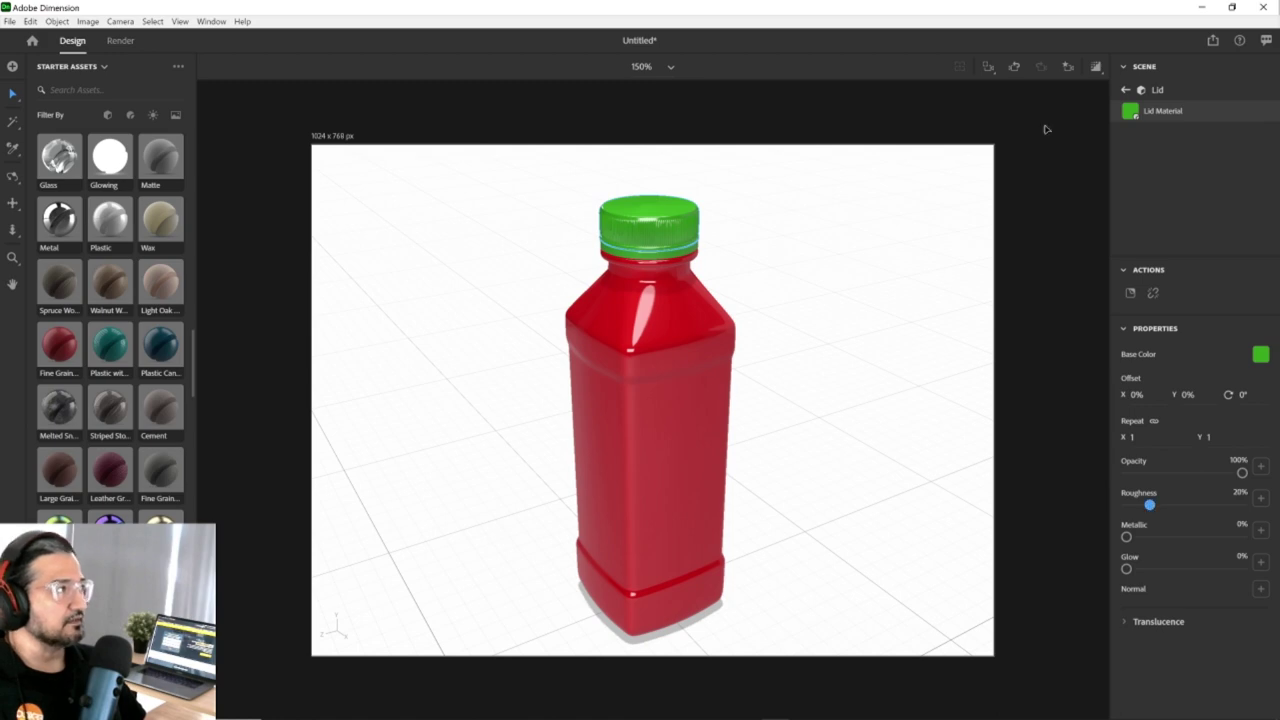
Turn on the render preview, examine the lid's finish from several angles, and return to the scene's object list.
left_click(1096, 67)
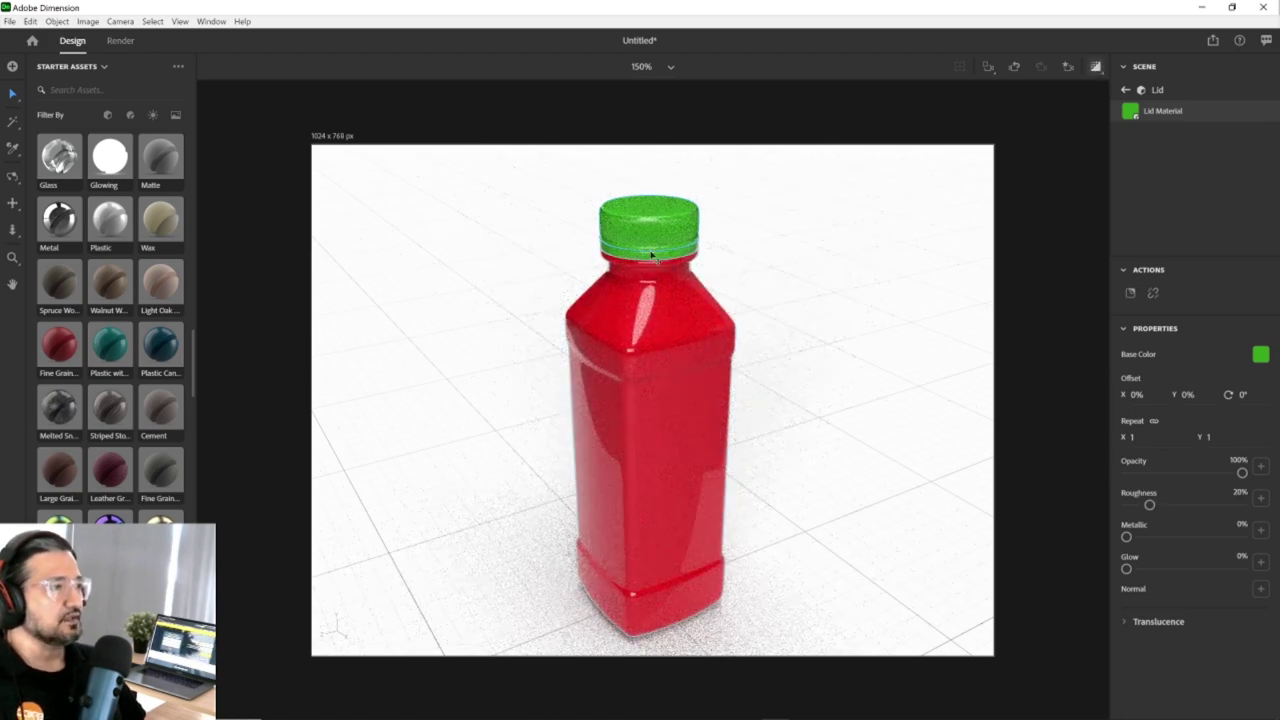
left_click_drag(706, 420, 624, 366)
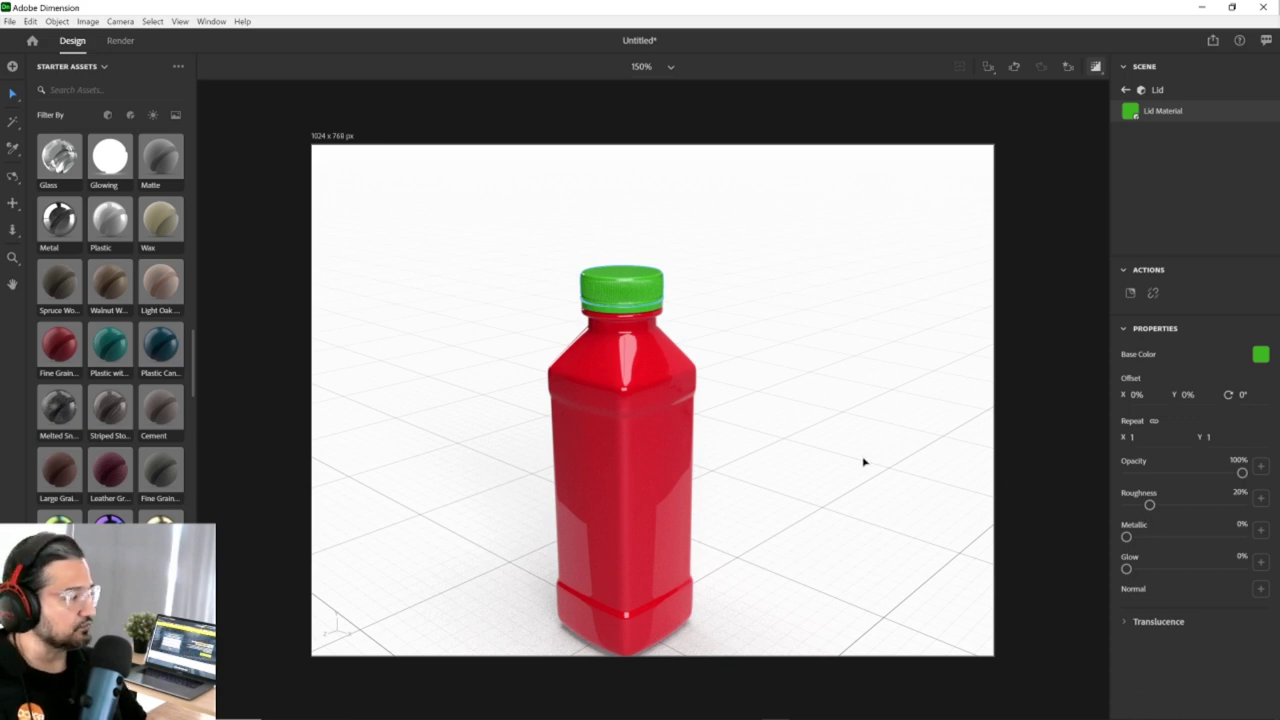
left_click_drag(620, 391, 655, 401)
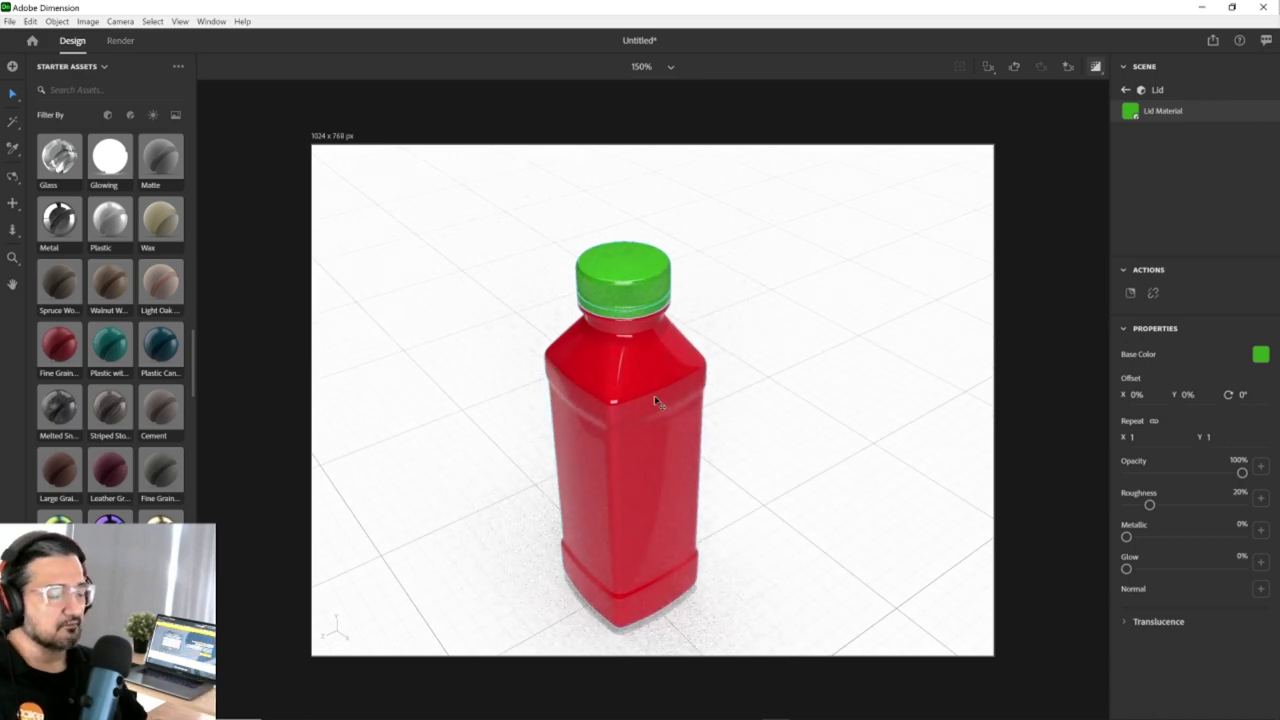
left_click_drag(662, 438, 774, 426)
left_click(1125, 89)
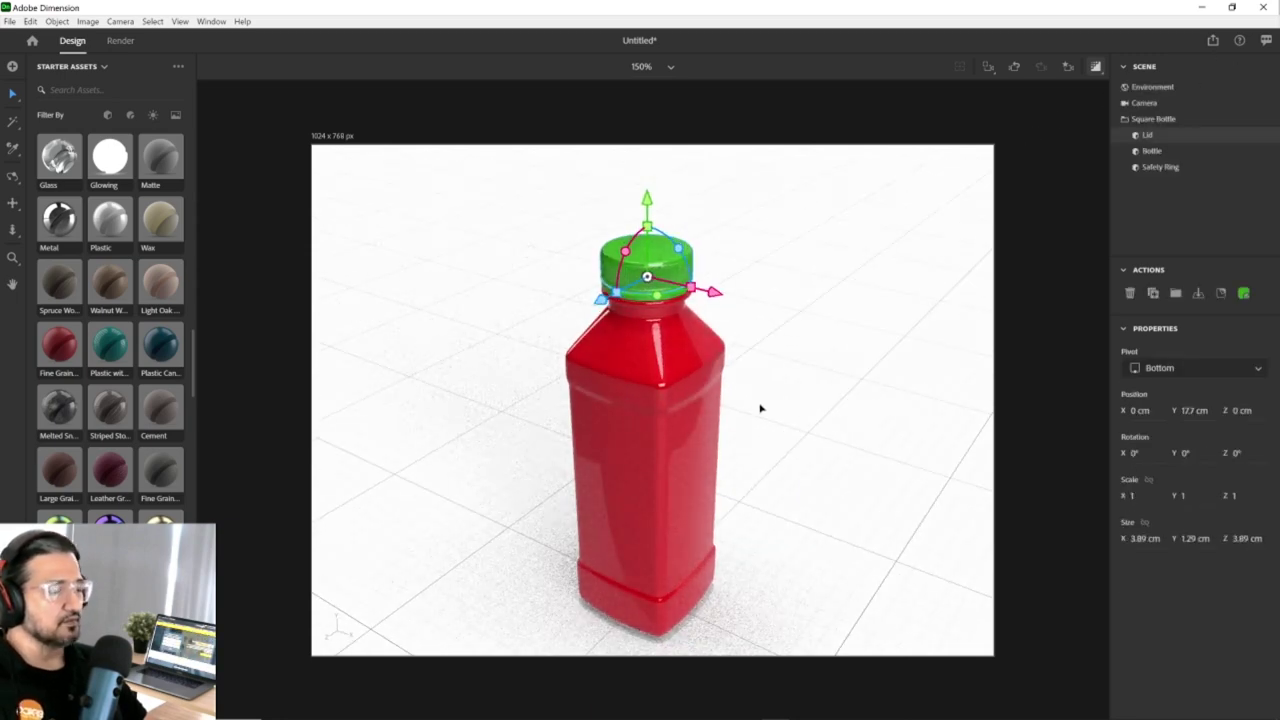
Place the black-and-white logo graphic from the starter assets on the body of the bottle as a decal.
scroll(131, 441, "down", 15)
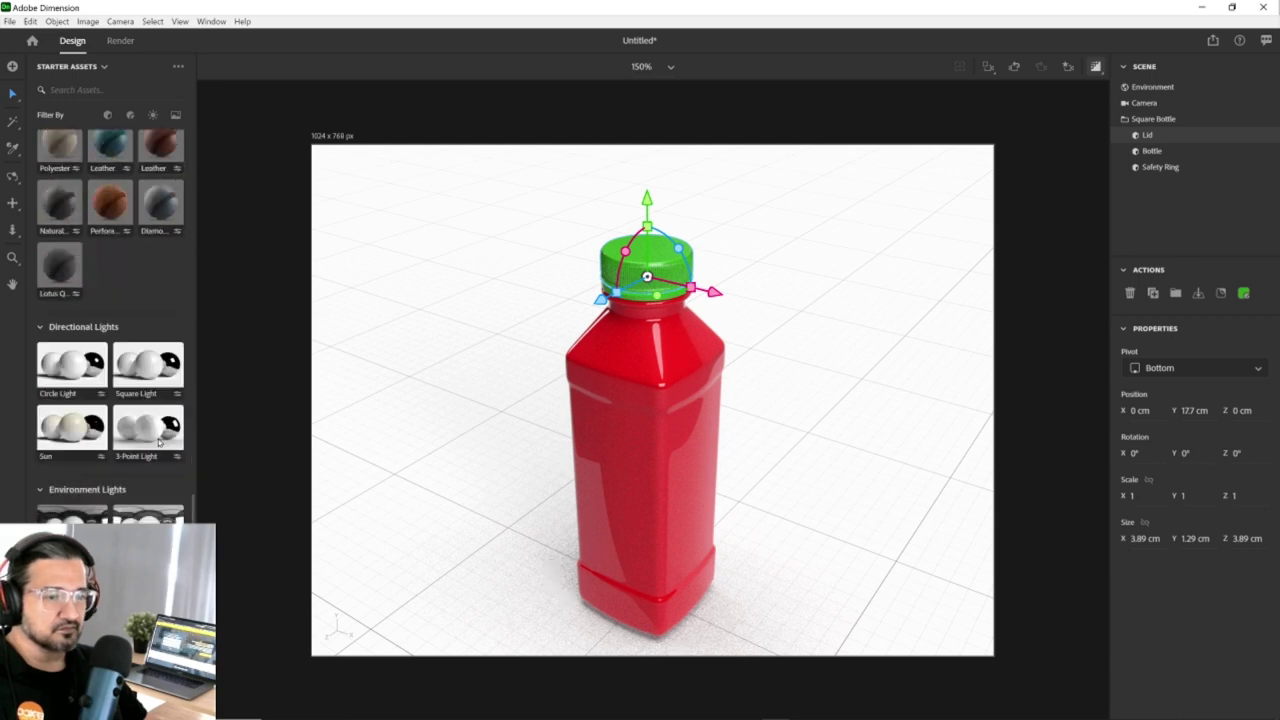
scroll(160, 442, "down", 15)
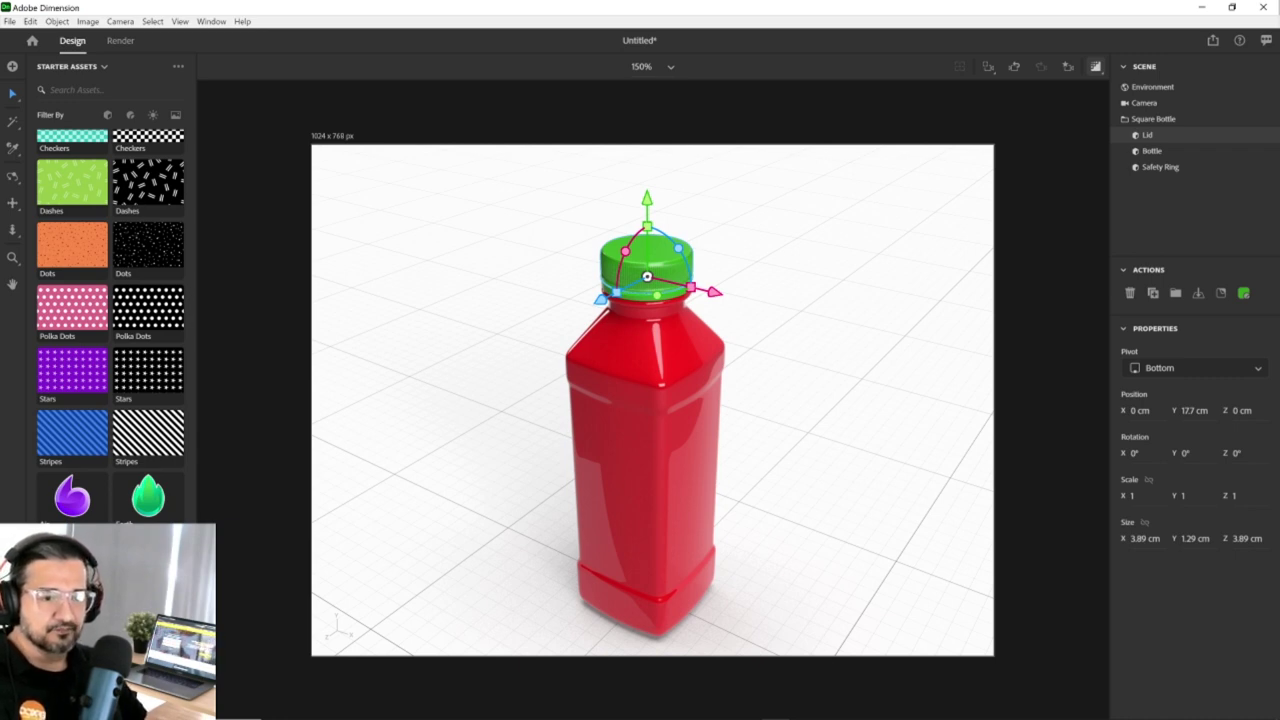
left_click_drag(230, 640, 630, 450)
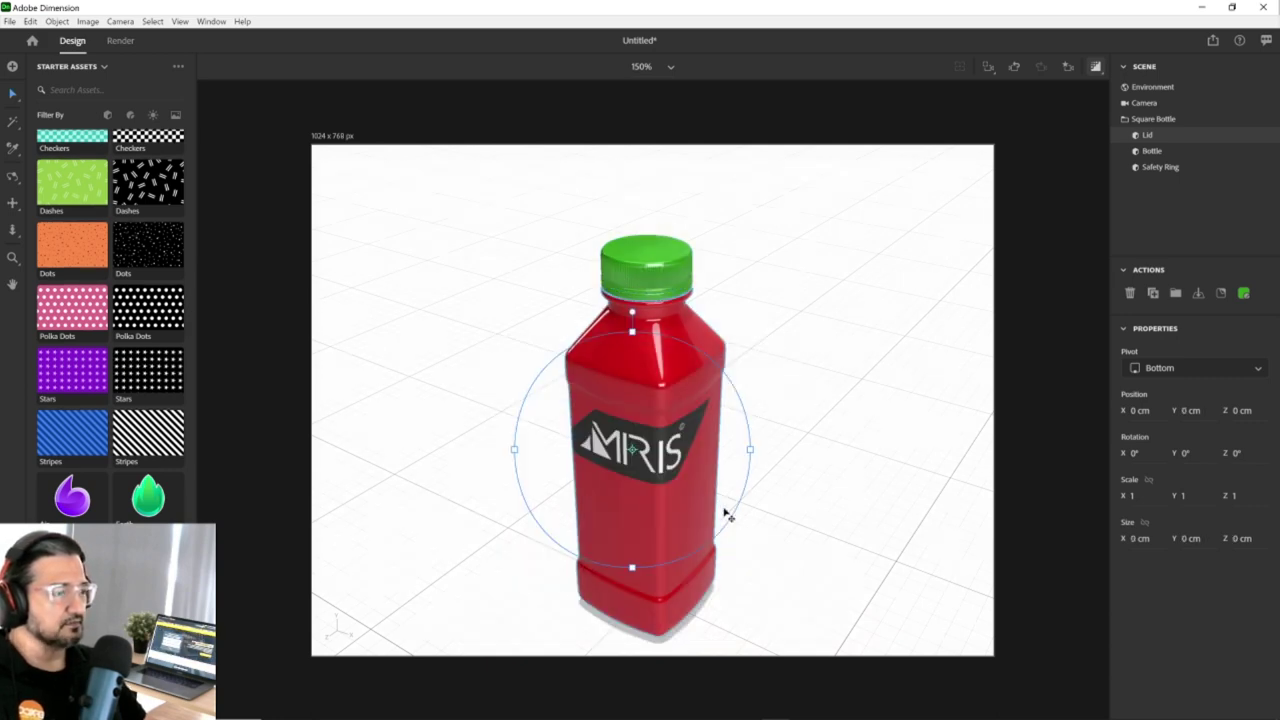
Reposition the logo decal on the bottle, scale it to X 11.1% and Y 13.1%, and delete it.
left_click_drag(665, 540, 656, 478)
mouse_move(776, 481)
left_mouse_down()
mouse_move(803, 480)
mouse_move(785, 482)
left_mouse_up()
left_click_drag(659, 602, 663, 632)
left_click_drag(660, 493, 703, 482)
left_click_drag(720, 490, 772, 493)
left_click_drag(690, 485, 692, 458)
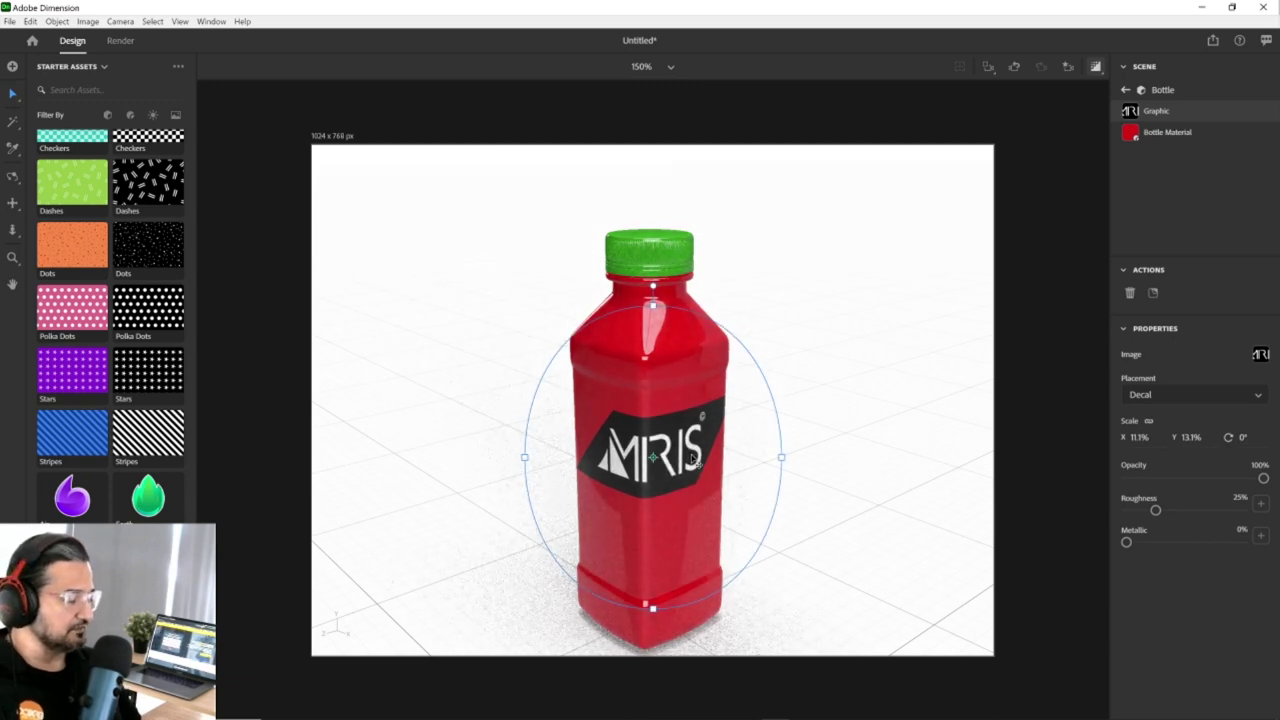
key("Delete")
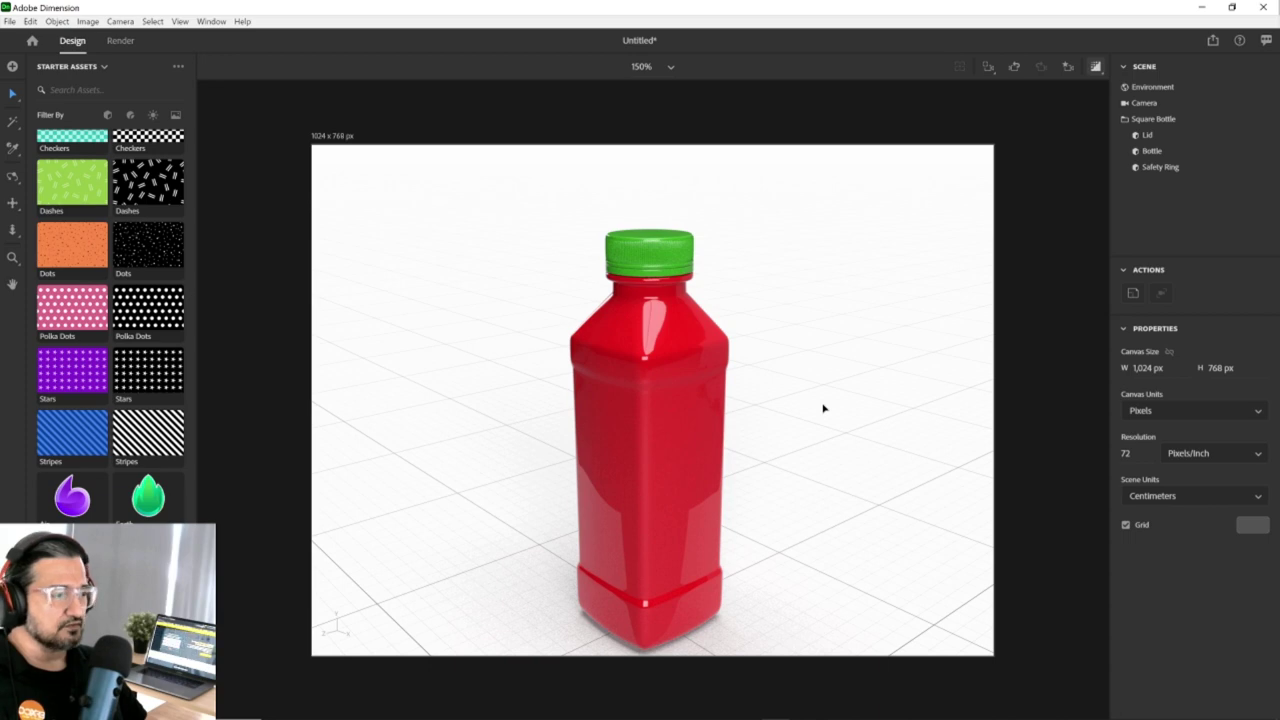
Switch to Adobe Photoshop and maximize its window.
right_click_drag(692, 432, 628, 490)
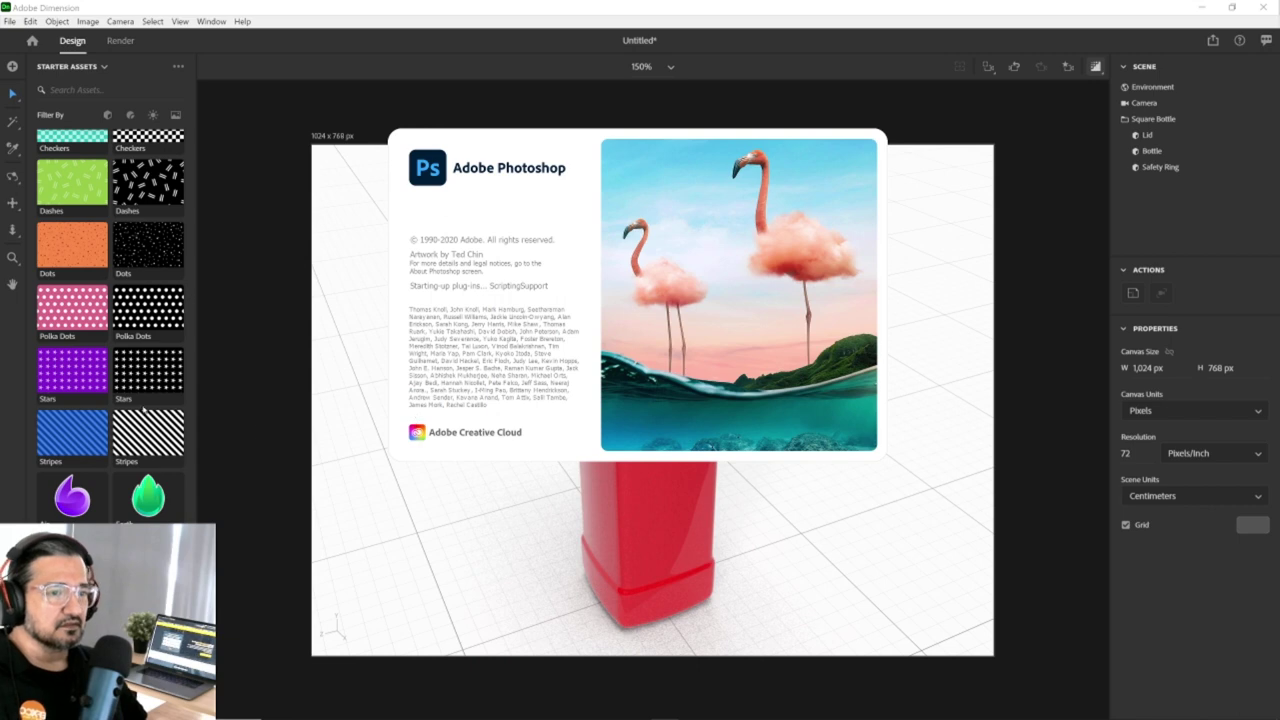
scroll(143, 407, "down", 15)
scroll(143, 407, "up", 15)
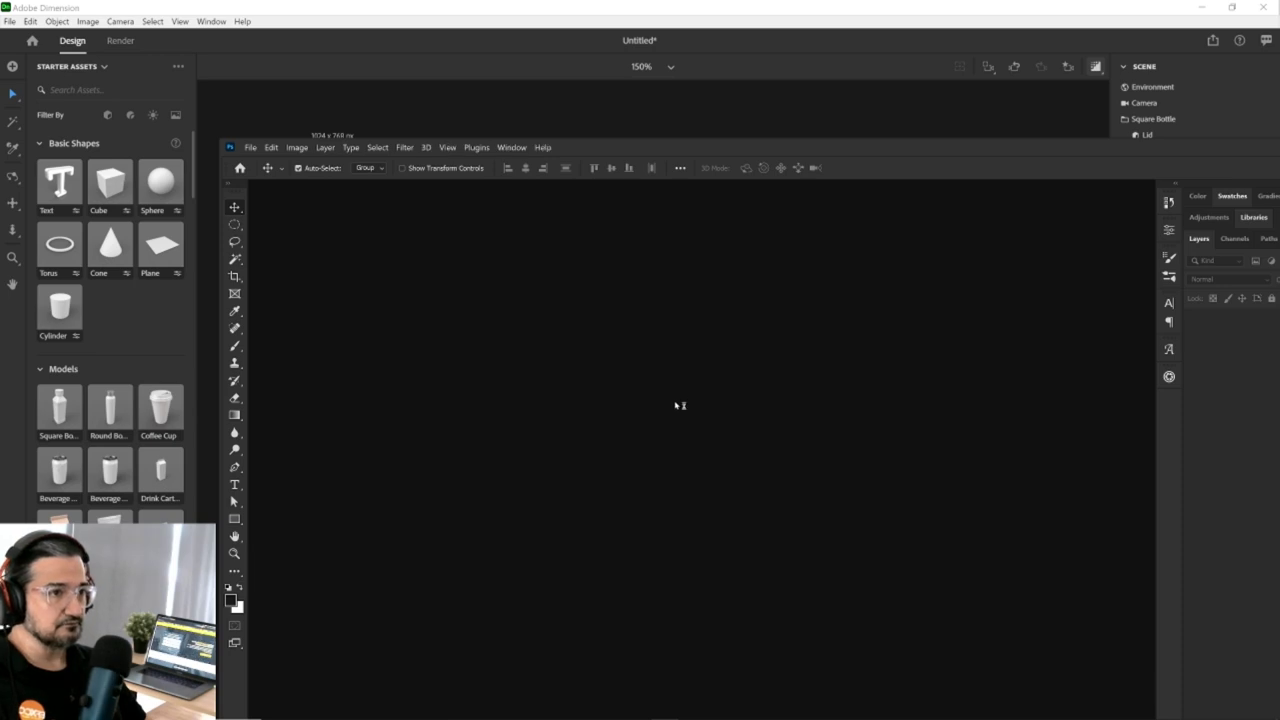
left_click_drag(803, 152, 717, 106)
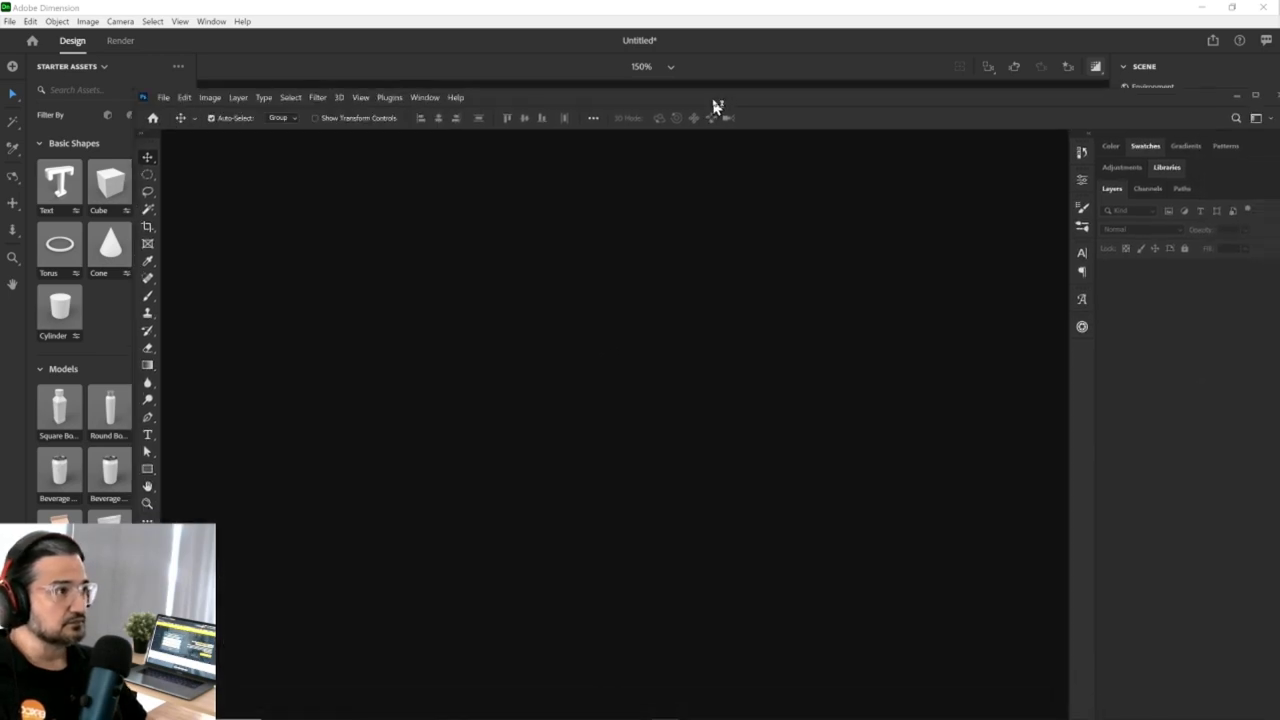
double_click(717, 106)
Start opening a file and browse to the FB-Live-Dn project folder on the Desktop.
left_click(29, 7)
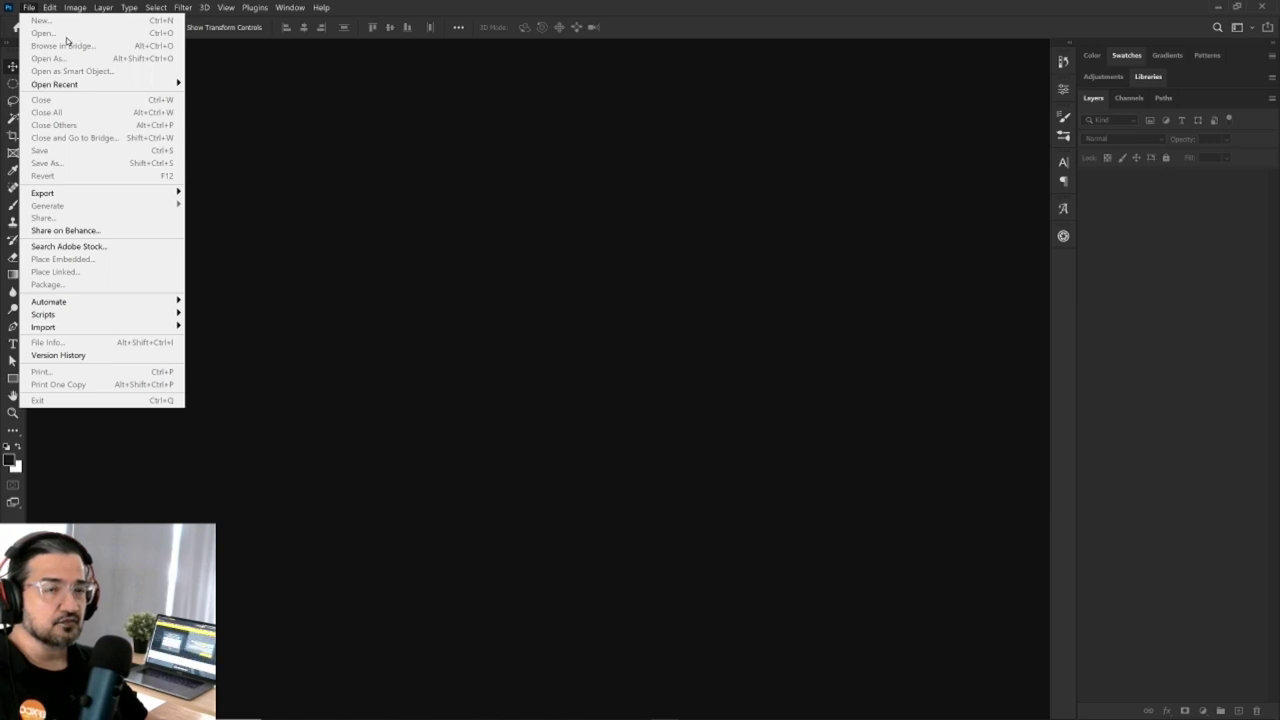
left_click(273, 92)
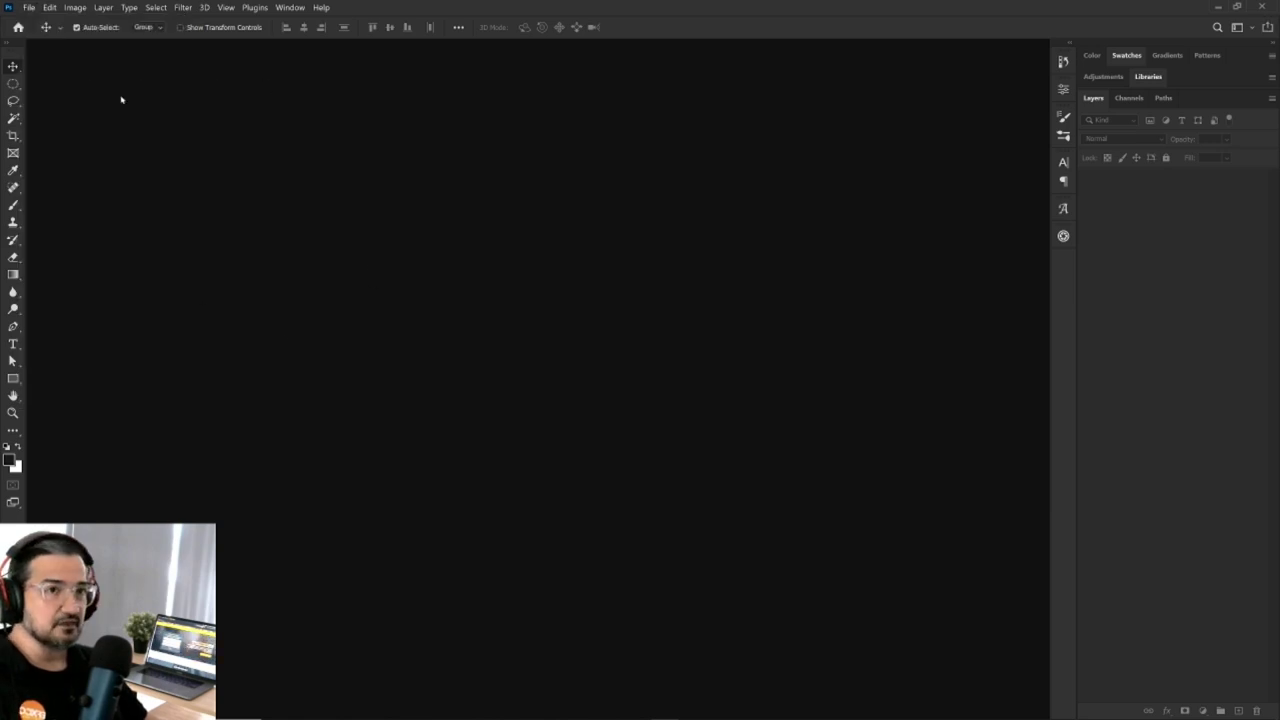
left_click(29, 7)
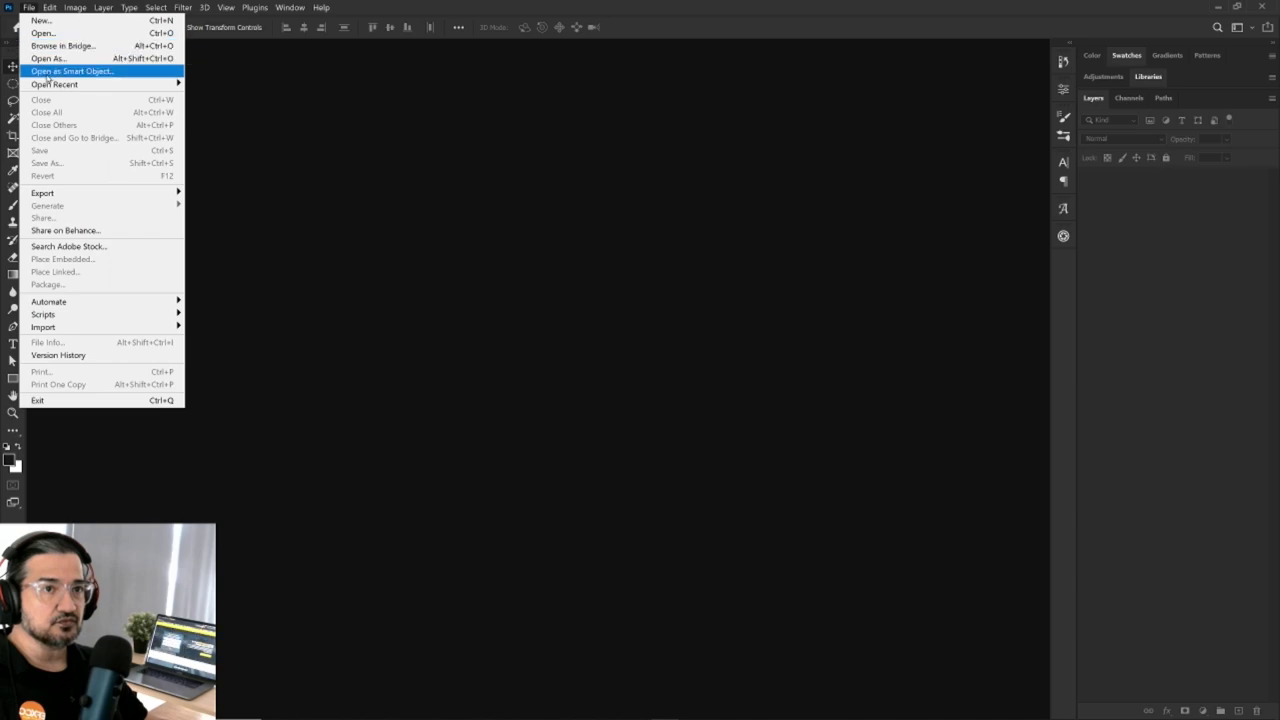
left_click(41, 34)
left_click_drag(443, 23, 672, 195)
scroll(330, 290, "up", 3)
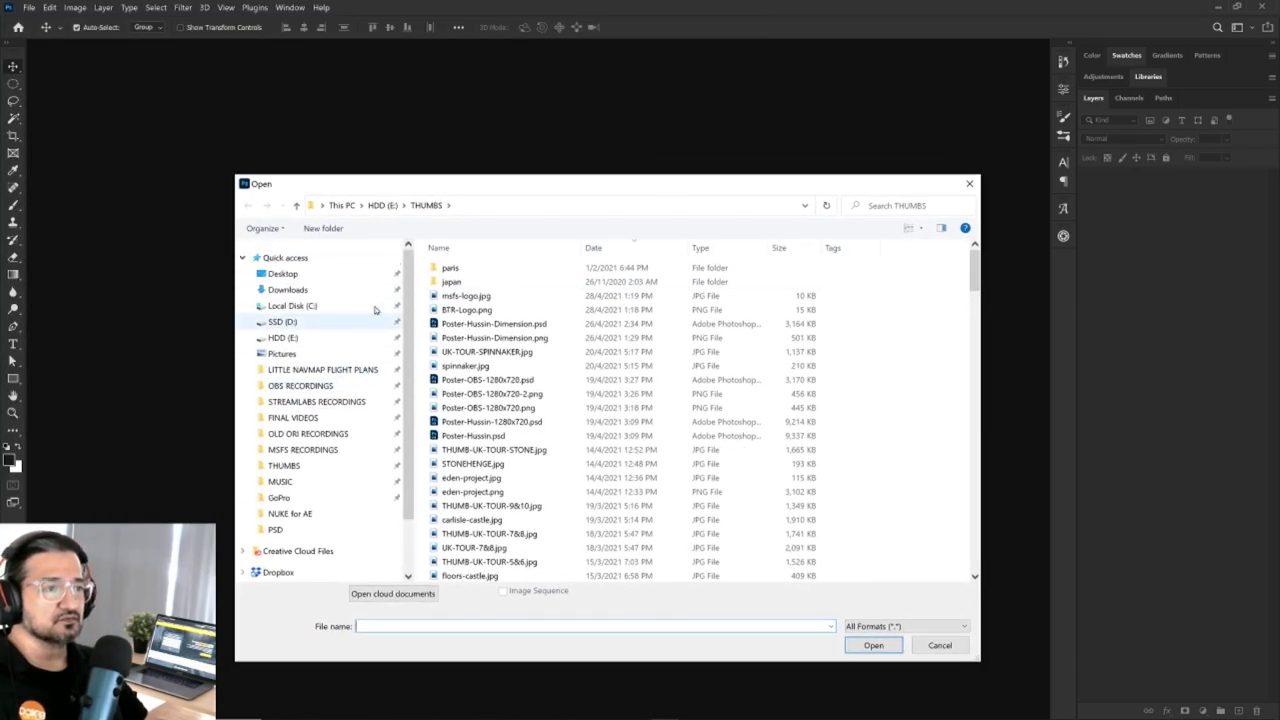
left_click(336, 262)
left_click(329, 276)
double_click(531, 274)
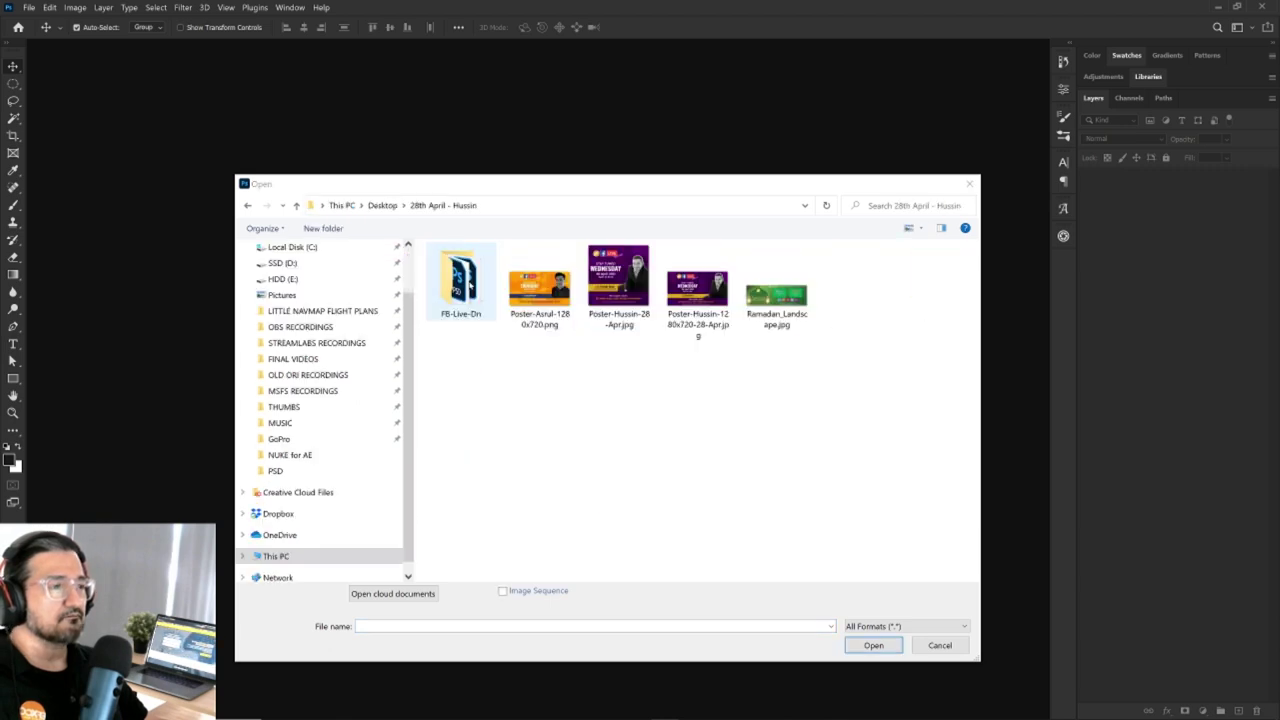
double_click(460, 280)
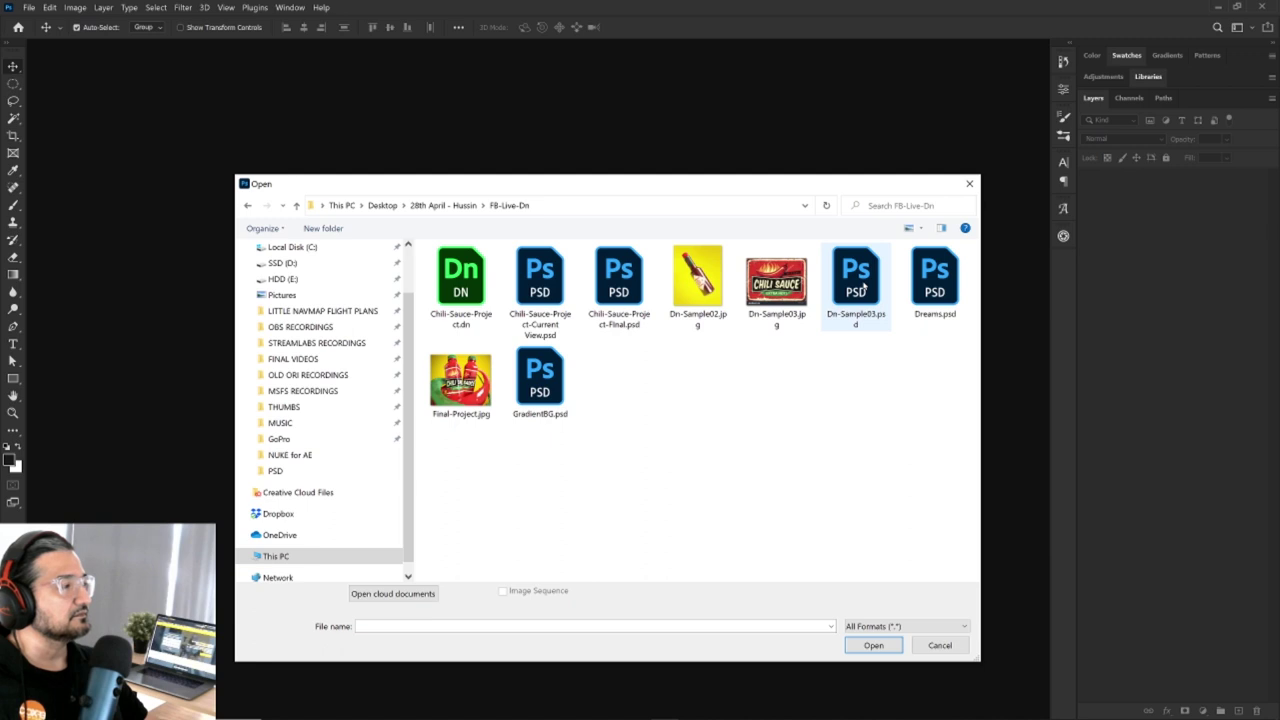
Open Chili-Sauce-Project-Current View.psd from the project folder.
left_click(863, 287)
left_click(929, 281)
left_click(860, 286)
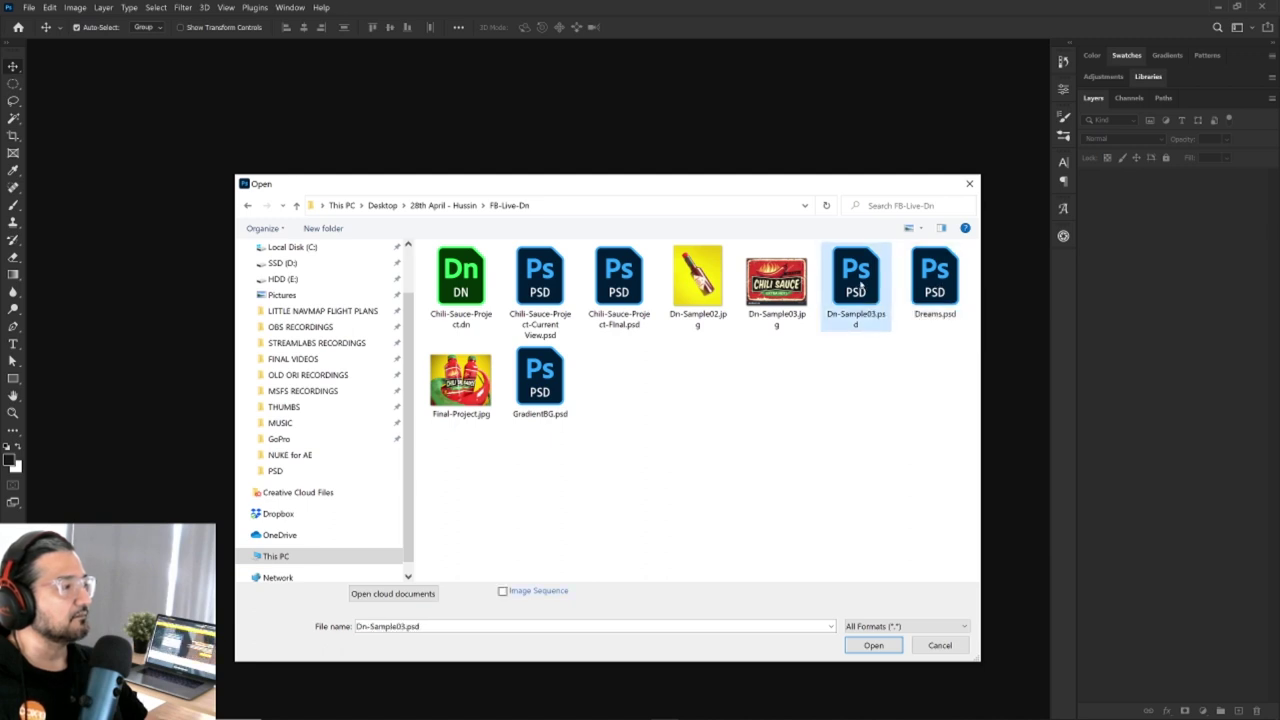
left_click(540, 282)
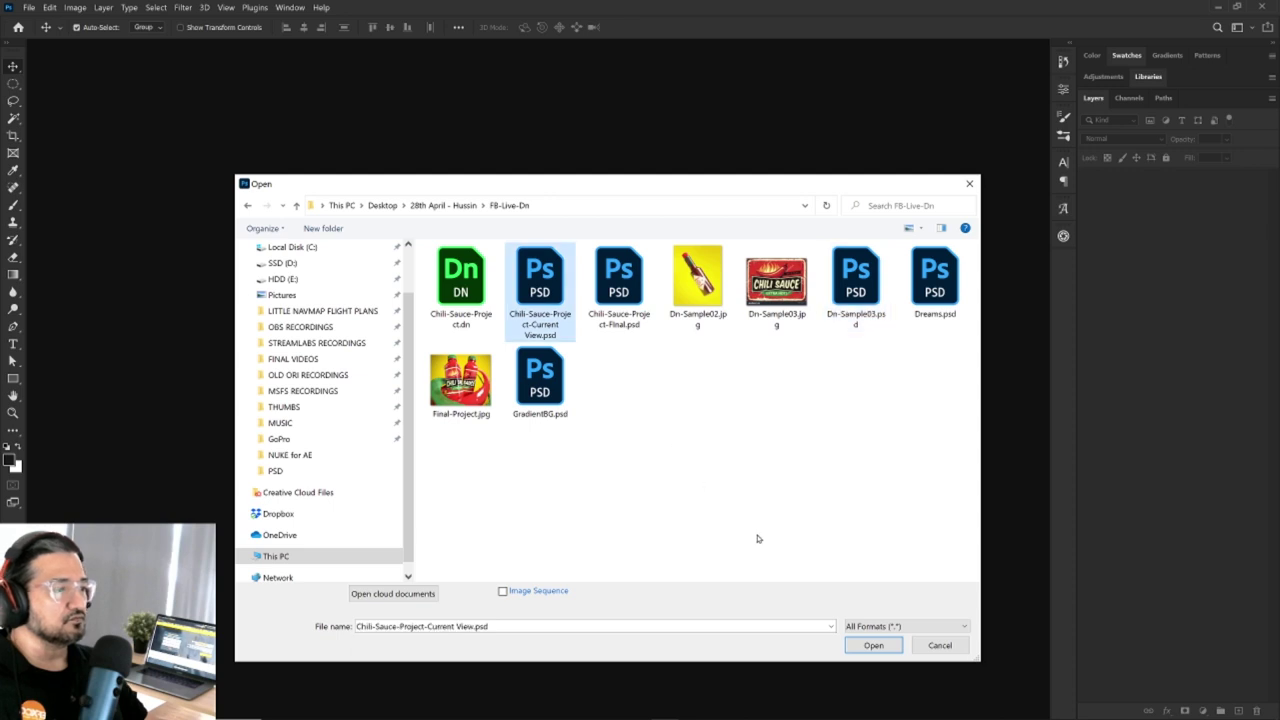
left_click(871, 646)
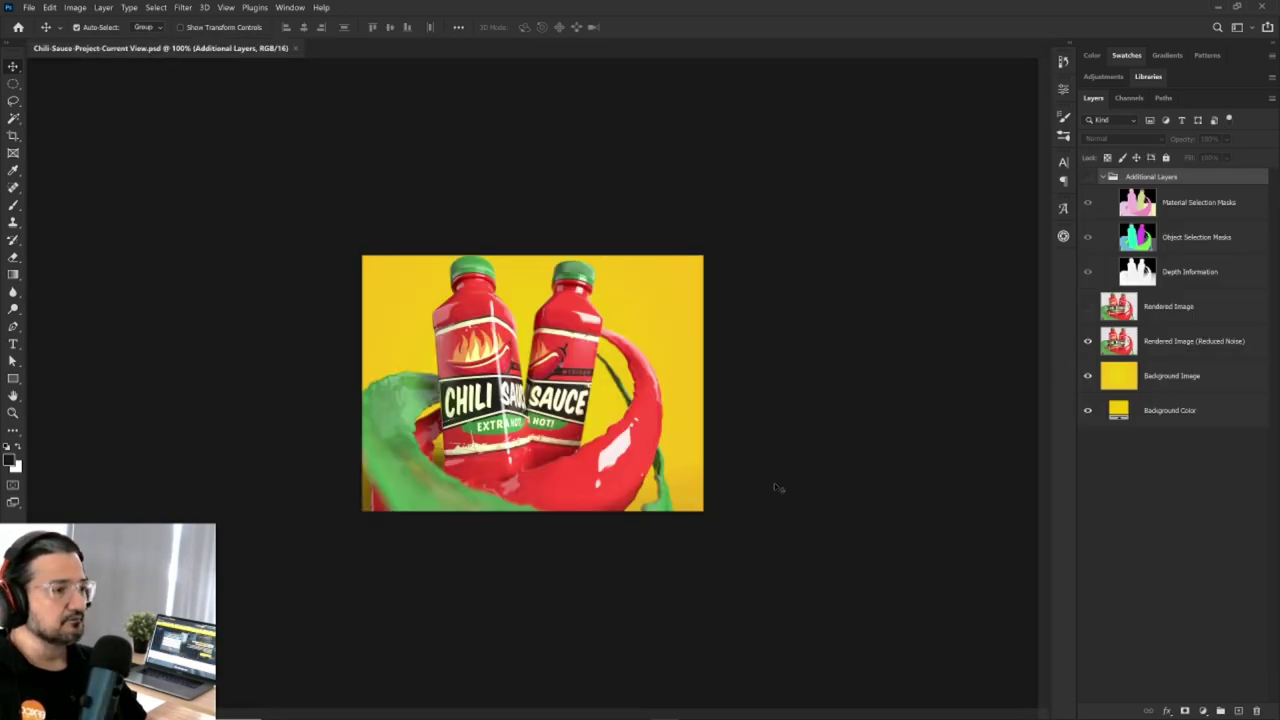
Open the chili sauce label file Dn-Sample03.psd from the same project folder.
left_click(30, 7)
left_click(80, 35)
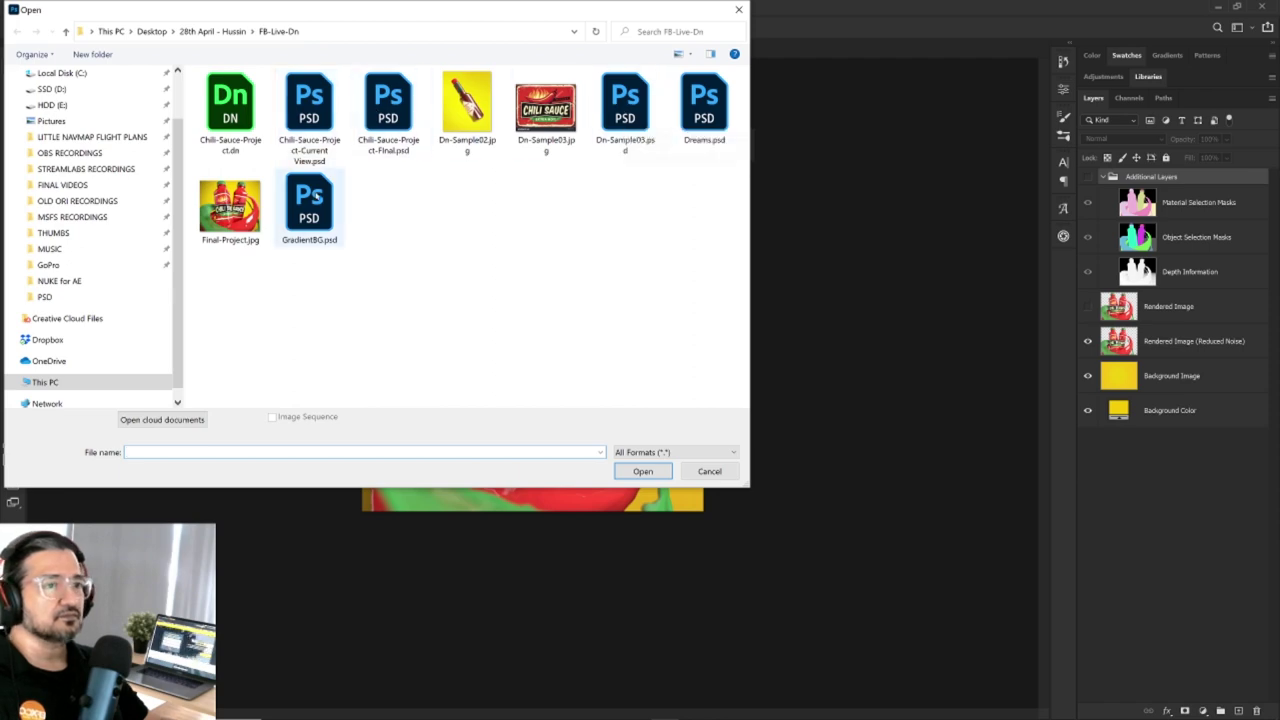
left_click(622, 103)
double_click(622, 103)
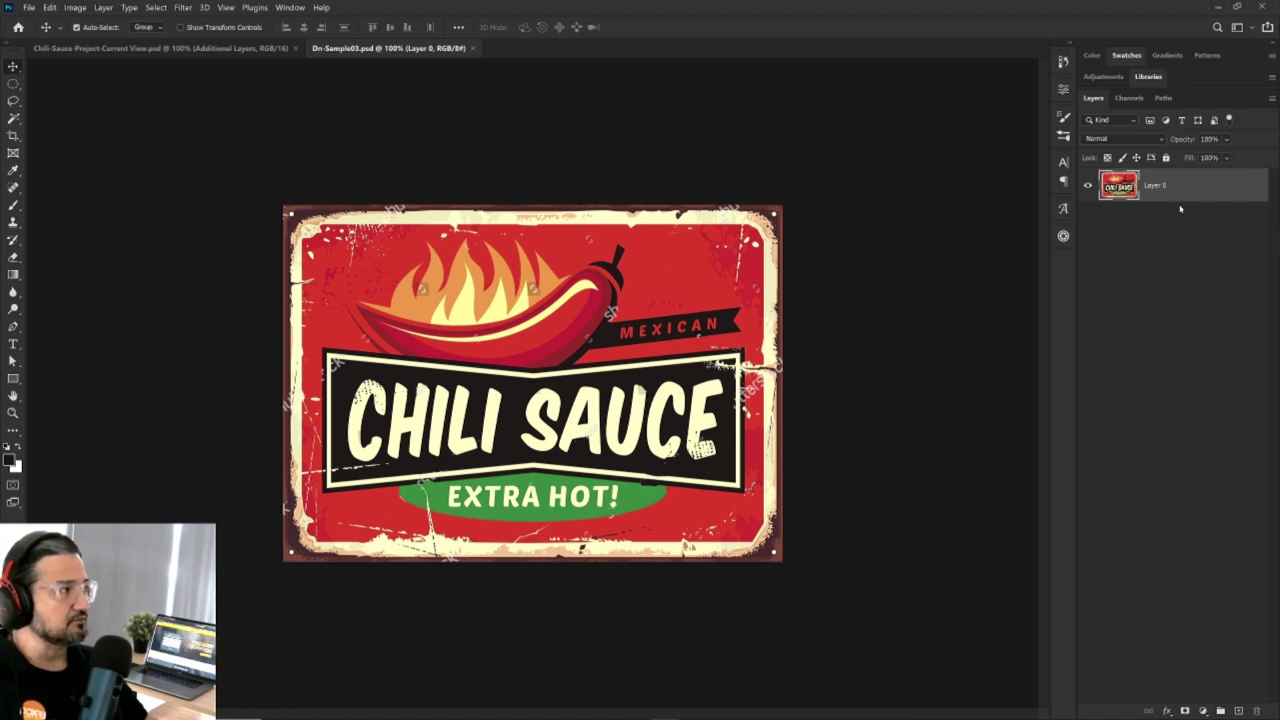
Shift the chili sauce label layer, undo the move, and switch back to Adobe Dimension.
mouse_move(556, 412)
left_mouse_down()
mouse_move(596, 395)
mouse_move(573, 397)
left_mouse_up()
key("ctrl+z")
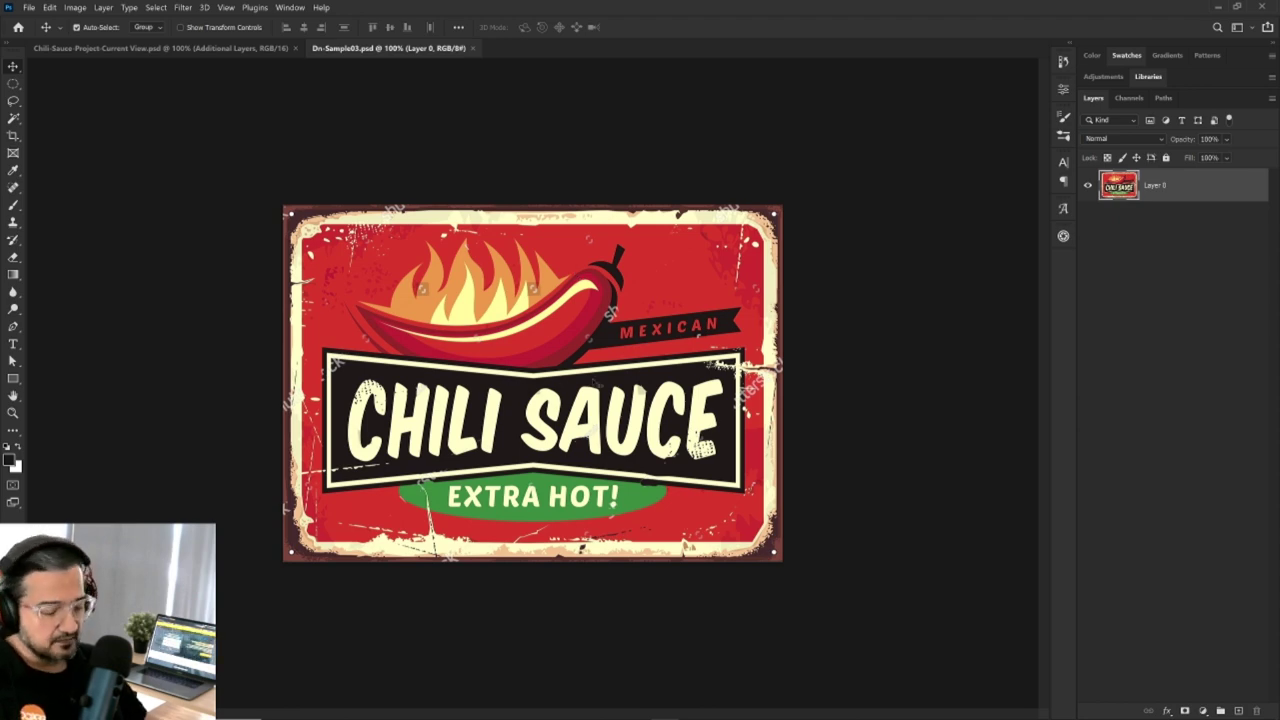
key("alt+Tab")
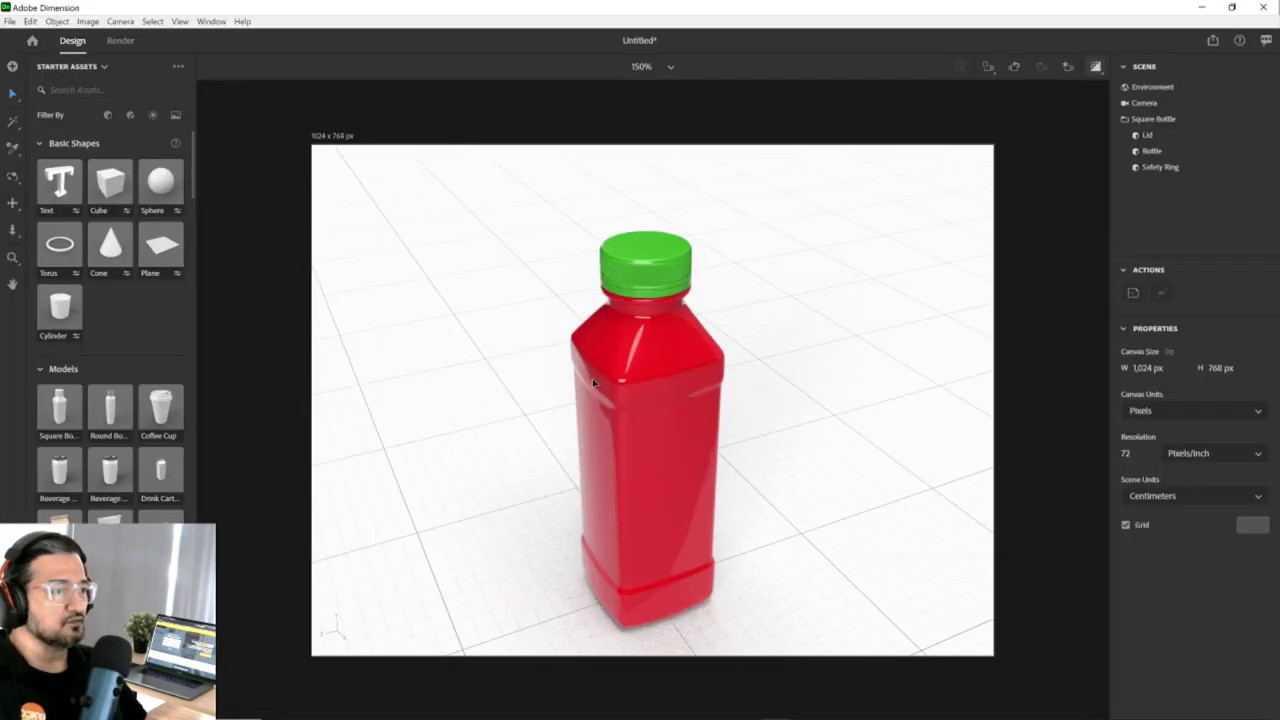
Place Dn-Sample03.psd from the FB-Live-Dn project folder on the Desktop as a graphic on the Bottle part.
left_click(656, 422)
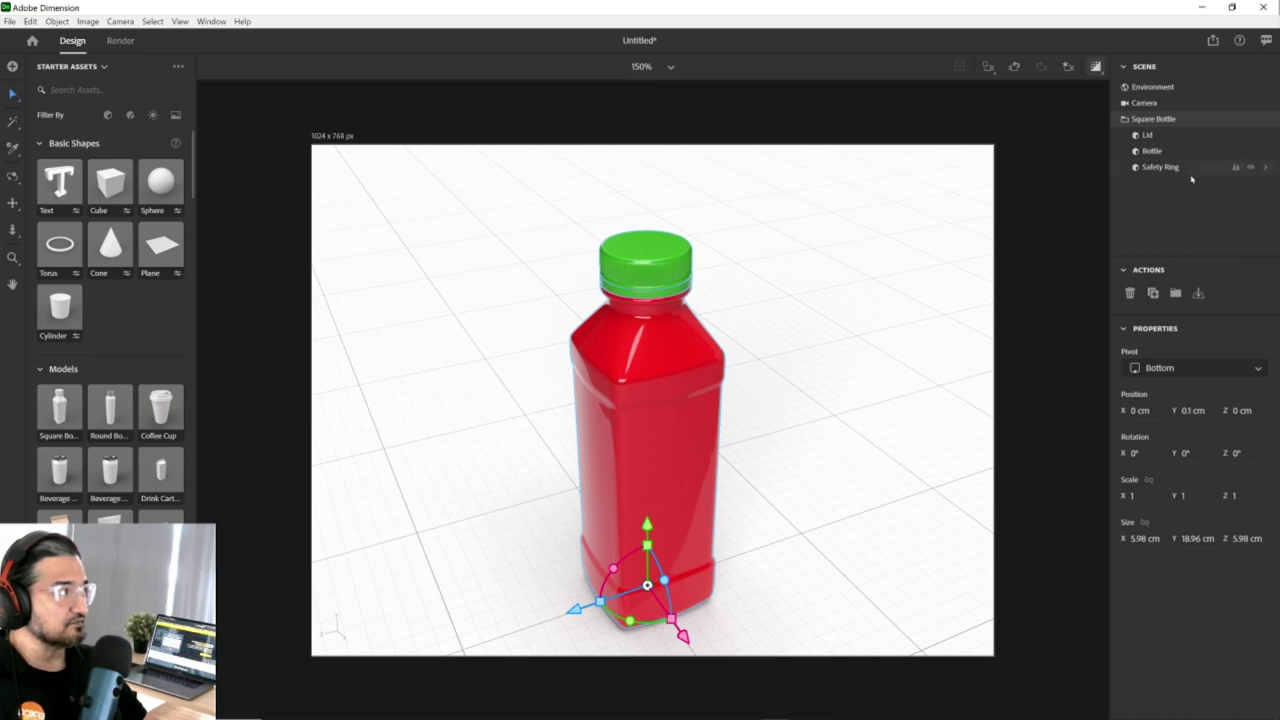
left_click(1164, 151)
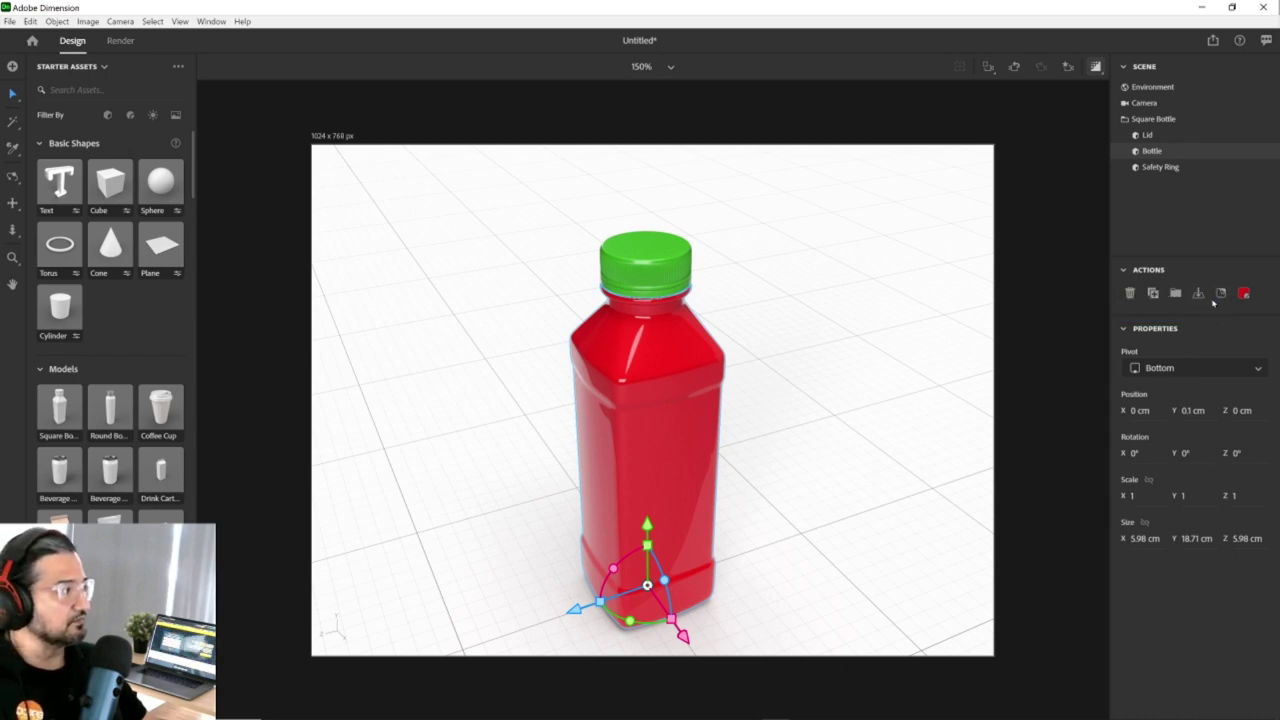
left_click(1221, 294)
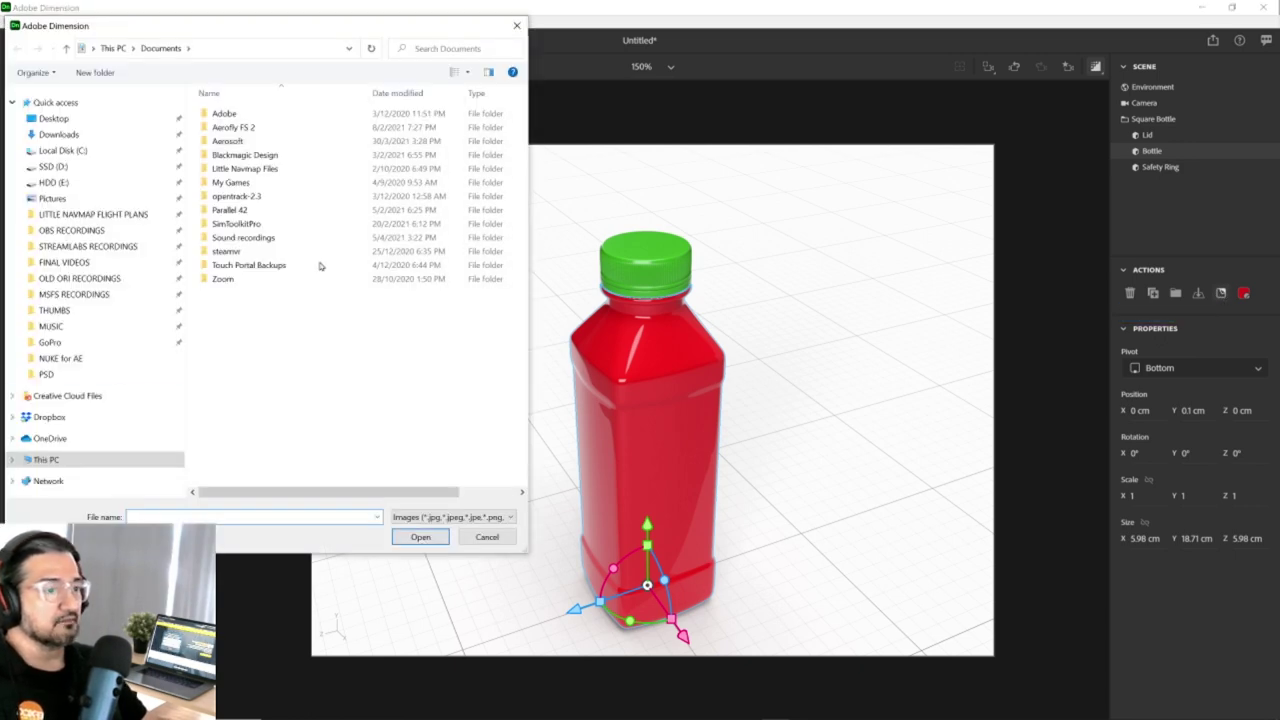
left_click_drag(386, 26, 683, 120)
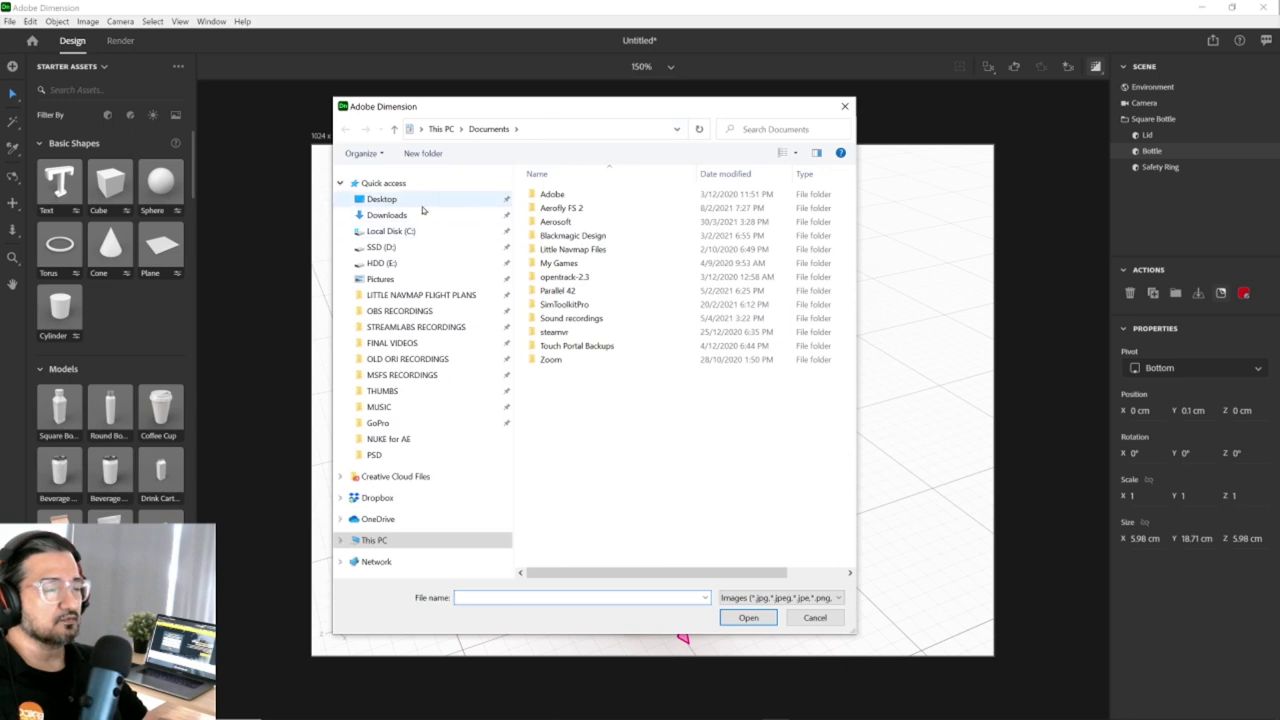
left_click(381, 199)
double_click(562, 200)
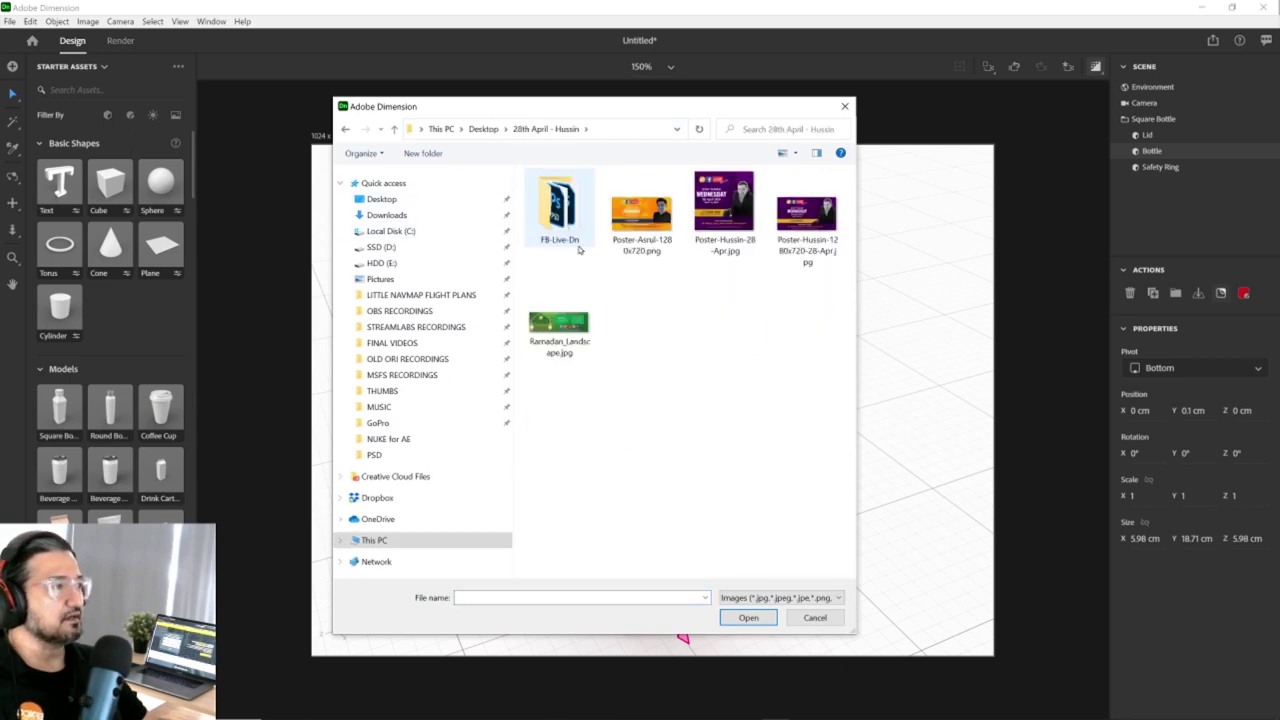
double_click(558, 212)
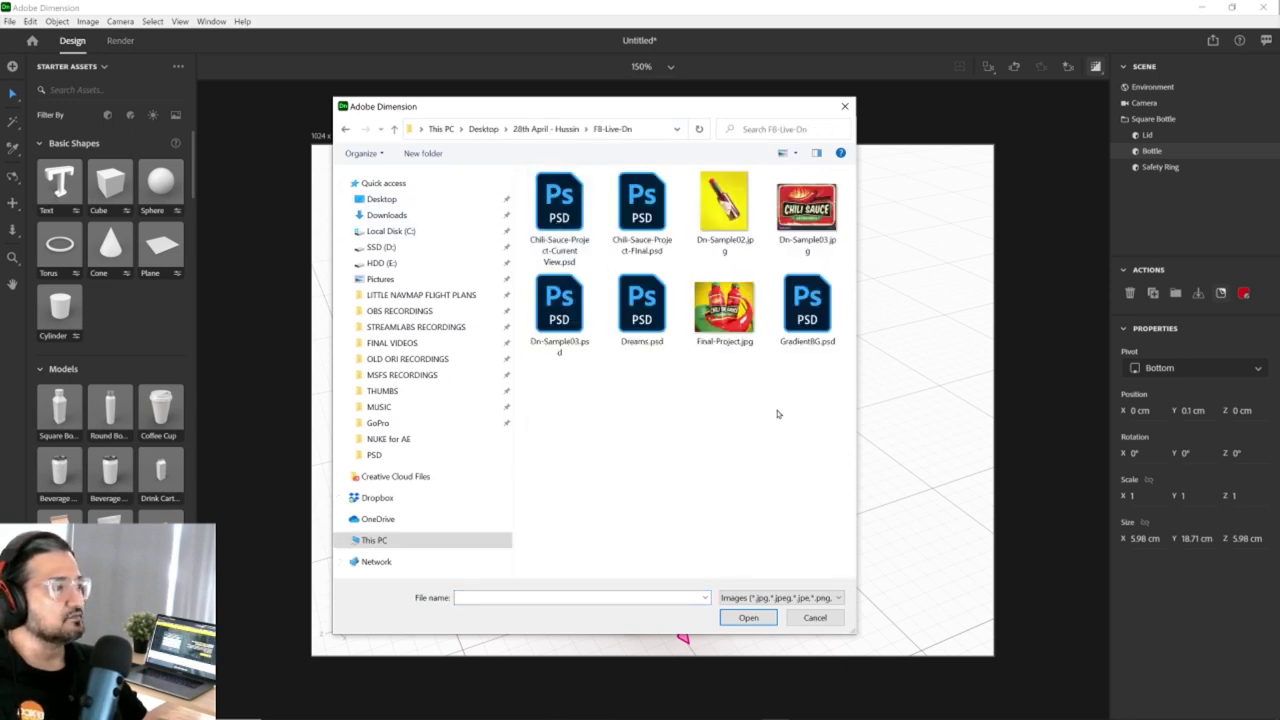
left_click(641, 305)
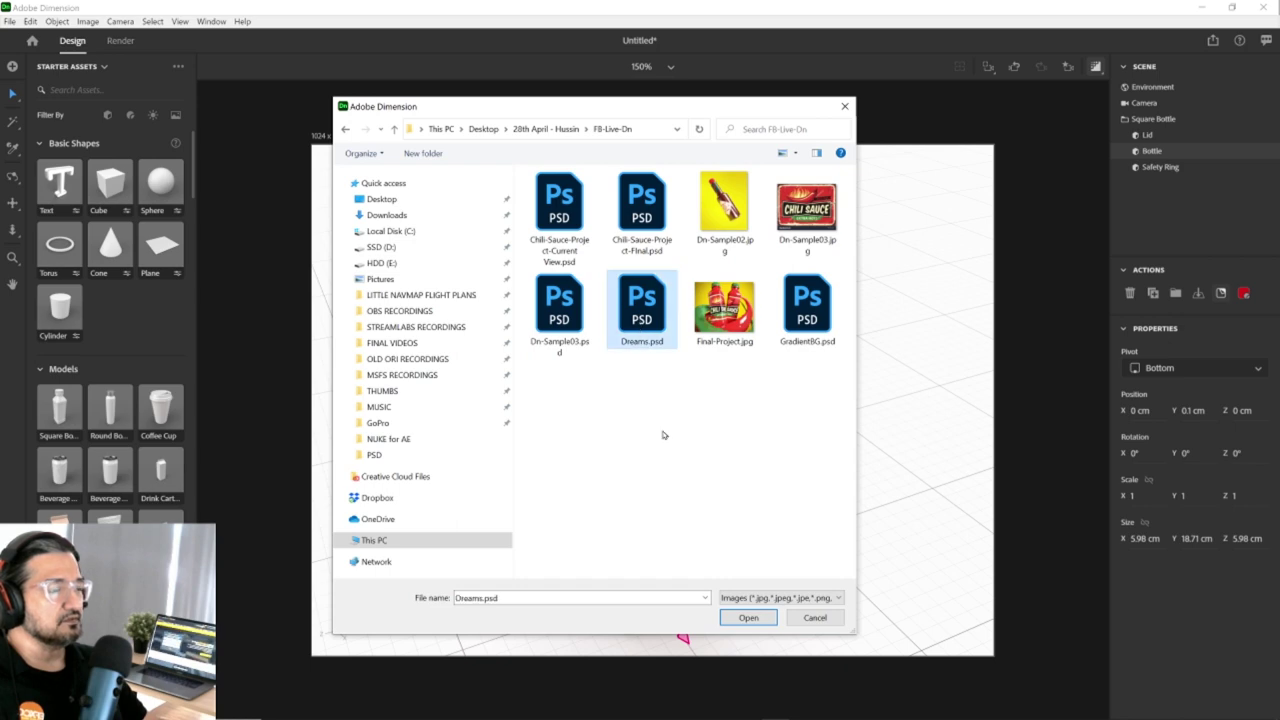
left_click(559, 308)
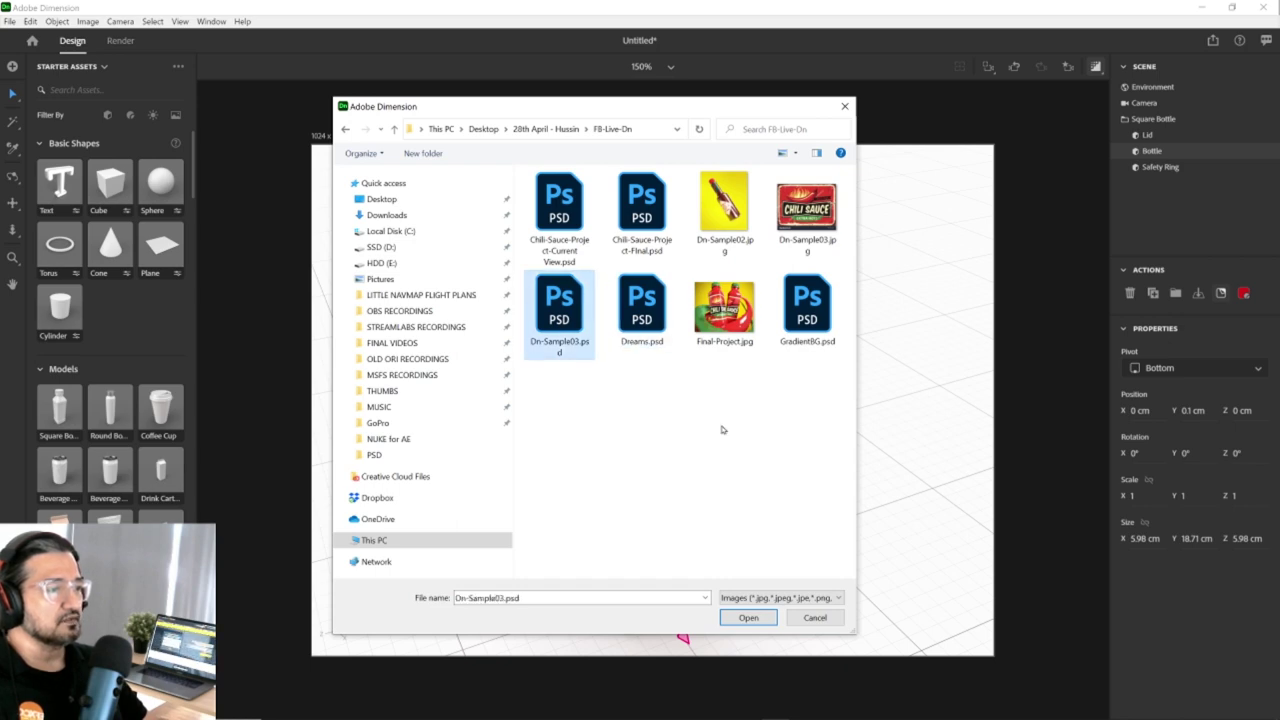
left_click(765, 616)
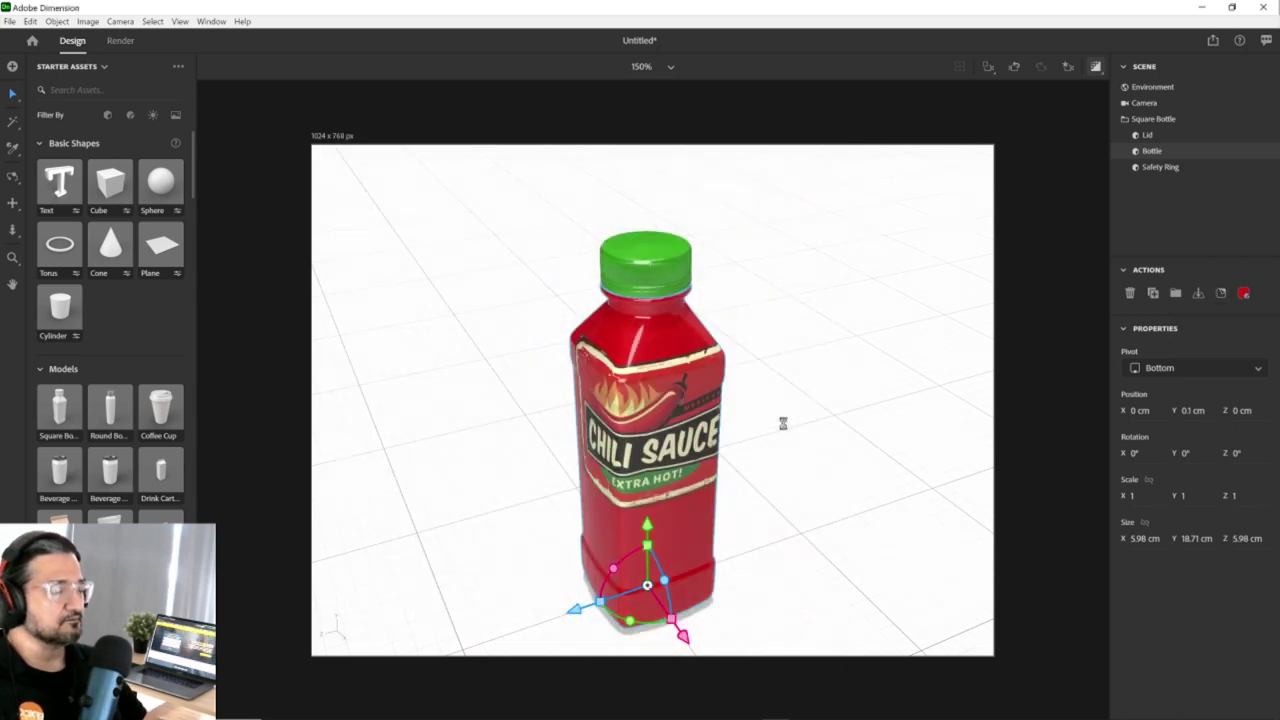
Stretch the chili sauce decal to a scale of about 12.1% by 14.1% and reposition it across the bottle's front corner.
left_click_drag(758, 447, 650, 490)
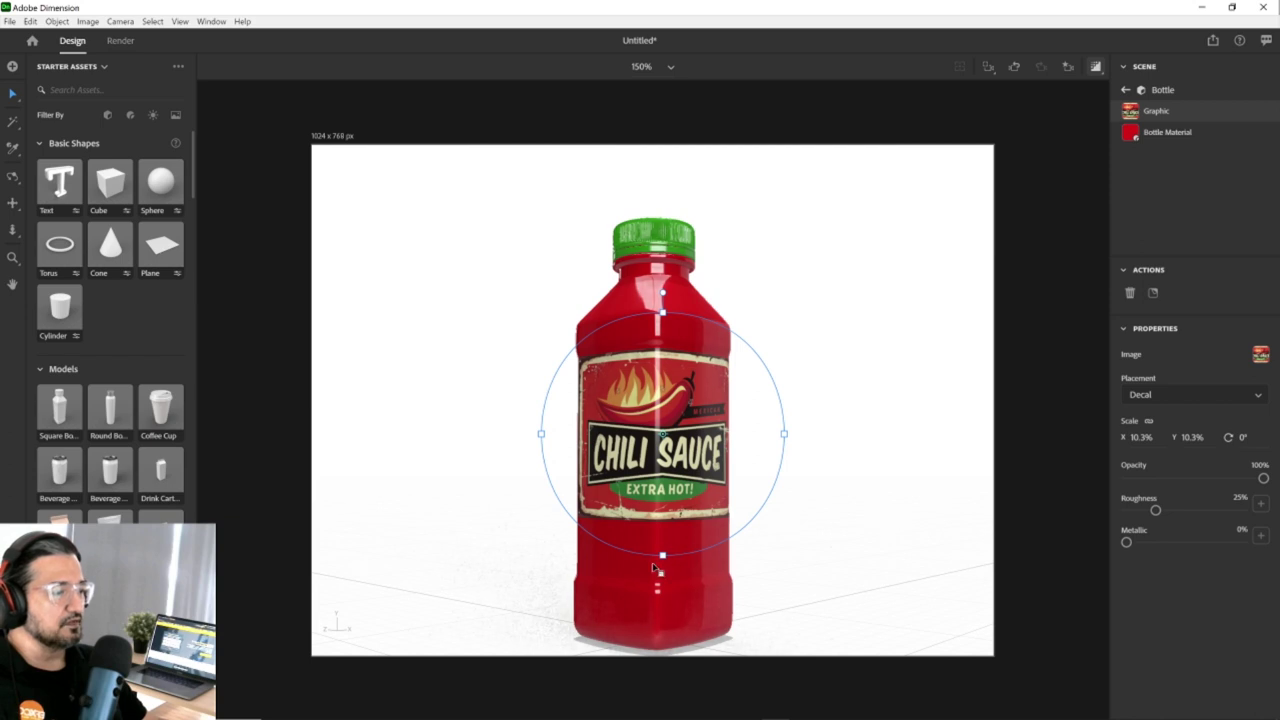
left_click_drag(663, 560, 660, 590)
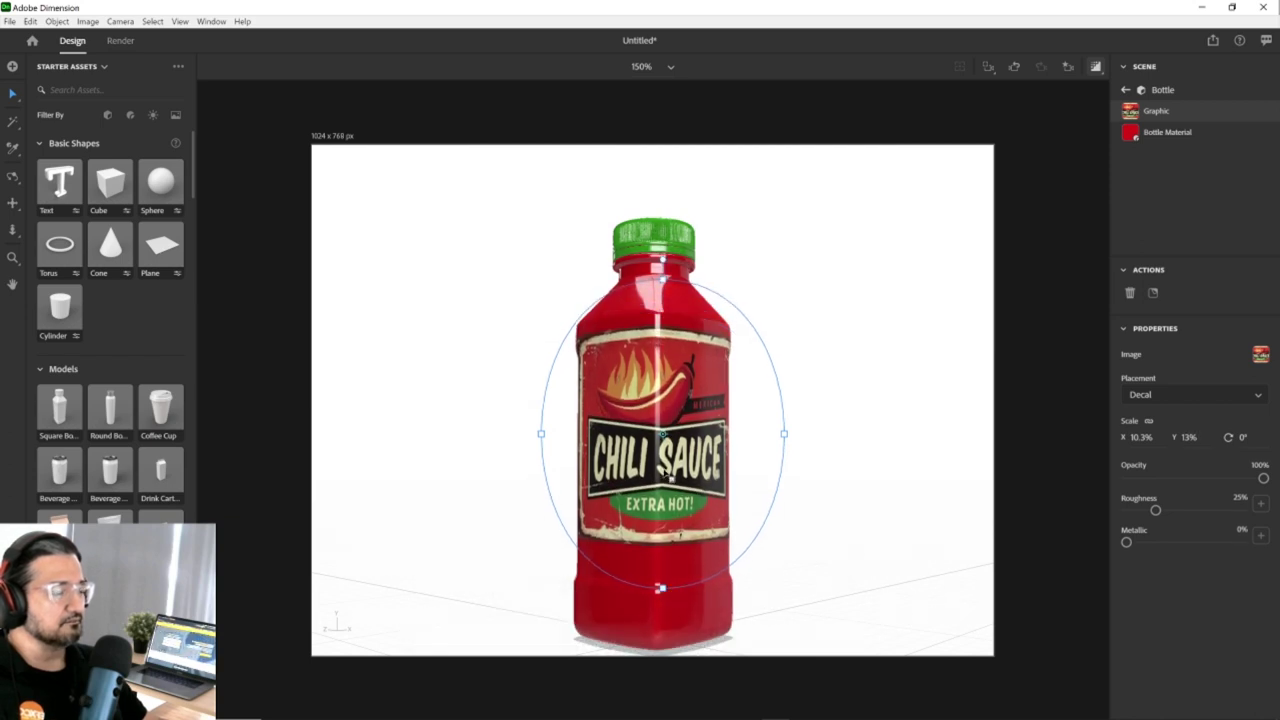
left_click_drag(789, 457, 827, 461)
left_click_drag(733, 474, 733, 486)
left_click_drag(827, 467, 809, 467)
left_click_drag(650, 513, 642, 516)
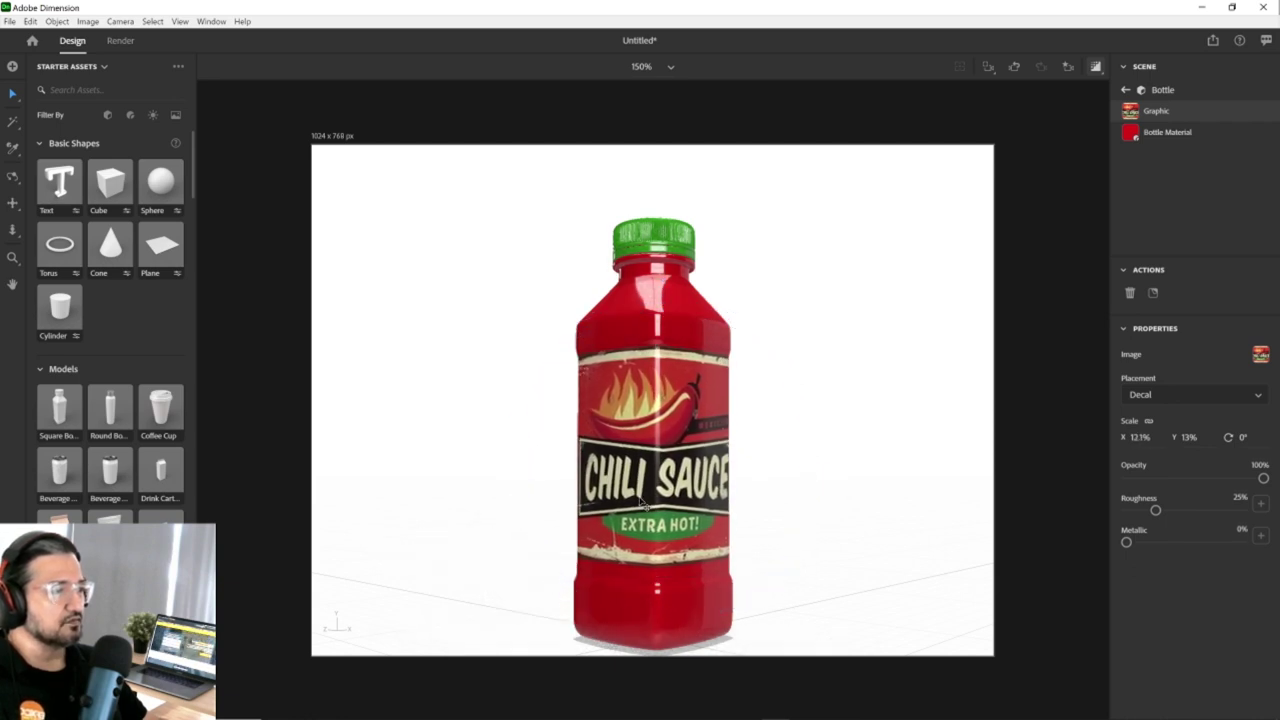
left_click_drag(655, 638, 667, 610)
left_click_drag(654, 487, 655, 492)
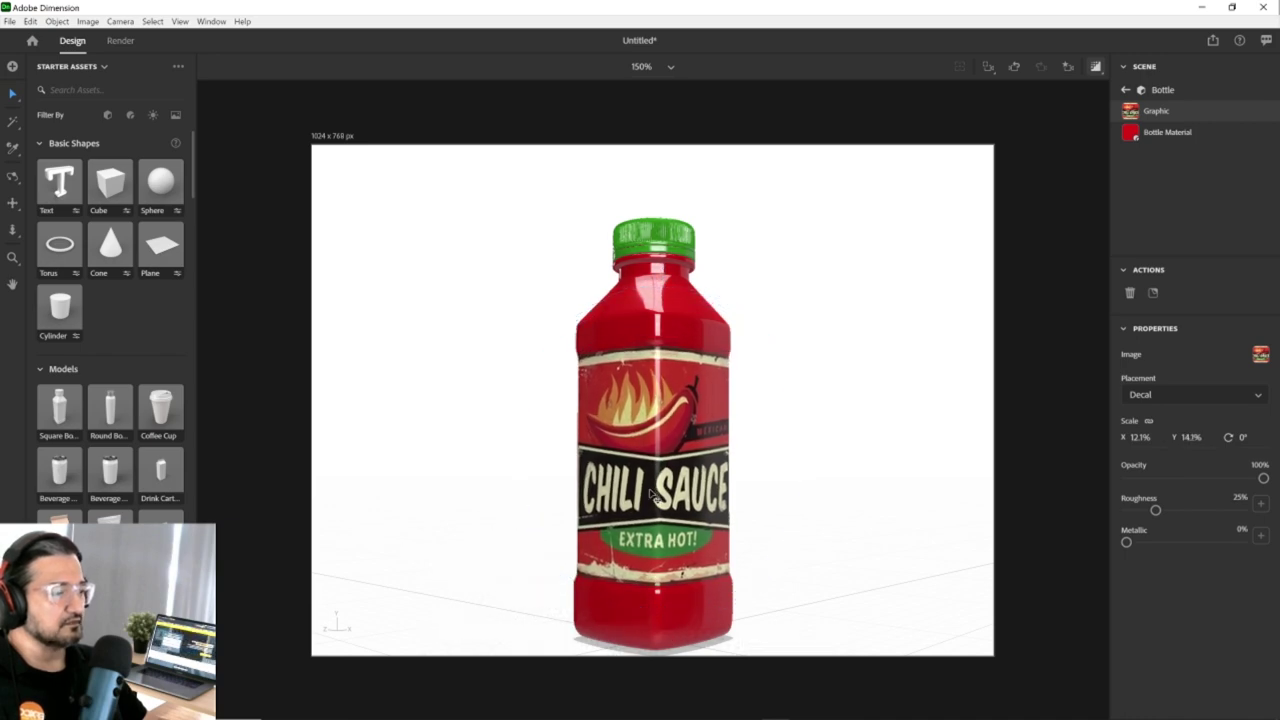
Inspect the label around the bottle and adjust the decal's scale to about 12.5% in X and 13.5% in Y.
right_click_drag(486, 371, 712, 444)
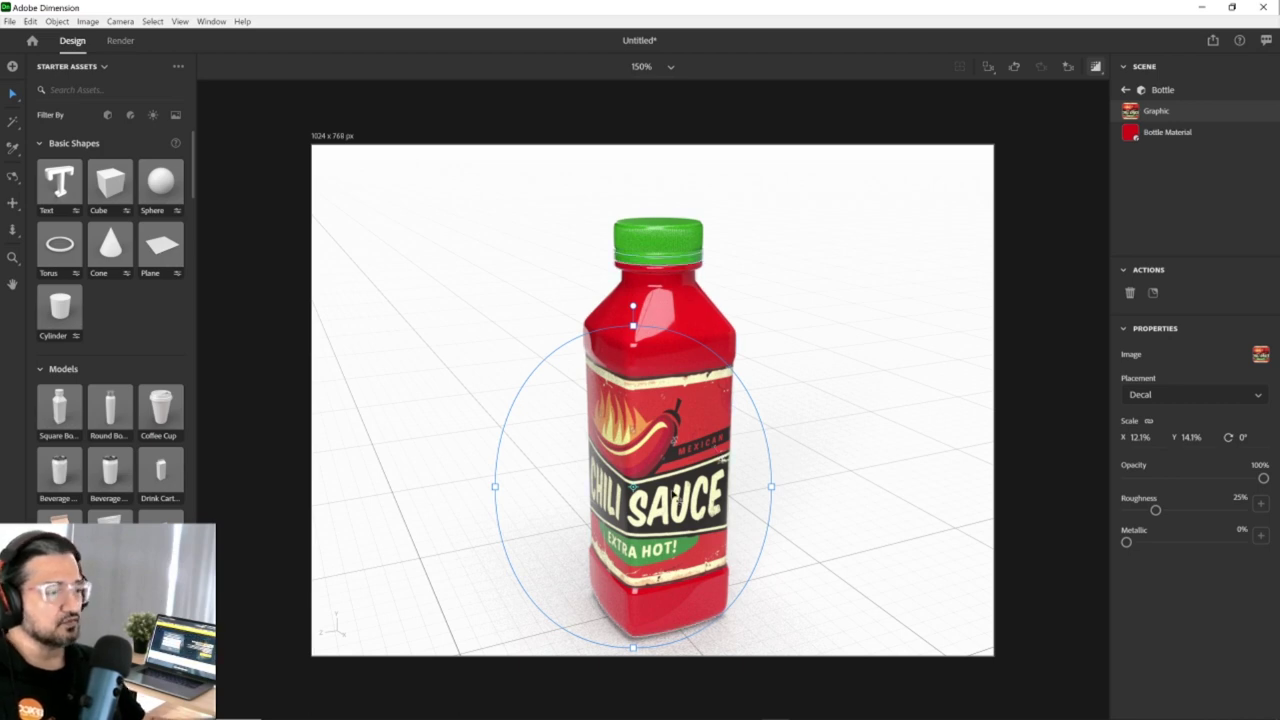
middle_click_drag(780, 481, 852, 425)
middle_click_drag(771, 429, 791, 474)
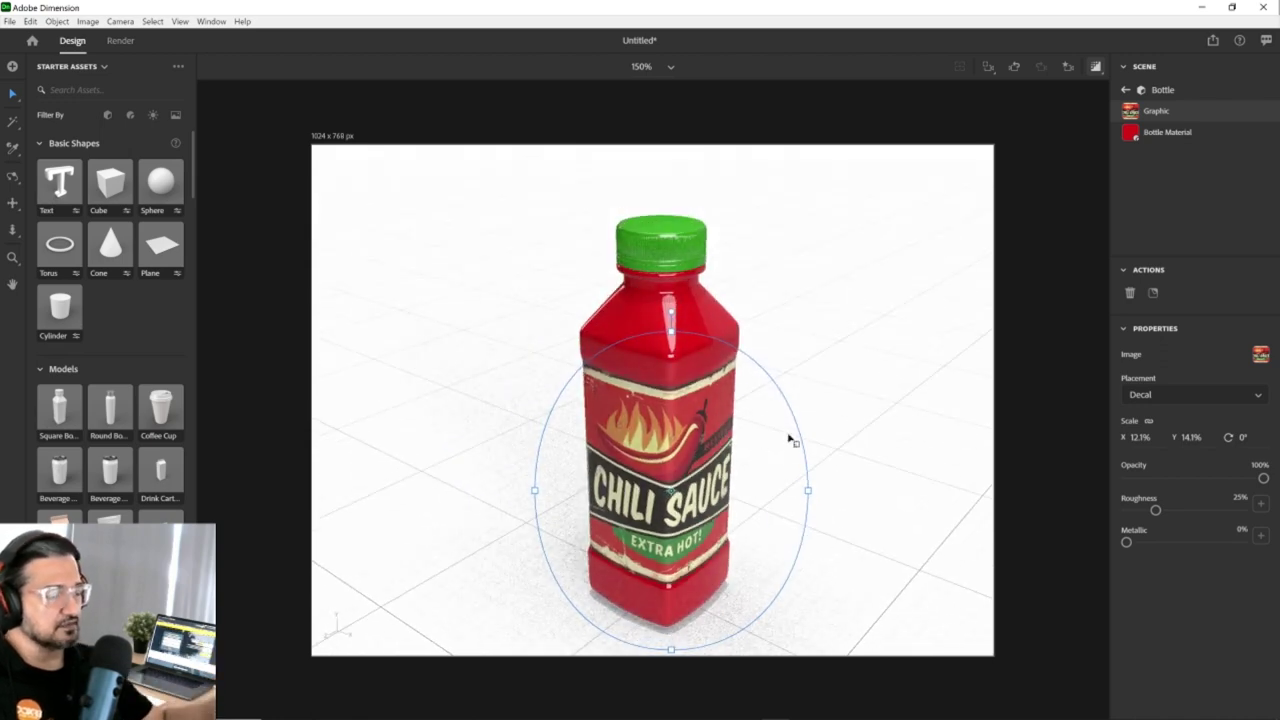
middle_click_drag(823, 463, 600, 405)
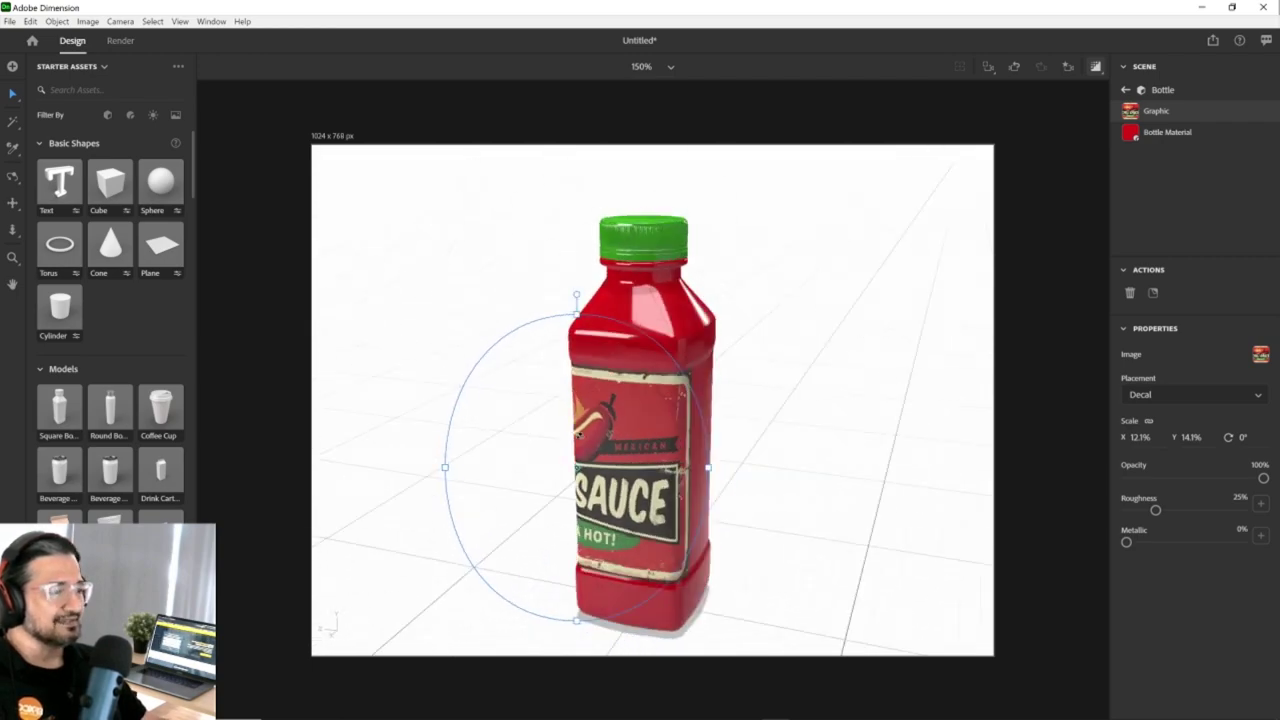
middle_click_drag(766, 449, 794, 503)
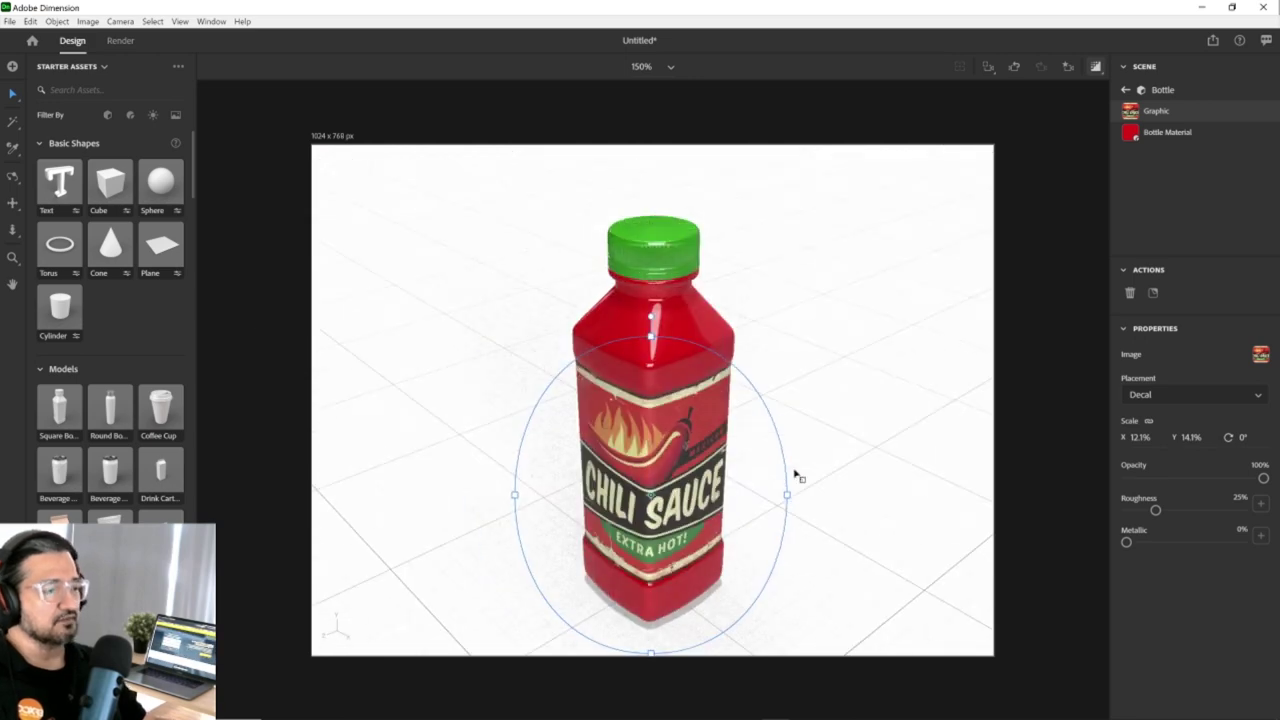
middle_click_drag(754, 497, 752, 469)
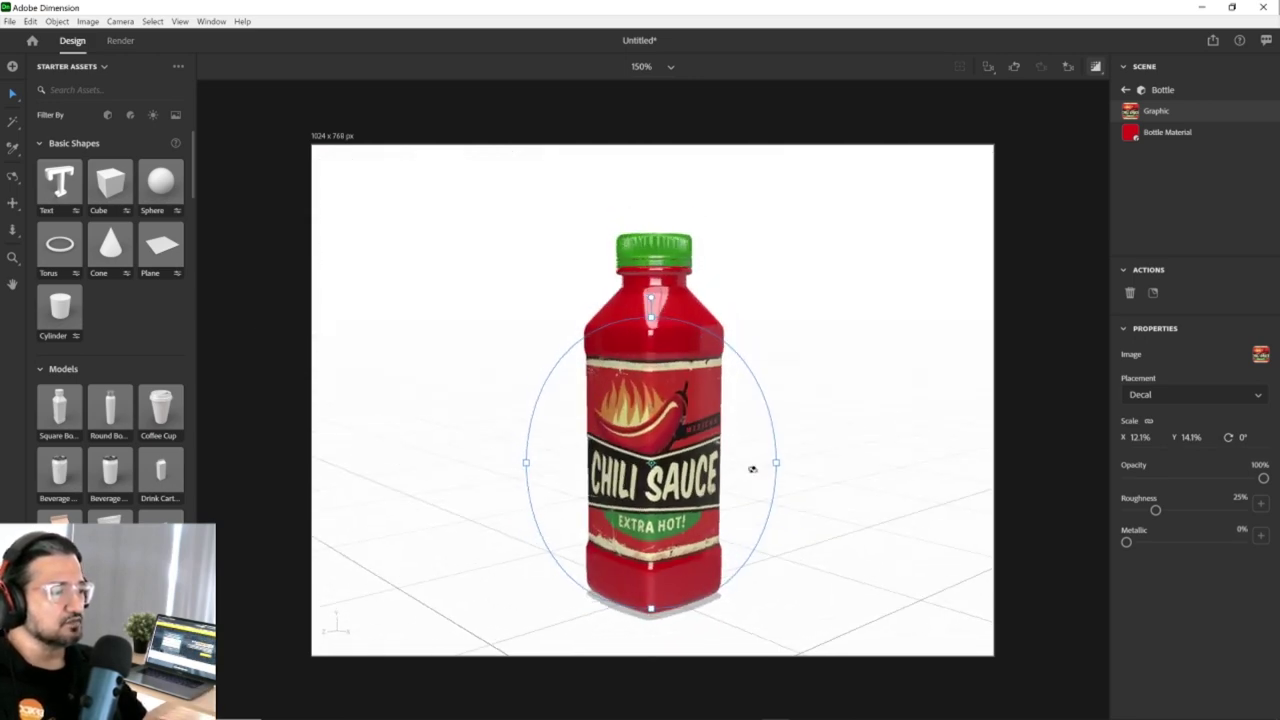
left_click_drag(777, 464, 780, 464)
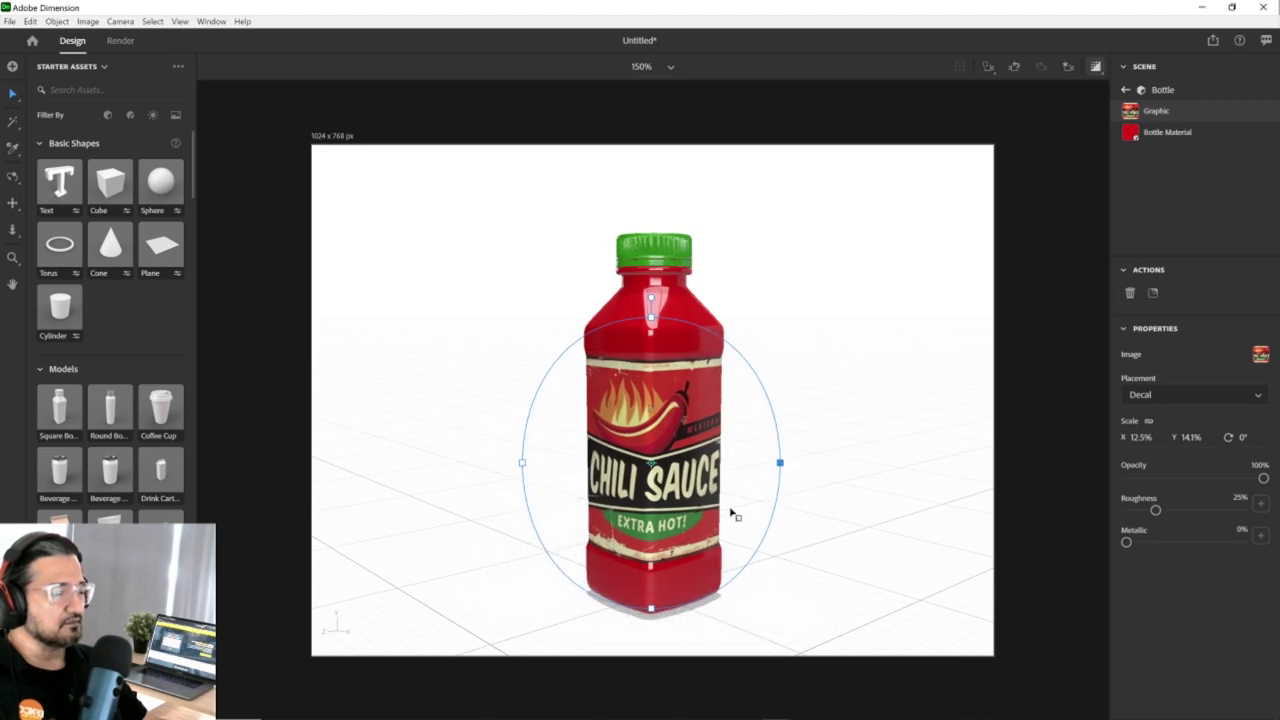
left_click_drag(651, 317, 654, 330)
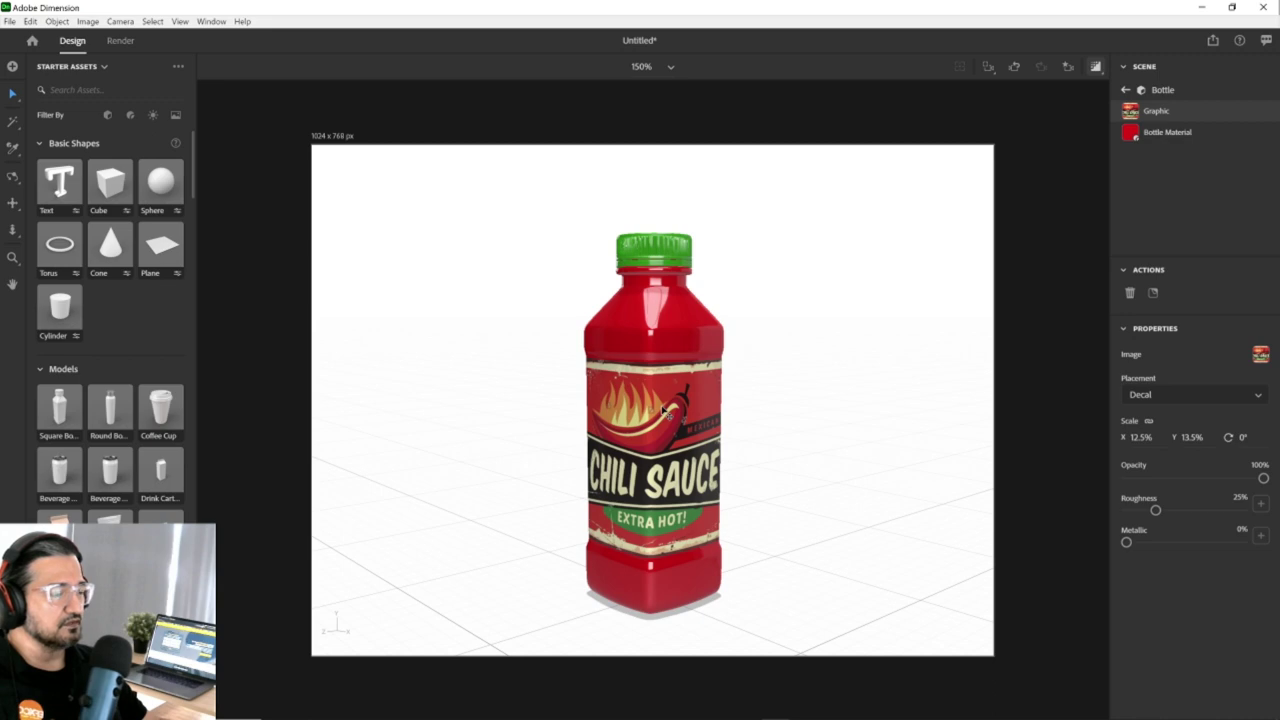
Try the Fill placement for the label graphic with a horizontal repeat of about 1.5, and return the placement to Decal.
mouse_move(786, 351)
middle_mouse_down()
mouse_move(937, 354)
mouse_move(790, 330)
middle_mouse_up()
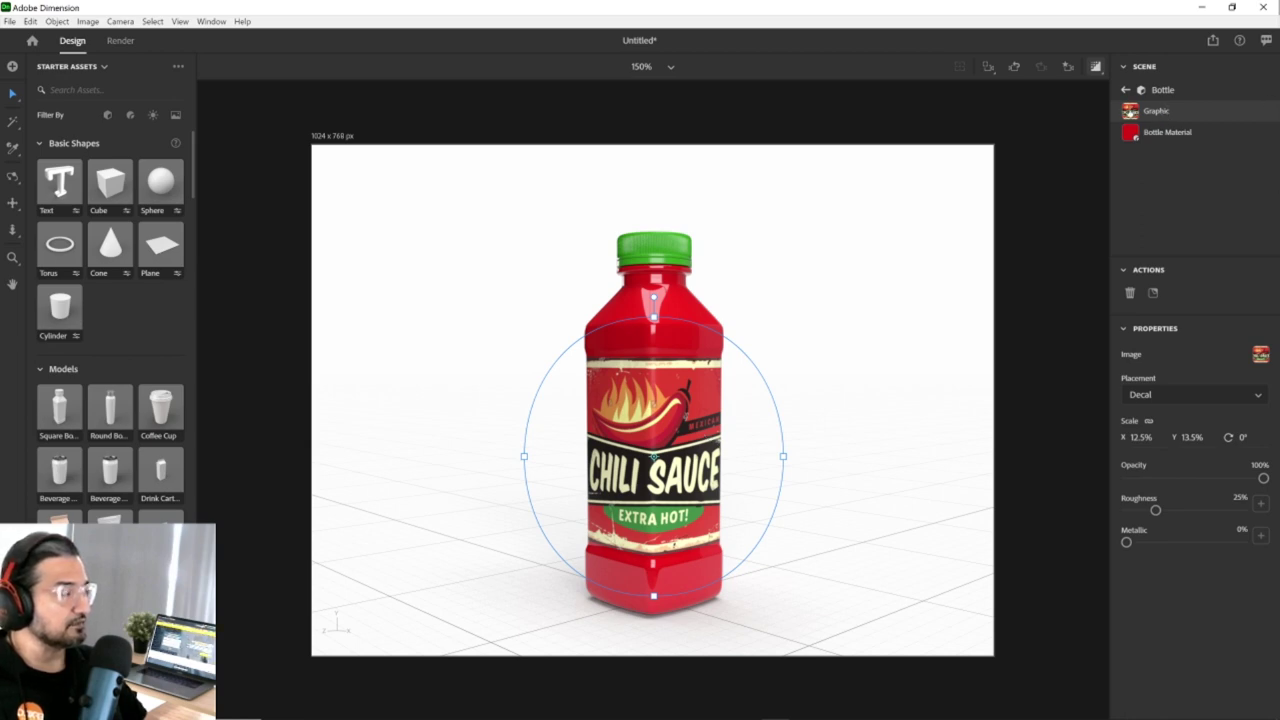
left_click(1174, 395)
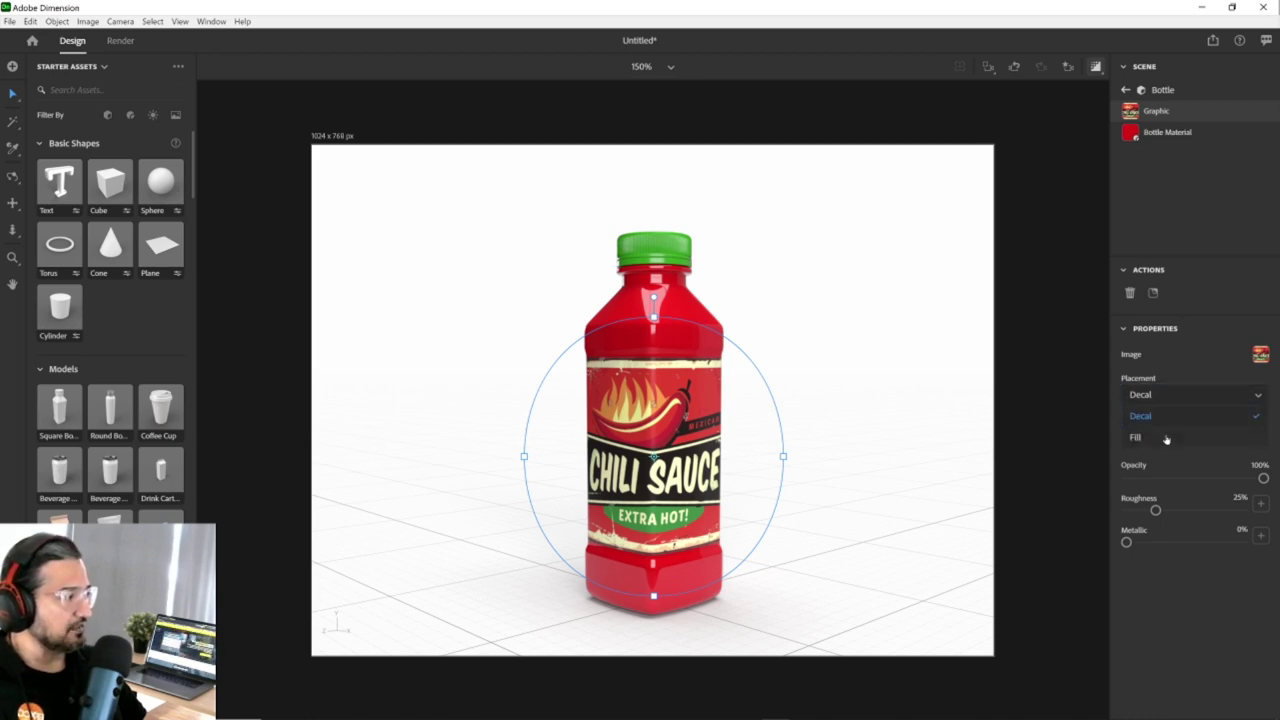
left_click(1162, 437)
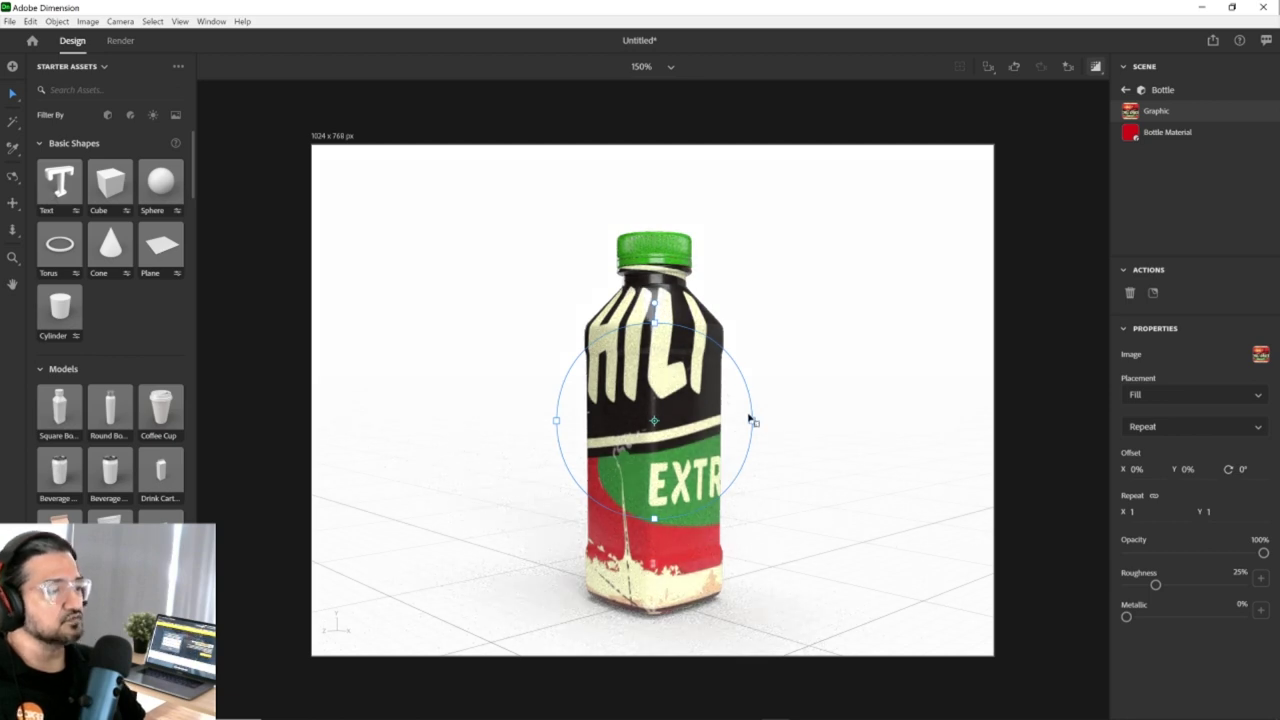
left_click_drag(755, 421, 718, 421)
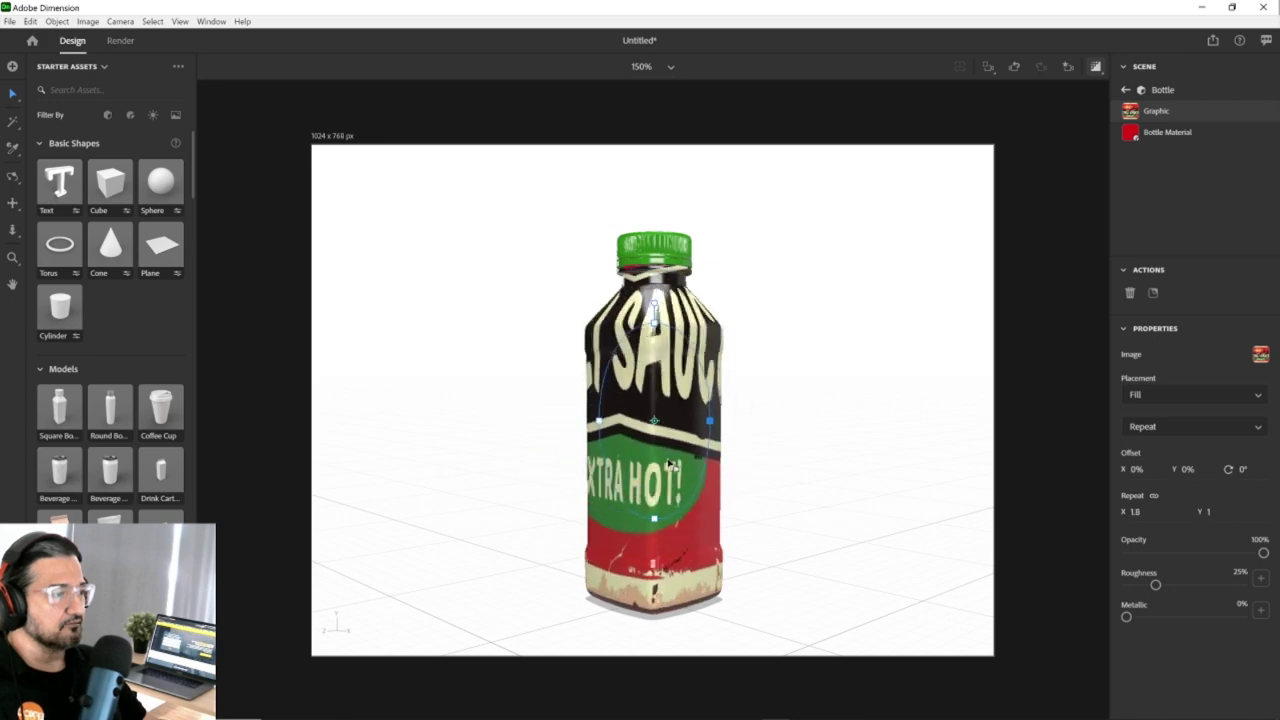
left_click(1157, 397)
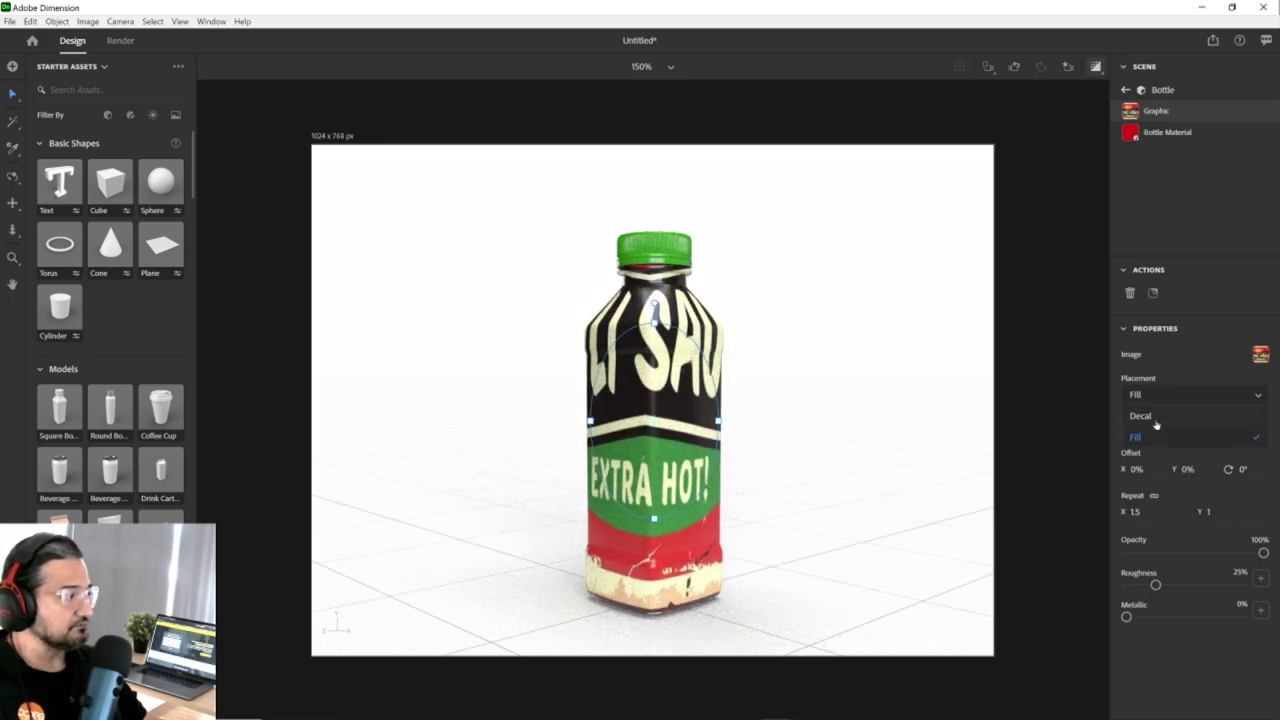
left_click(1141, 416)
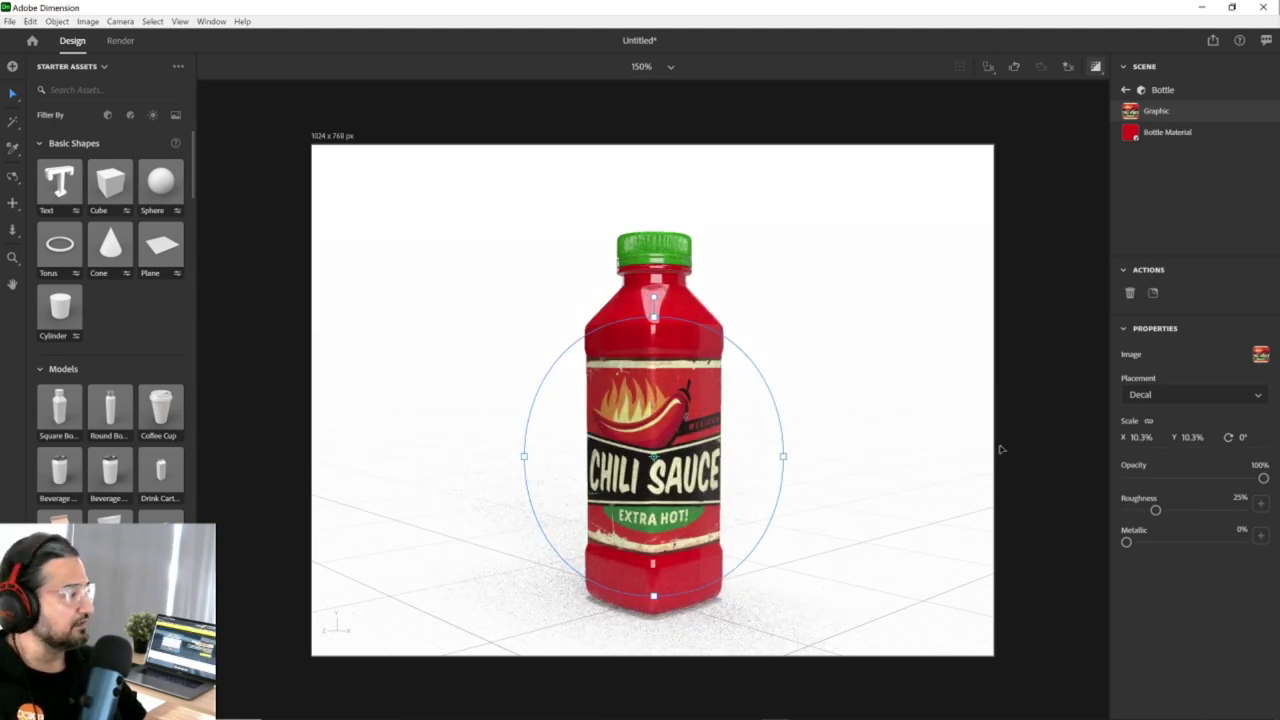
Open the decal's image for editing, add a Hue/Saturation adjustment with hue -40 to Dn-Sample03.psd in Photoshop, and save it.
left_click(1261, 355)
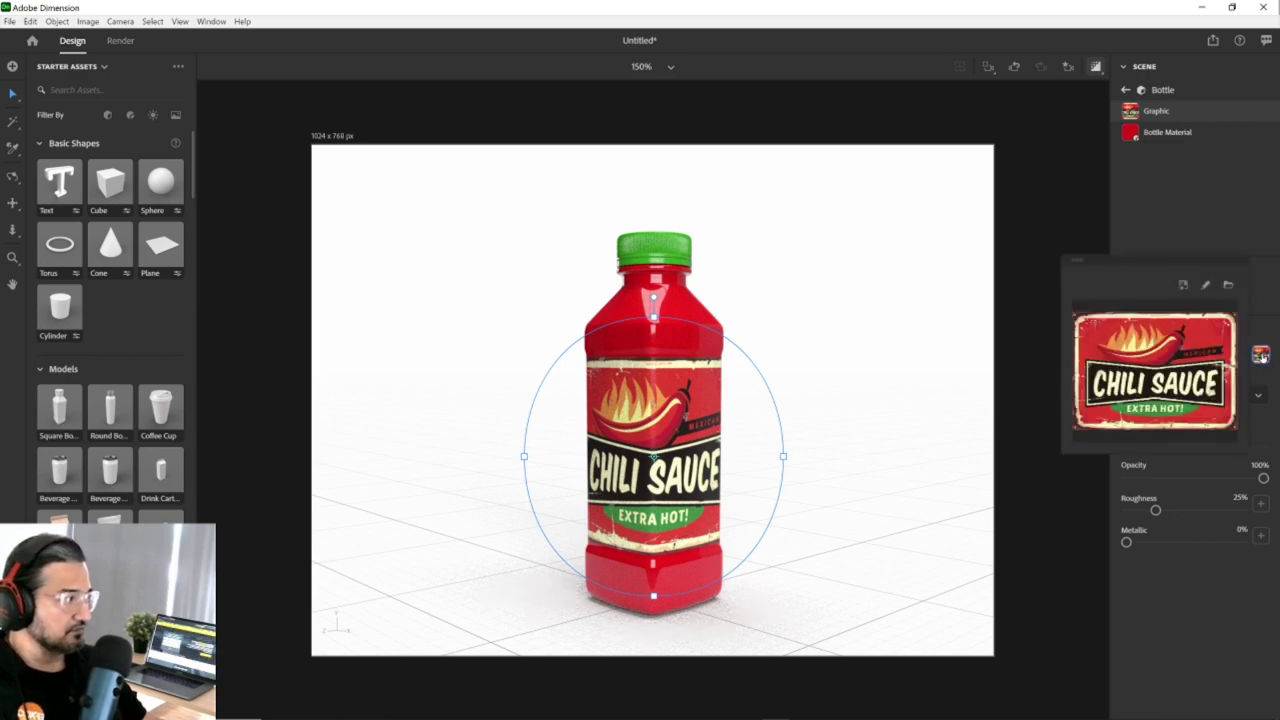
left_click(1205, 287)
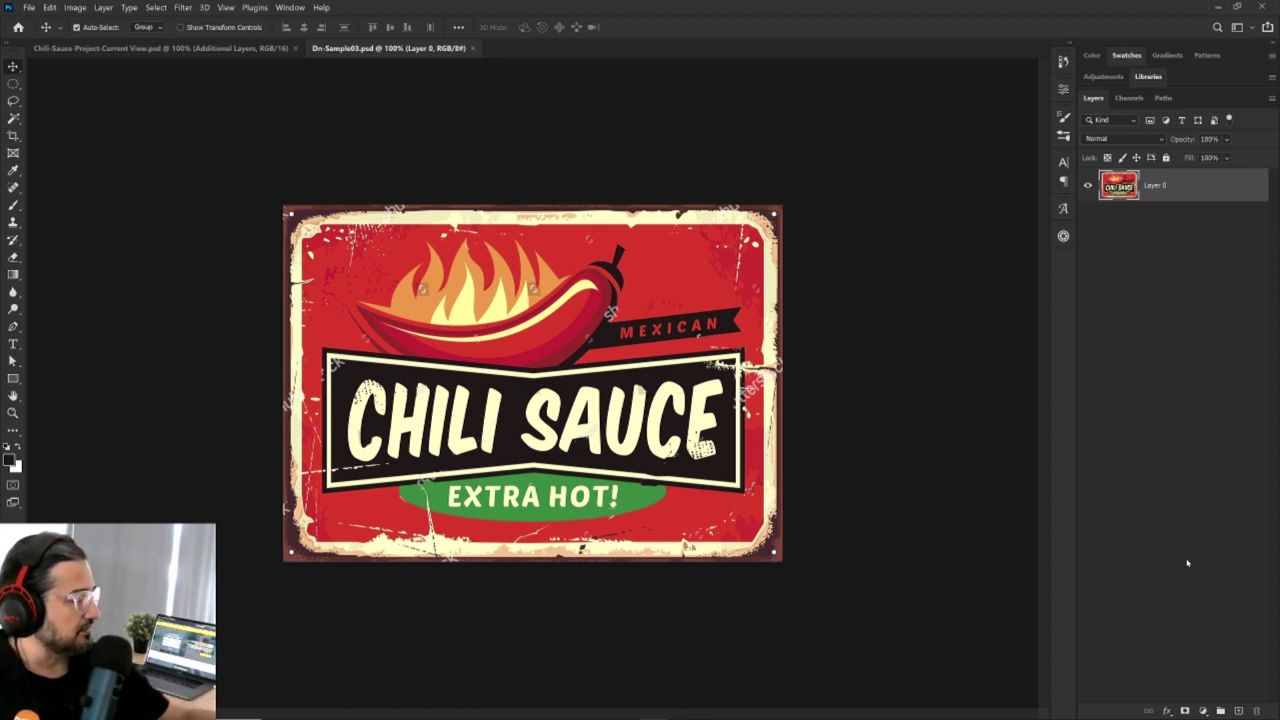
left_click(1203, 711)
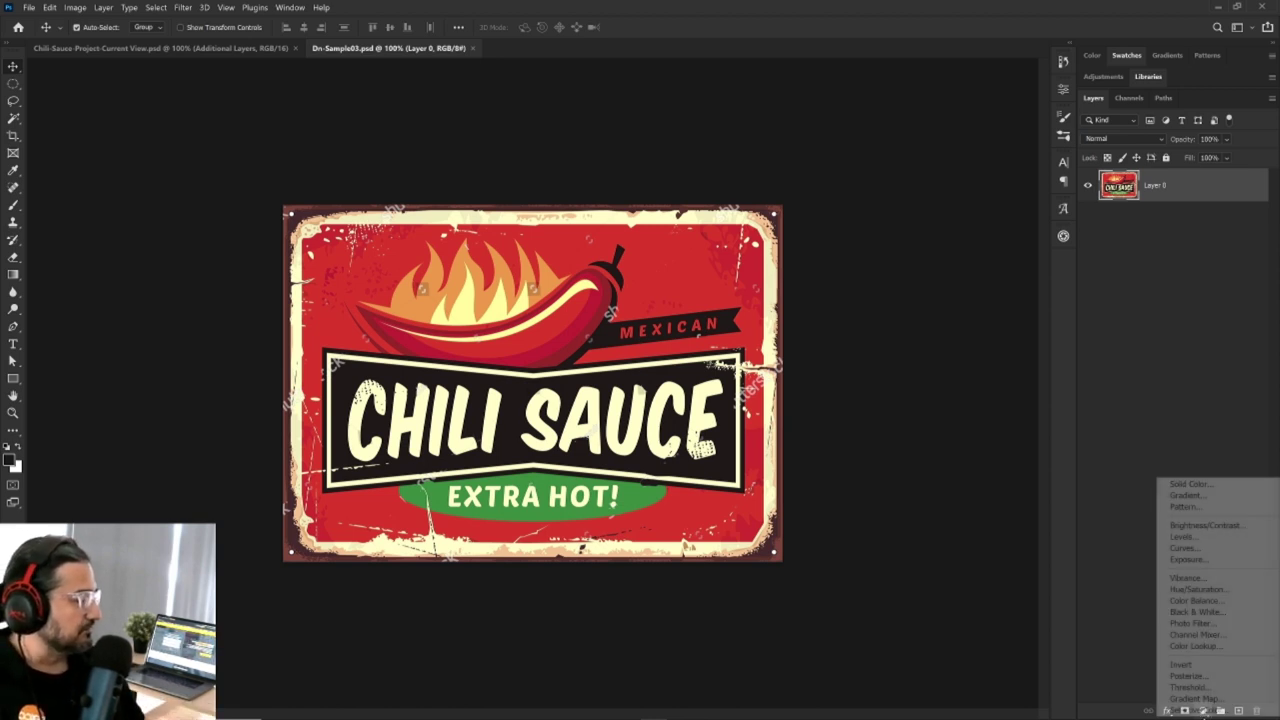
left_click(1199, 590)
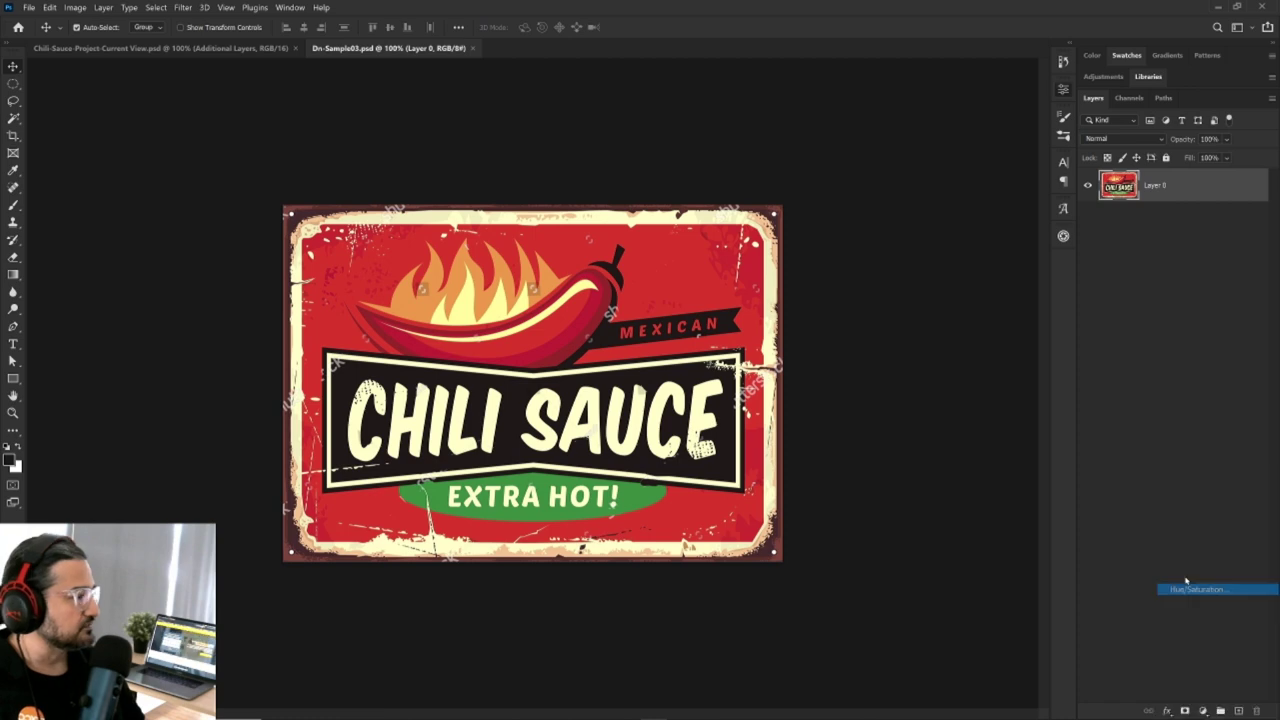
left_click_drag(952, 184, 918, 194)
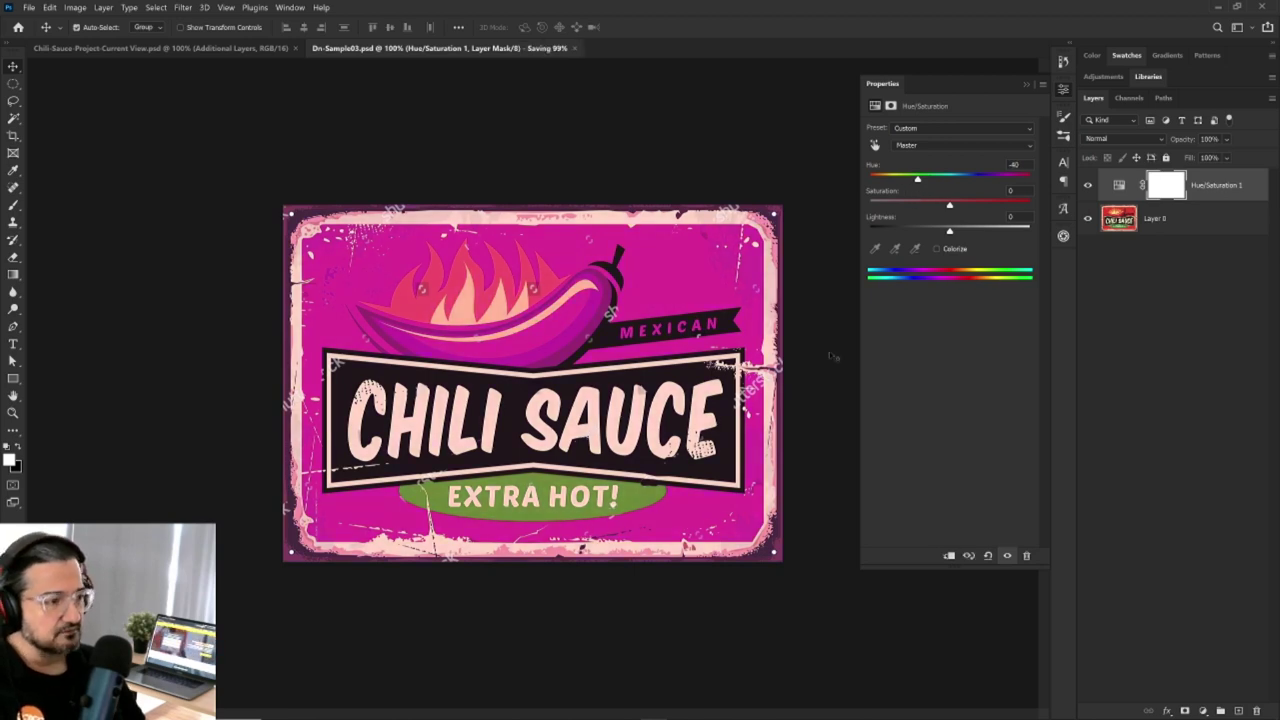
Switch back to Adobe Dimension and dismiss the open file message dialog.
key("alt+Tab")
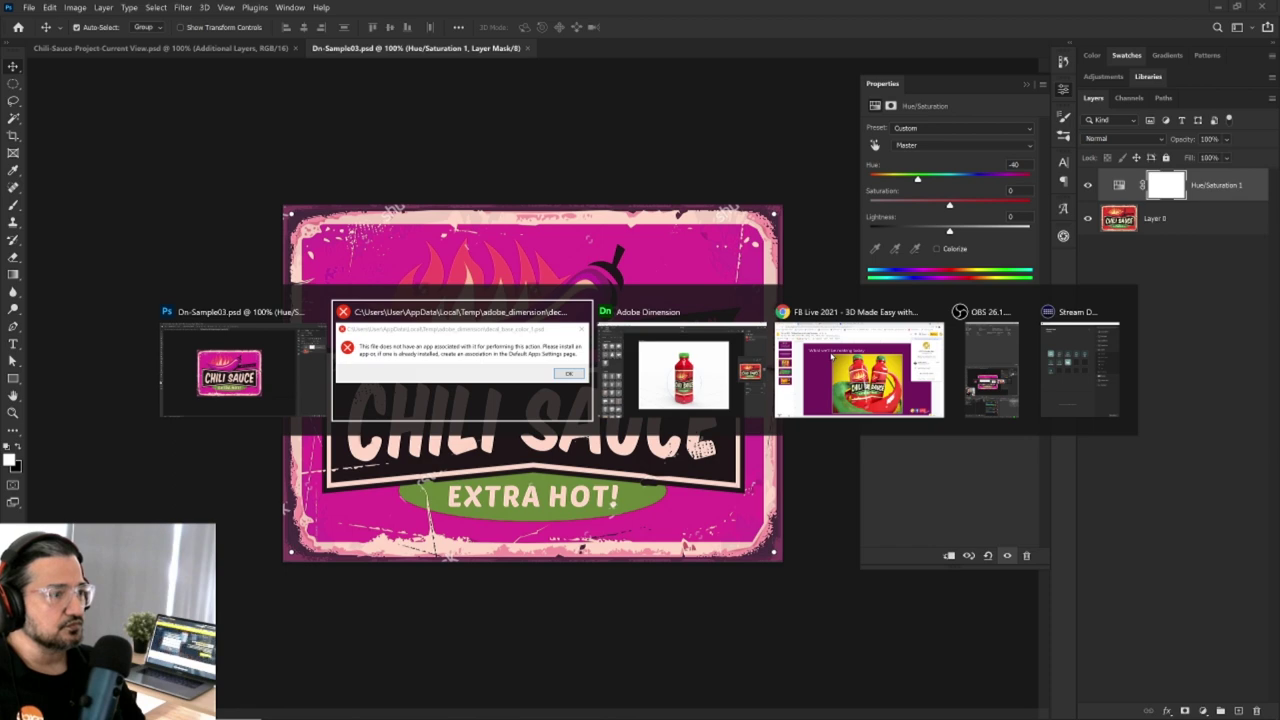
key("alt+Tab")
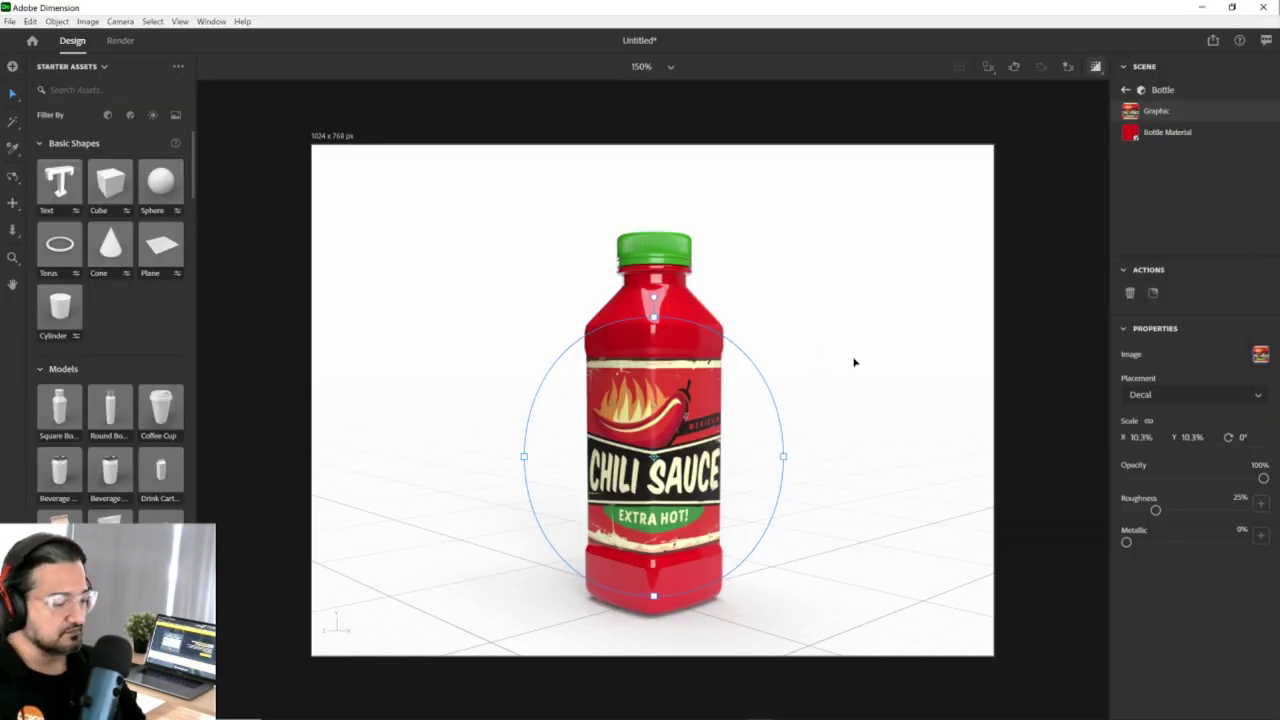
key("alt+Tab")
key("alt+Tab")
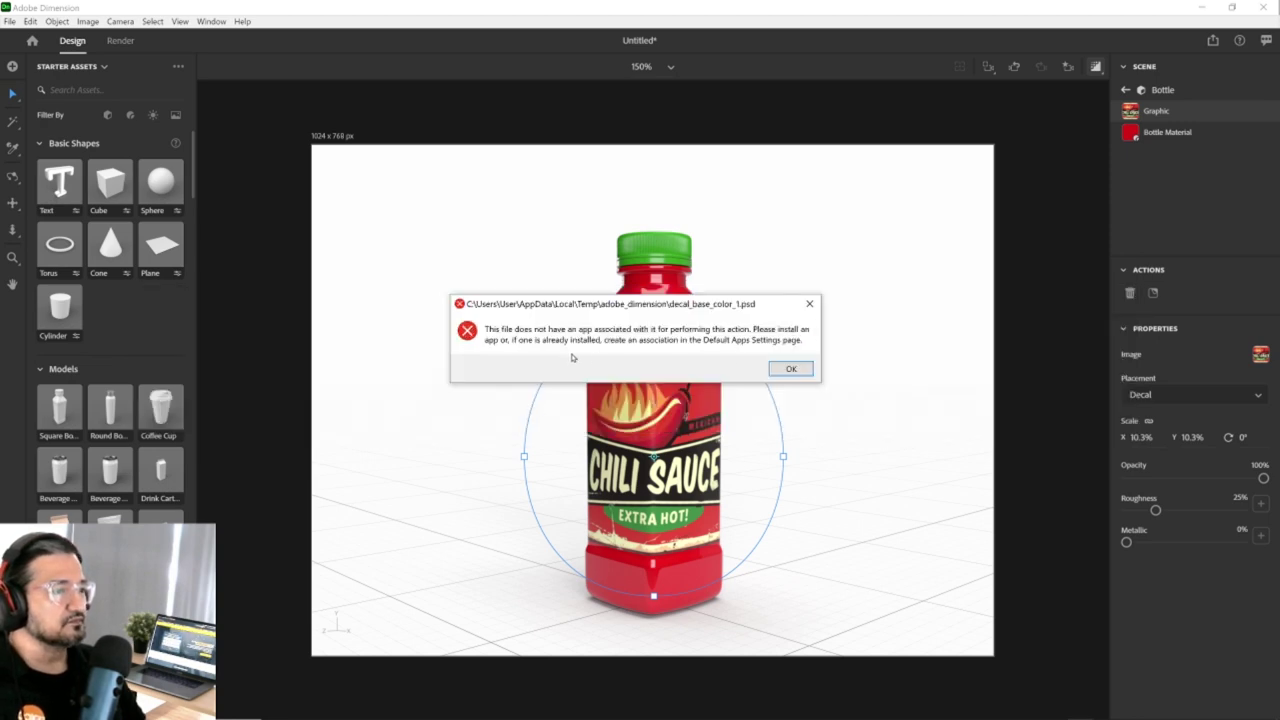
left_click(790, 368)
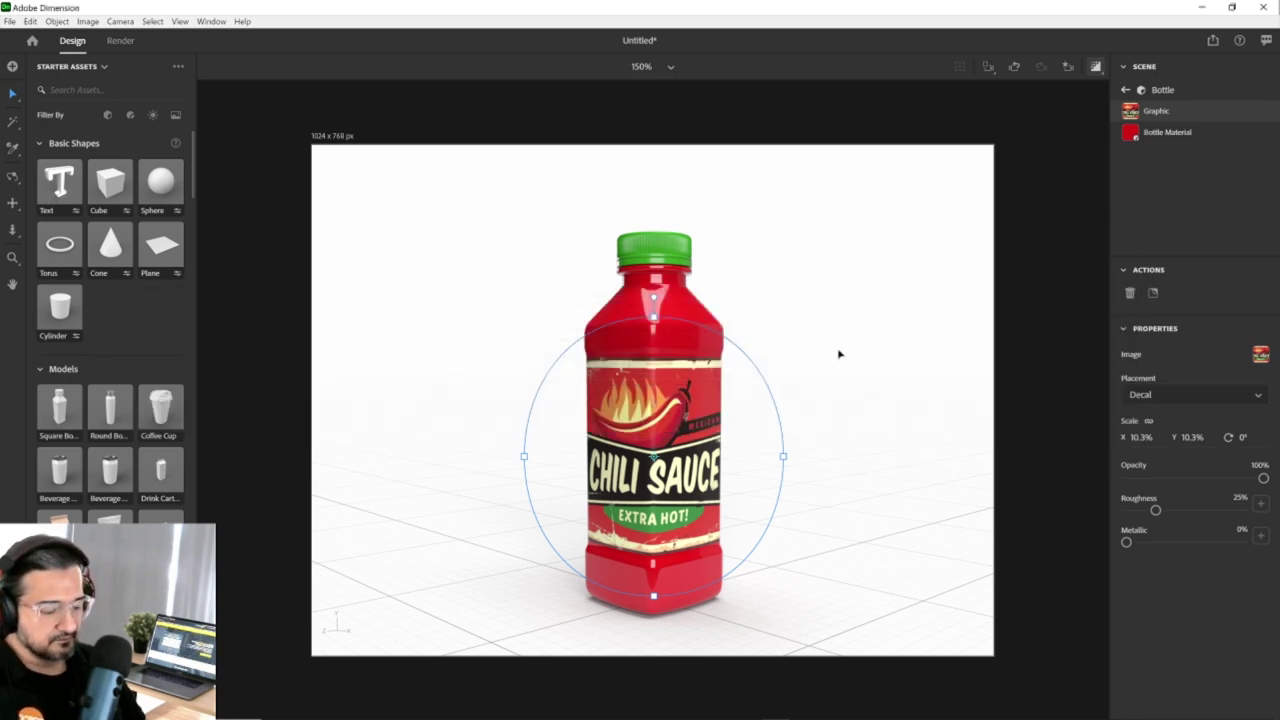
Deselect the layers of Dn-Sample03.psd in Photoshop, try again to edit the decal's image from Adobe Dimension, and dismiss the error message.
key("alt+Tab")
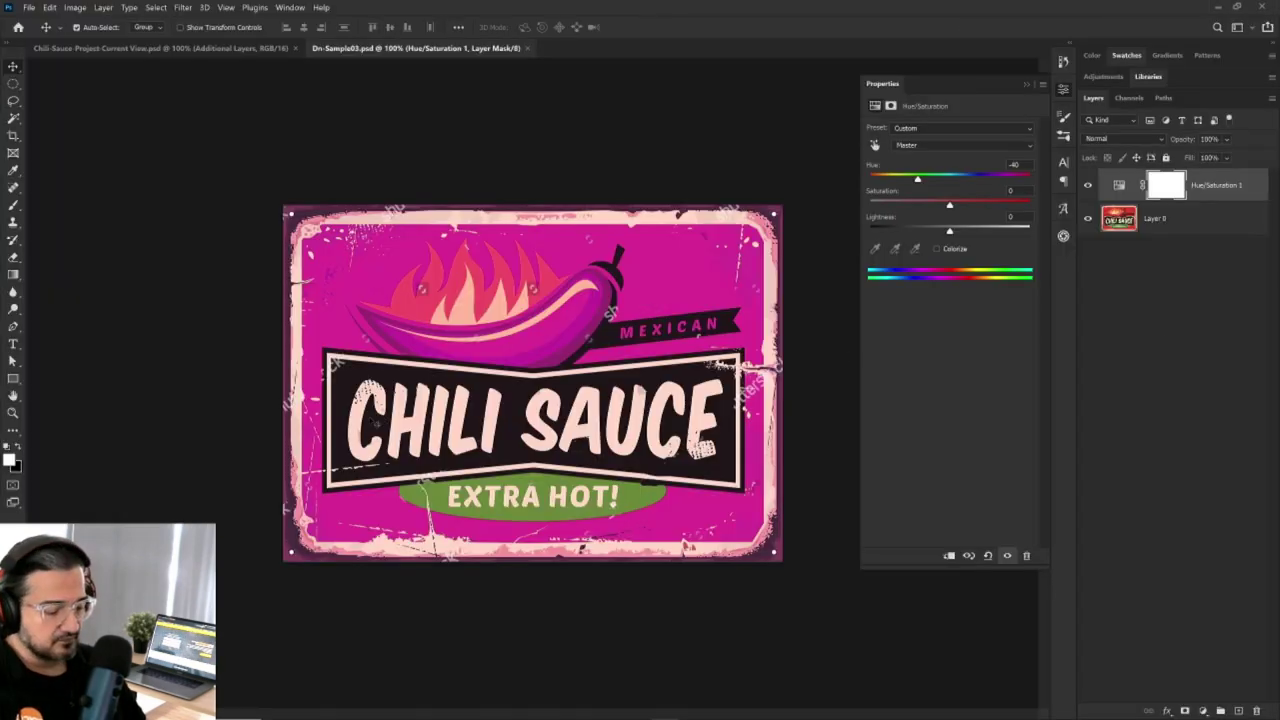
left_click(815, 262)
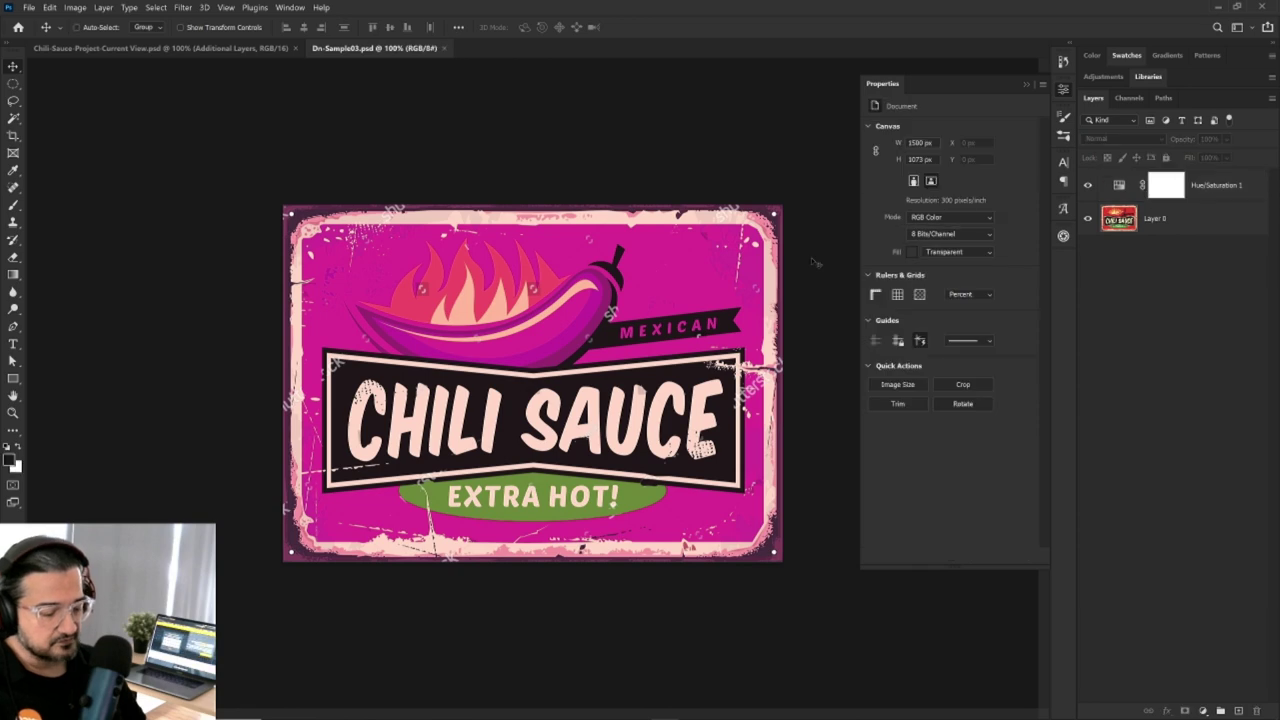
key("alt+Tab")
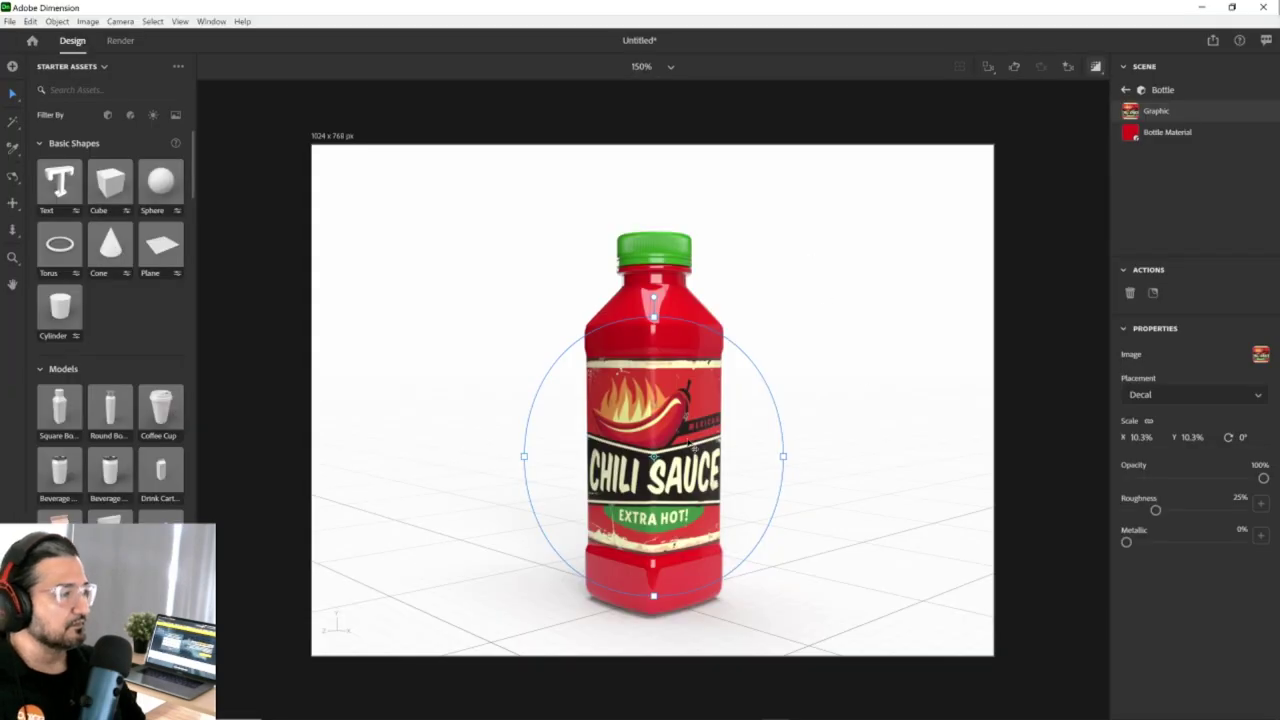
left_click(1261, 356)
left_click(1205, 287)
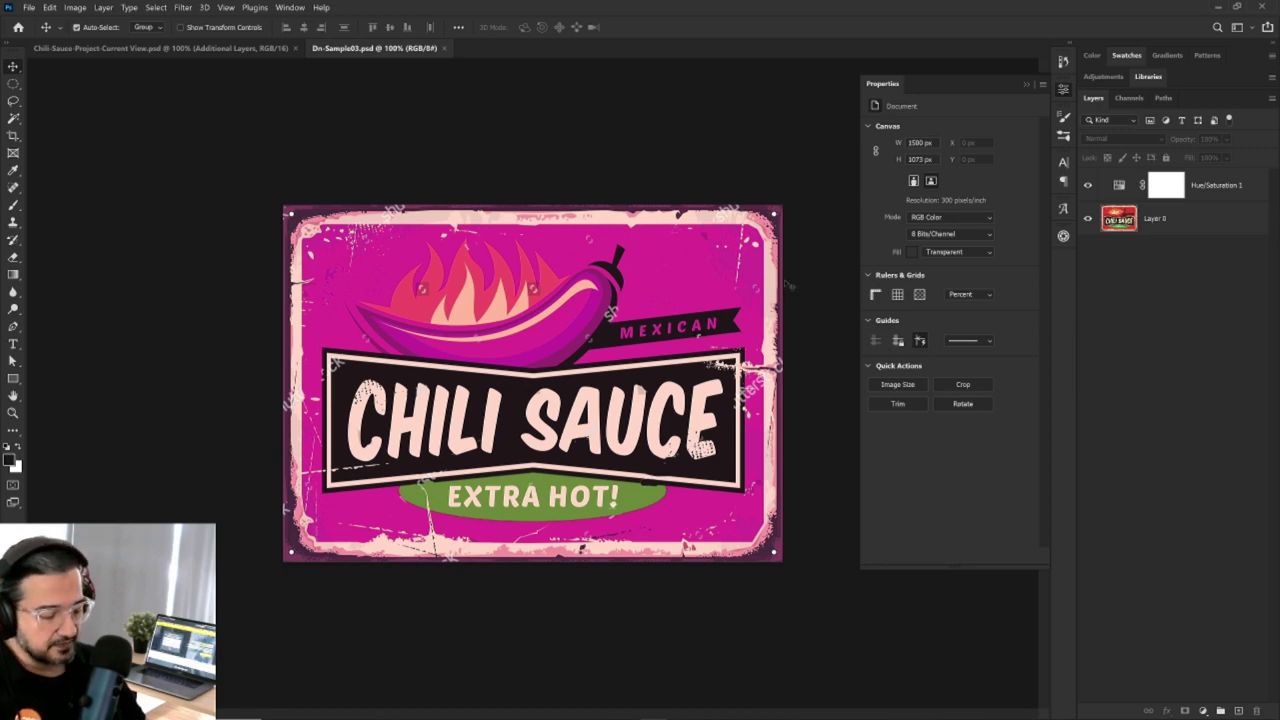
key("alt+Tab")
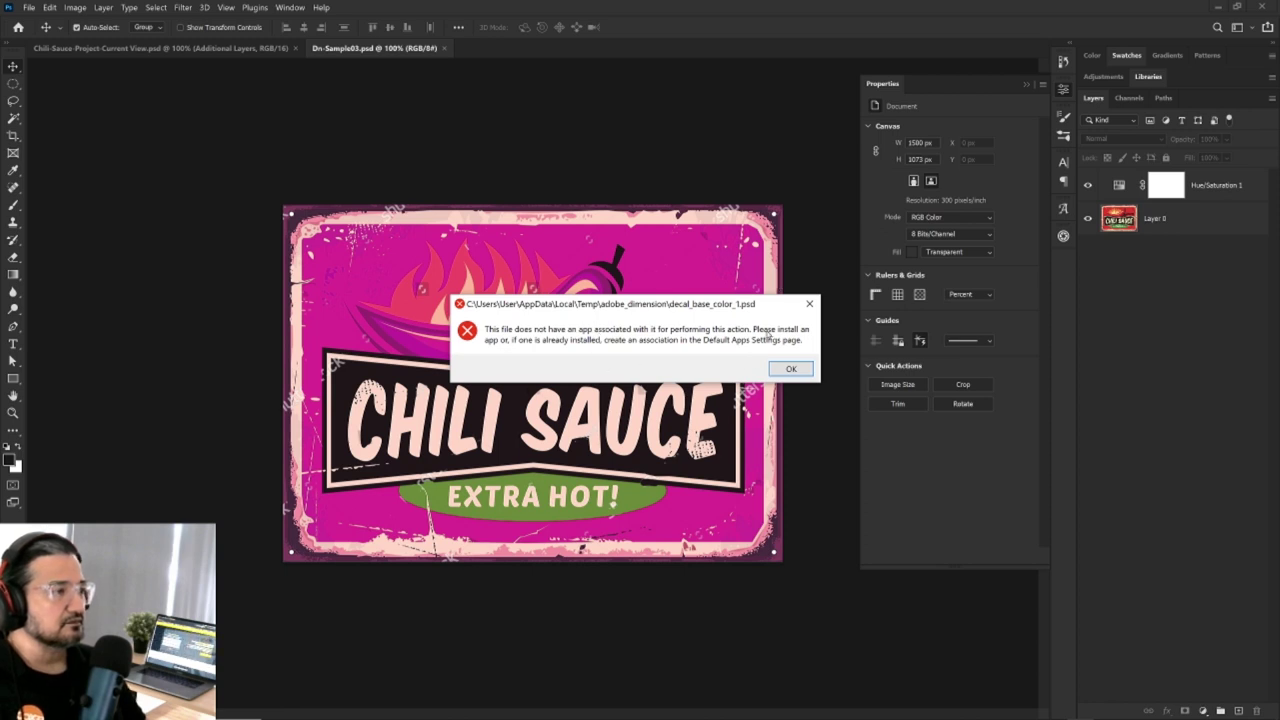
left_click(790, 369)
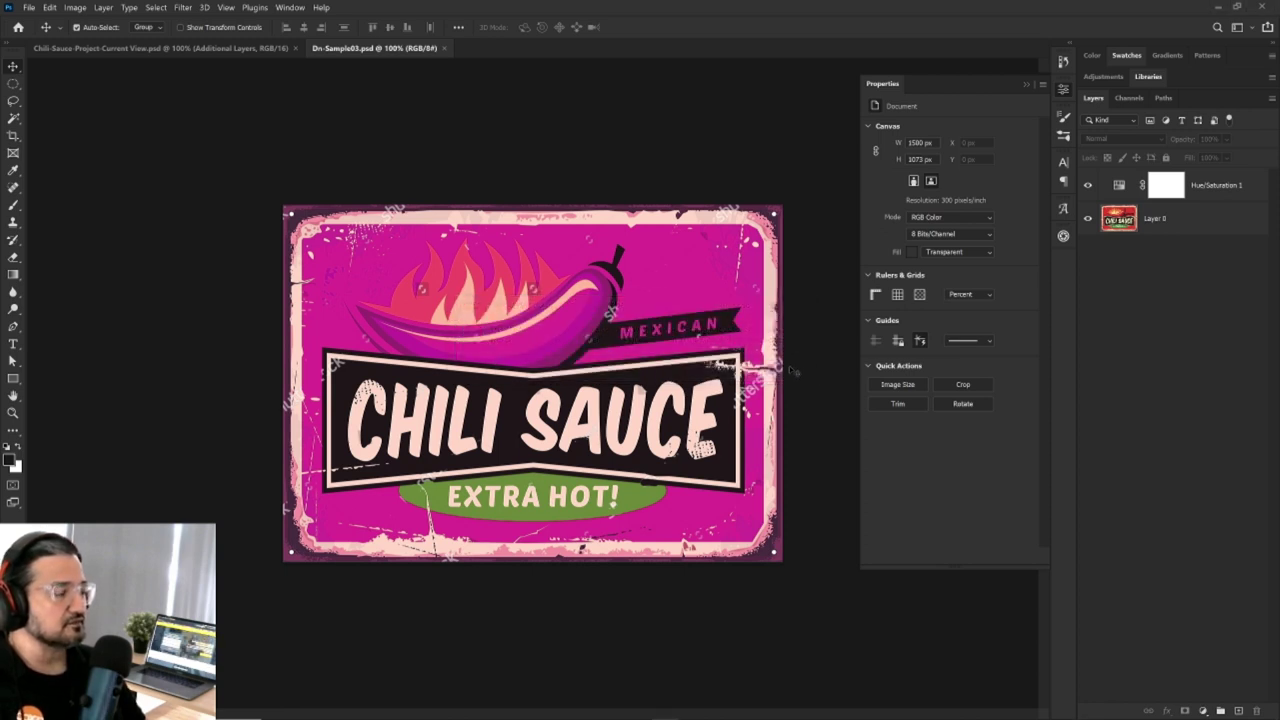
Close all open documents in Photoshop.
key("alt+Tab")
key("alt+Tab")
key("alt+Tab")
key("alt+Tab")
key("alt+Tab")
key("alt+Tab")
key("alt+Tab")
key("alt+Tab")
key("alt+Tab")
key("alt+Tab")
key("alt+Tab")
key("alt+Tab")
key("alt+Tab")
key("alt+Tab")
key("alt+Tab")
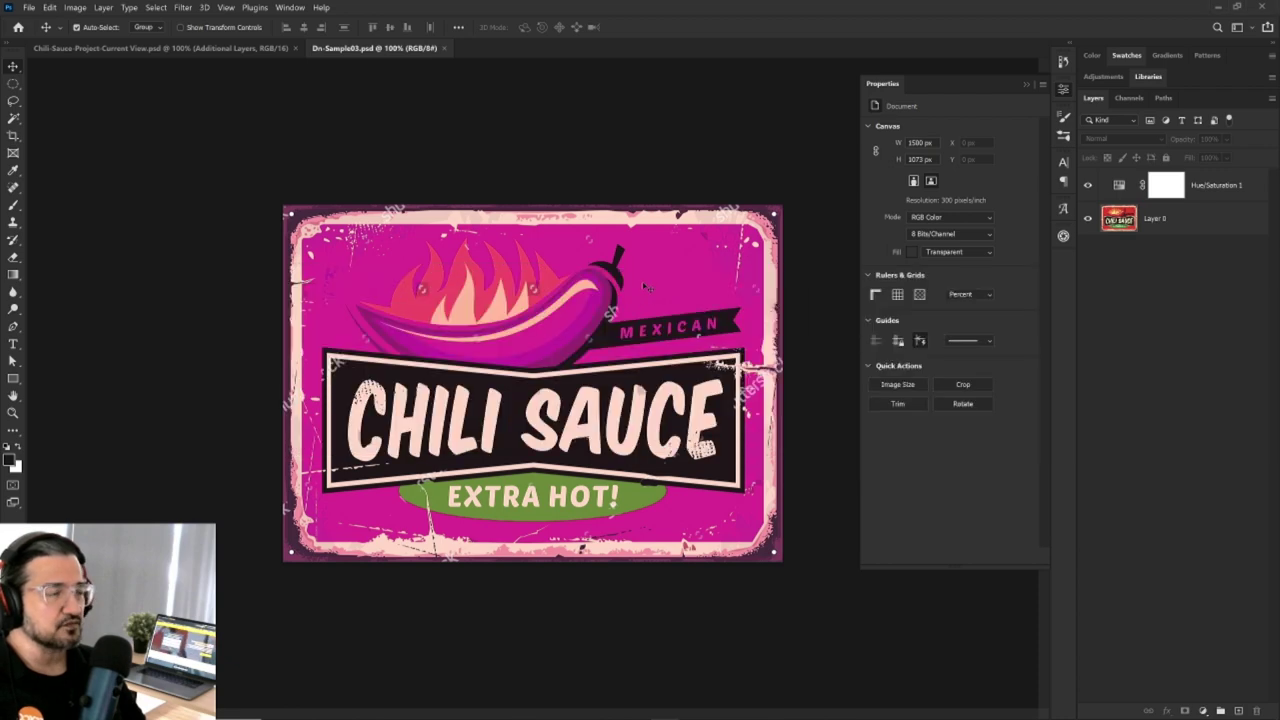
key("ctrl+alt+w")
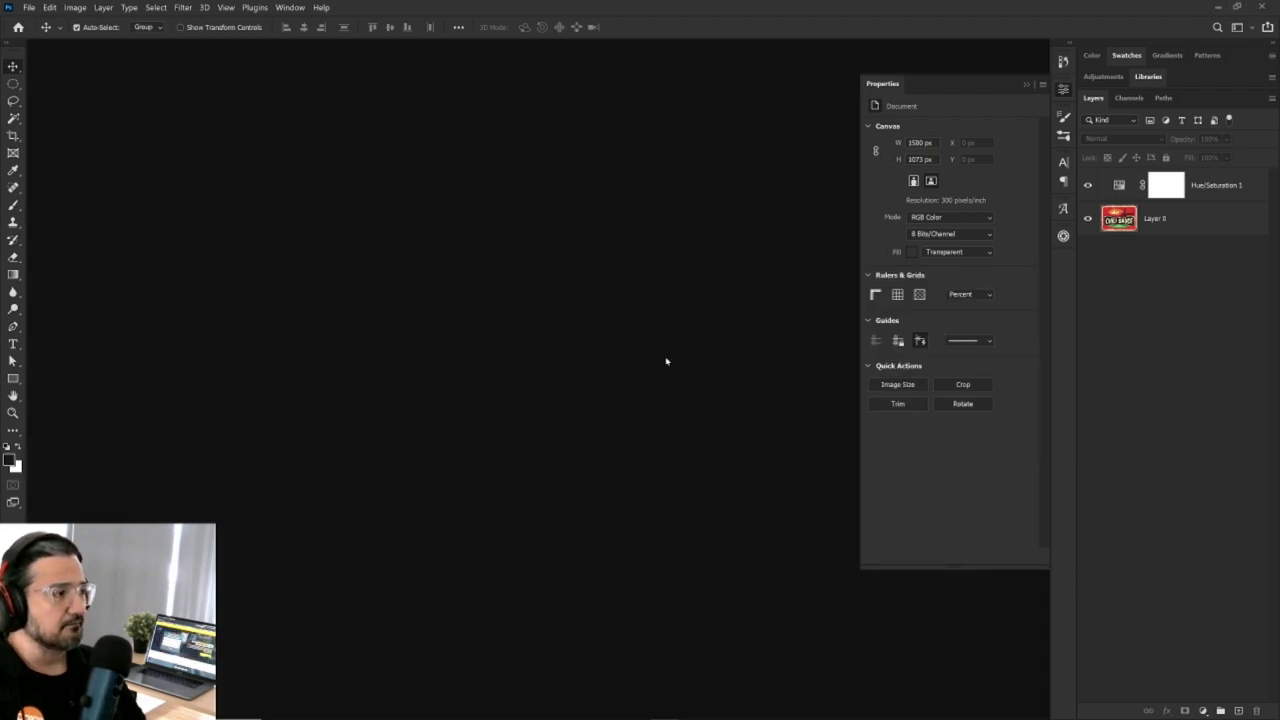
Retry editing the decal's image from Adobe Dimension, hide Photoshop's document properties, dismiss the error message, and return to Adobe Dimension.
key("alt+Tab")
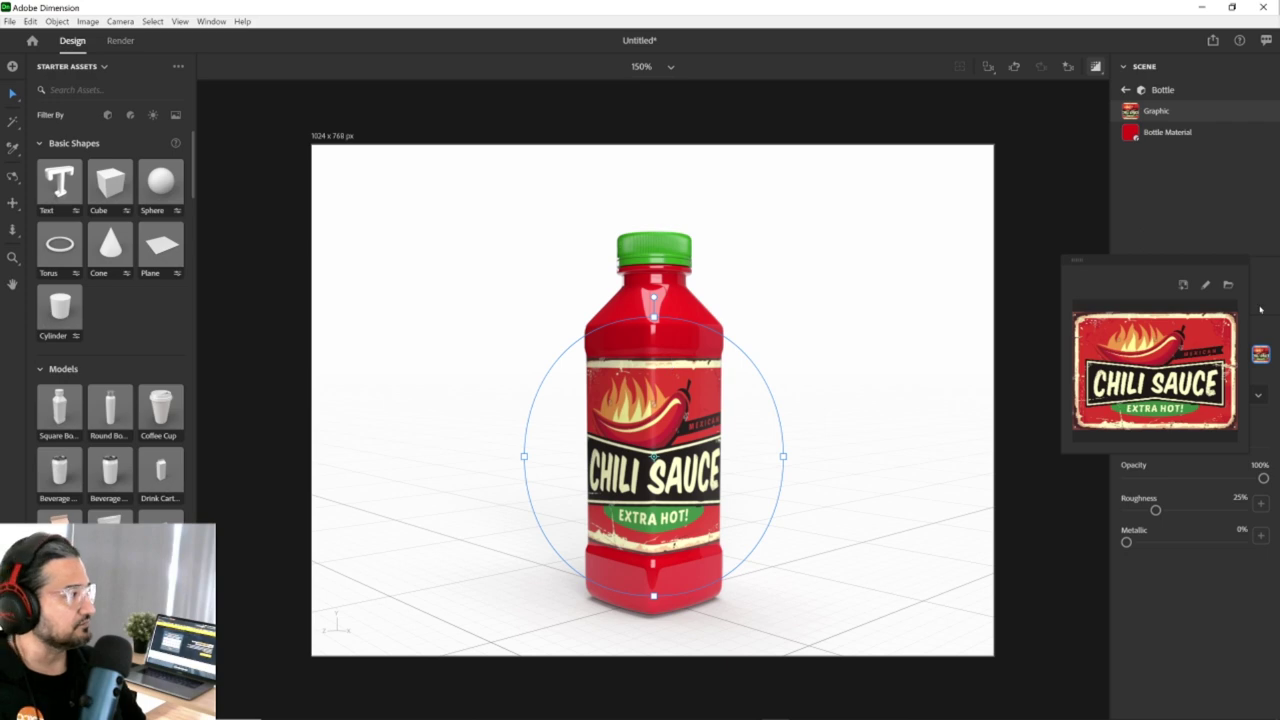
left_click(1206, 287)
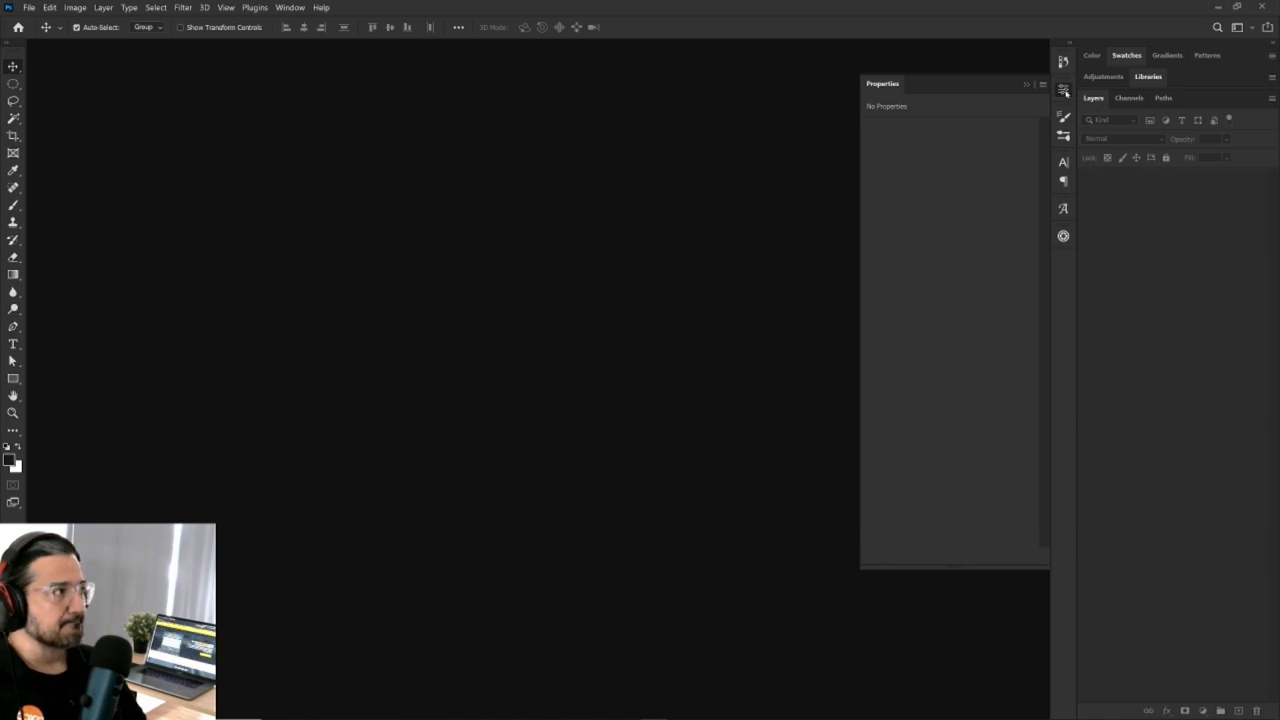
left_click(1064, 90)
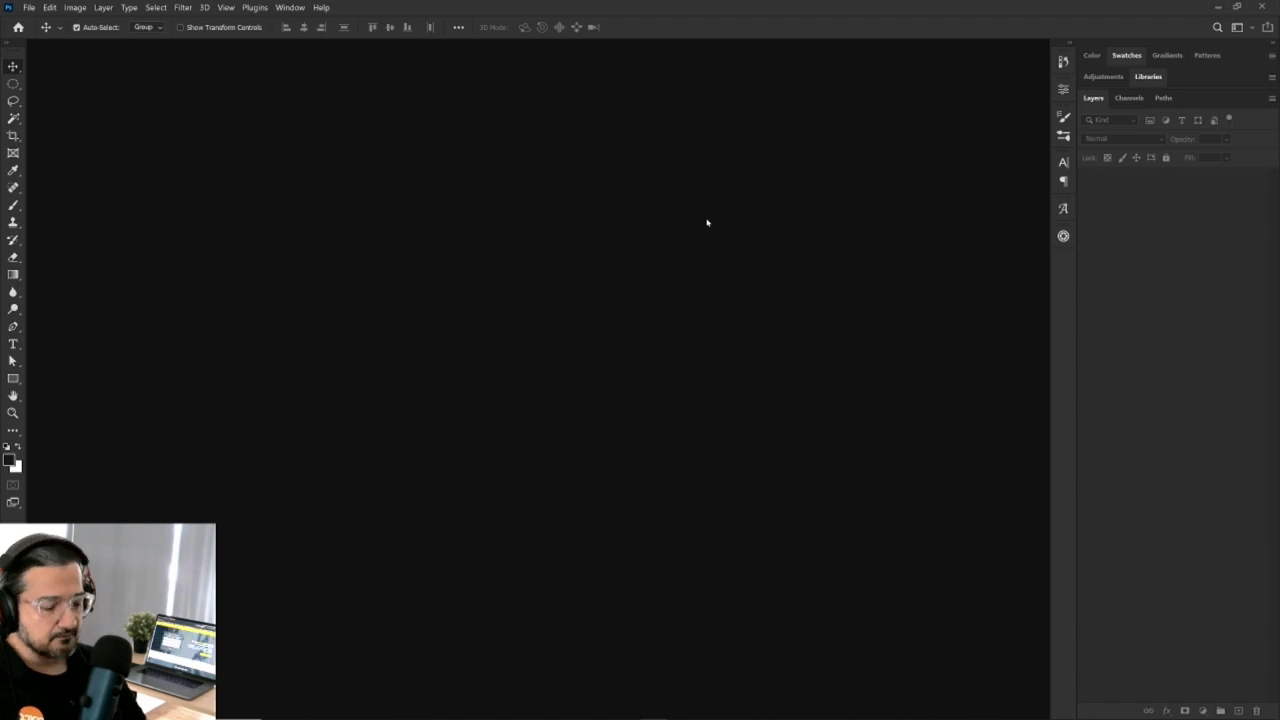
key("alt+Tab")
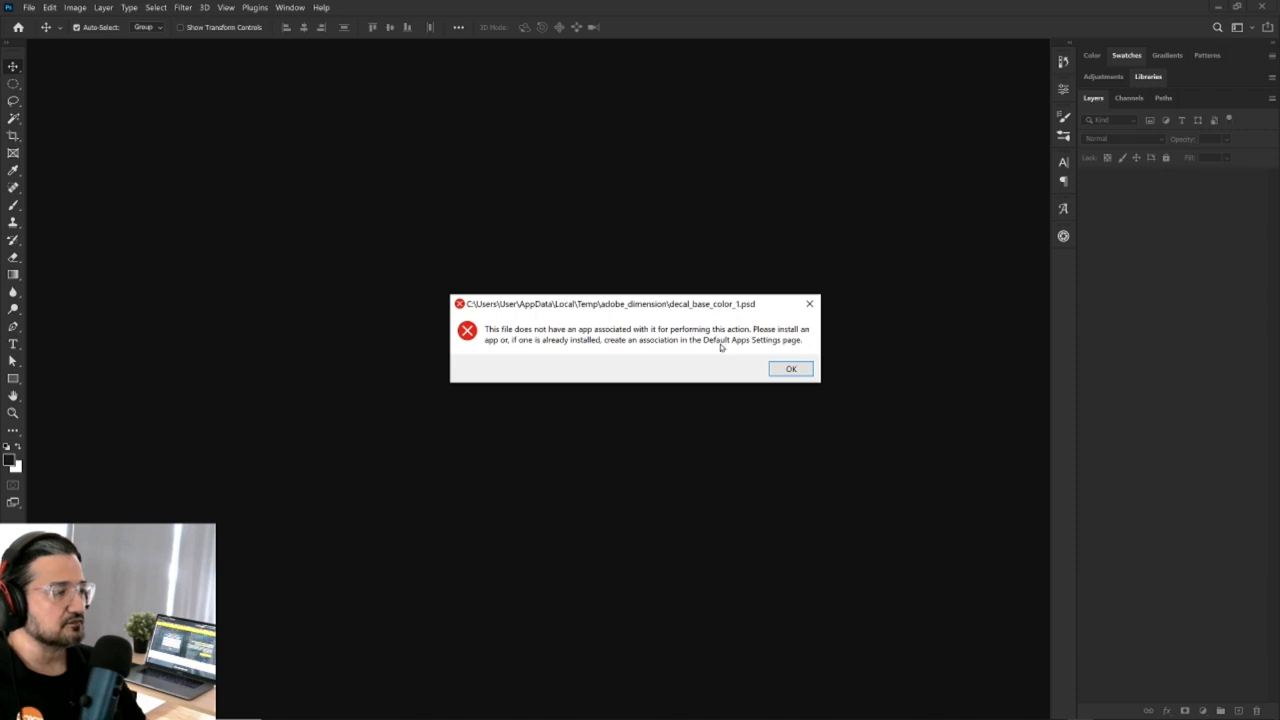
left_click(791, 370)
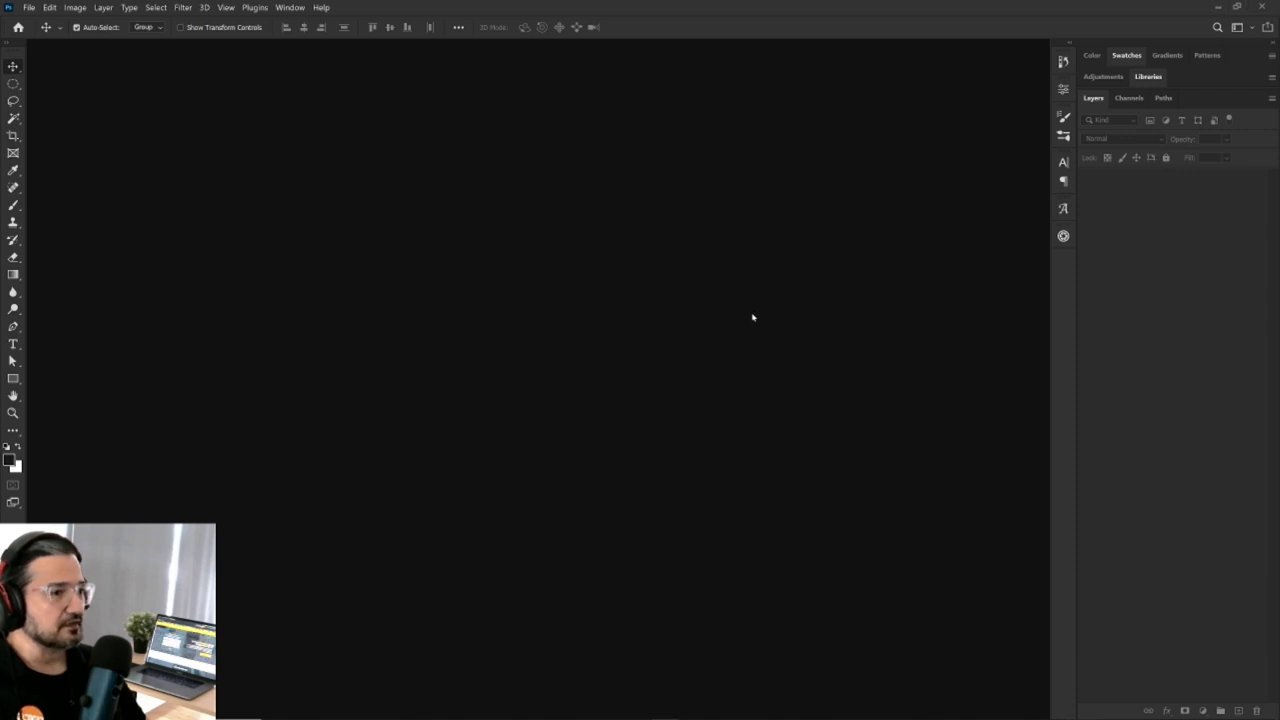
key("alt+Tab")
key("alt+Tab")
key("alt+Tab")
key("alt+Tab")
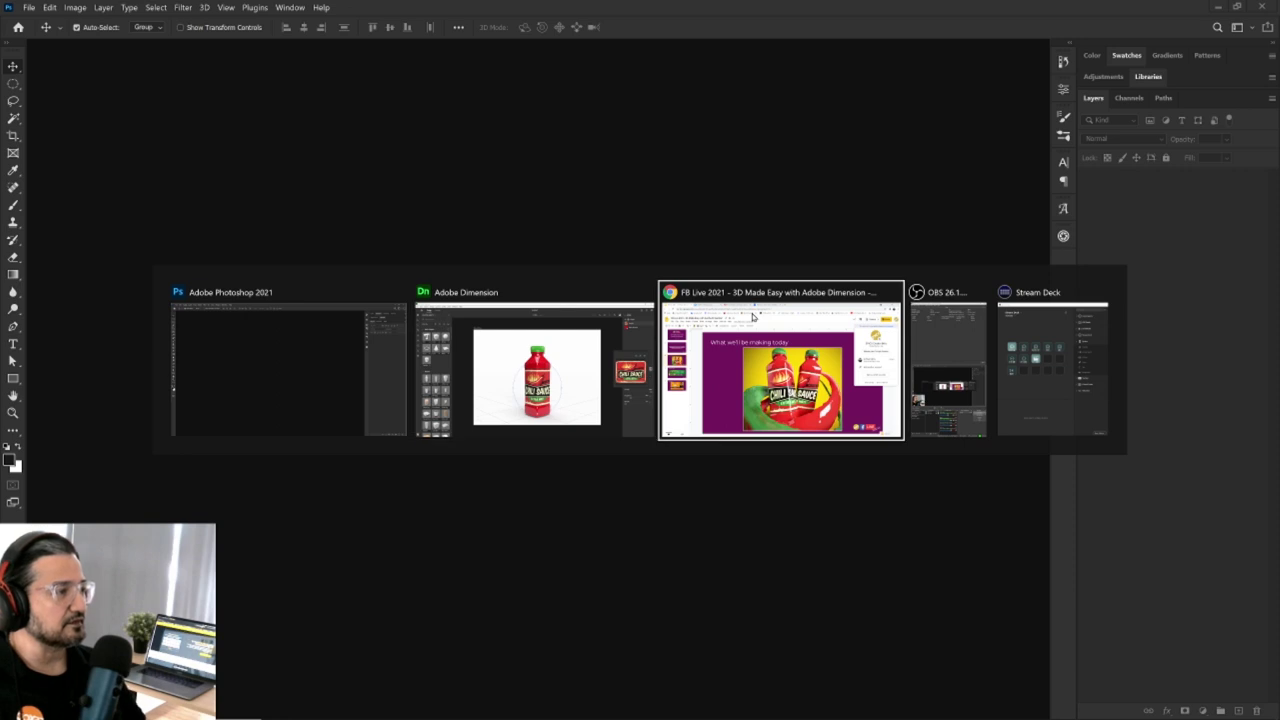
key("alt+Tab")
key("alt+Tab")
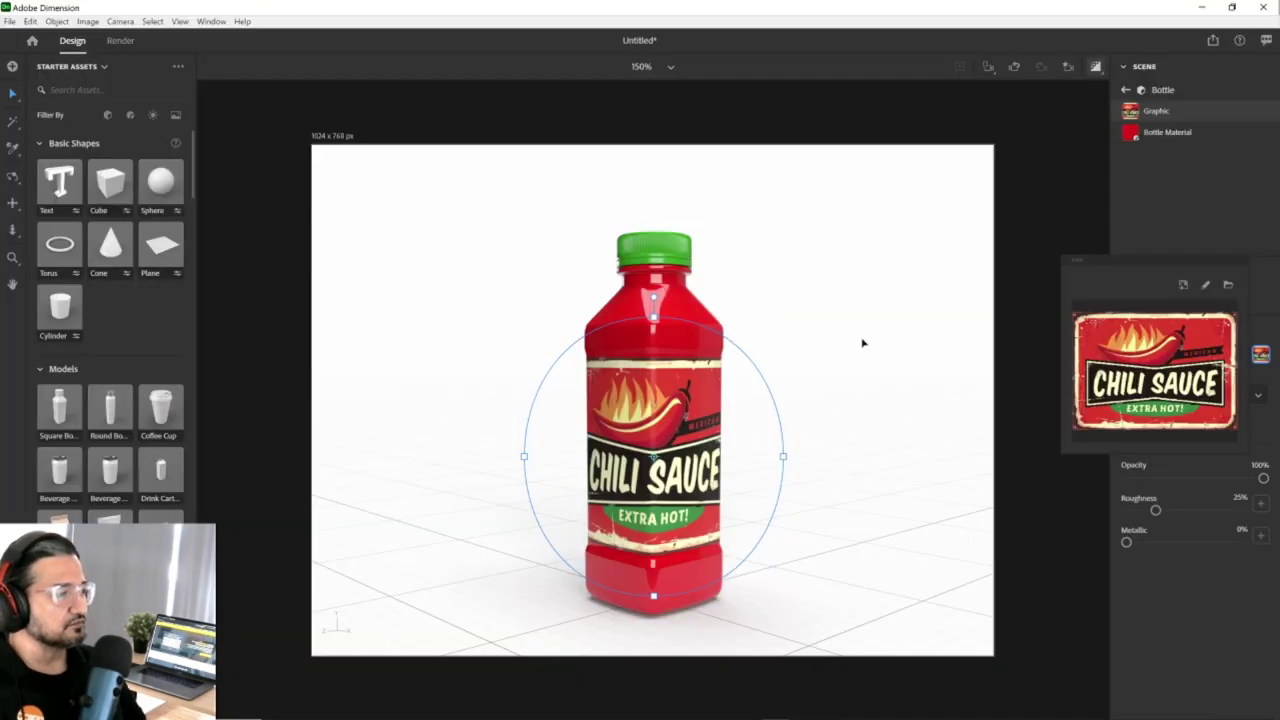
Reselect the label graphic on the Bottle, try to open its image for editing, quit Photoshop, and dismiss the error message.
left_click(862, 344)
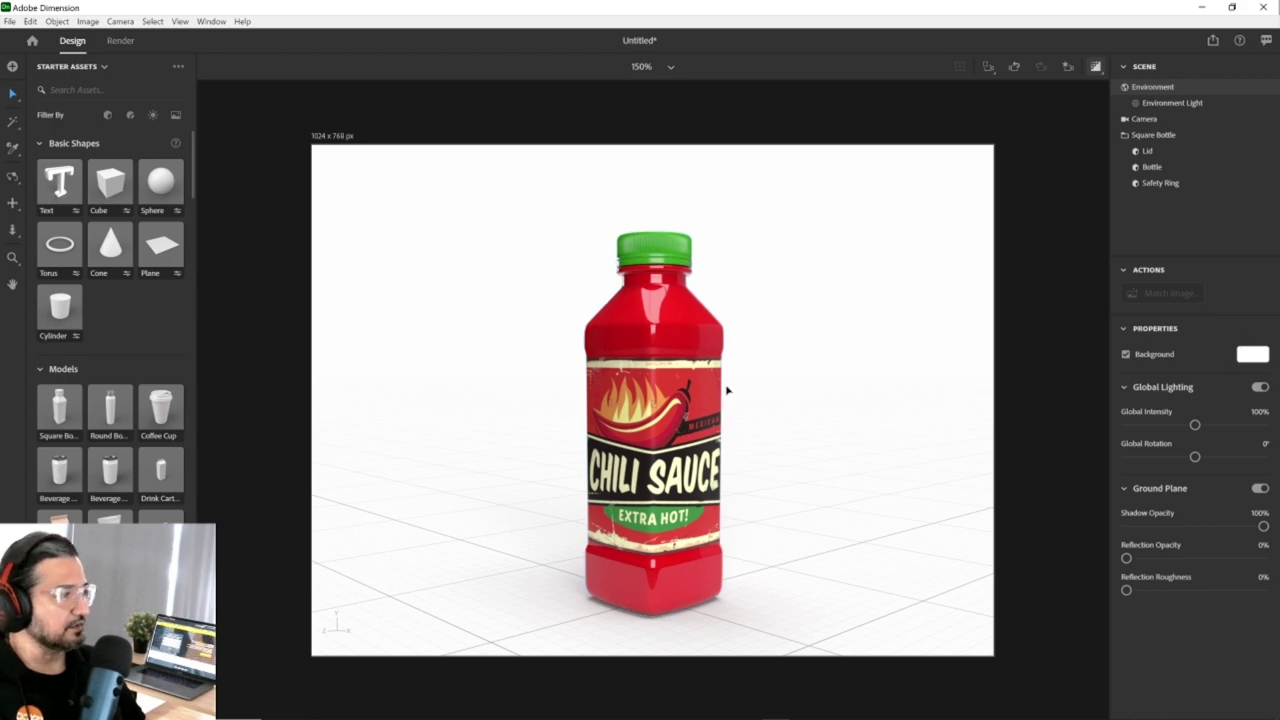
left_click(688, 410)
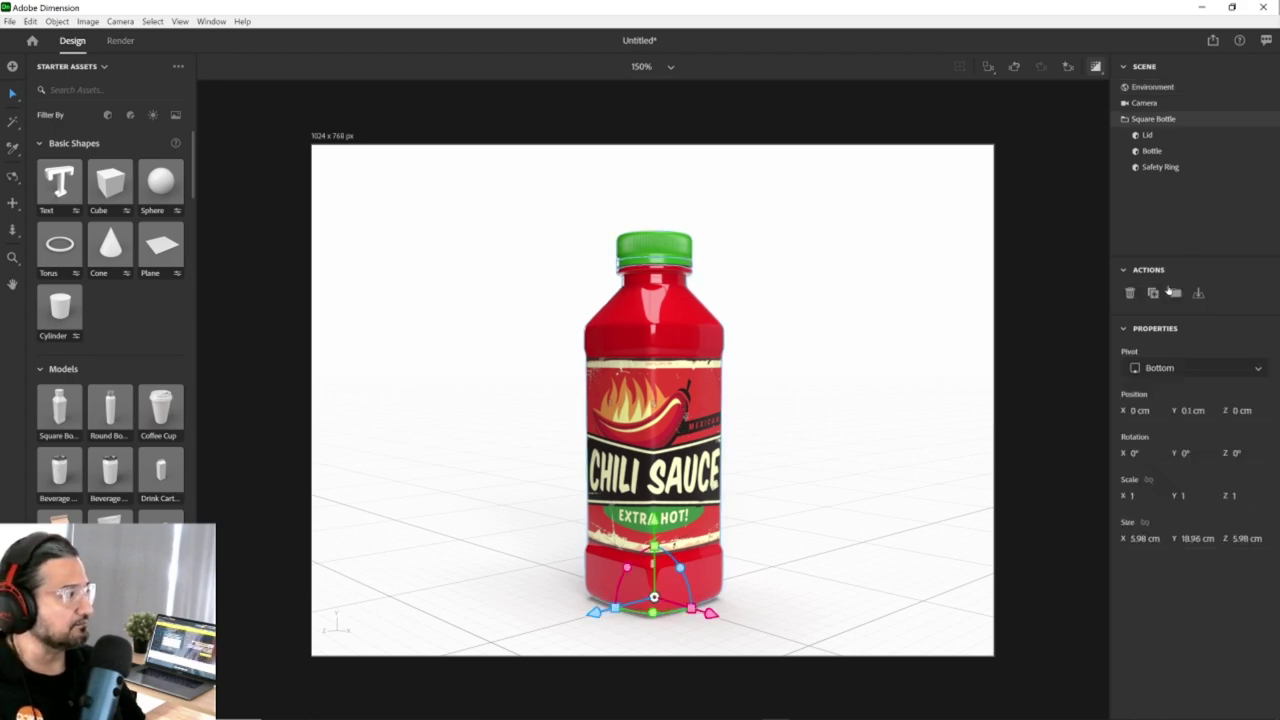
left_click(1170, 152)
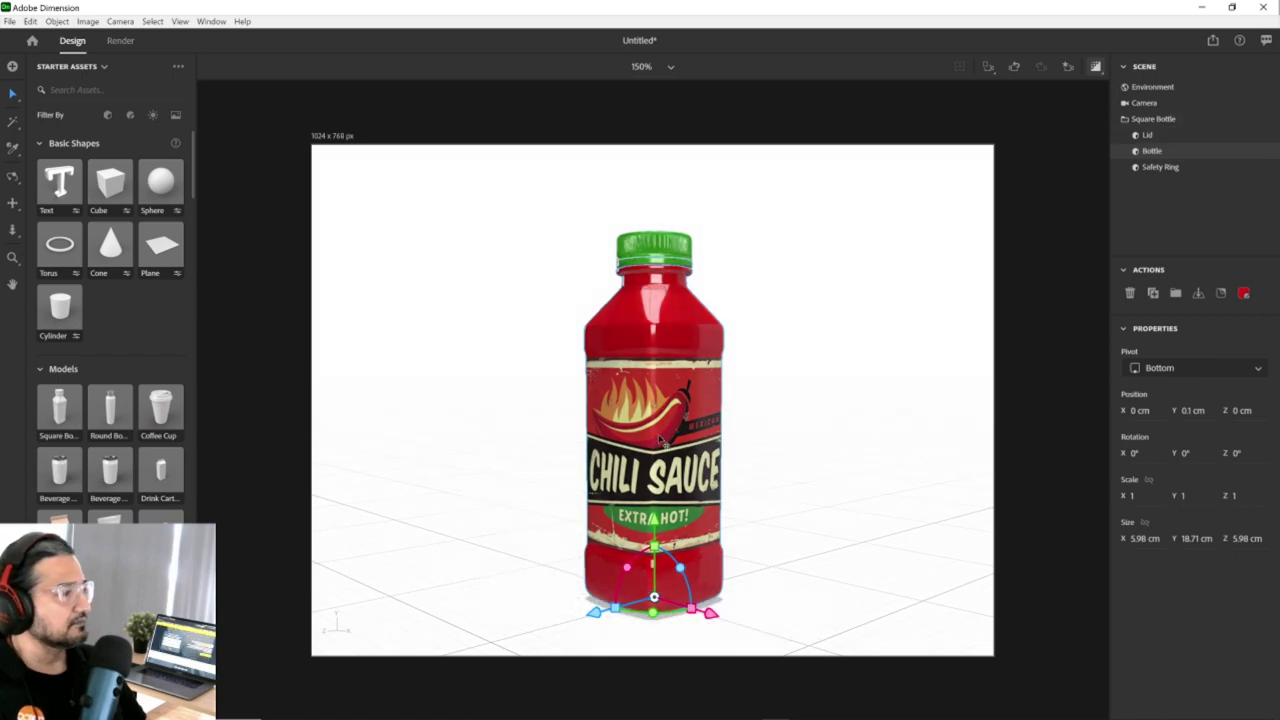
left_click(1244, 293)
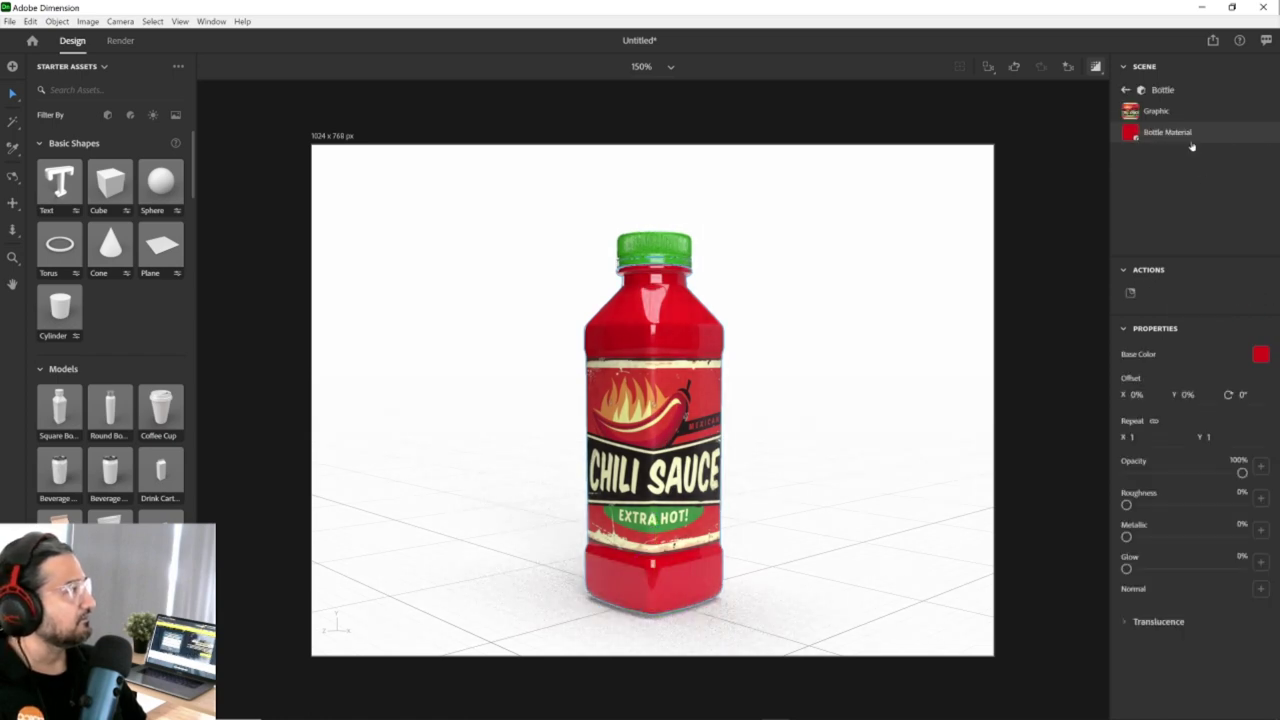
left_click(1169, 113)
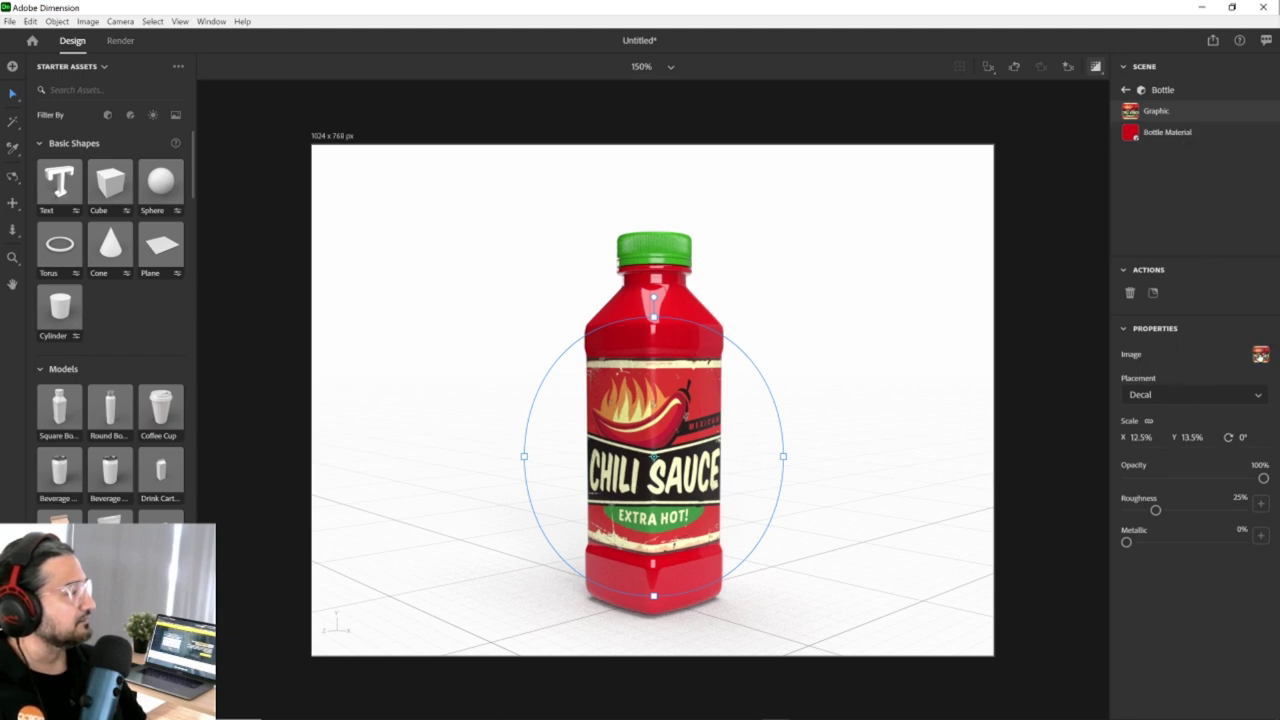
left_click(1260, 355)
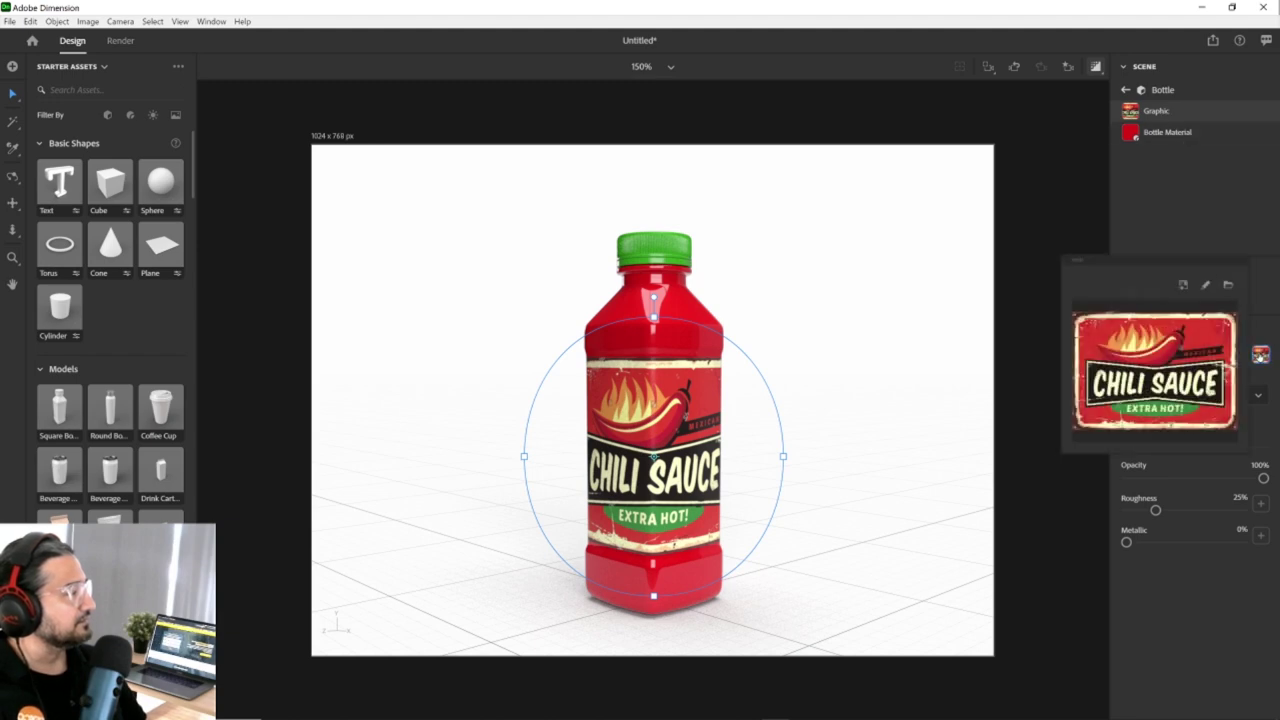
left_click(1206, 287)
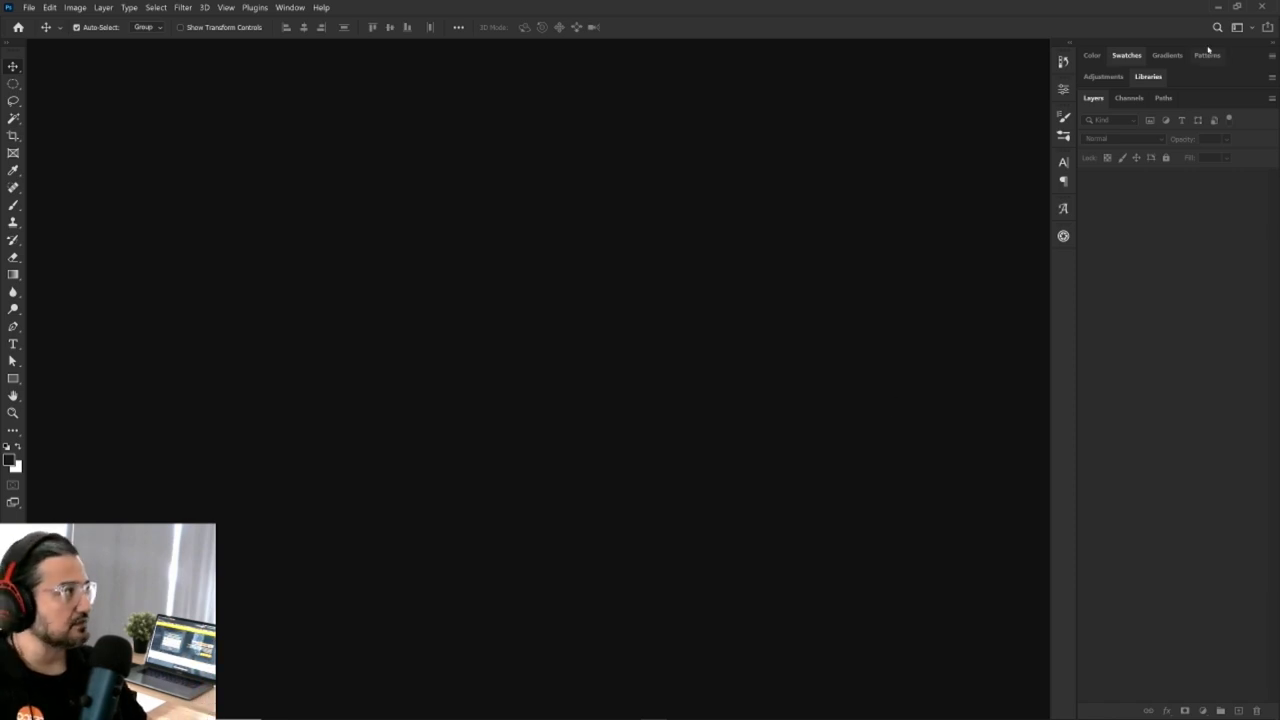
left_click(1262, 7)
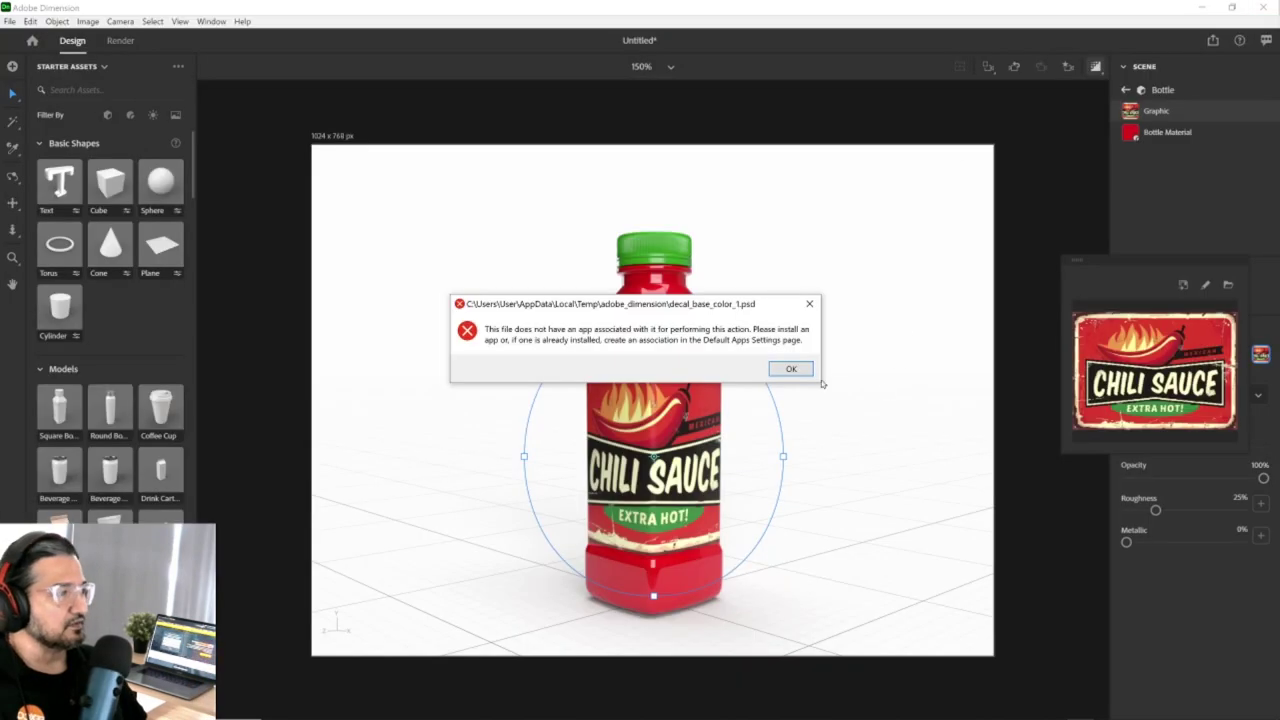
left_click(790, 368)
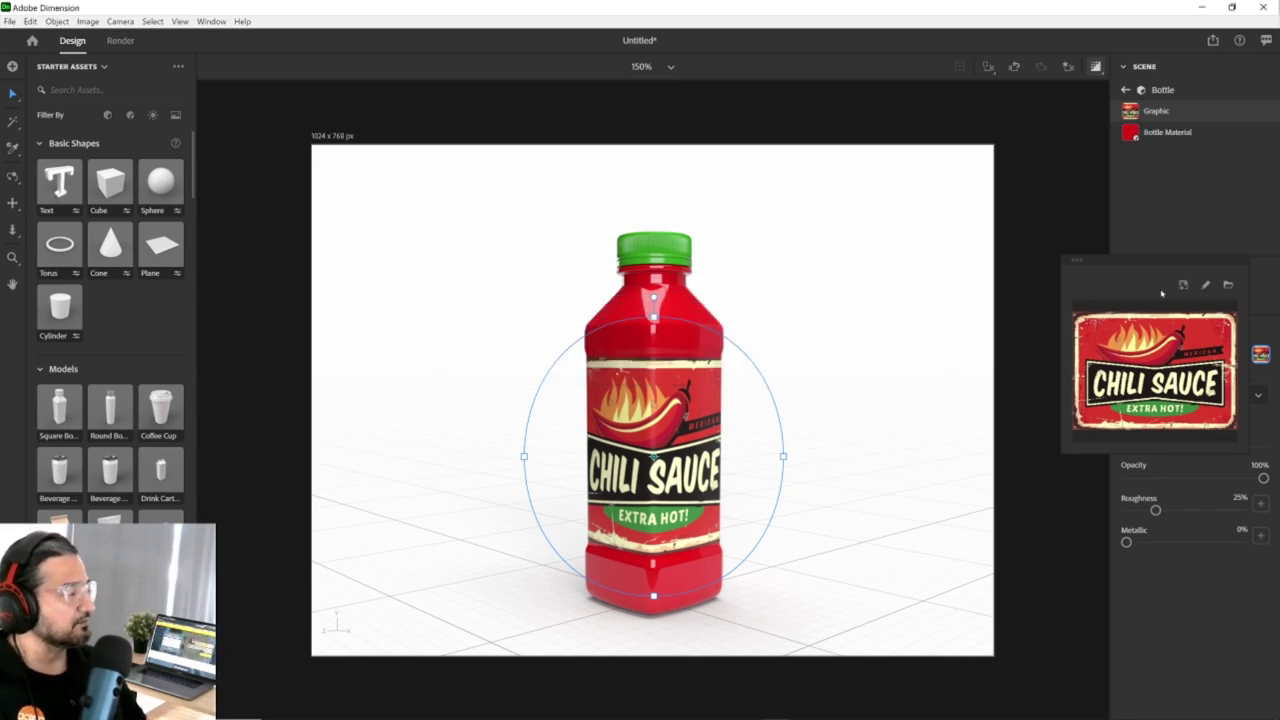
Deselect the label graphic and orbit the camera to view the bottle from slightly above.
middle_click_drag(743, 455, 729, 486)
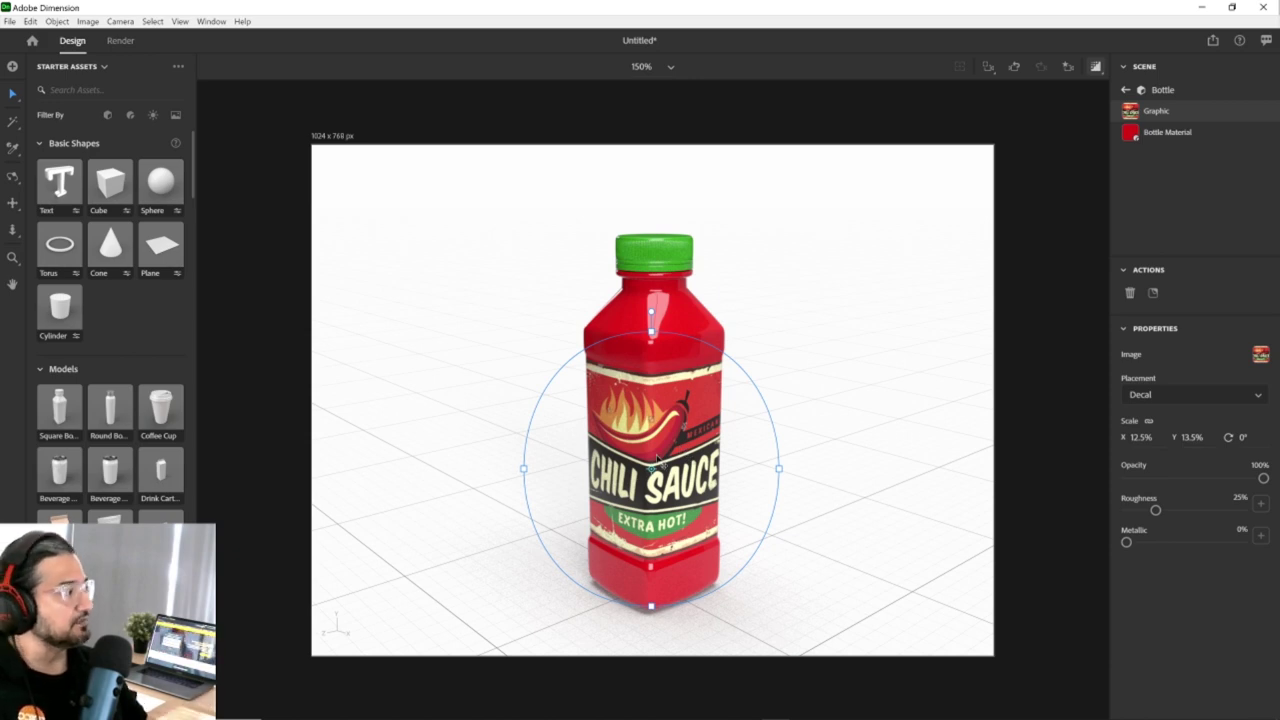
left_click(1072, 451)
right_click_drag(713, 432, 675, 450)
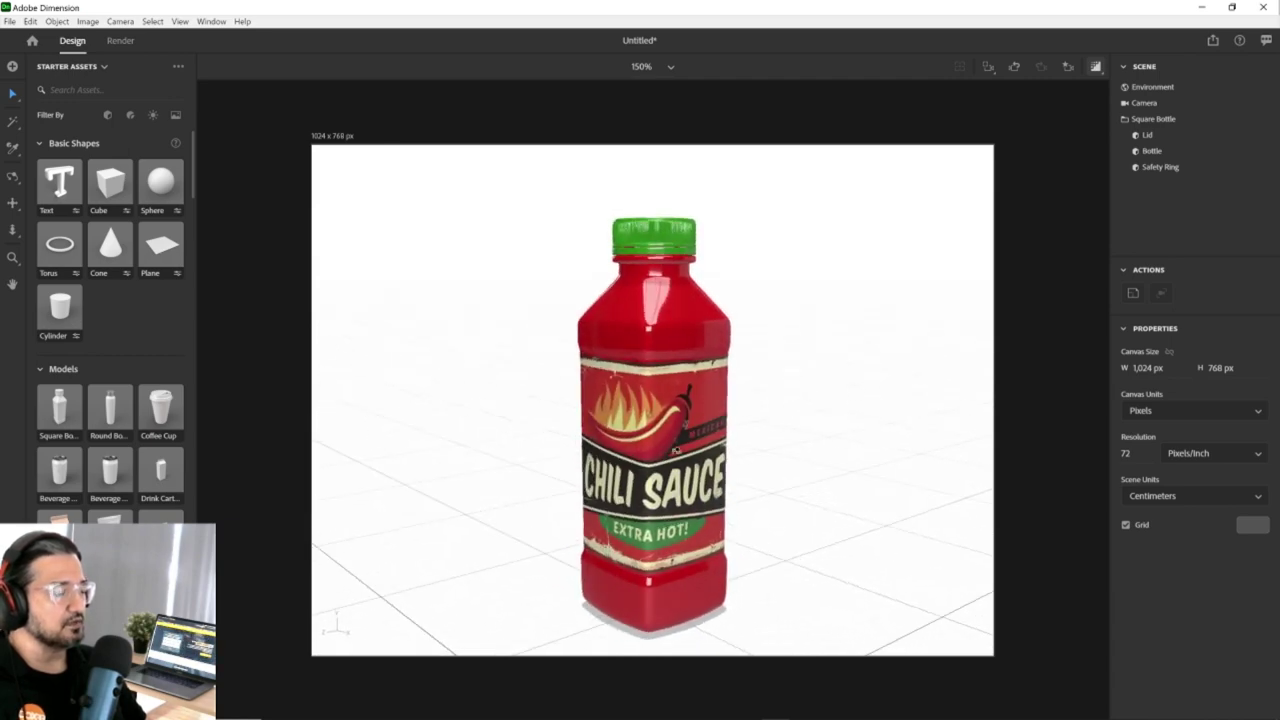
left_click_drag(828, 394, 708, 400)
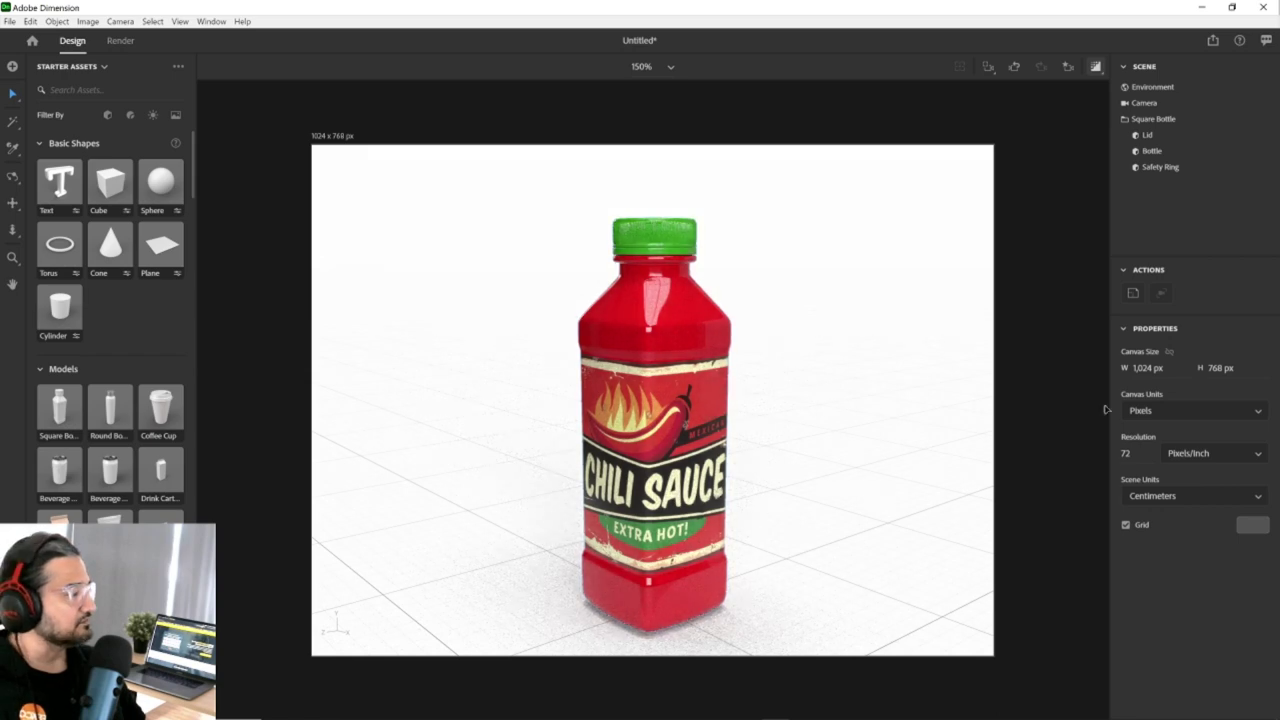
Set the camera's field of view to 55°.
left_click(1146, 103)
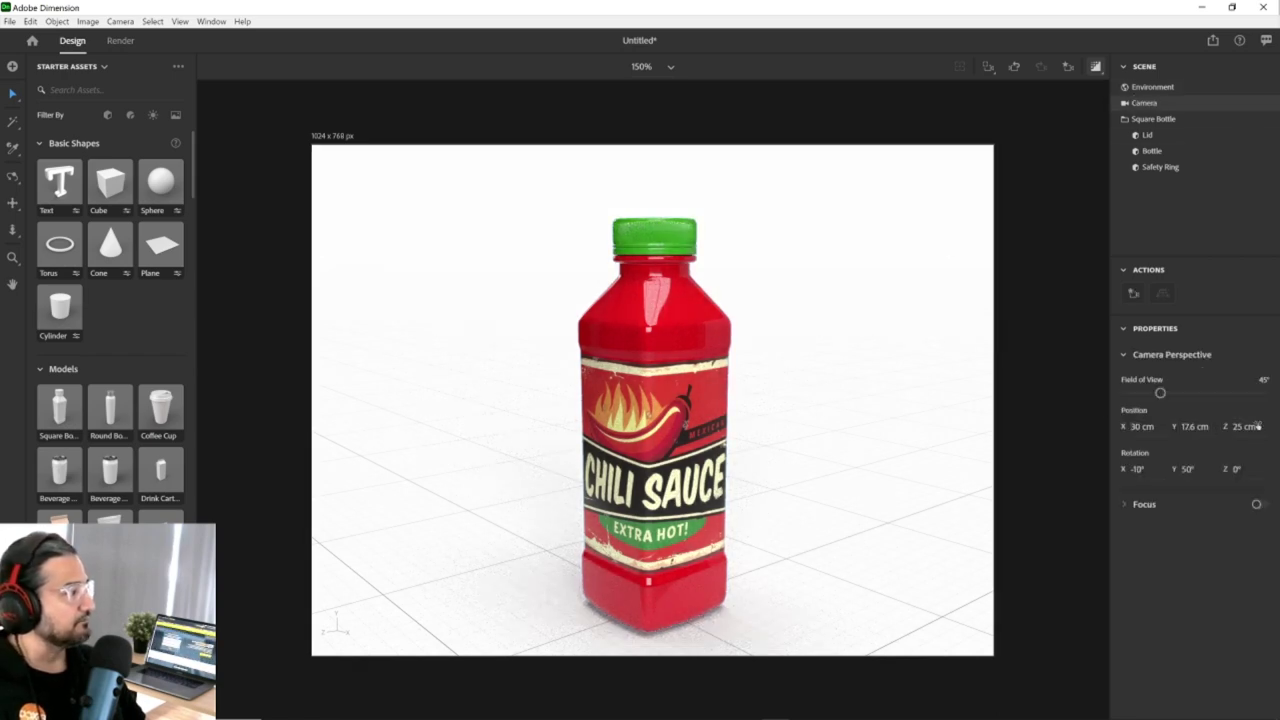
left_click_drag(1165, 393, 1242, 401)
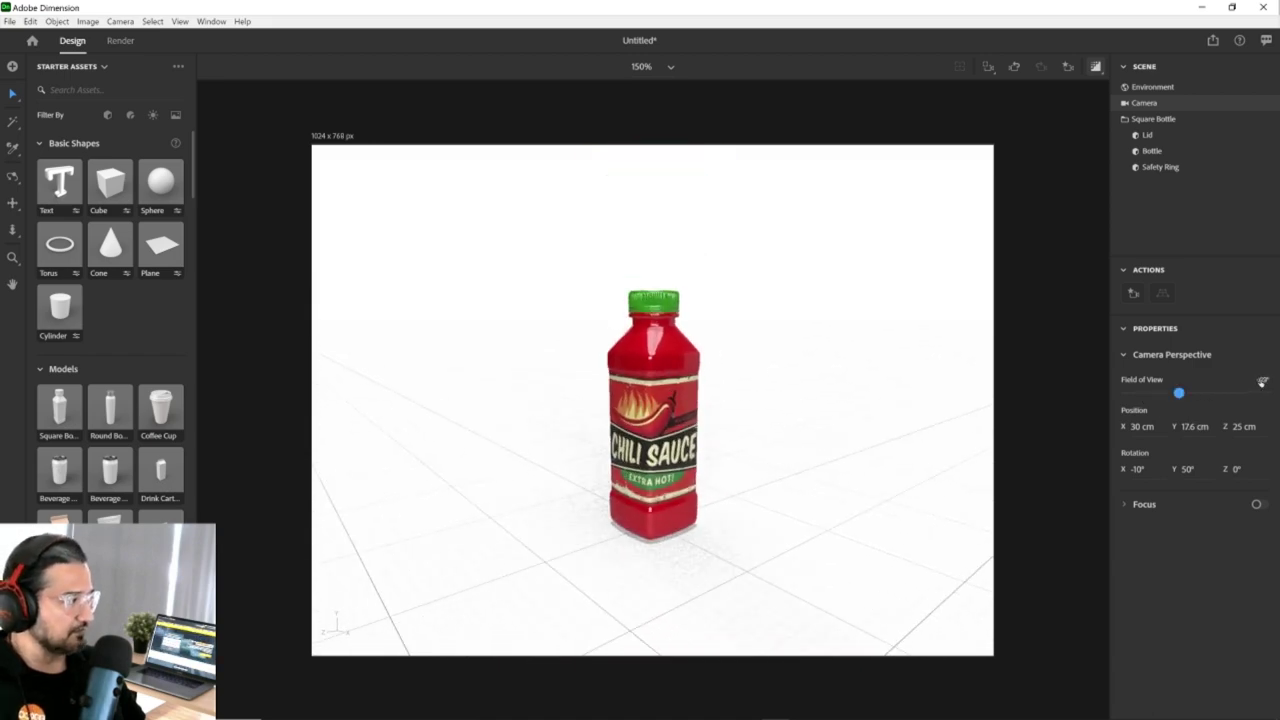
left_click(1262, 381)
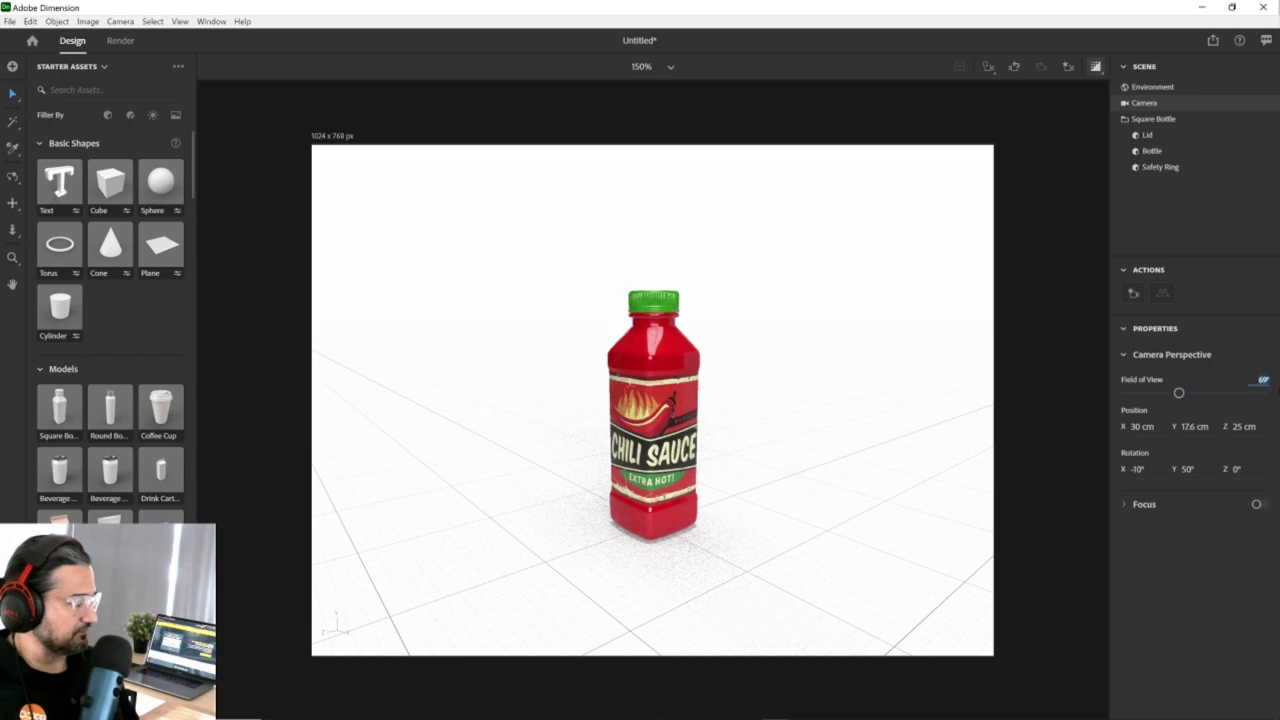
type("55")
key("Return")
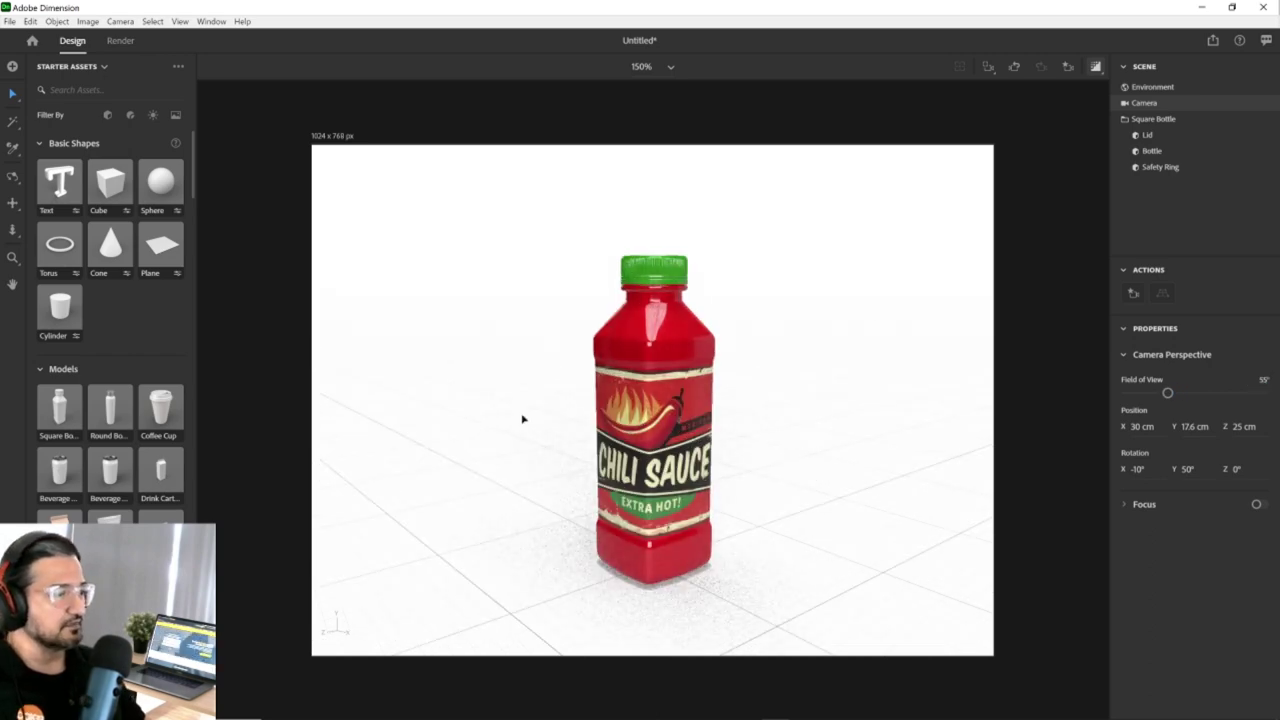
Frame the bottle closer from slightly above, with the camera at about X 23.1, Y 17.1, Z 18 cm and tilted about -14°.
scroll(729, 434, "up", 5)
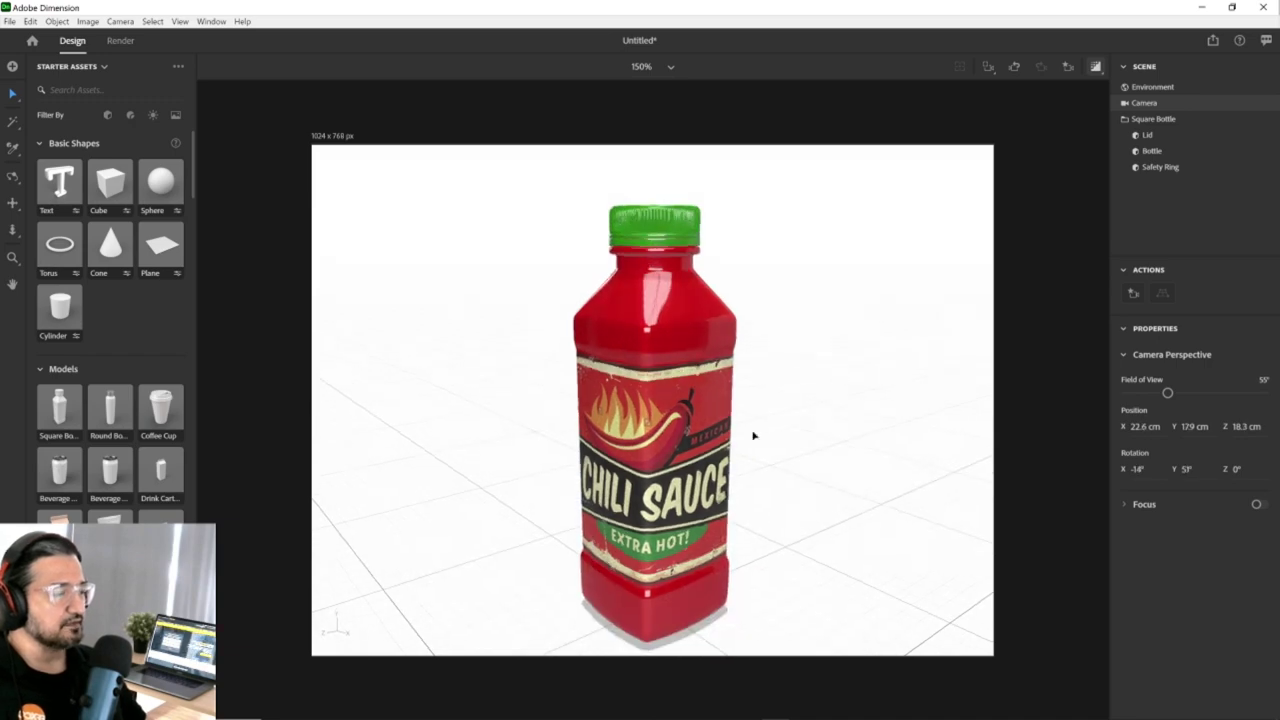
right_click_drag(766, 437, 727, 405)
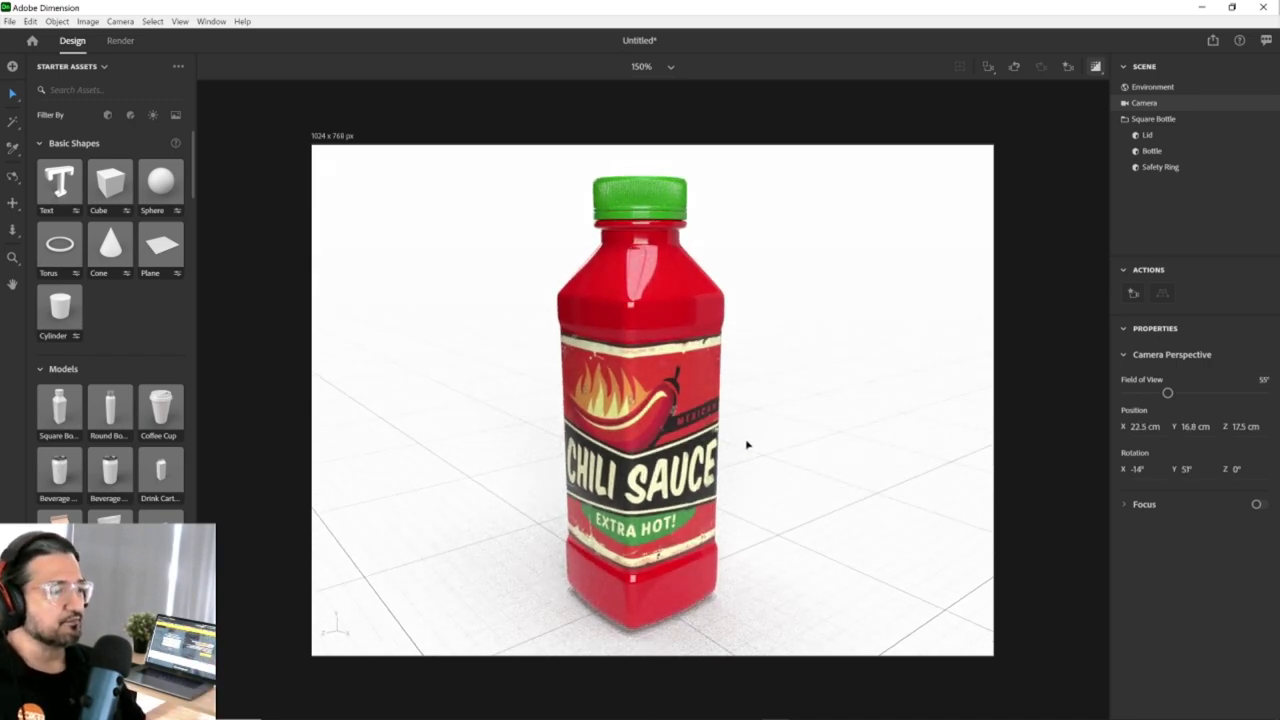
scroll(748, 443, "down", 1)
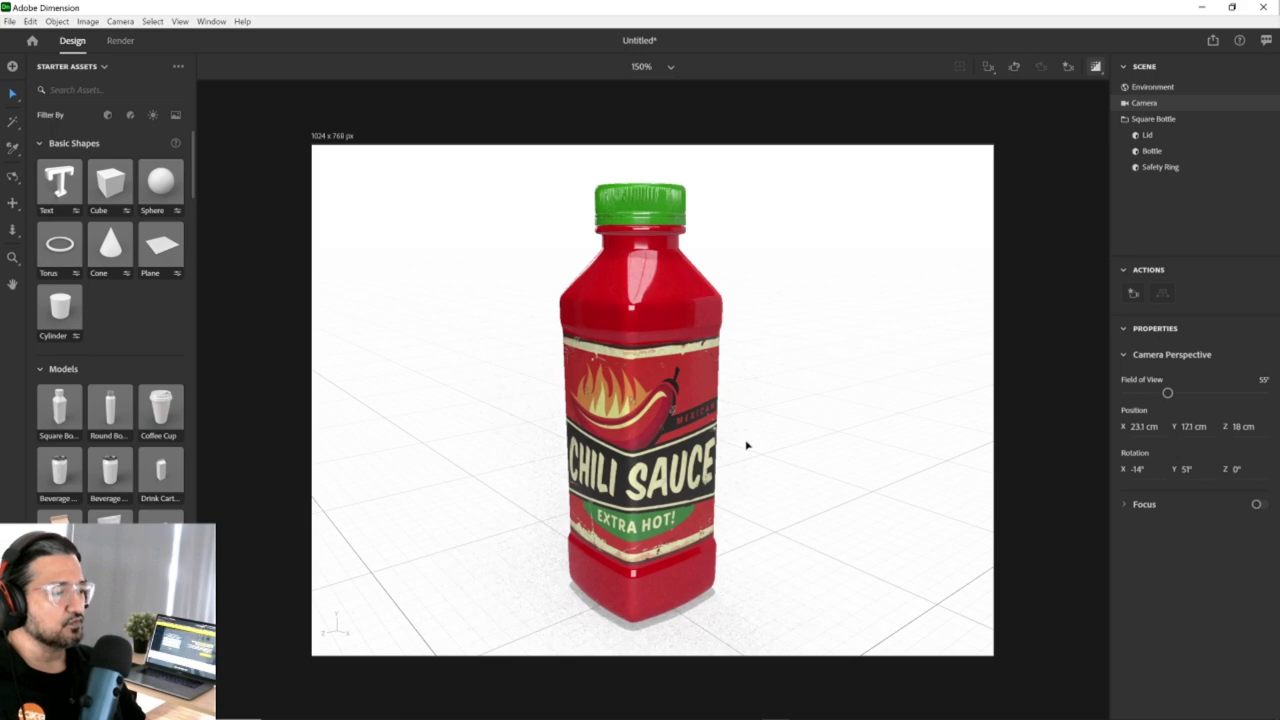
Rename the Square Bottle group as Square Bottle 1.
left_click(1151, 120)
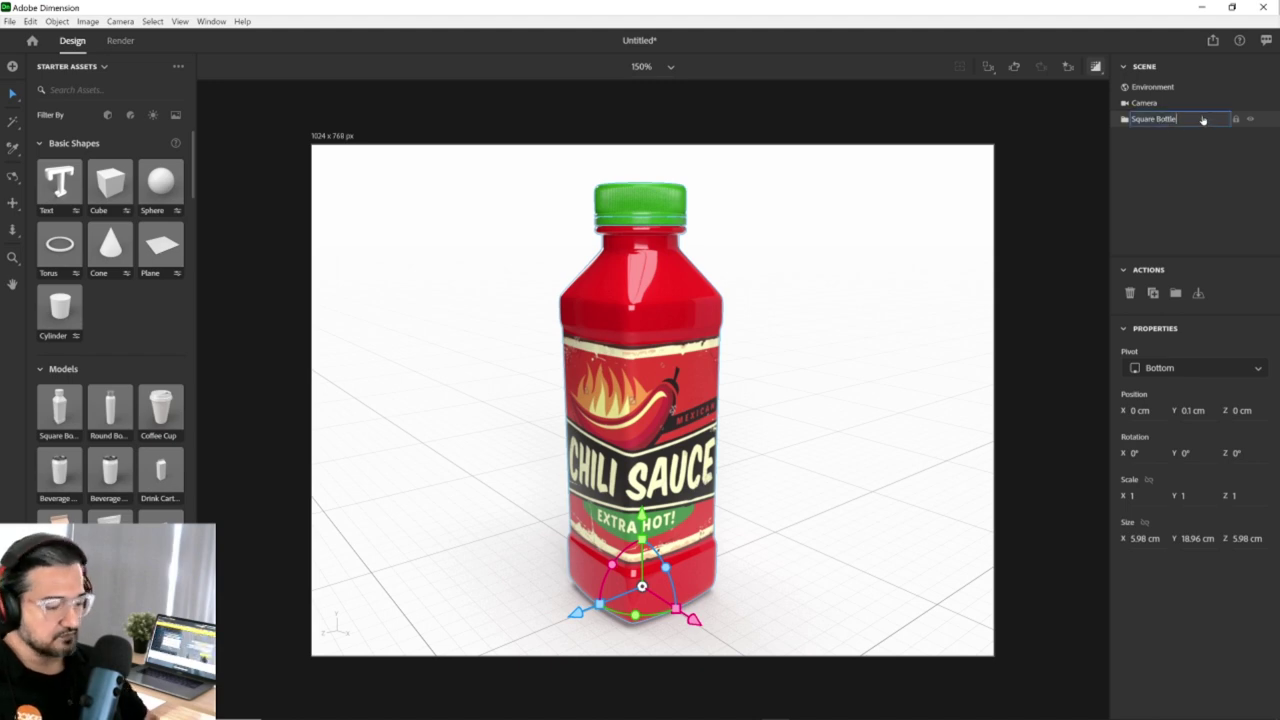
key("Return")
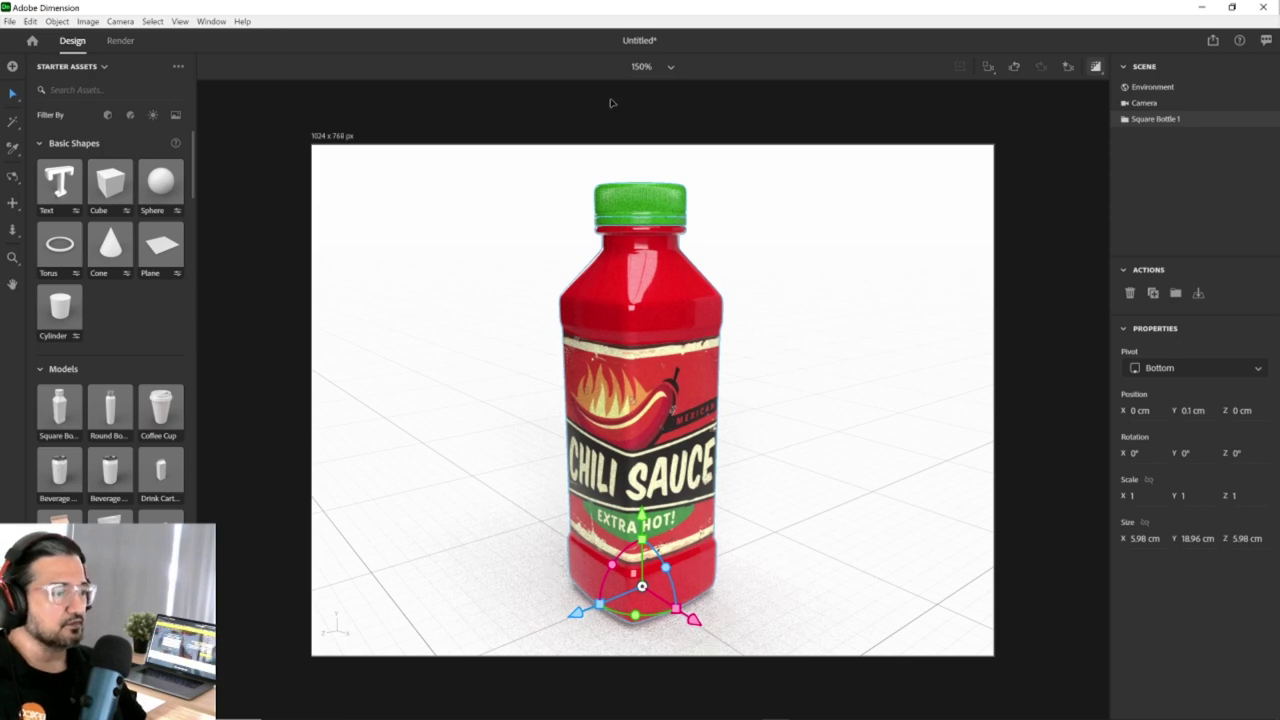
Save the scene to the Desktop as a Dimension file named ChilliSauce01.
left_click(10, 22)
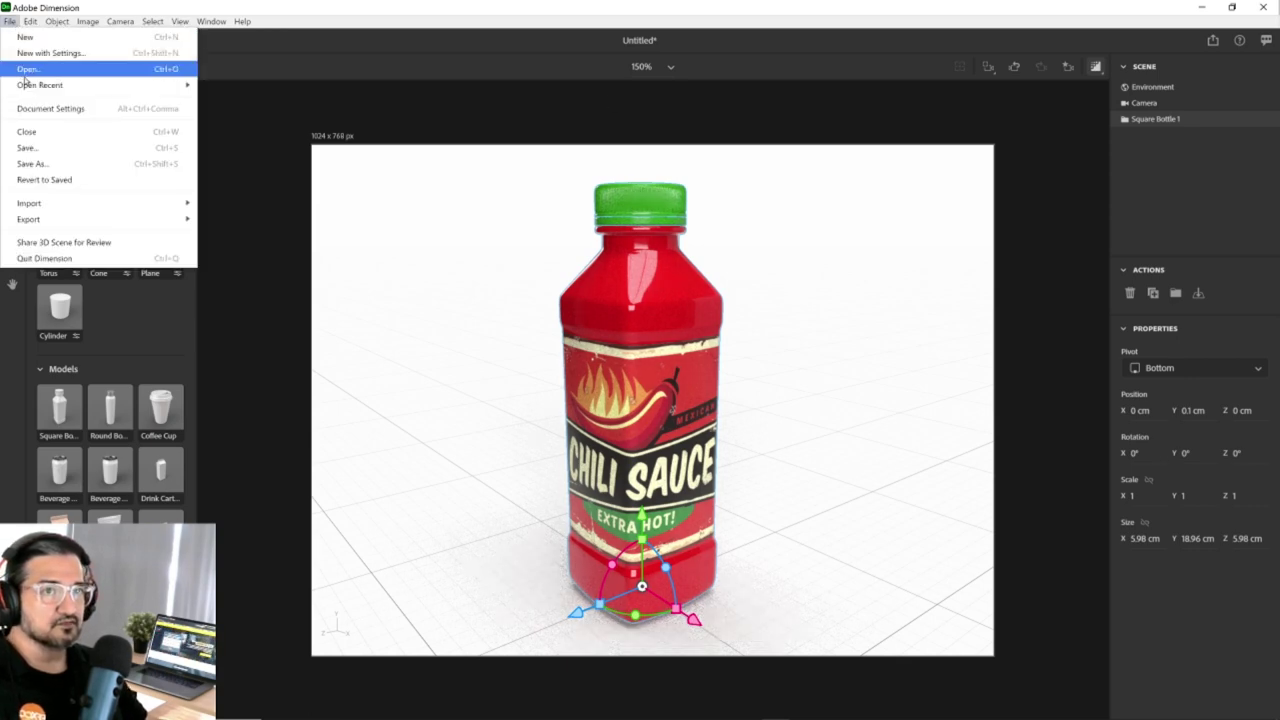
left_click(60, 163)
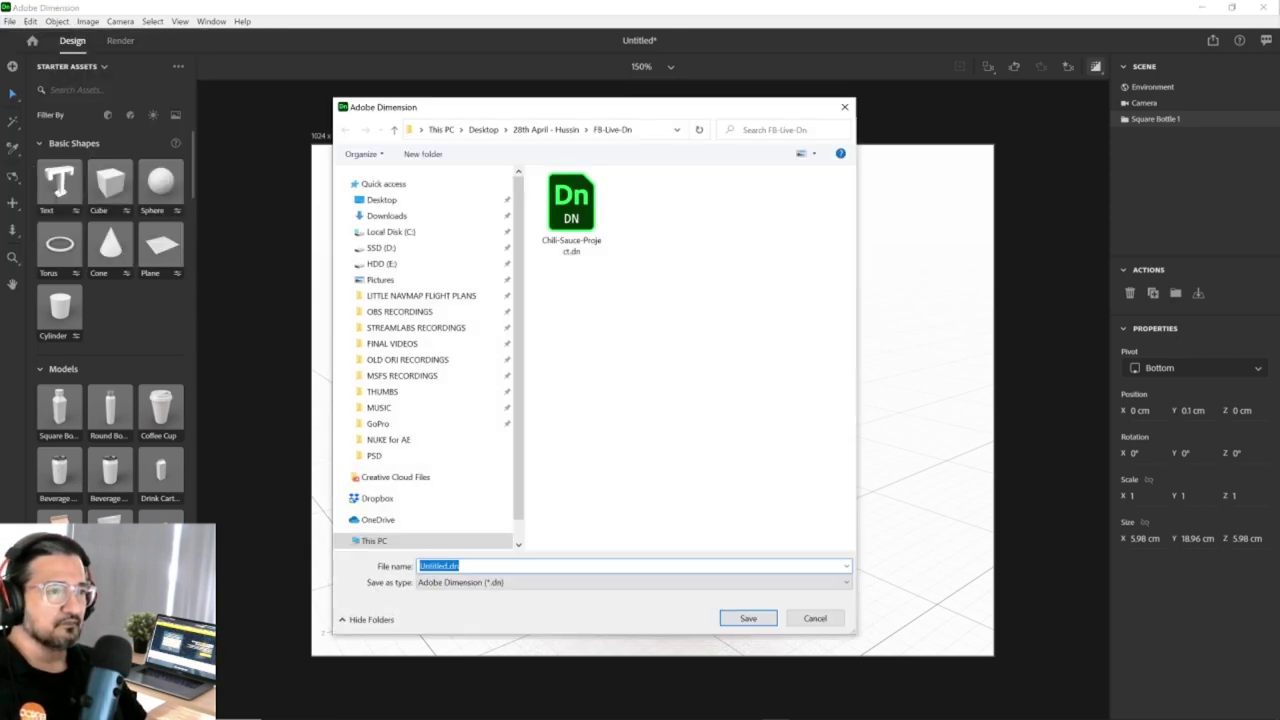
left_click(380, 200)
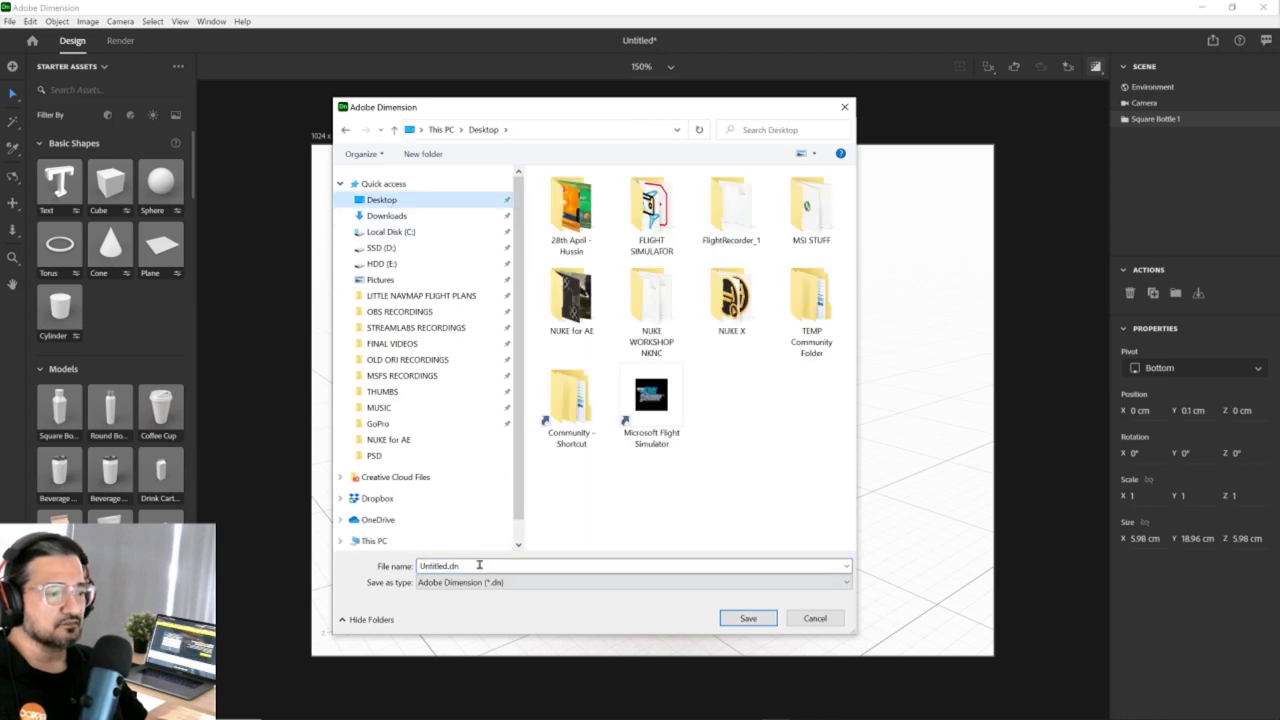
double_click(446, 567)
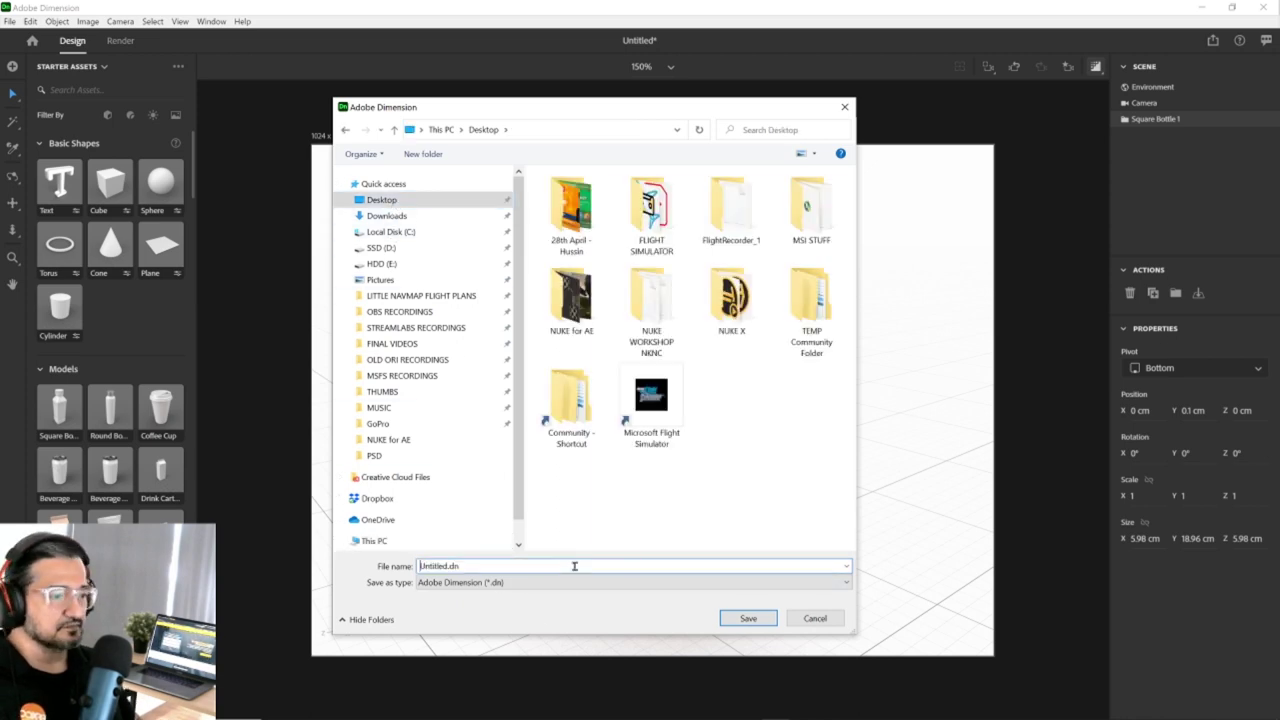
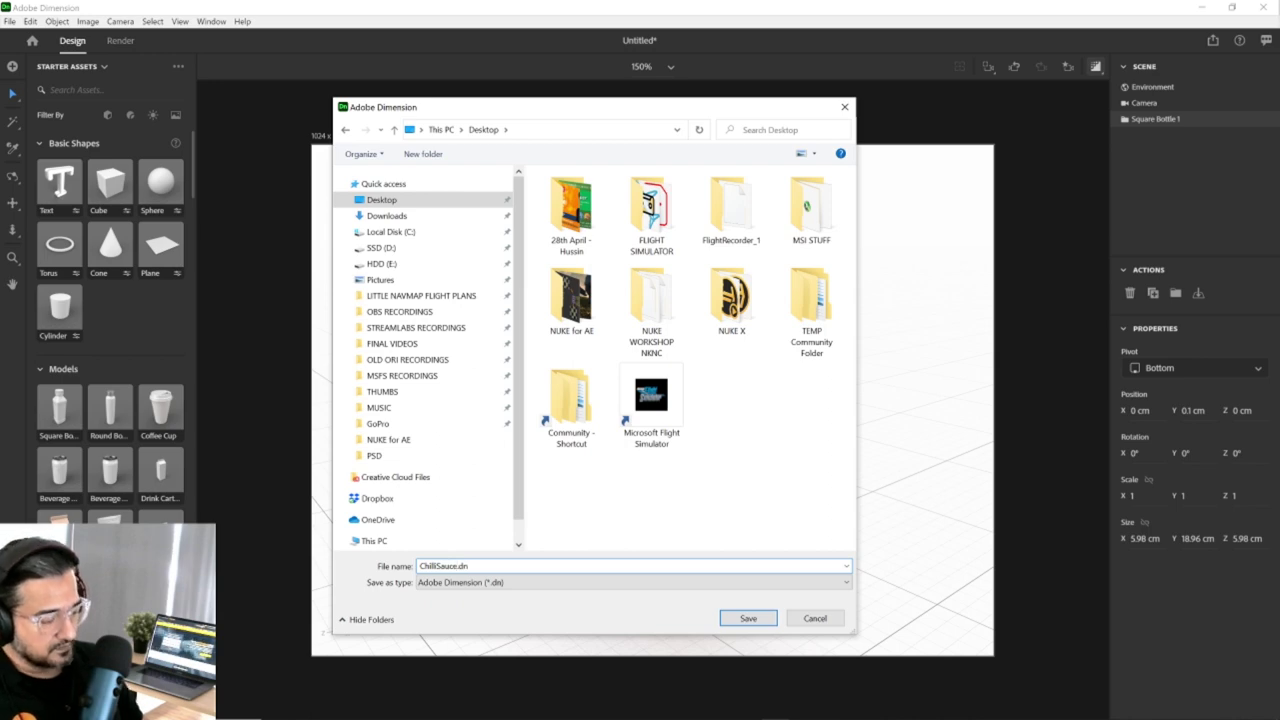
left_click(746, 618)
Duplicate Square Bottle 1 and place the copy beside the original at about X 4.1, Z -7.4 cm.
right_click_drag(747, 391, 717, 394)
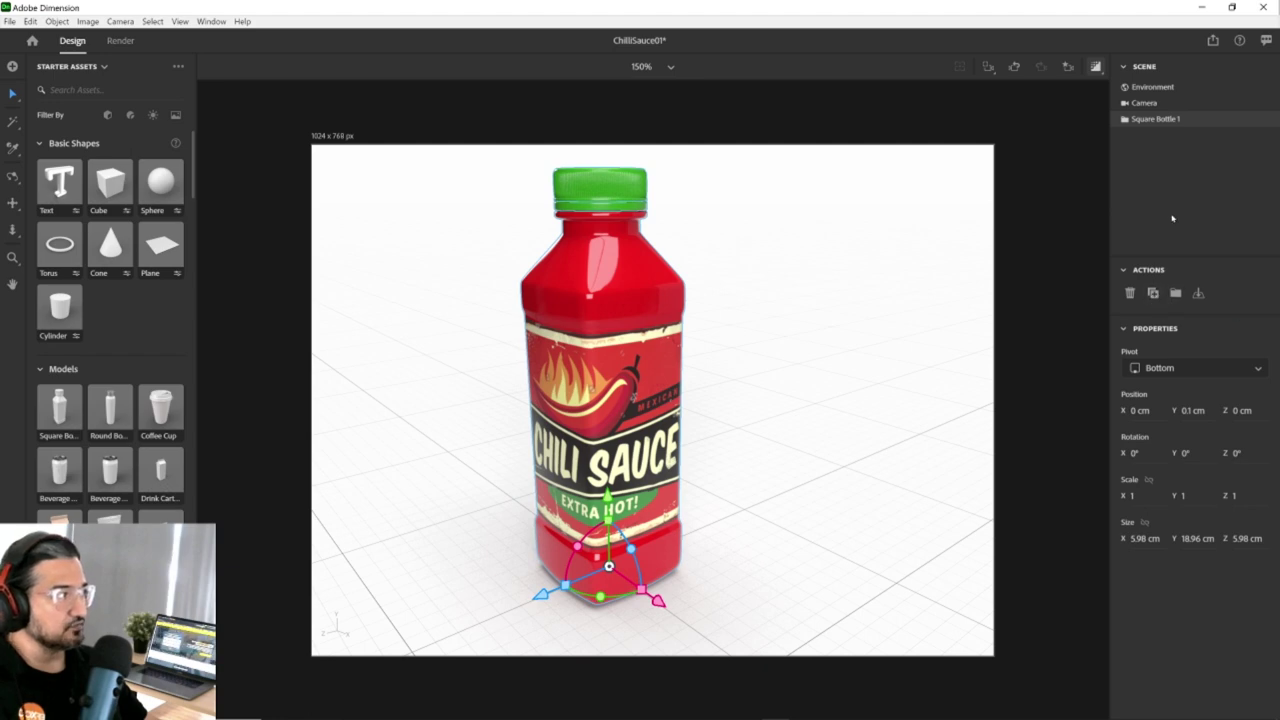
key("ctrl+d")
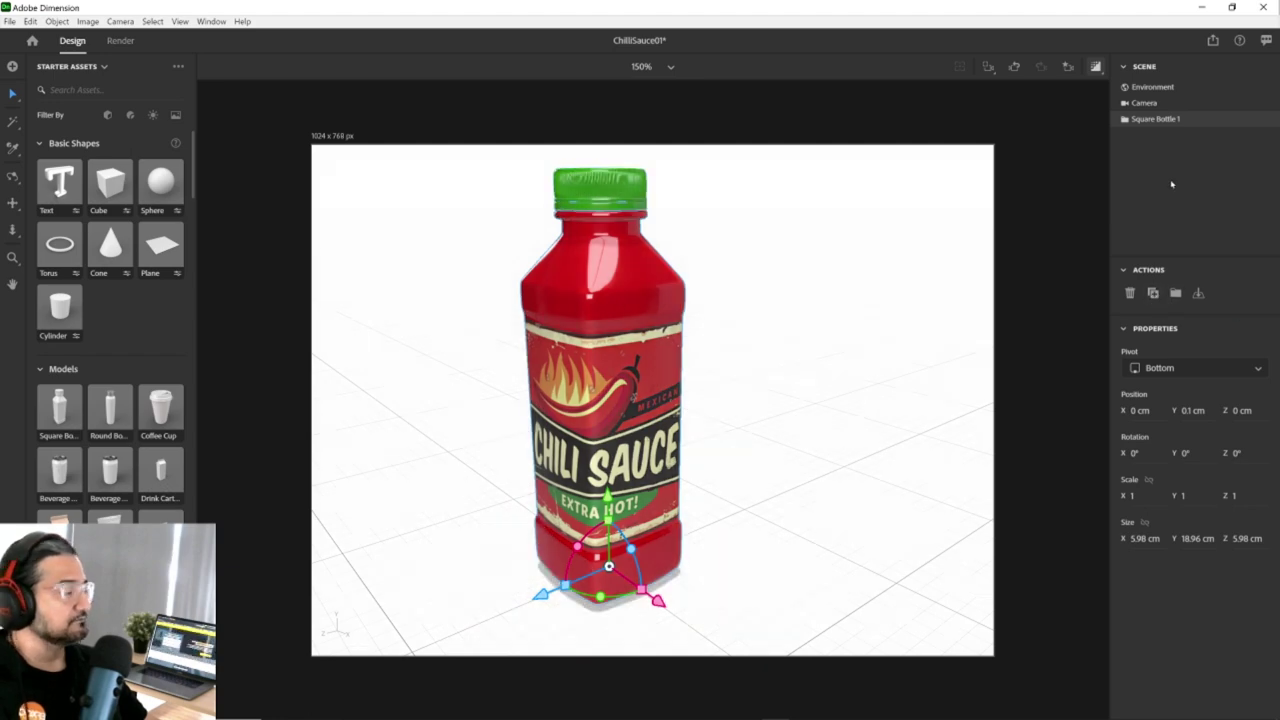
left_click_drag(628, 420, 808, 403)
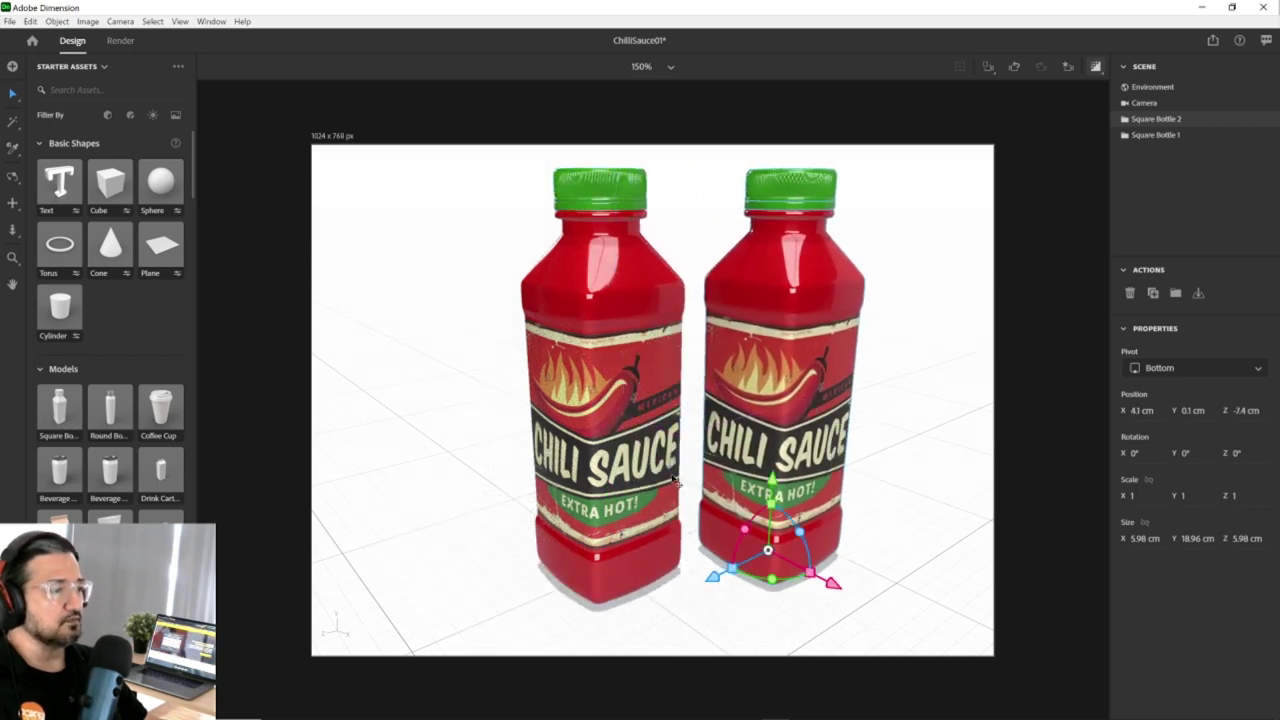
Lift Square Bottle 1 to about X 0.9, Y 1.4, Z 0.5 cm and tilt it to about X 177°, Y 161°, Z -170°.
left_click(628, 404)
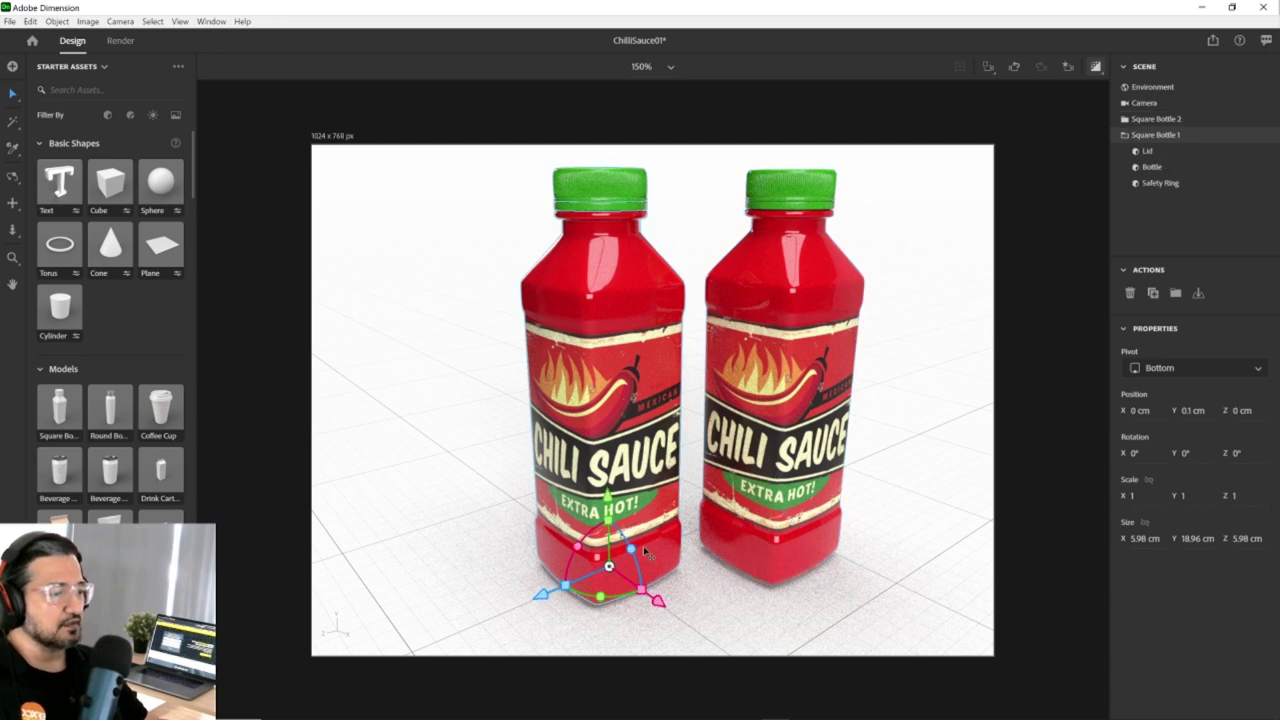
middle_click_drag(672, 543, 647, 543)
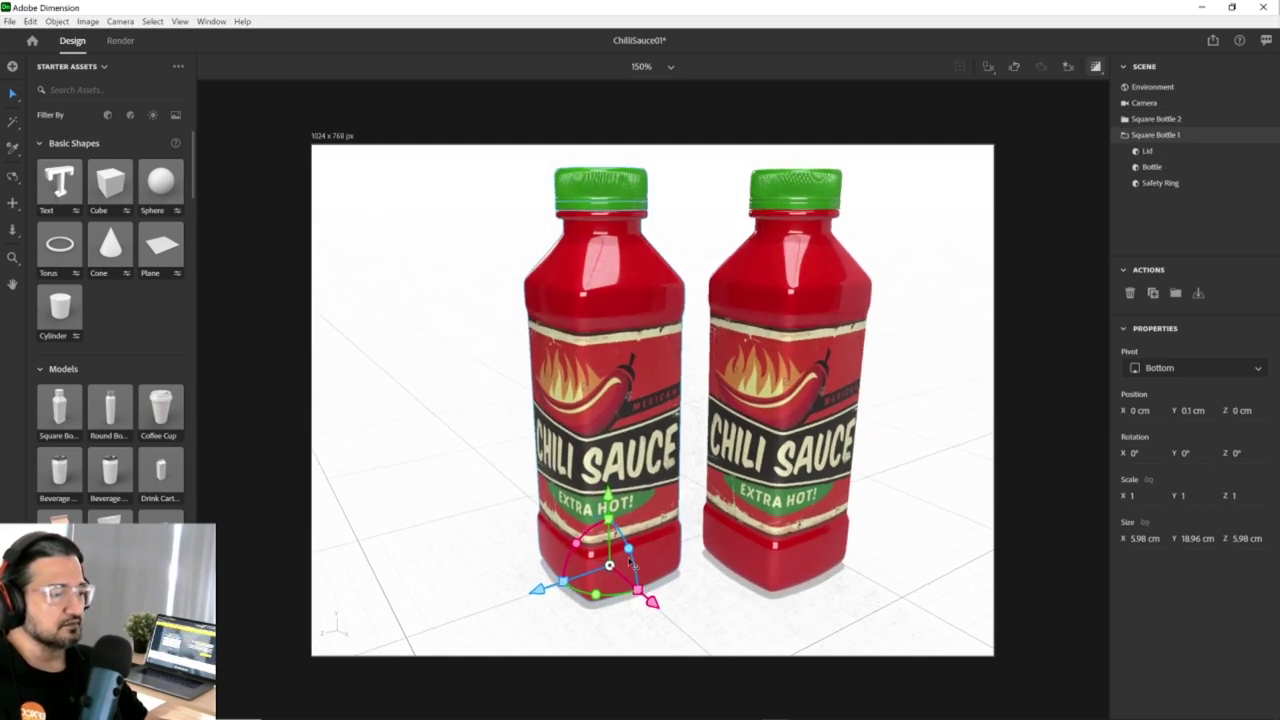
left_click_drag(608, 520, 613, 447)
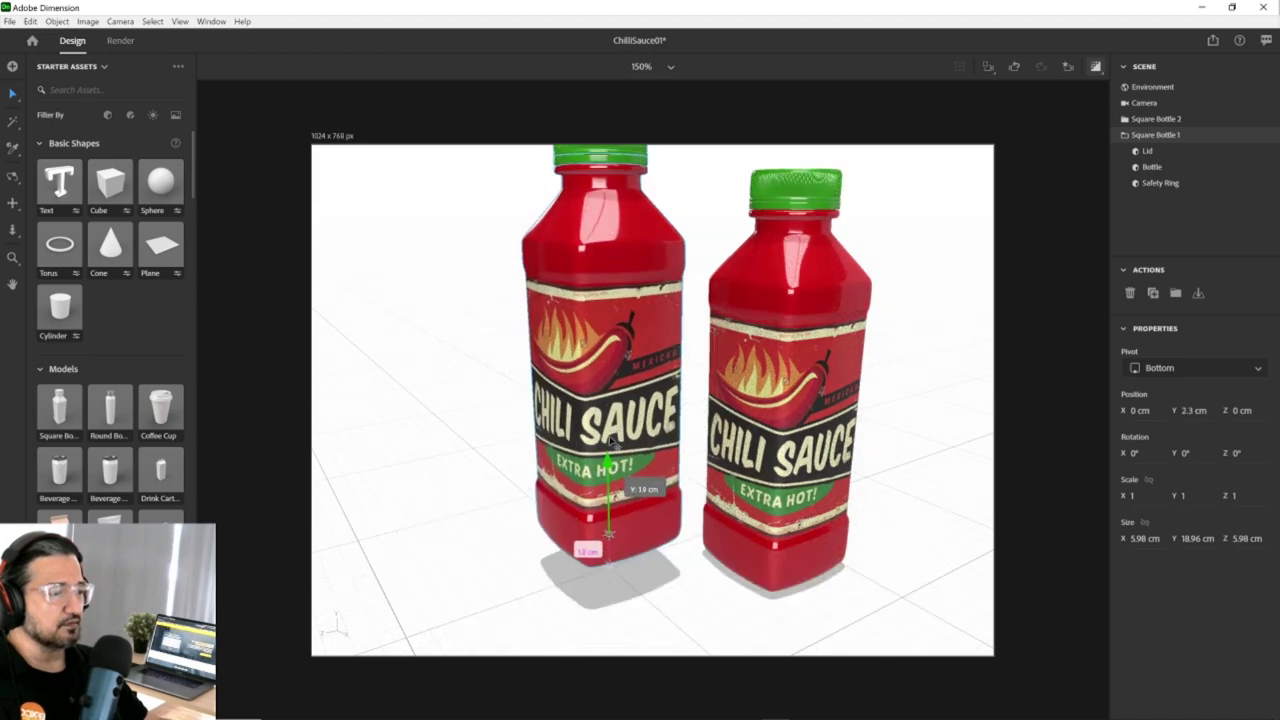
left_click_drag(605, 572, 543, 581)
left_click_drag(615, 545, 616, 584)
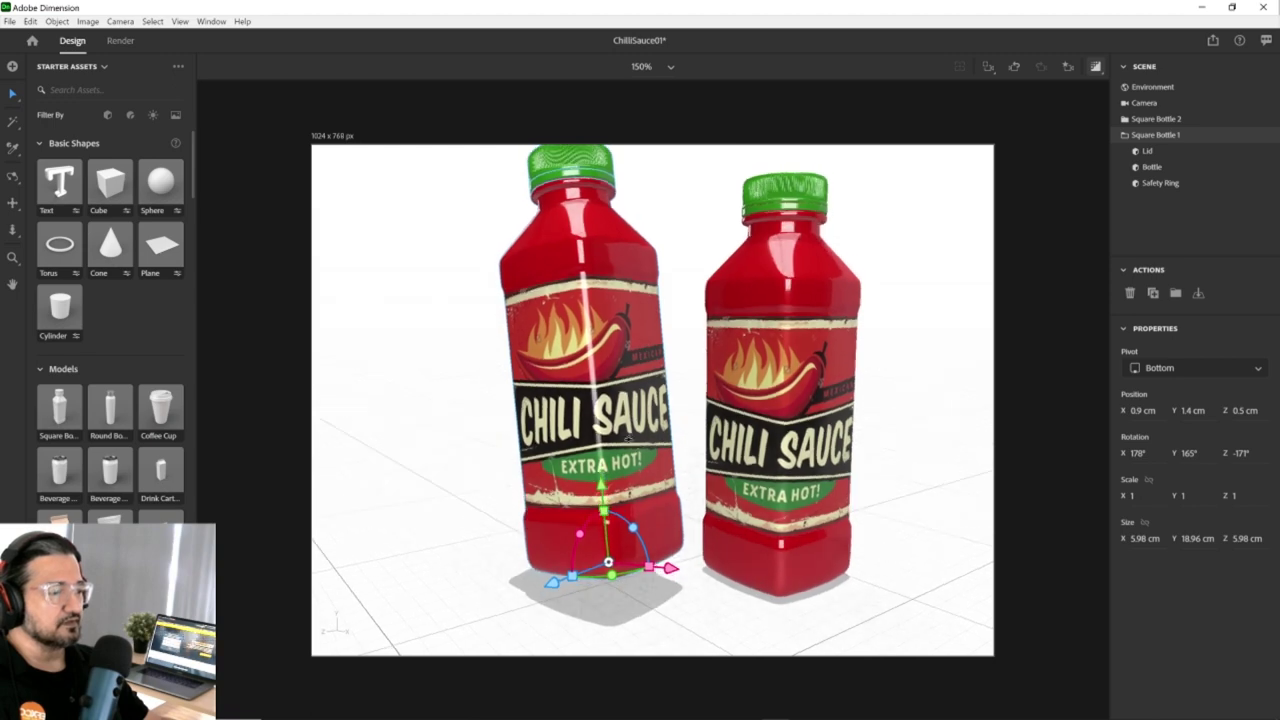
right_click_drag(652, 389, 623, 456)
left_click_drag(618, 579, 620, 582)
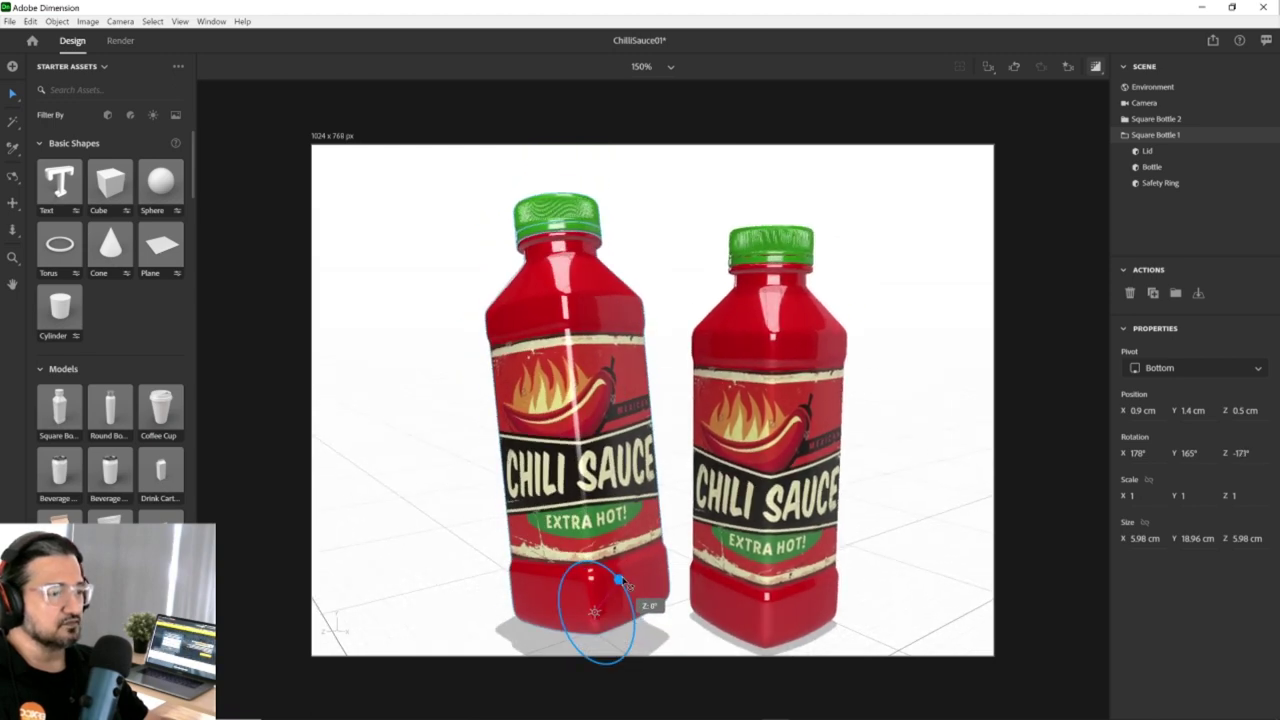
left_click_drag(607, 637, 560, 600)
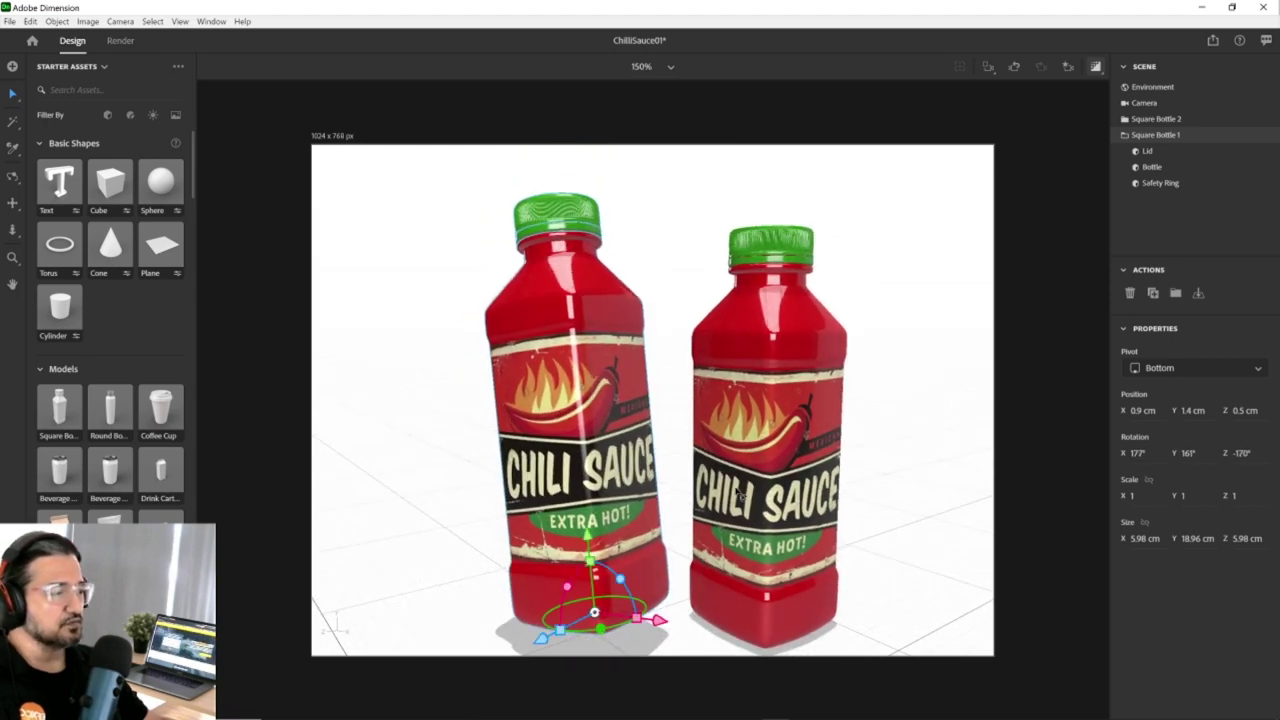
Tilt Square Bottle 2 to about X 8°, Y -1°, Z -15° and float it behind the first bottle at about X -1.7, Y 2.1, Z -7.9 cm.
left_click(760, 590)
left_click_drag(767, 648, 799, 582)
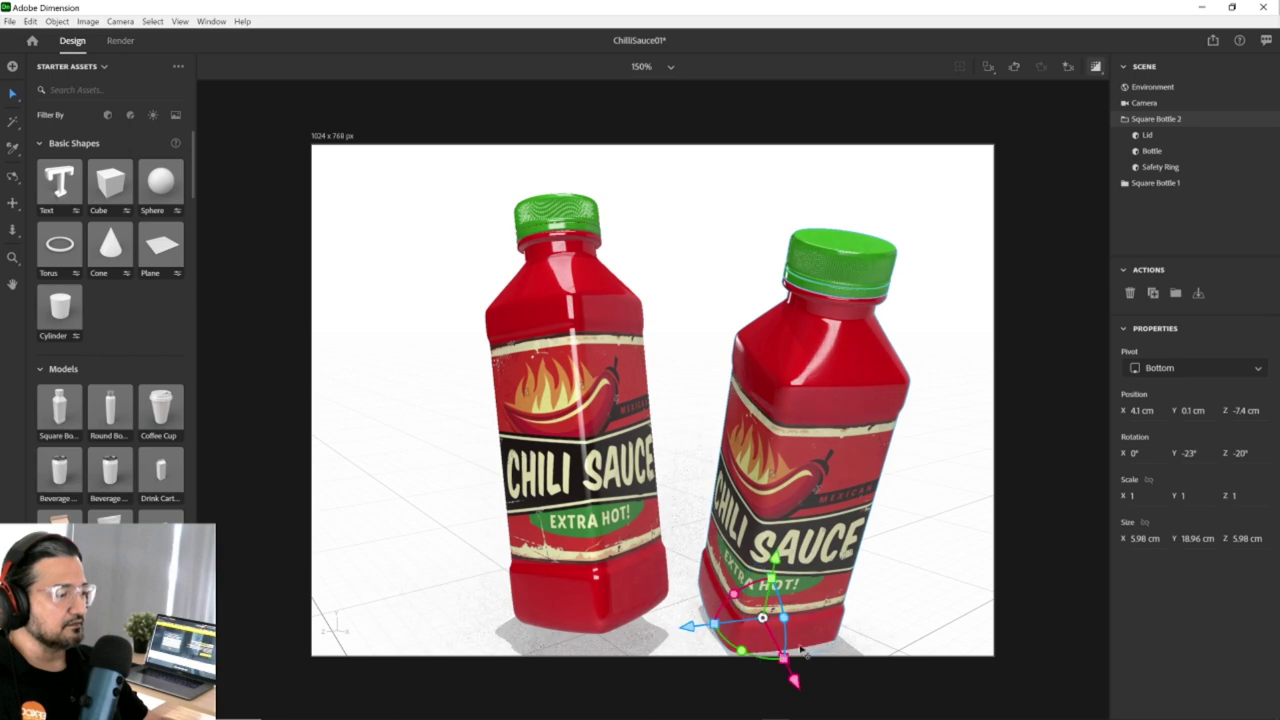
mouse_move(745, 622)
left_mouse_down()
mouse_move(686, 568)
mouse_move(657, 583)
mouse_move(735, 601)
left_mouse_up()
mouse_move(724, 536)
left_mouse_down()
mouse_move(730, 548)
mouse_move(745, 540)
mouse_move(733, 537)
mouse_move(745, 555)
mouse_move(736, 526)
left_mouse_up()
middle_click_drag(736, 526, 716, 496)
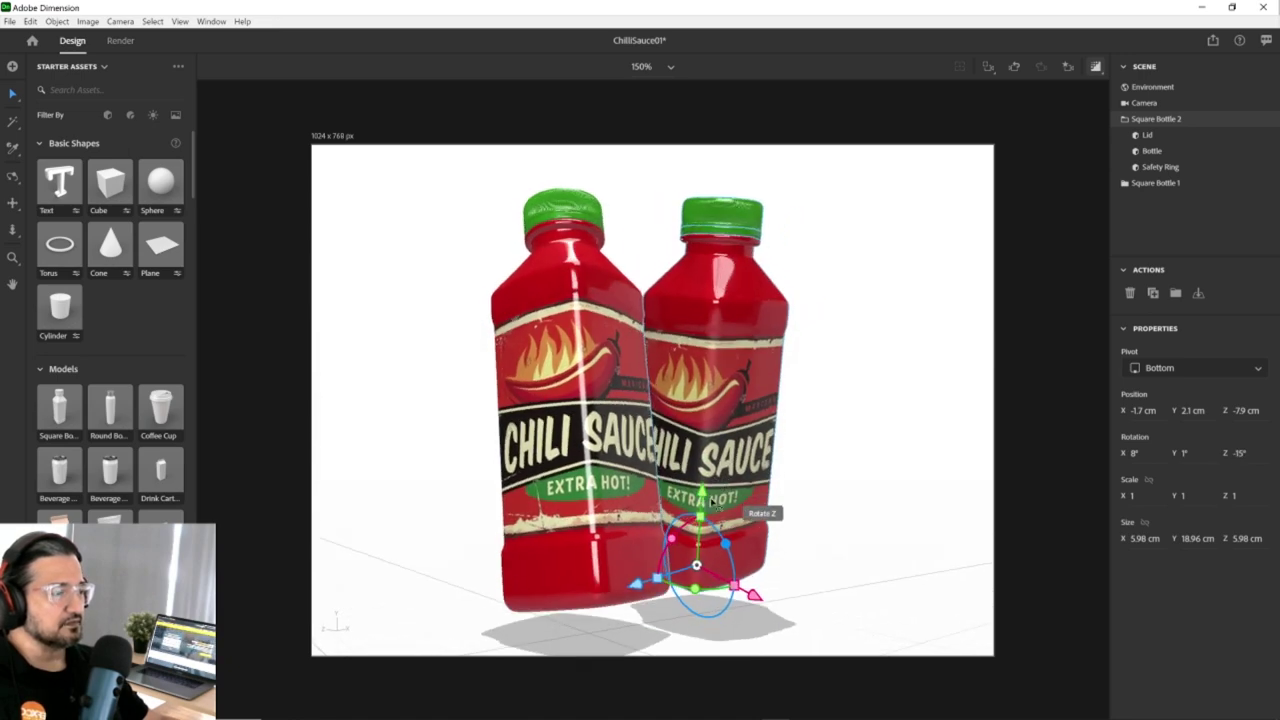
left_click_drag(722, 530, 613, 484)
left_click_drag(697, 577, 722, 548)
right_click_drag(720, 560, 640, 498)
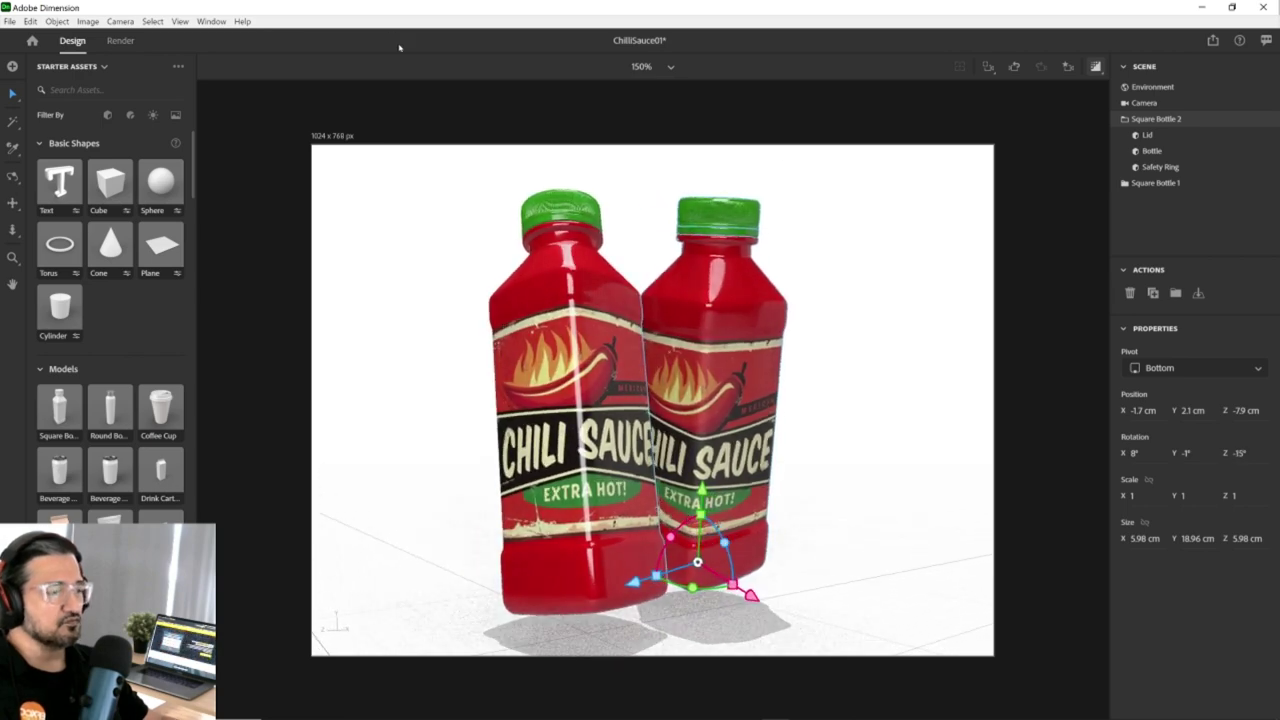
Switch to the top camera view and move Square Bottle 2 away from the first bottle to about X -3.3, Y 2.6, Z -8.5 cm.
left_click(120, 21)
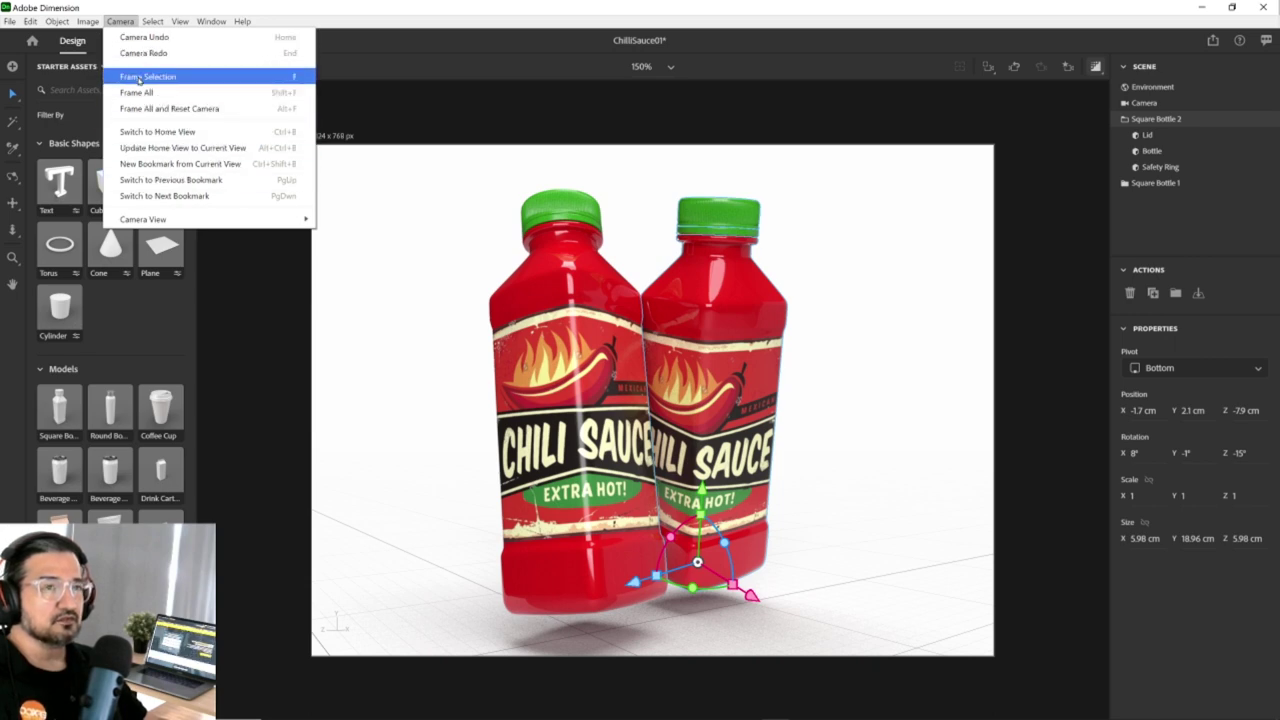
mouse_move(180, 221)
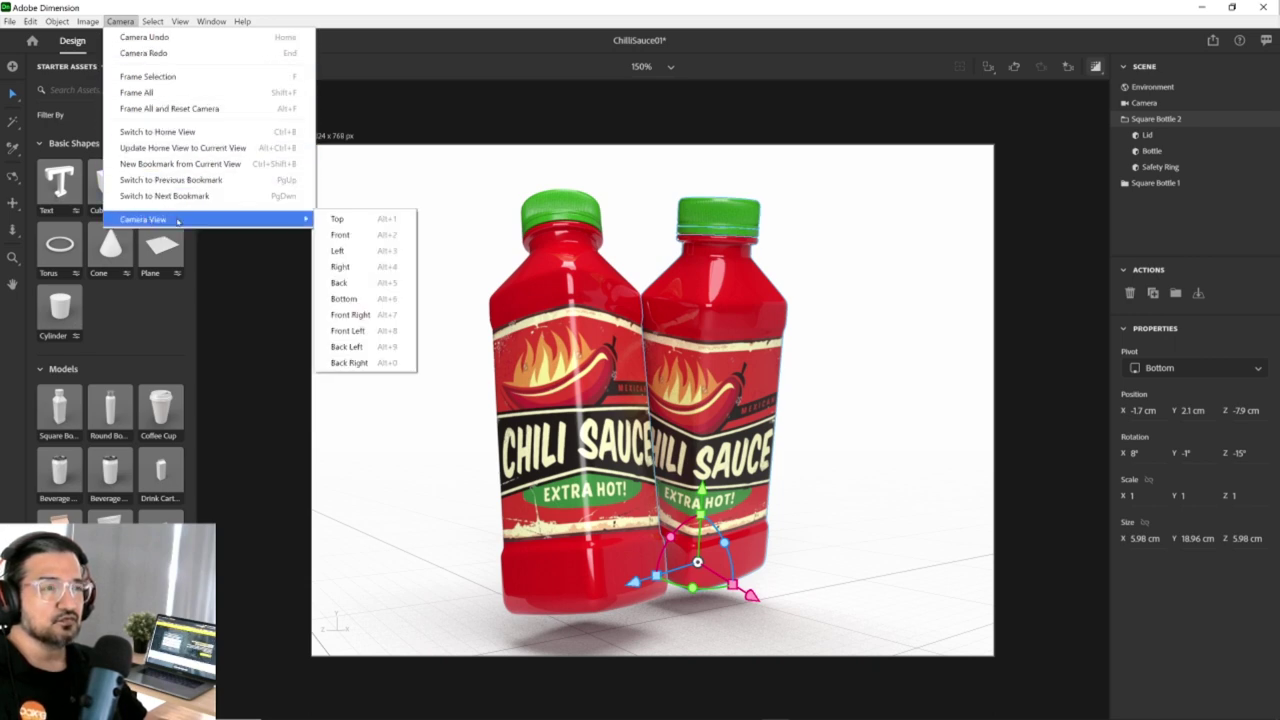
left_click(345, 219)
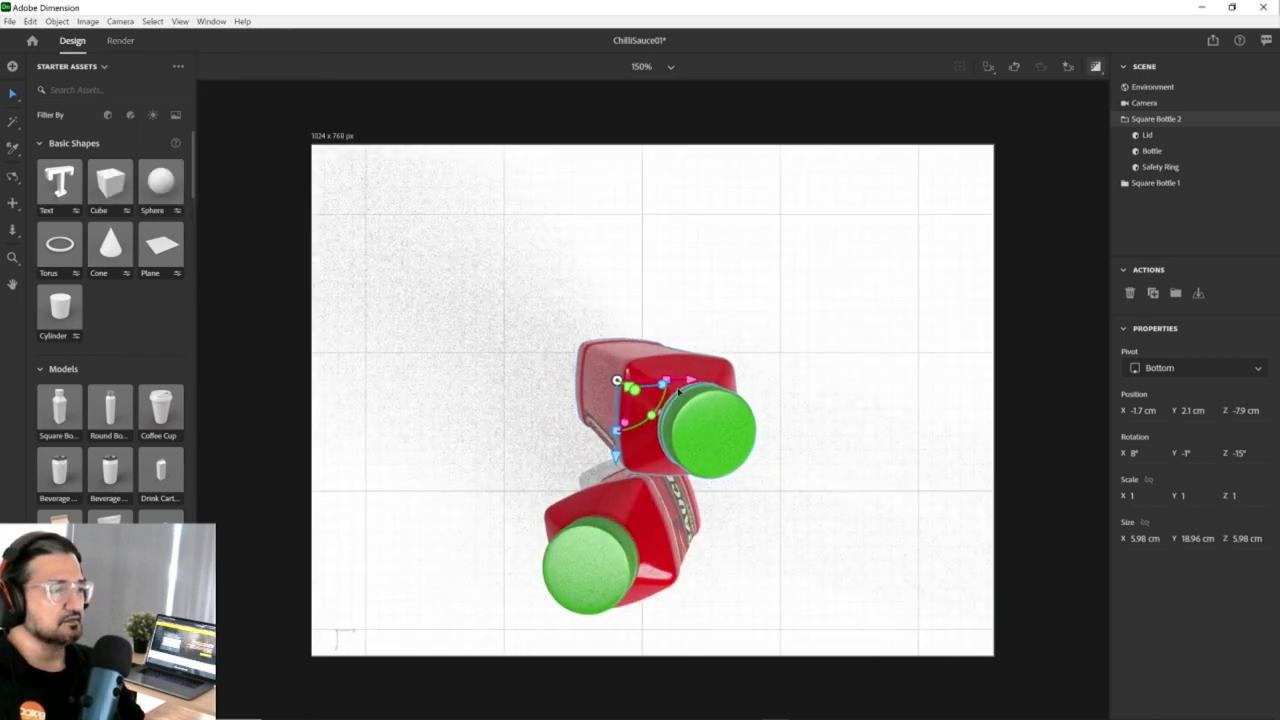
left_click_drag(700, 390, 665, 392)
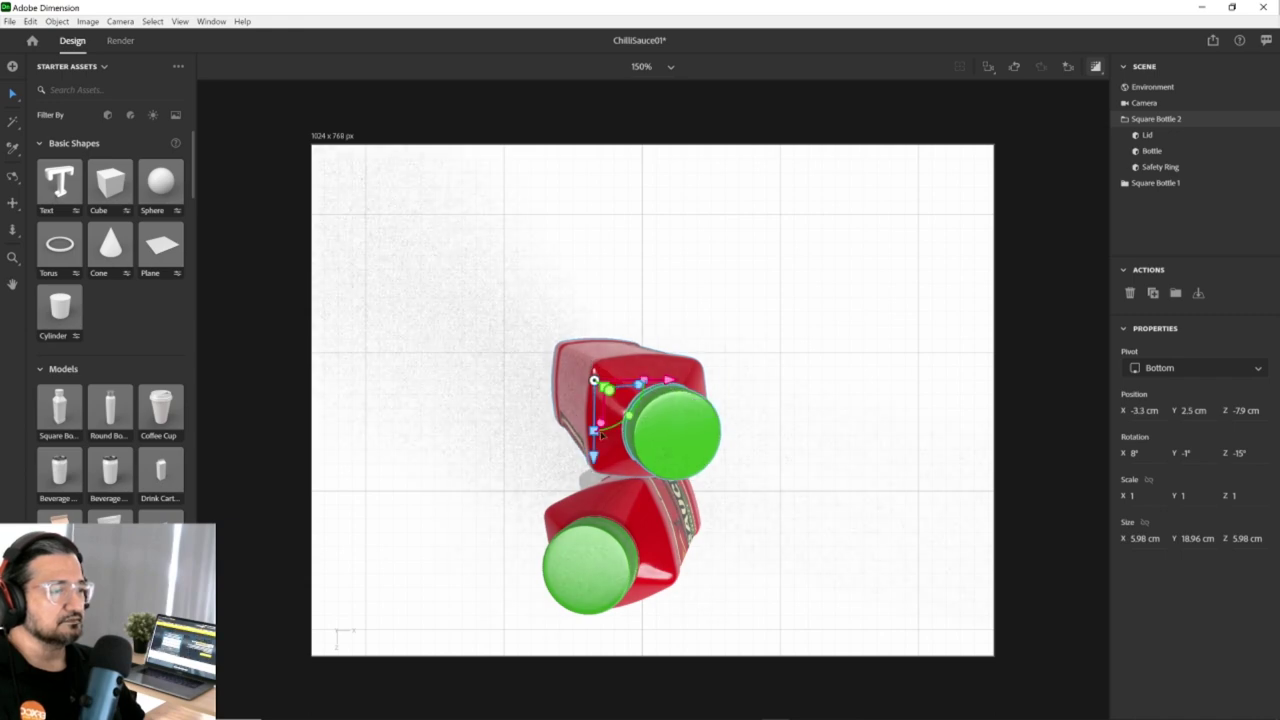
left_click_drag(593, 458, 593, 448)
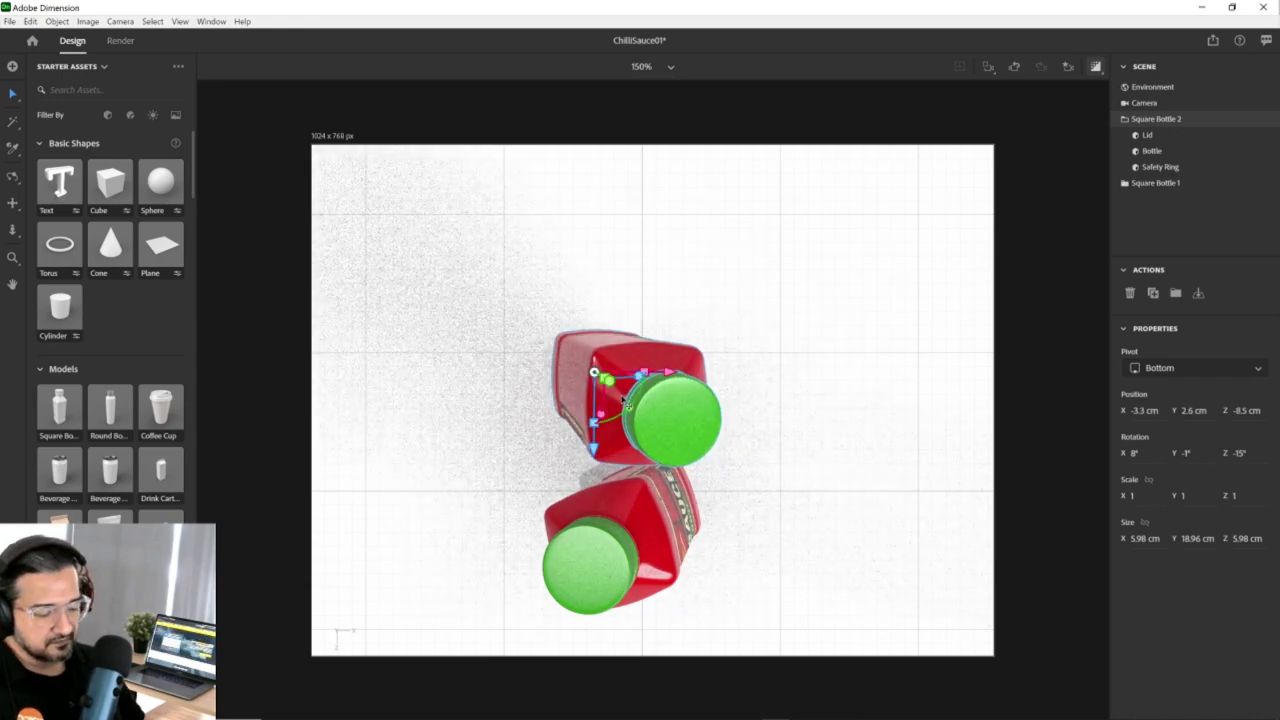
Try other camera views around the bottles and return to the angled perspective showing both labels.
key("ctrl+z")
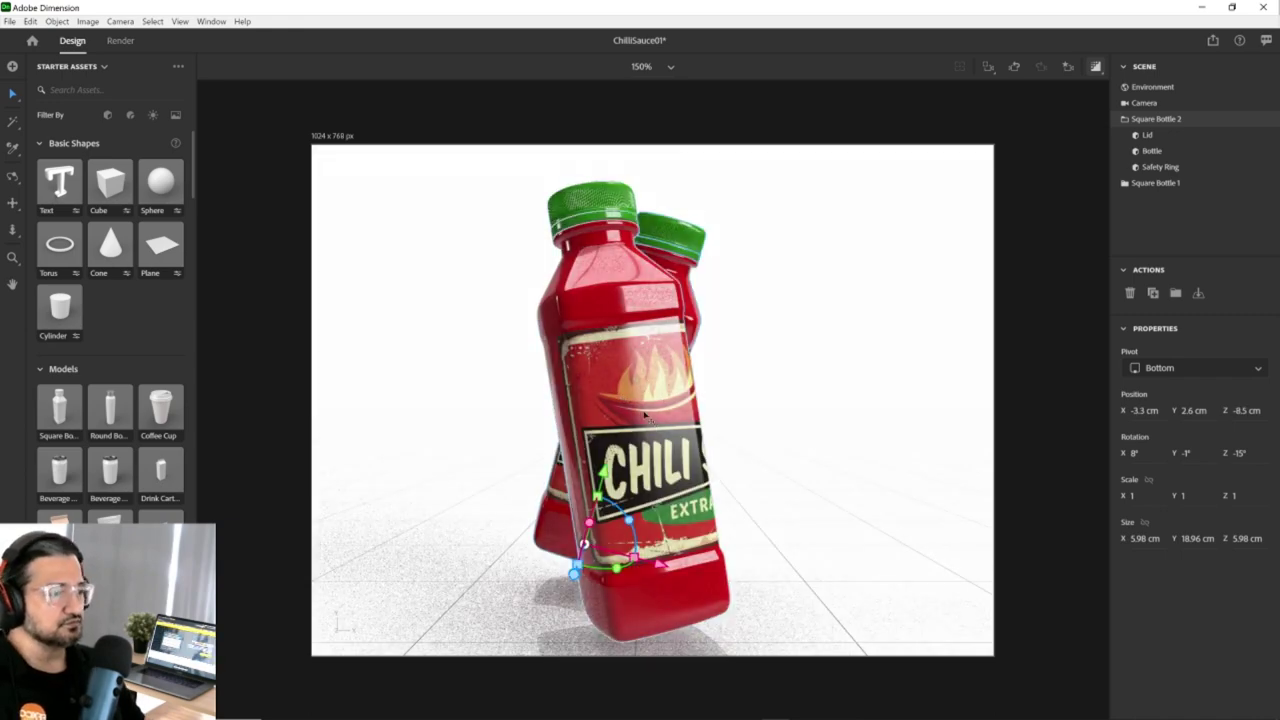
key("ctrl+z")
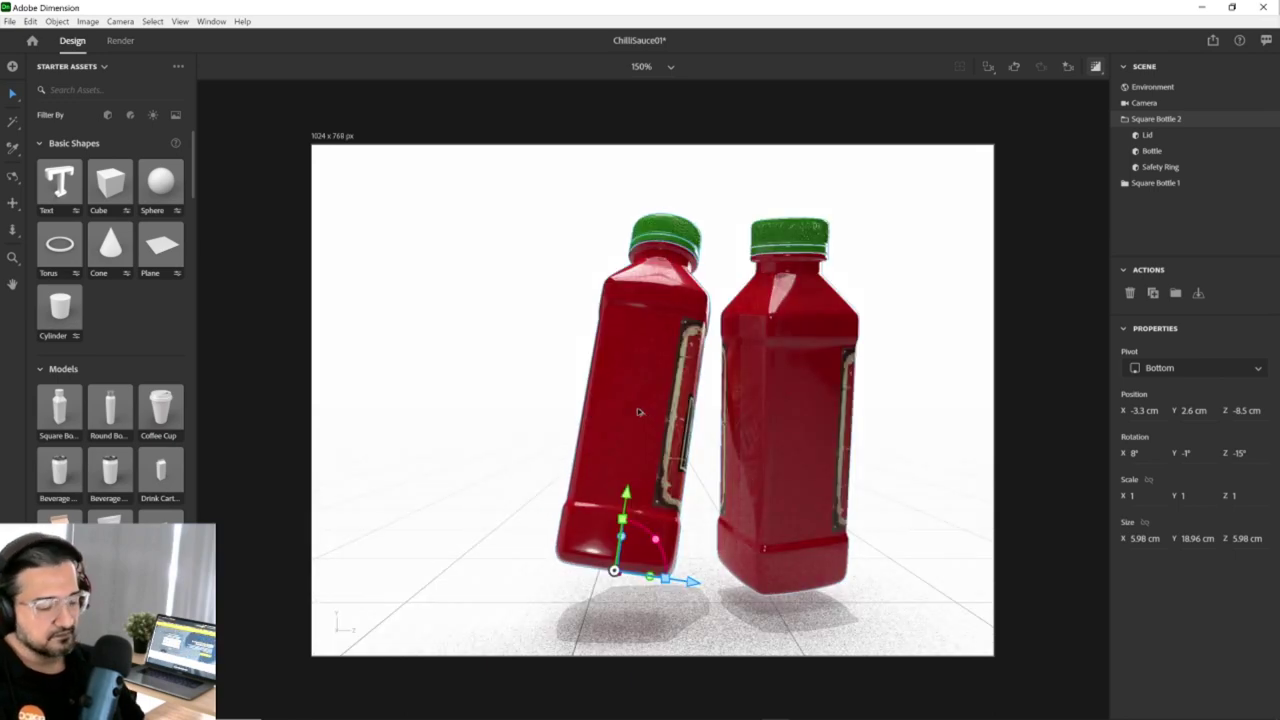
key("ctrl+z")
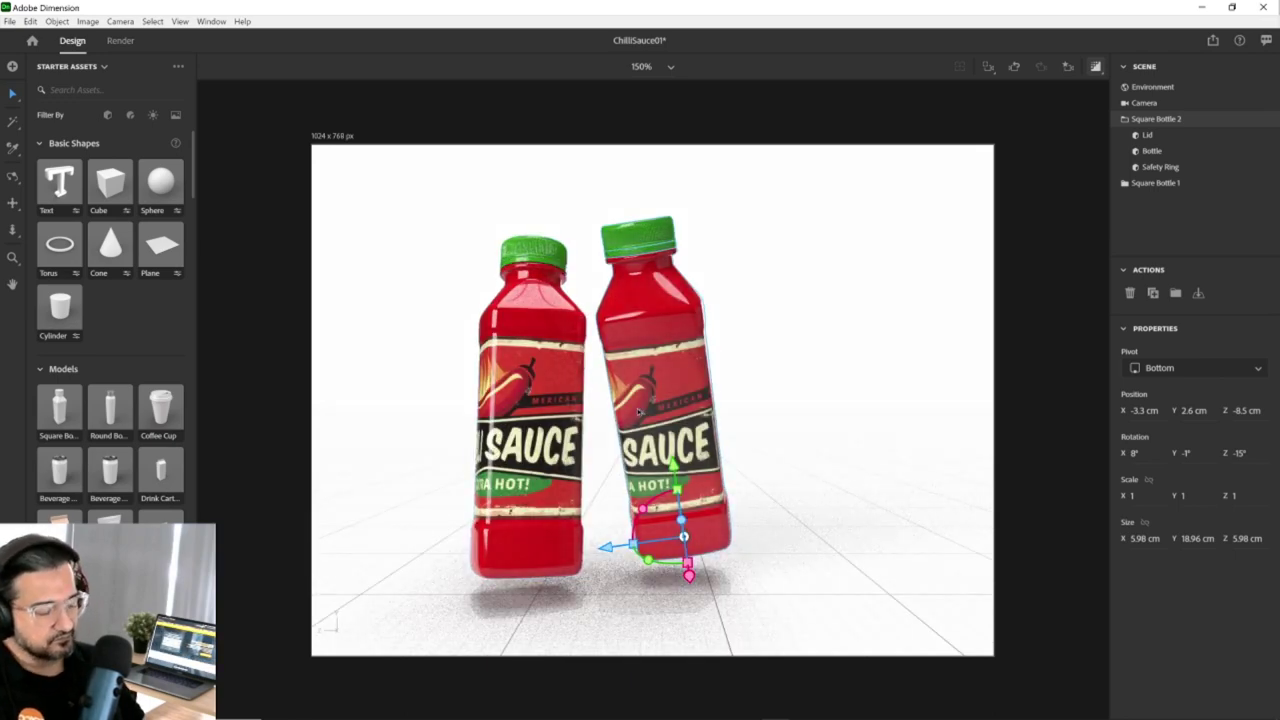
key("ctrl+z")
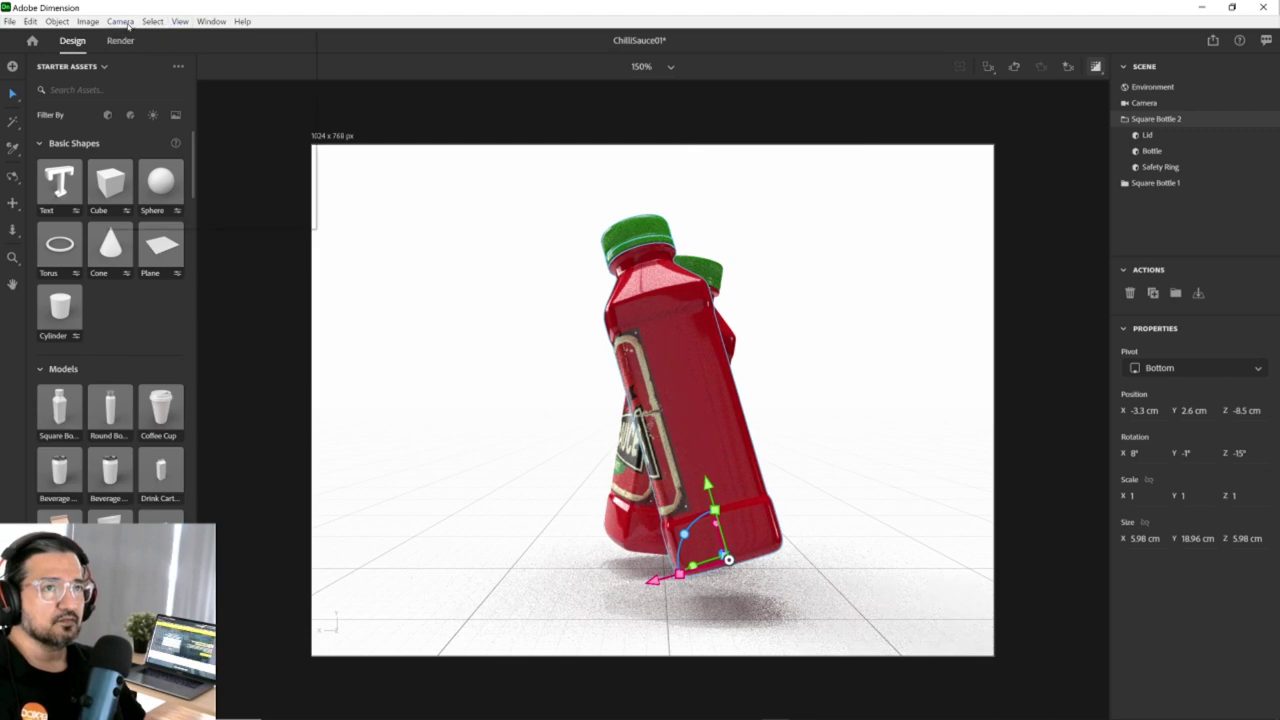
left_click(120, 21)
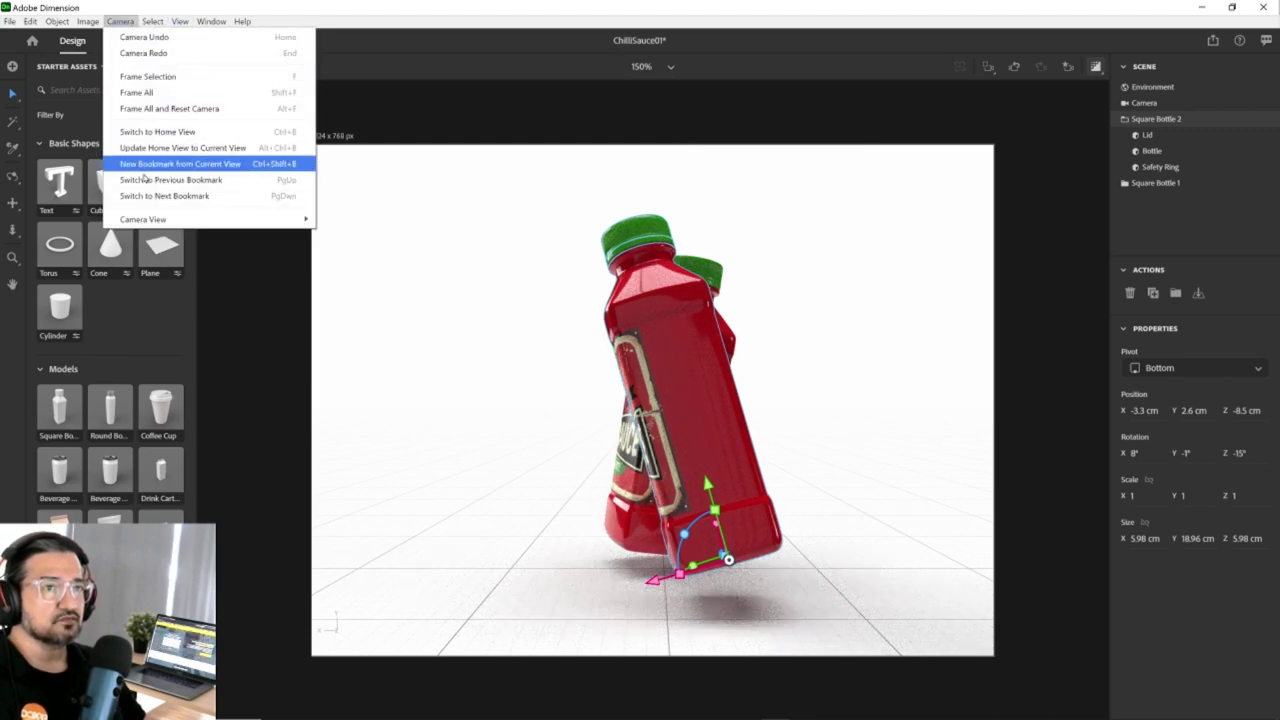
left_click(157, 131)
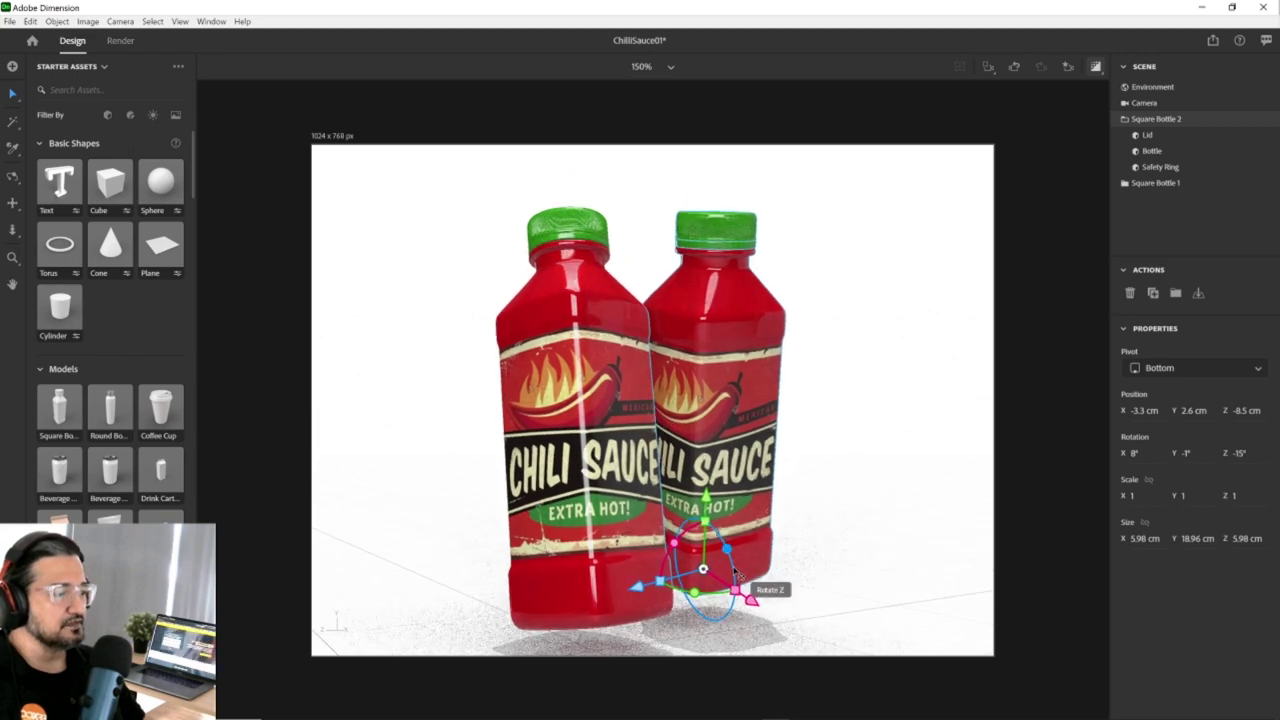
Rotate Square Bottle 2 to about X 9°, Y -2°, Z -19° and lean Square Bottle 1 to about X 6°, Y 20°, Z 9°.
left_click_drag(668, 563, 700, 600)
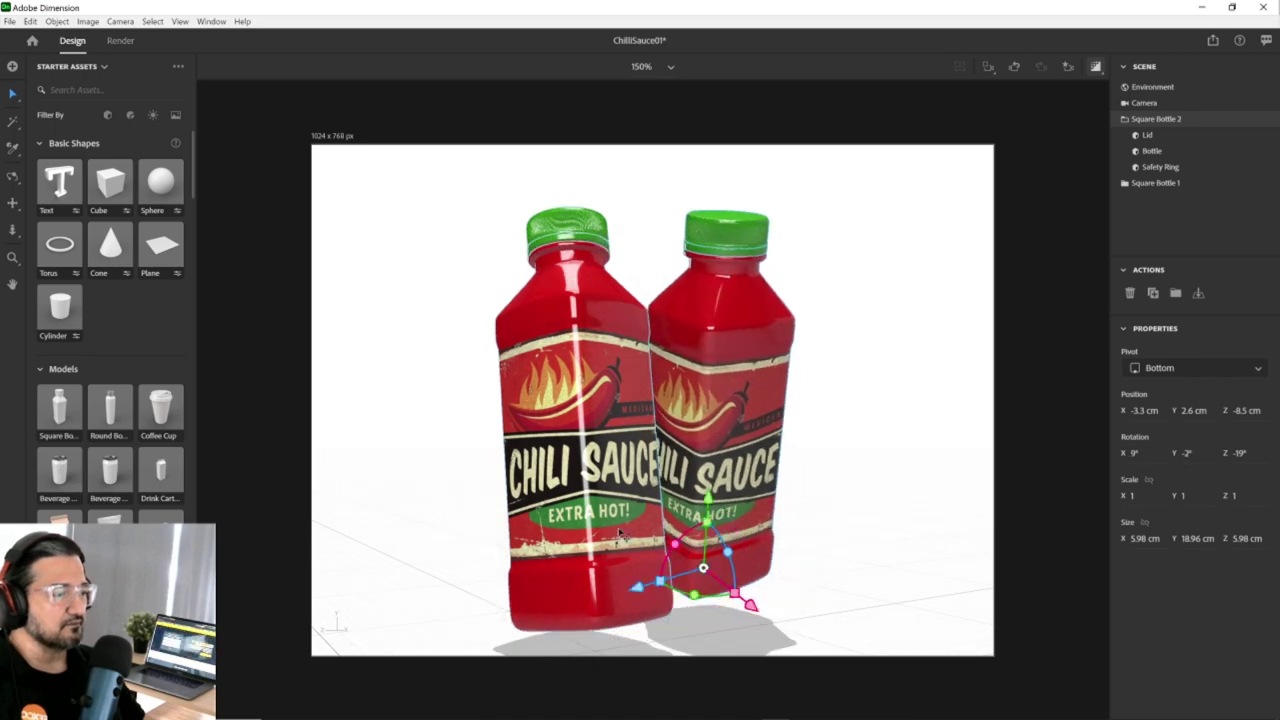
left_click(607, 558)
left_click_drag(605, 590, 620, 588)
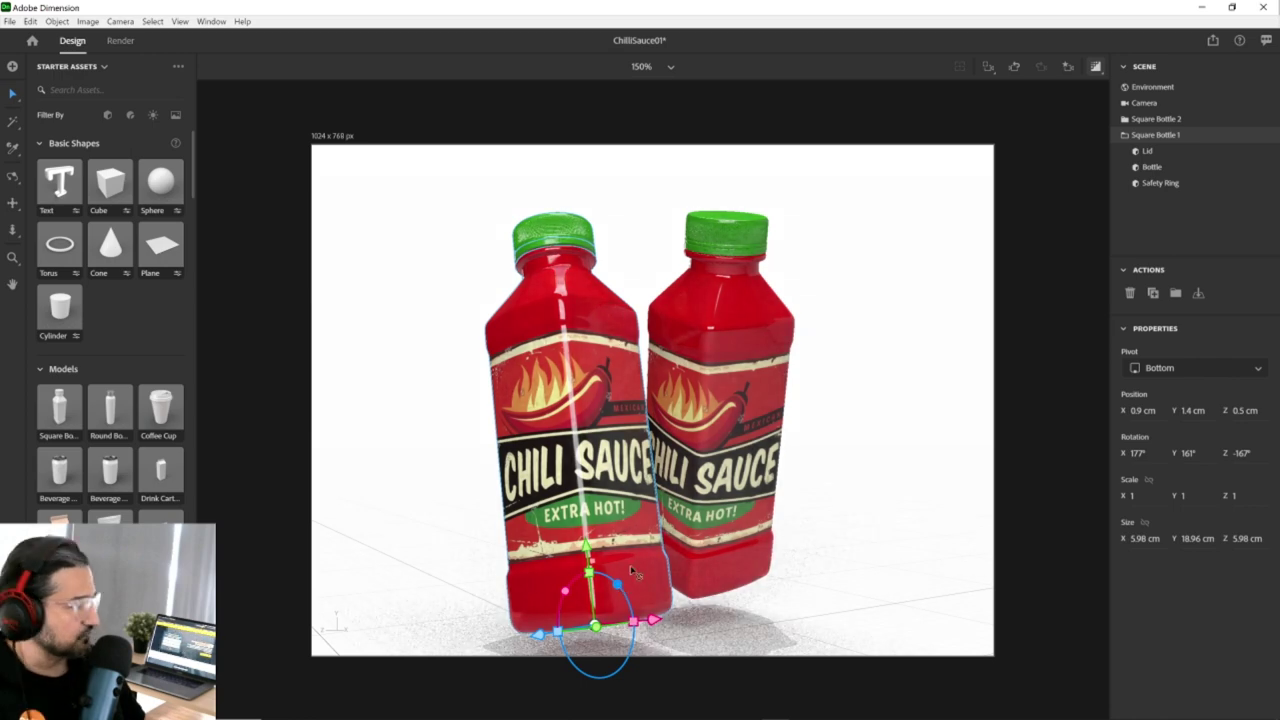
left_click_drag(563, 597, 568, 607)
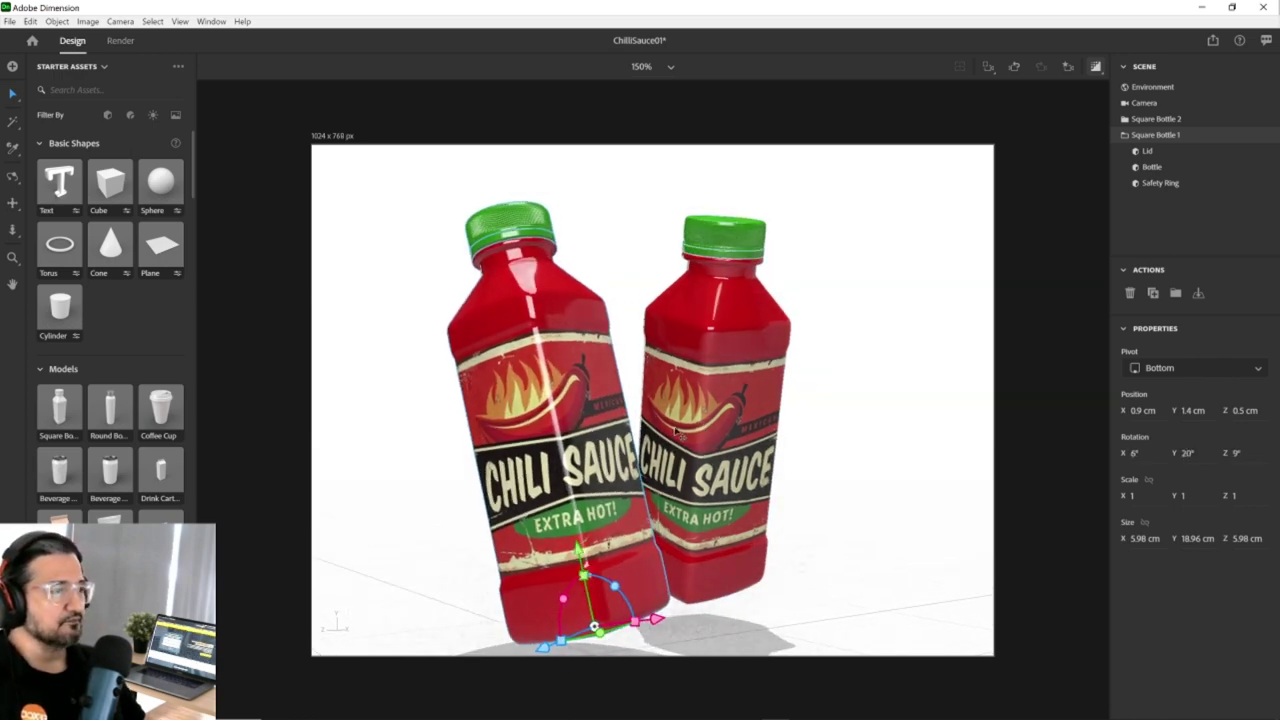
Rotate Square Bottle 2 to about X 12°, Y 6°, Z -17° and raise it to about X -3.3, Y 5.4, Z -7.9 cm.
middle_click_drag(740, 508, 762, 490)
left_click(762, 490)
left_click_drag(743, 541, 775, 590)
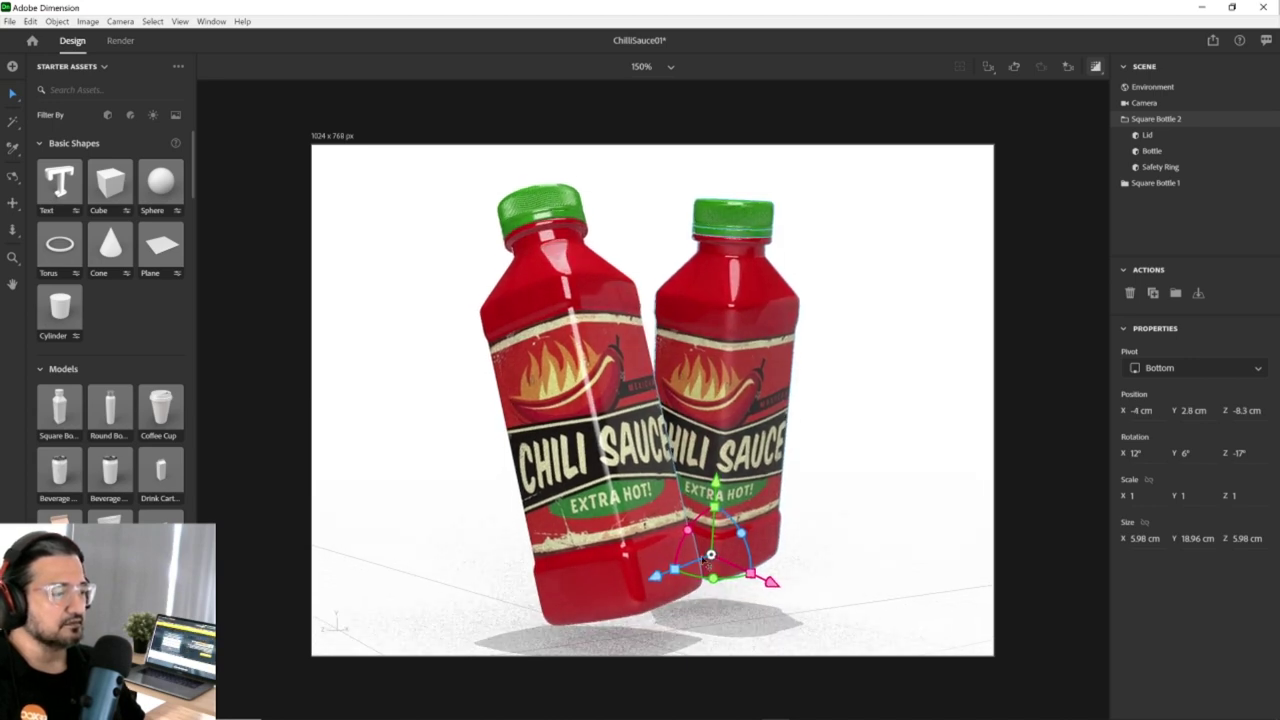
left_click_drag(790, 416, 797, 382)
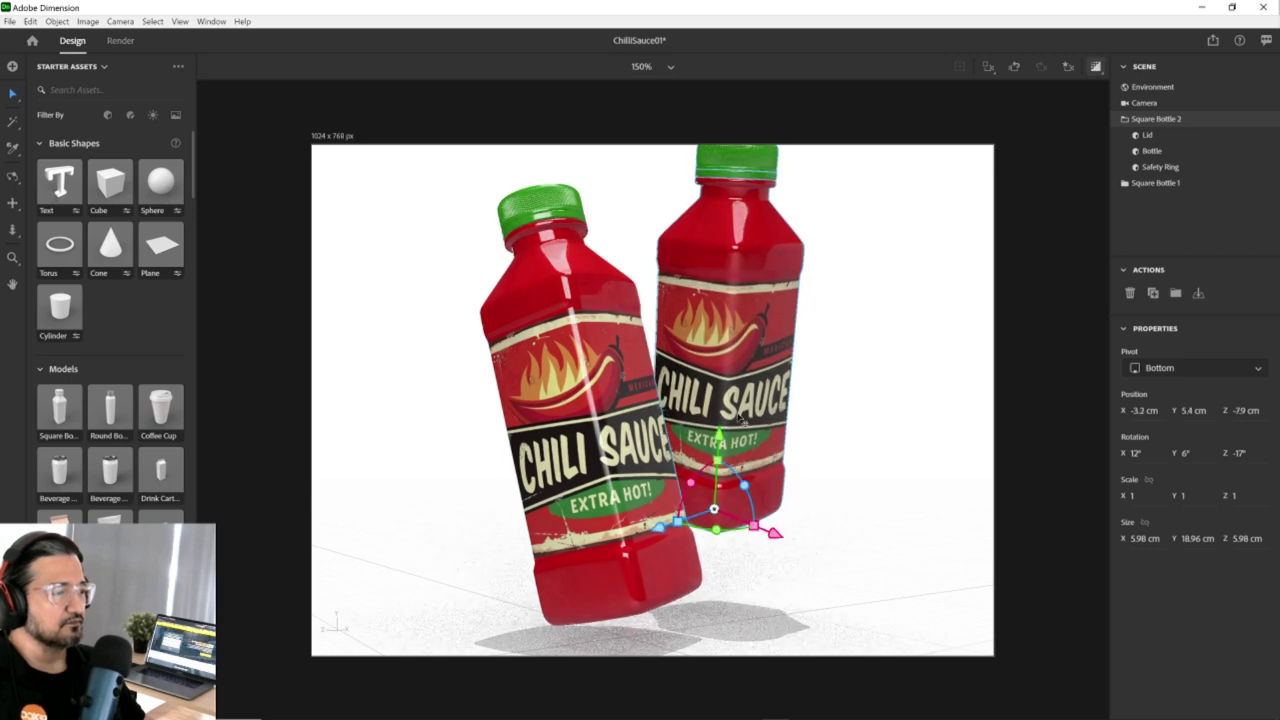
Frame both tilted bottles in the perspective view and save it as a camera bookmark named Main.
left_click(628, 524)
left_click_drag(615, 540, 693, 440)
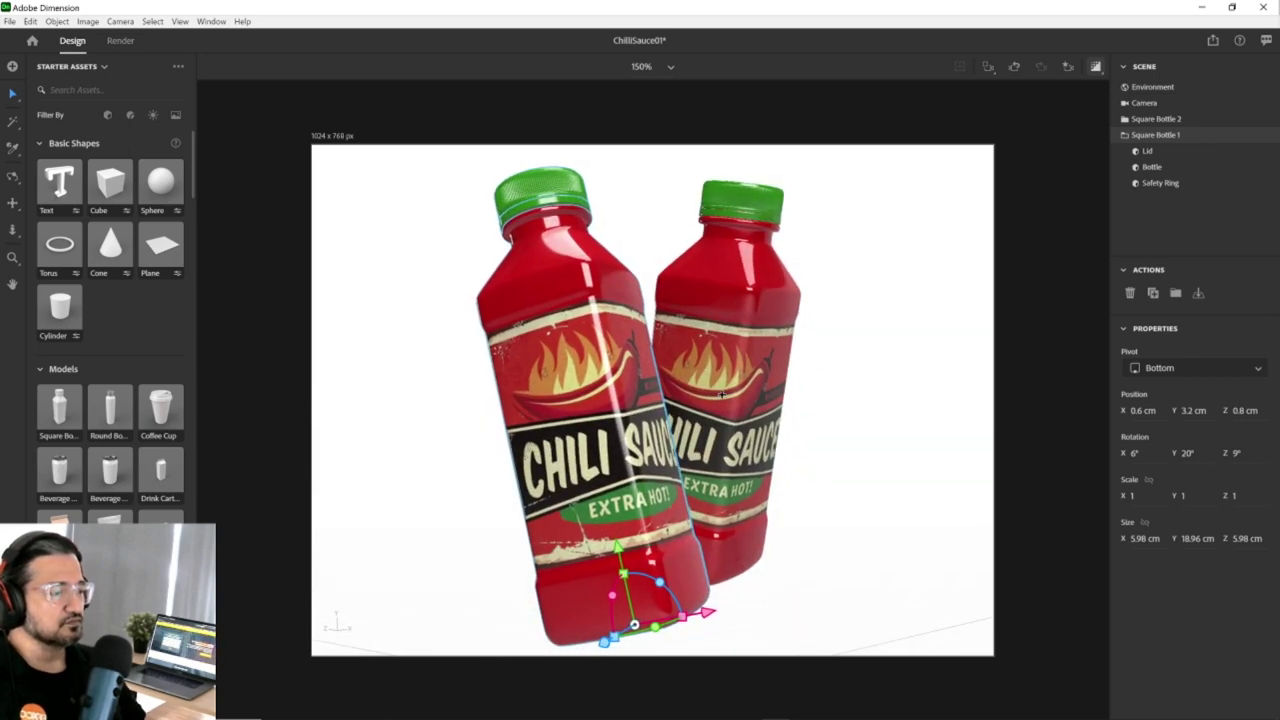
left_click(857, 408)
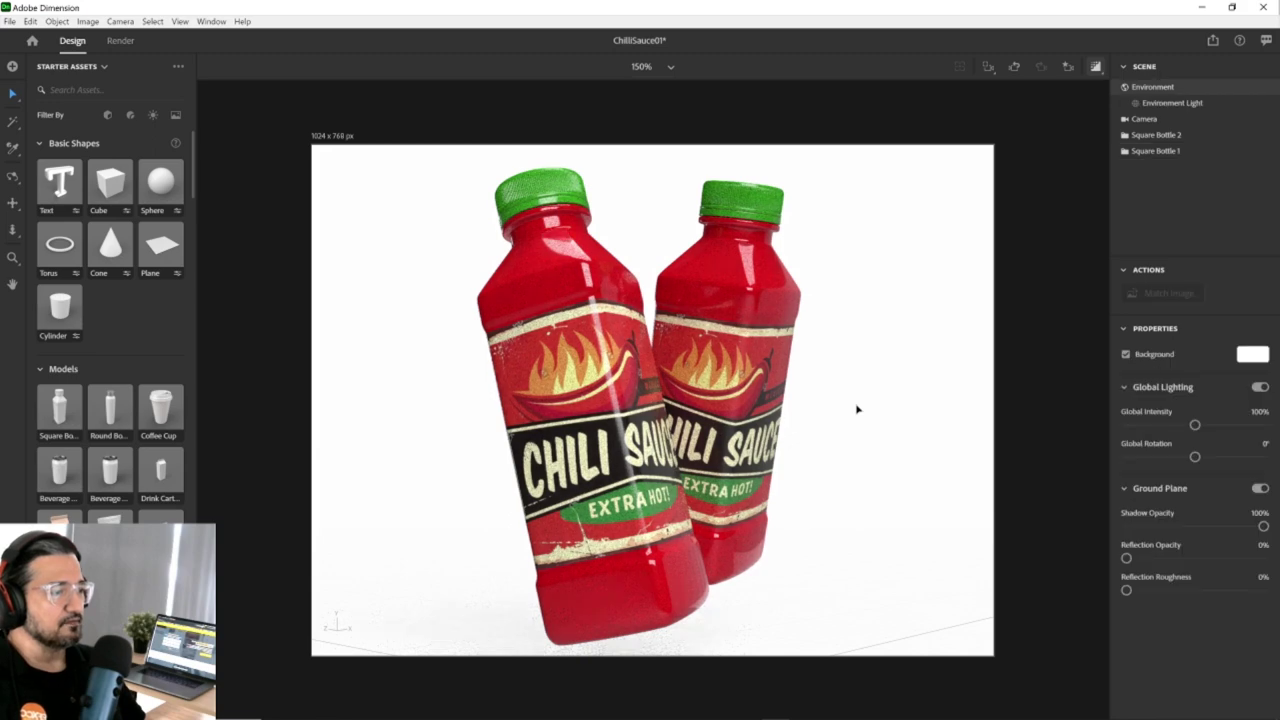
left_click(1067, 68)
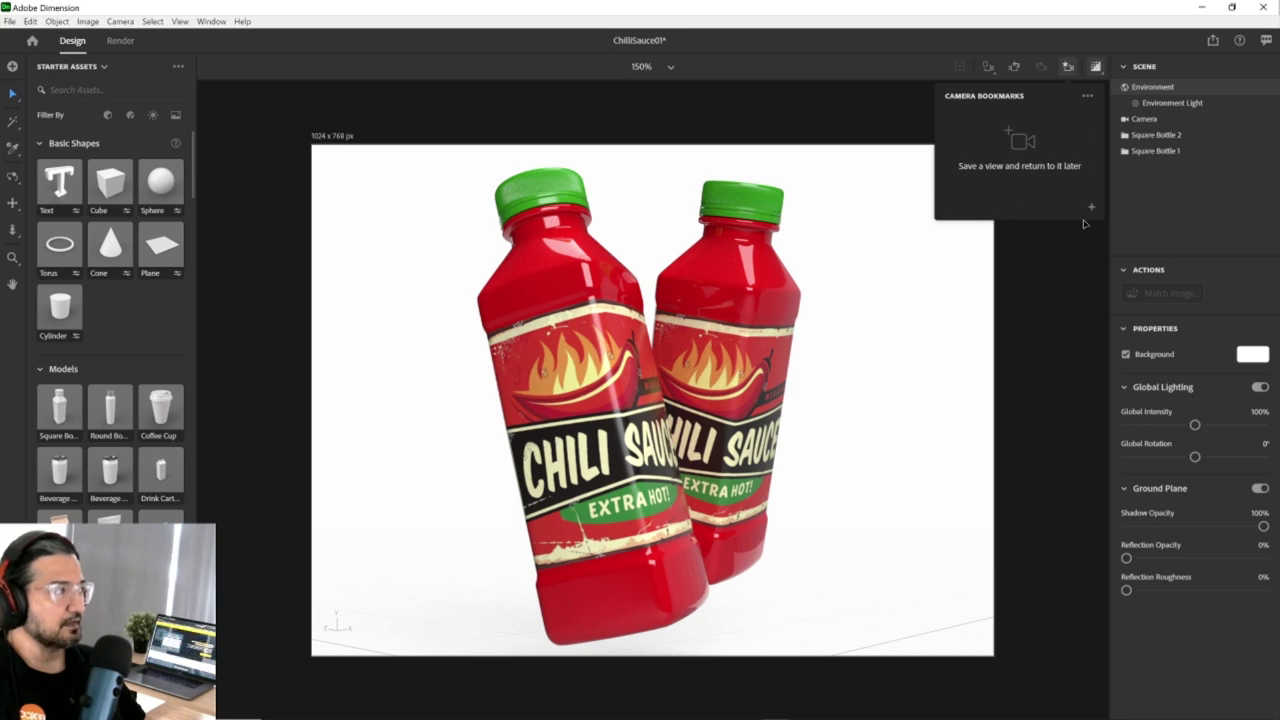
left_click(1091, 207)
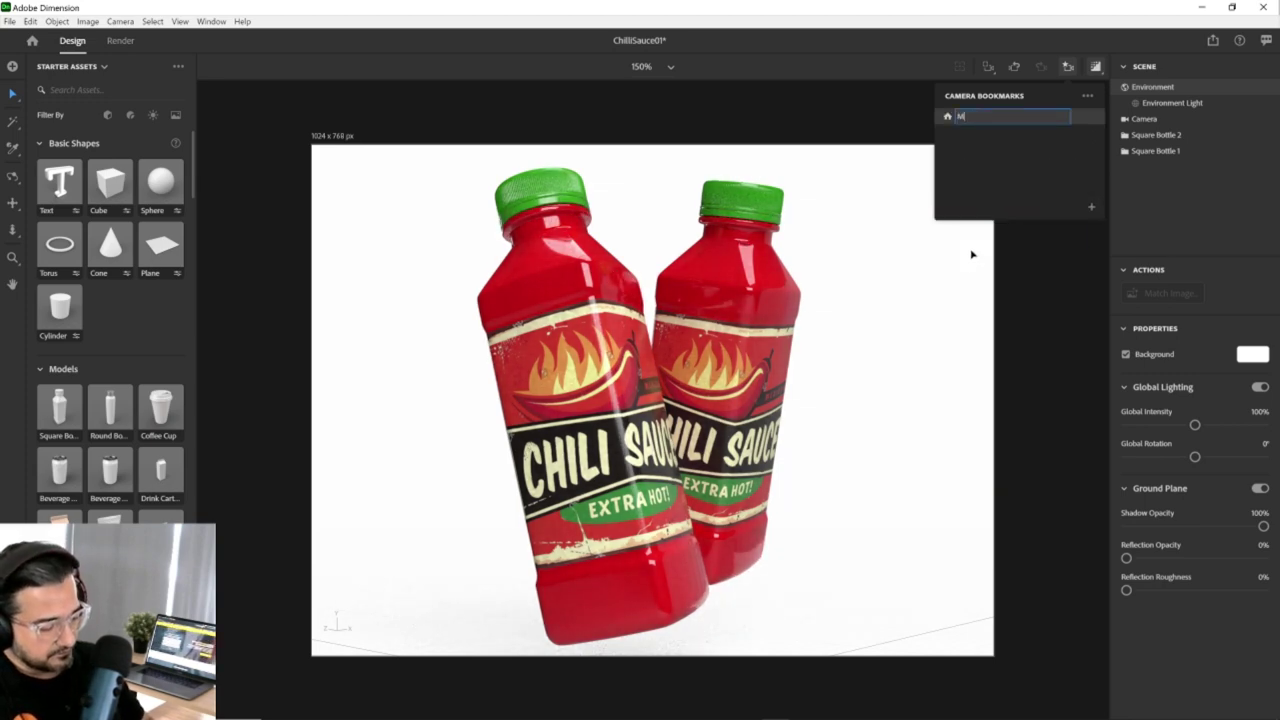
key("Return")
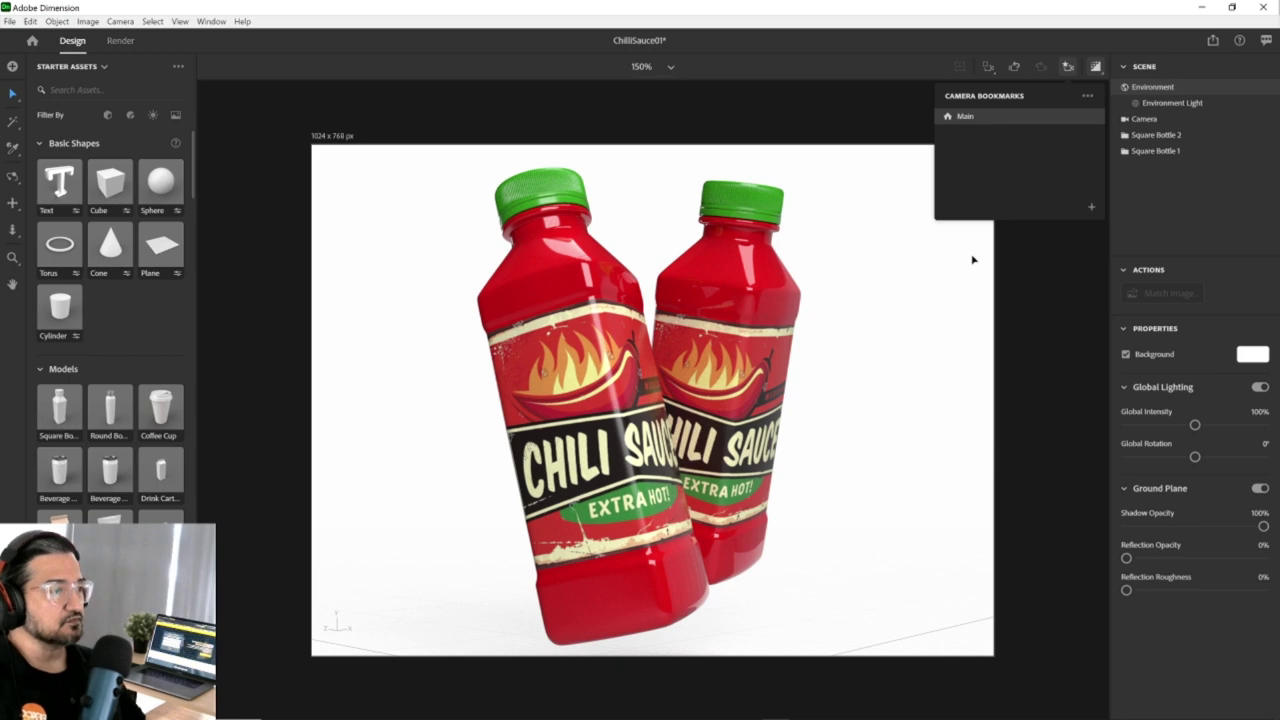
Orbit the camera slightly around the bottles and save the view as a camera bookmark named 2nd View.
middle_click_drag(924, 390, 770, 292)
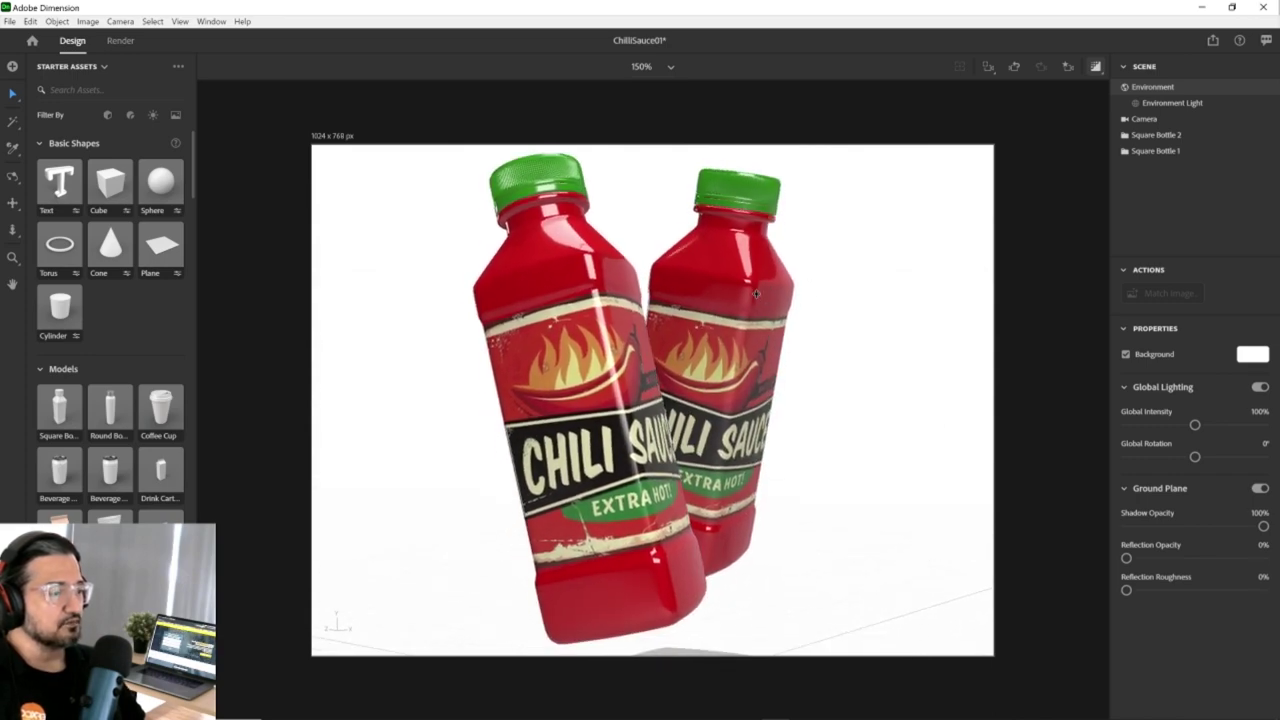
left_click(1067, 67)
left_click(1090, 207)
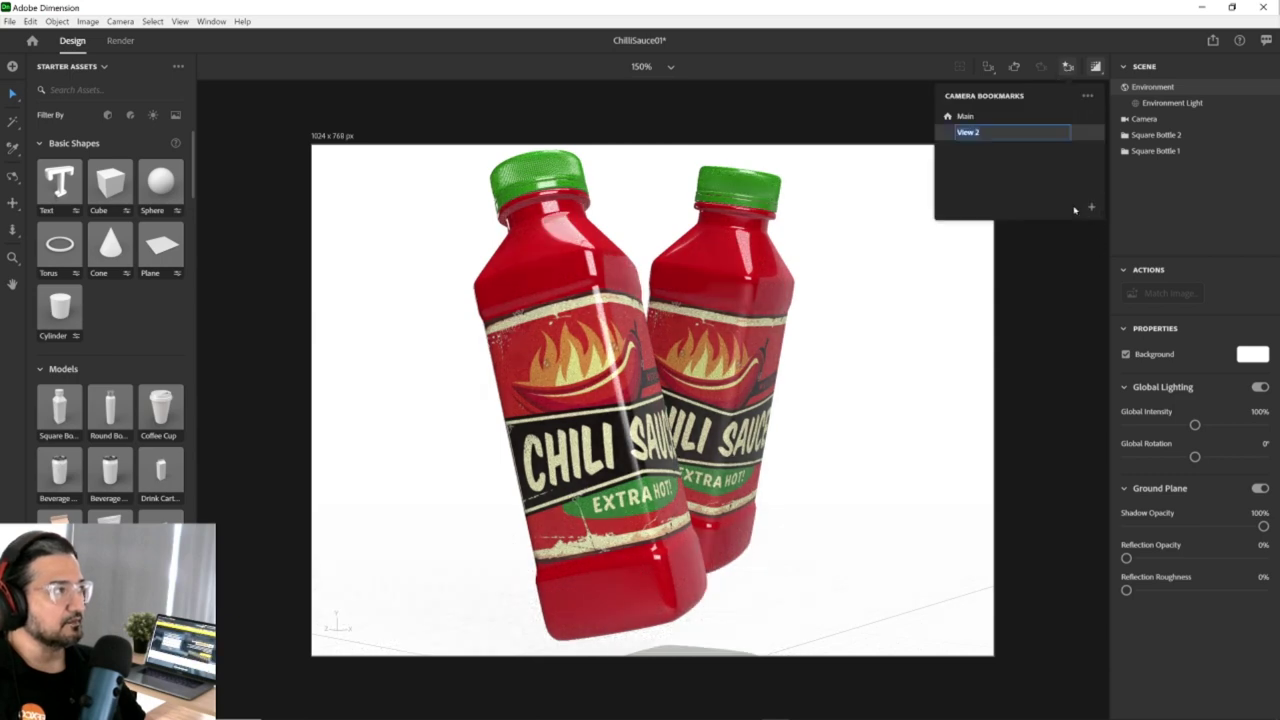
type("2nd V")
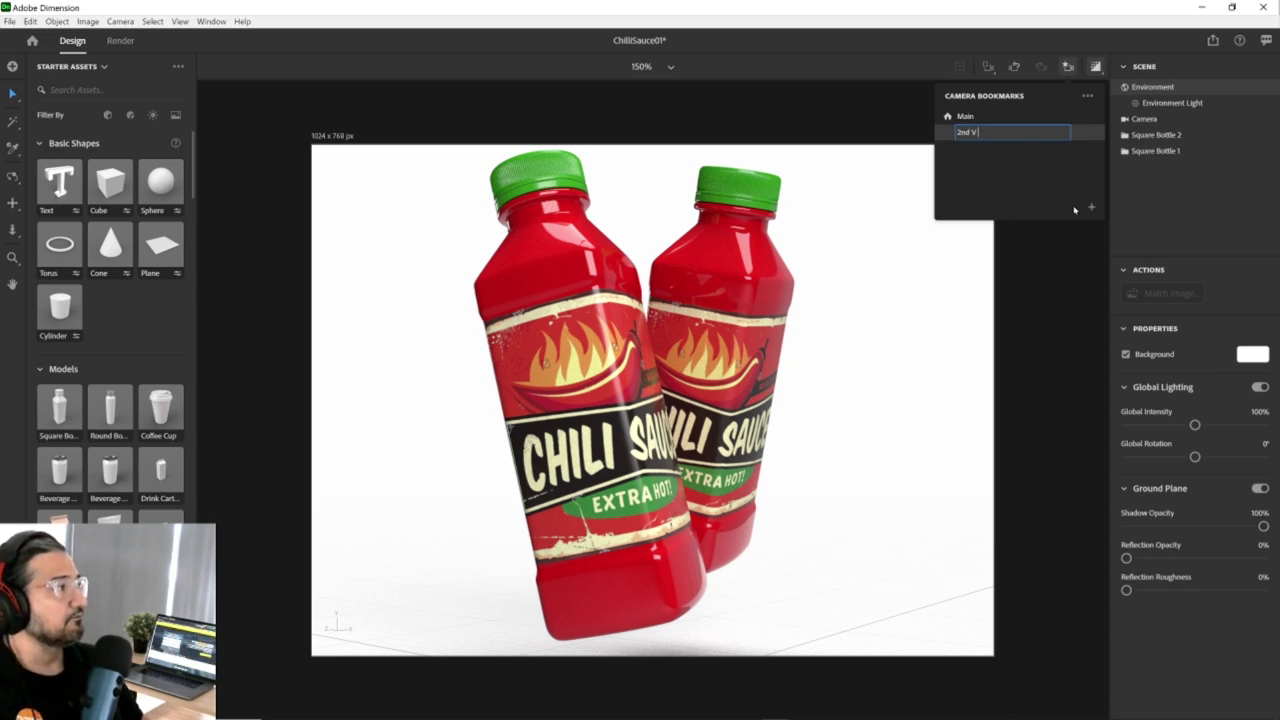
type("iew")
key("Return")
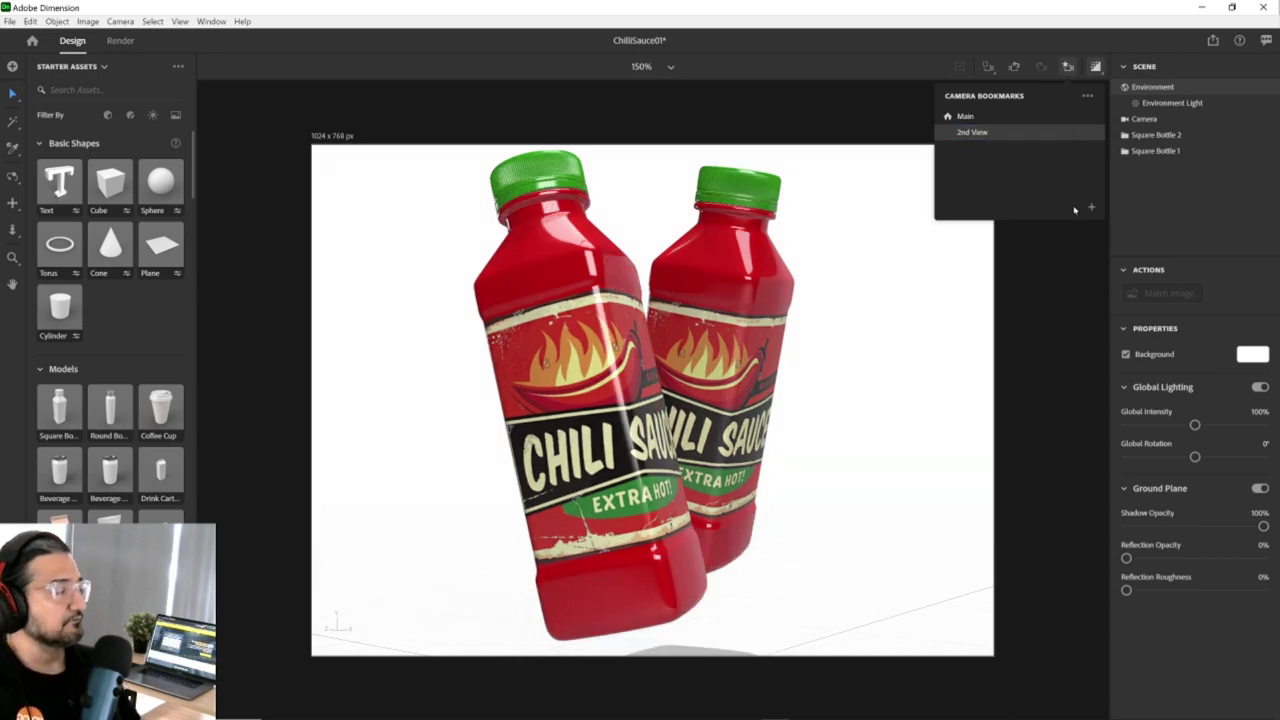
Compare the Main and 2nd View camera bookmarks and return to Main.
left_click(966, 116)
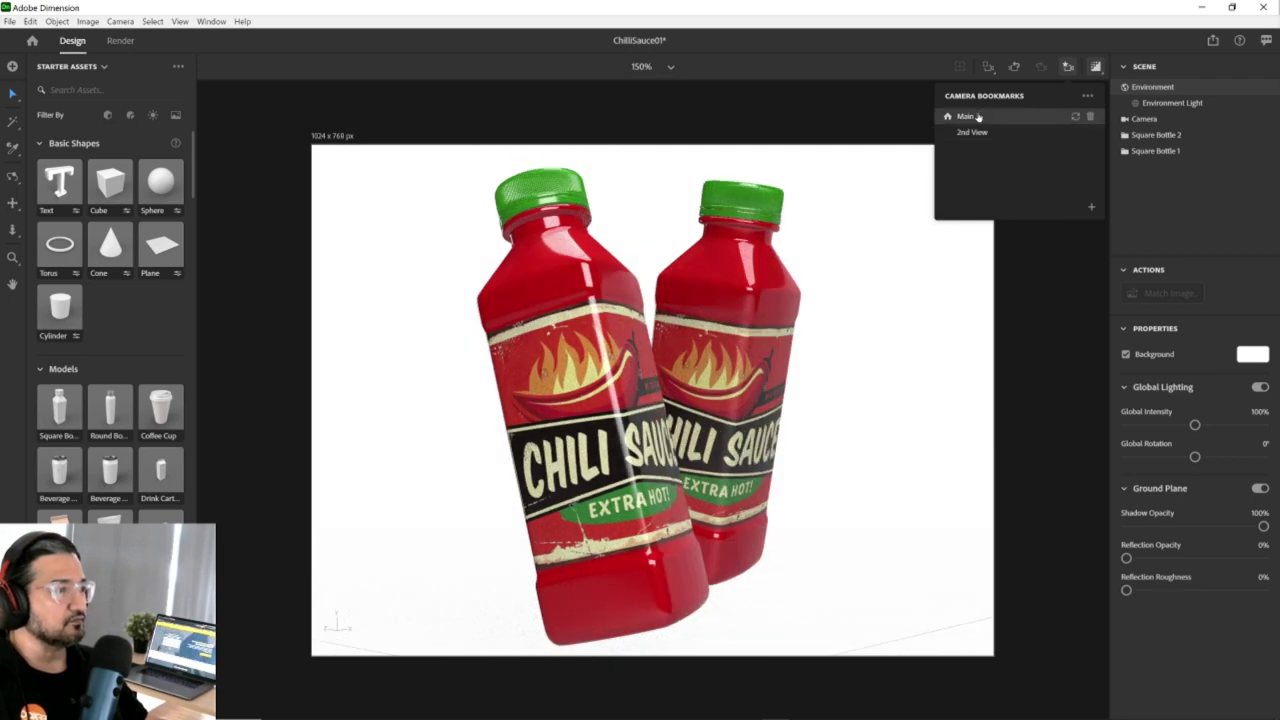
left_click(974, 133)
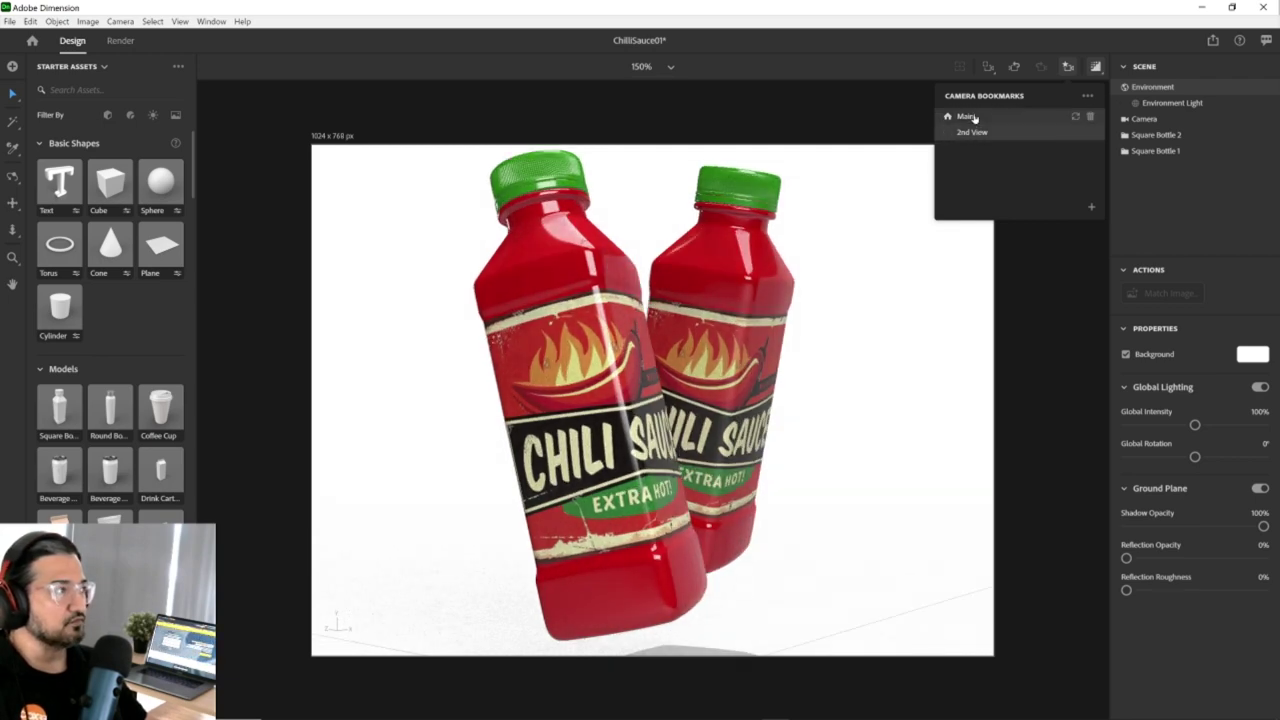
left_click(977, 119)
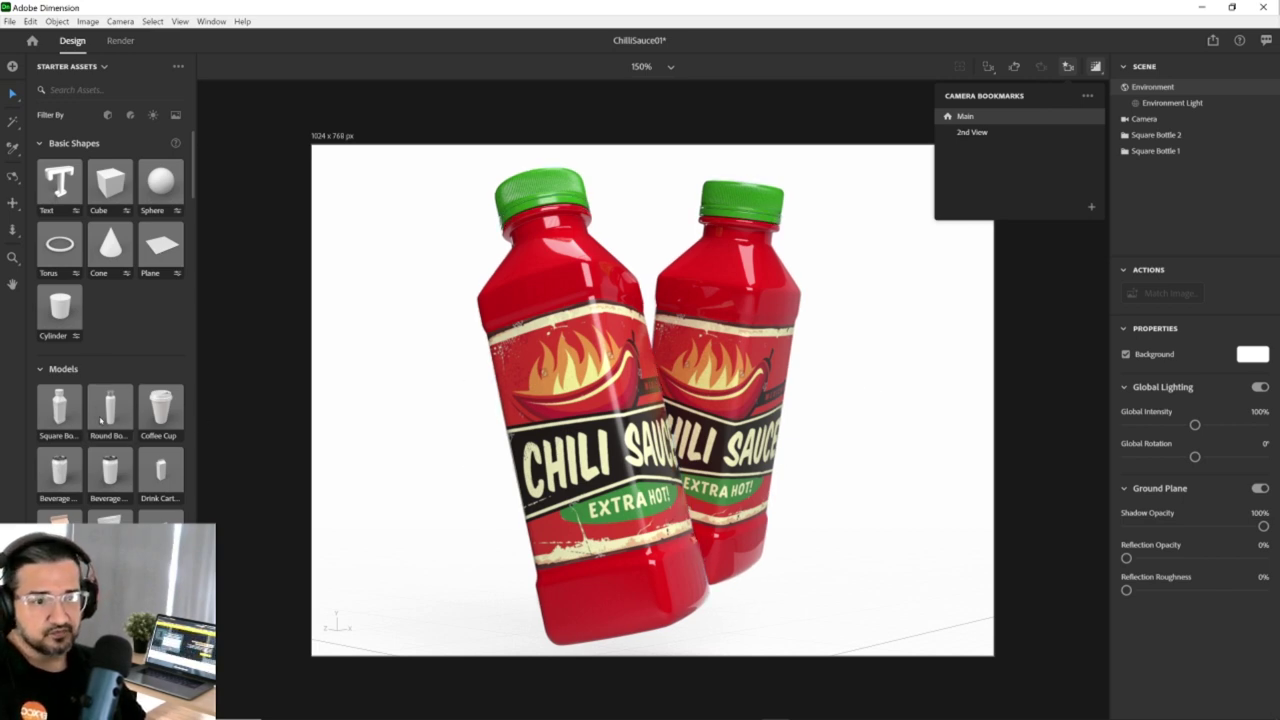
Add a splash model around the bottles, rotated to Y 99°, scaled to 0.8 and placed at about X -0.3, Y 4.1, Z -2.2 cm.
scroll(101, 420, "down", 15)
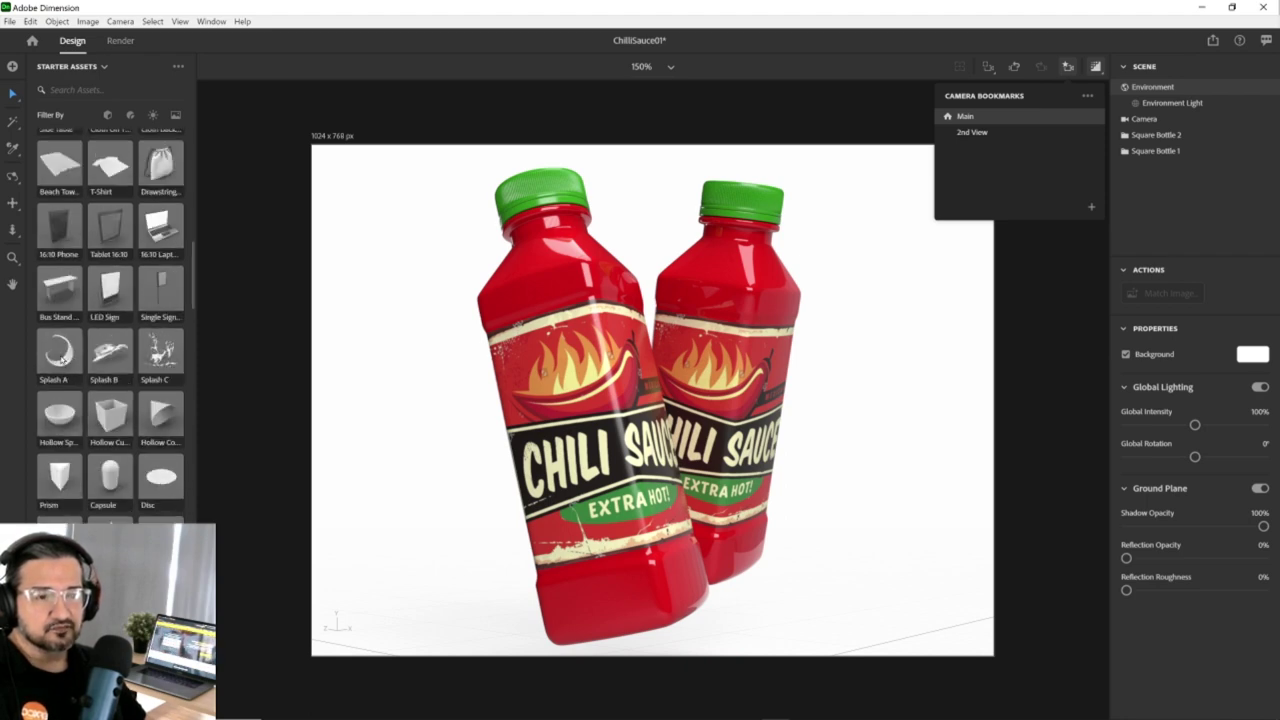
left_click(690, 378)
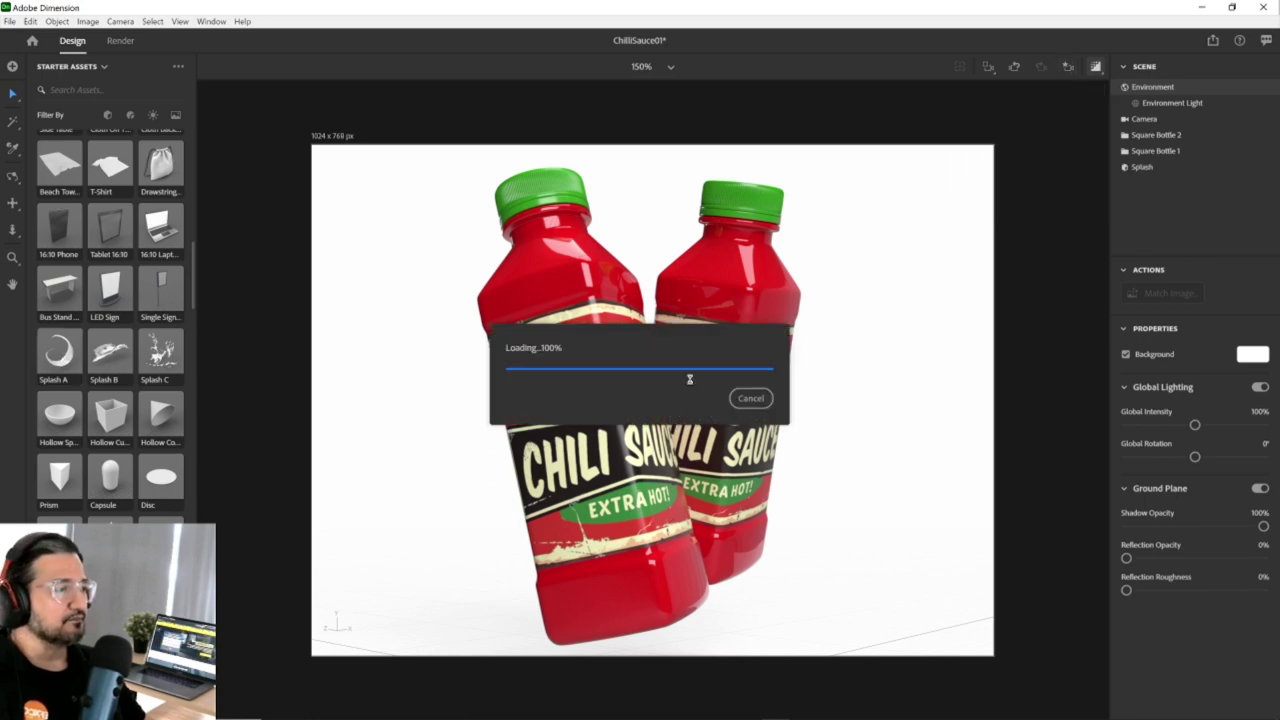
left_click_drag(638, 545, 680, 640)
left_click_drag(637, 563, 637, 545)
right_click_drag(728, 453, 712, 404)
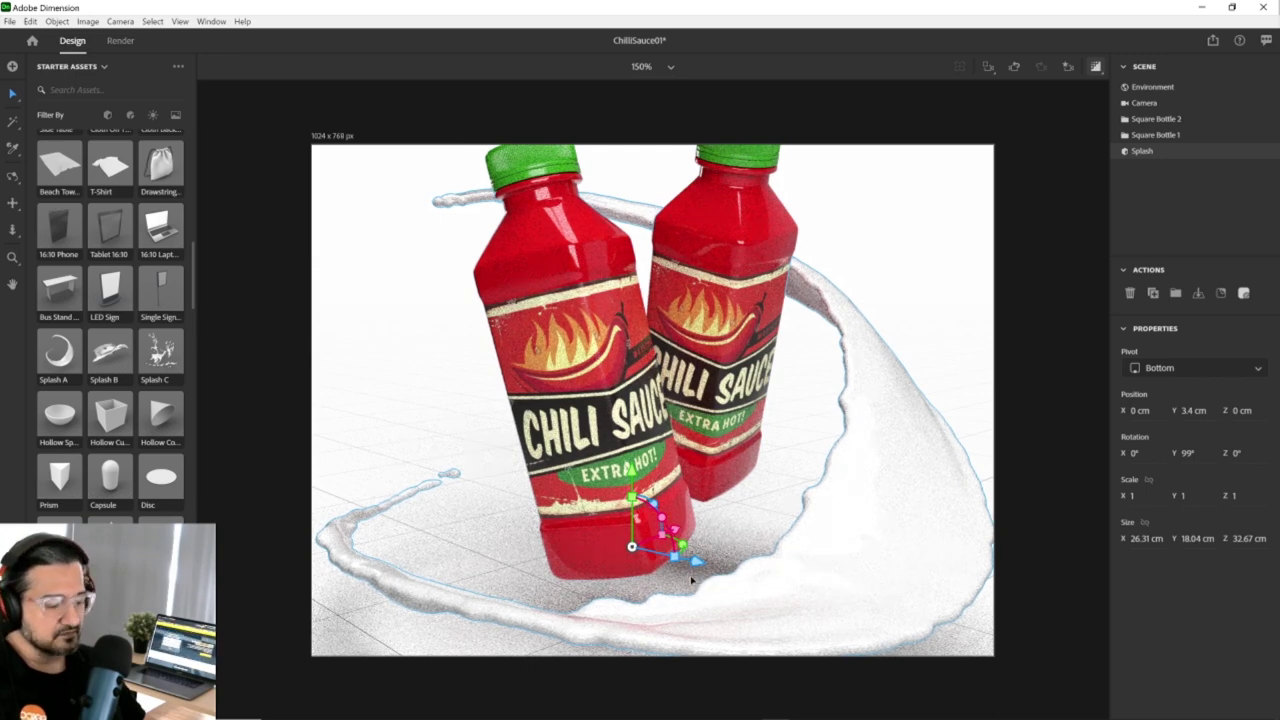
left_click_drag(677, 563, 703, 534)
left_click_drag(670, 466, 670, 452)
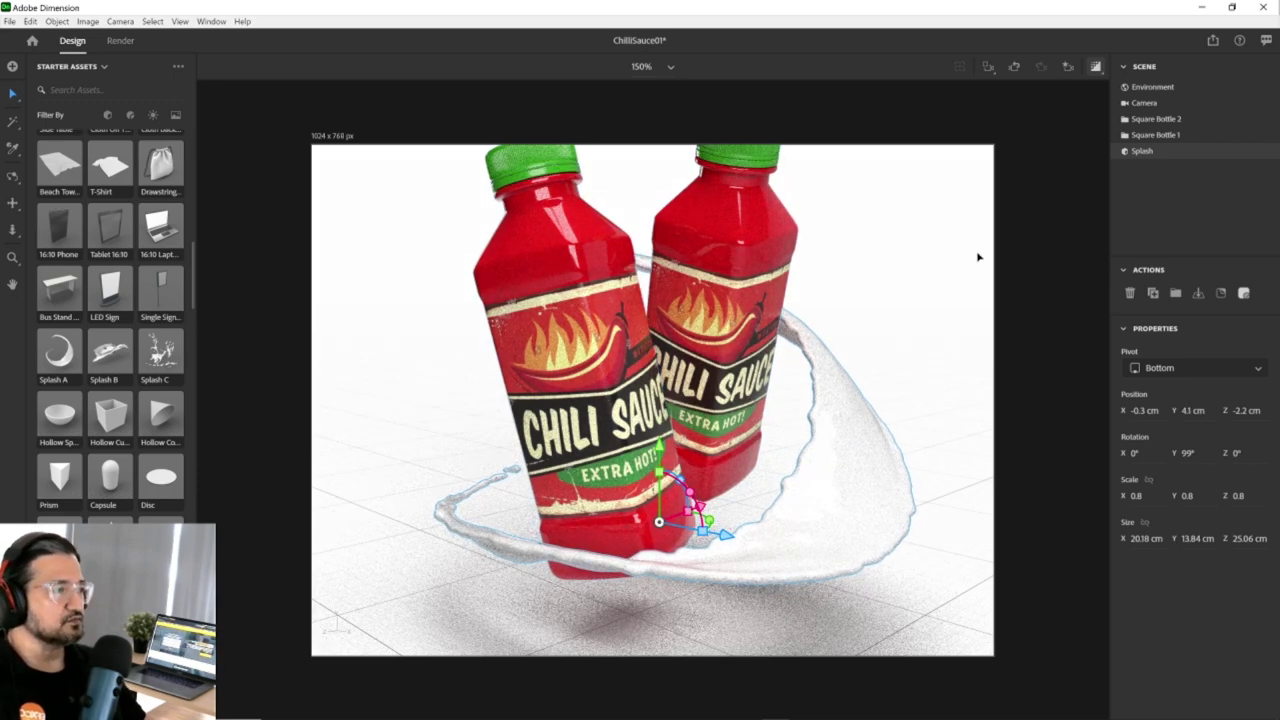
Sample the red material of Square Bottle 1 and apply it to the splash.
left_click(541, 248)
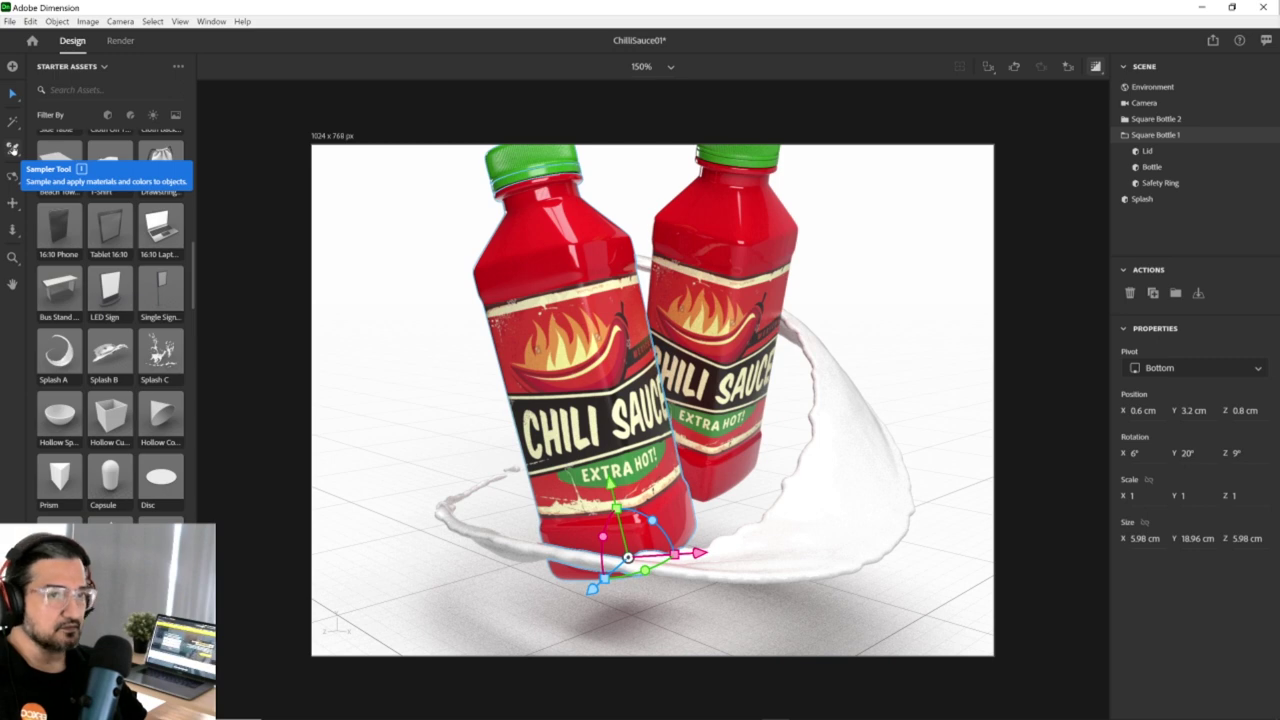
left_click(851, 514)
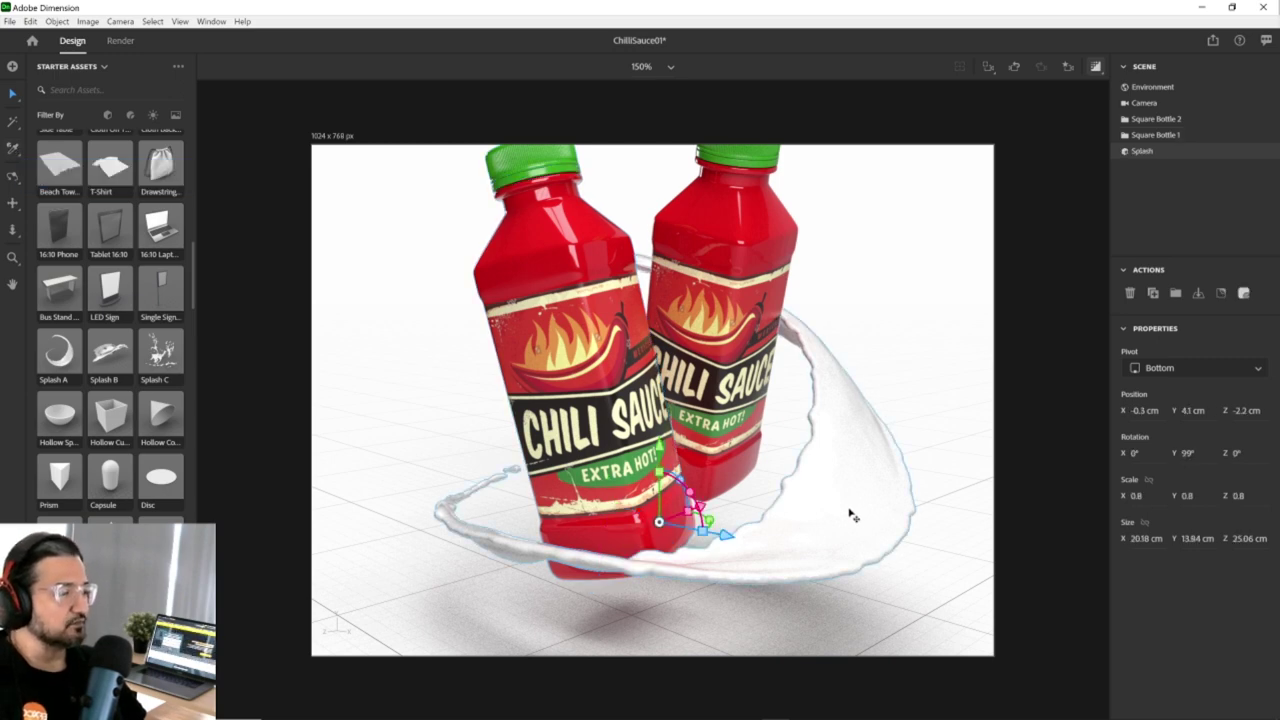
left_click(12, 148)
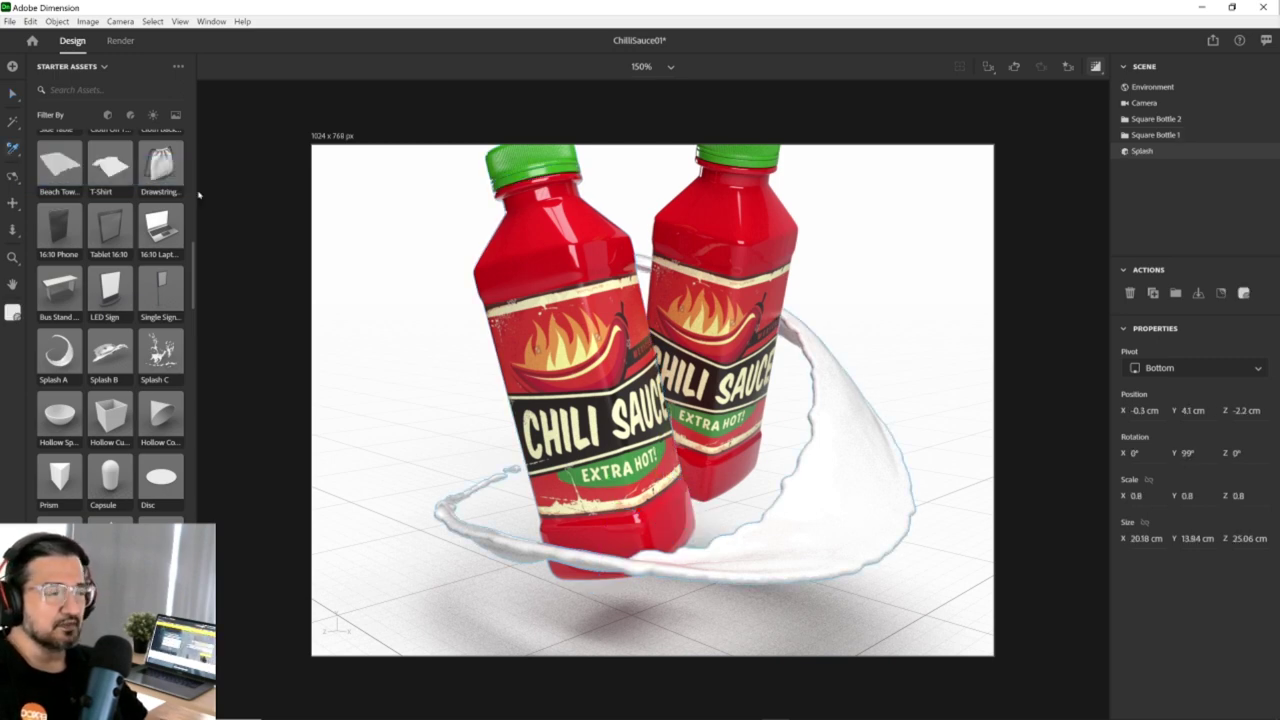
left_click(537, 256)
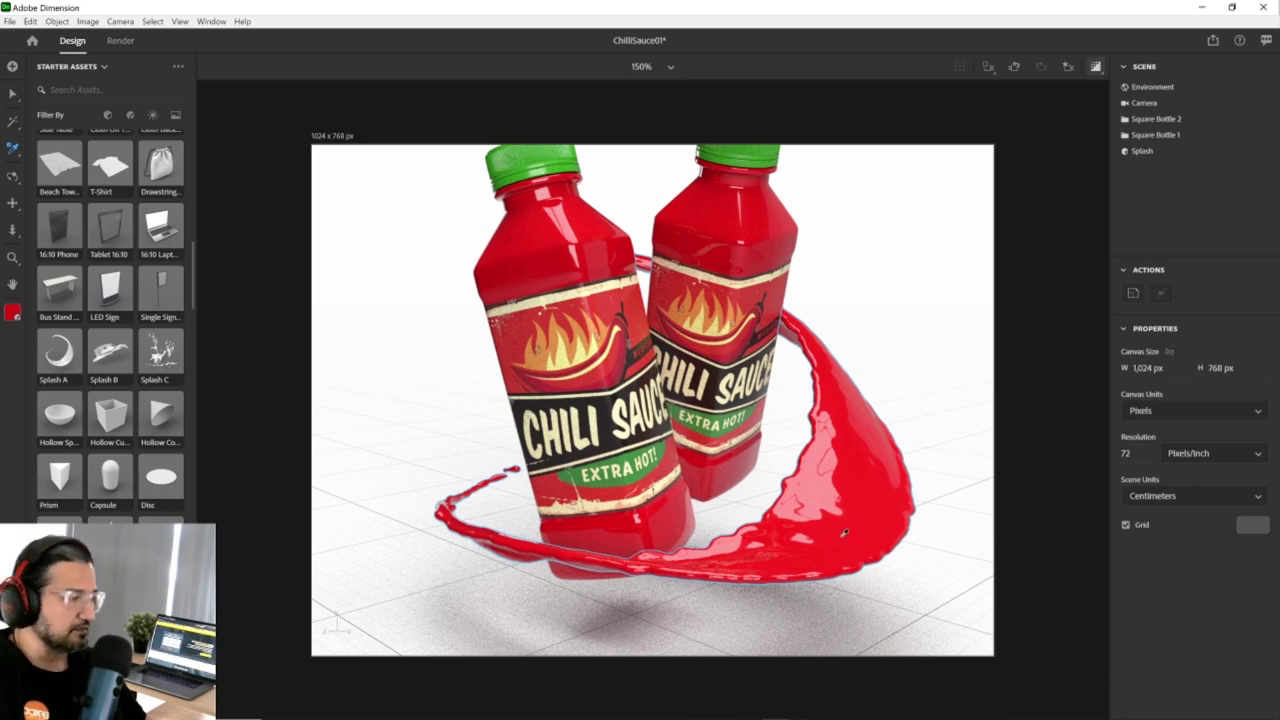
Shift the red splash to about X -0.7, Y 4.1, Z -2.1 cm around the bottle bases.
left_click(728, 540)
left_click_drag(728, 540, 718, 538)
right_click_drag(712, 530, 790, 465)
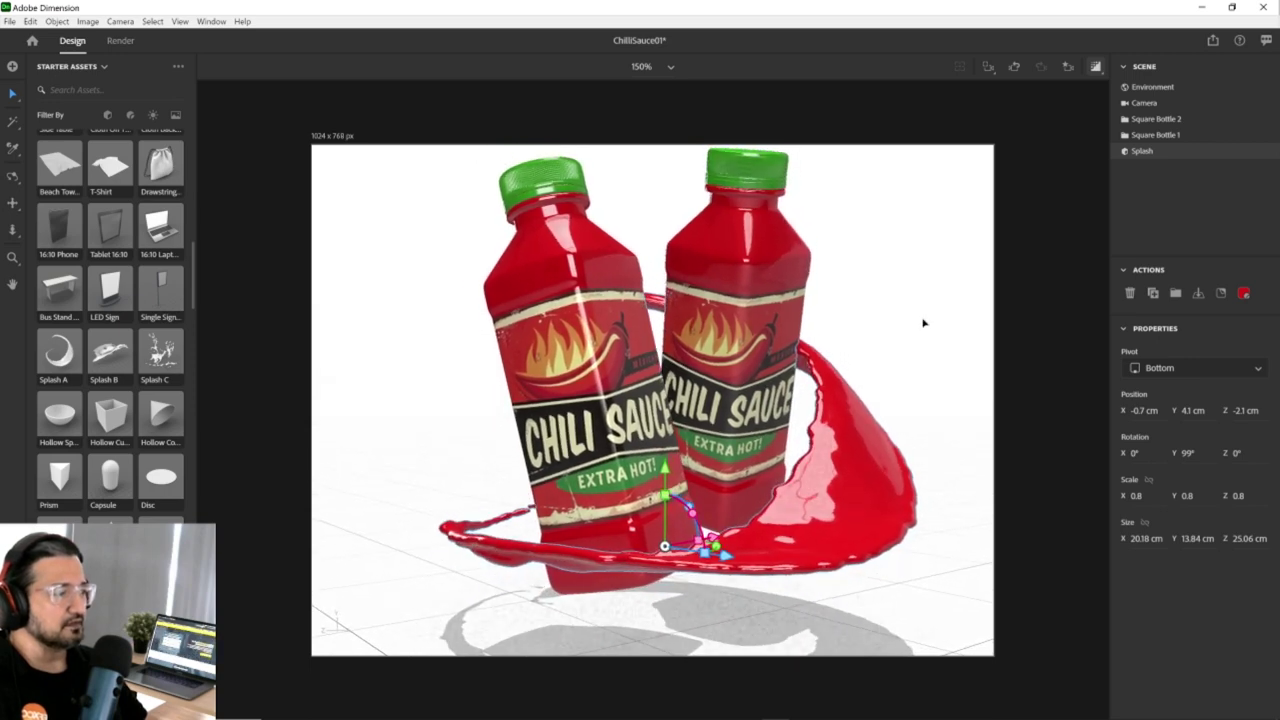
left_click(875, 327)
middle_click_drag(875, 327, 863, 366)
scroll(866, 371, "up", 2)
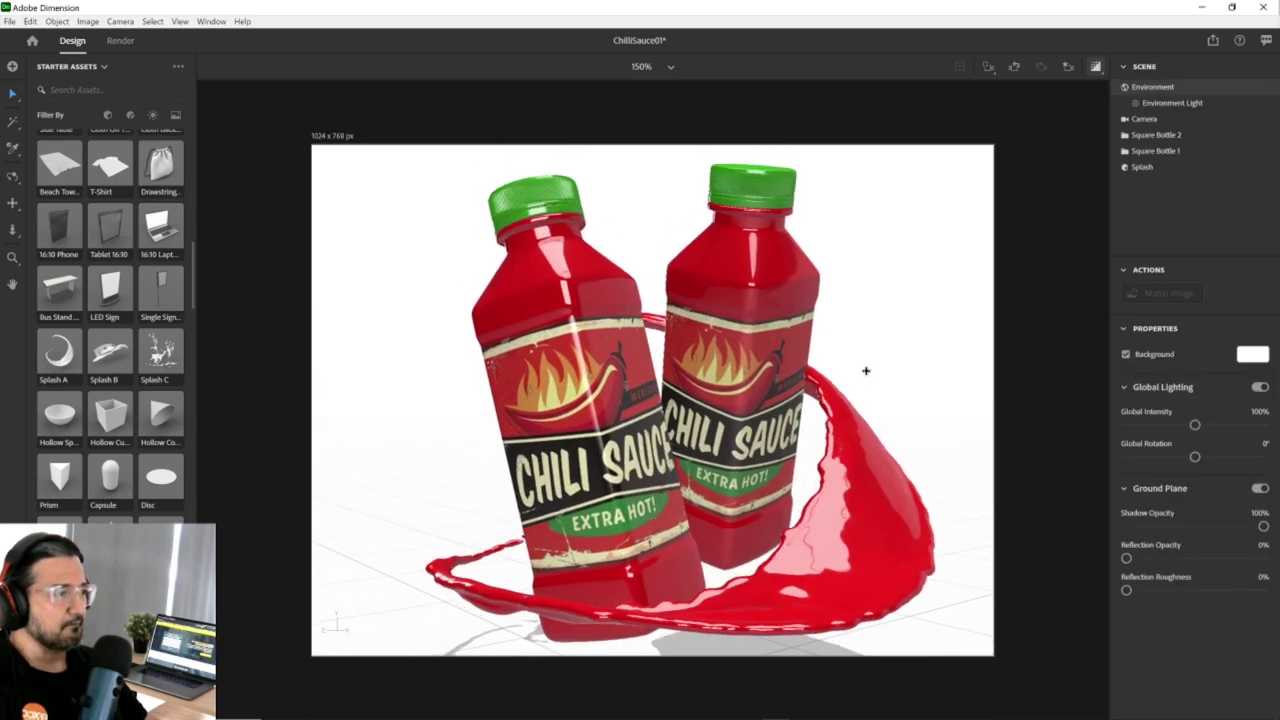
Duplicate the splash and raise the copy to about Y 7 cm.
left_click(855, 510)
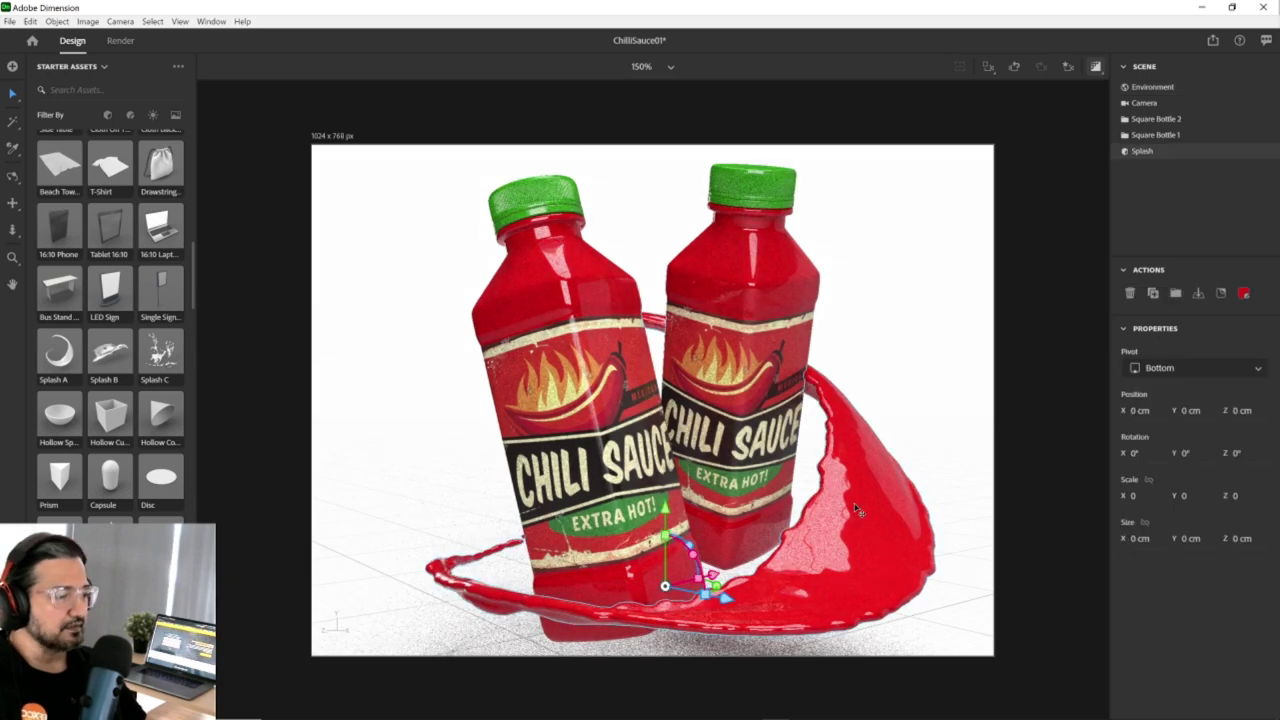
key("ctrl+d")
left_click_drag(665, 510, 665, 447)
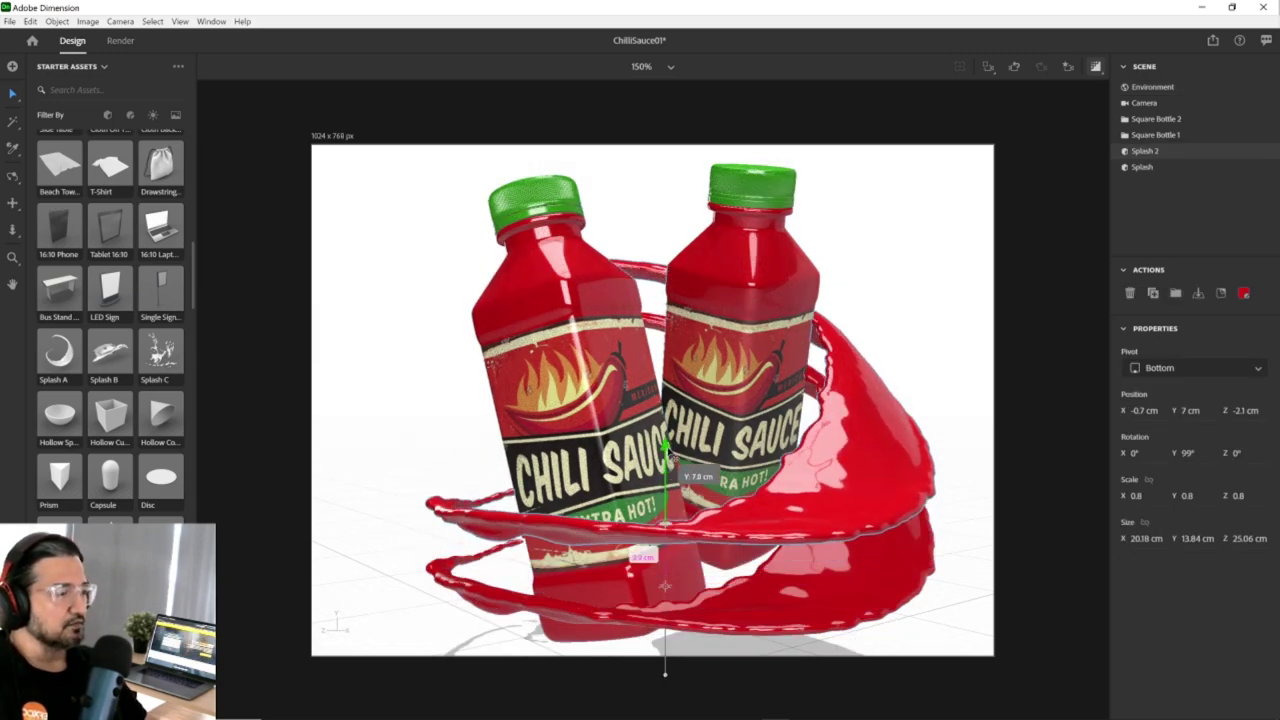
Try rotating Splash 2 to about X 30°, Y 4°, Z -101°, and undo the rotations.
left_click_drag(708, 516, 768, 712)
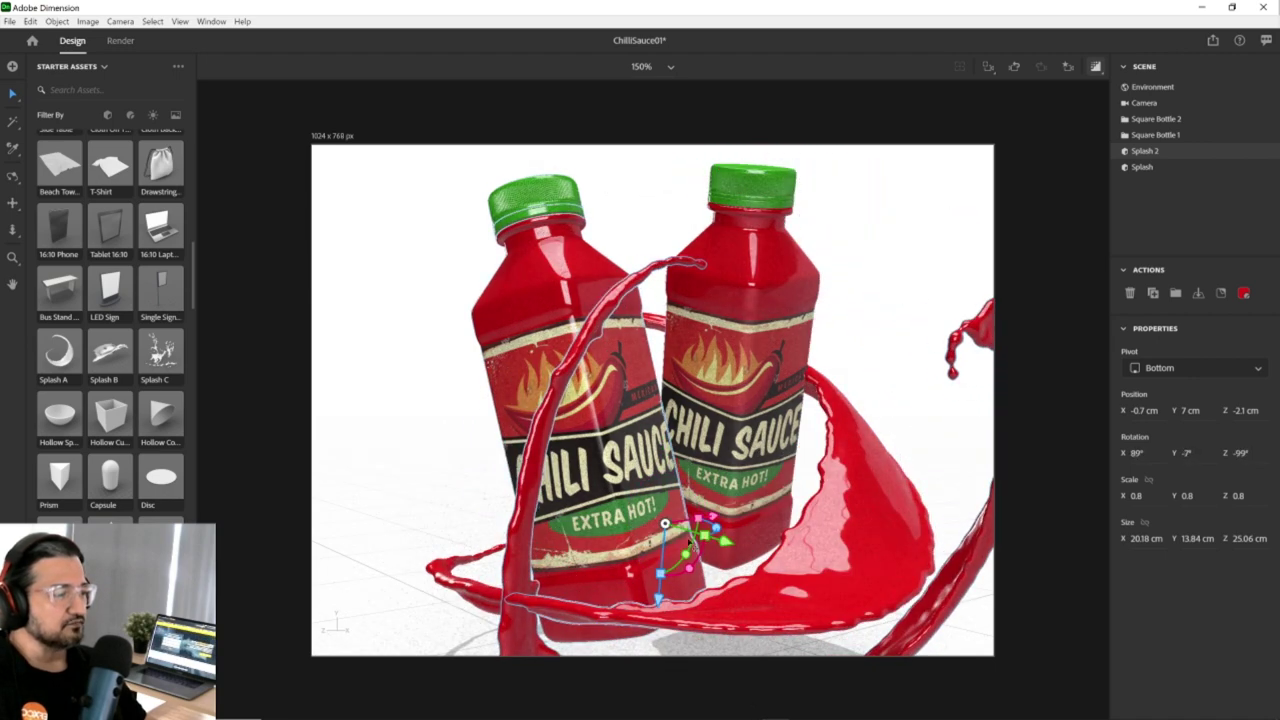
left_click_drag(689, 555, 637, 650)
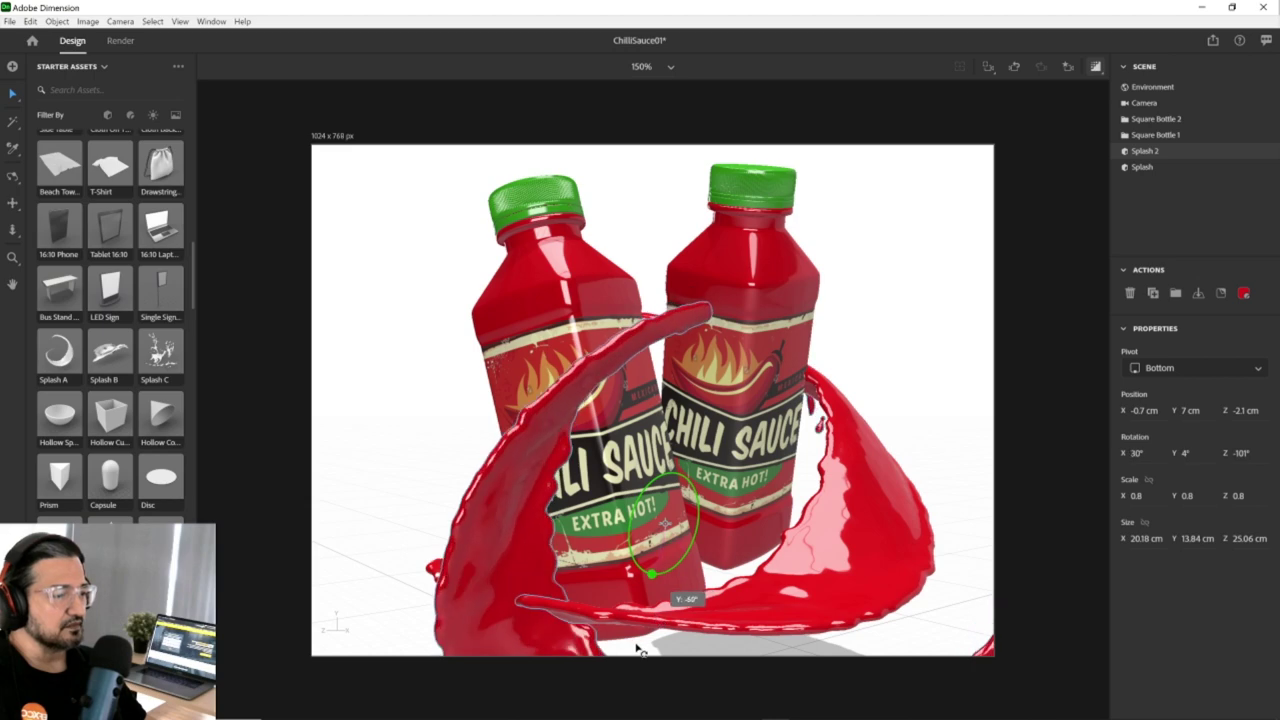
key("ctrl+z")
key("ctrl+z")
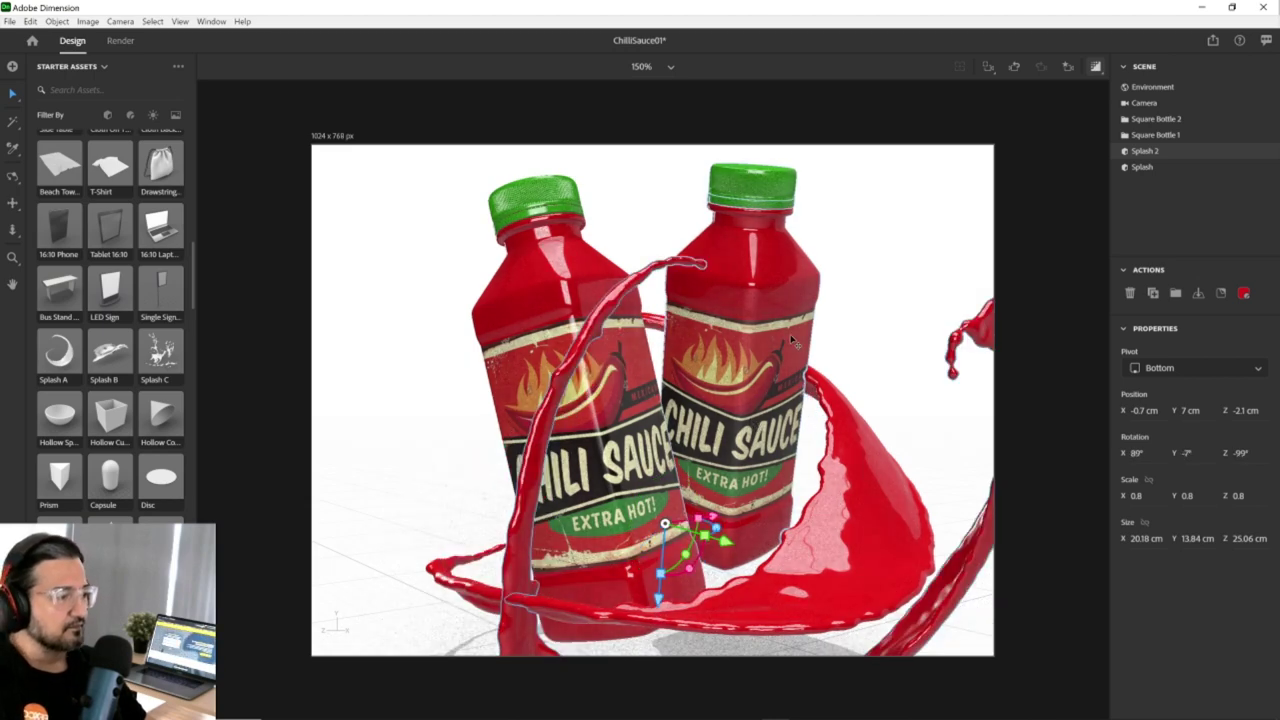
key("ctrl+z")
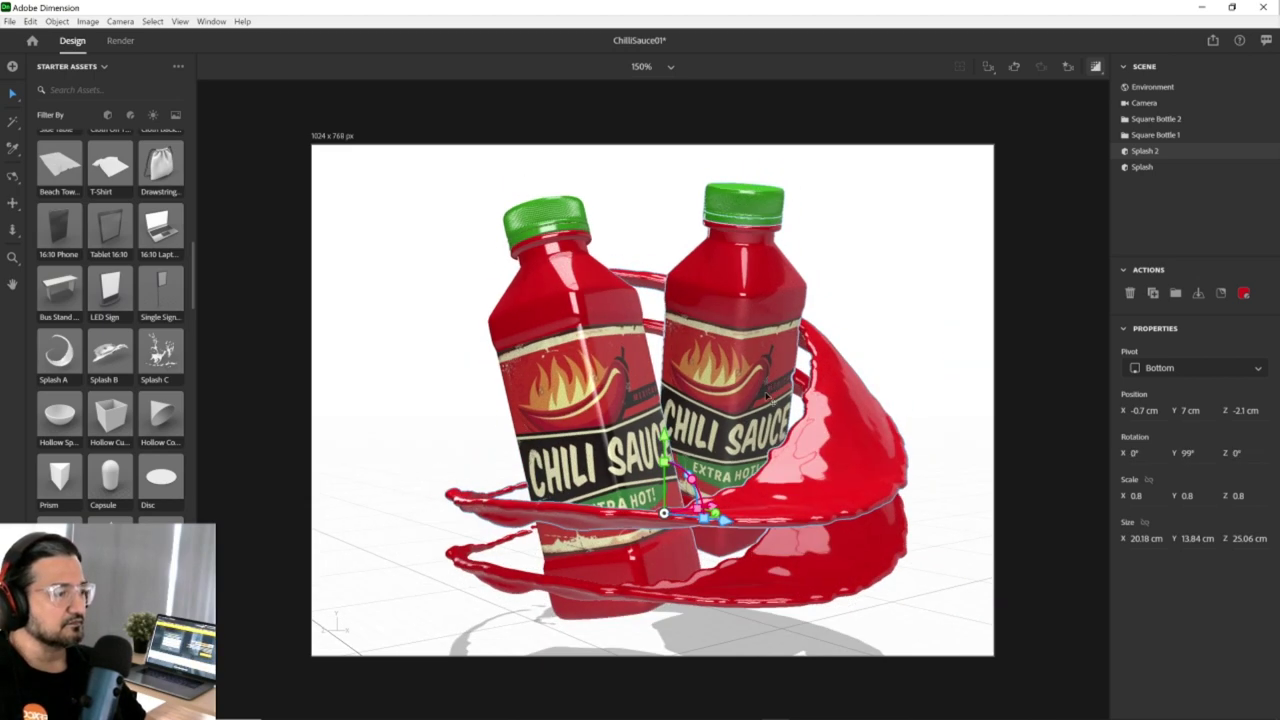
Rotate Splash 2 to about X 111°, Y -114°, Z -67° and move it to about X -3, Y 7.9, Z -2.3 cm.
left_click_drag(703, 497, 486, 596)
left_click_drag(713, 518, 745, 477)
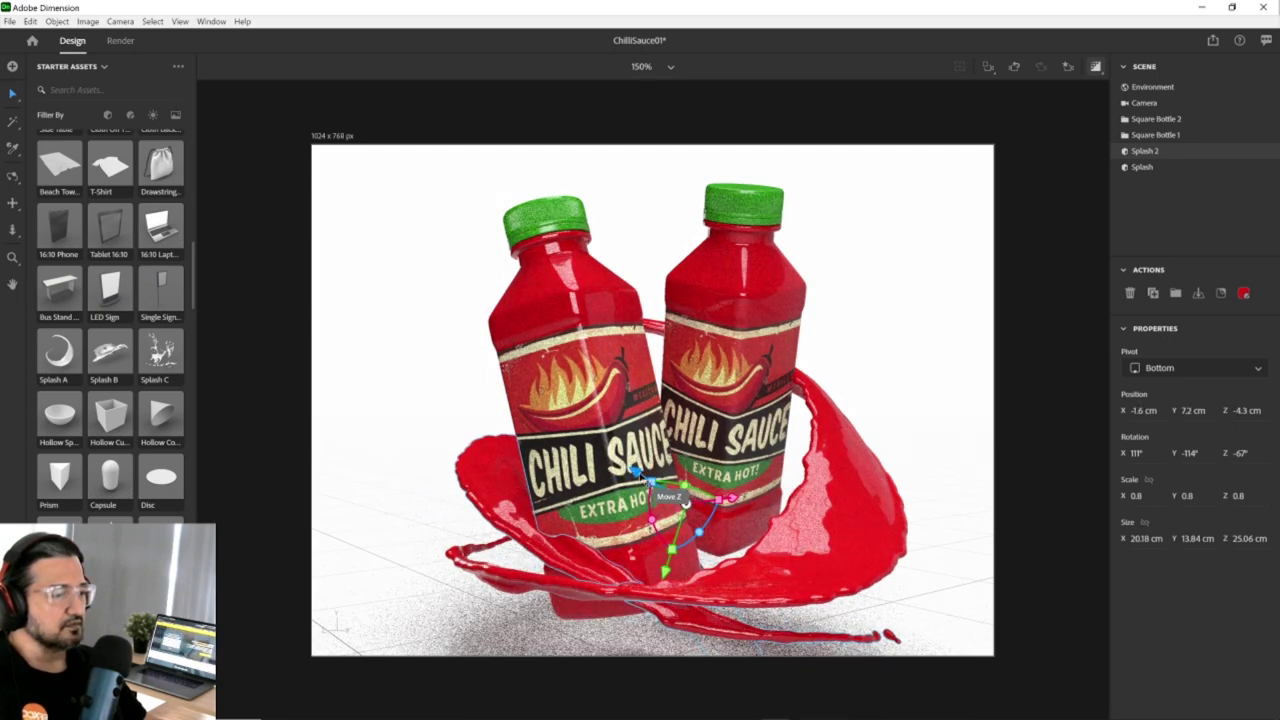
left_click_drag(641, 468, 689, 492)
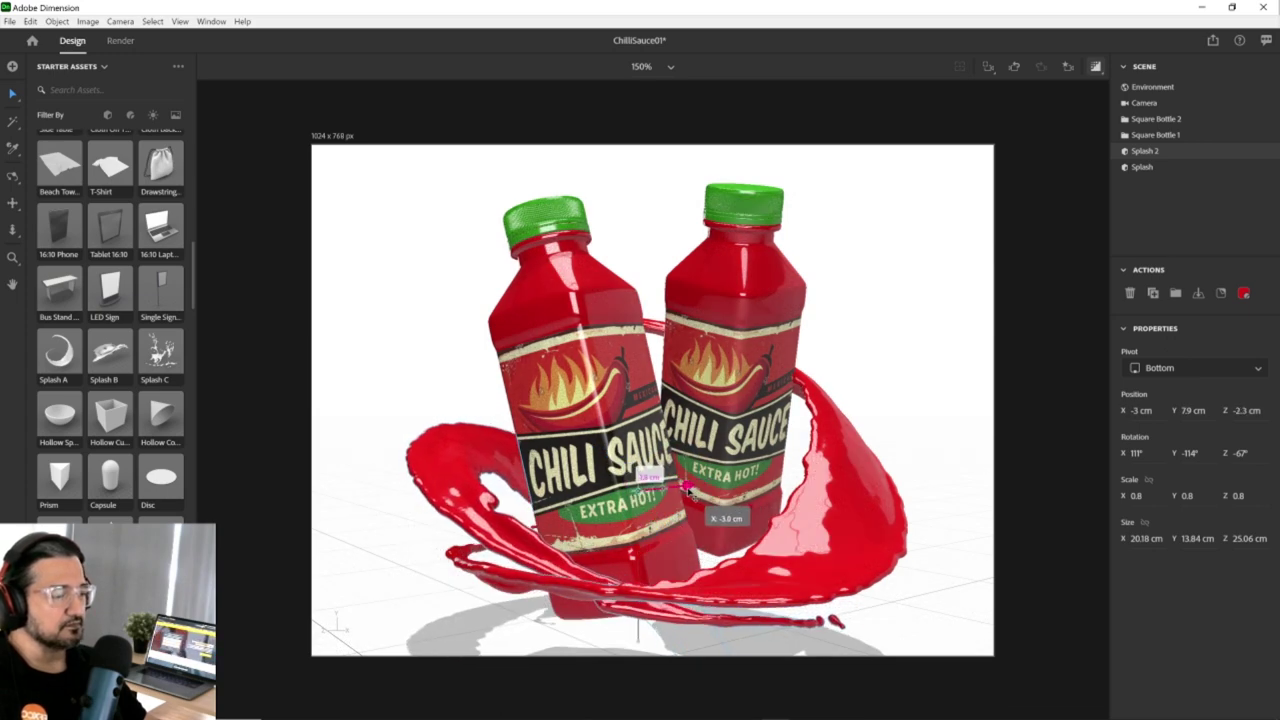
left_click(874, 380)
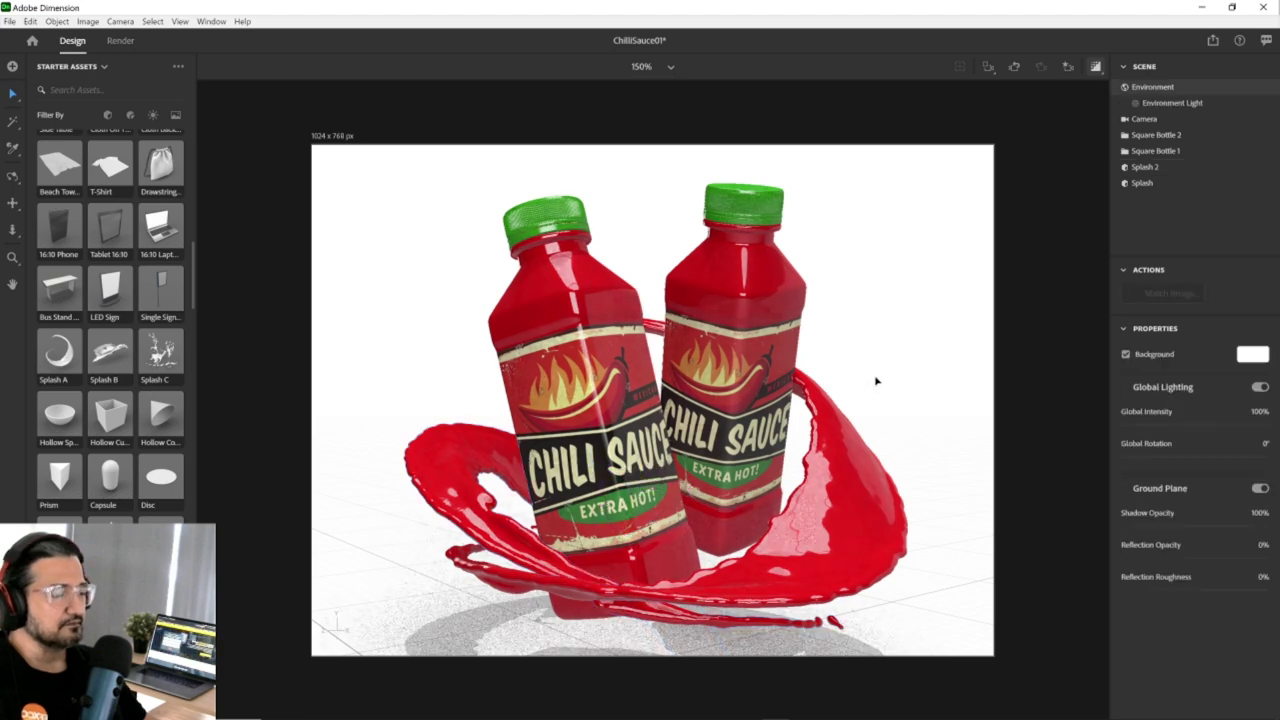
Copy the hex value 37A31C from the base color of Square Bottle 2's lid material.
left_click(755, 200)
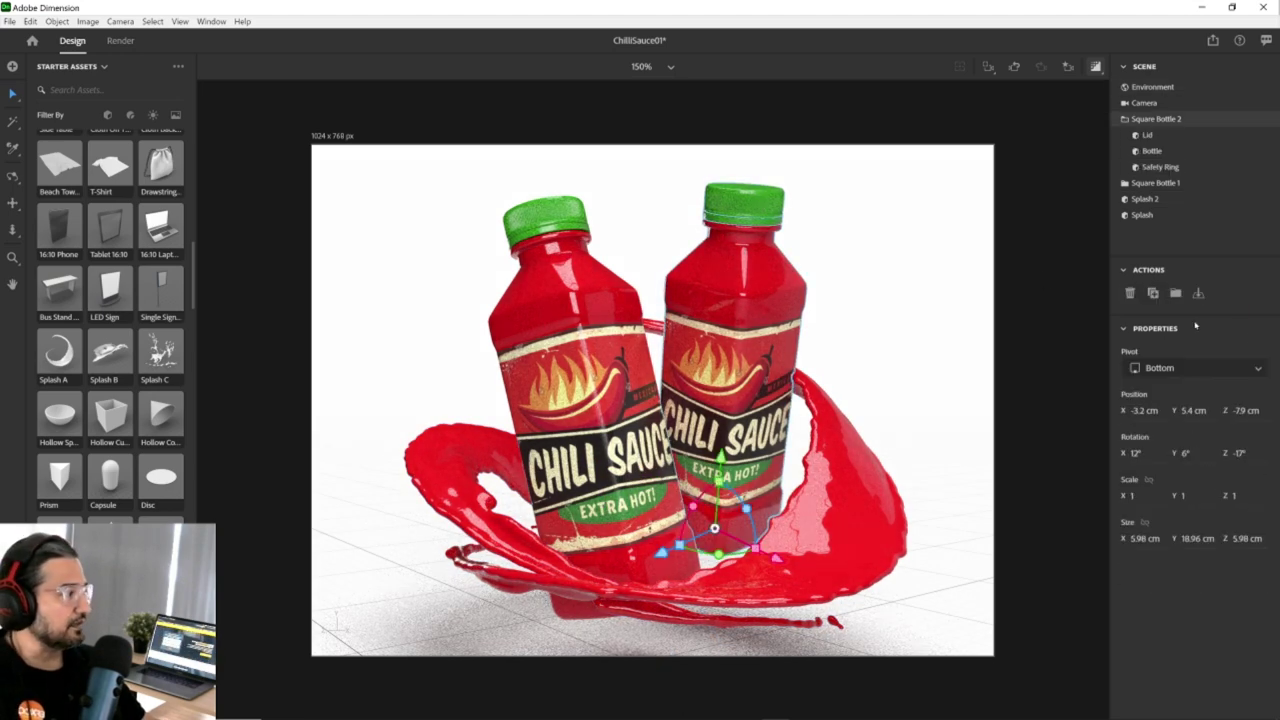
left_click(1150, 135)
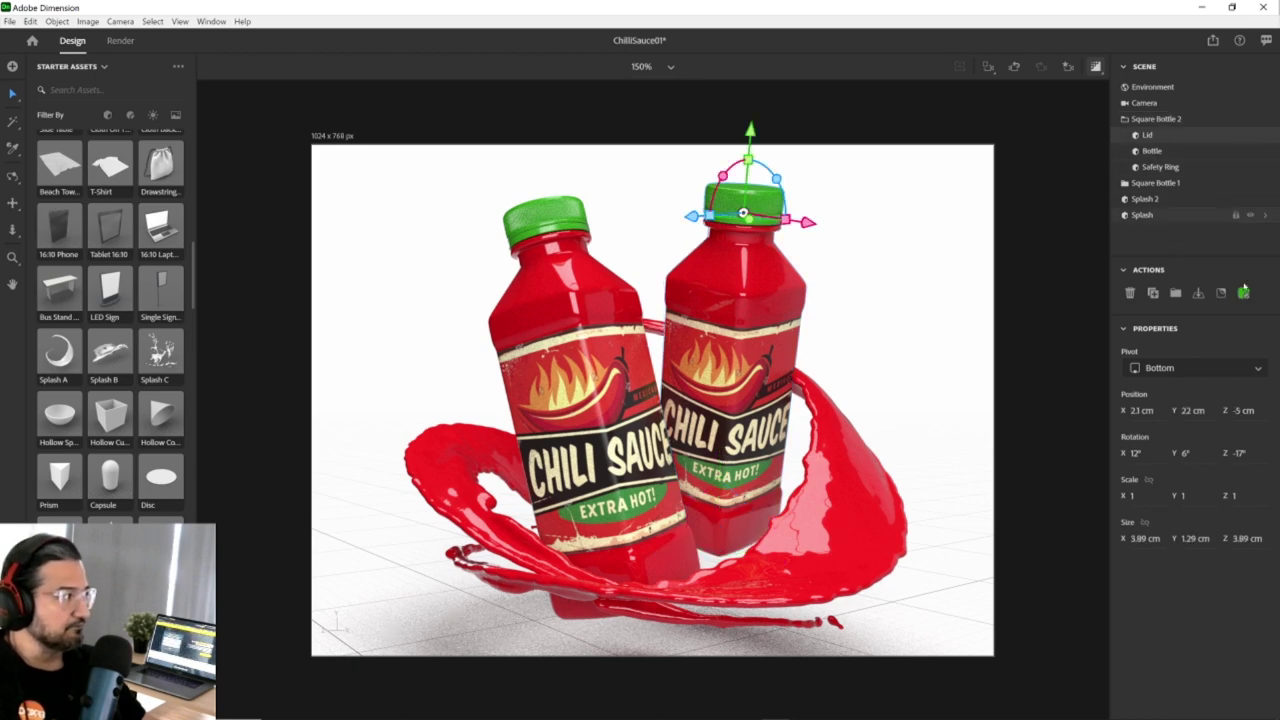
double_click(1160, 135)
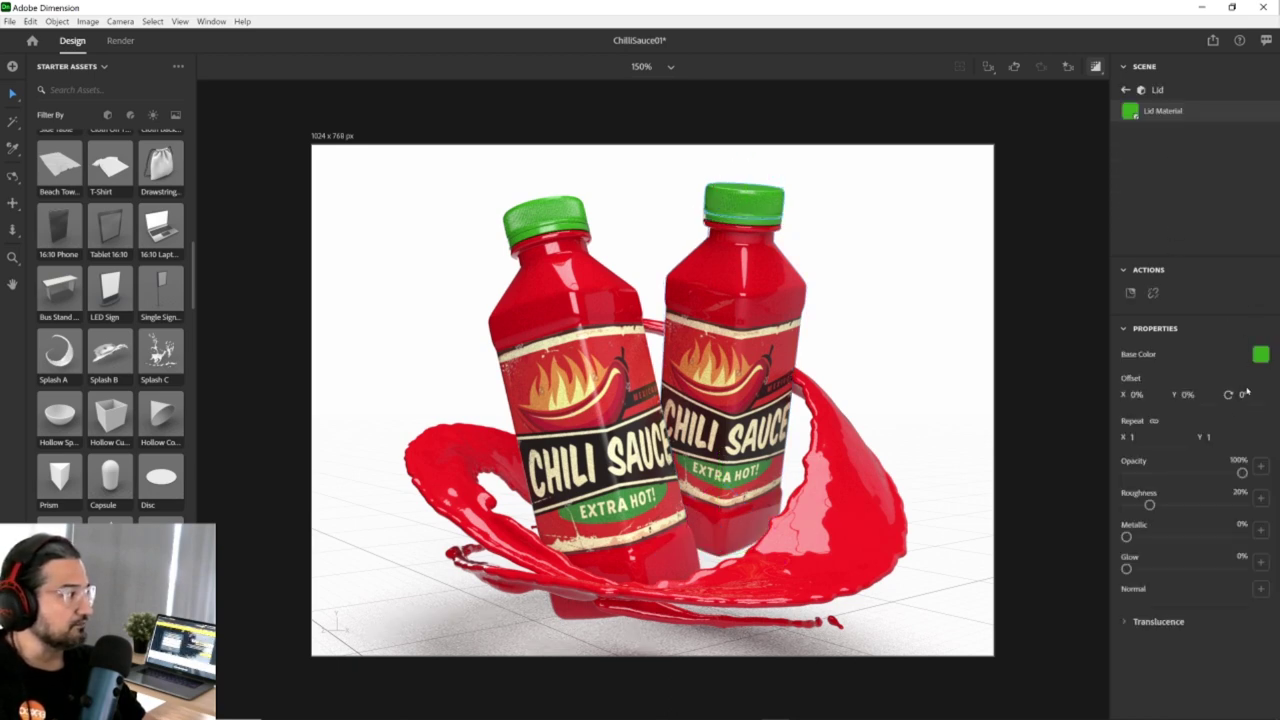
left_click(1261, 356)
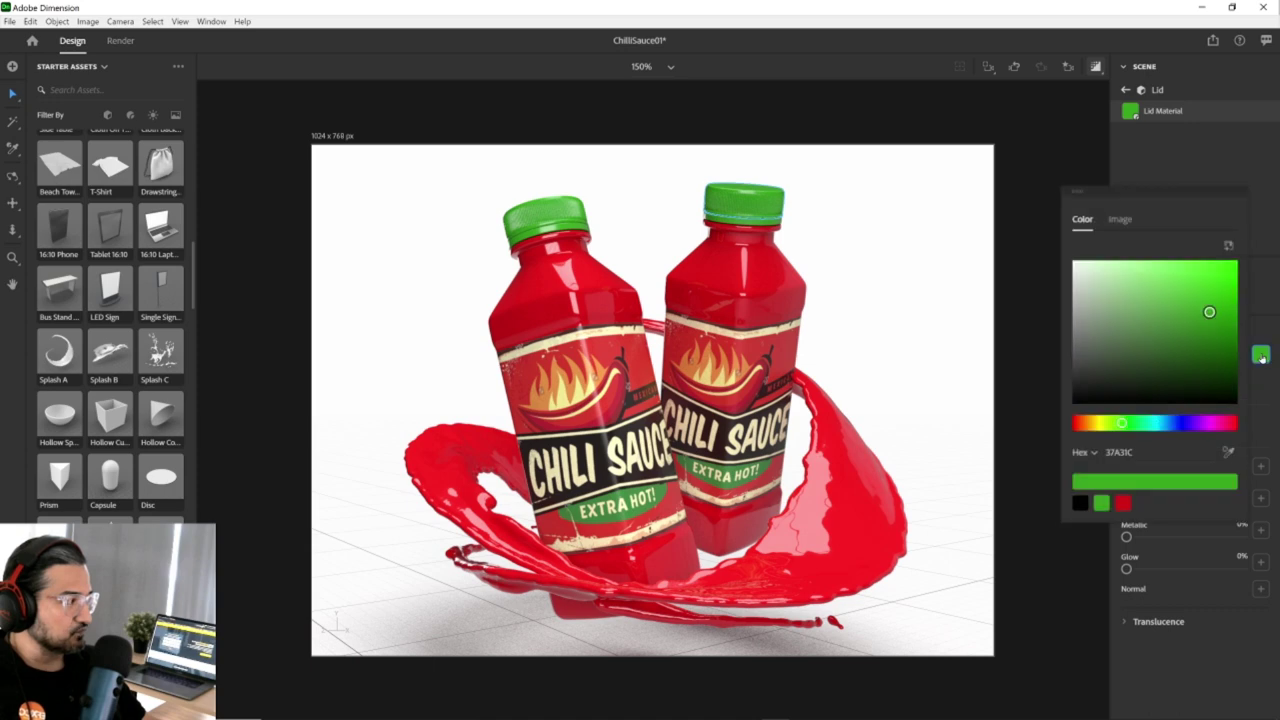
left_click_drag(1143, 452, 1075, 457)
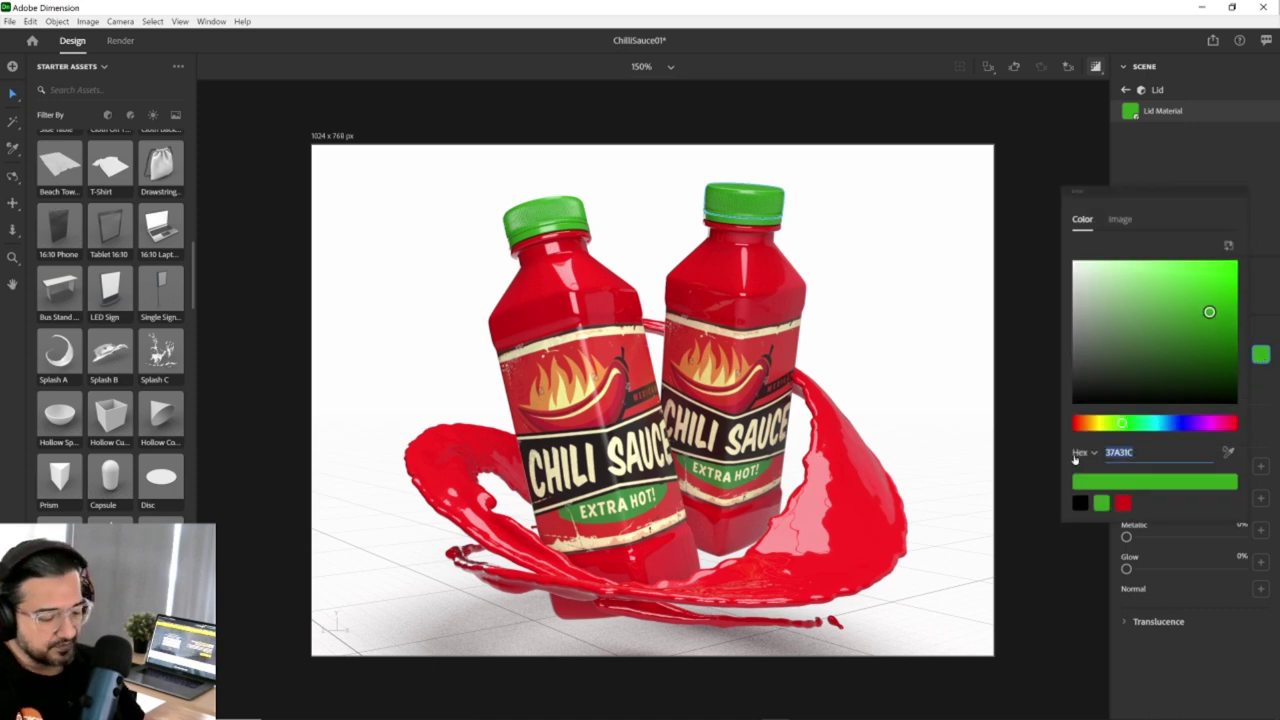
left_click(1241, 178)
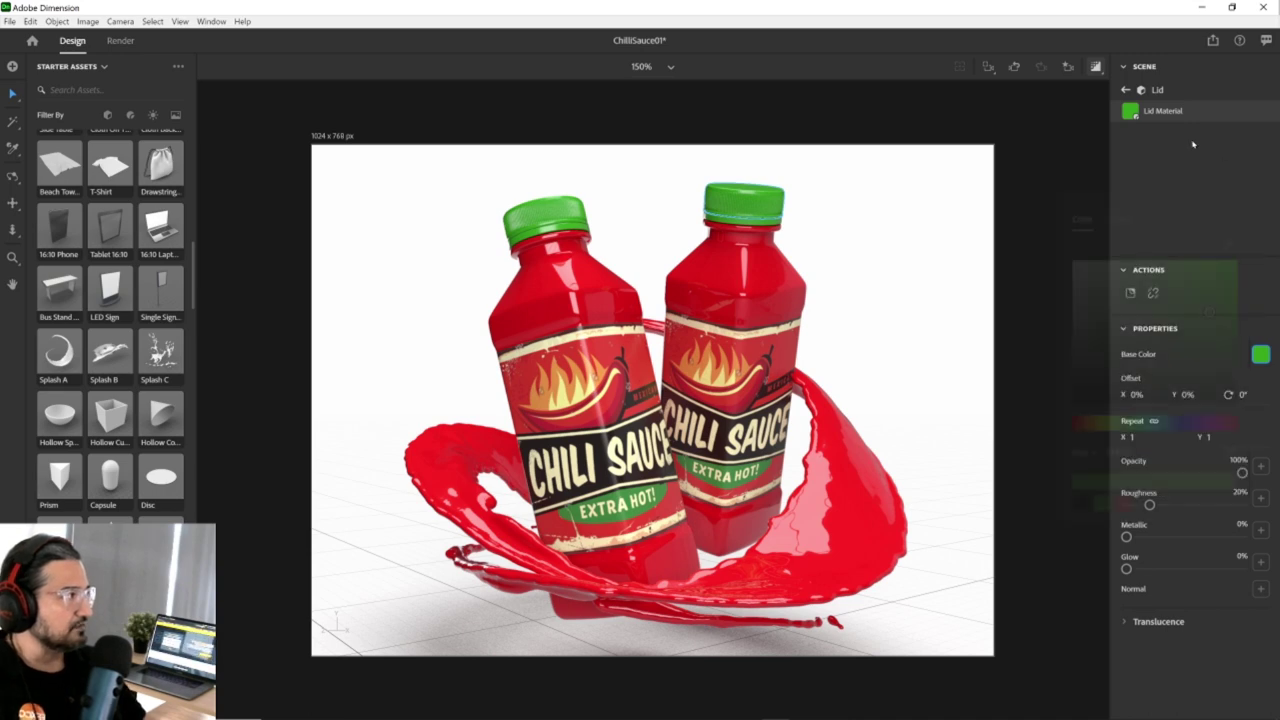
Set the base color of Splash 2's material to the lid green, hex 37A31C.
left_click(449, 486)
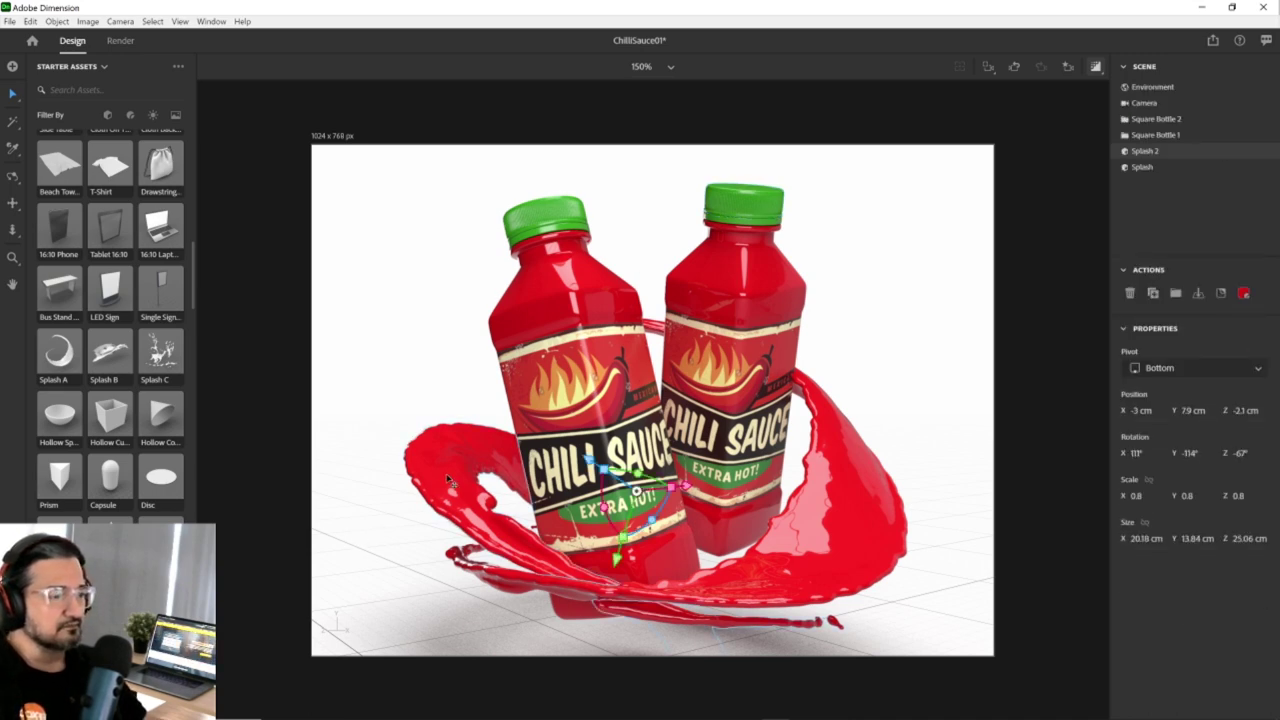
left_click(1243, 293)
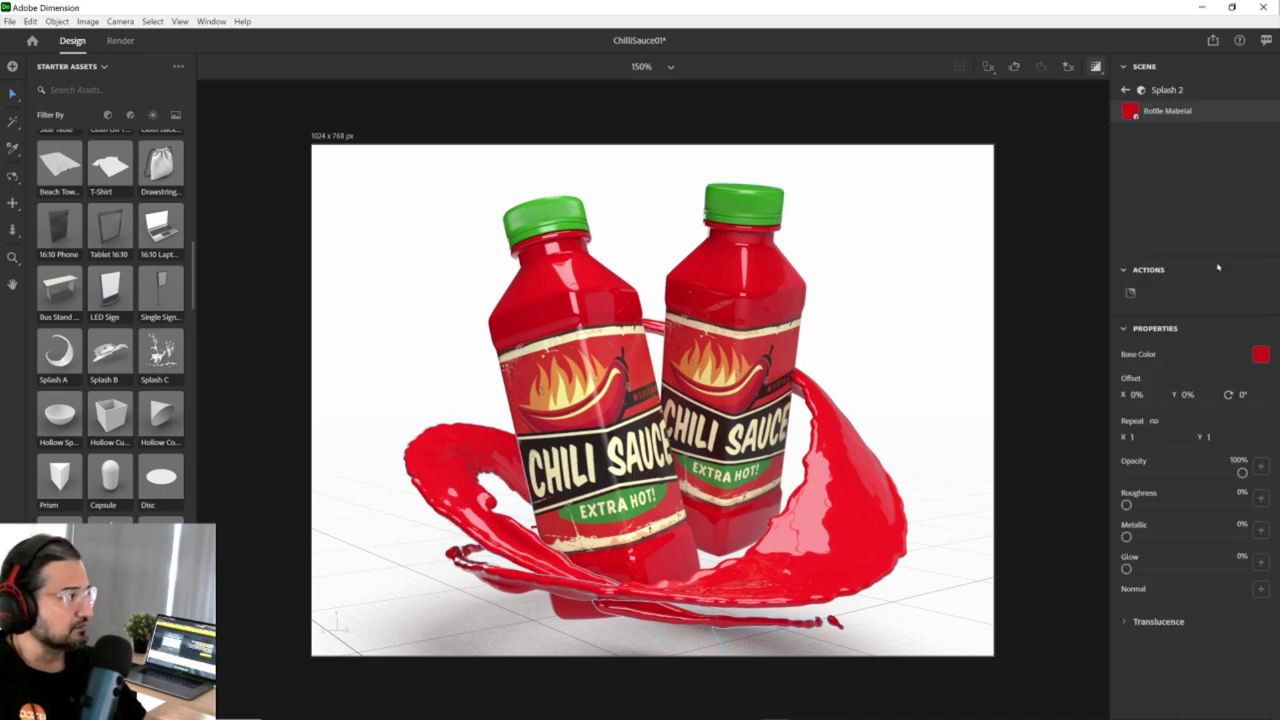
left_click(1261, 355)
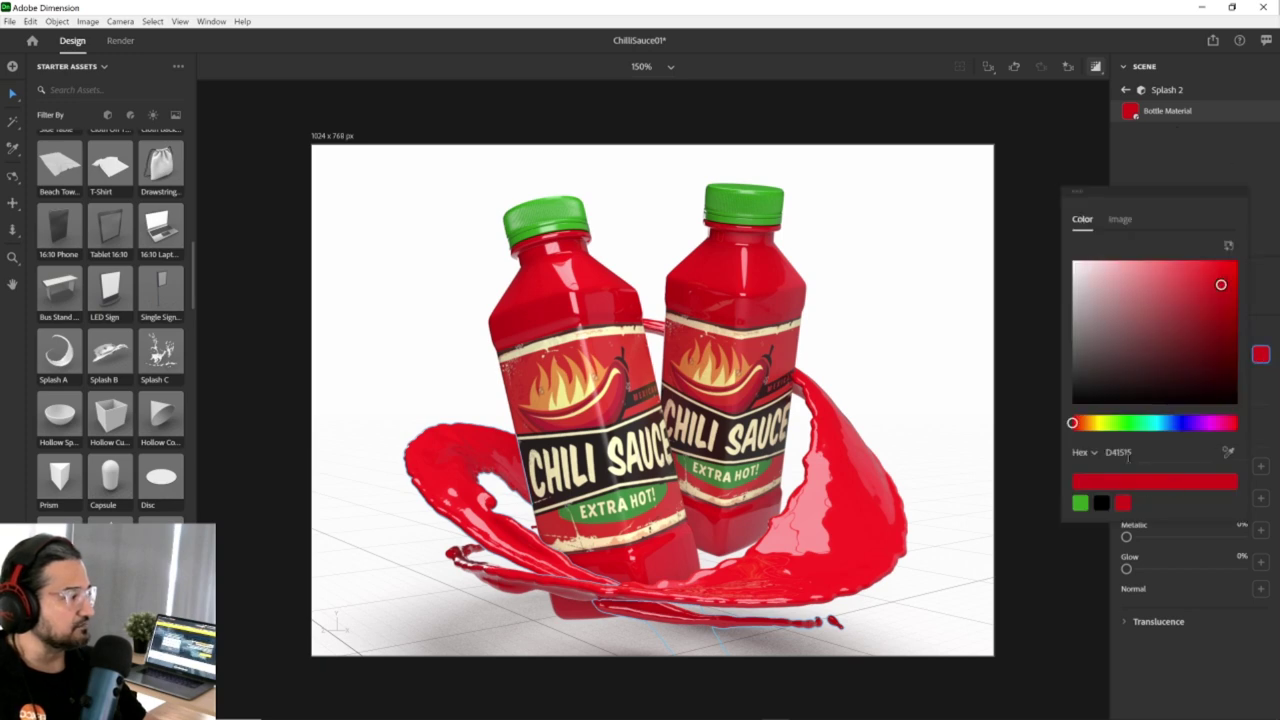
left_click(1156, 452)
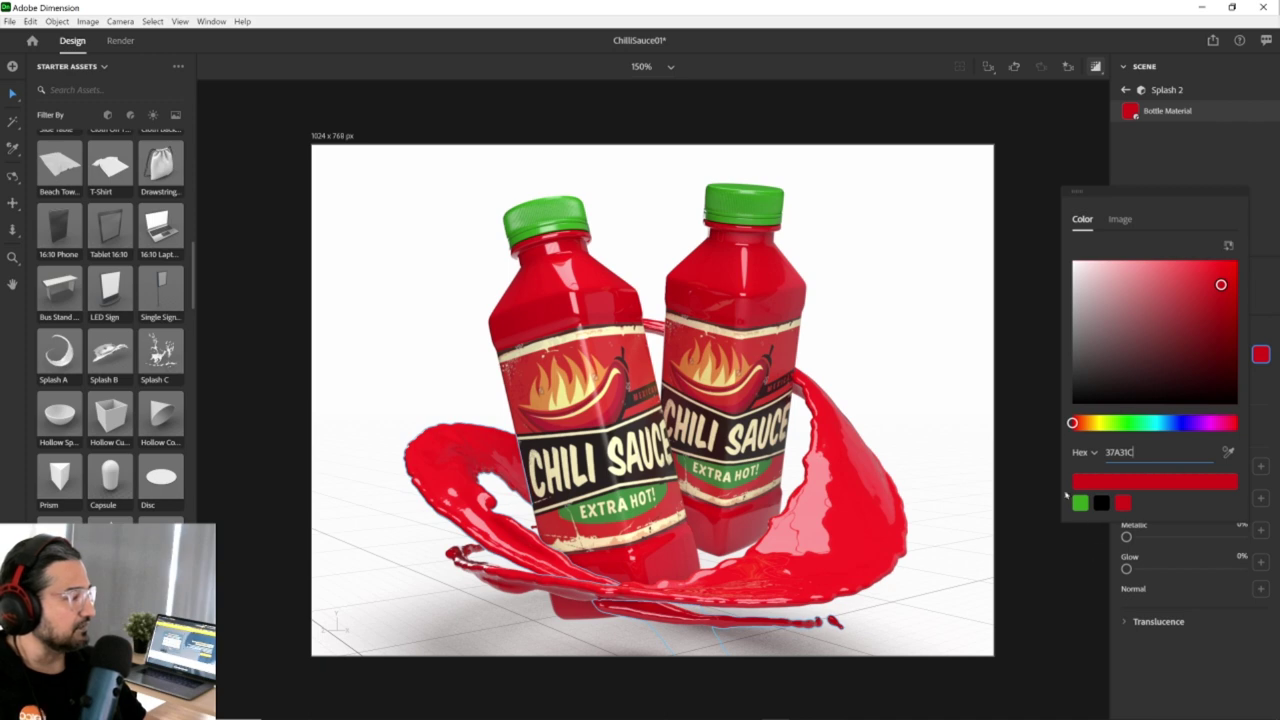
left_click(1080, 503)
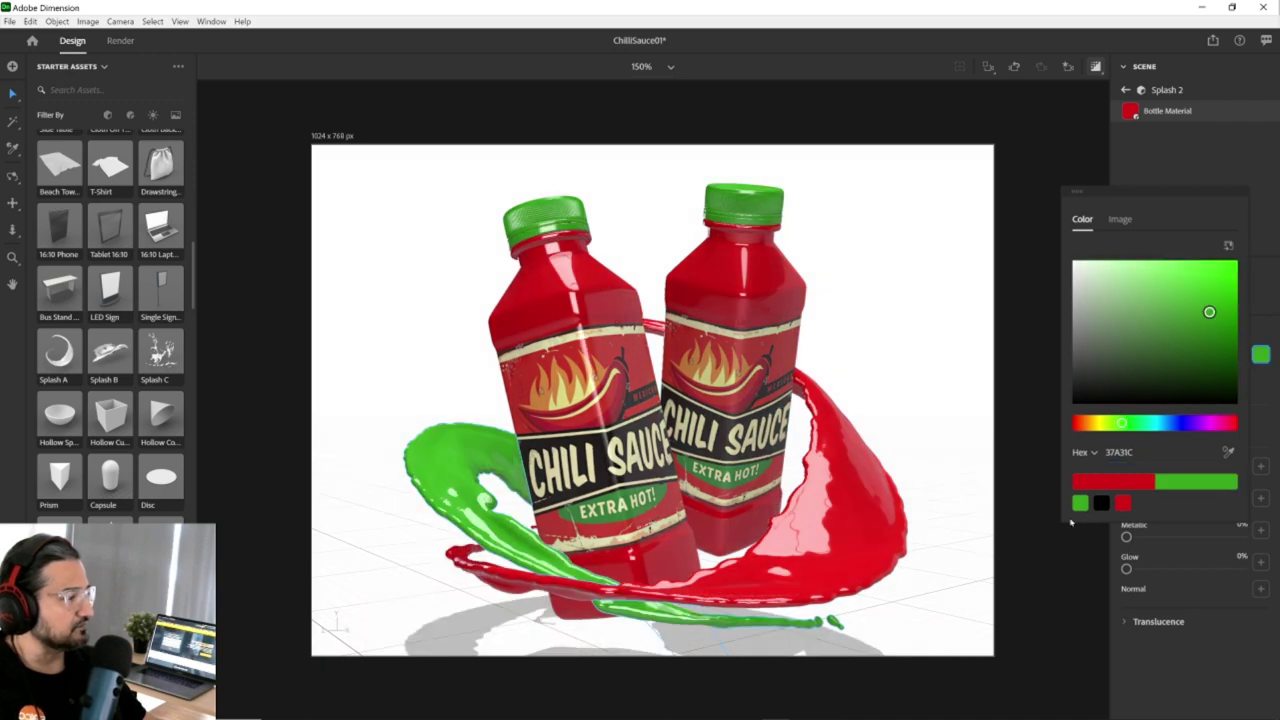
left_click(1167, 208)
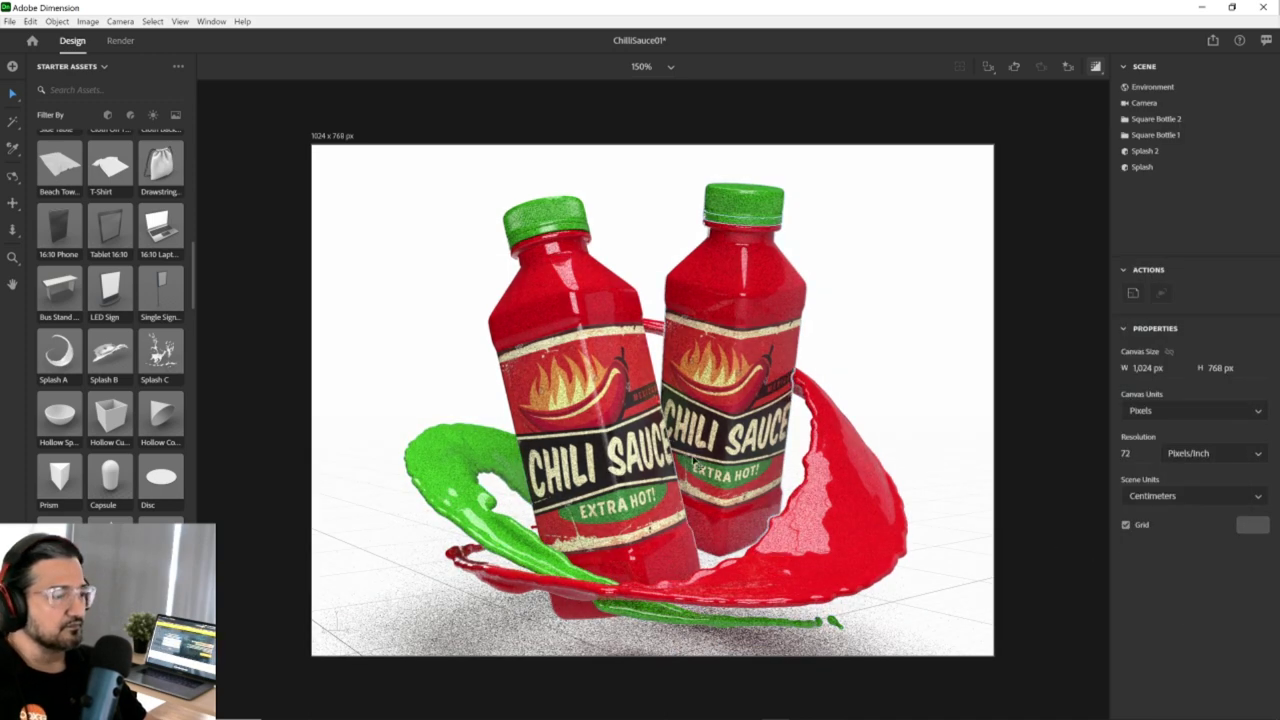
Reframe the camera closer on the bottles and splashes, at about X 26.5, Y 10.9, Z 21.7 cm with rotation X 4°, Y 49°.
mouse_move(640, 480)
middle_mouse_down()
mouse_move(605, 487)
mouse_move(645, 455)
middle_mouse_up()
left_click(660, 448)
mouse_move(719, 440)
left_mouse_down()
mouse_move(710, 446)
mouse_move(716, 435)
left_mouse_up()
middle_click_drag(716, 435, 695, 350)
scroll(695, 350, "up", 3)
middle_click_drag(715, 453, 697, 442)
middle_click_drag(692, 417, 715, 430)
left_click(902, 369)
middle_click_drag(906, 357, 881, 363)
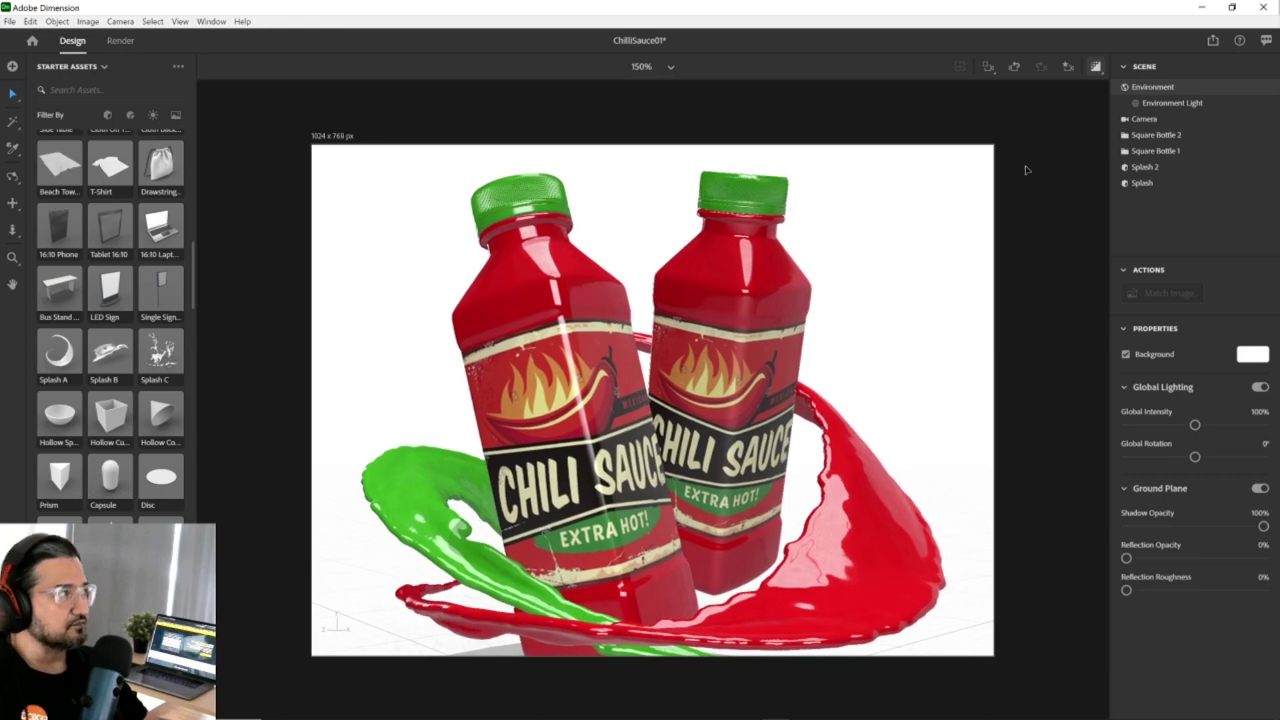
left_click(1095, 67)
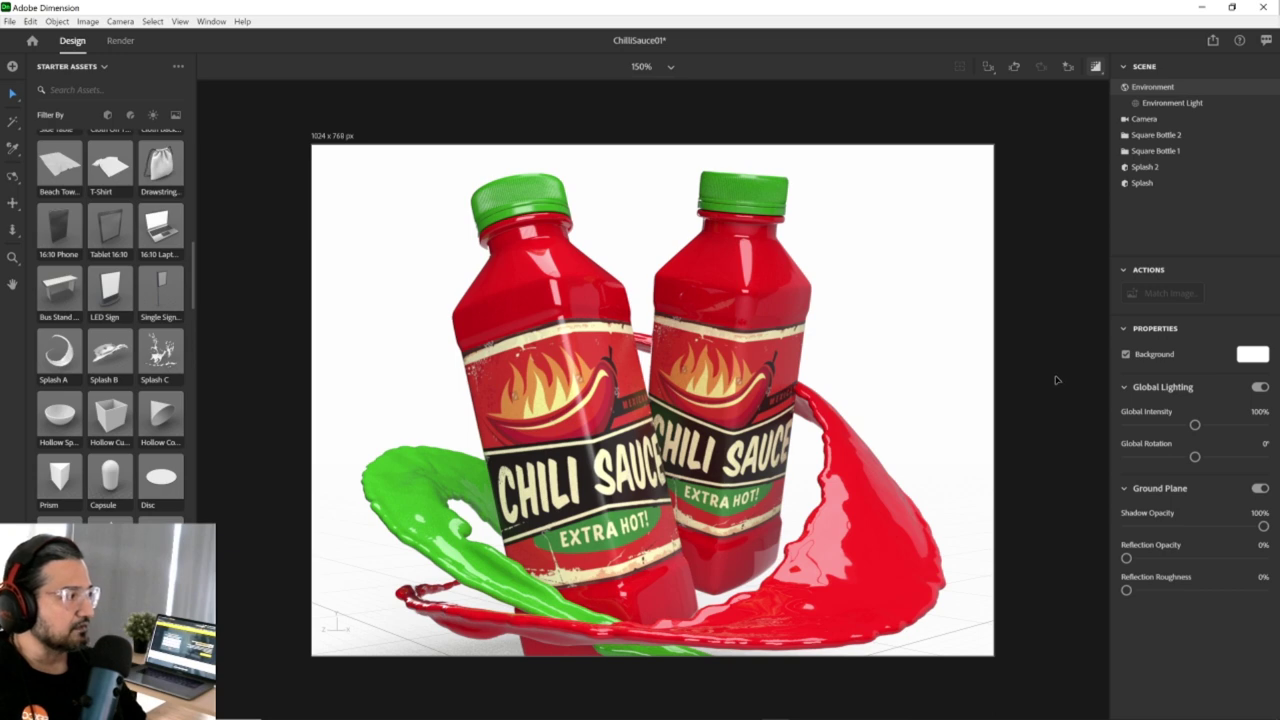
left_click(1156, 134)
left_click(1145, 167)
left_click(1145, 183)
left_click(1145, 167)
left_click(1150, 151)
left_click(1150, 136)
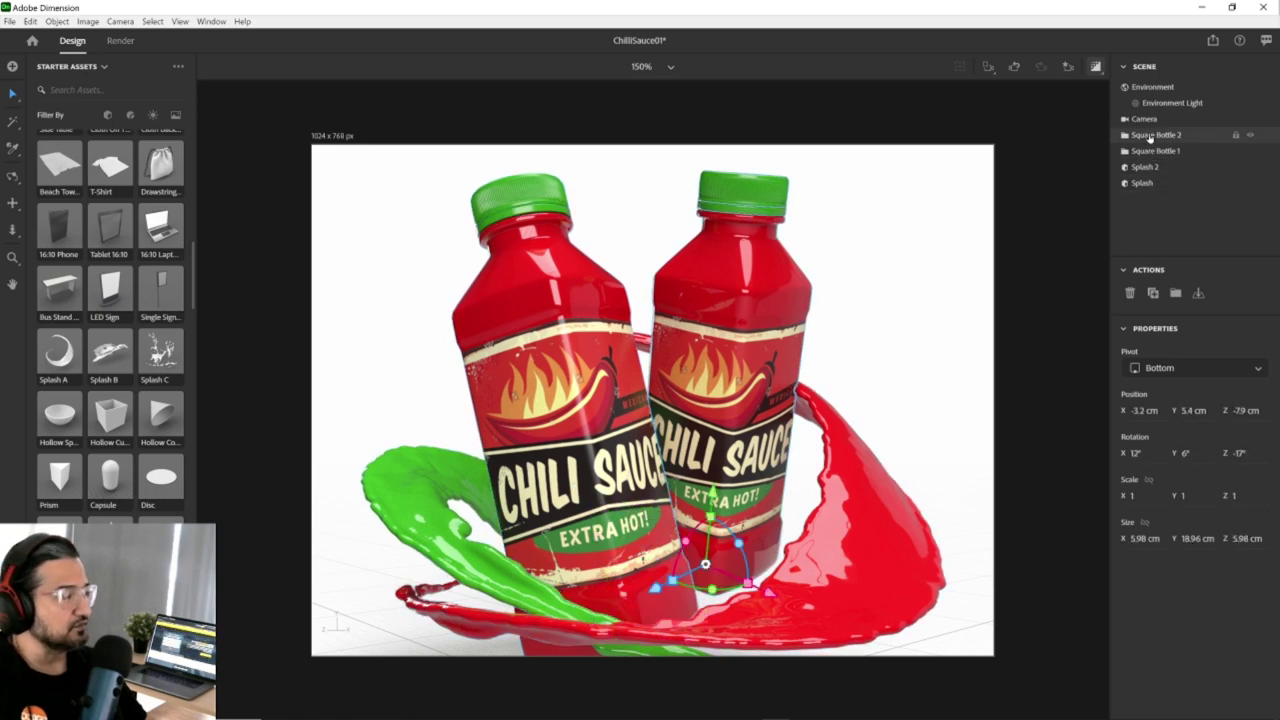
left_click(1145, 119)
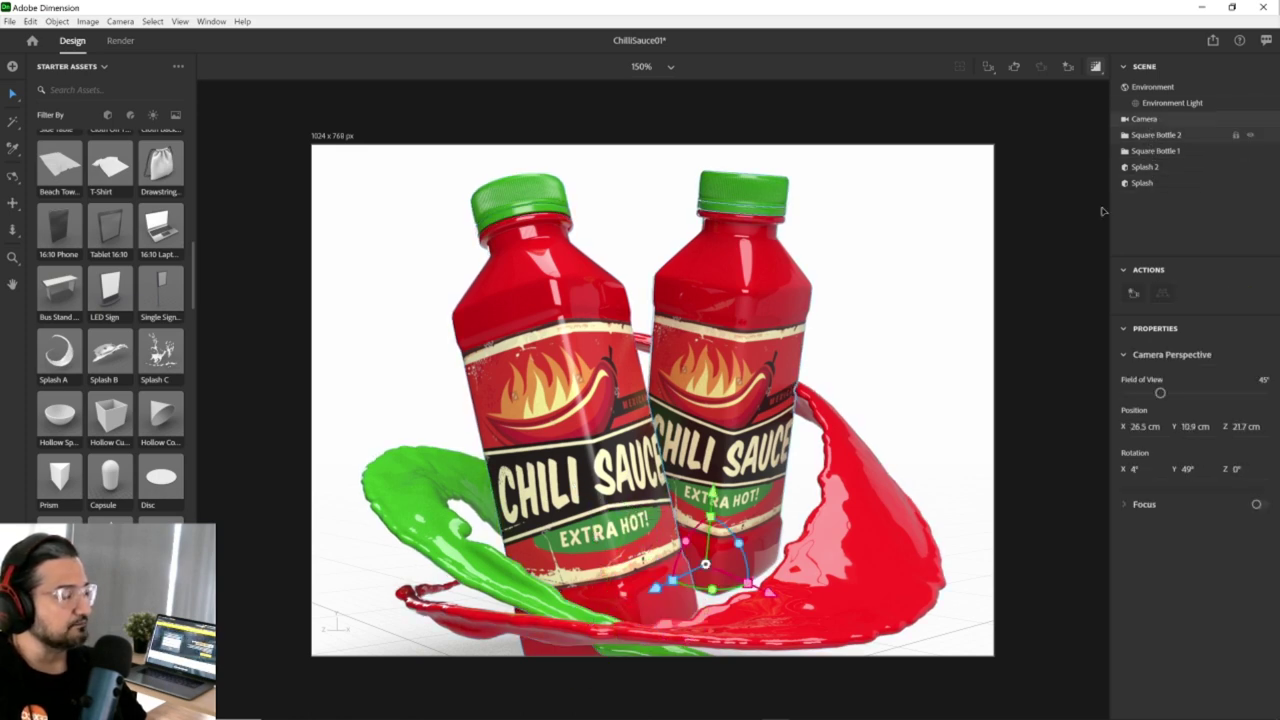
Open the environment's background color for editing.
left_click(1155, 88)
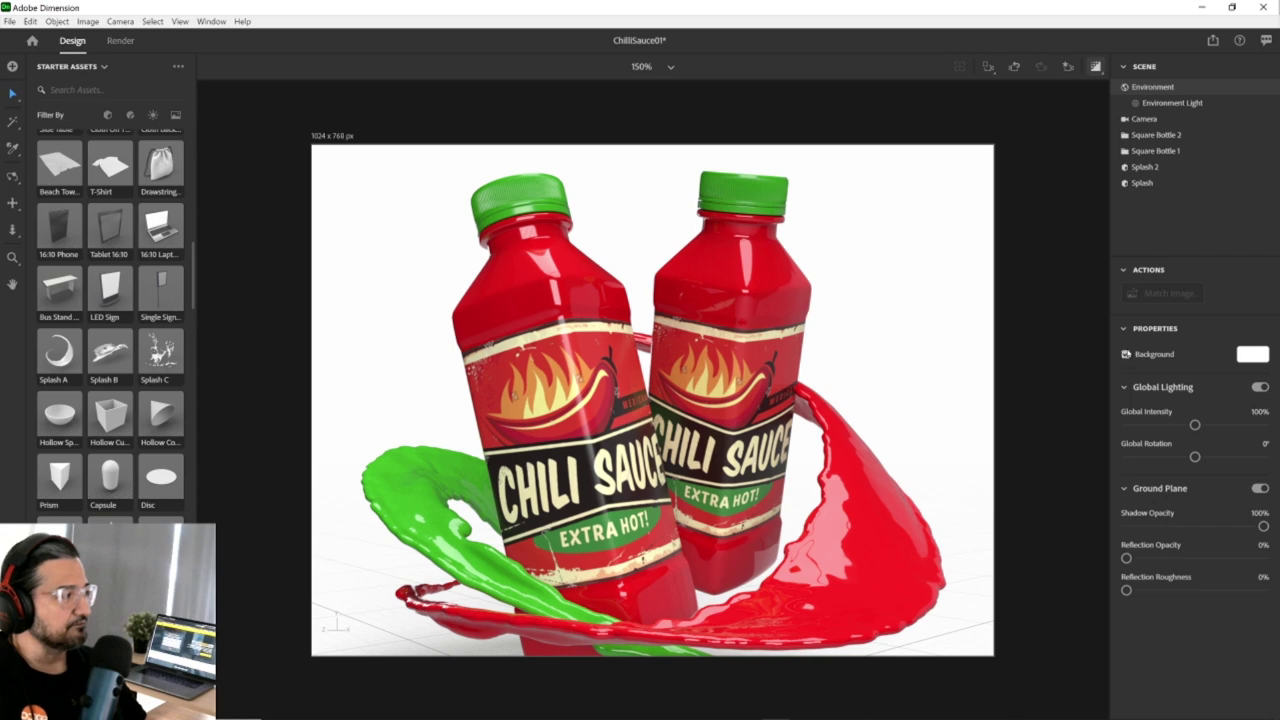
left_click(1252, 354)
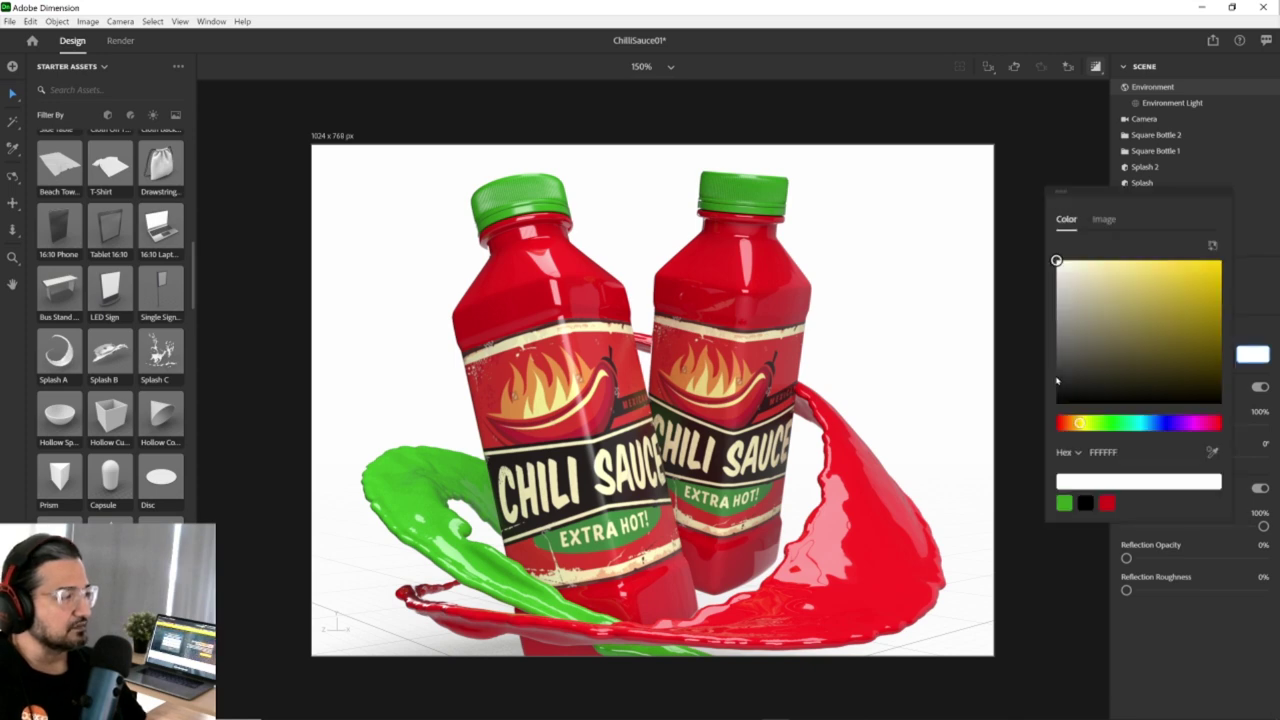
Set the environment background color to warm yellow FFD500 and save the scene.
left_click_drag(1190, 280, 1223, 251)
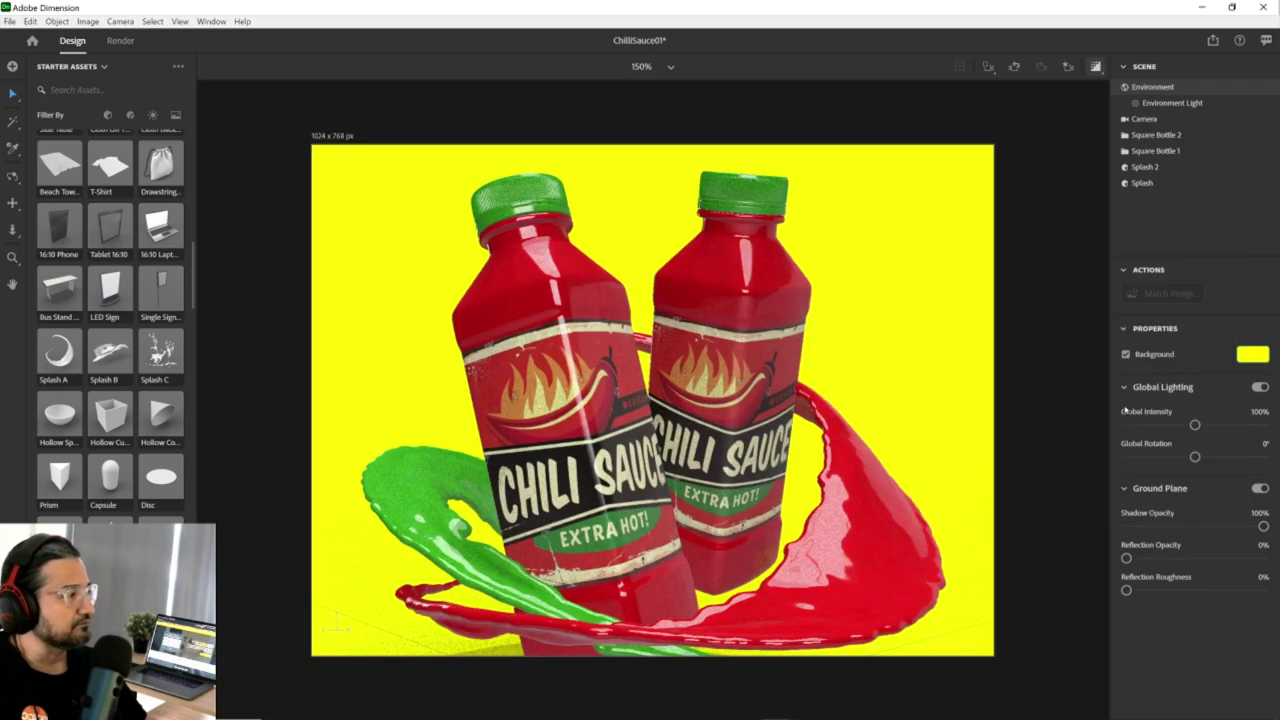
left_click(1252, 354)
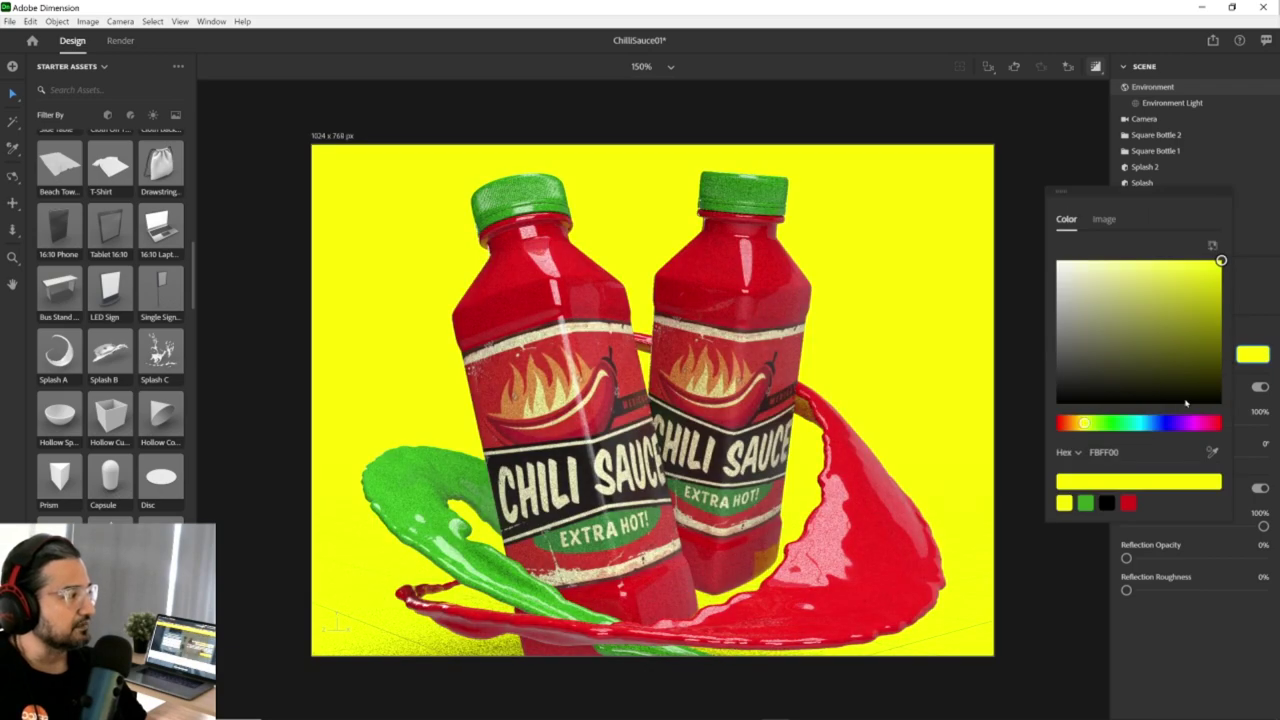
left_click(1082, 424)
left_click_drag(1082, 424, 1078, 428)
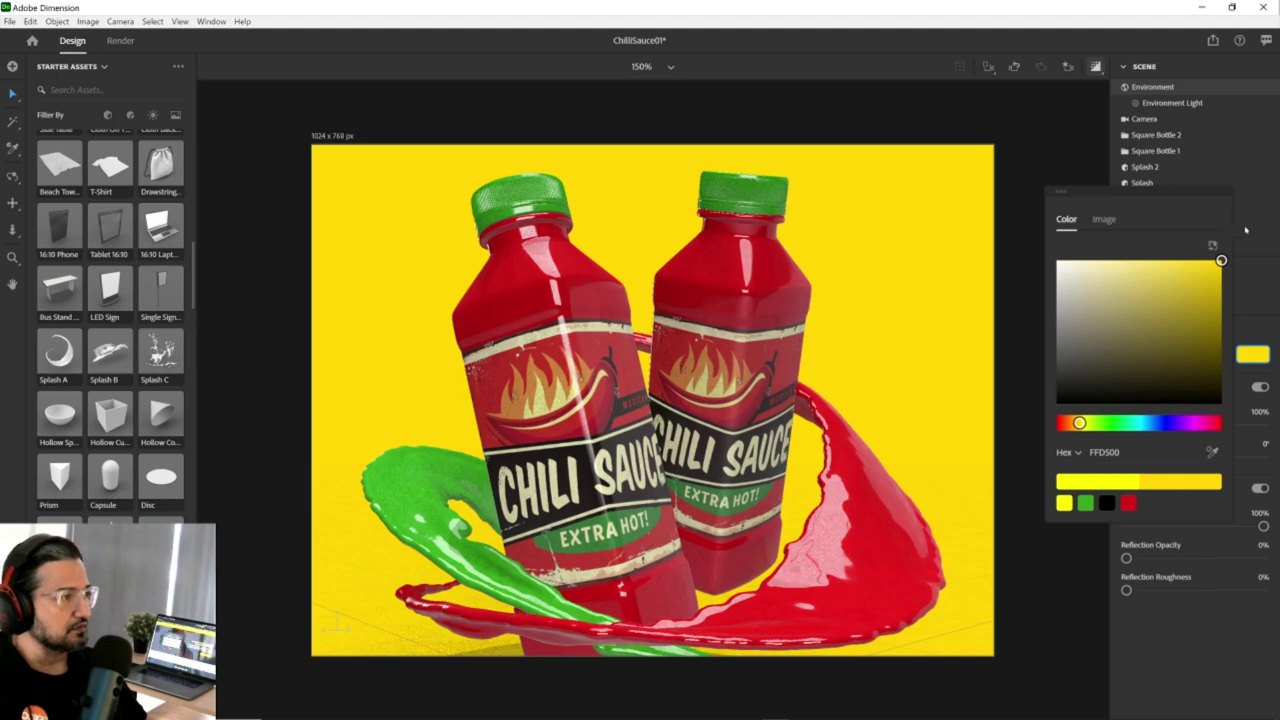
left_click(1245, 230)
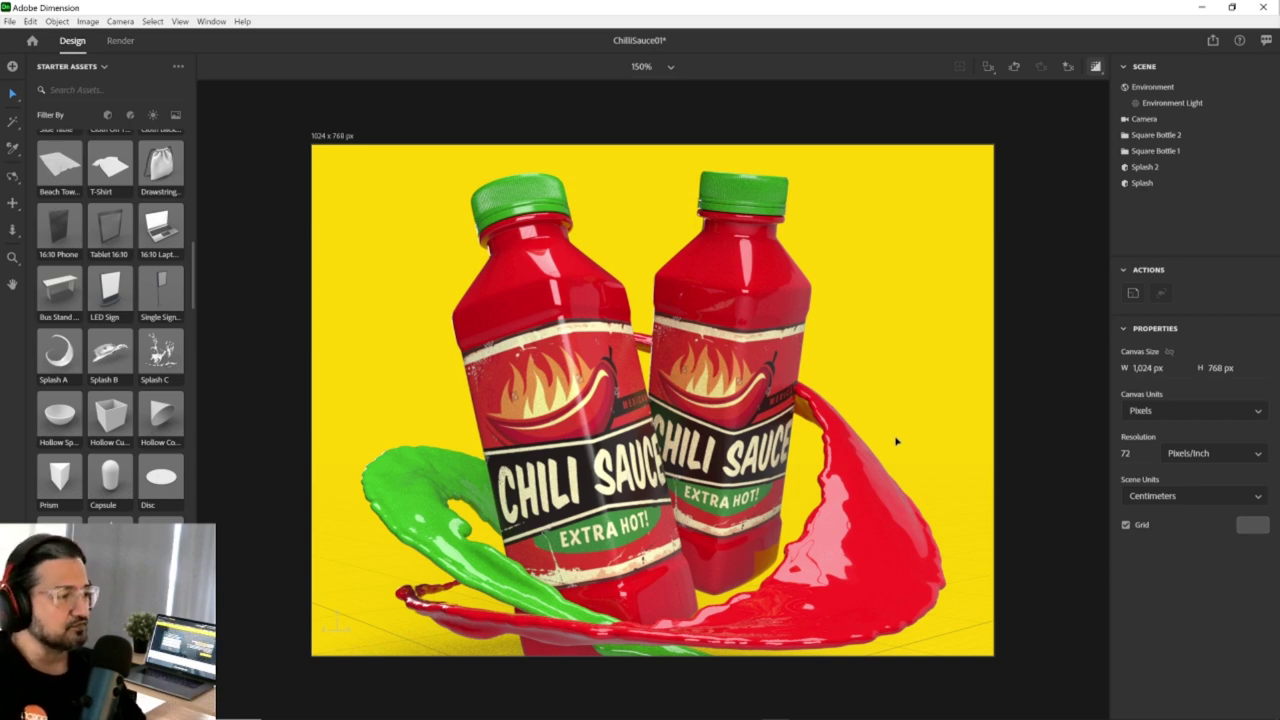
scroll(823, 450, "up", 2)
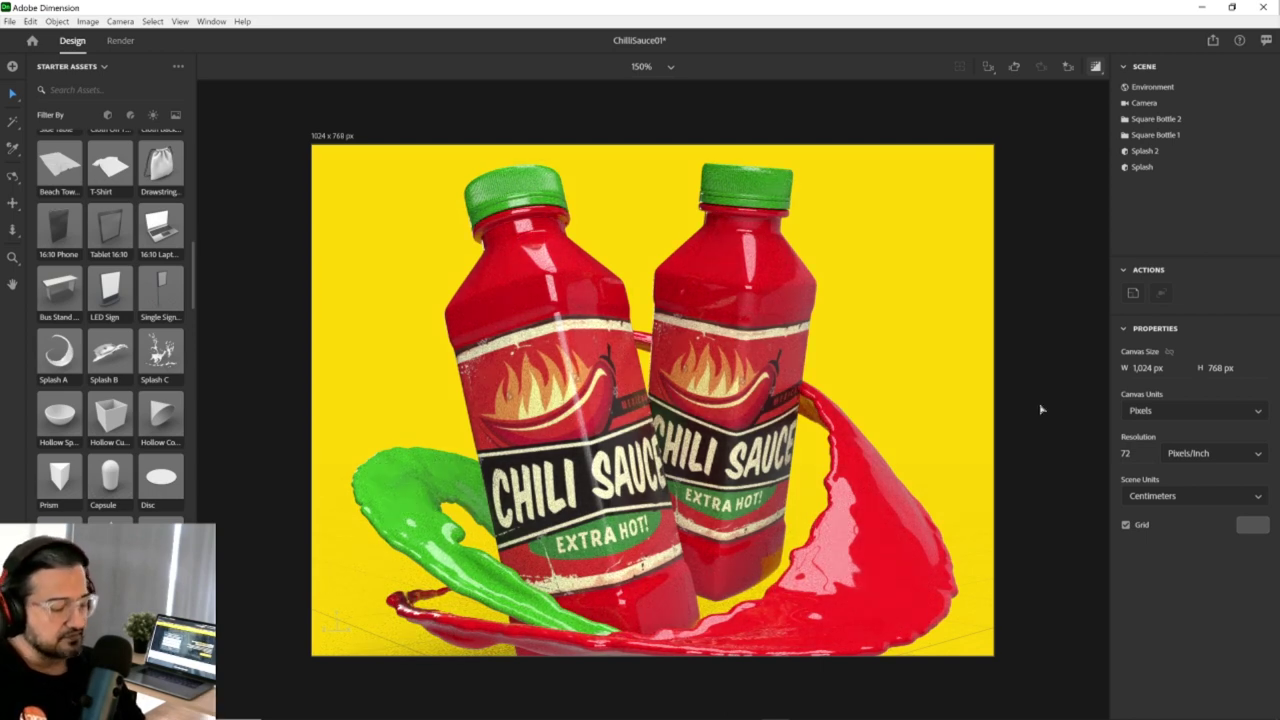
key("ctrl+s")
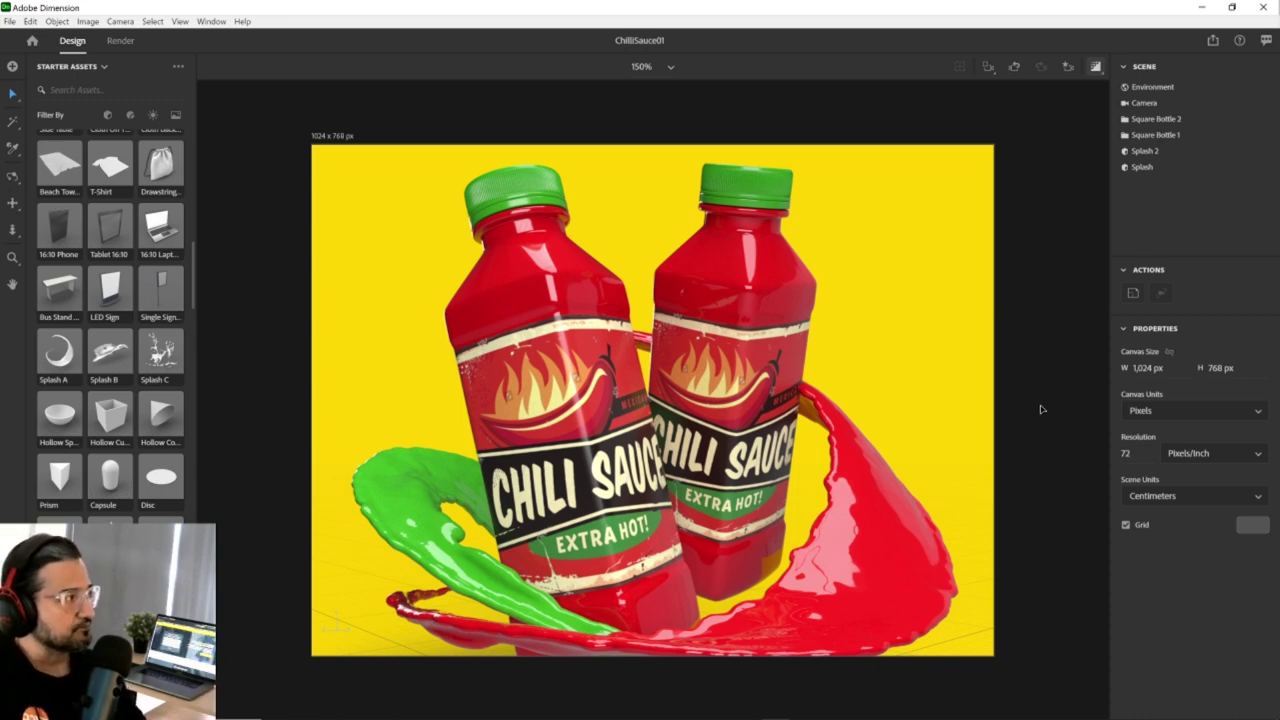
Set the environment light's rotation to -44° and intensity to 140%, and hide that light.
left_click(1153, 88)
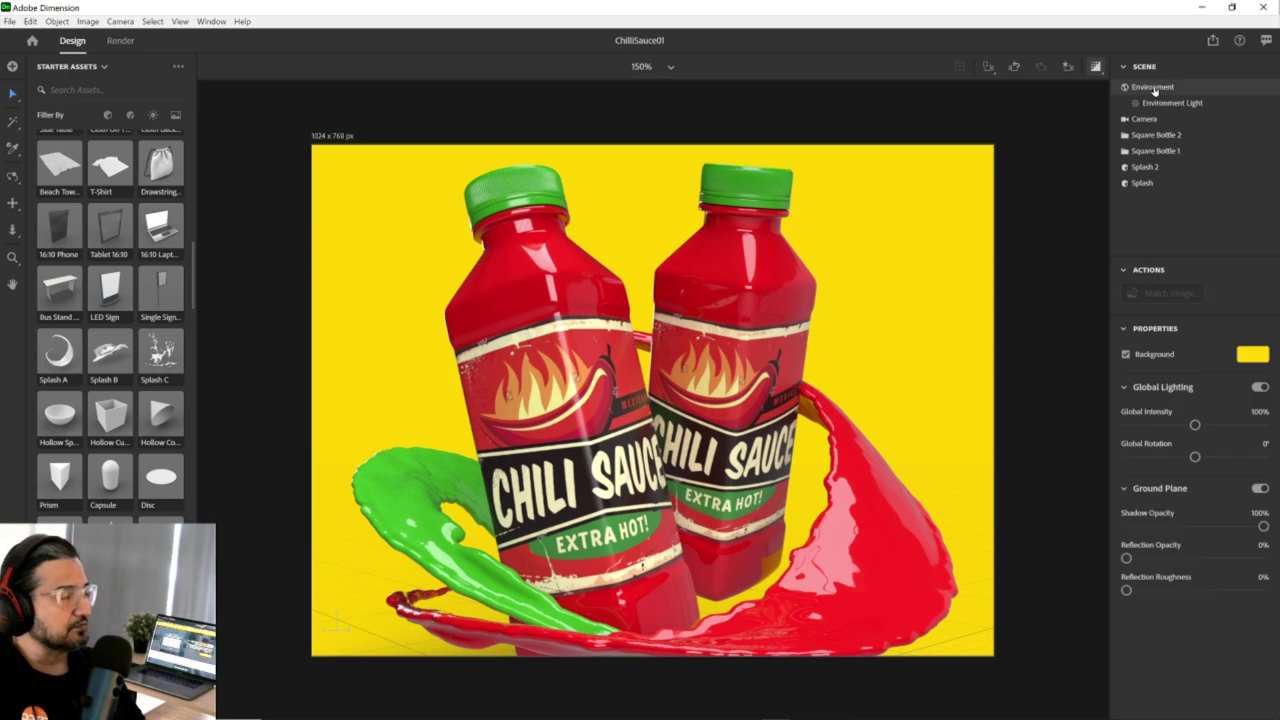
left_click(1196, 104)
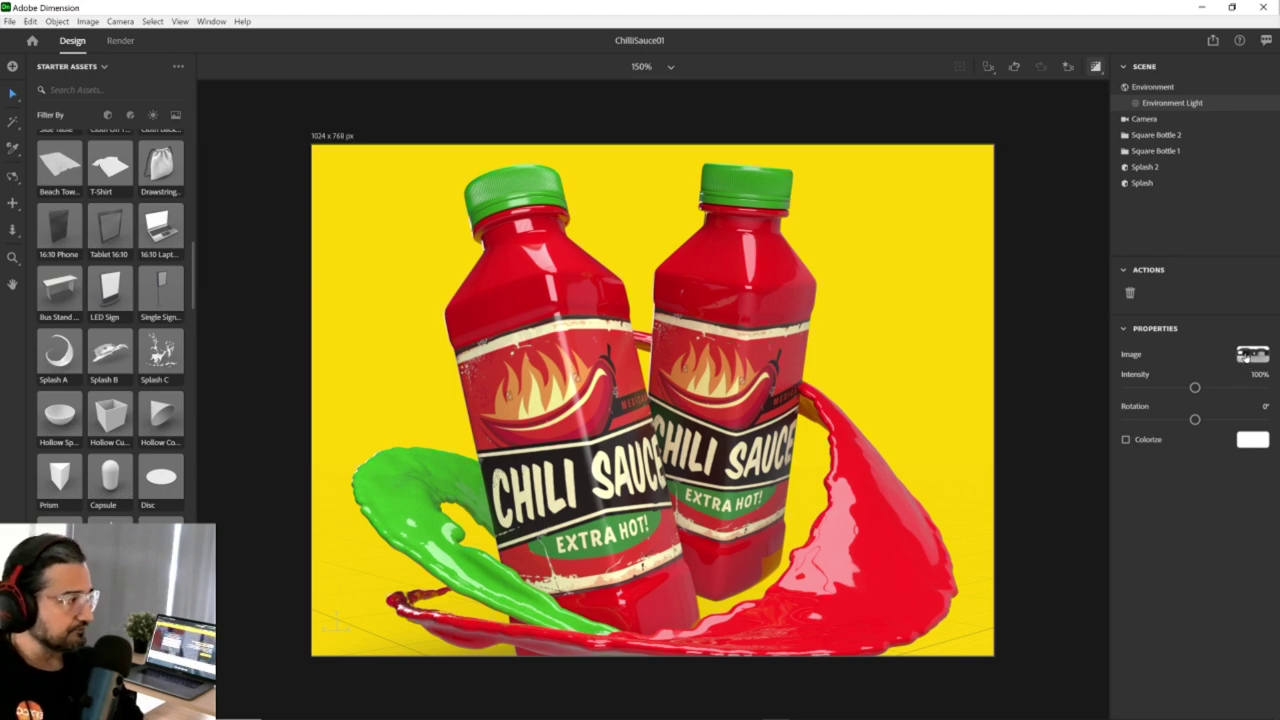
left_click(1246, 357)
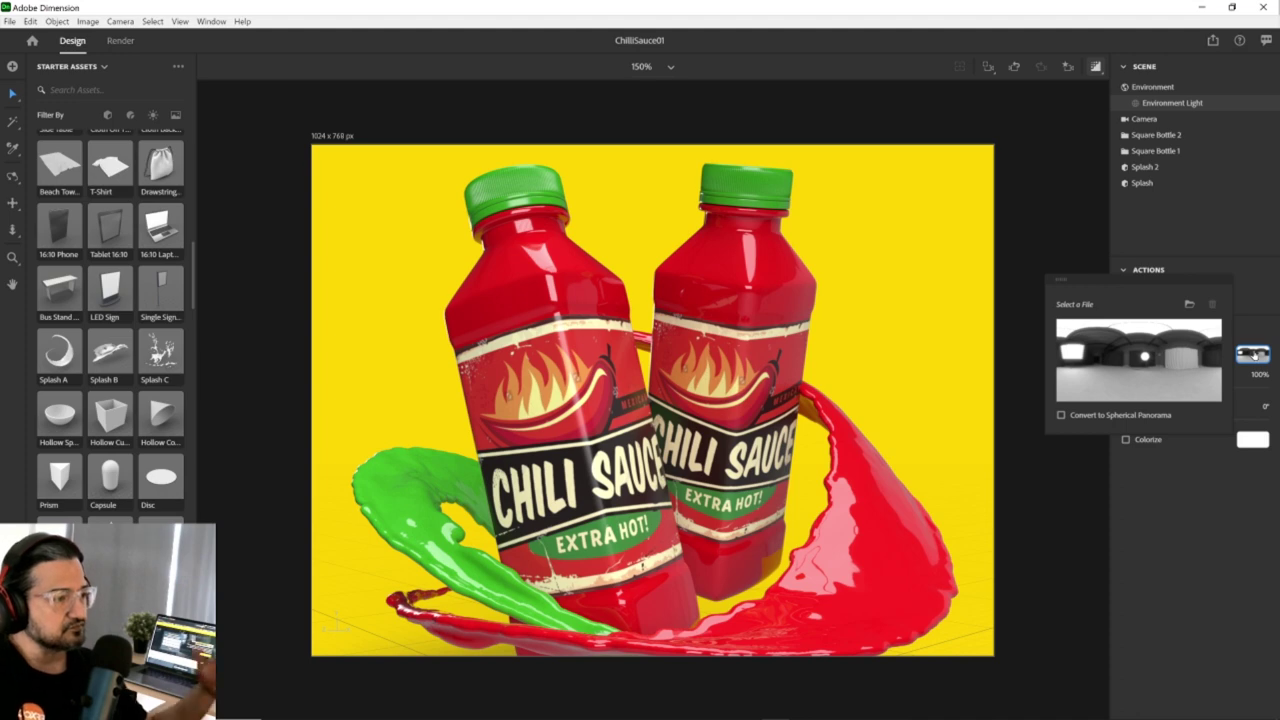
left_click(1062, 499)
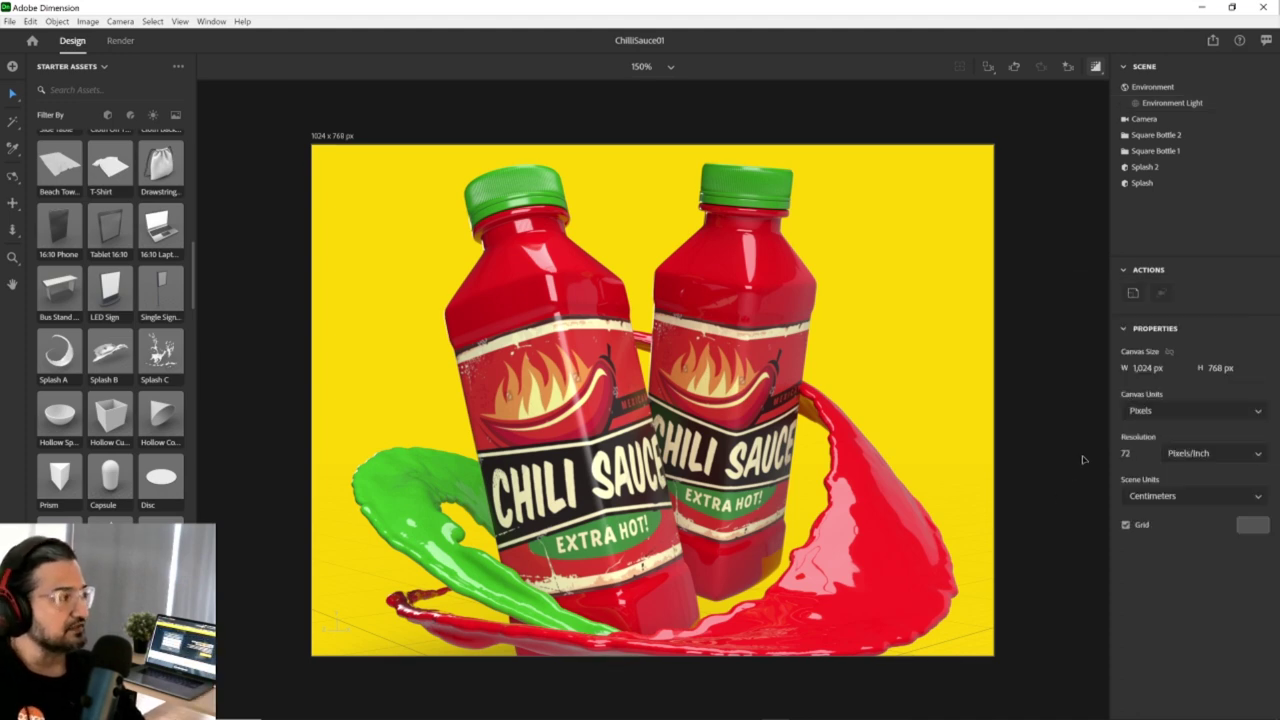
left_click(1175, 104)
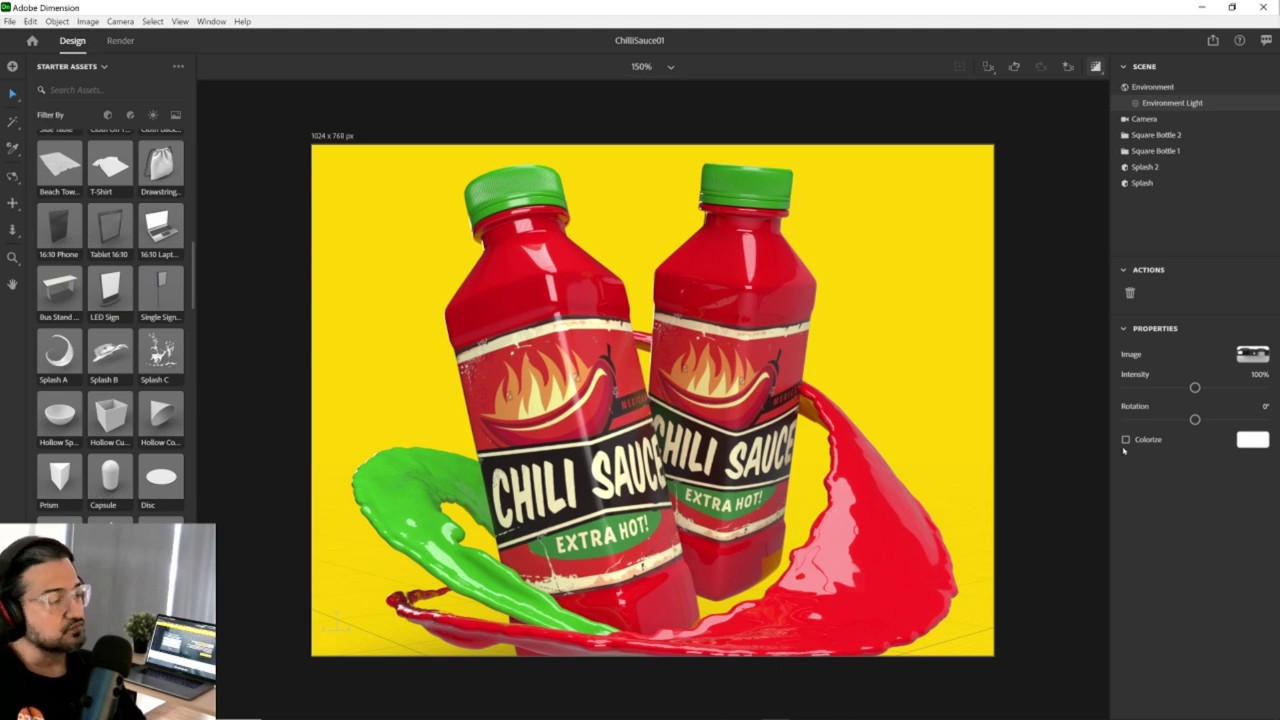
mouse_move(1195, 420)
left_mouse_down()
mouse_move(1215, 422)
mouse_move(1174, 421)
mouse_move(1203, 419)
mouse_move(1198, 388)
mouse_move(1212, 388)
mouse_move(1140, 388)
mouse_move(1235, 388)
mouse_move(1191, 401)
mouse_move(1222, 388)
mouse_move(1197, 421)
mouse_move(1159, 423)
mouse_move(1200, 419)
mouse_move(1165, 427)
mouse_move(1178, 420)
left_mouse_up()
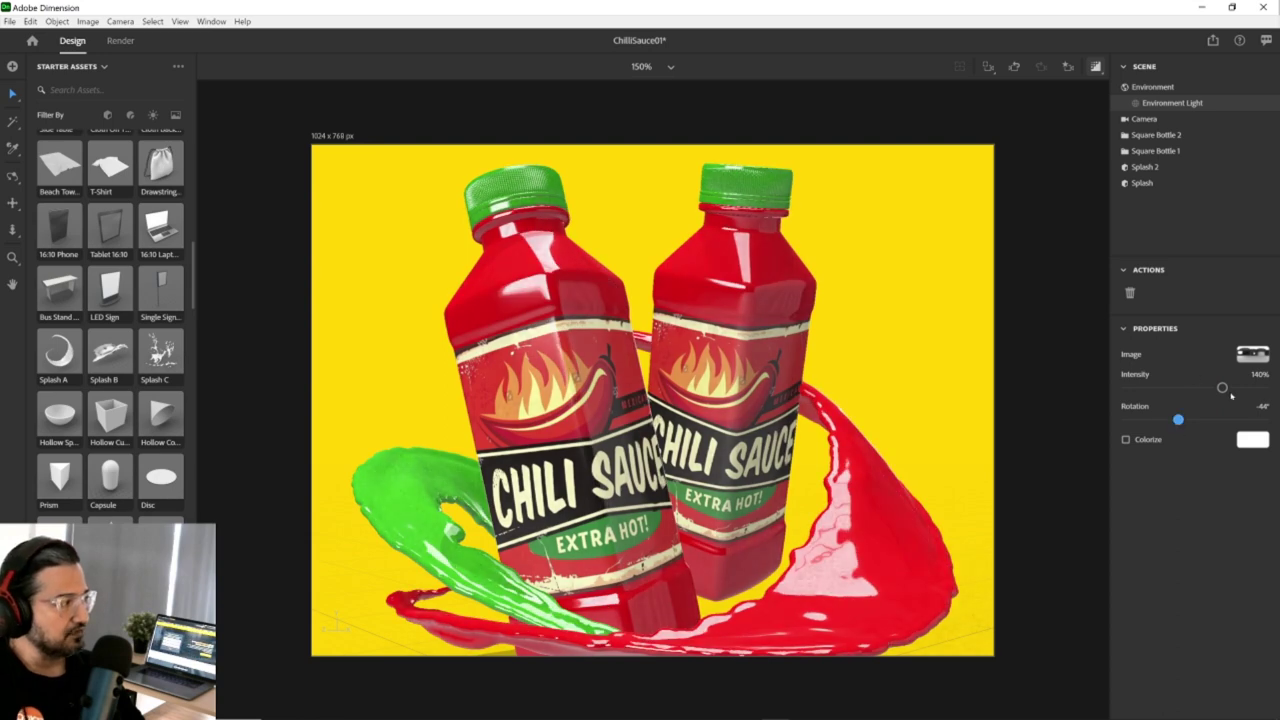
left_click(1250, 104)
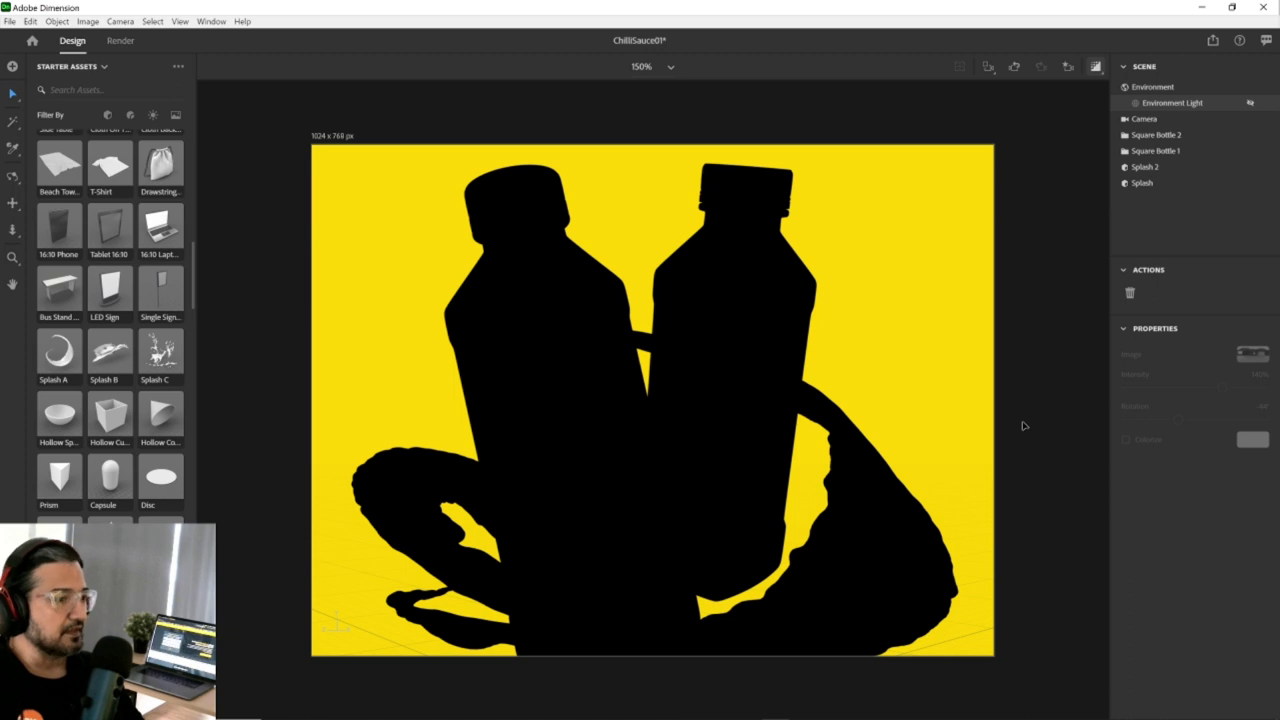
Browse the Environment Lights and Directional Lights presets in the starter assets.
scroll(101, 325, "down", 10)
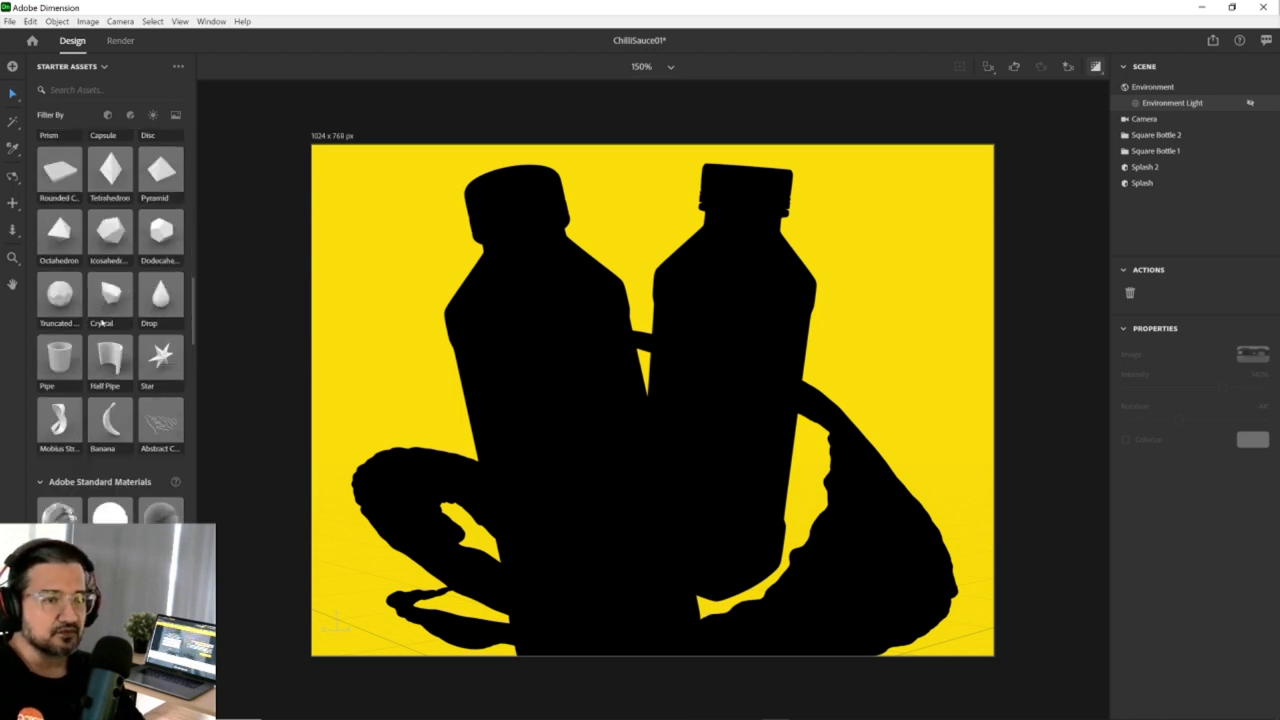
scroll(101, 325, "down", 10)
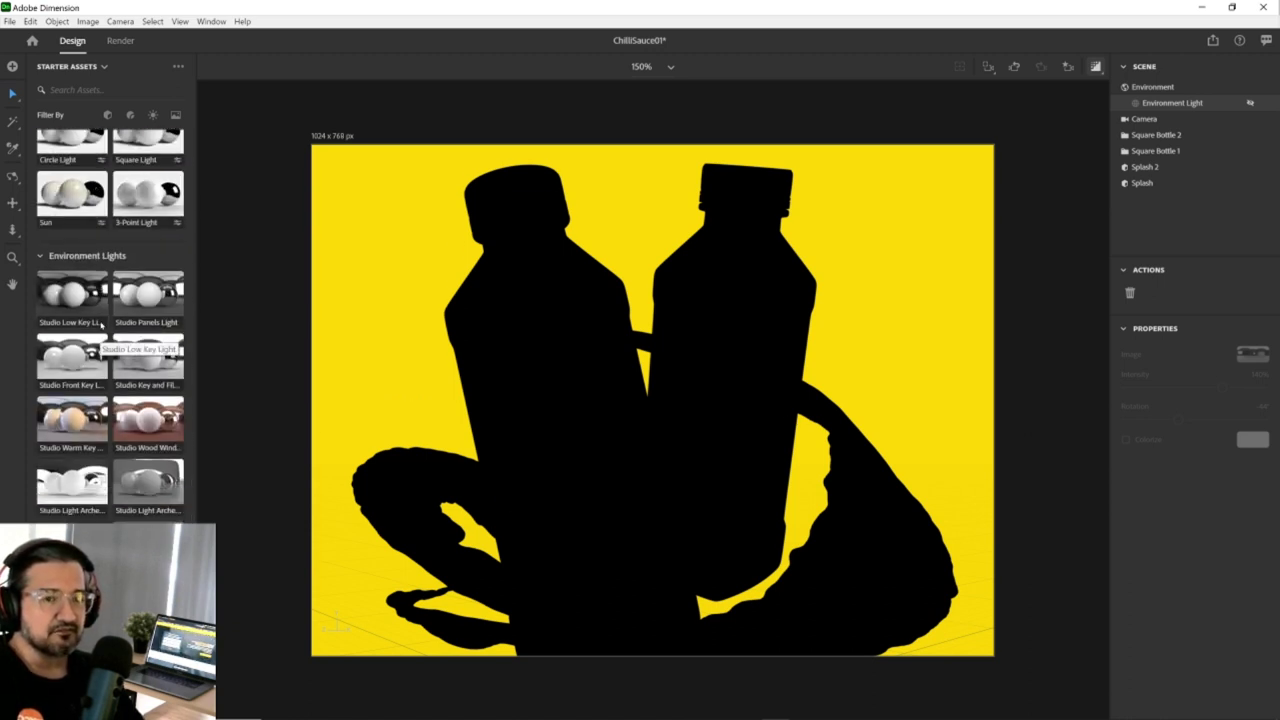
left_click(40, 257)
left_click(40, 257)
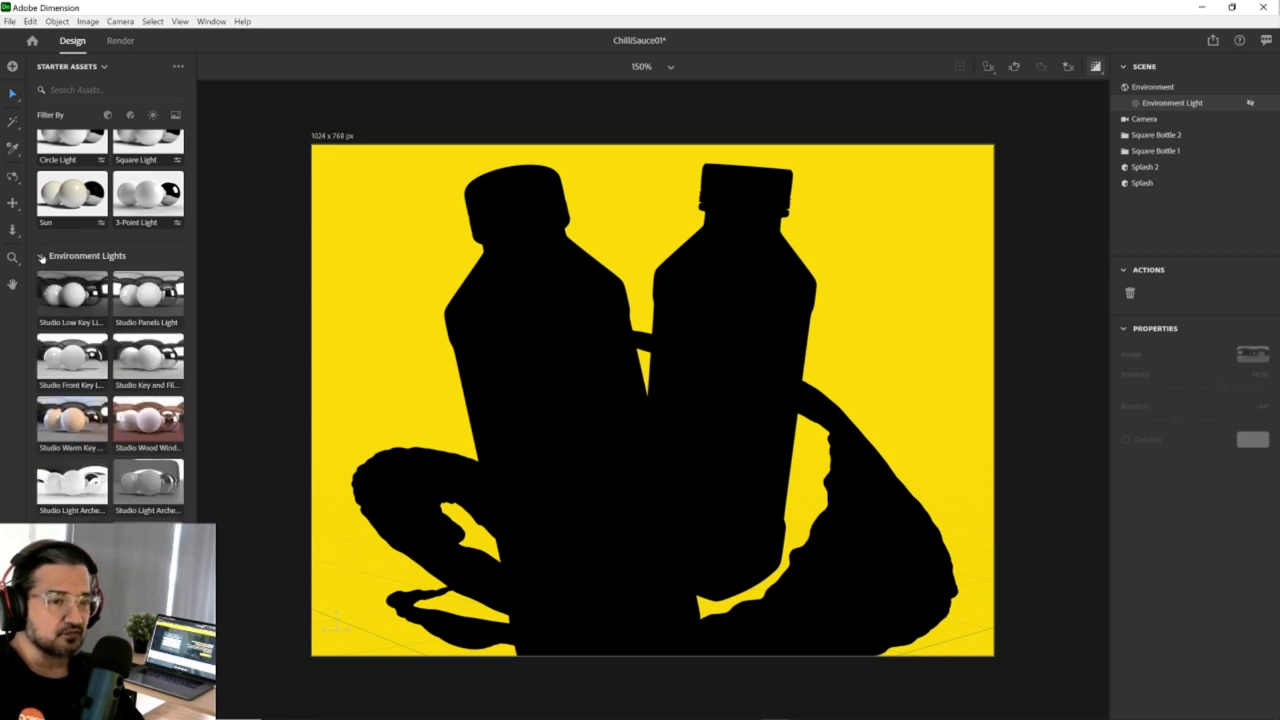
left_click(40, 257)
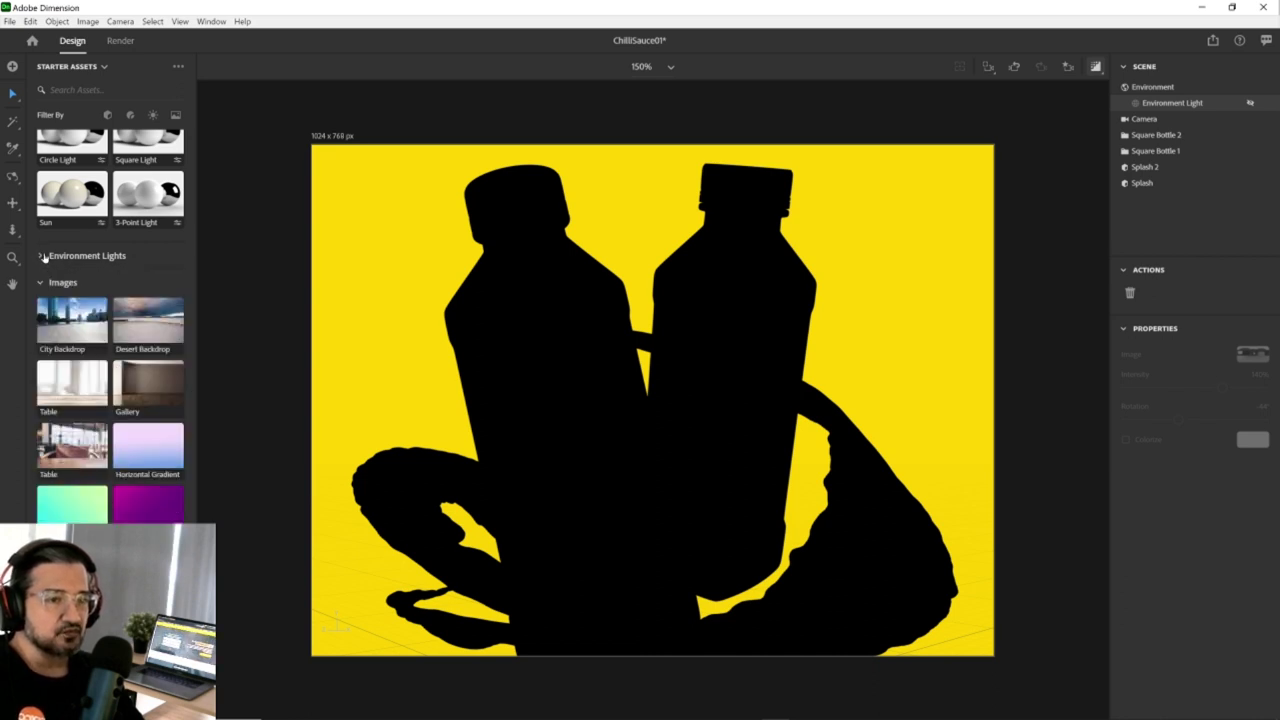
left_click(40, 257)
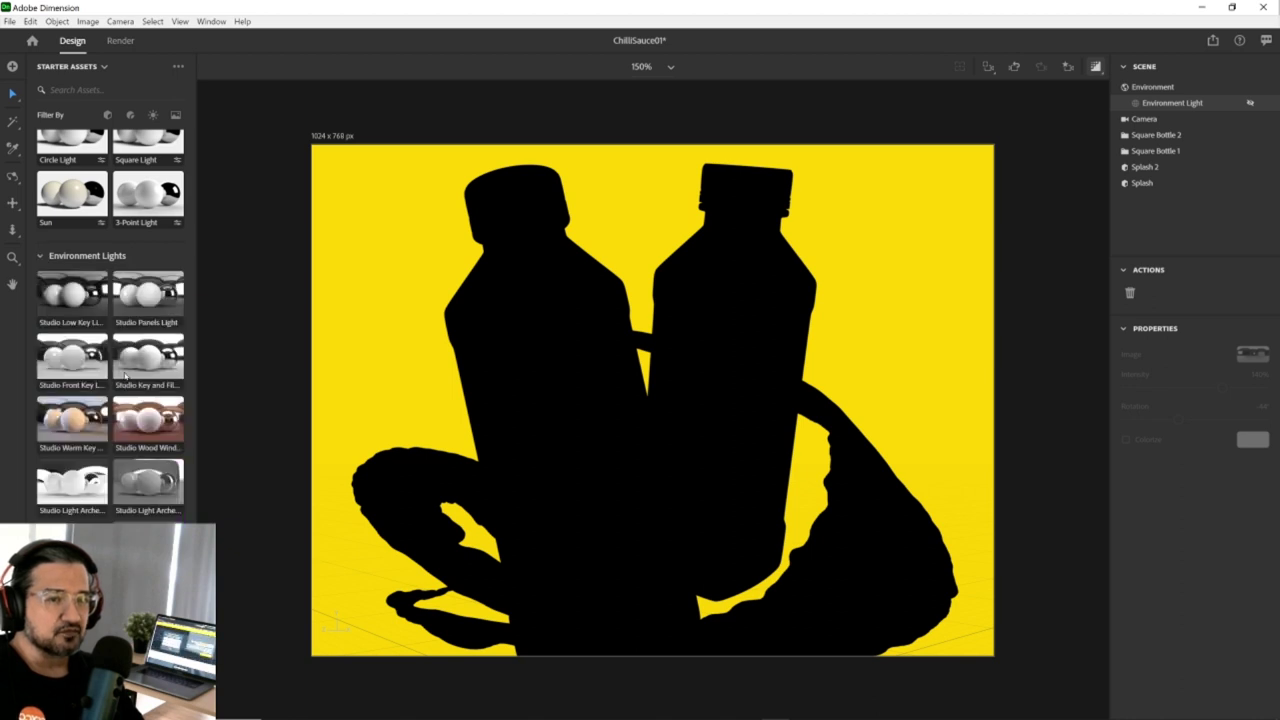
scroll(130, 382, "down", 5)
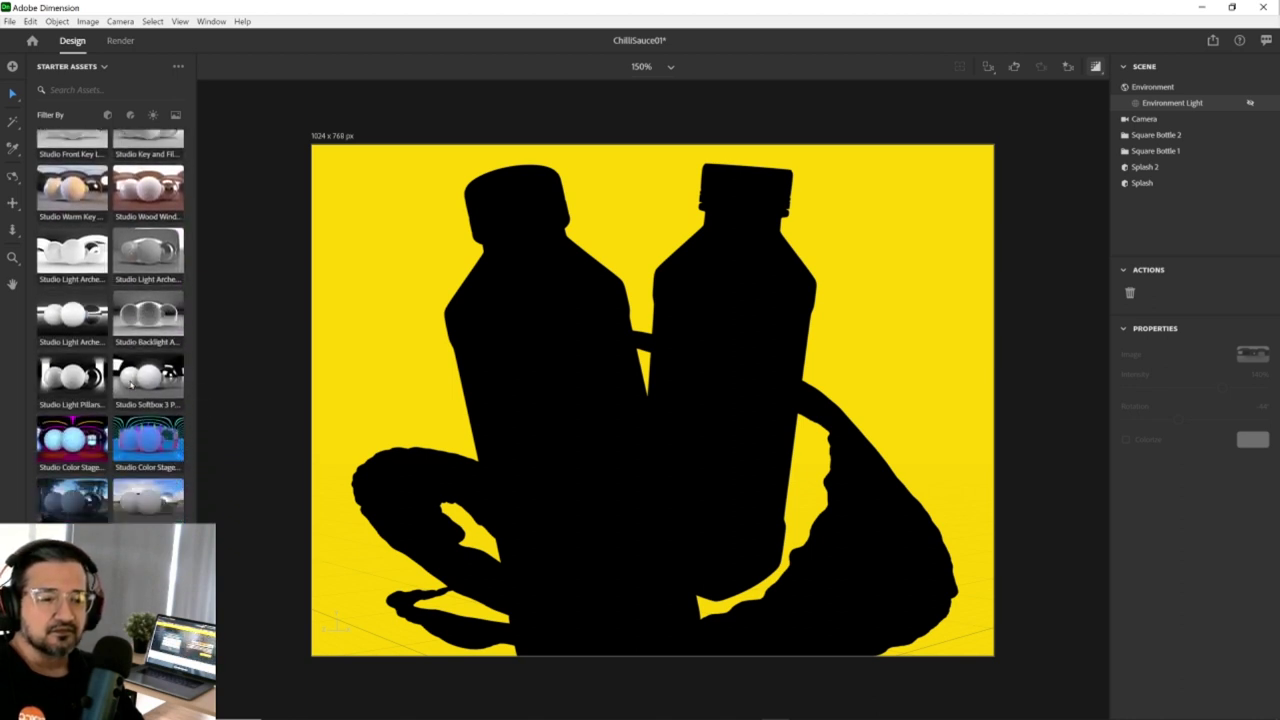
scroll(130, 383, "up", 5)
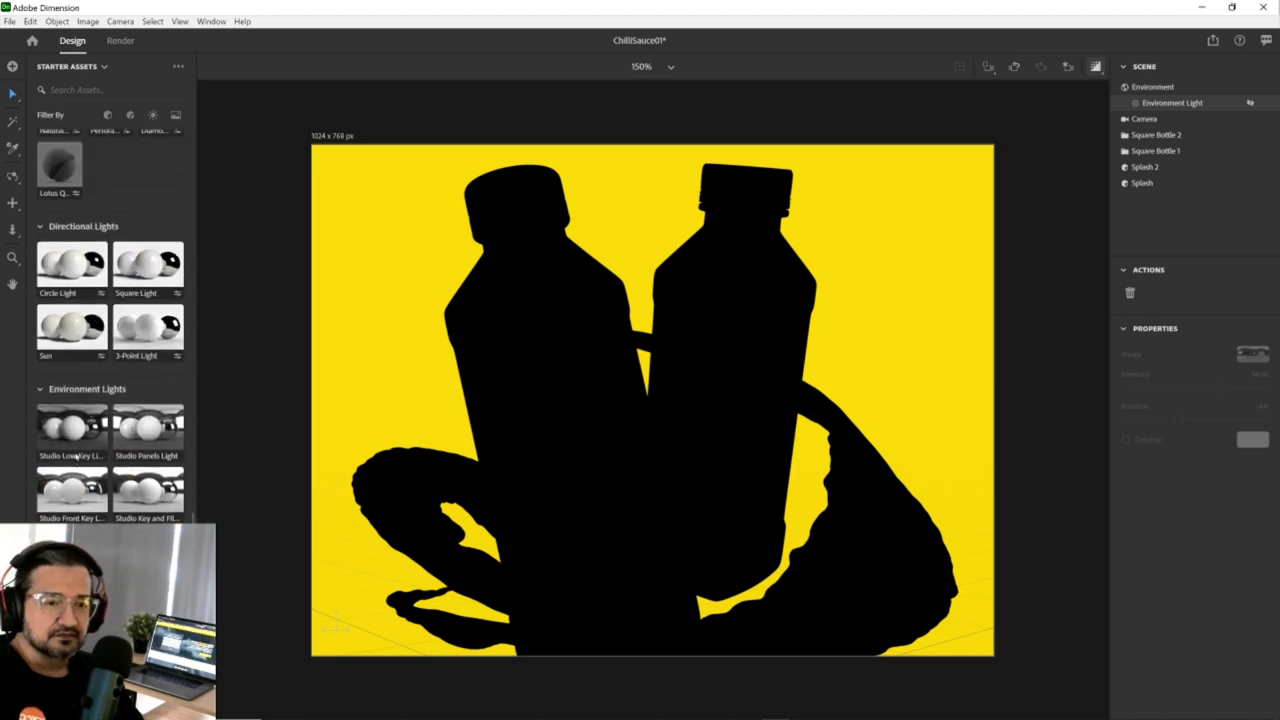
scroll(145, 429, "down", 1)
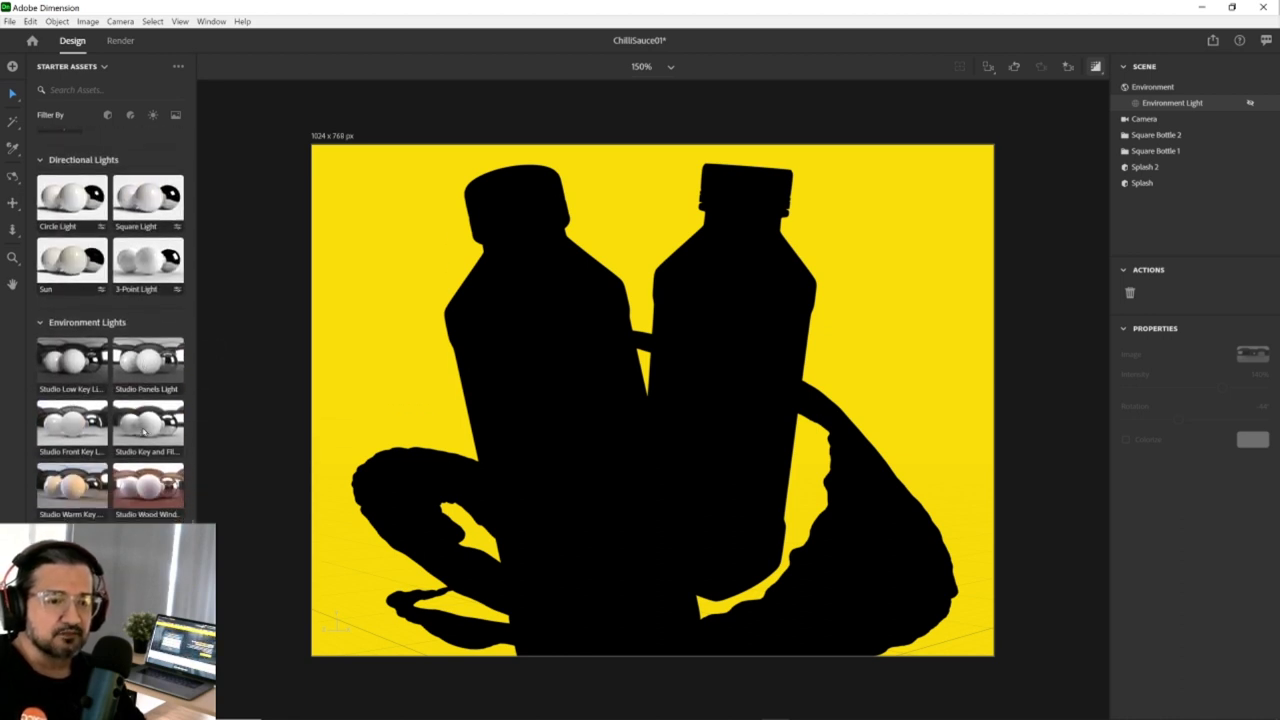
scroll(142, 432, "down", 2)
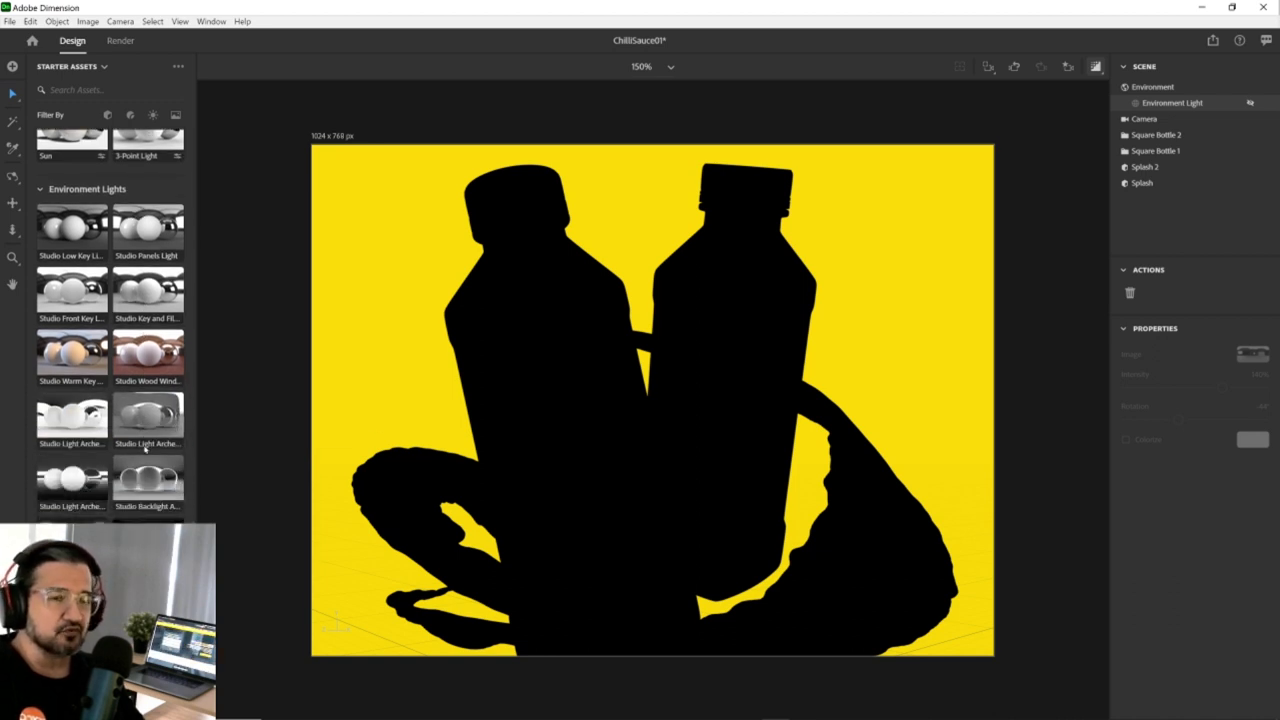
scroll(125, 428, "down", 3)
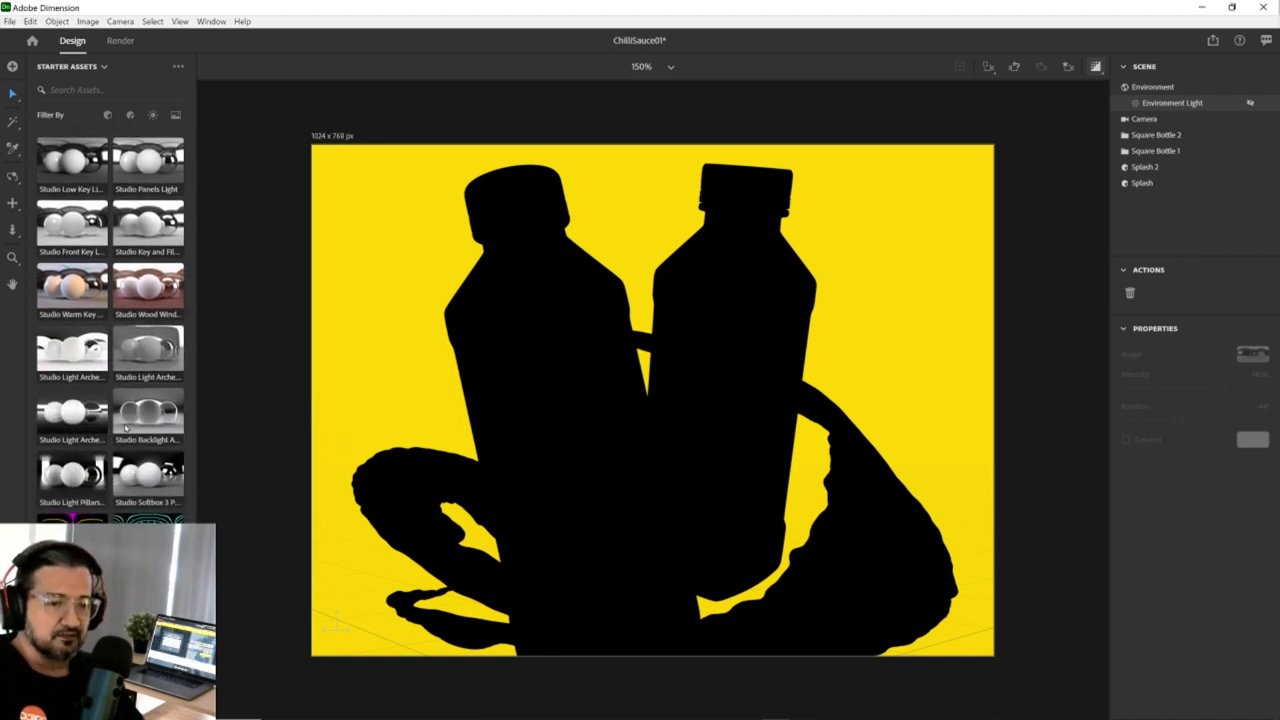
scroll(128, 428, "up", 6)
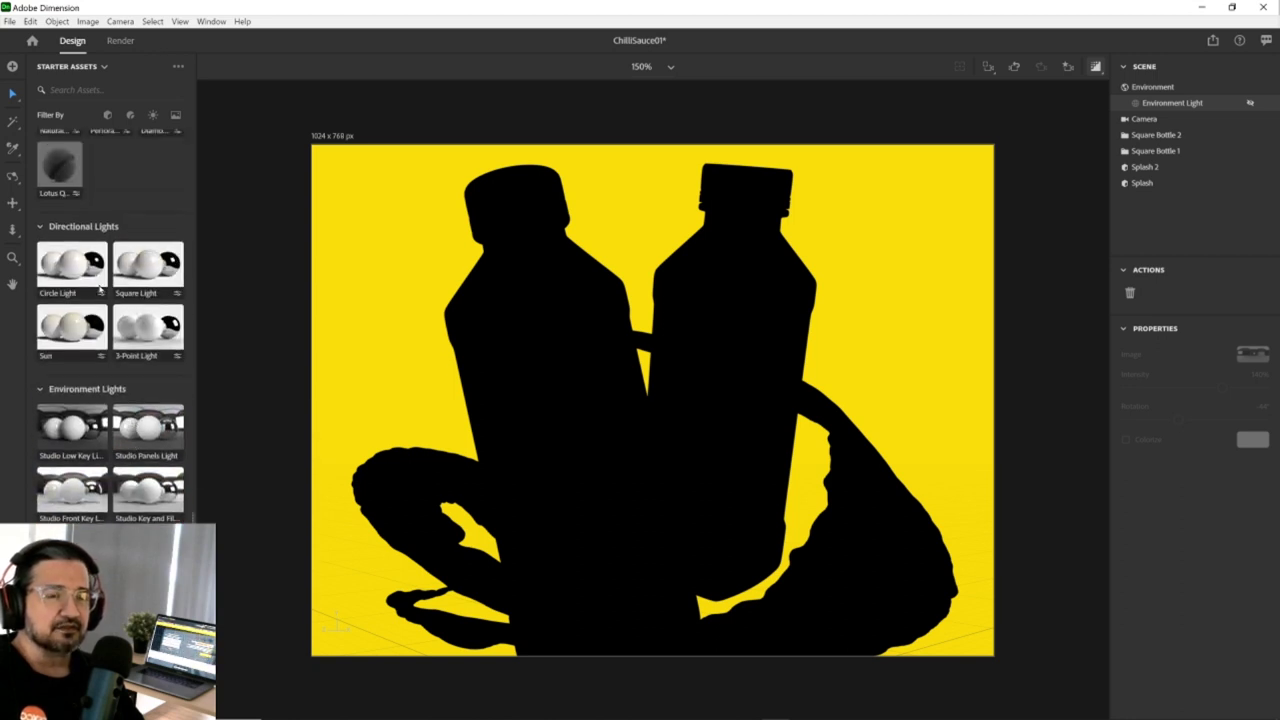
Add the 3-Point Light preset from the Directional Lights to the scene.
scroll(108, 284, "up", 1)
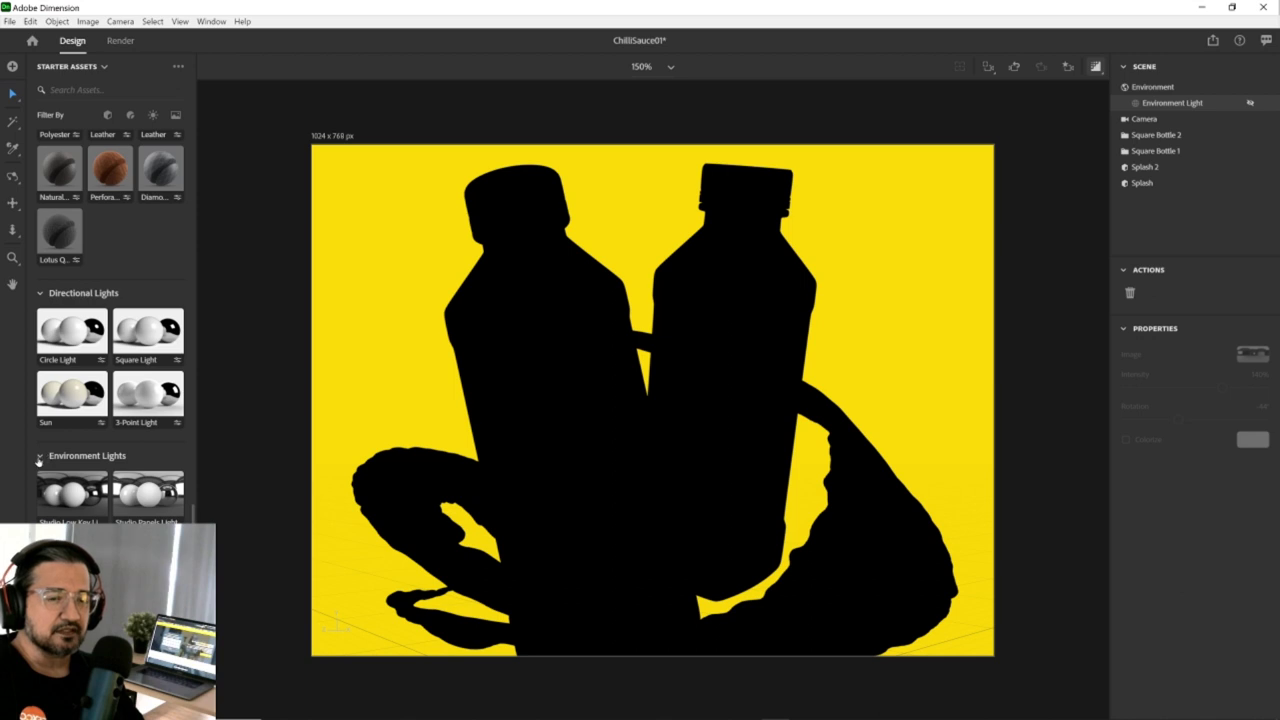
left_click(39, 457)
left_click(39, 457)
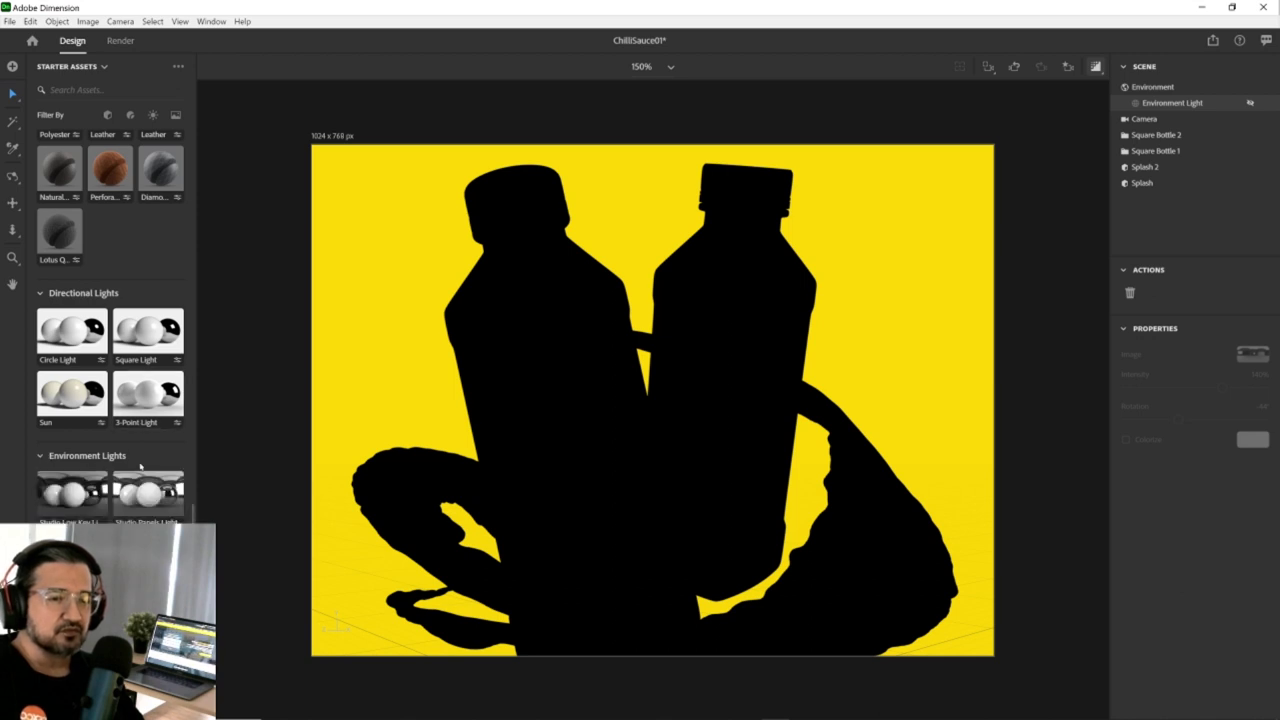
left_click(140, 399)
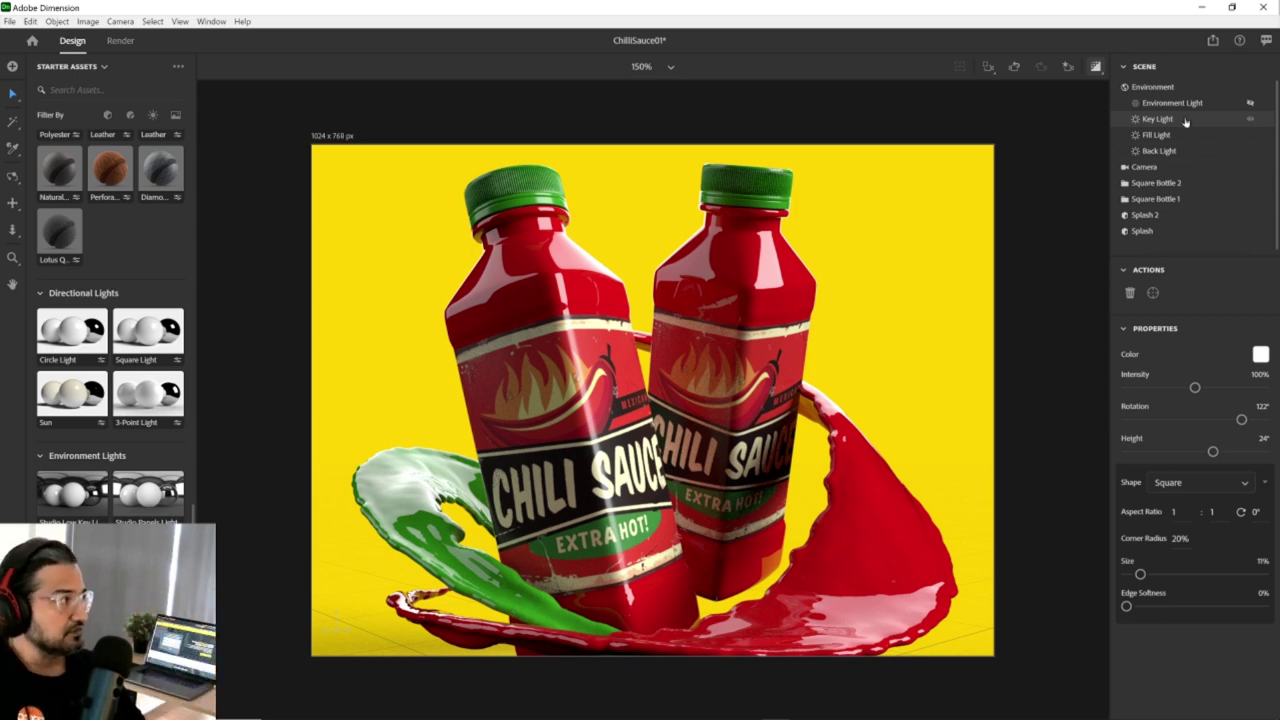
Toggle the Back Light, Fill Light and Key Light off and on individually to compare their effect, and select the Key Light.
left_click(1230, 152)
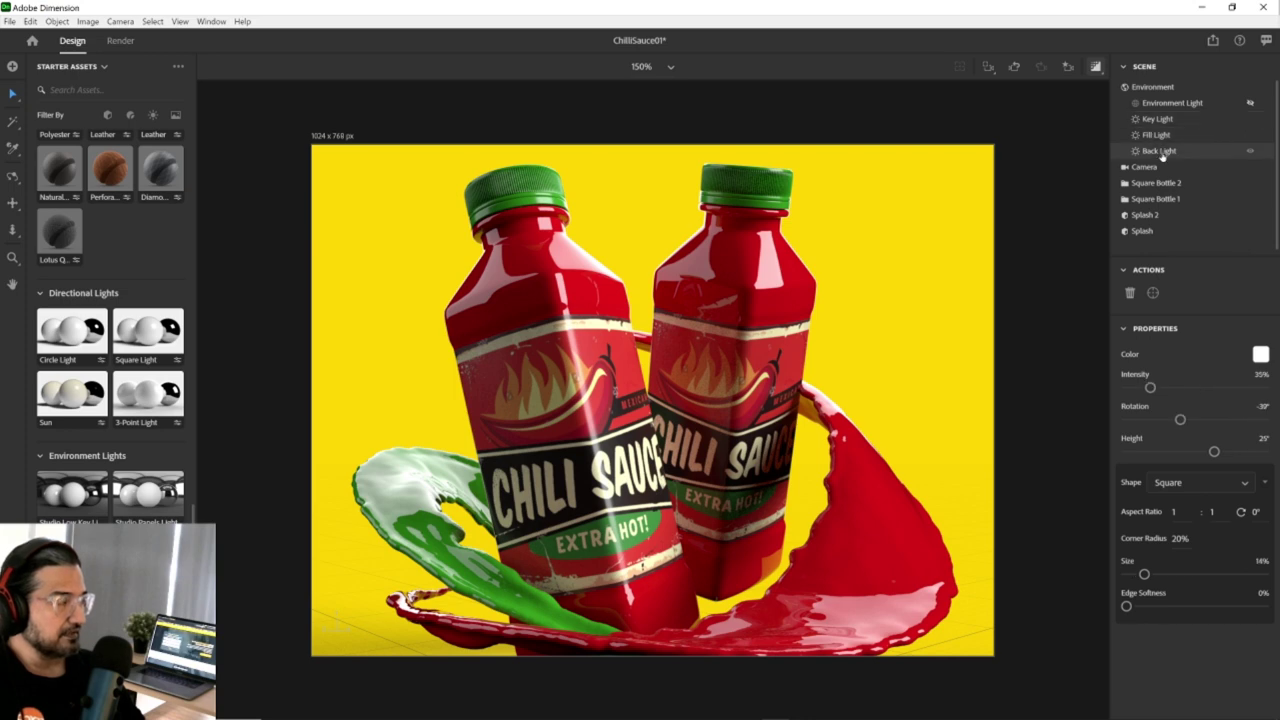
left_click(1249, 152)
left_click(1249, 152)
left_click(1249, 152)
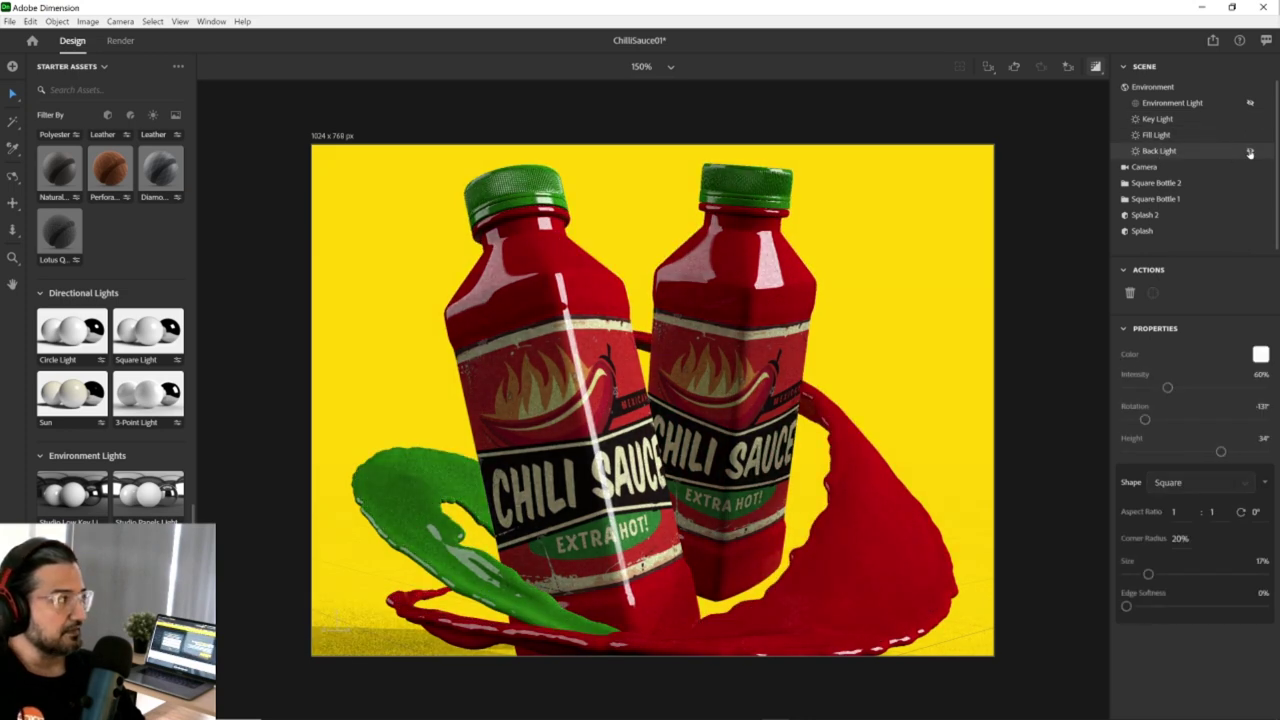
left_click(1250, 136)
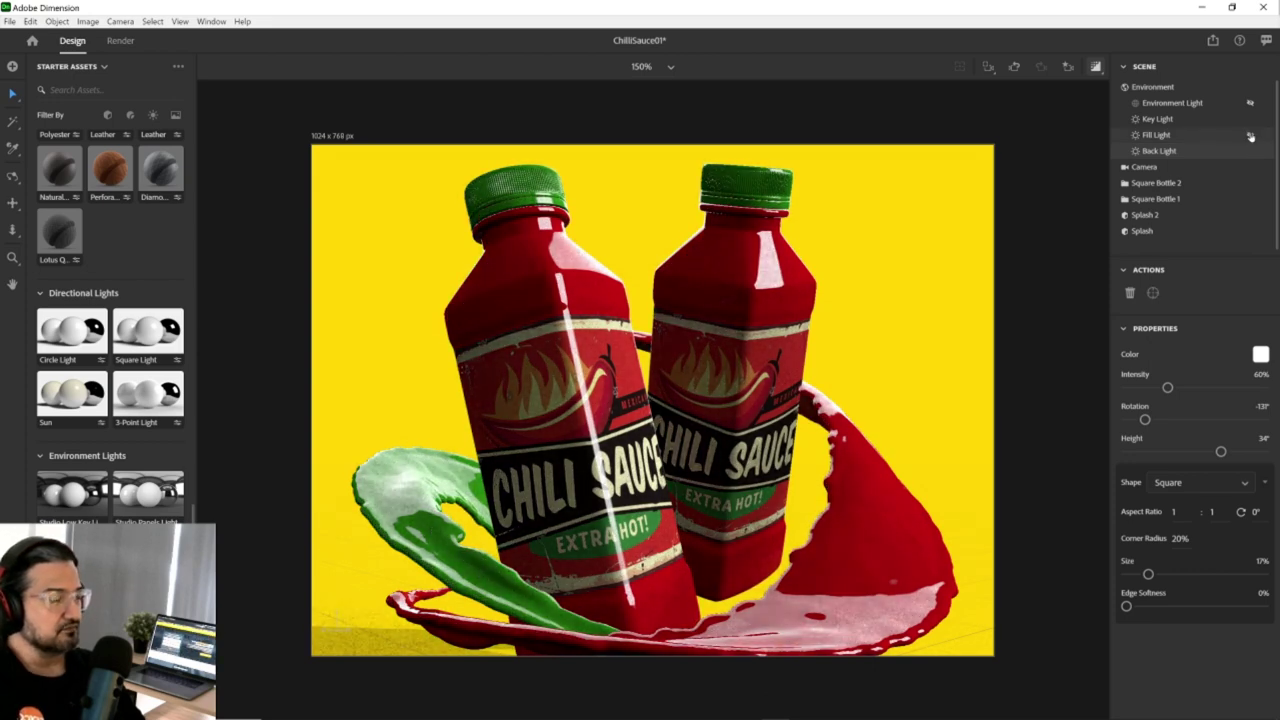
left_click(1250, 136)
left_click(1250, 120)
left_click(1250, 120)
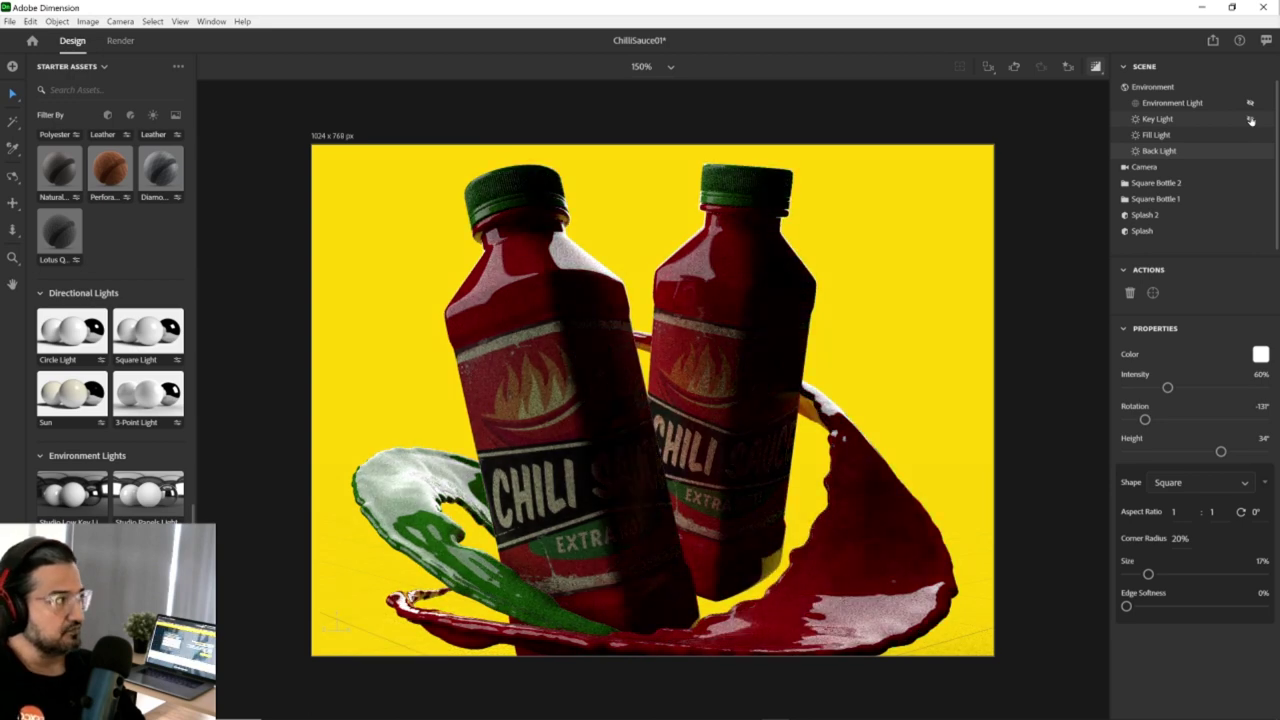
left_click(1250, 120)
left_click(1196, 119)
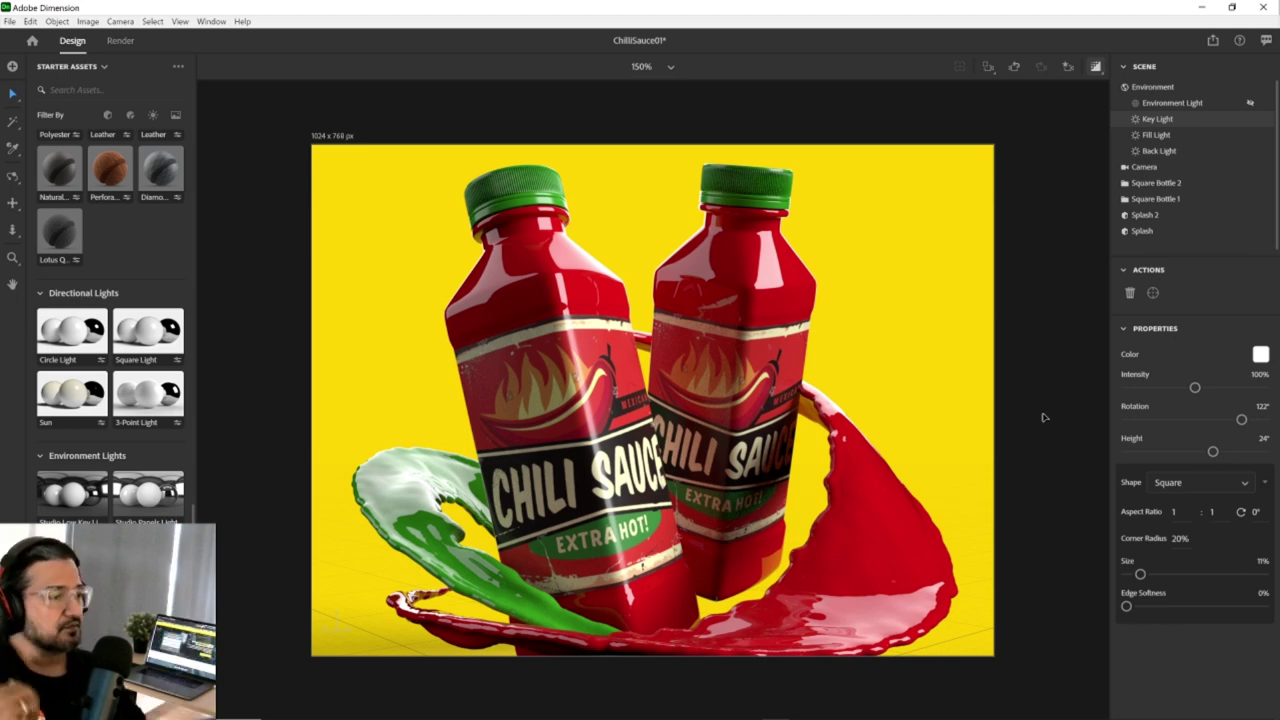
Switch to the browser and look through the Behance gallery of Dimension projects for lighting references.
key("alt+Tab")
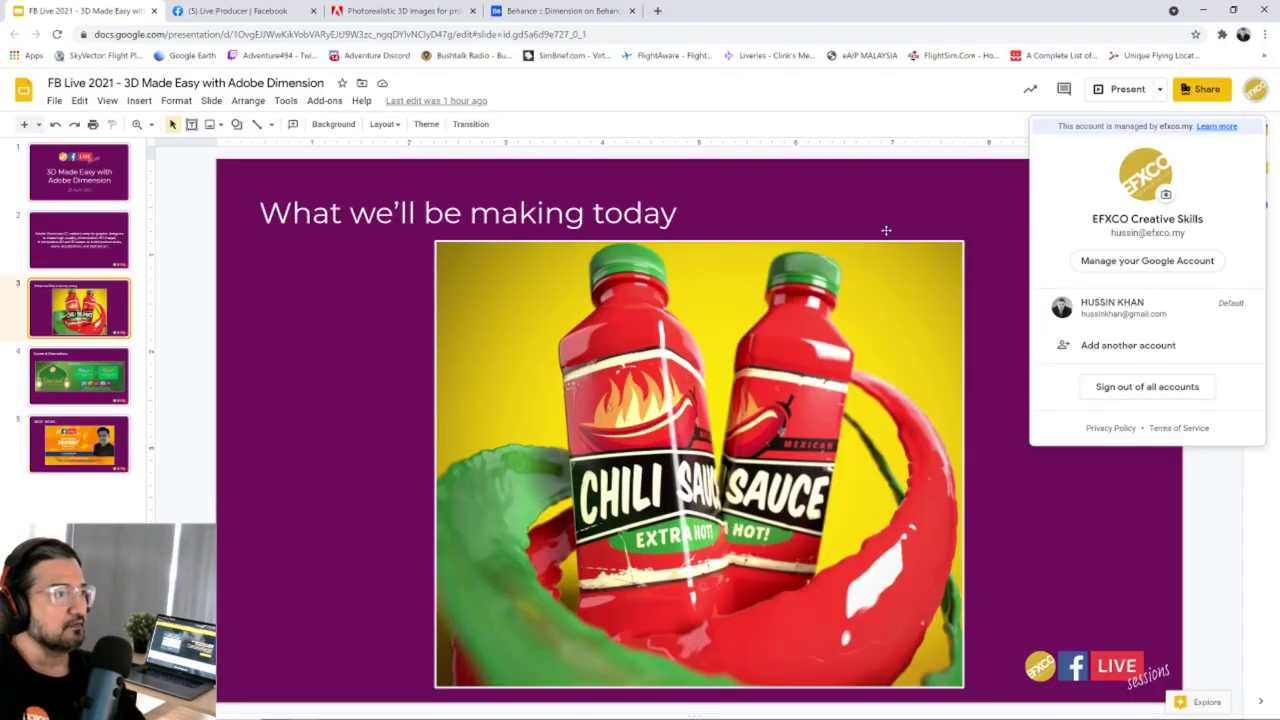
left_click(560, 11)
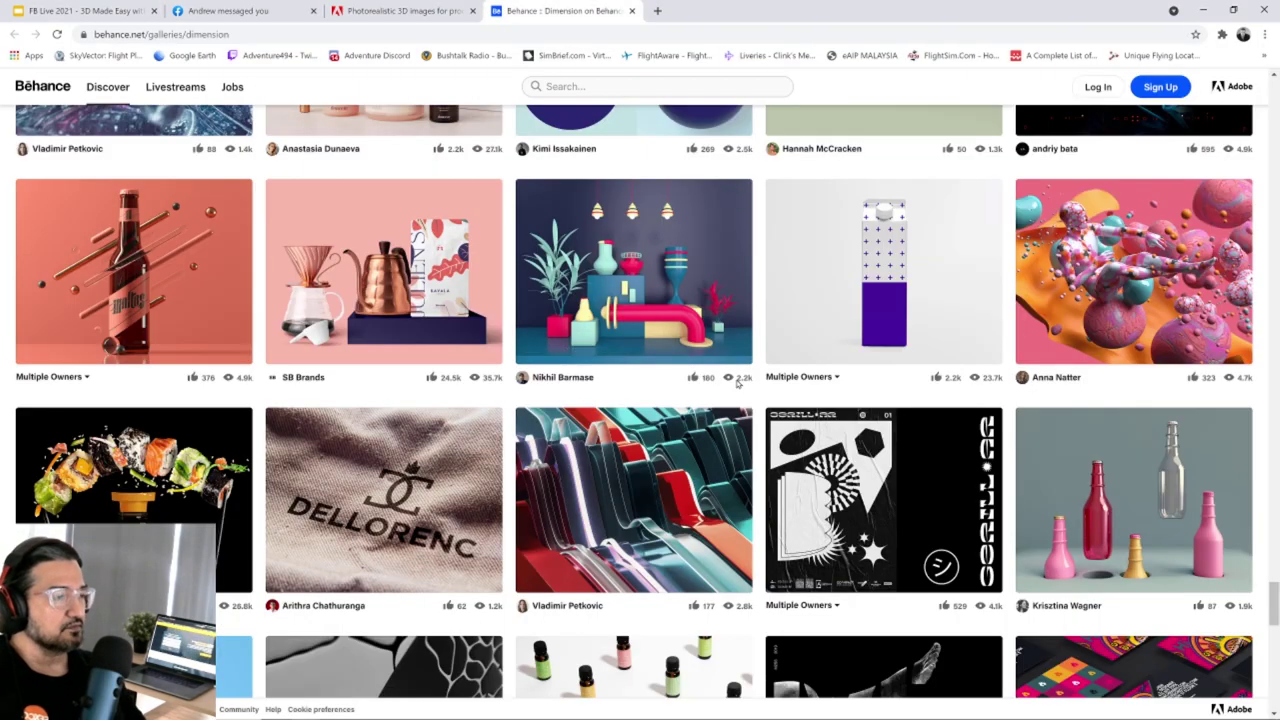
scroll(737, 380, "down", 2)
scroll(737, 380, "up", 2)
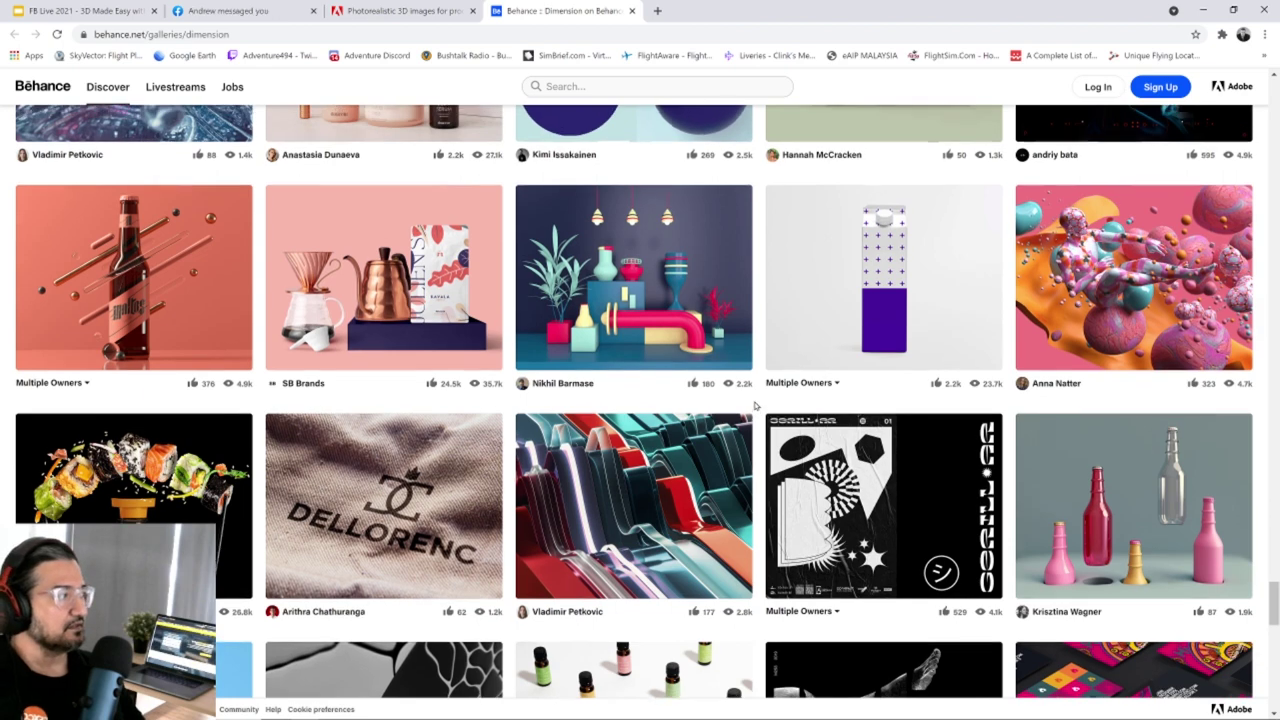
Look back through earlier projects in the Behance Dimension gallery for more lighting references.
scroll(745, 395, "up", 4)
scroll(756, 406, "up", 2)
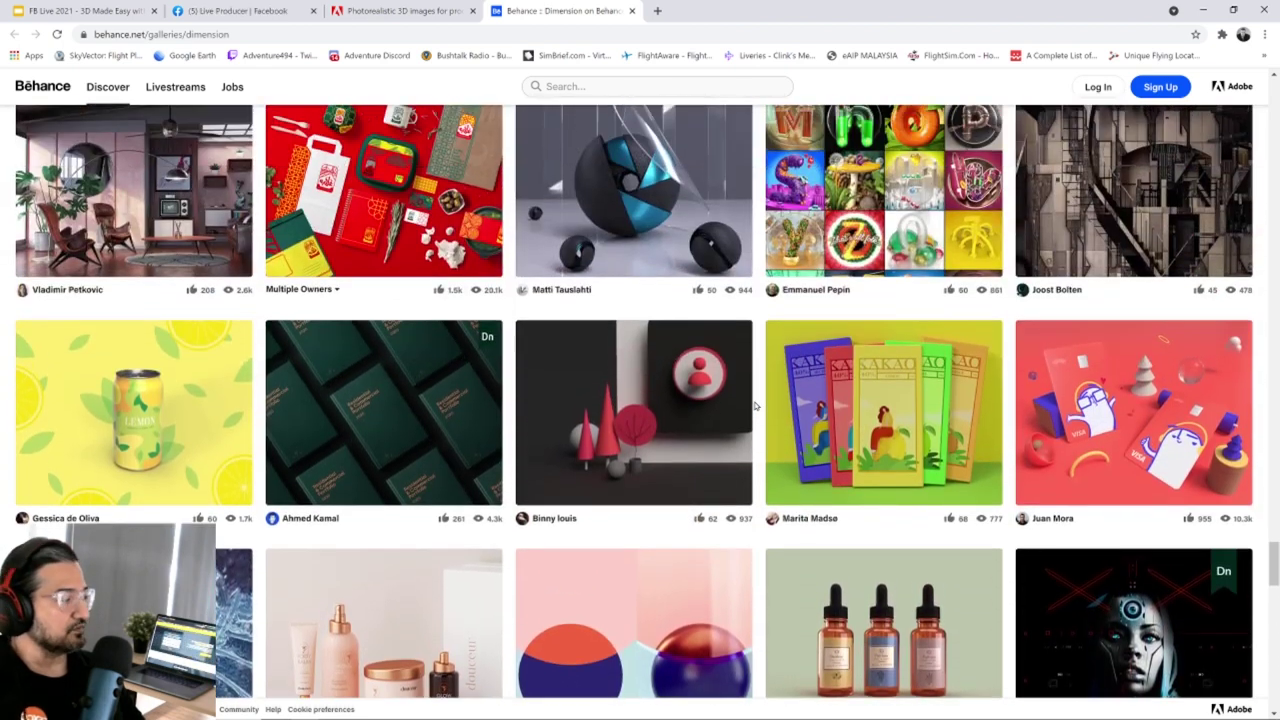
scroll(756, 406, "up", 2)
scroll(756, 406, "up", 1)
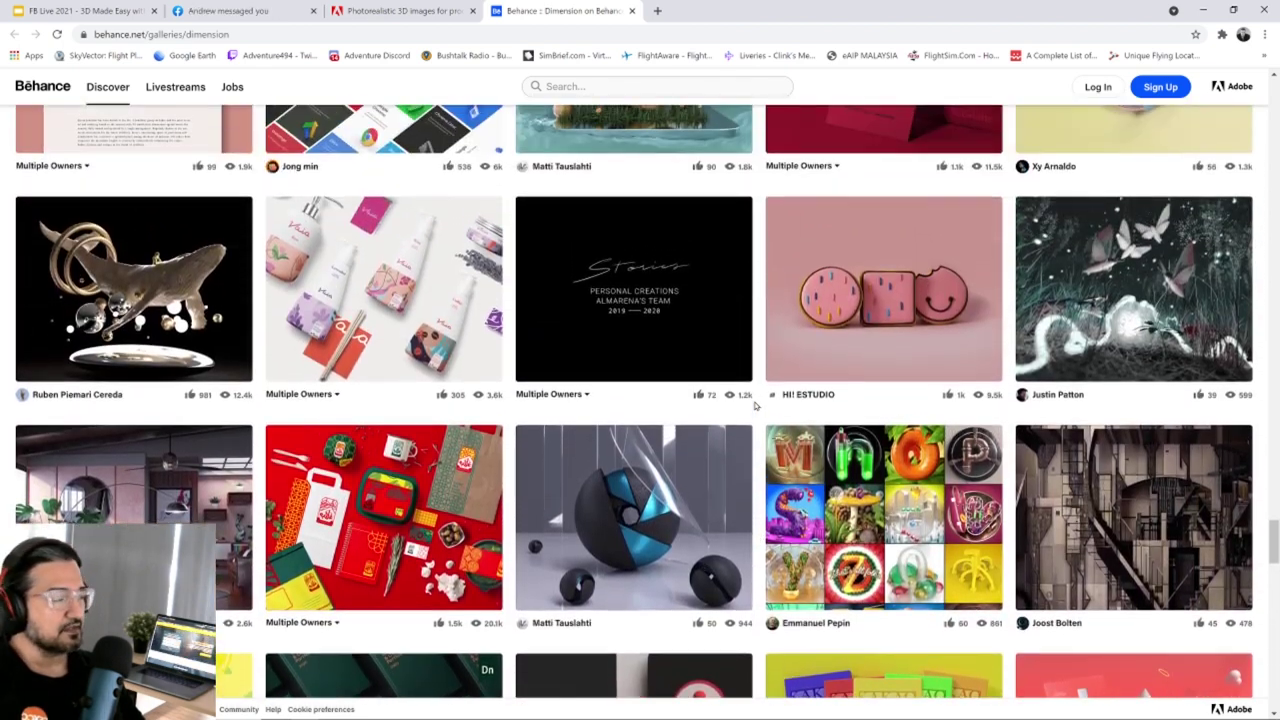
Switch back to Adobe Dimension and set the Key Light's intensity to 154% and its rotation to 80°.
key("alt+Tab")
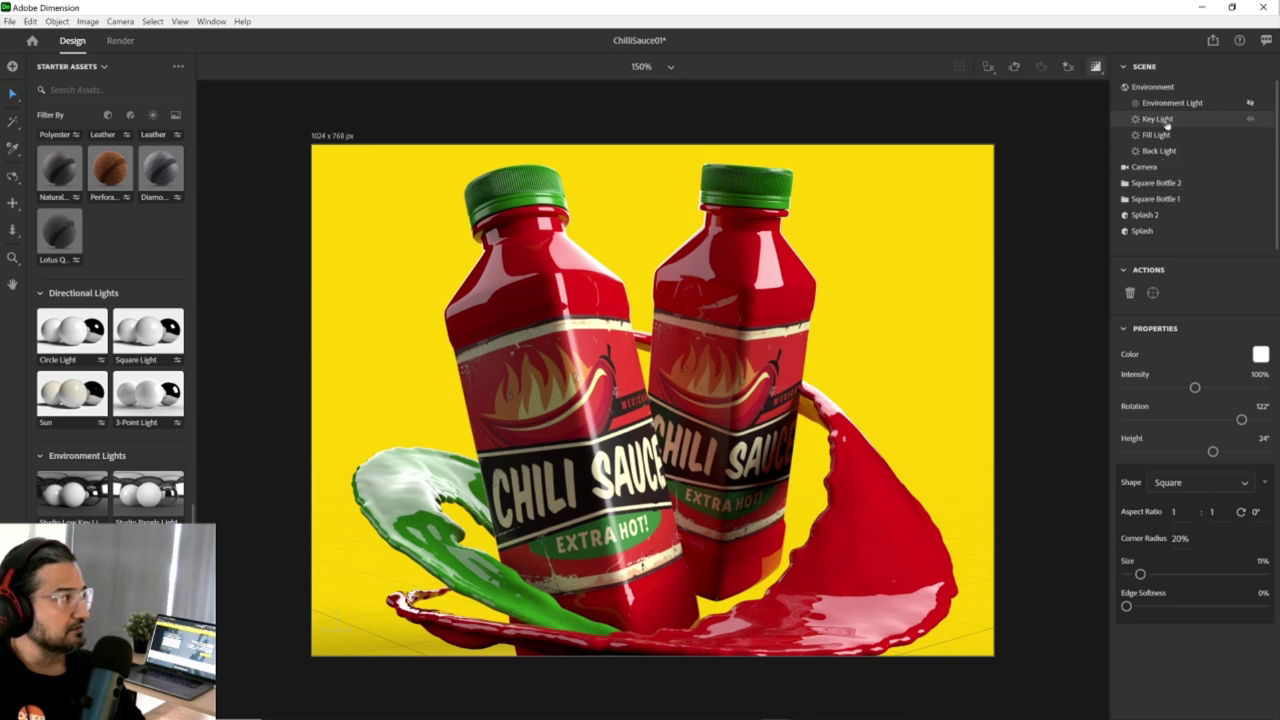
left_click_drag(1195, 389, 1226, 419)
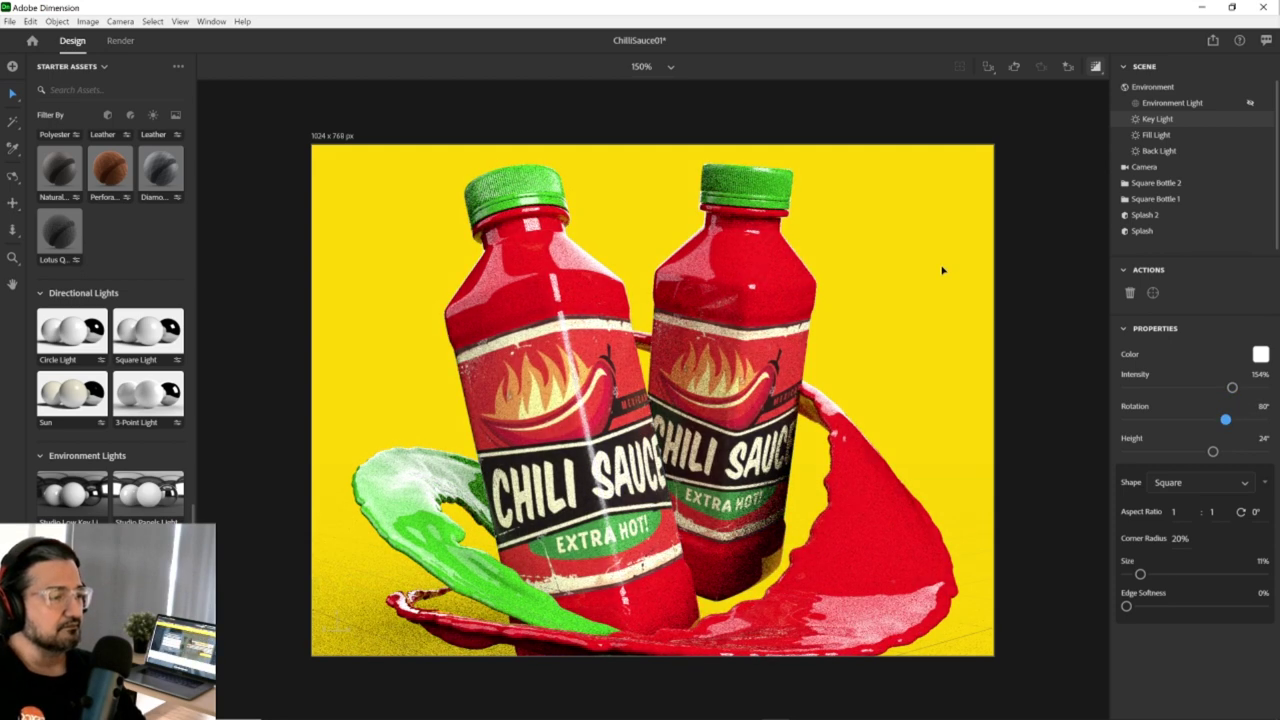
Set the Fill Light's intensity to 29% and its color to warm yellow FFD94F.
left_click(1156, 134)
left_click_drag(1152, 387, 1146, 389)
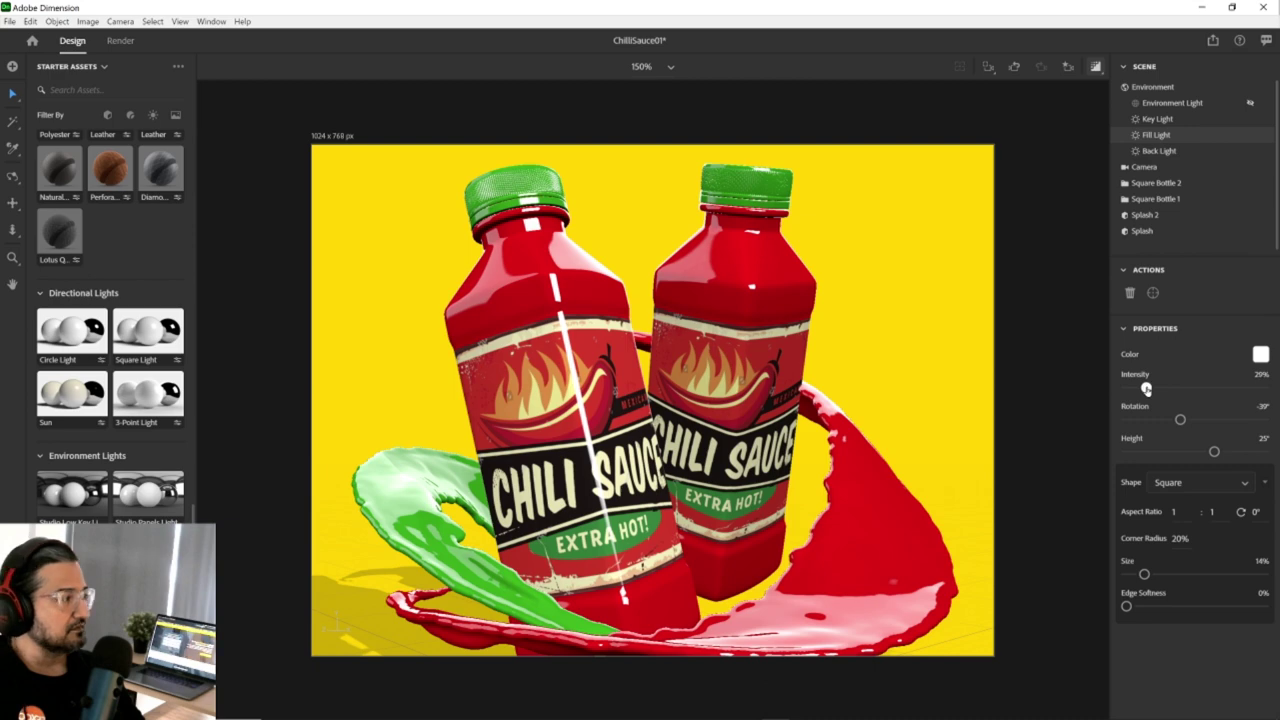
left_click(1260, 354)
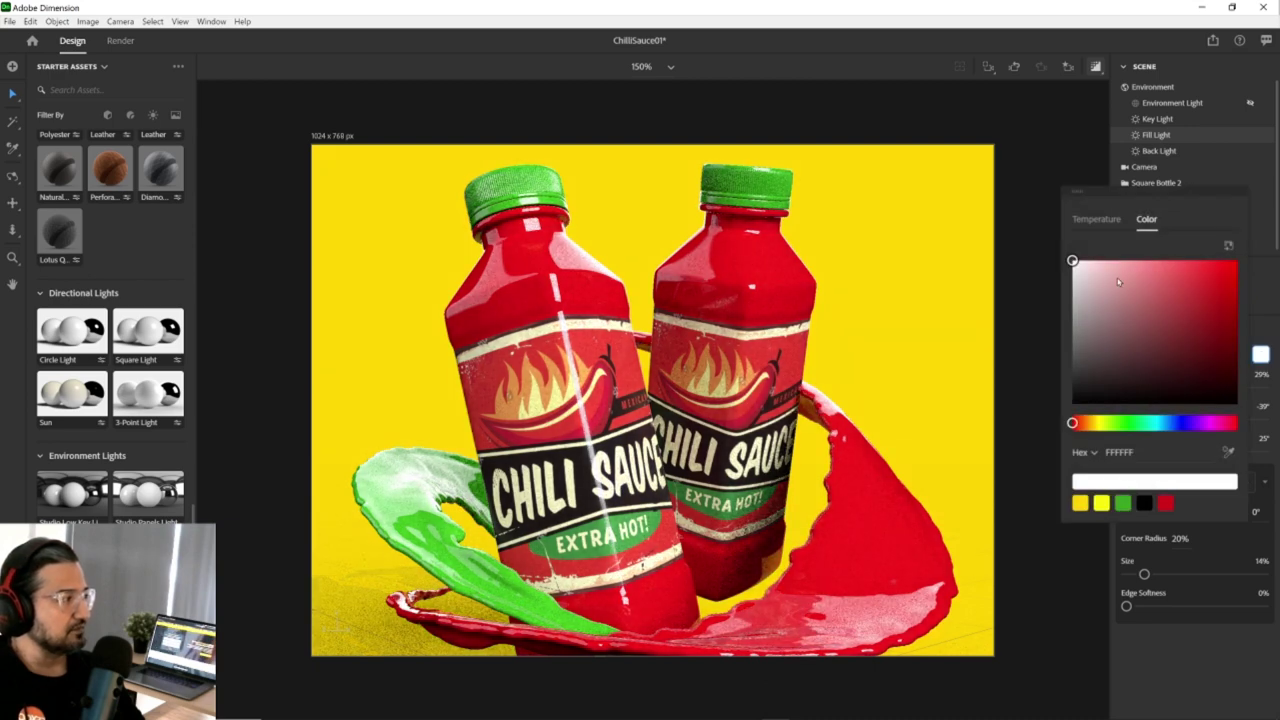
left_click_drag(1074, 422, 1093, 422)
left_click(1171, 258)
mouse_move(1171, 255)
left_mouse_down()
mouse_move(1155, 259)
mouse_move(1186, 260)
left_mouse_up()
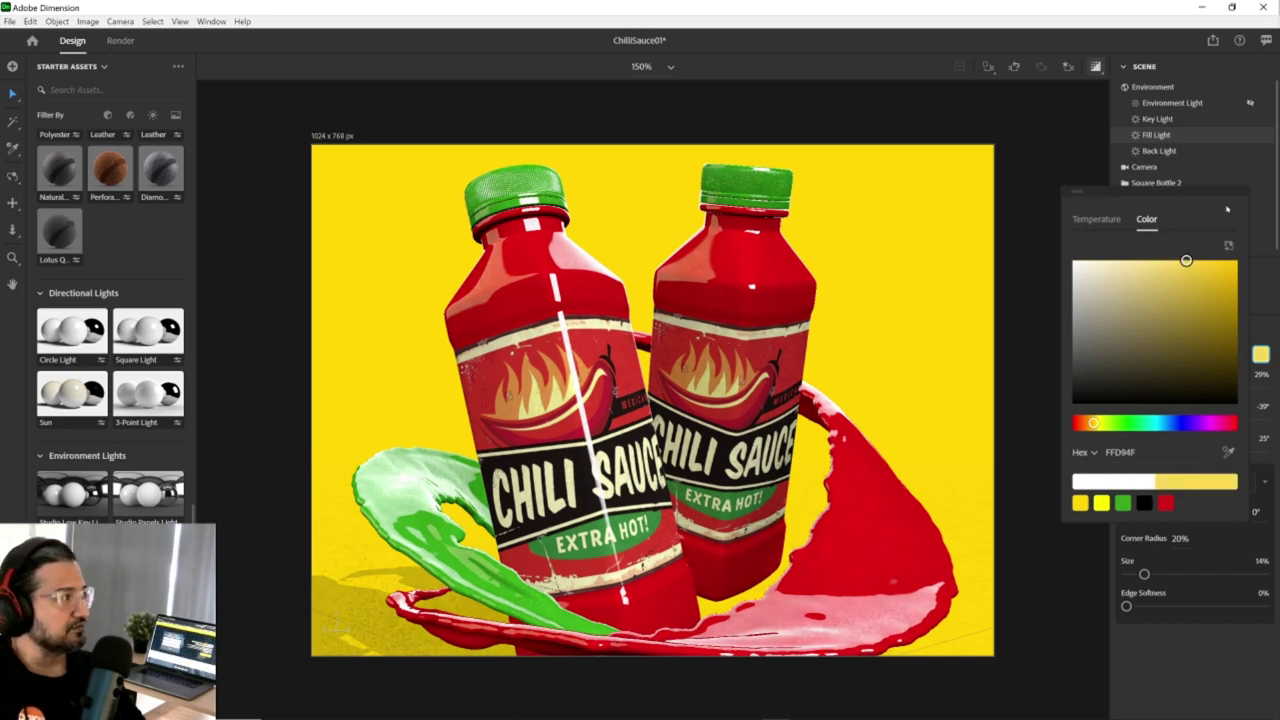
left_click(1087, 265)
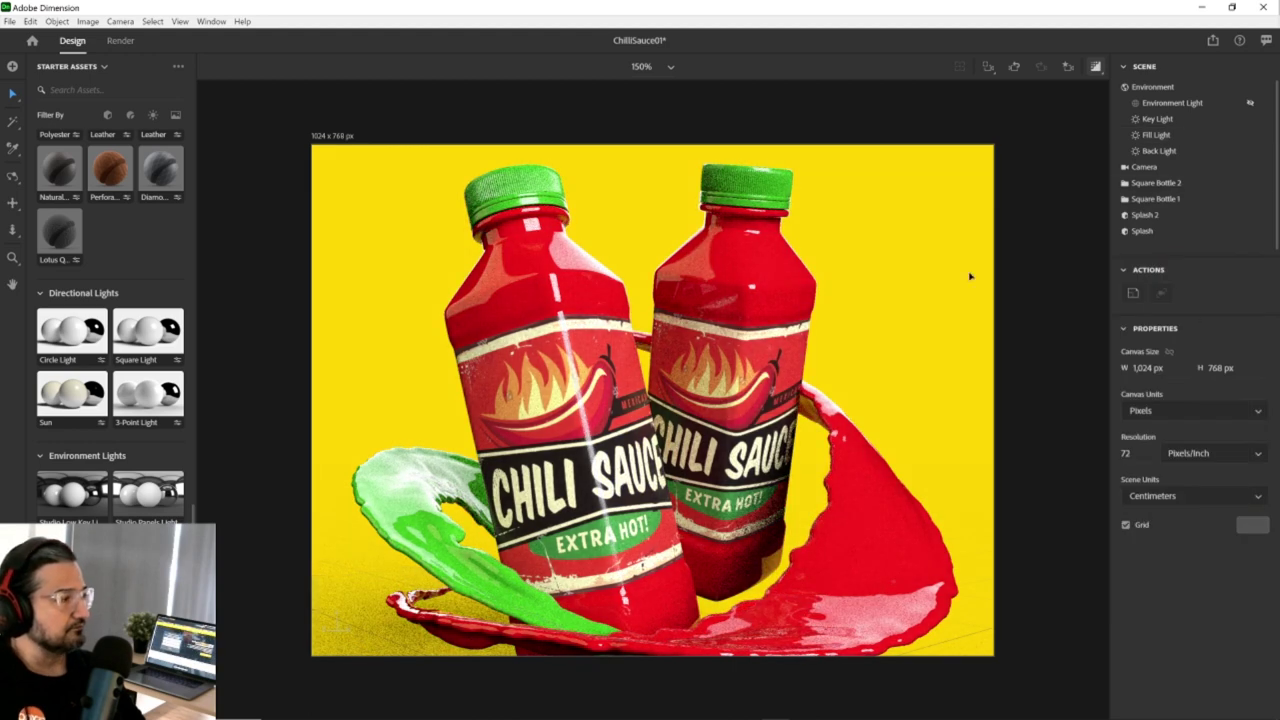
Set the Back Light's rotation to -135° and its color to light blue 6BB0FF.
left_click(1162, 151)
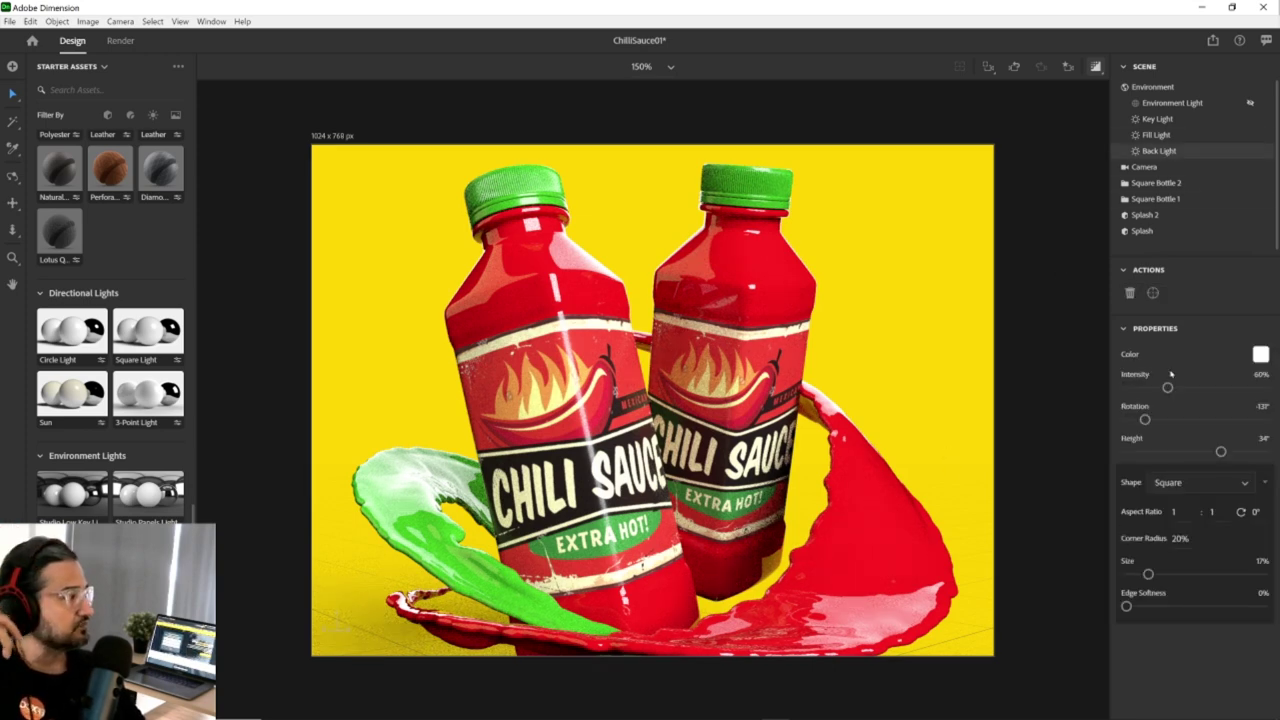
left_click_drag(1146, 421, 1143, 421)
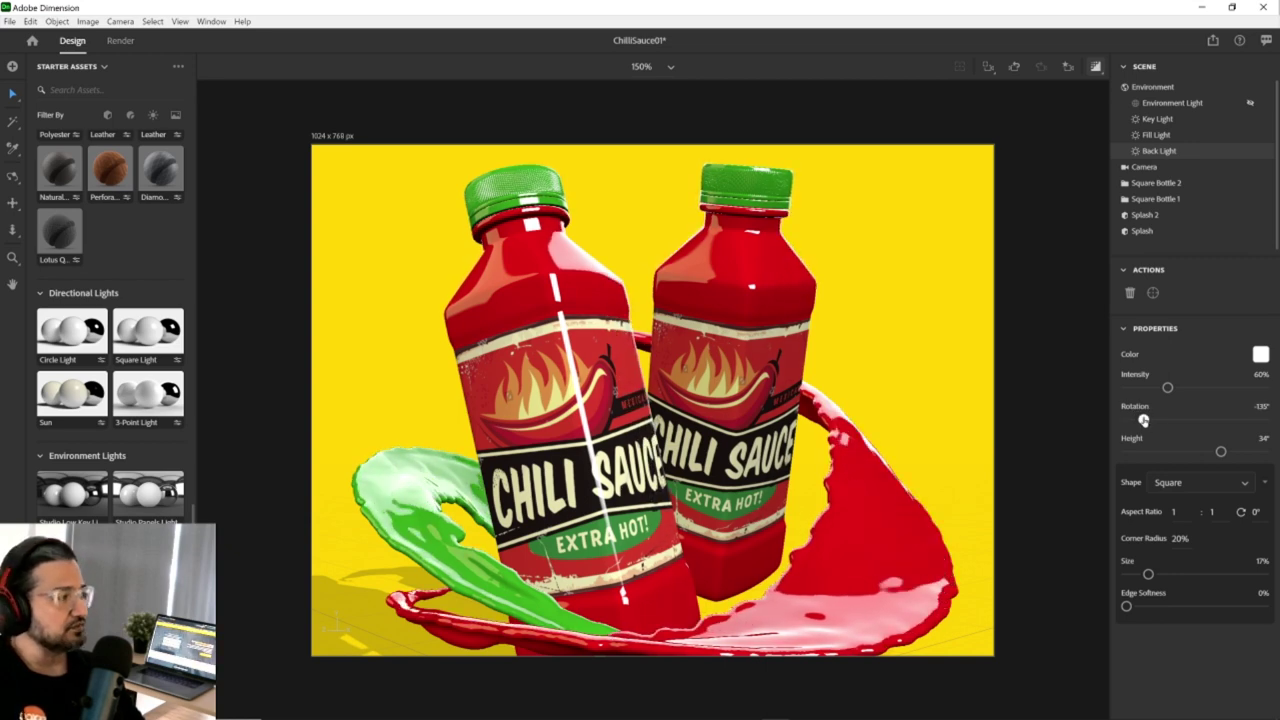
left_click(1259, 355)
left_click(1169, 422)
left_click_drag(1149, 305, 1161, 259)
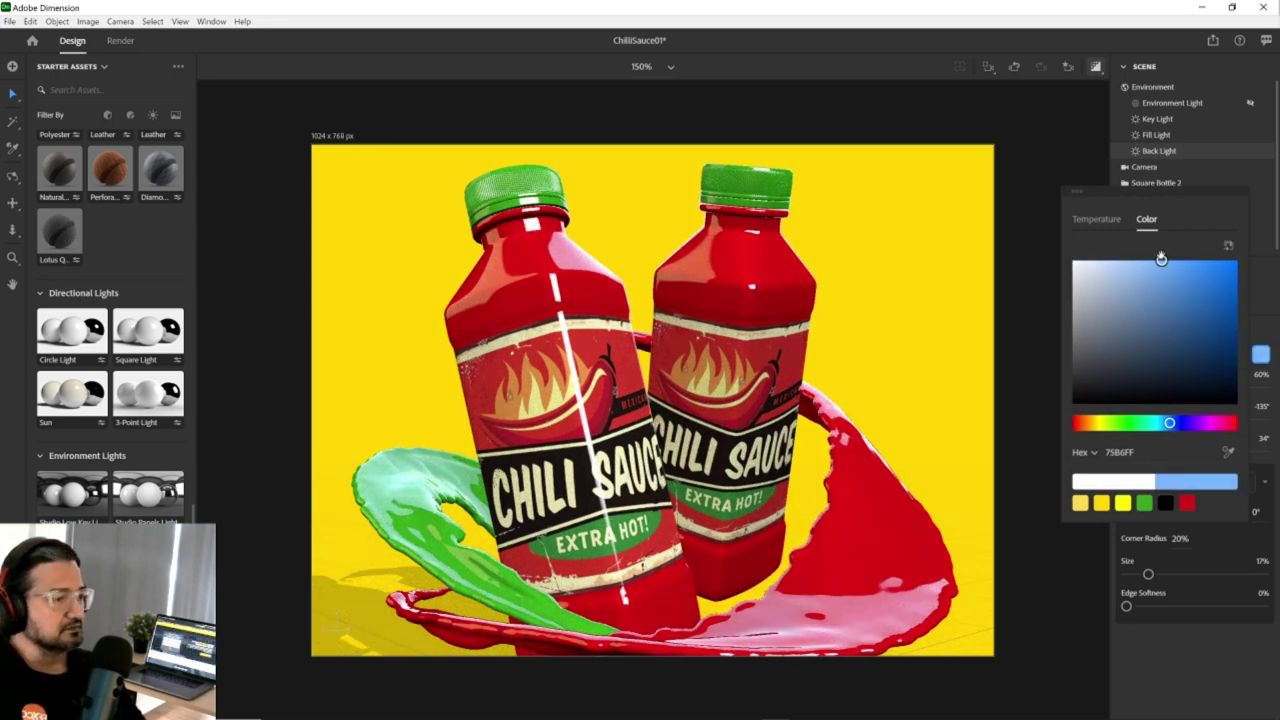
left_click_drag(1160, 259, 1165, 259)
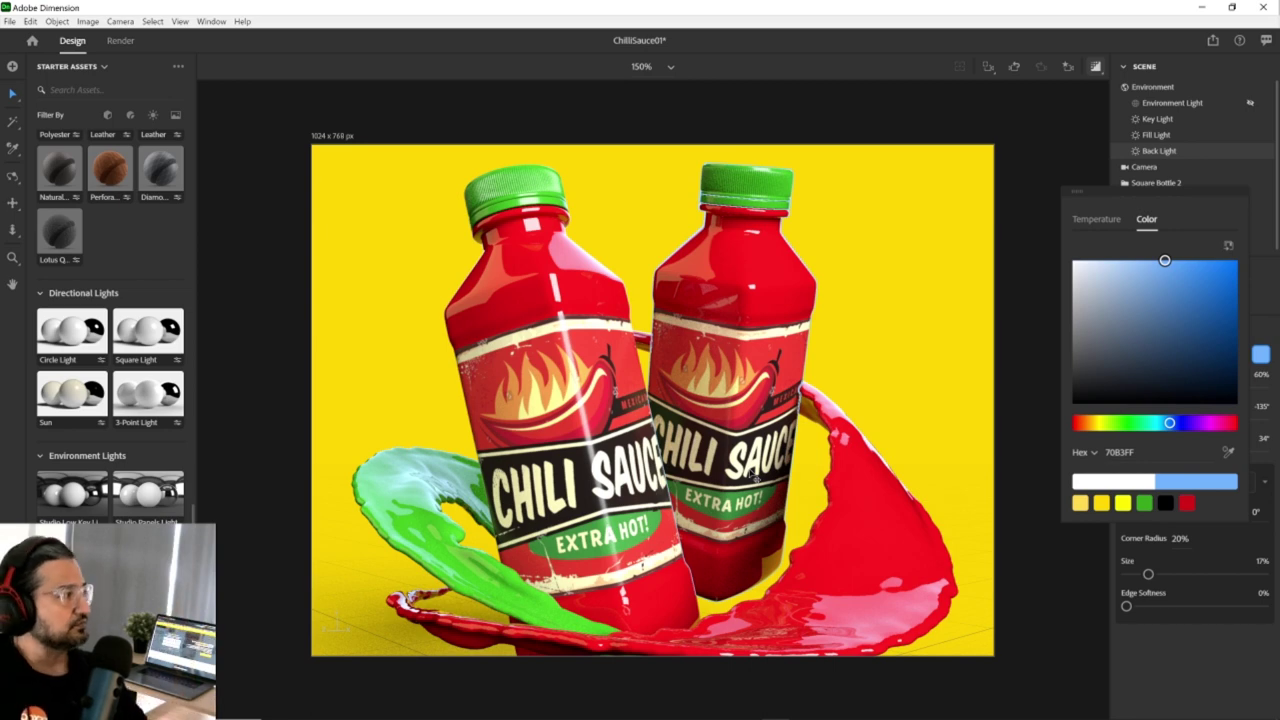
left_click_drag(1164, 261, 1168, 260)
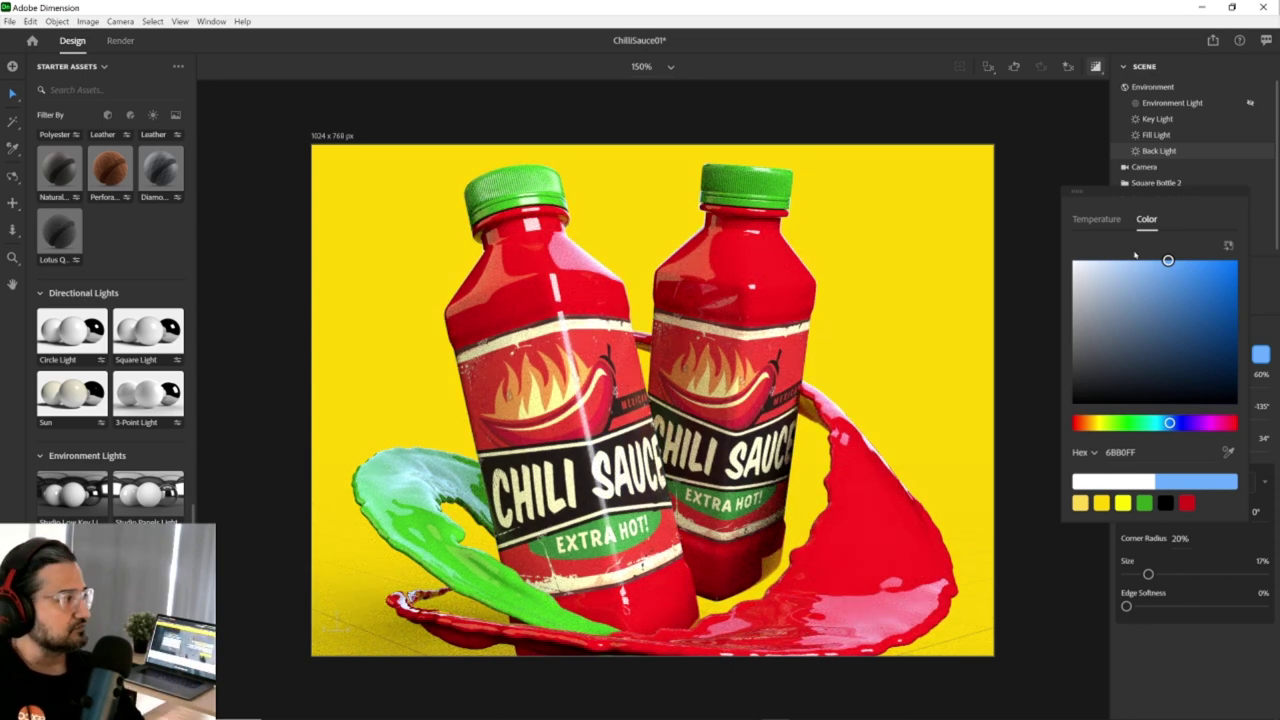
left_click(1031, 208)
Select the Key, Fill and Back Lights in turn and inspect the lighting on the bottles and splashes from different angles.
left_click(1156, 120)
left_click(1150, 135)
left_click(1155, 150)
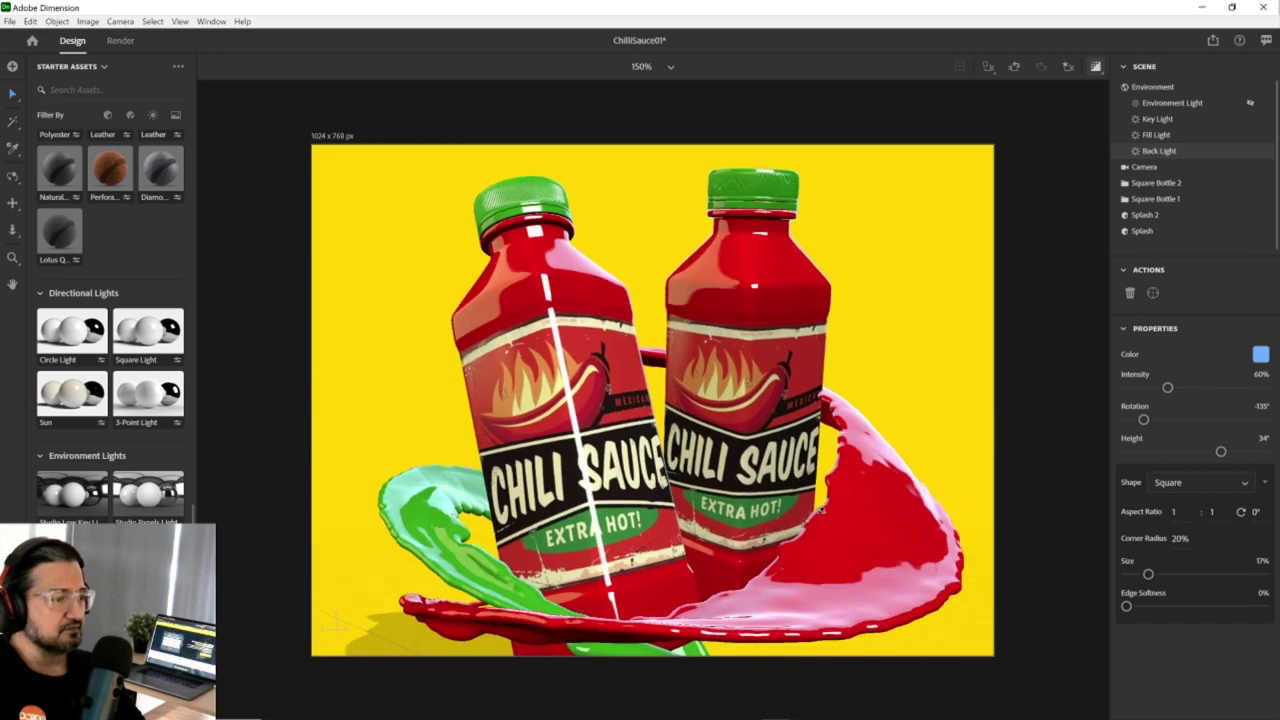
scroll(835, 525, "up", 3)
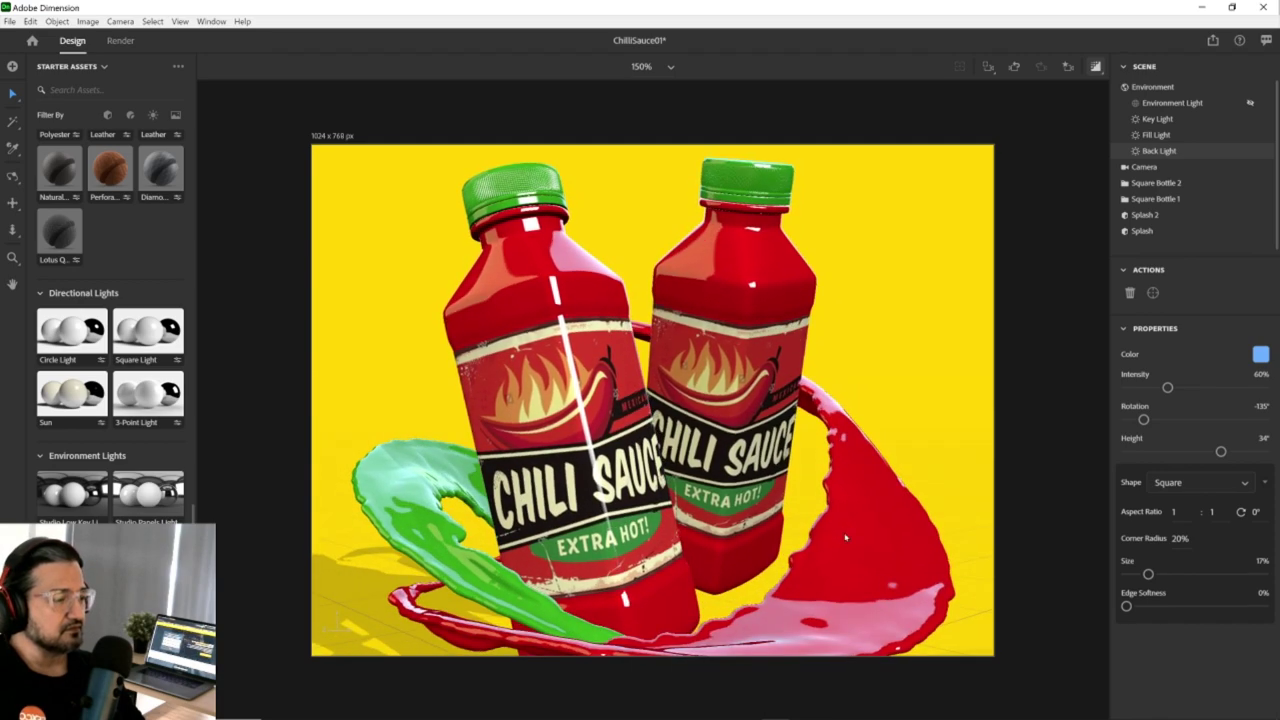
scroll(819, 527, "down", 2)
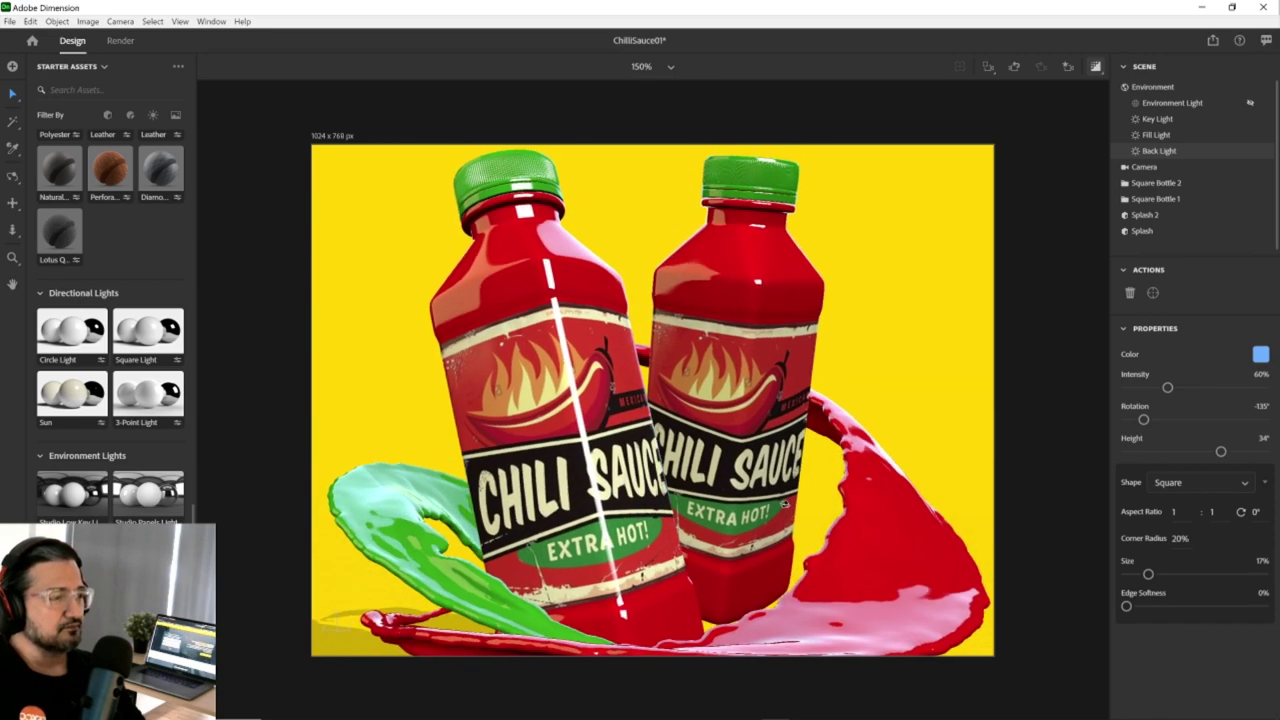
scroll(780, 506, "down", 1)
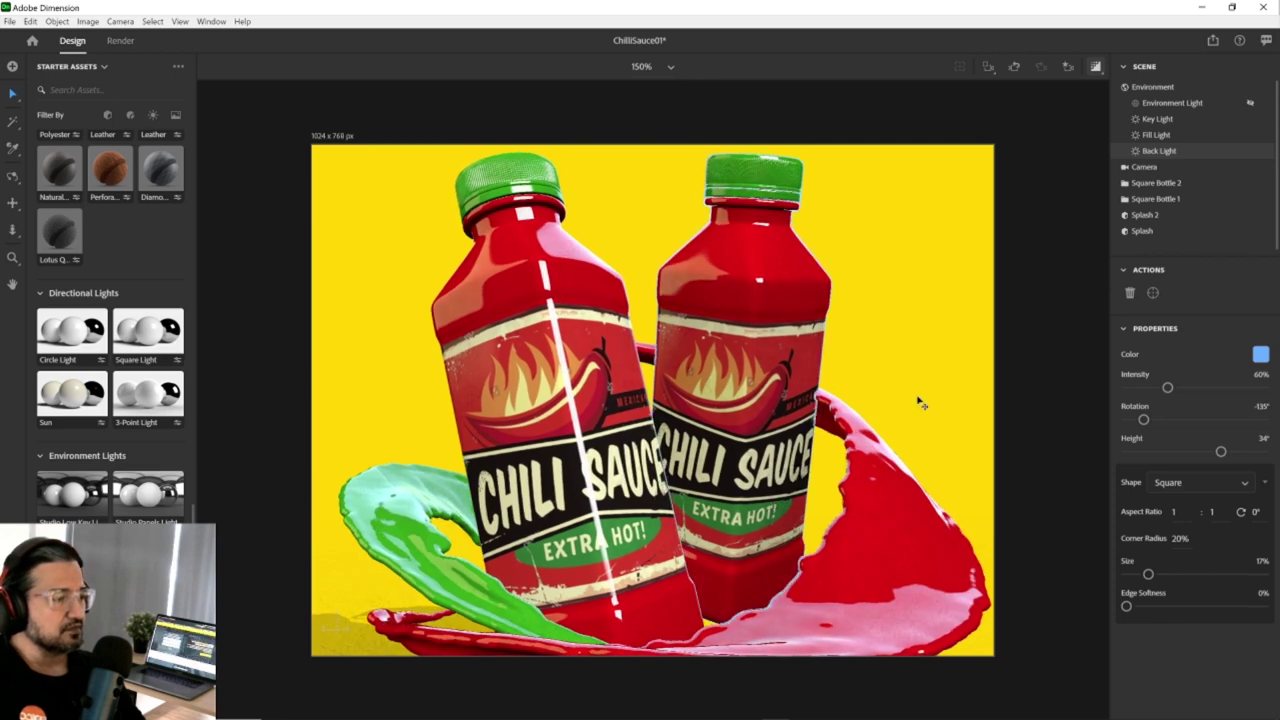
left_click(1036, 273)
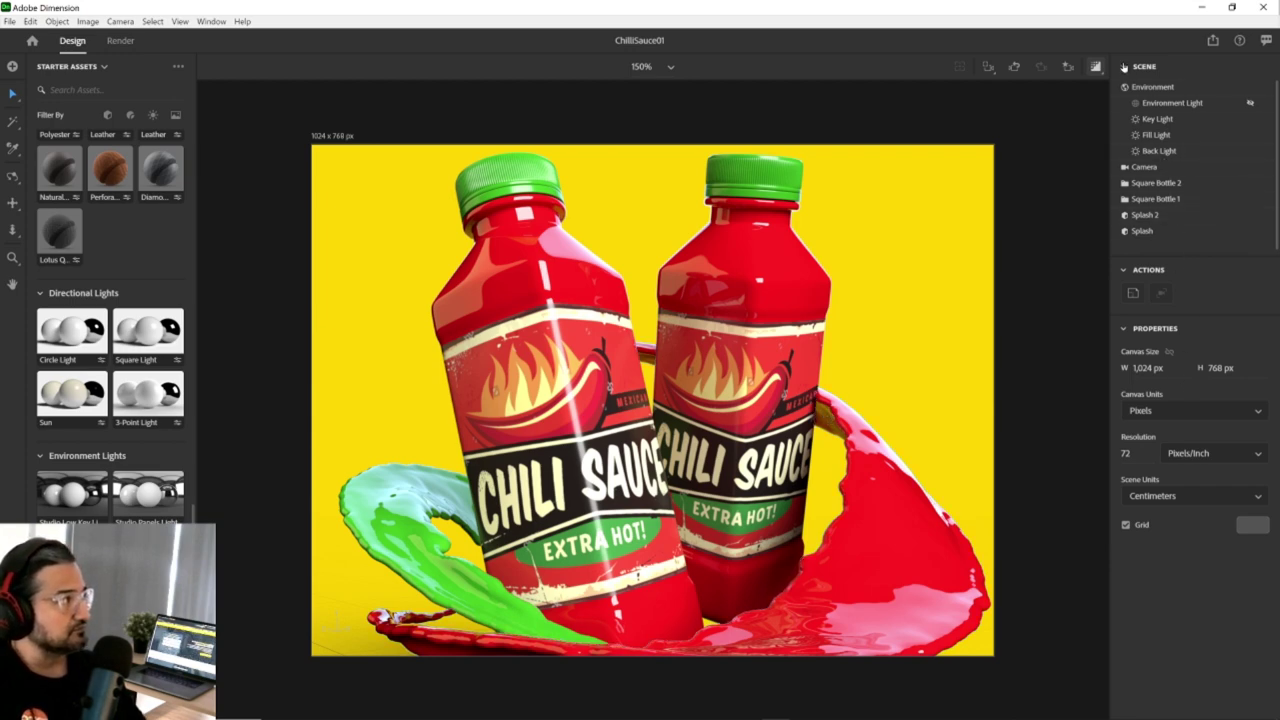
Select both square bottles and both splashes, orbit the camera to reframe them on the canvas, and clear the selection.
left_click(1157, 184)
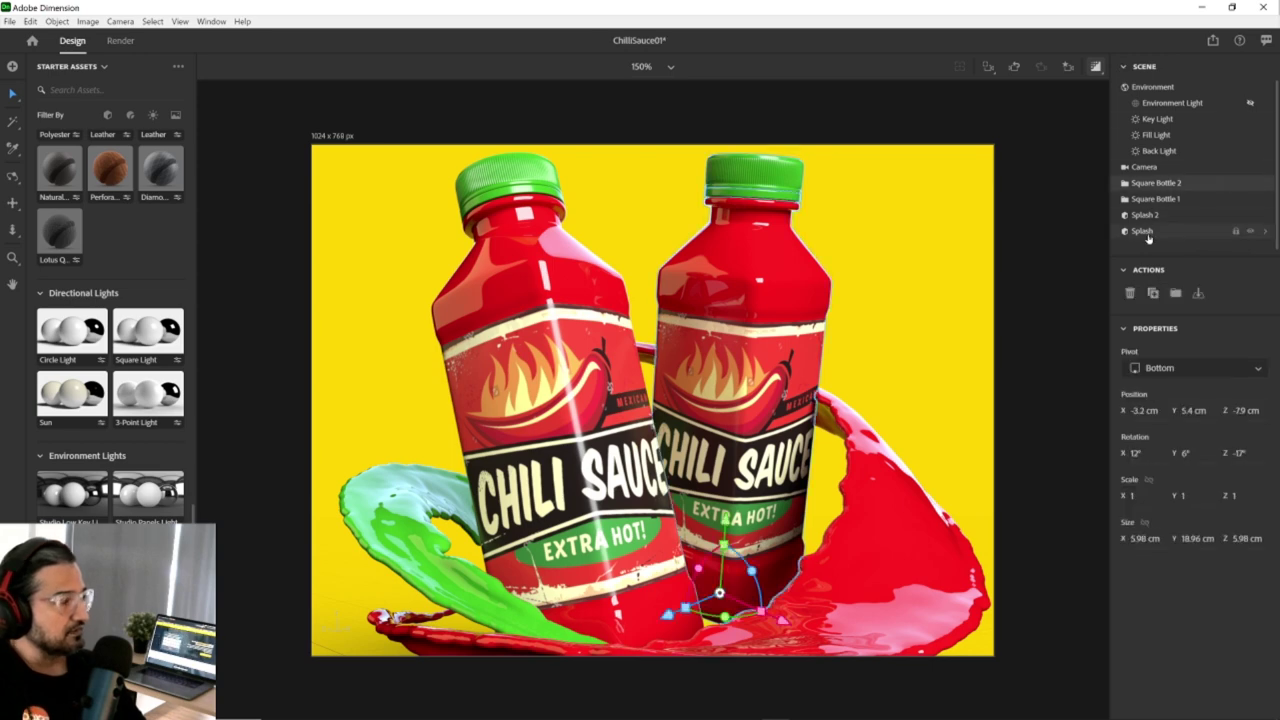
left_click(1155, 199, "shift")
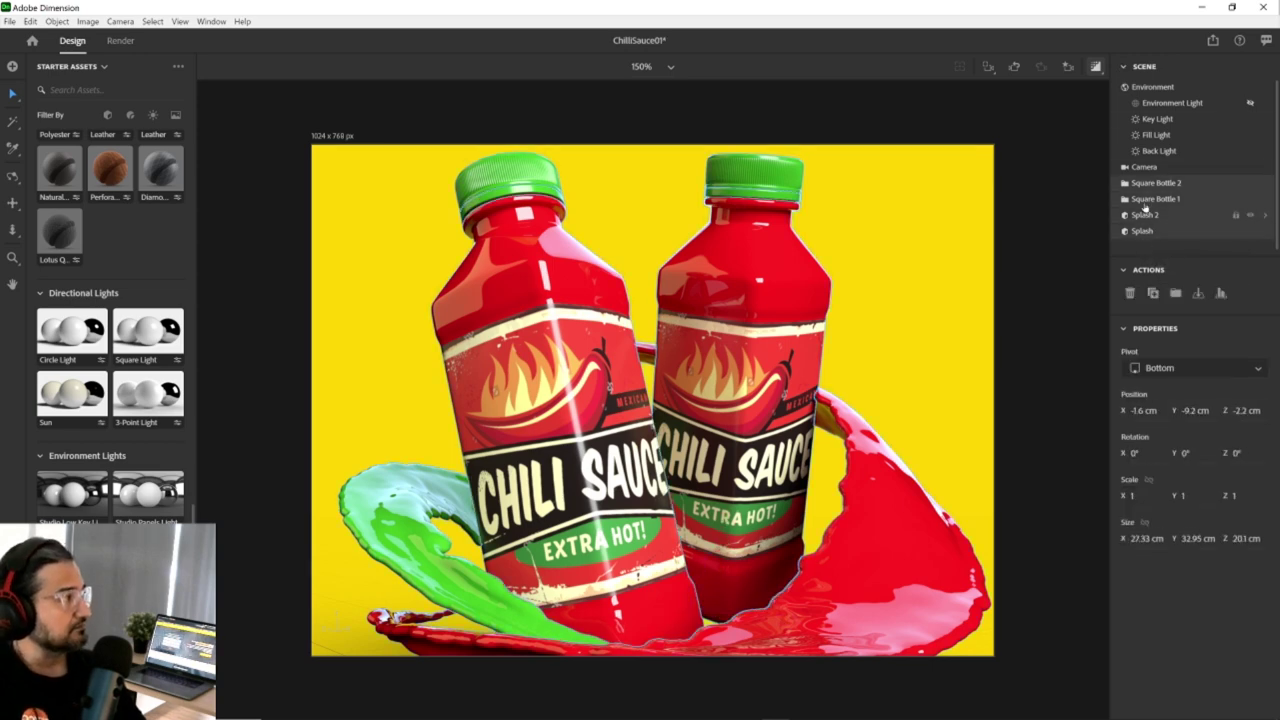
left_click_drag(736, 432, 733, 422, "alt")
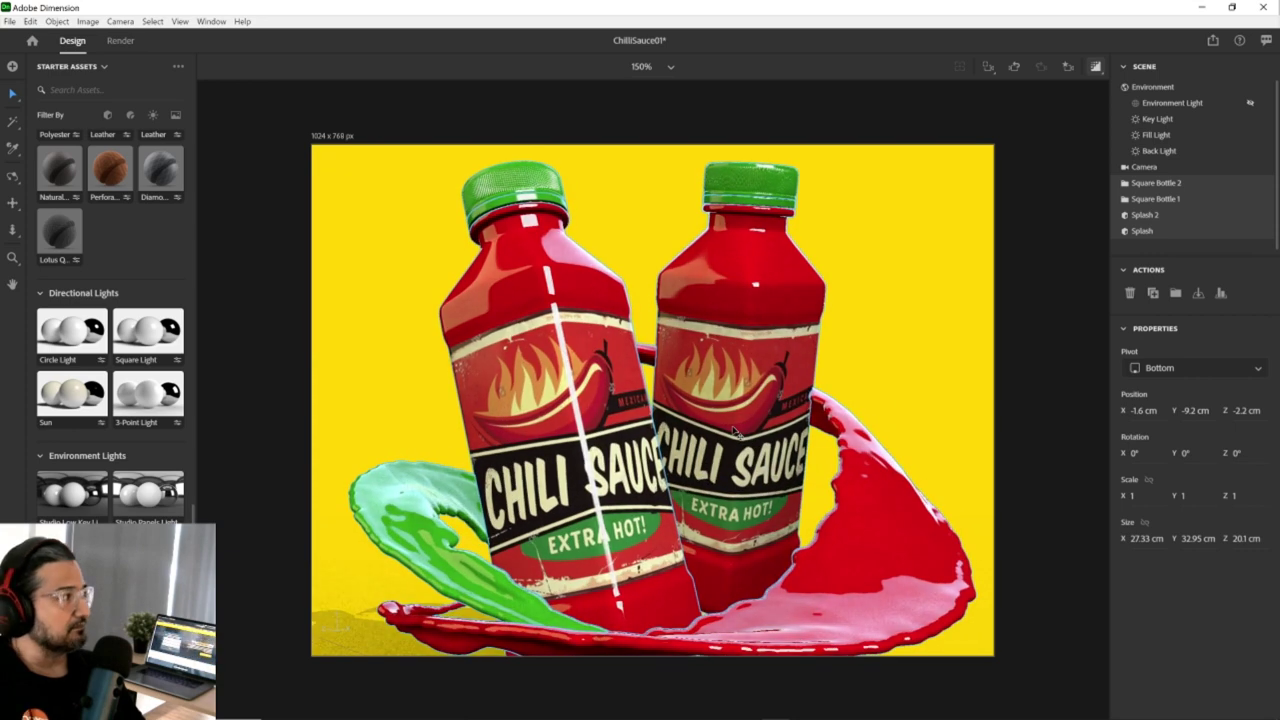
left_click(57, 21)
mouse_move(33, 24)
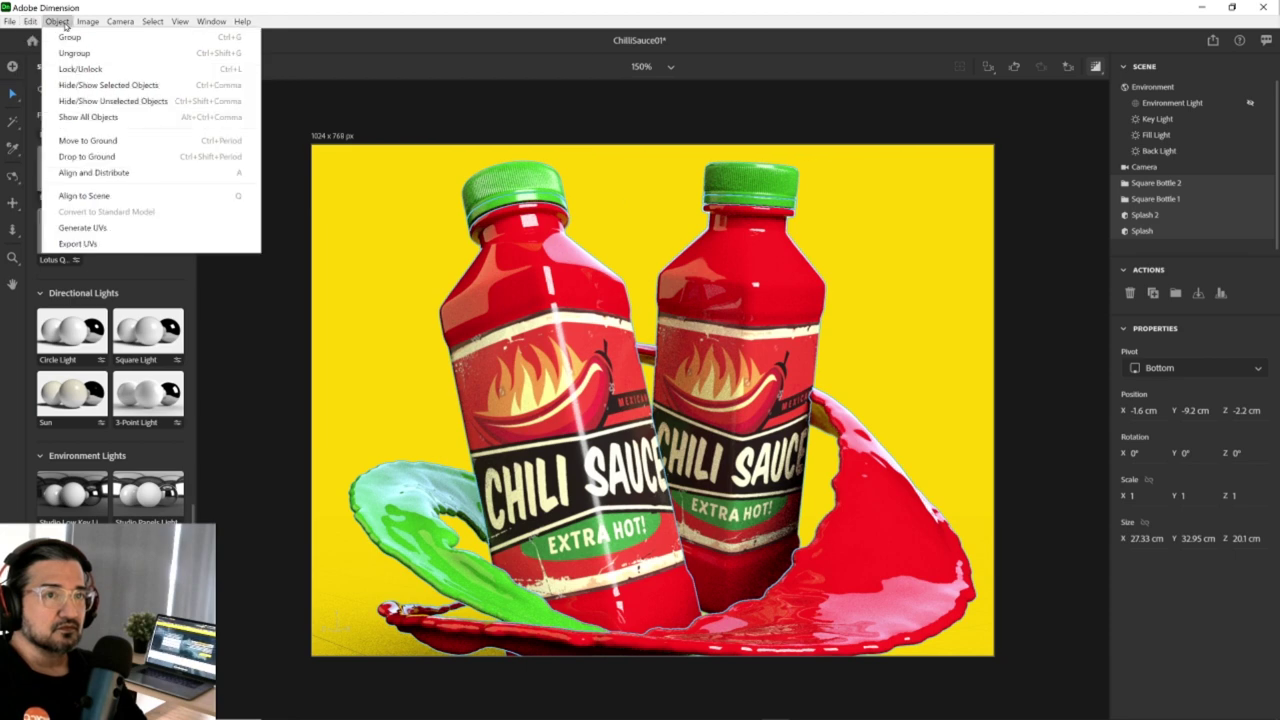
left_click(13, 180)
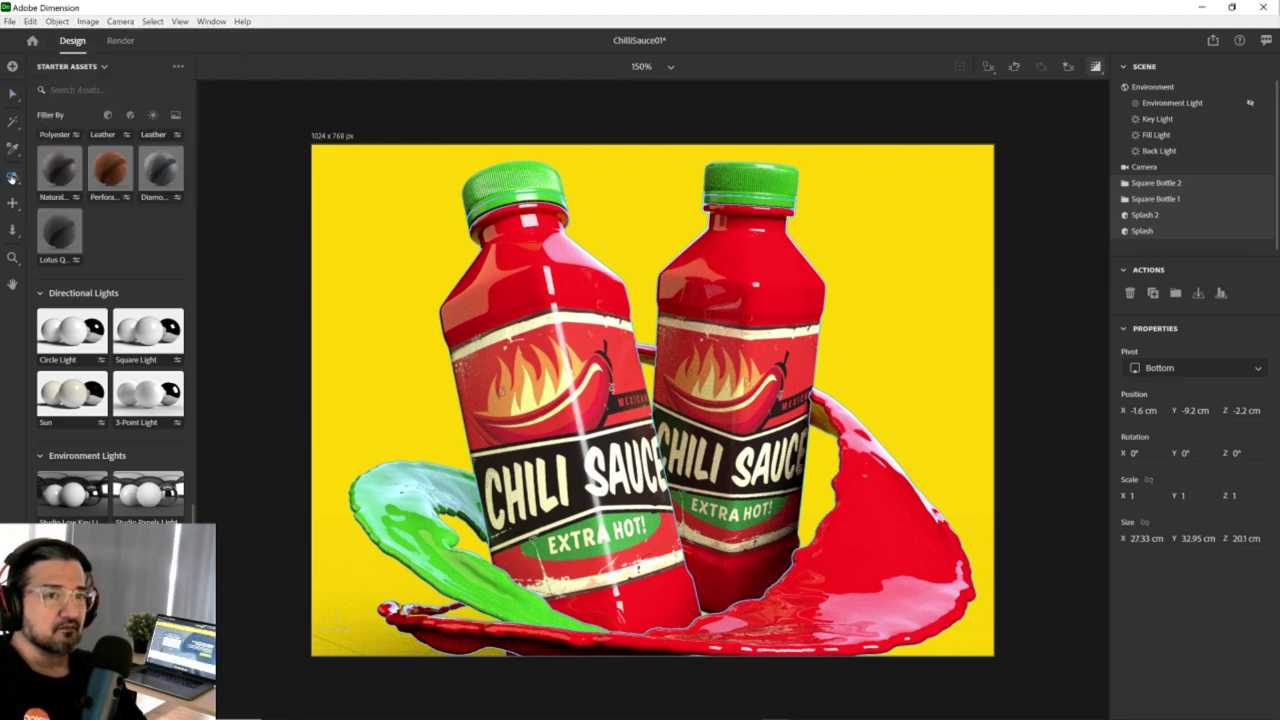
left_click_drag(773, 527, 746, 443)
mouse_move(842, 325)
left_mouse_down()
mouse_move(818, 354)
mouse_move(831, 347)
left_mouse_up()
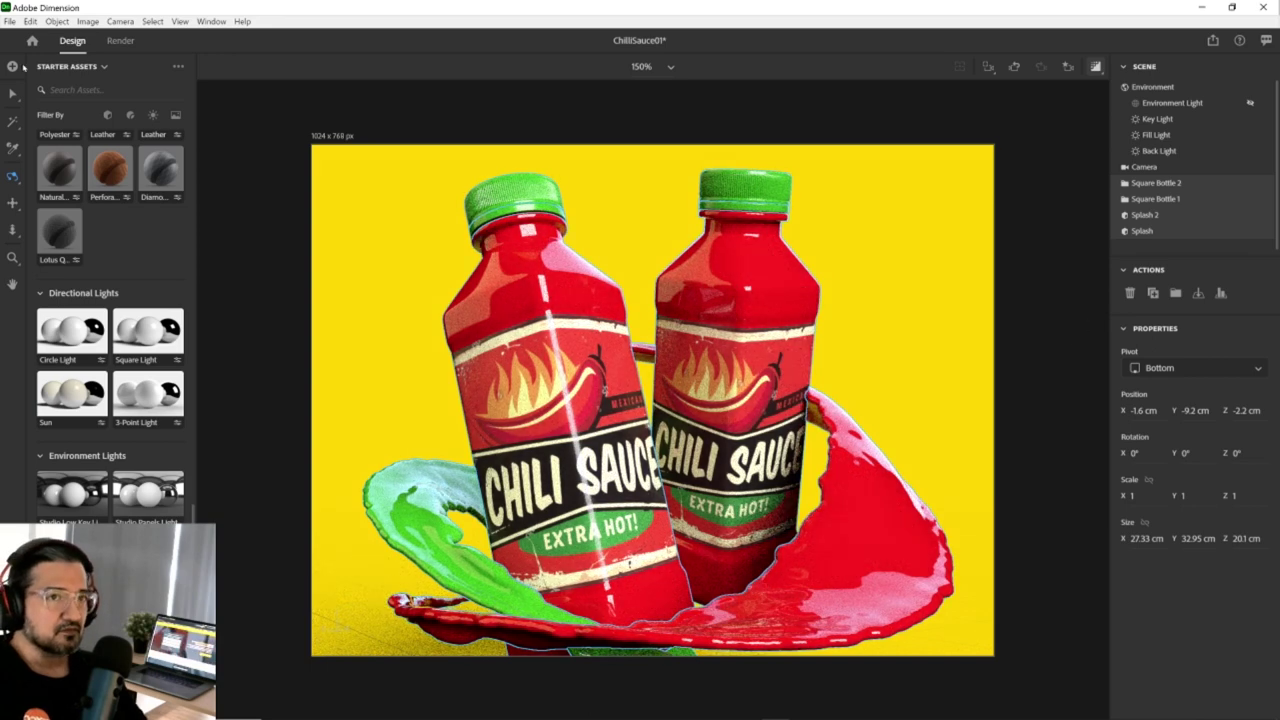
left_click(12, 95)
left_click(233, 248)
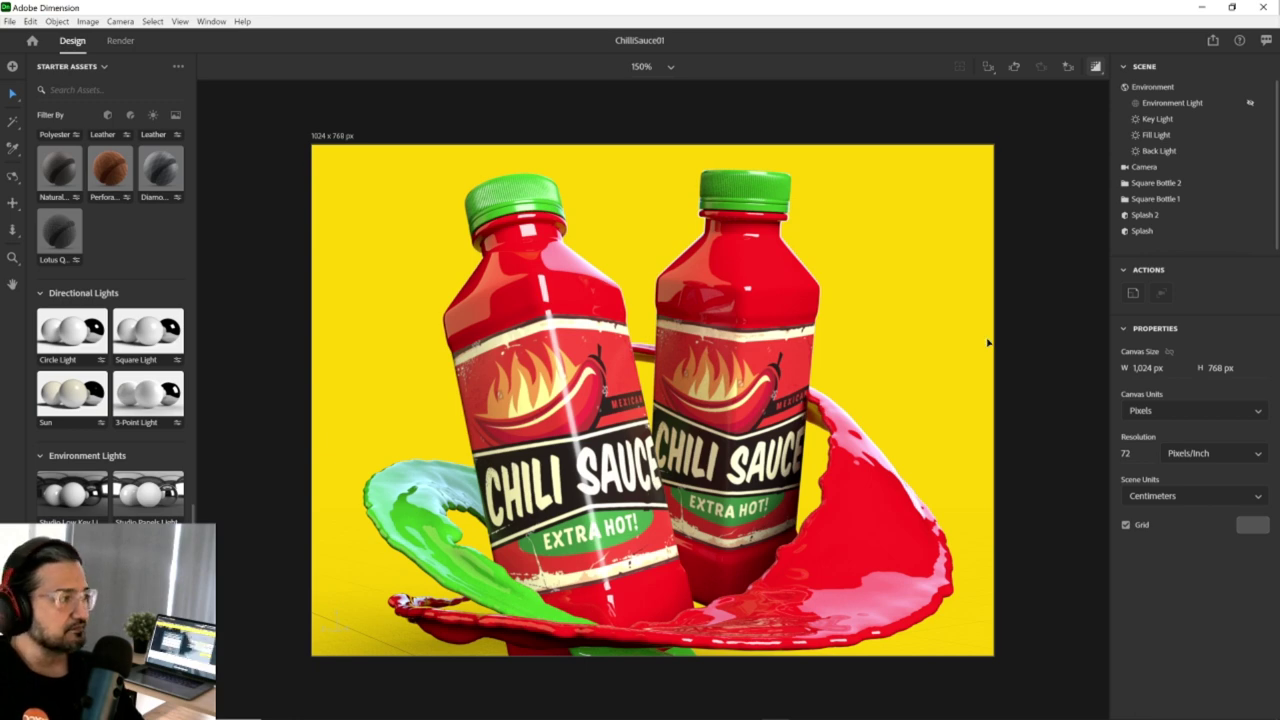
Check the preview settings and render the current view as a 16-bit PSD at Low (Fast) quality.
left_click(1097, 67)
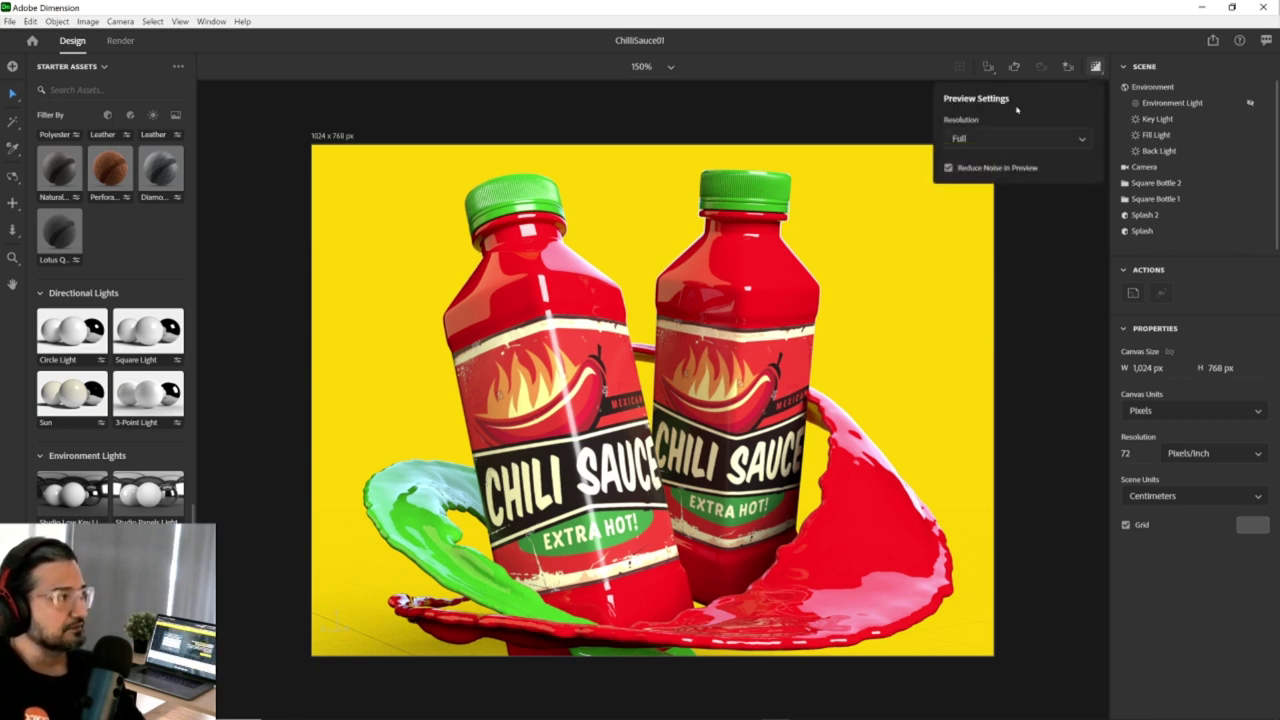
left_click(1038, 203)
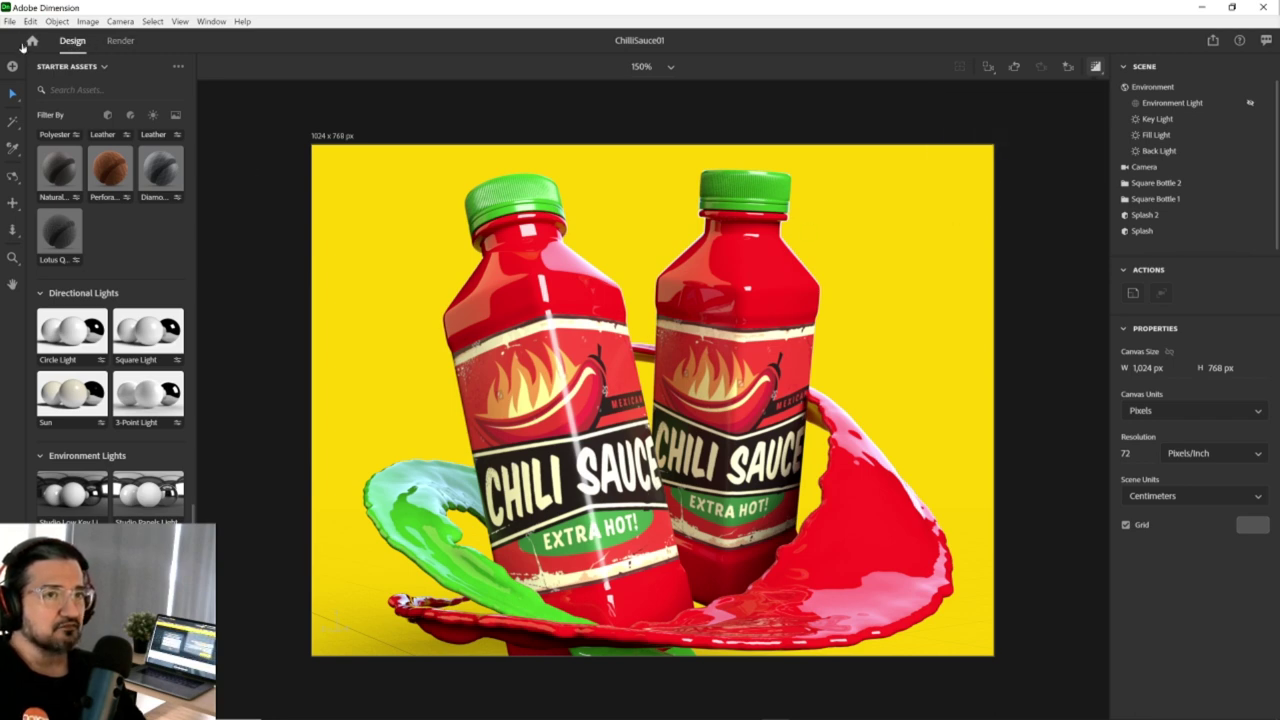
left_click(119, 41)
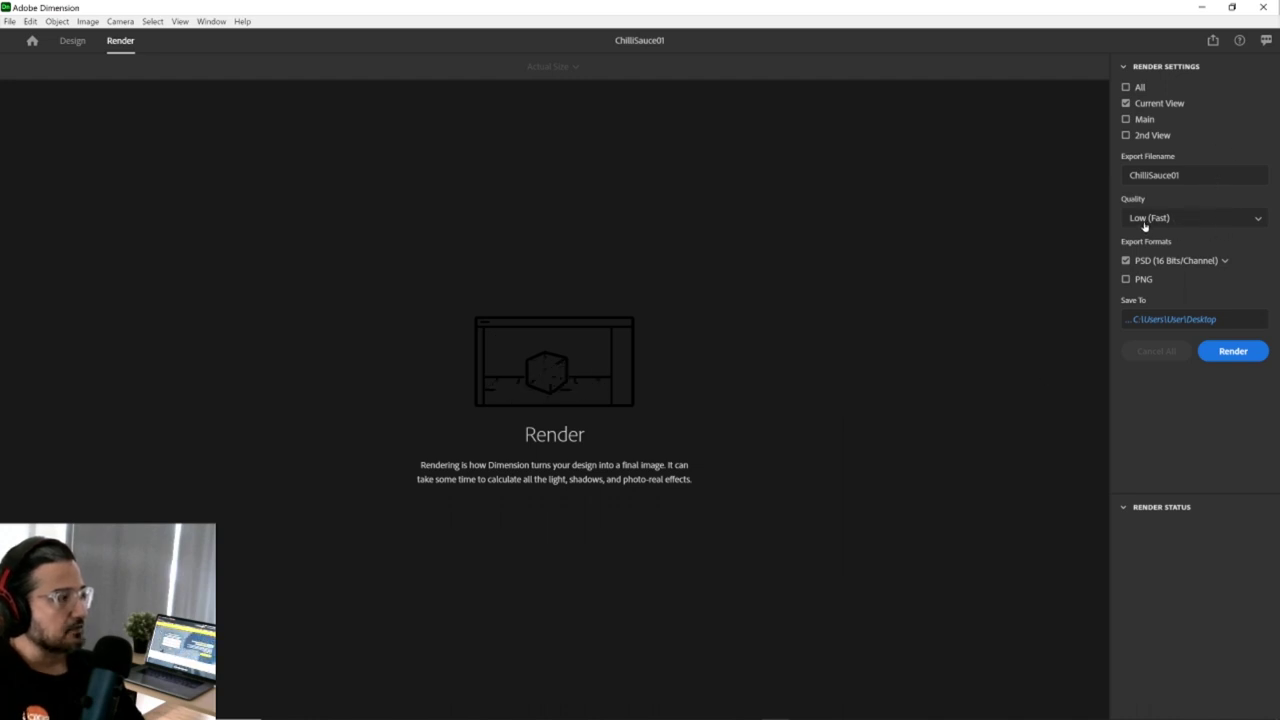
left_click(1182, 217)
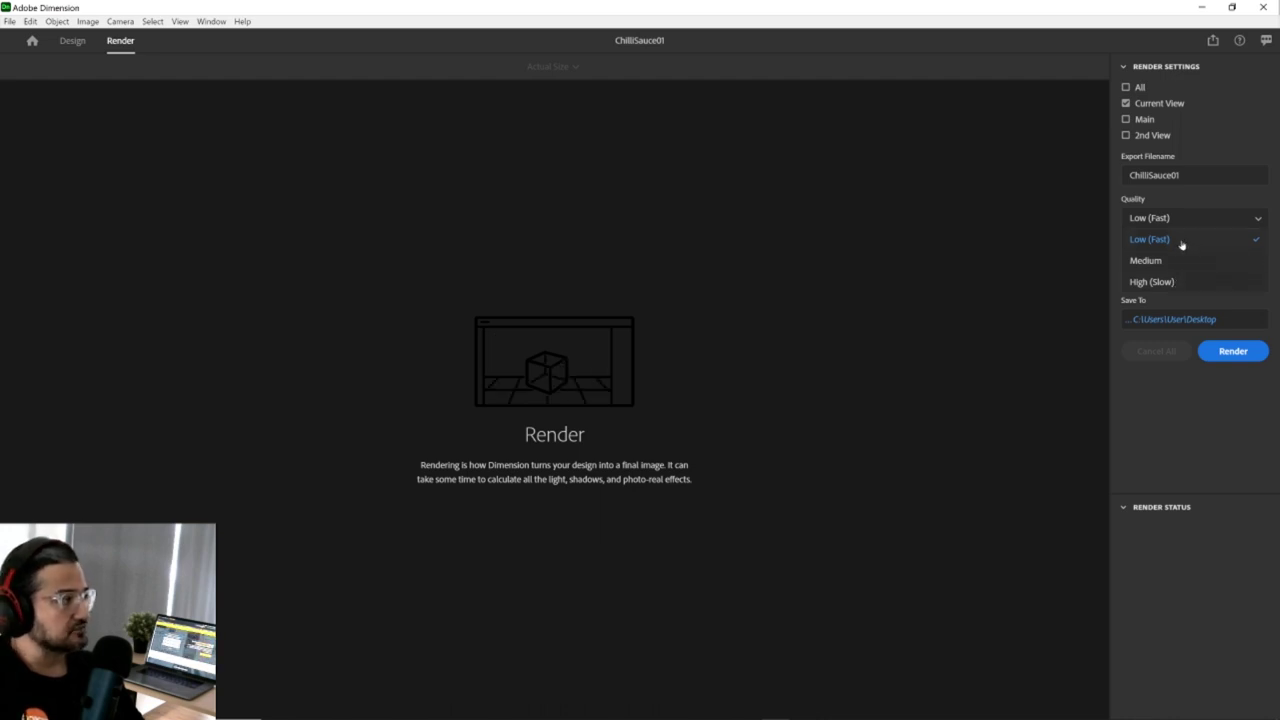
left_click(1181, 243)
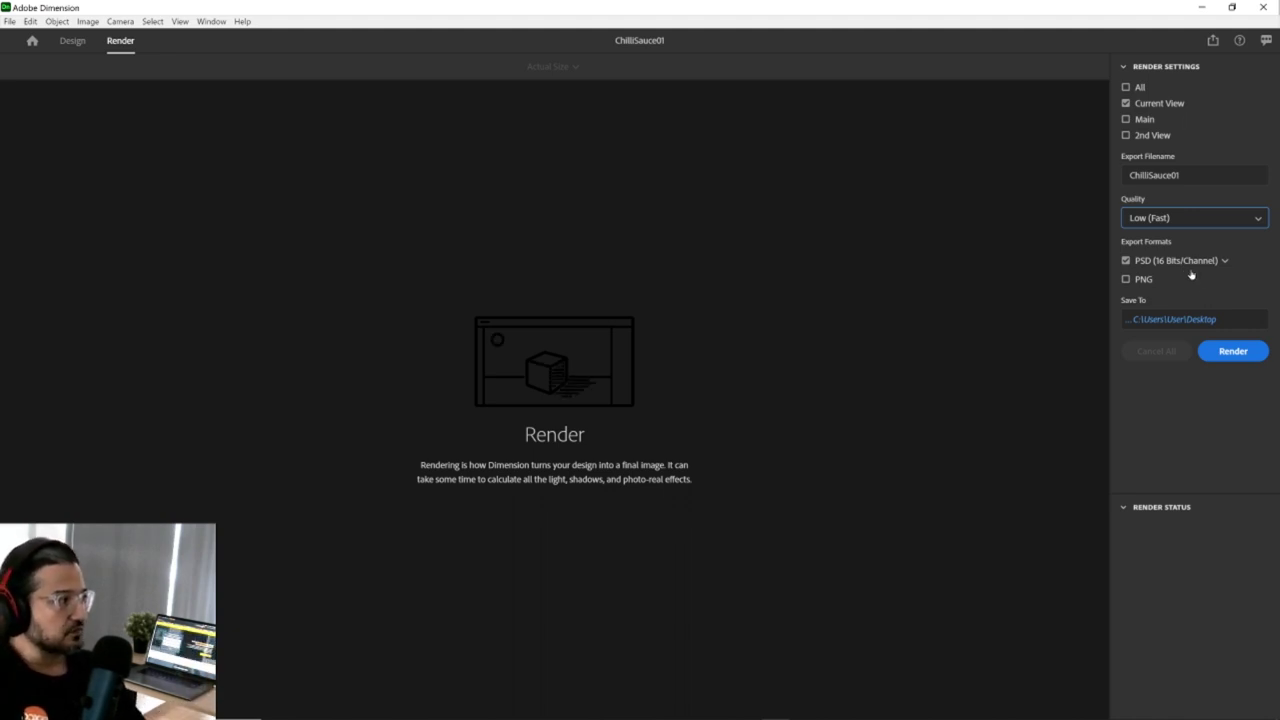
left_click(1233, 352)
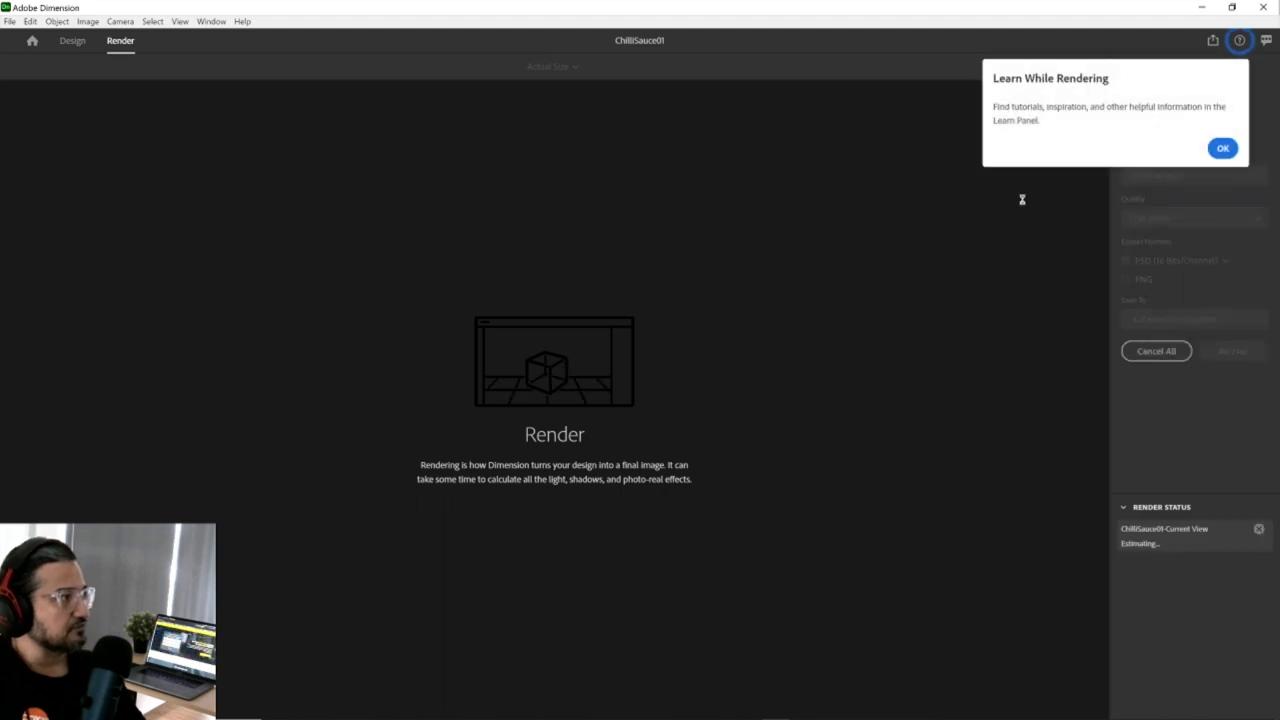
left_click(1223, 148)
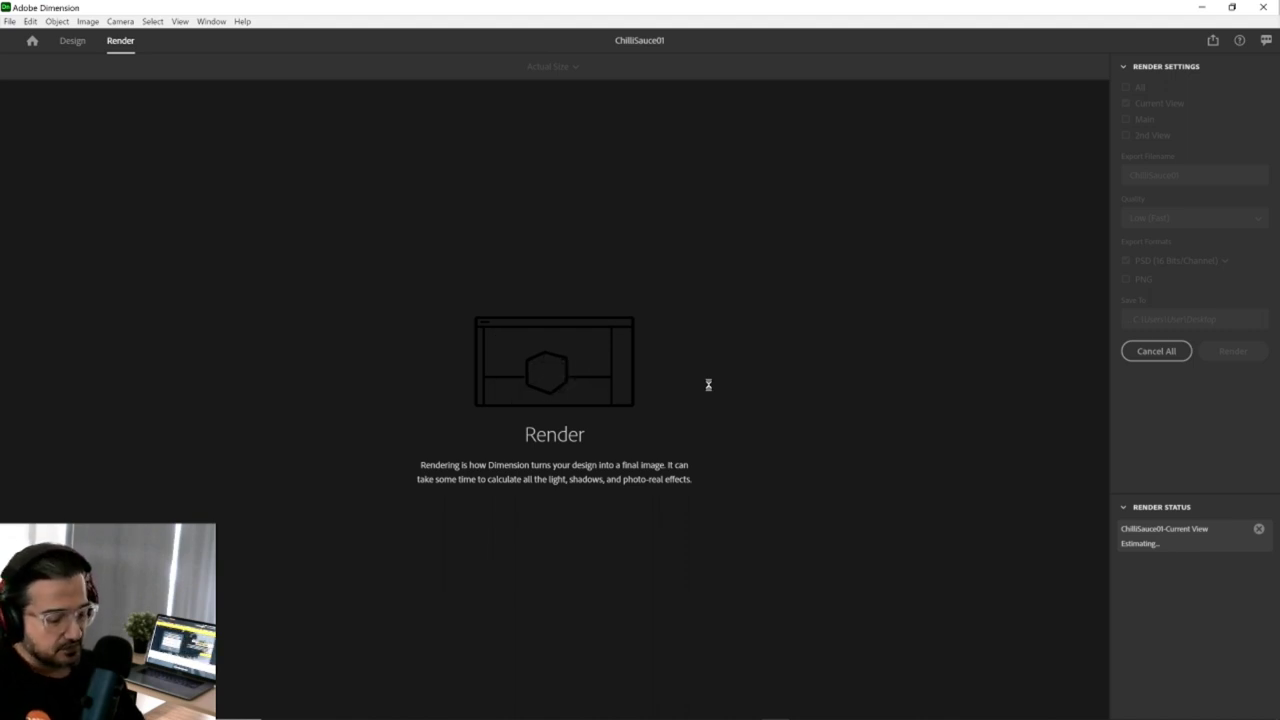
Switch to the browser and view the finished reference image on the "What we'll be making today" slide.
key("alt+Tab")
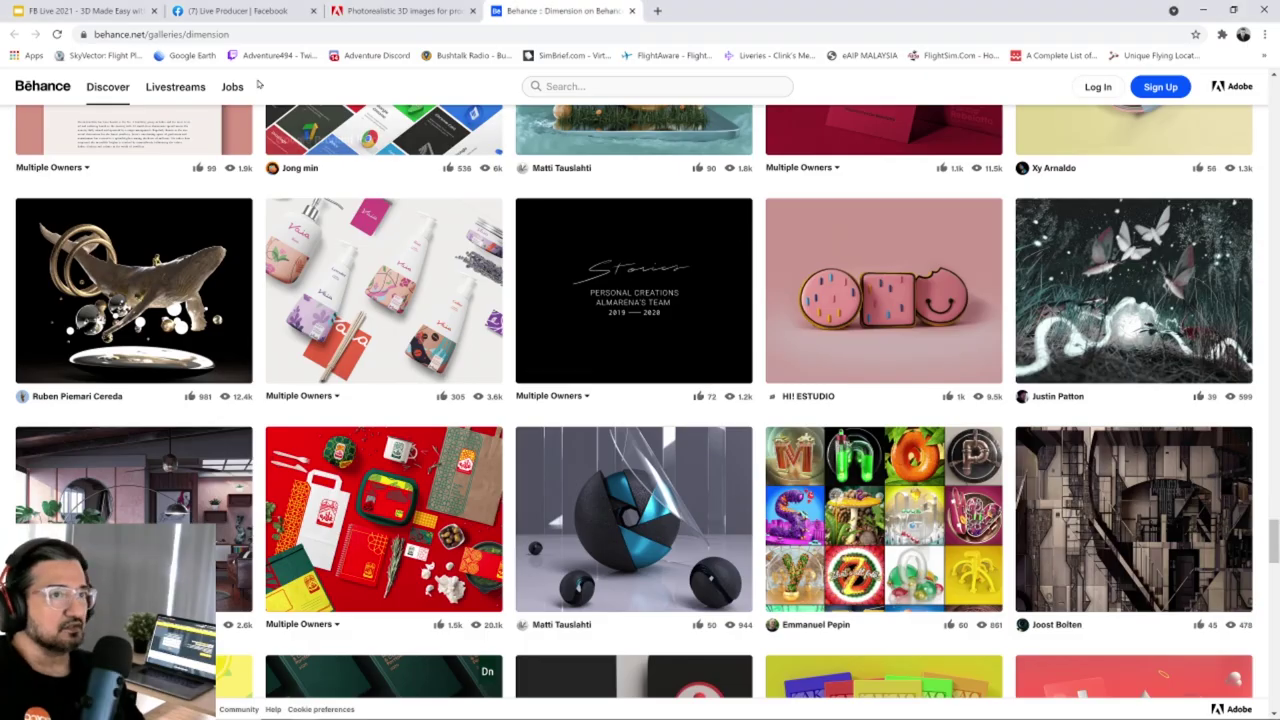
left_click(106, 17)
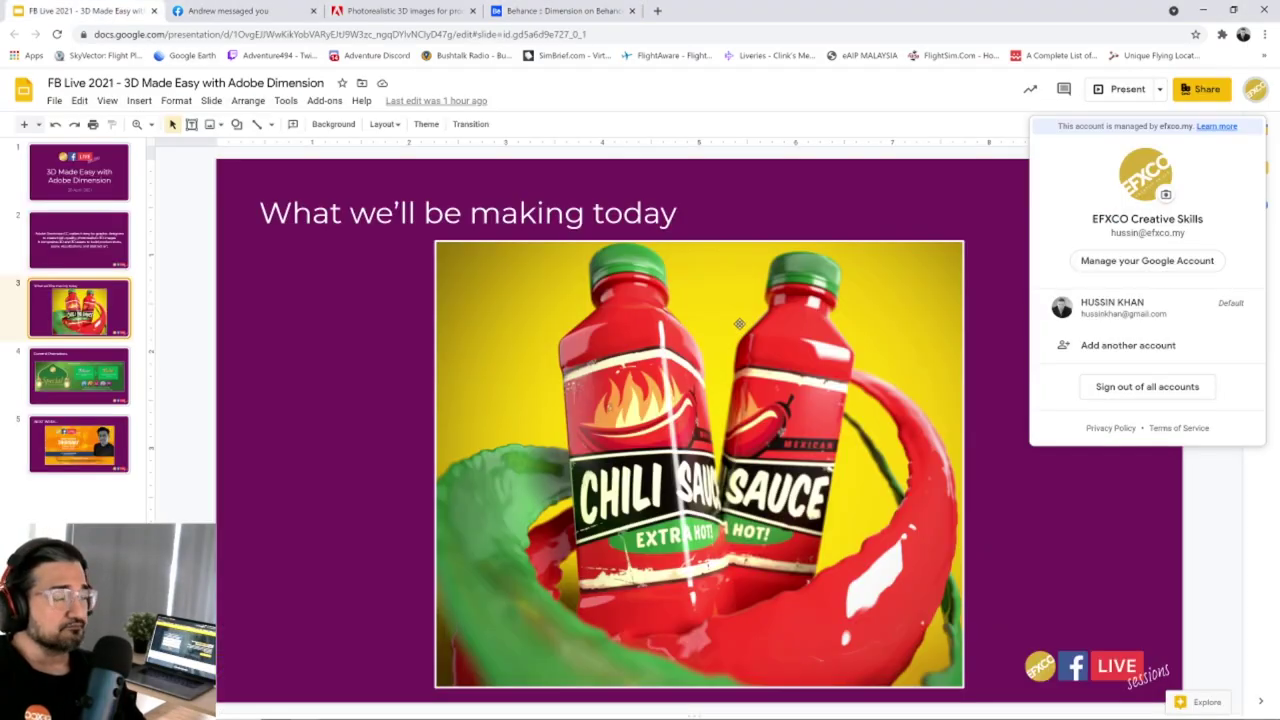
left_click(393, 263)
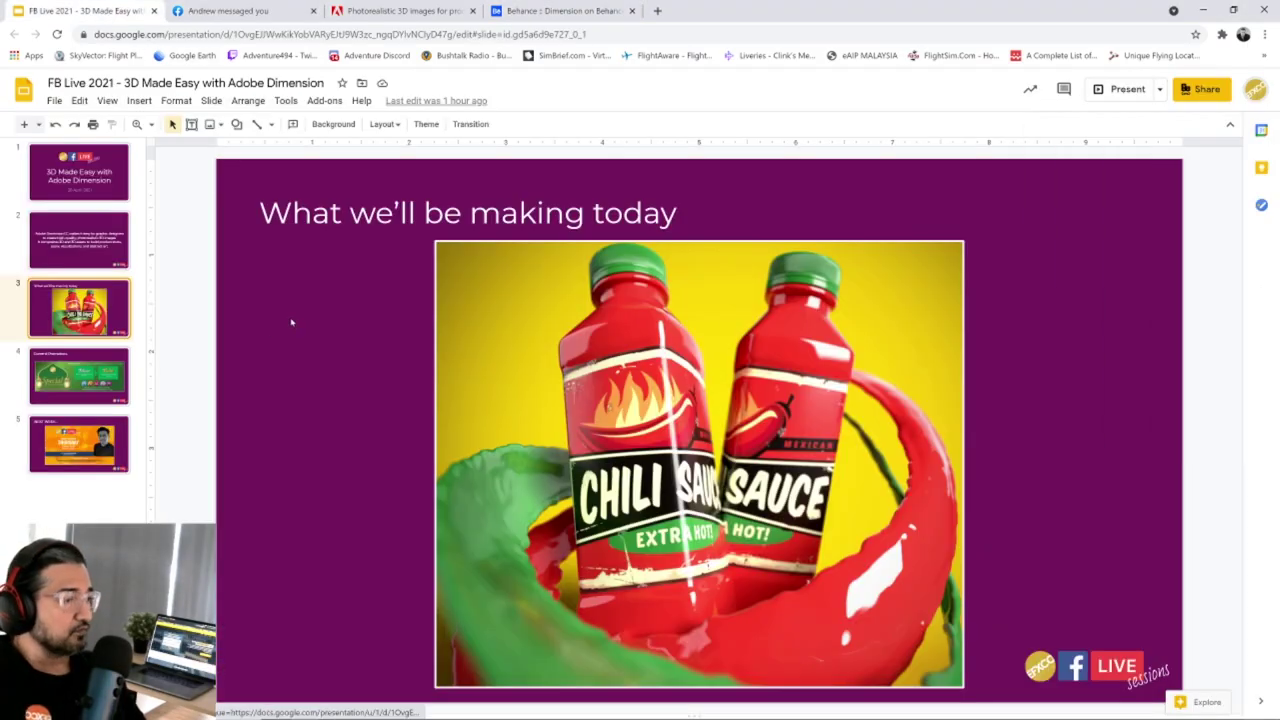
Present the slideshow starting at the "What we'll be making today" slide and view it alongside the "Current Promotion..." slide.
left_click(1207, 91)
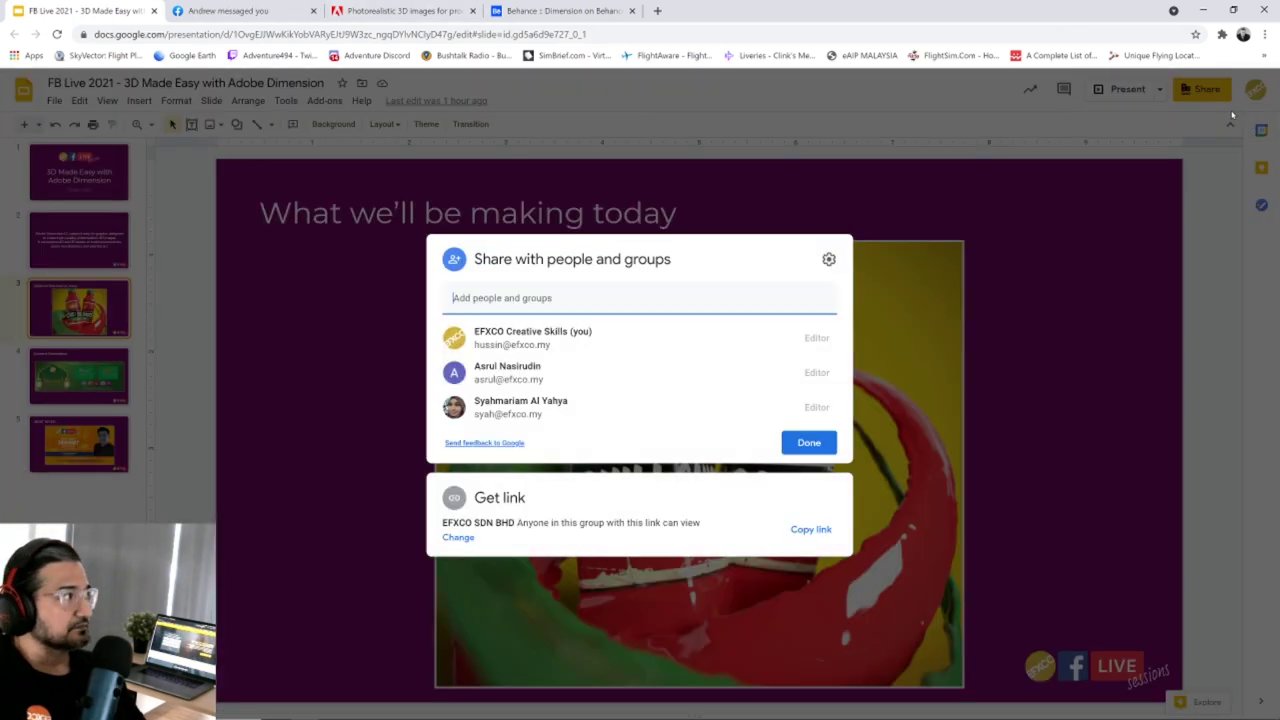
left_click(809, 442)
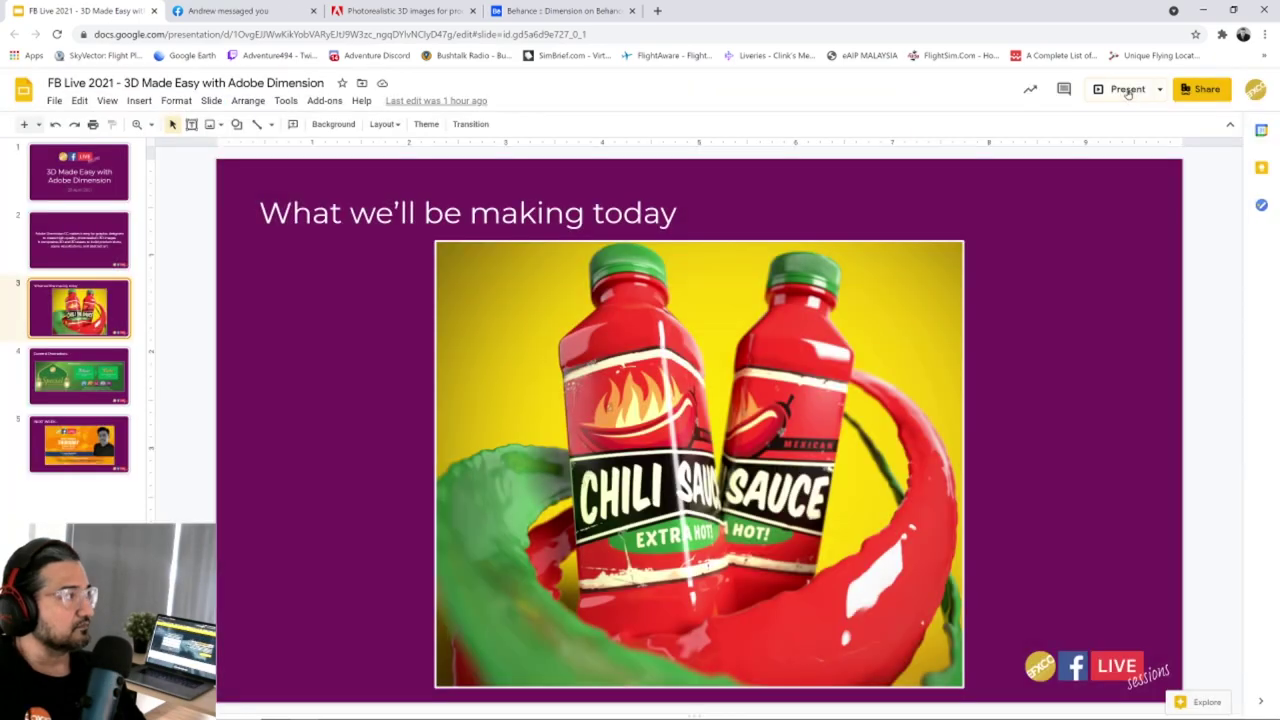
left_click(1125, 90)
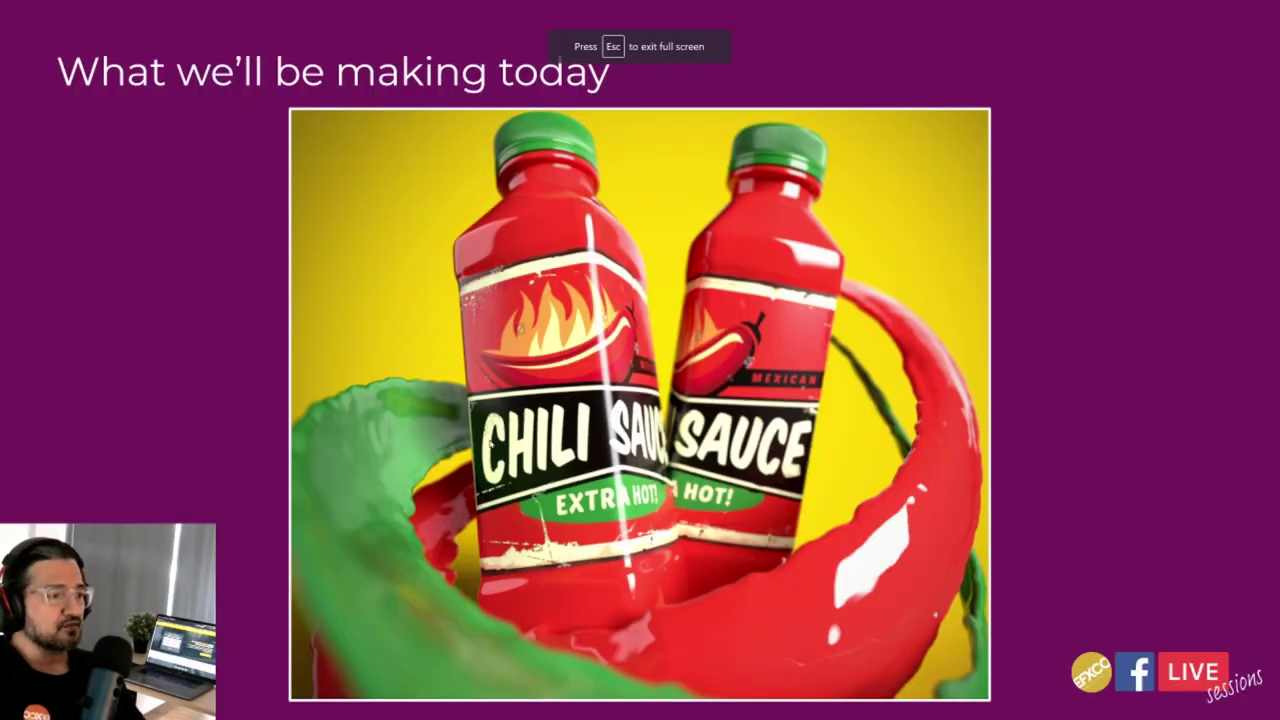
left_click(494, 445)
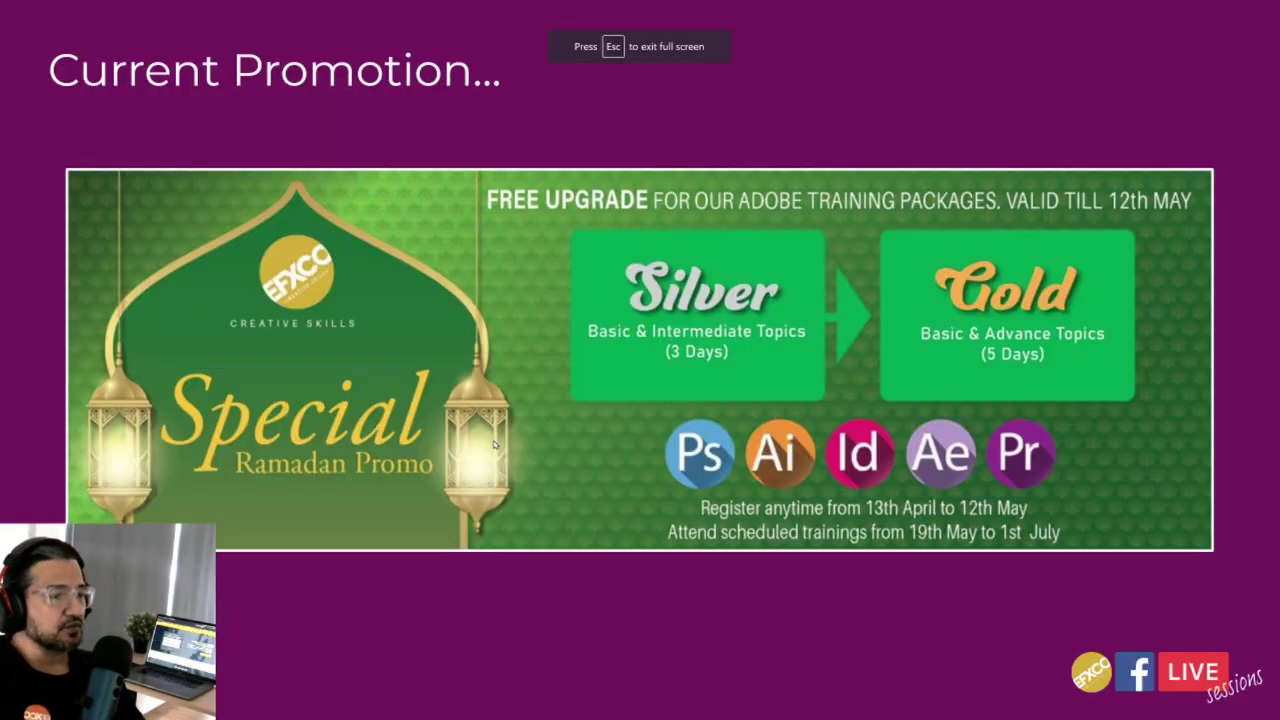
left_click(494, 445)
key("Left")
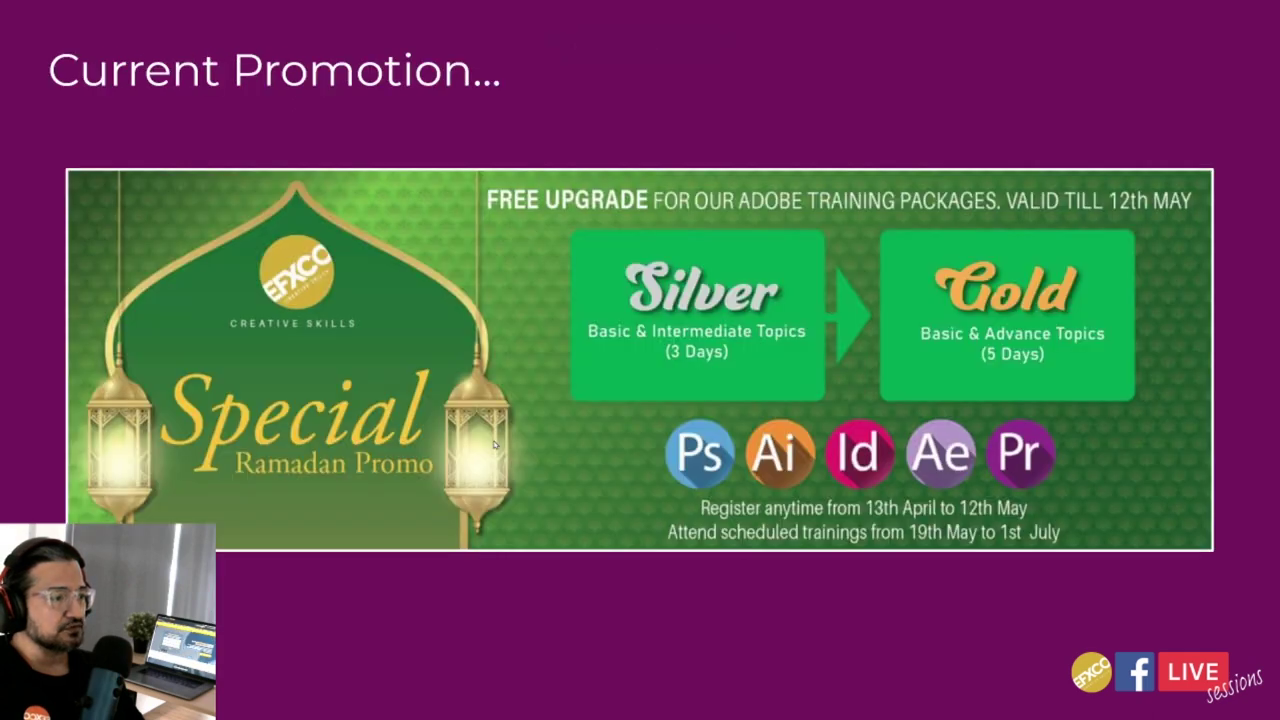
key("Left")
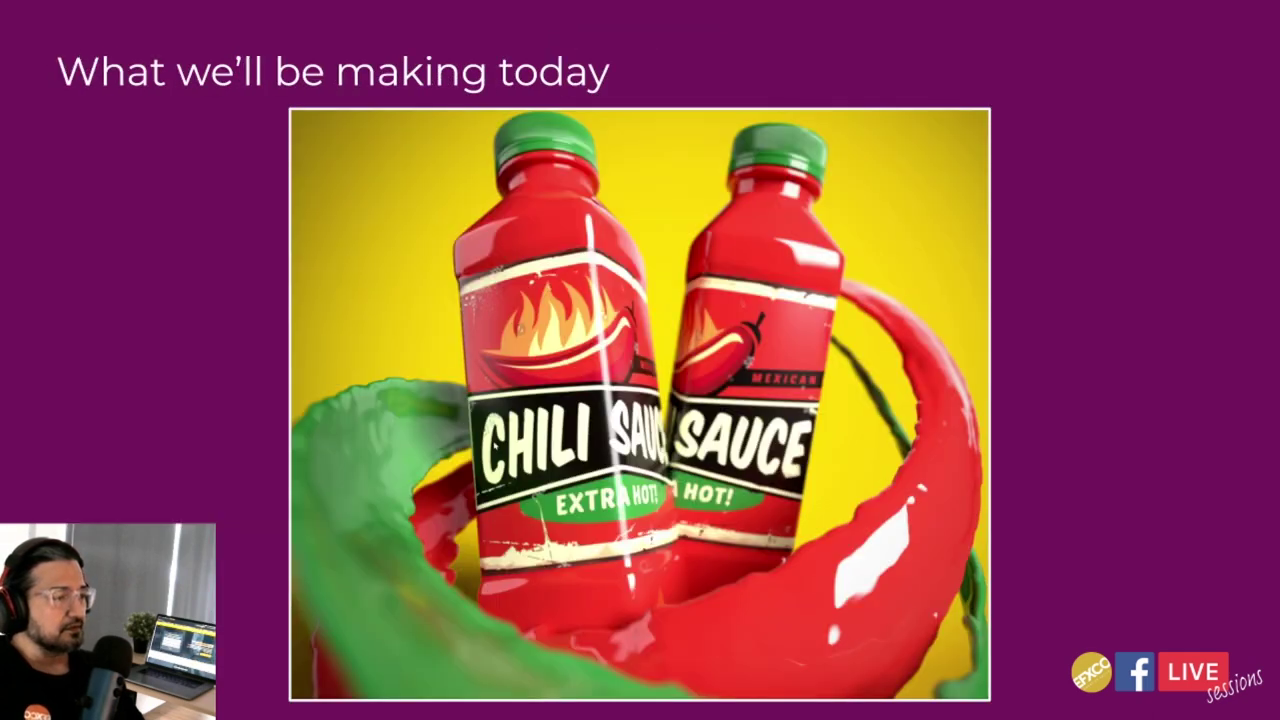
left_click(494, 445)
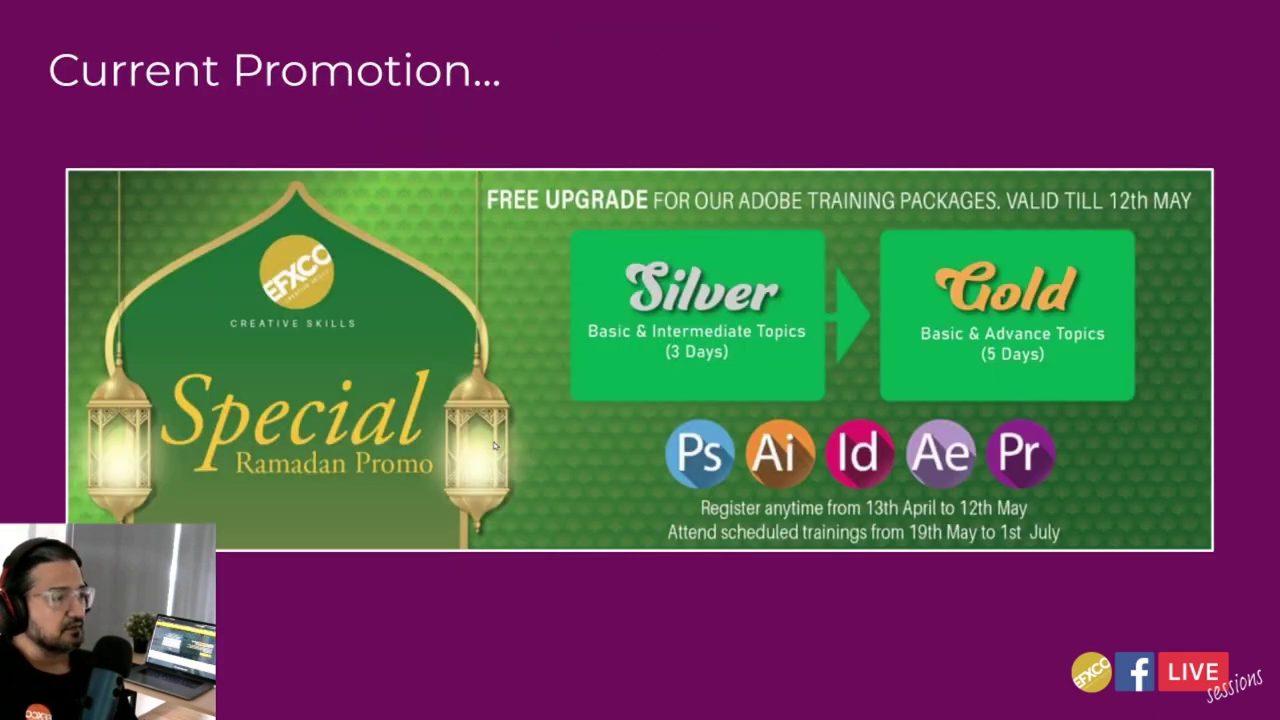
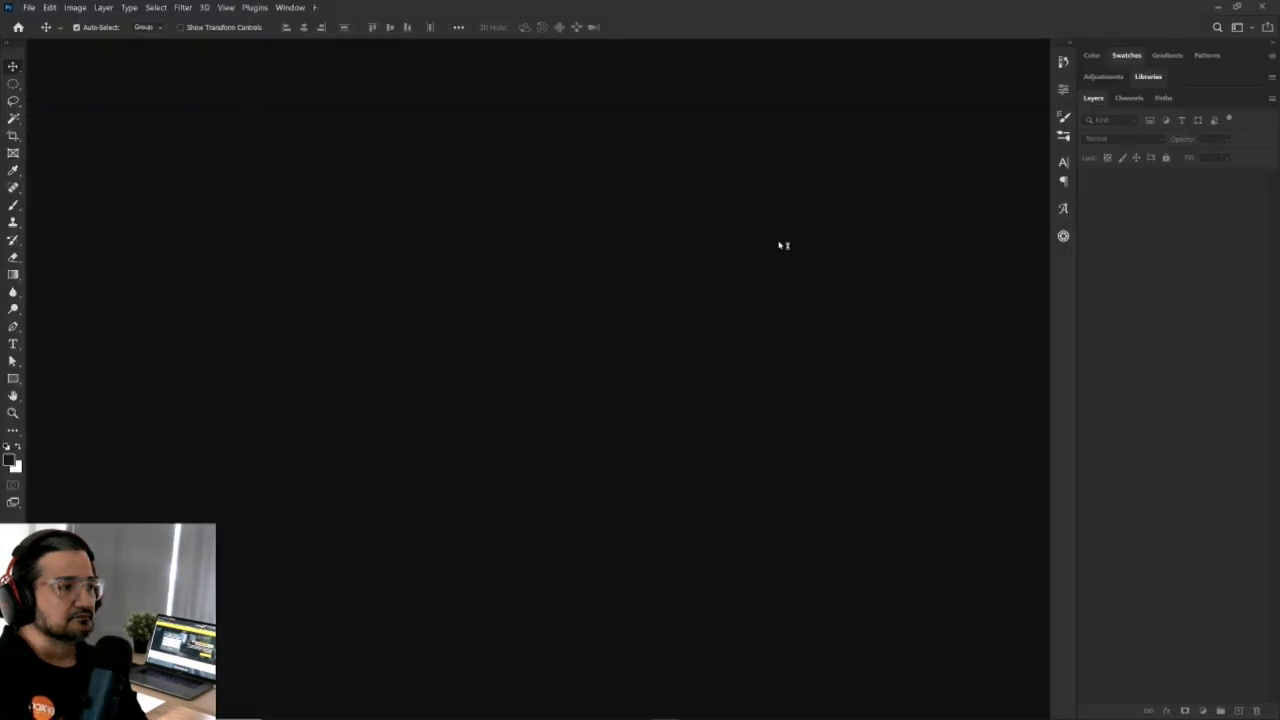
Open the rendered ChilliSauce01-Current View.psd from the Desktop in Photoshop and clear the layer selection.
left_click(29, 8)
left_click(29, 8)
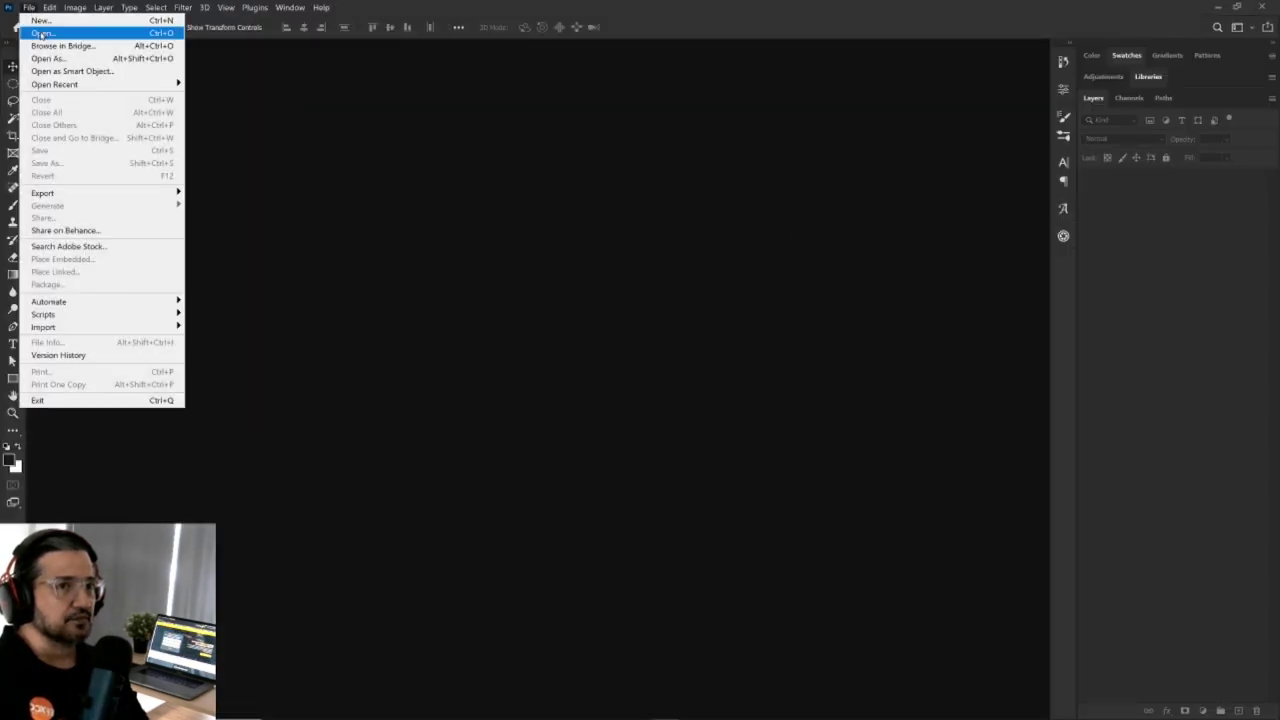
left_click(50, 33)
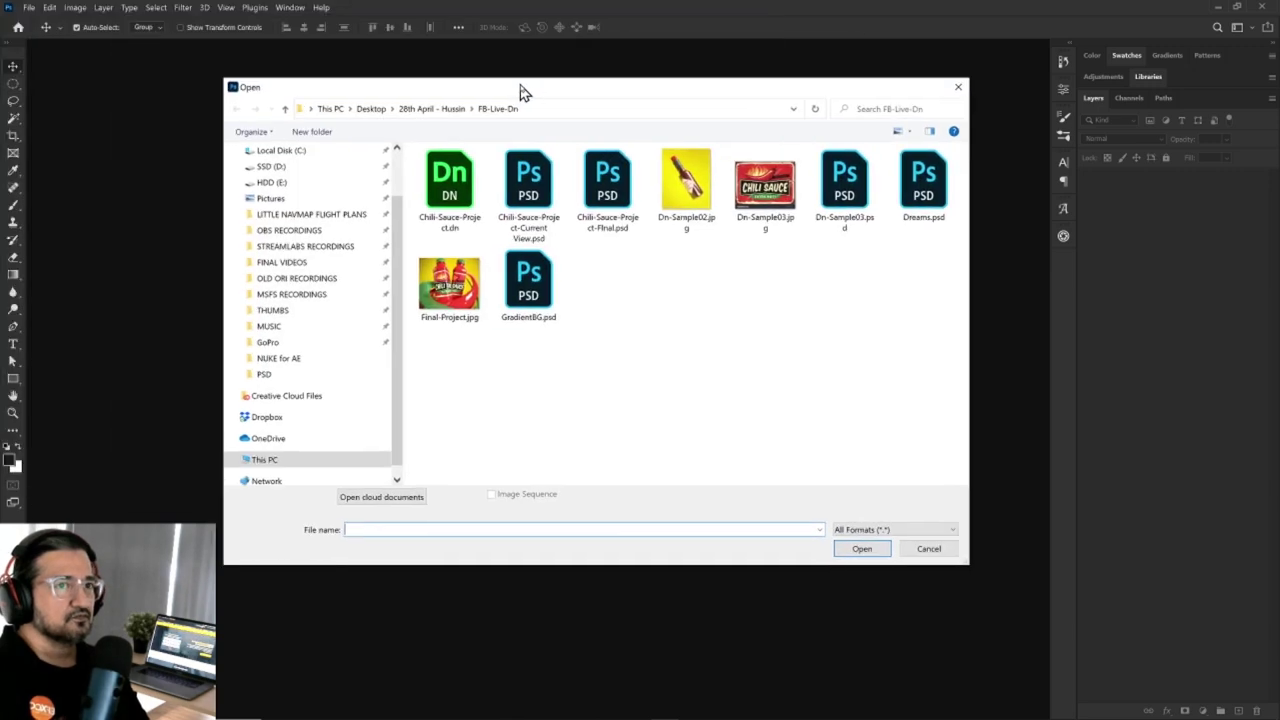
scroll(360, 205, "up", 2)
left_click(327, 208)
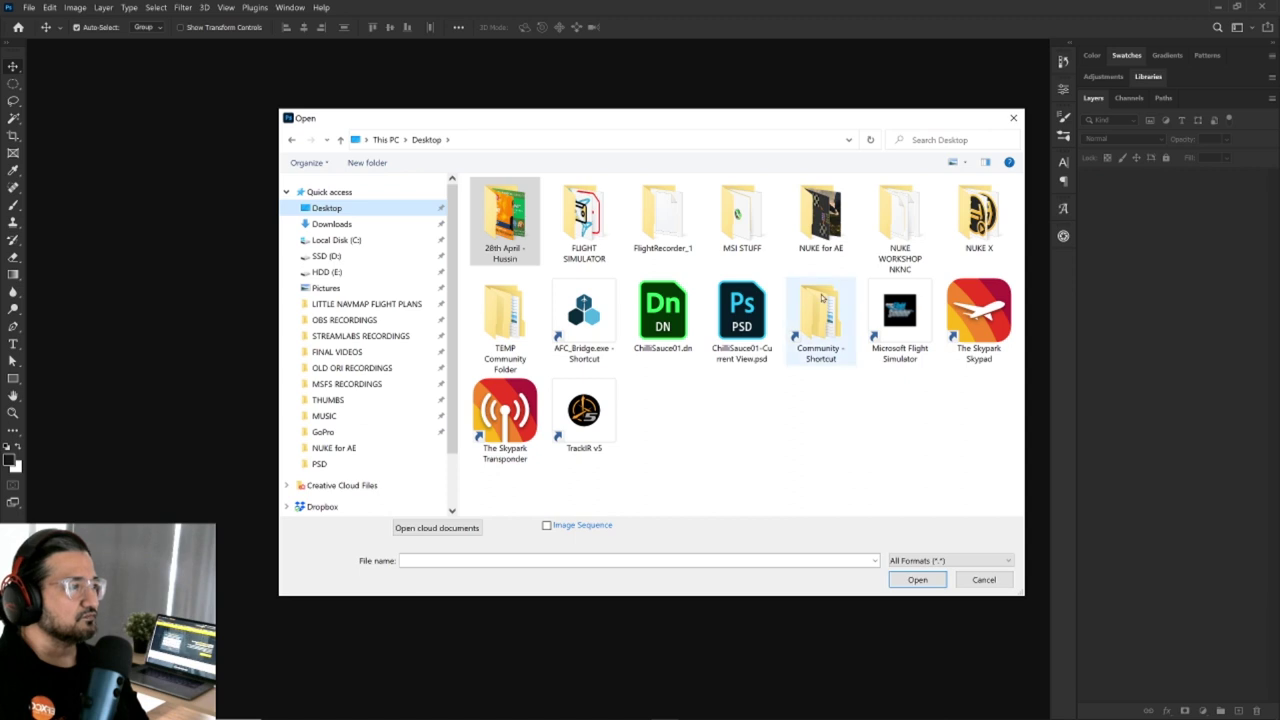
left_click(742, 318)
left_click(912, 582)
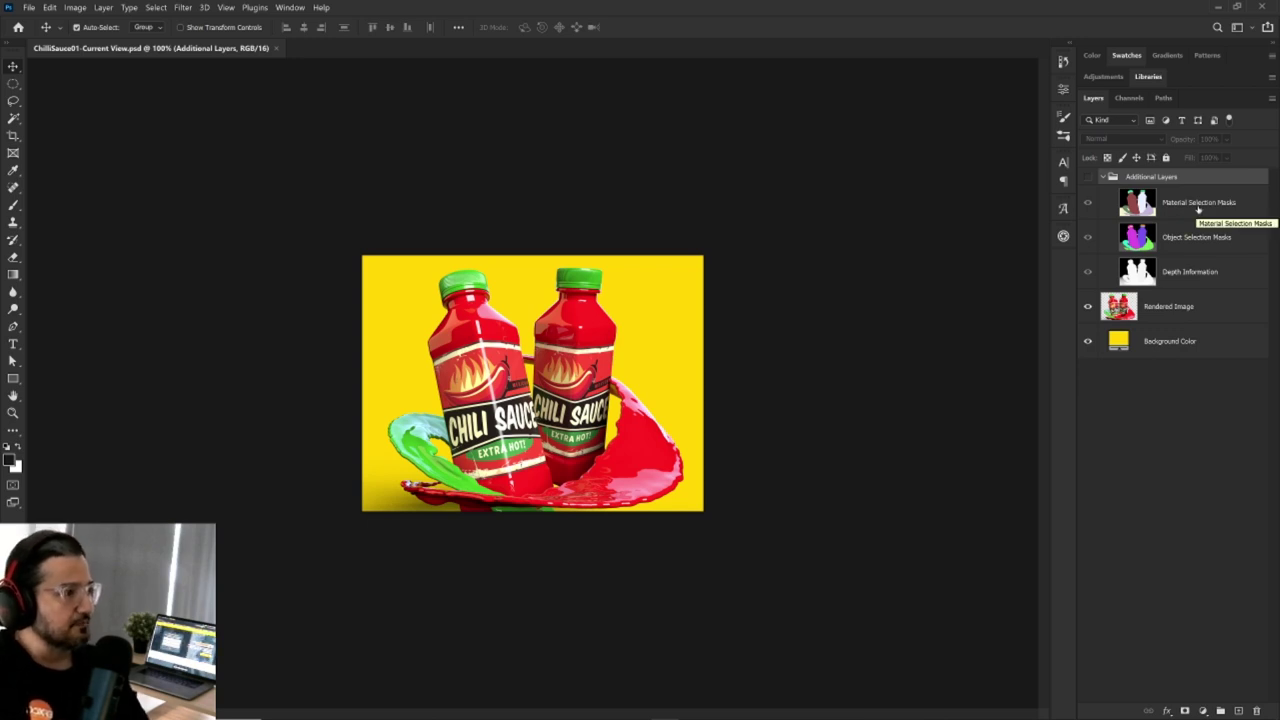
left_click(750, 405)
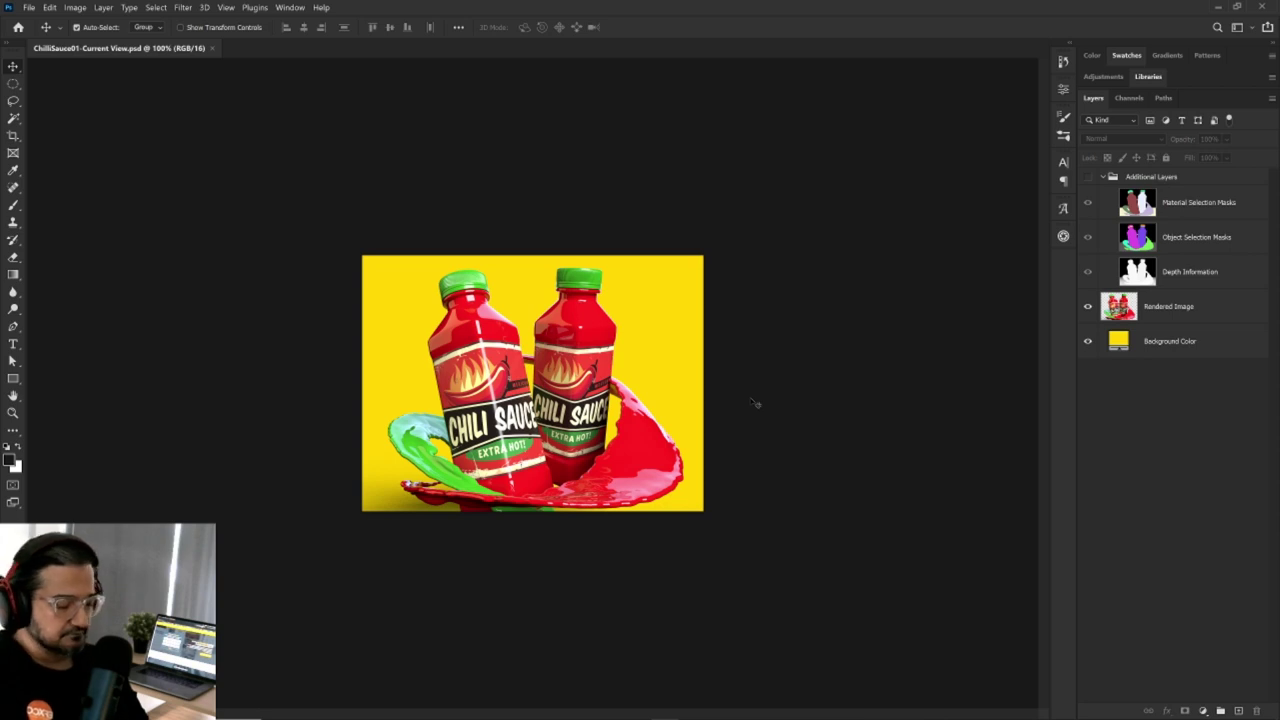
key("ctrl+plus")
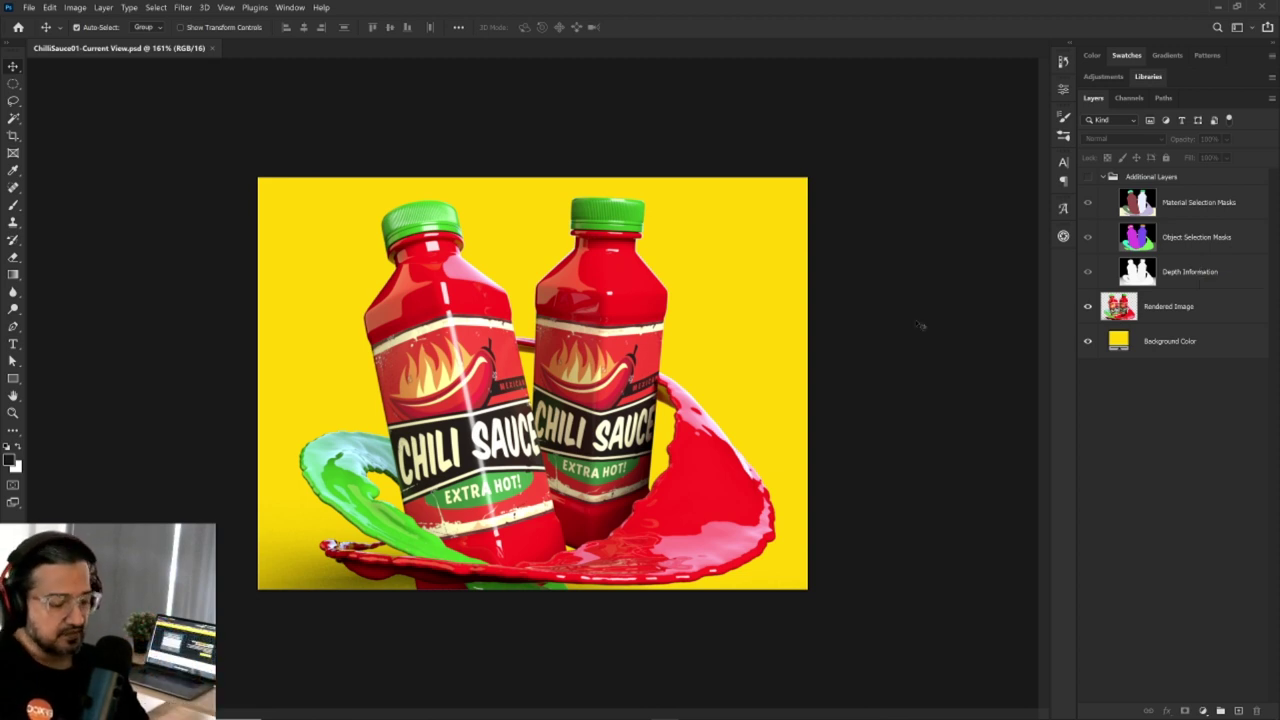
Switch back to Adobe Dimension, return to the design view and enable Focus on the scene camera.
key("alt+Tab")
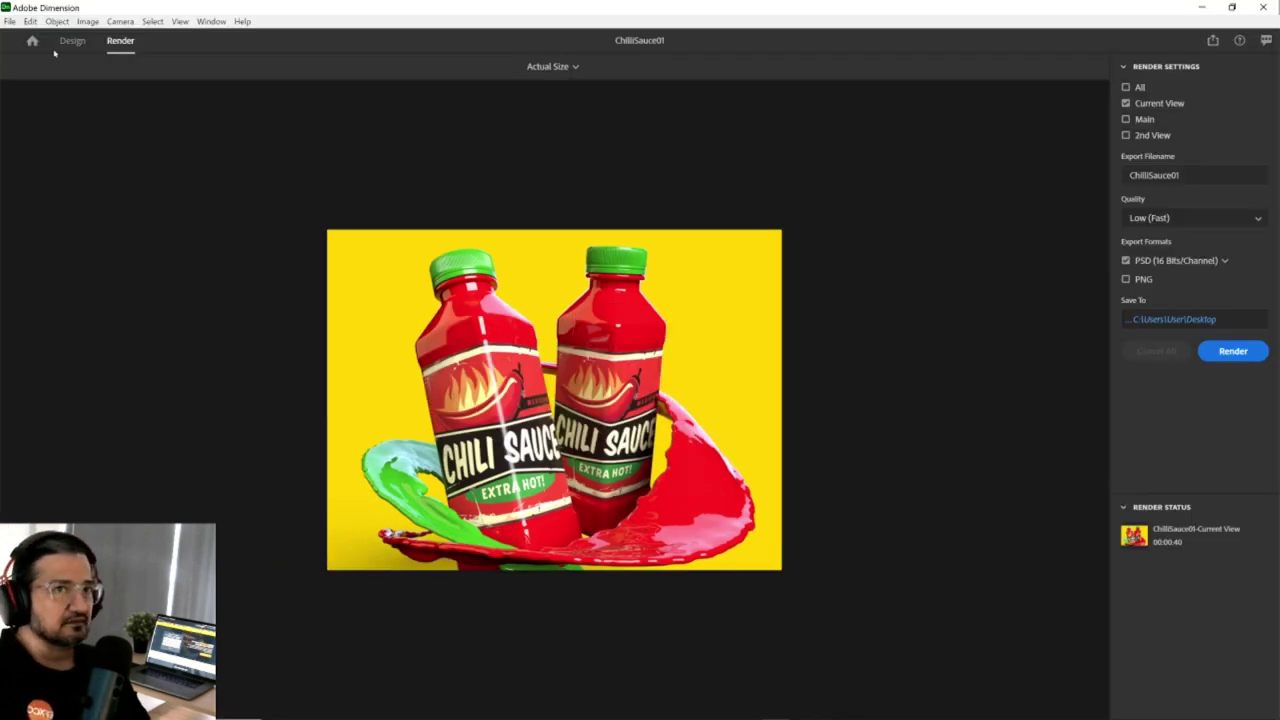
left_click(72, 41)
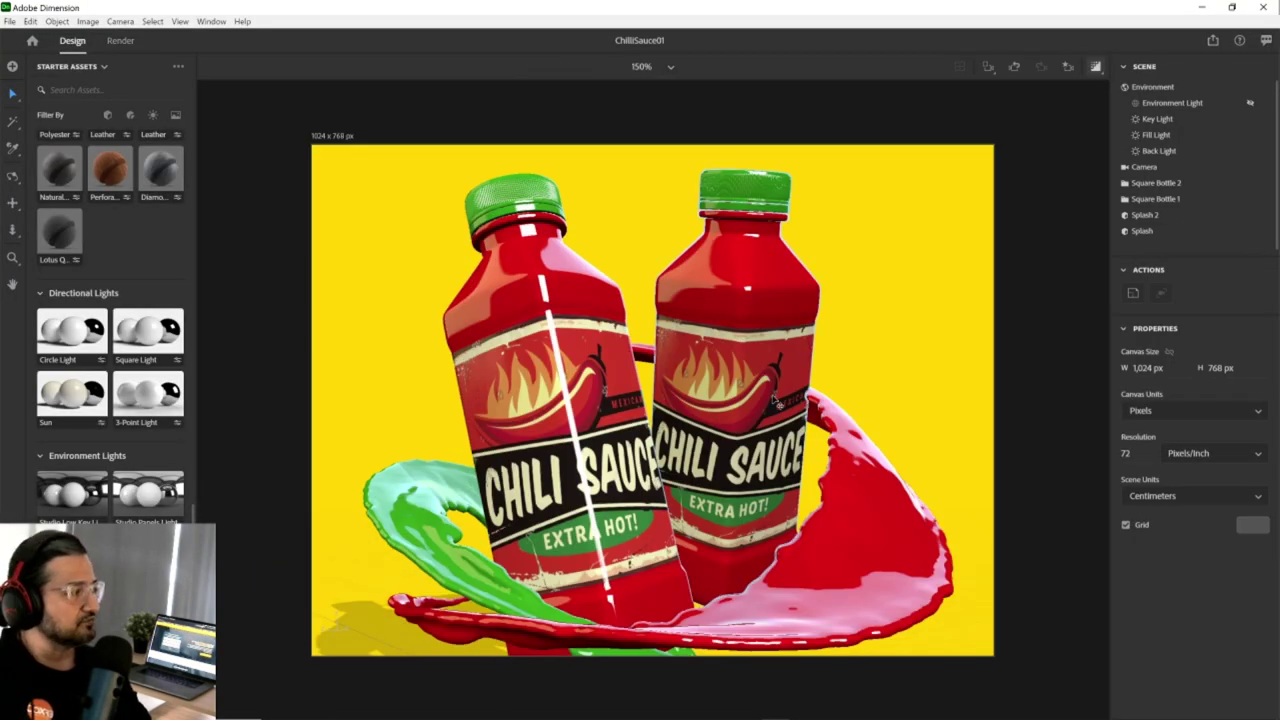
left_click(1145, 167)
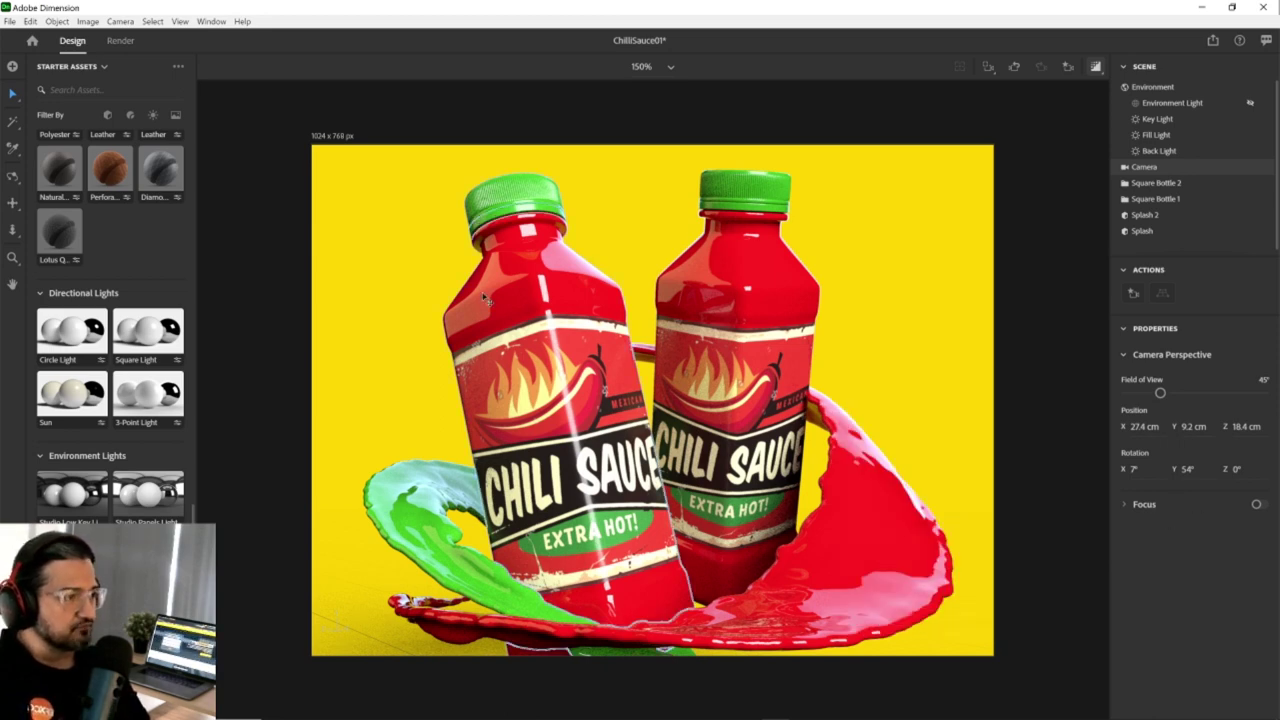
left_click(1258, 505)
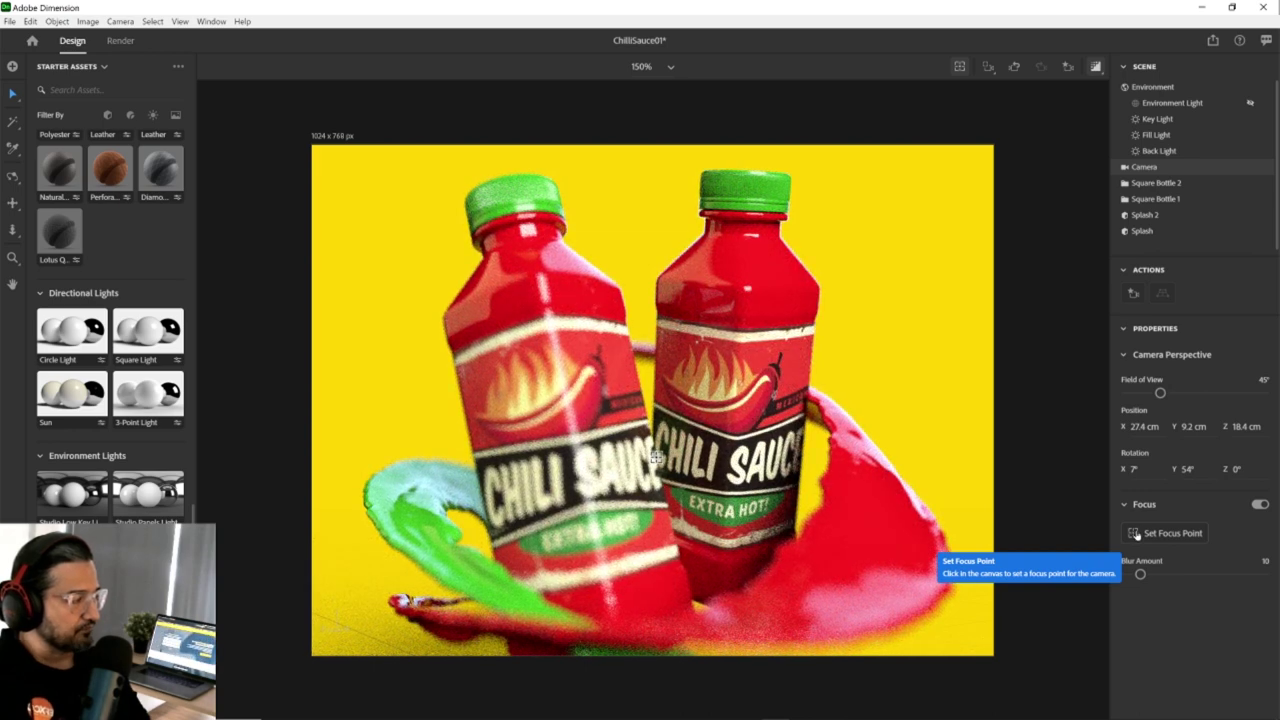
Set the camera's focus point on the front bottle's shoulder above the label and set the blur amount to 3.4.
left_click(1136, 533)
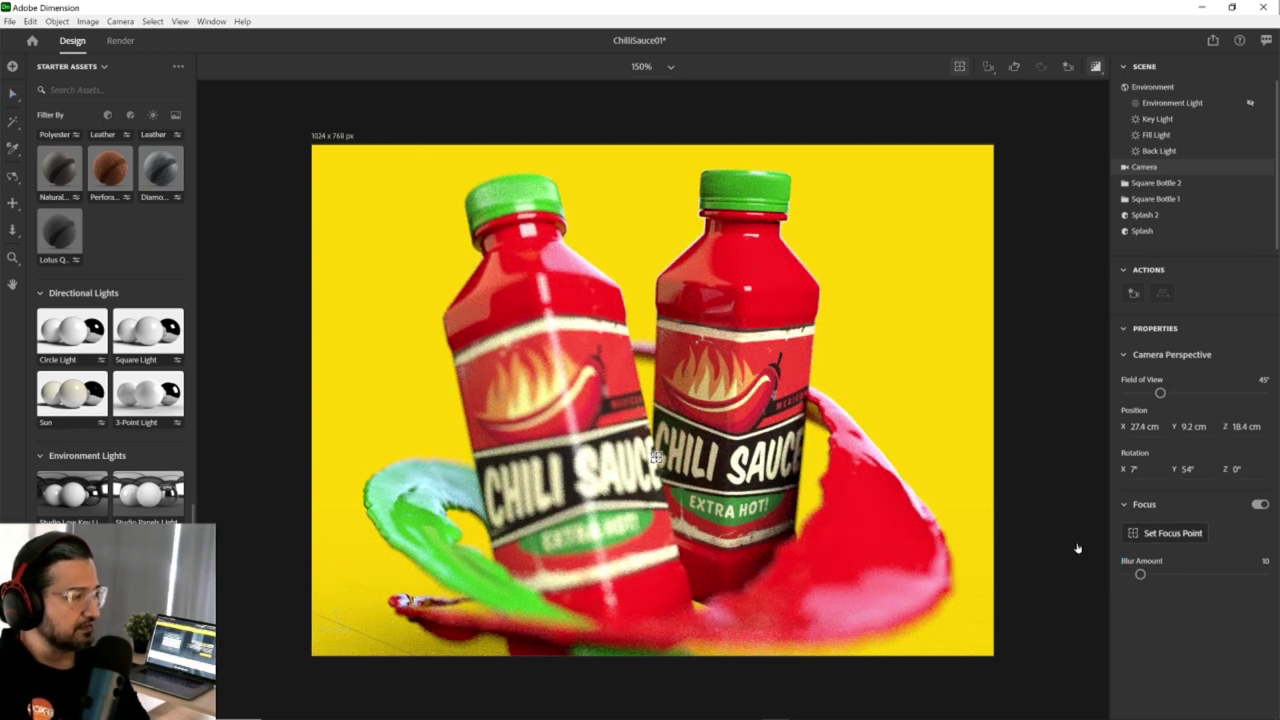
left_click(597, 307)
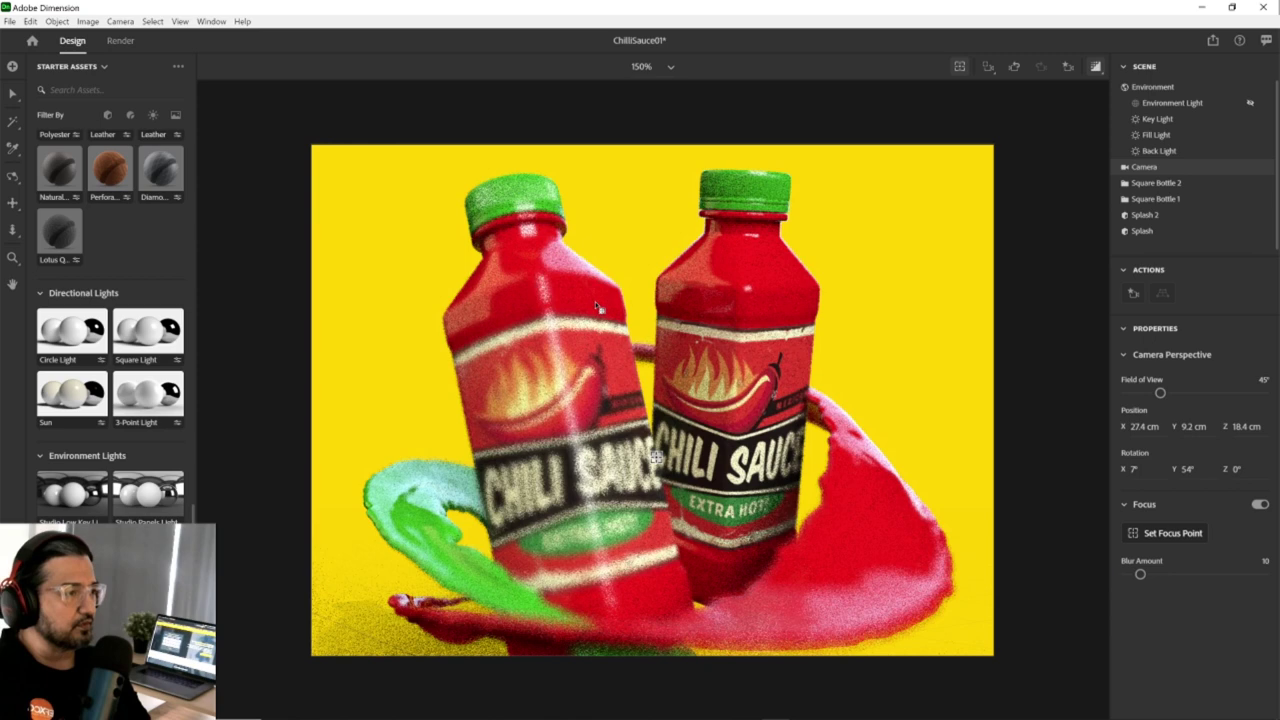
left_click(545, 293)
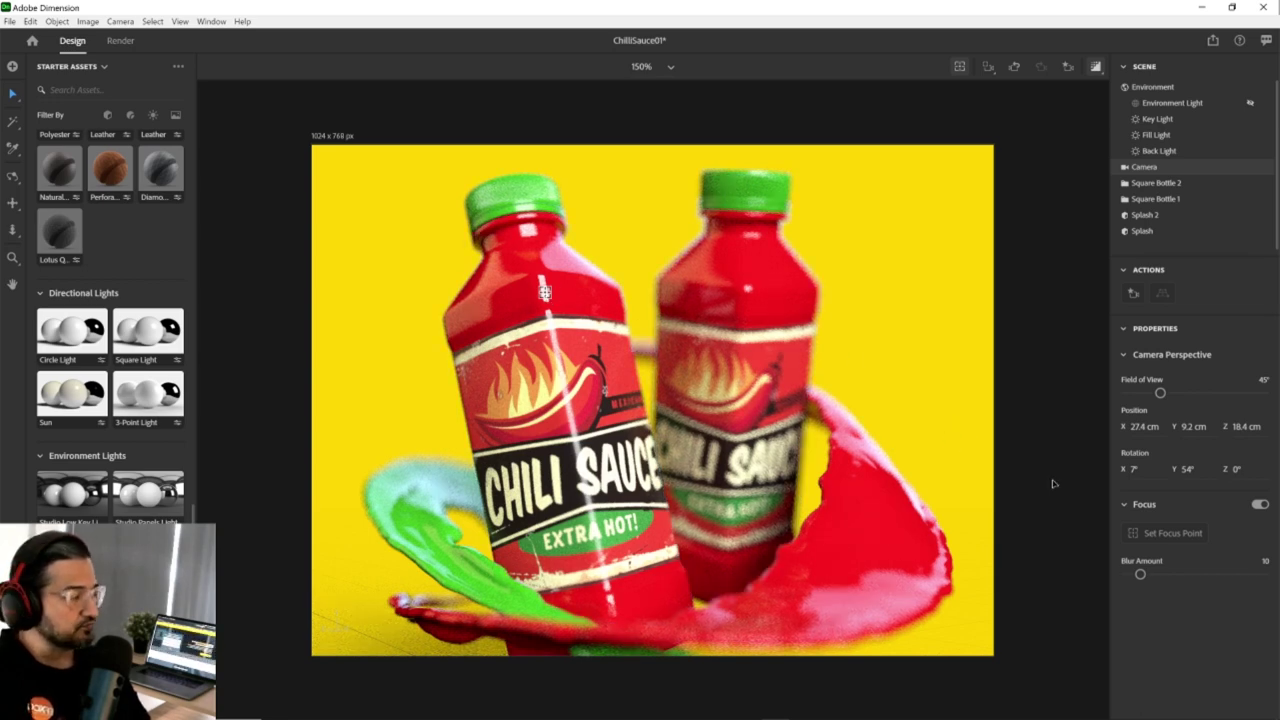
left_click_drag(1140, 575, 1133, 575)
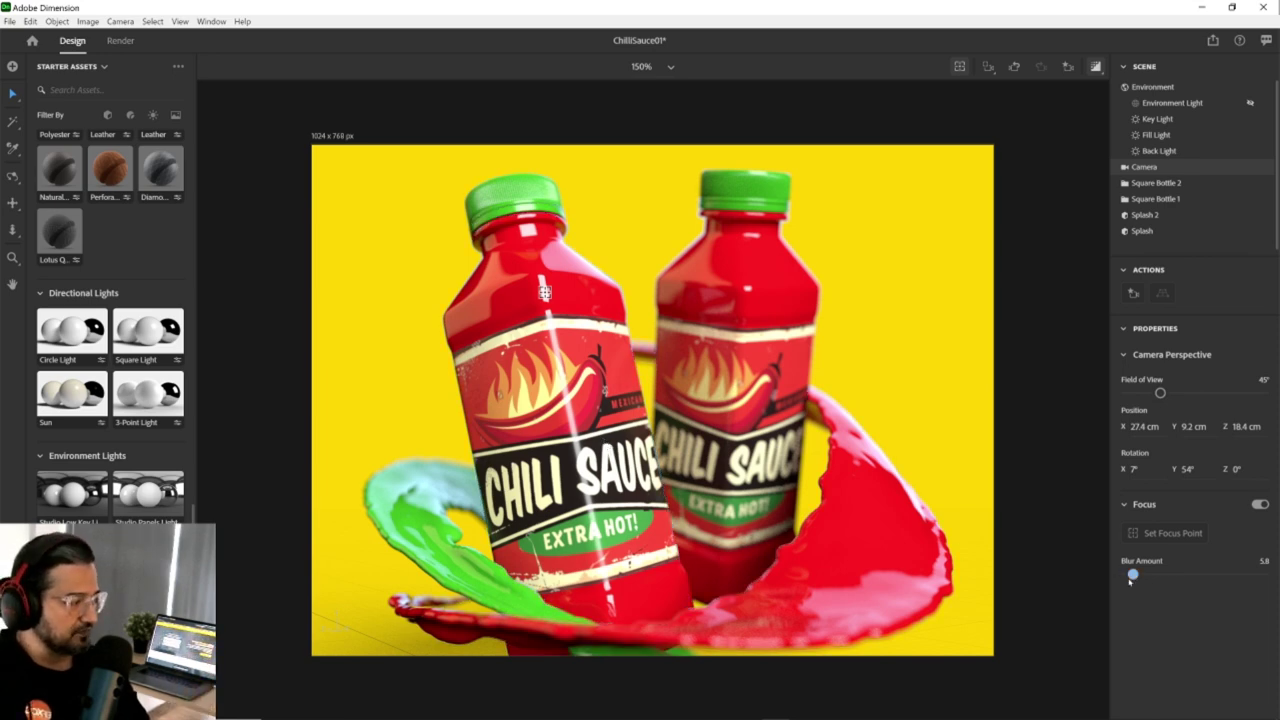
left_click_drag(1133, 574, 1130, 576)
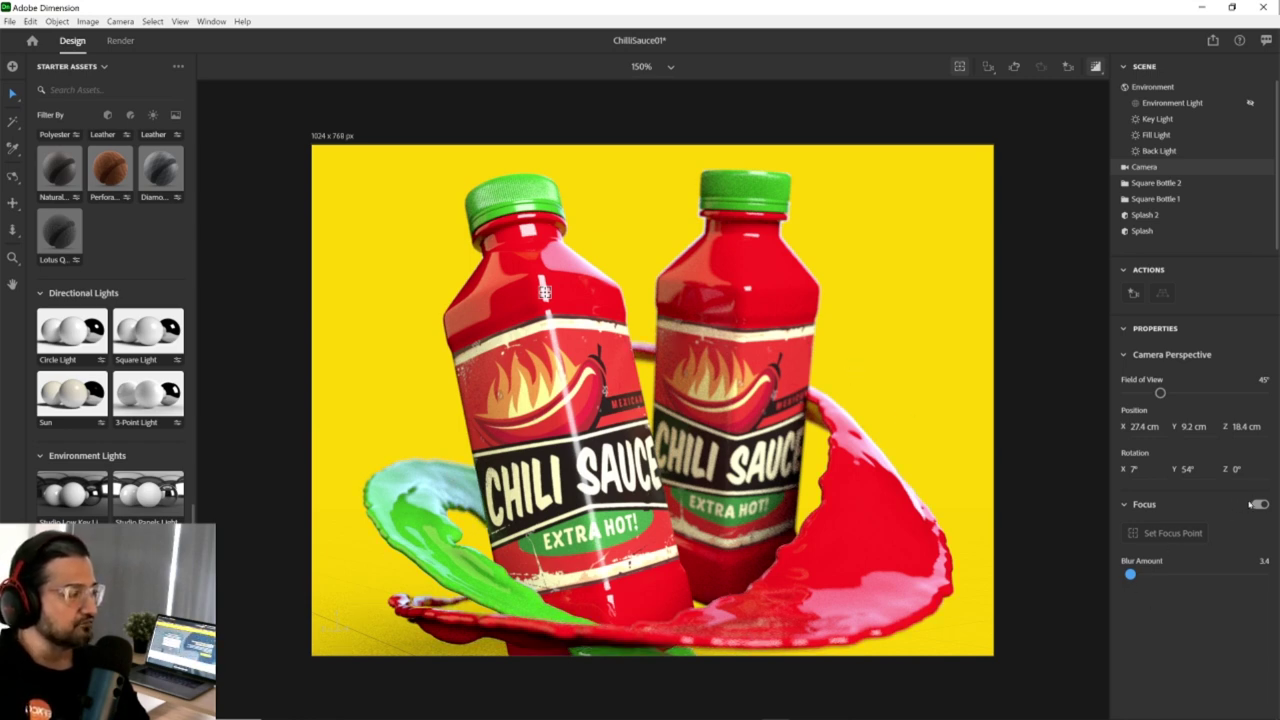
Switch to Photoshop and toggle the Rendered Image and Background Color layers off and on to inspect what each contains.
key("alt+Tab")
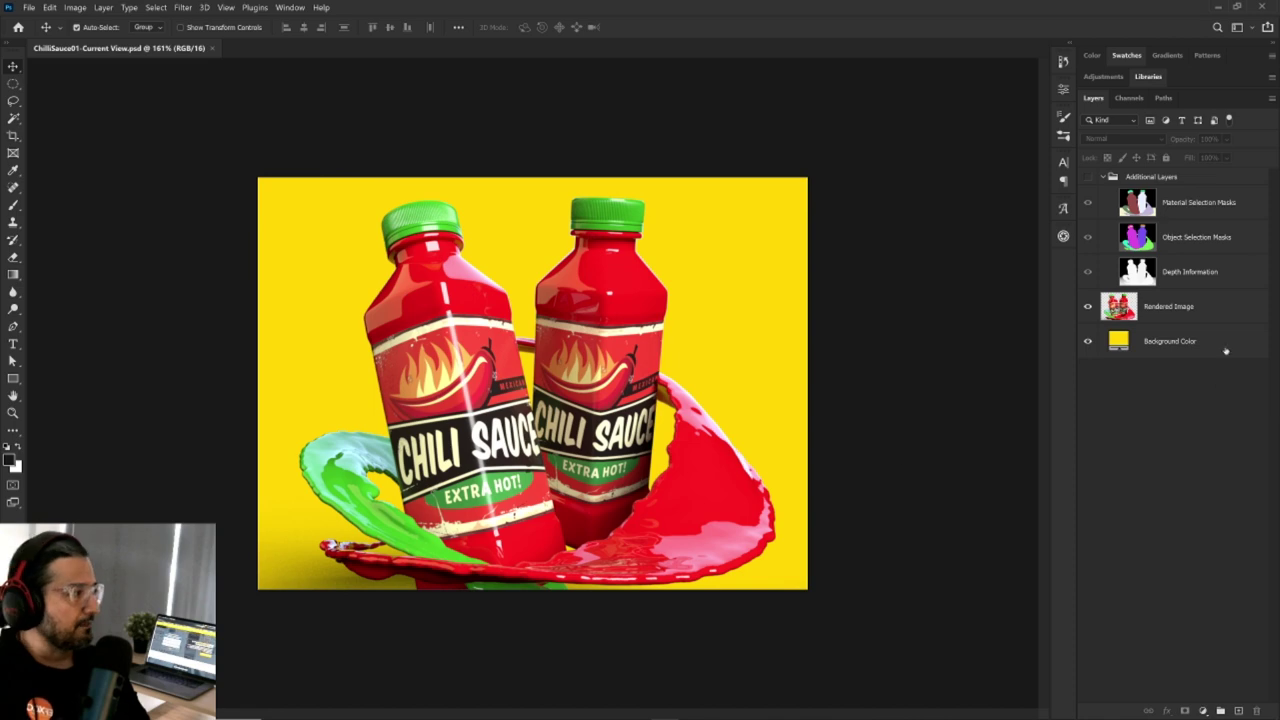
left_click(1088, 308)
left_click(1088, 308)
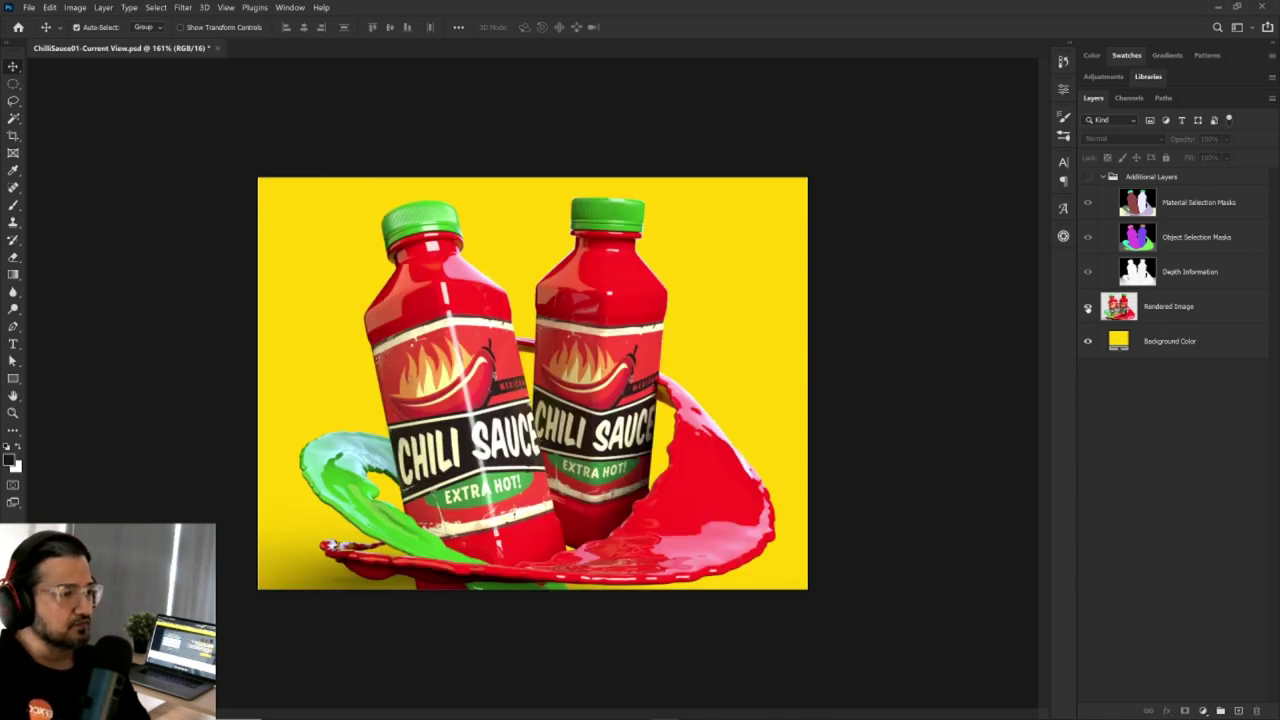
left_click(1088, 341)
left_click(1088, 341)
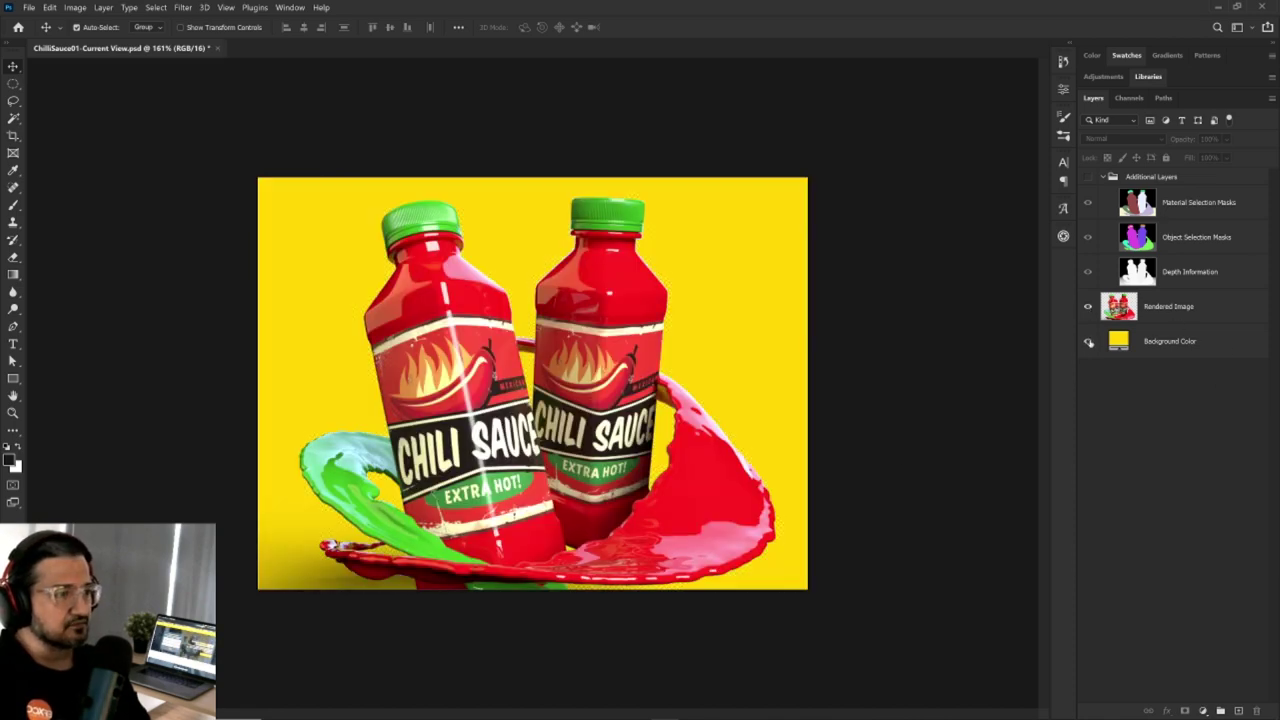
left_click(1088, 341)
left_click(1088, 341)
left_click(1088, 341)
left_click(1088, 341)
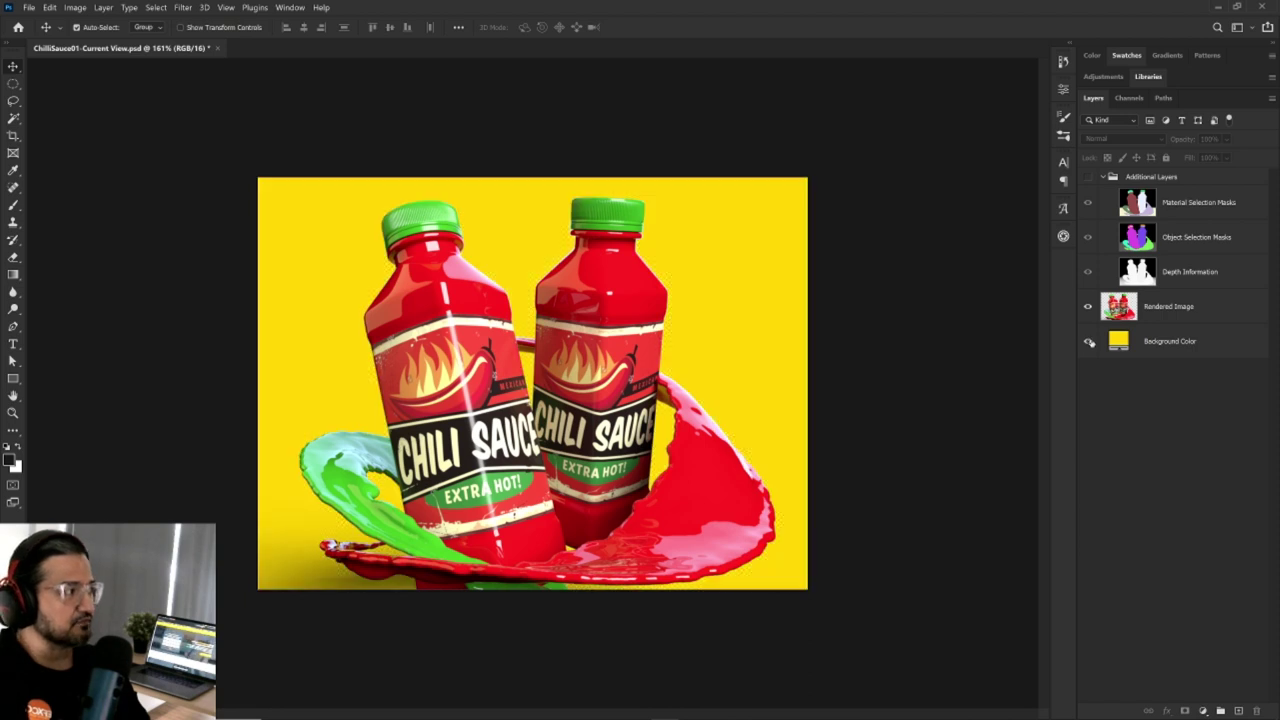
Add an empty layer directly above the Background Color layer and open the Gradient tool's gradient for editing.
left_click(1221, 344)
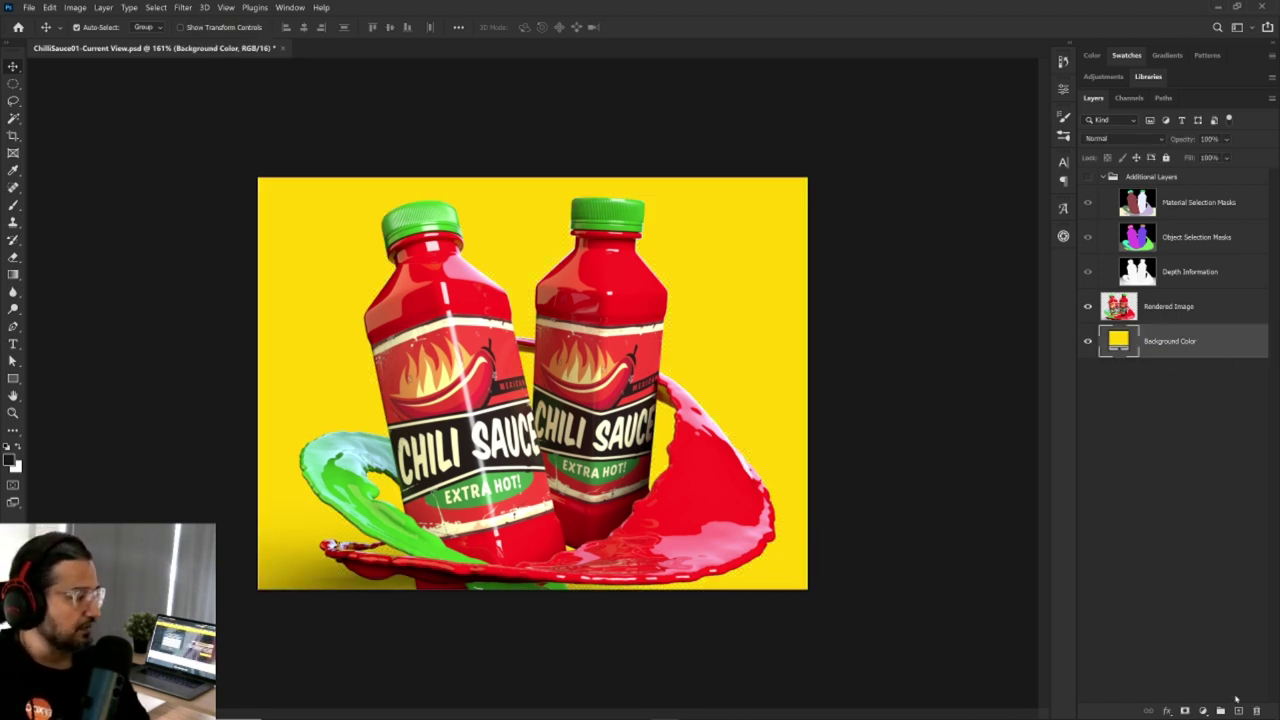
left_click(1238, 711)
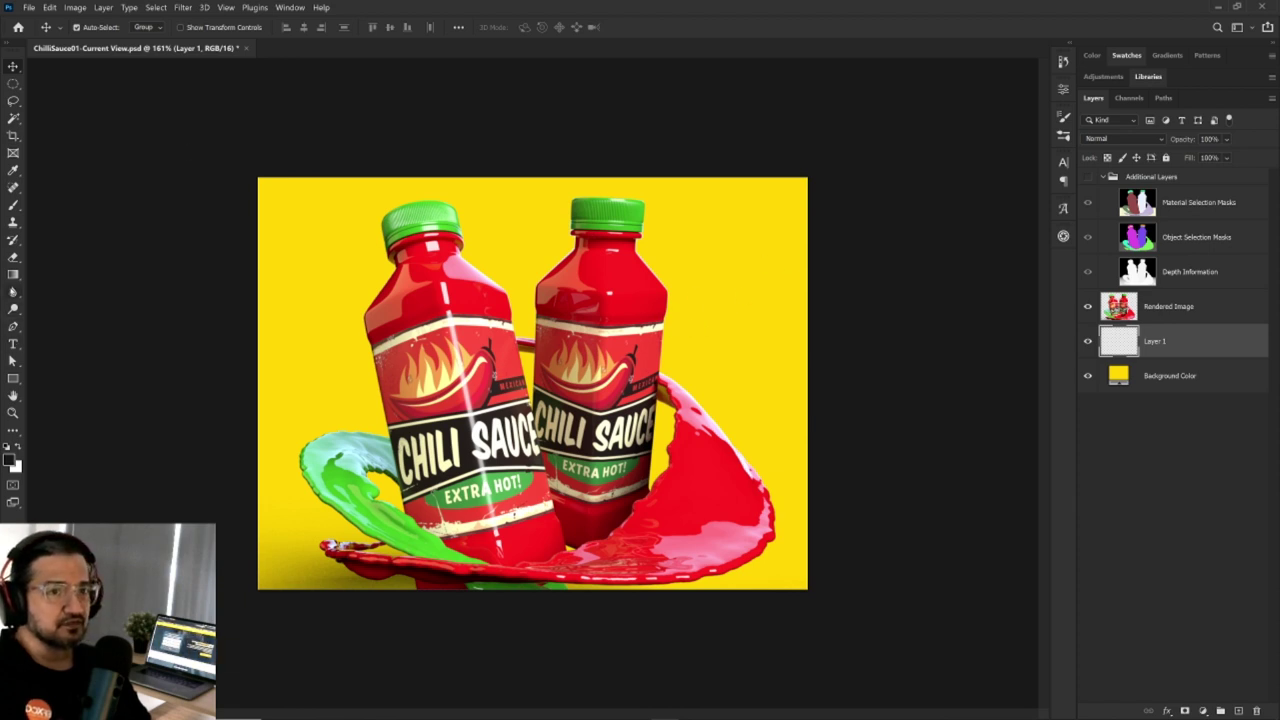
left_click(13, 274)
left_click(100, 27)
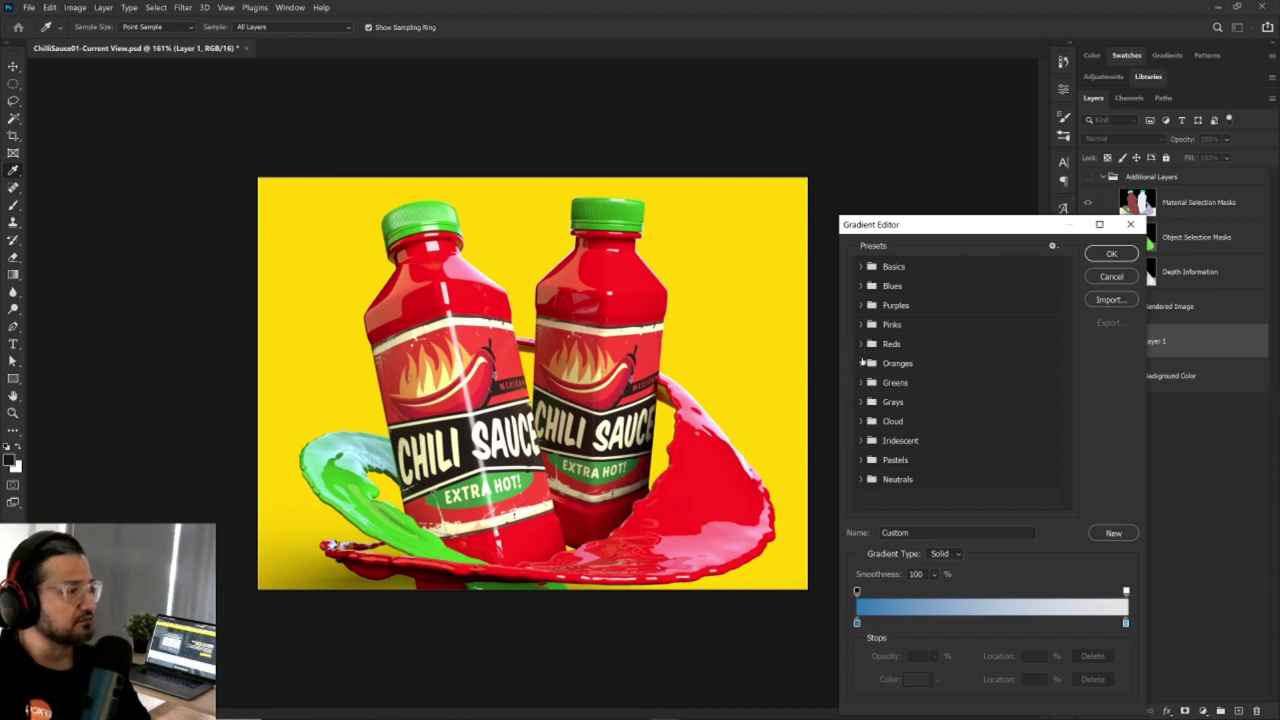
left_click(861, 364)
left_click(861, 364)
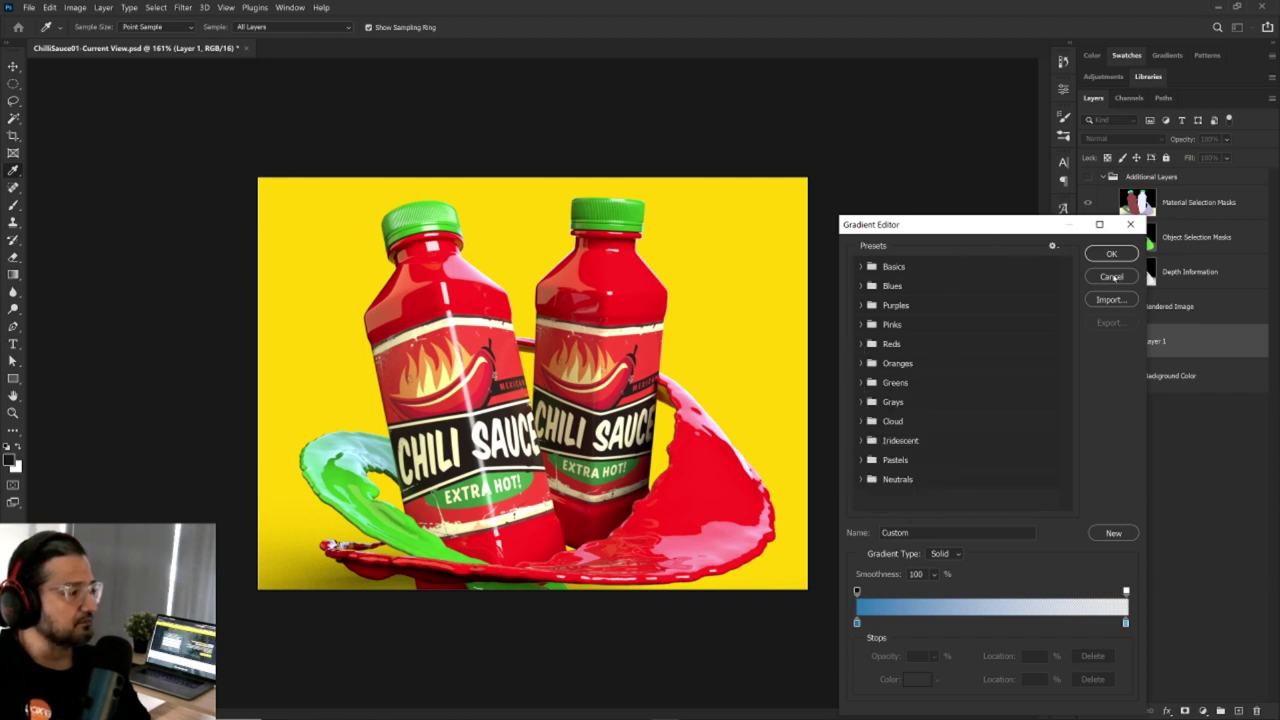
Set the custom gradient's starting color stop at location 0 to a bright golden yellow.
left_click(857, 623)
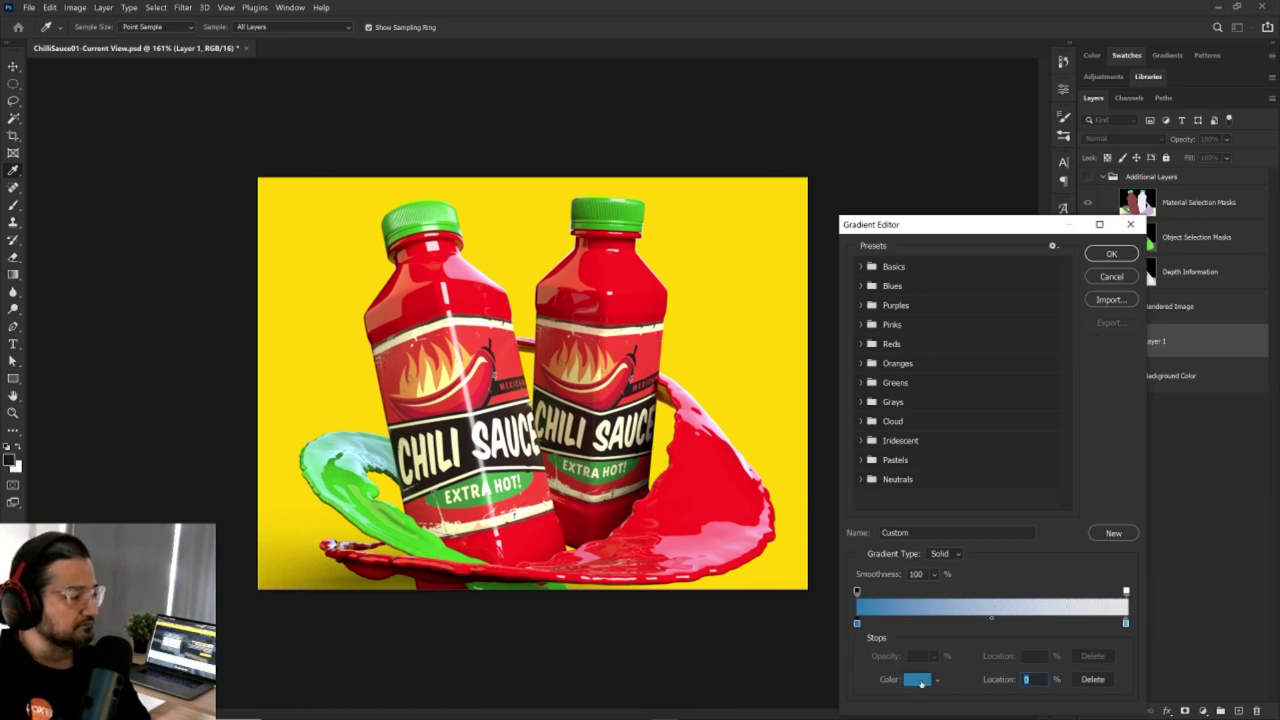
left_click(917, 680)
left_click_drag(728, 460, 724, 470)
left_click_drag(700, 335, 713, 322)
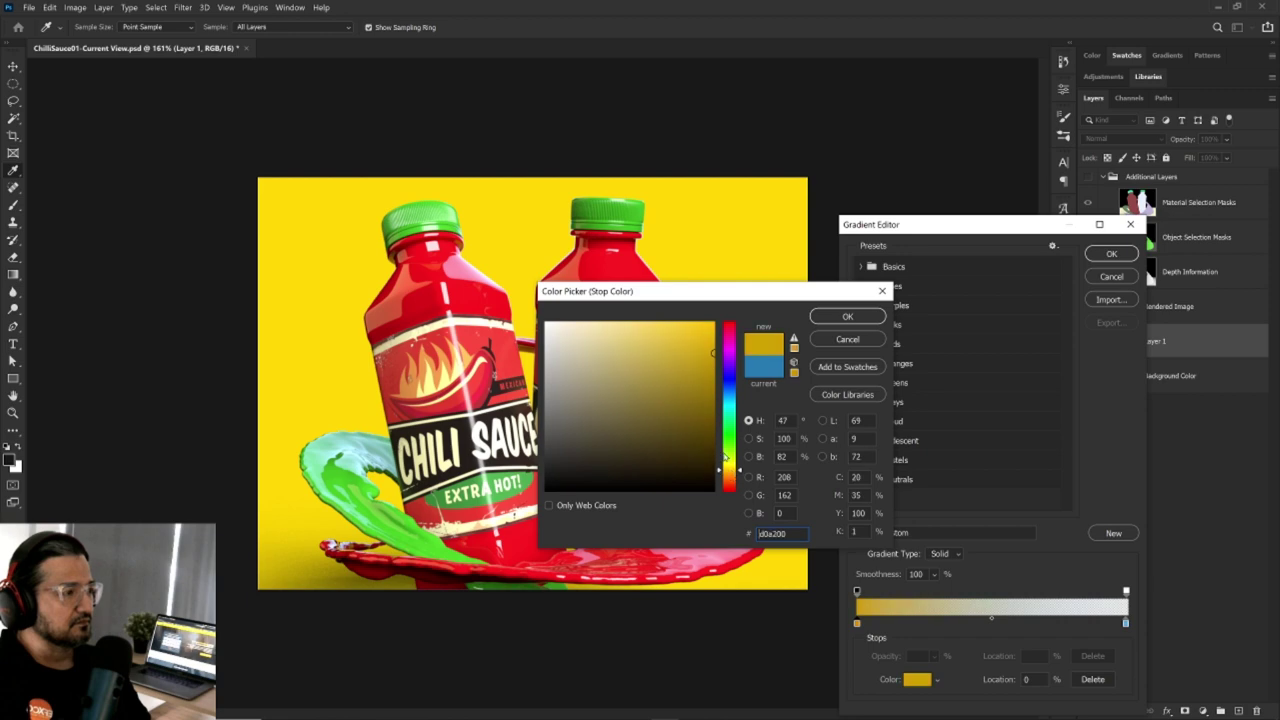
type("ffcc00")
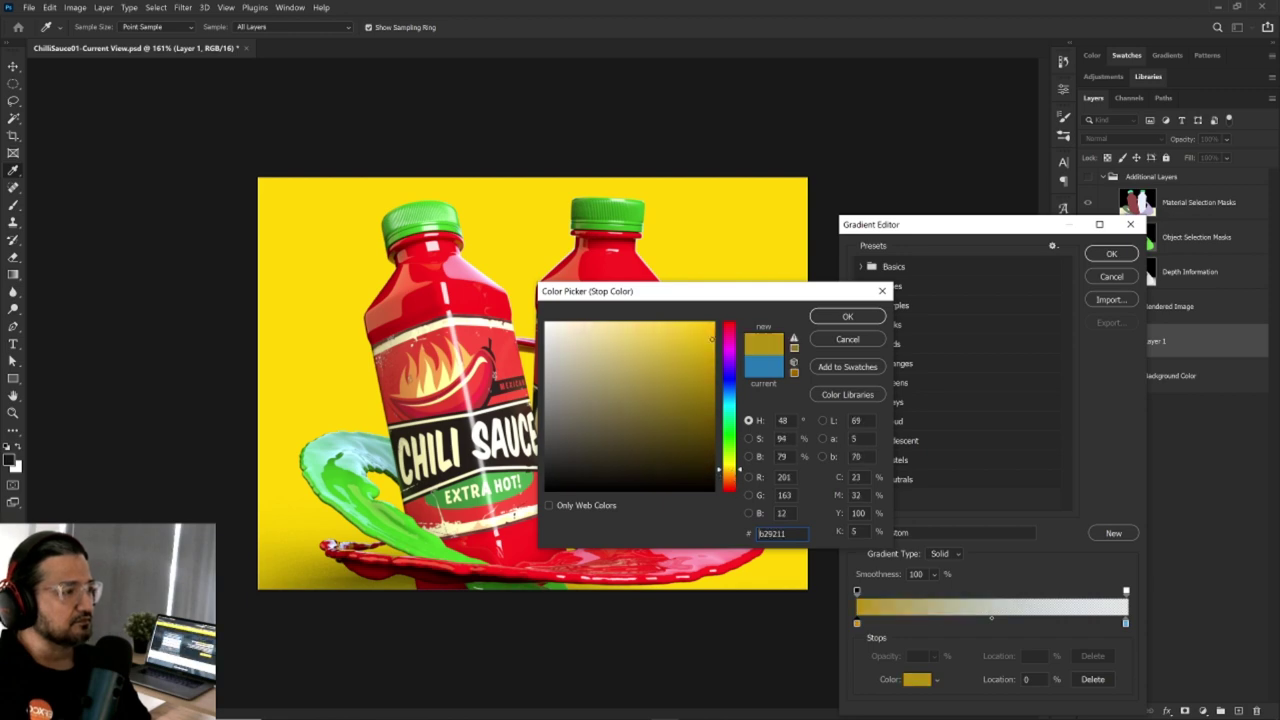
left_click(840, 316)
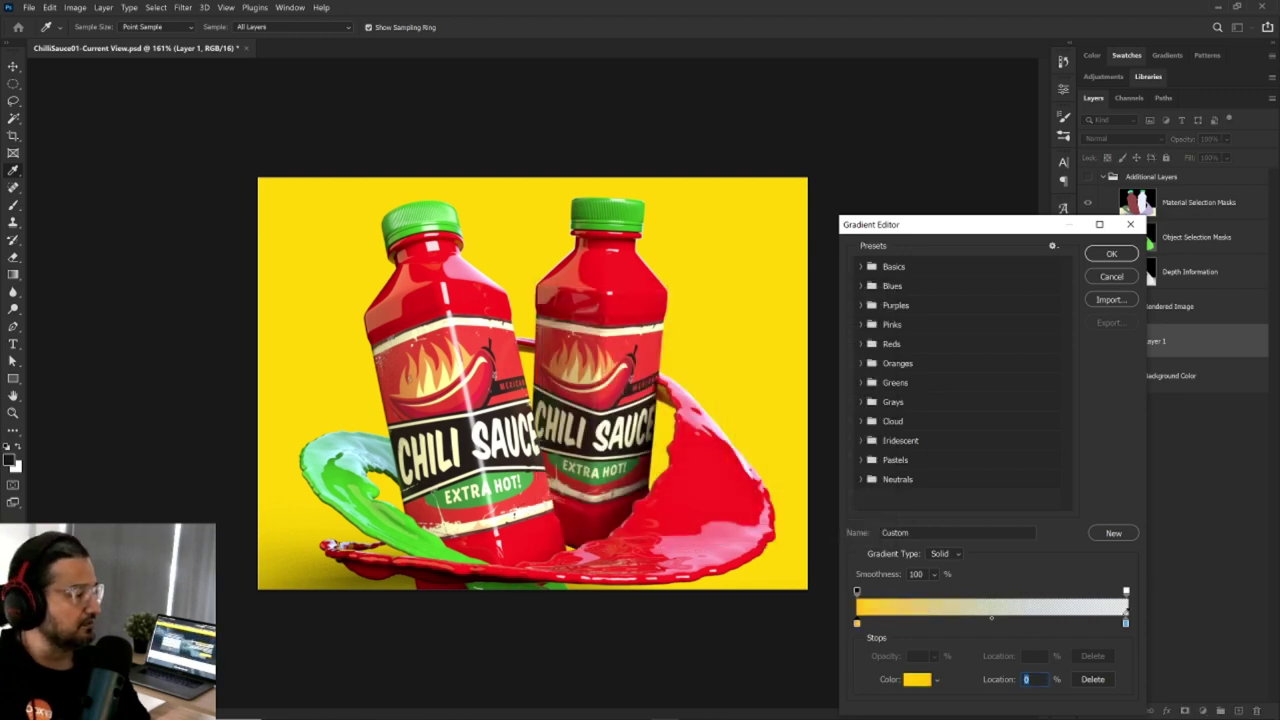
left_click(1127, 622)
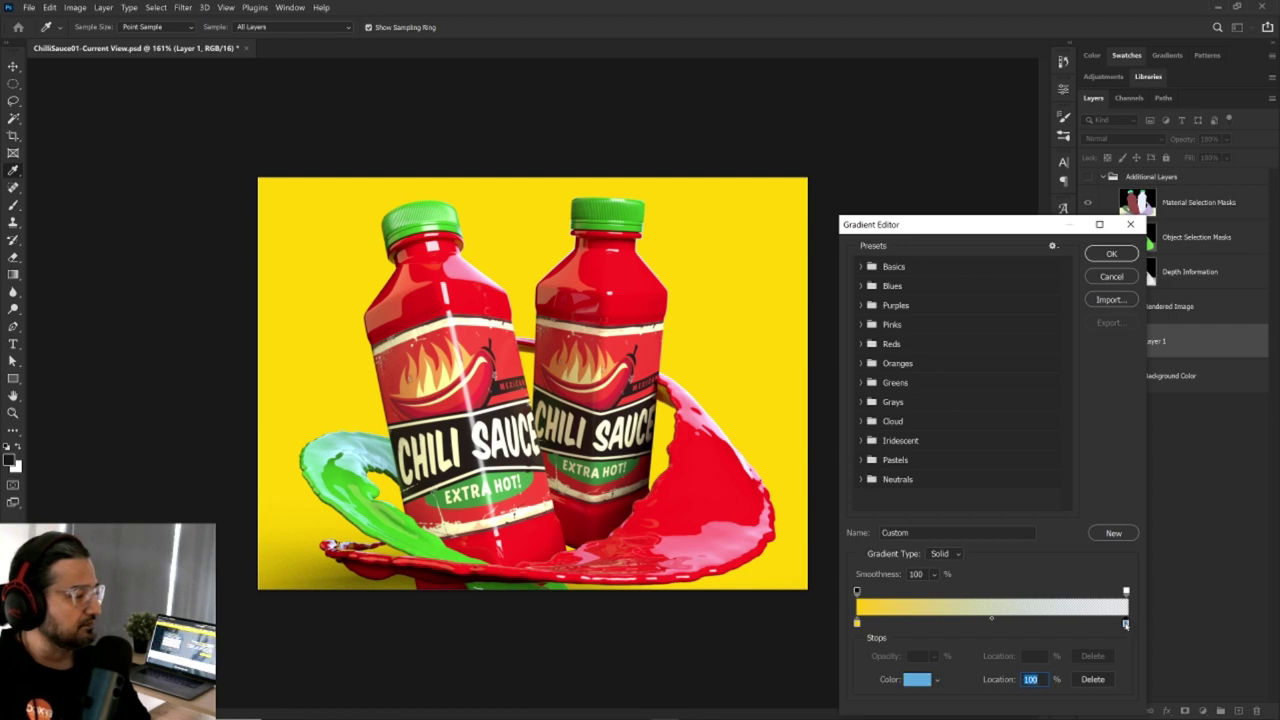
double_click(1126, 623)
left_click(736, 468)
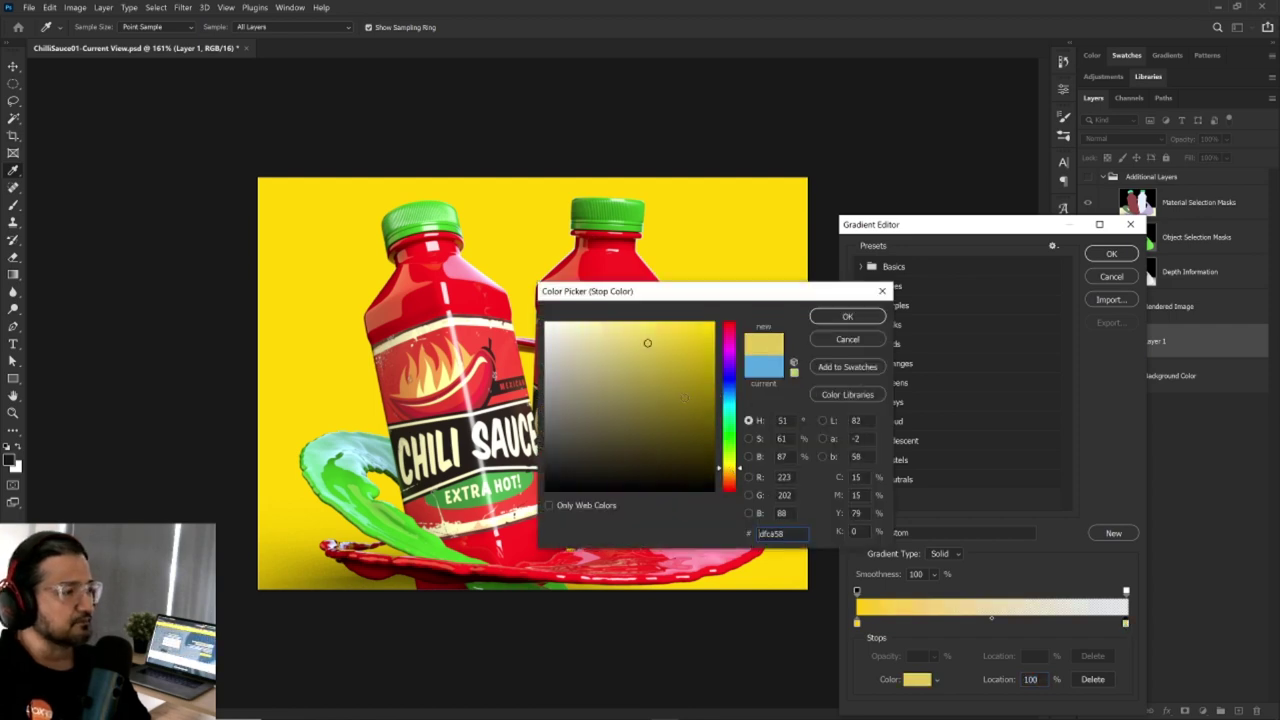
left_click(710, 341)
left_click(862, 340)
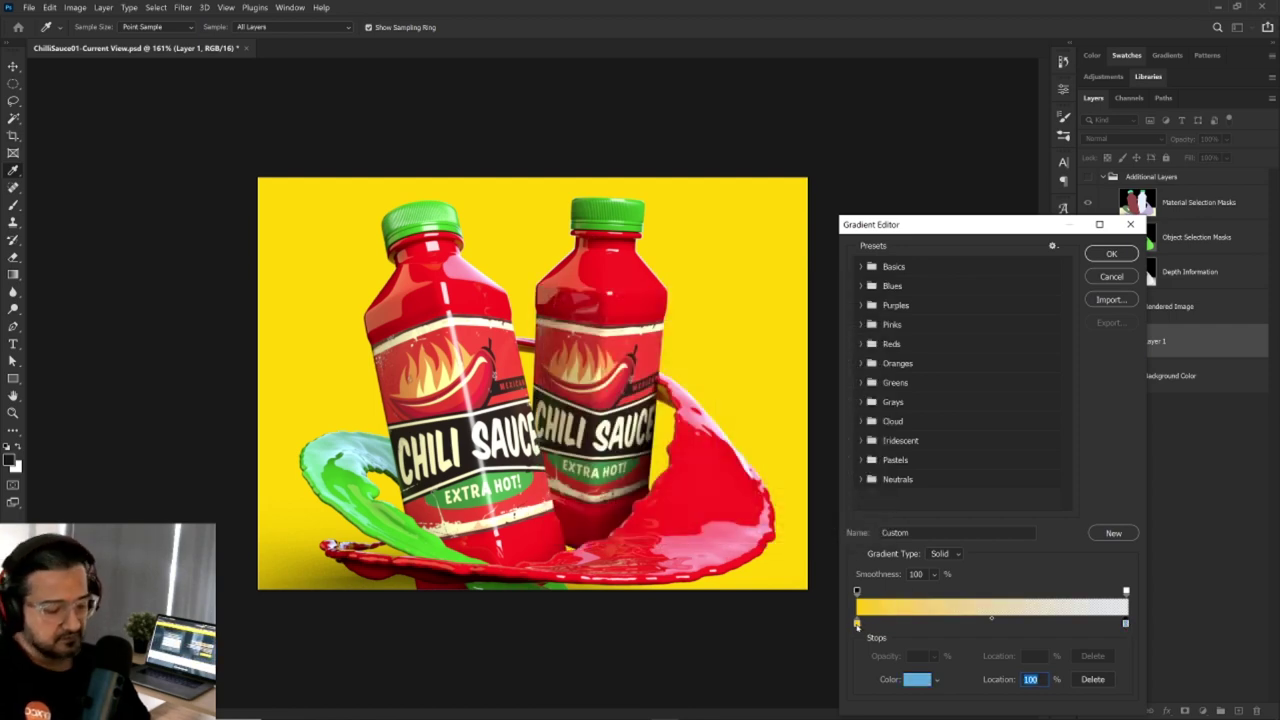
Replace the gradient's blue ending color stop with a copy of the golden yellow starting stop at location 100.
left_click(1030, 623)
left_click_drag(1030, 623, 1124, 665)
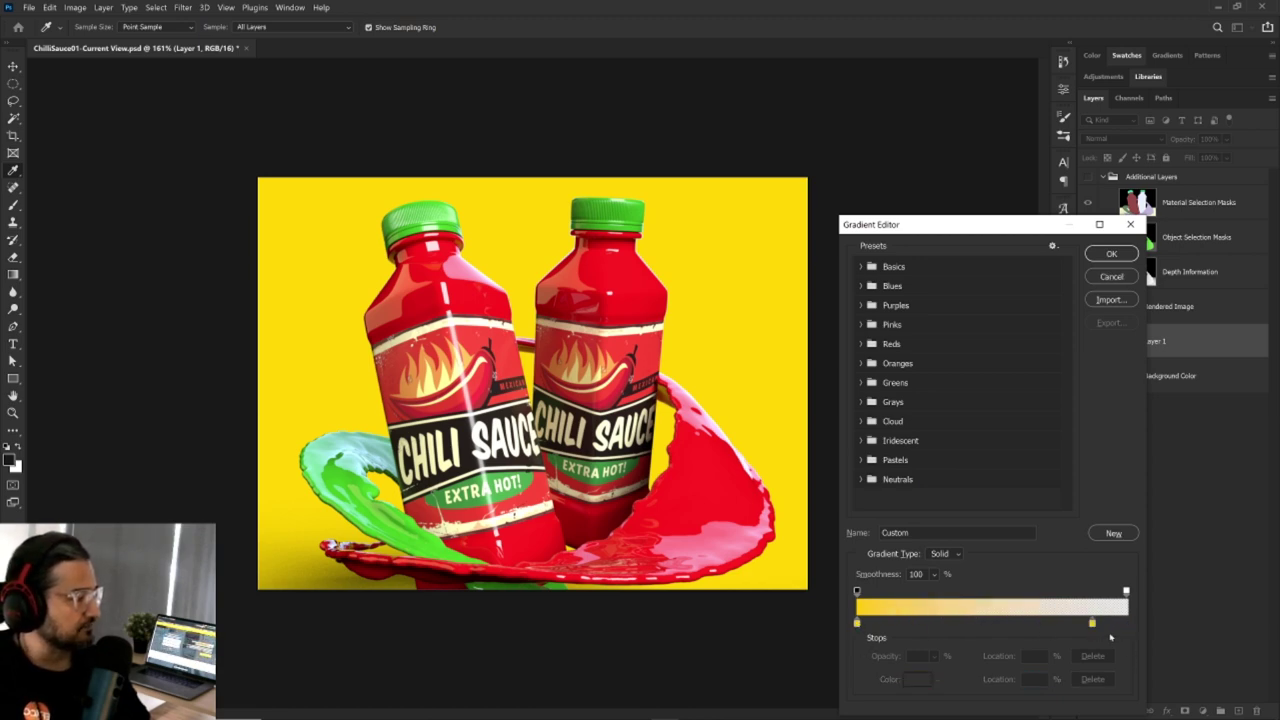
left_click_drag(1092, 624, 1126, 624)
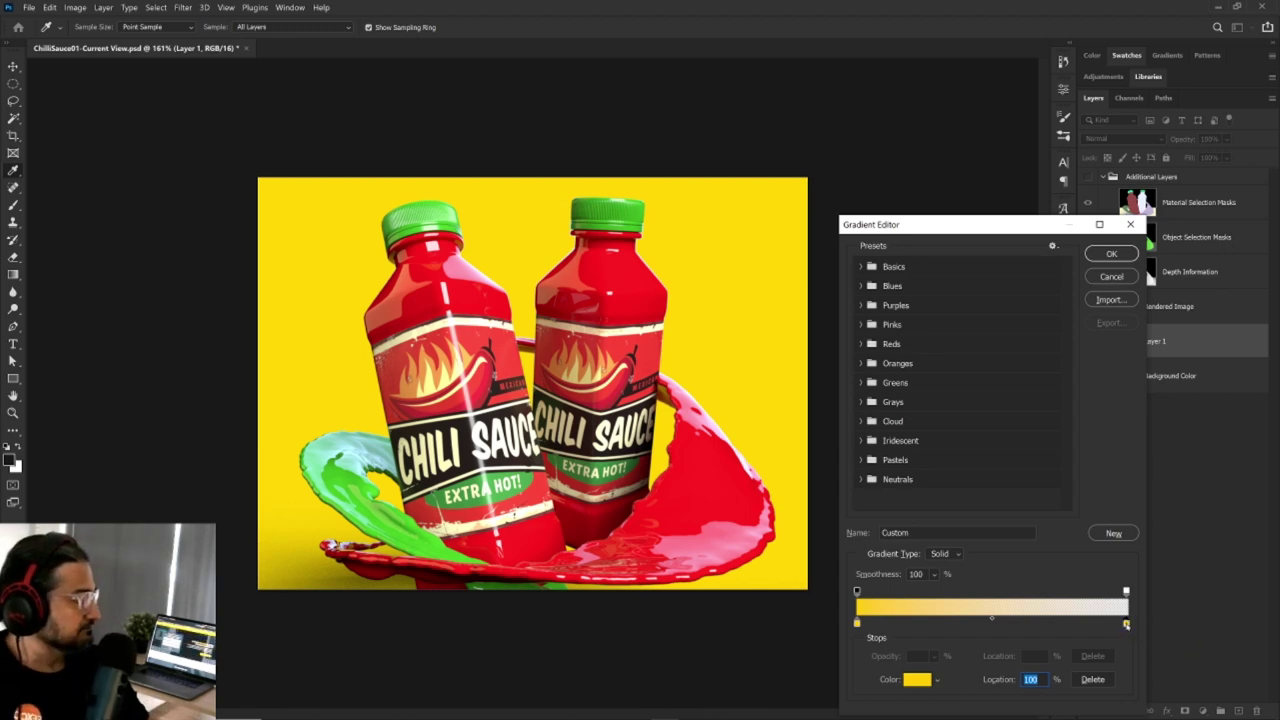
double_click(1126, 624)
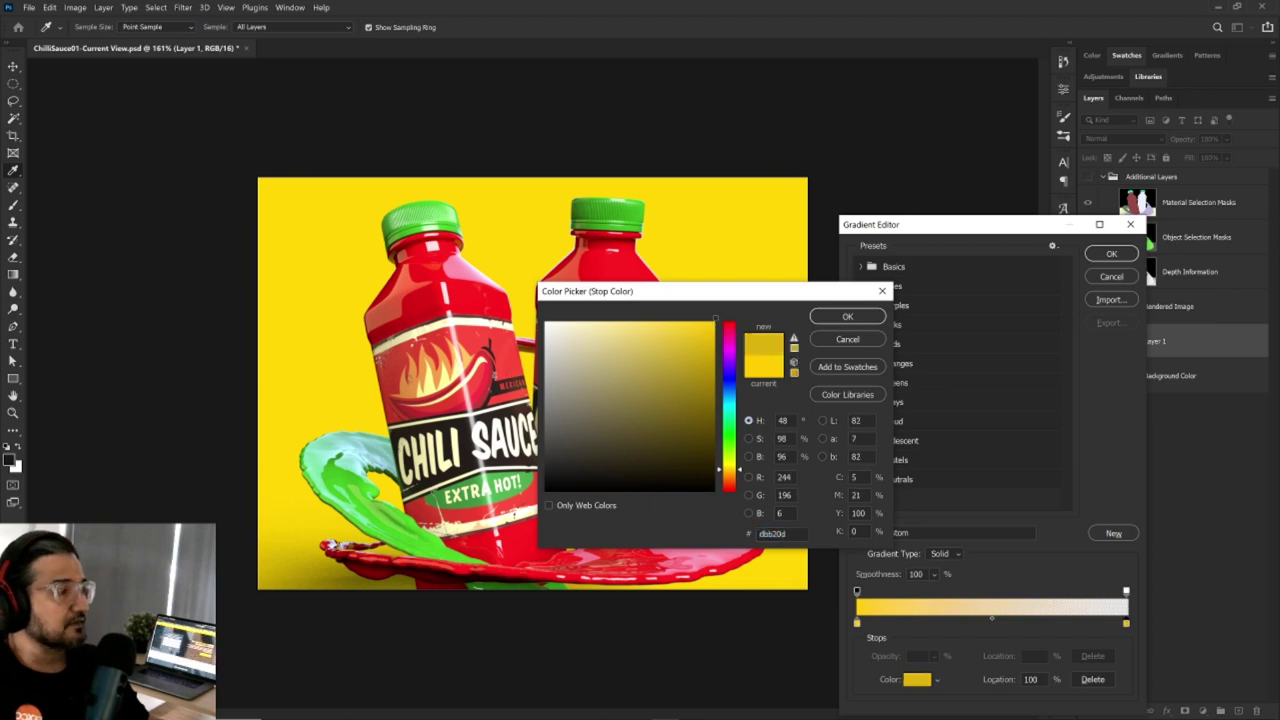
left_click(847, 316)
Move the gradient's ending opacity stop to location 96 and make it fully opaque.
left_click_drag(1126, 592, 1117, 592)
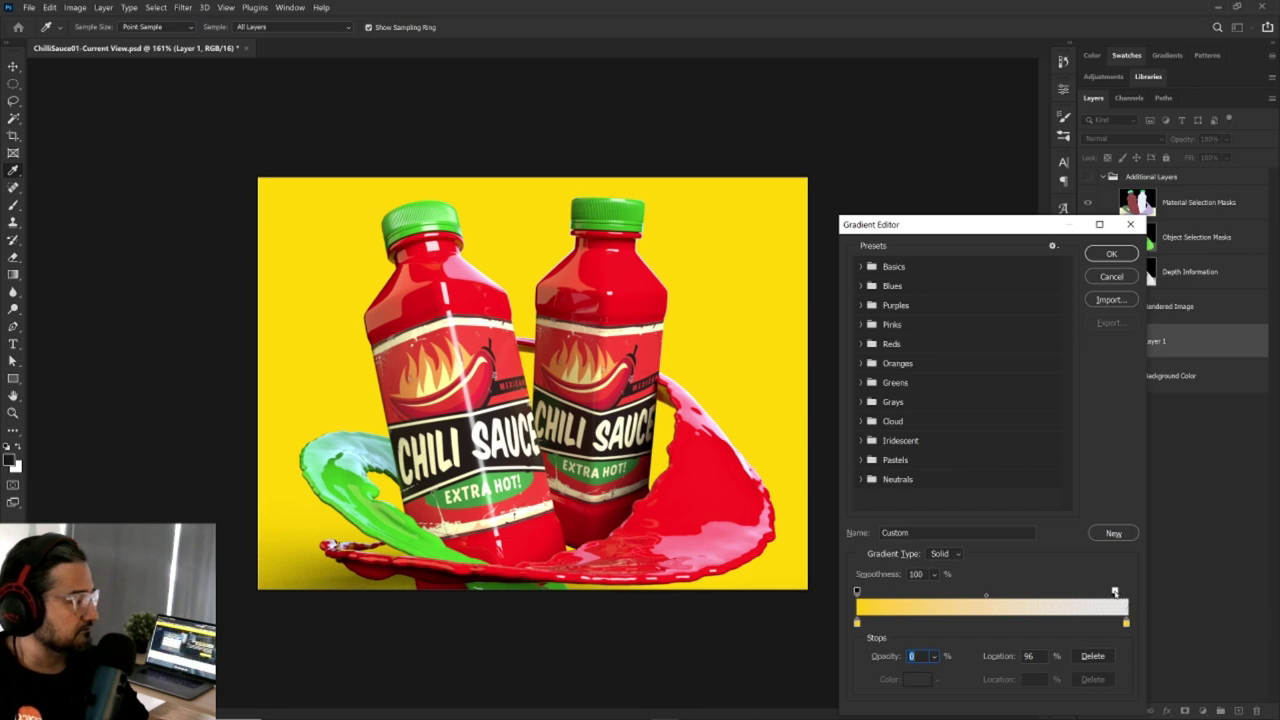
left_click(935, 657)
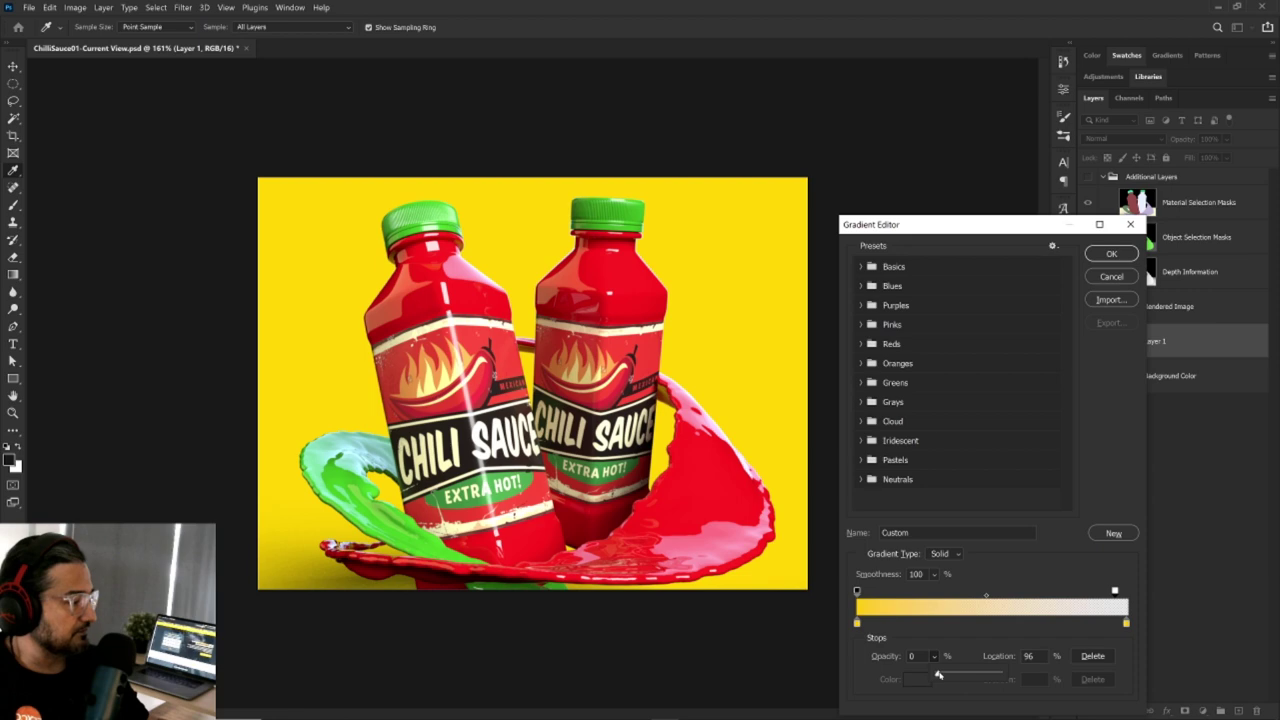
left_click_drag(938, 675, 1000, 674)
Recolor the ending color stop at location 99 to an orange-yellow slightly more orange than ffc000, and accept the custom gradient.
left_click(1126, 623)
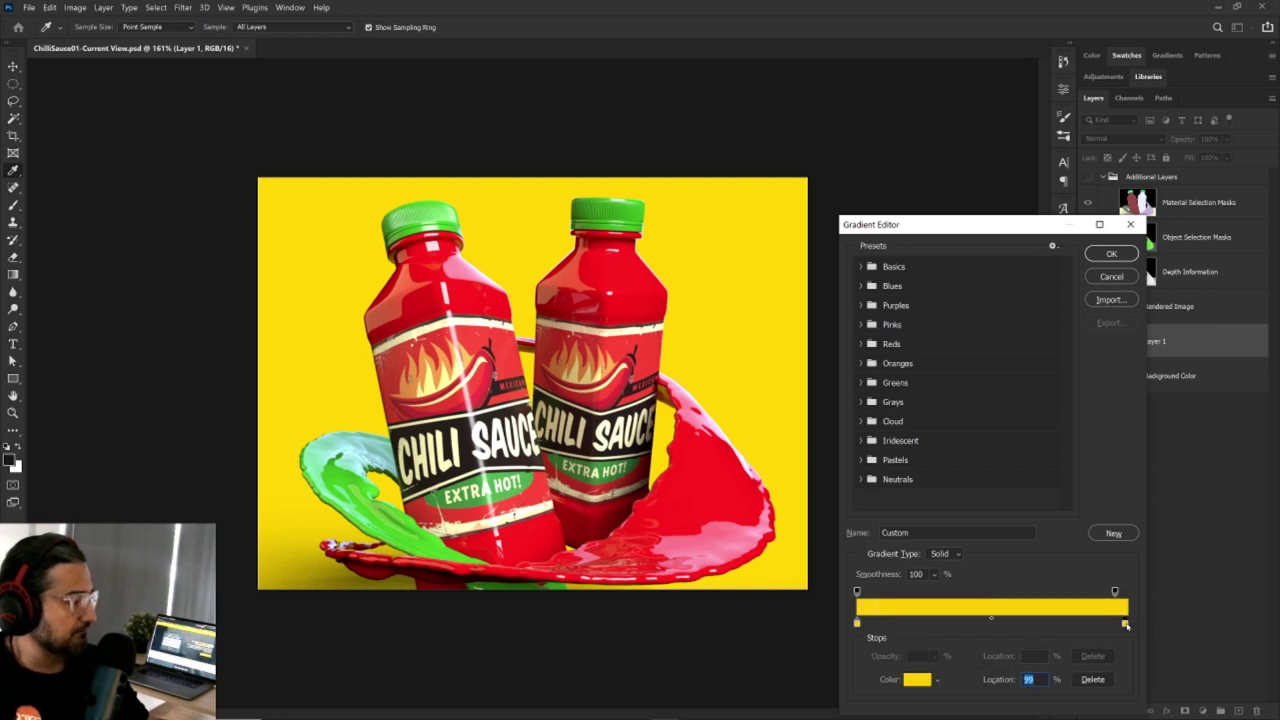
left_click(912, 680)
left_click_drag(696, 348, 689, 359)
left_click_drag(729, 466, 729, 469)
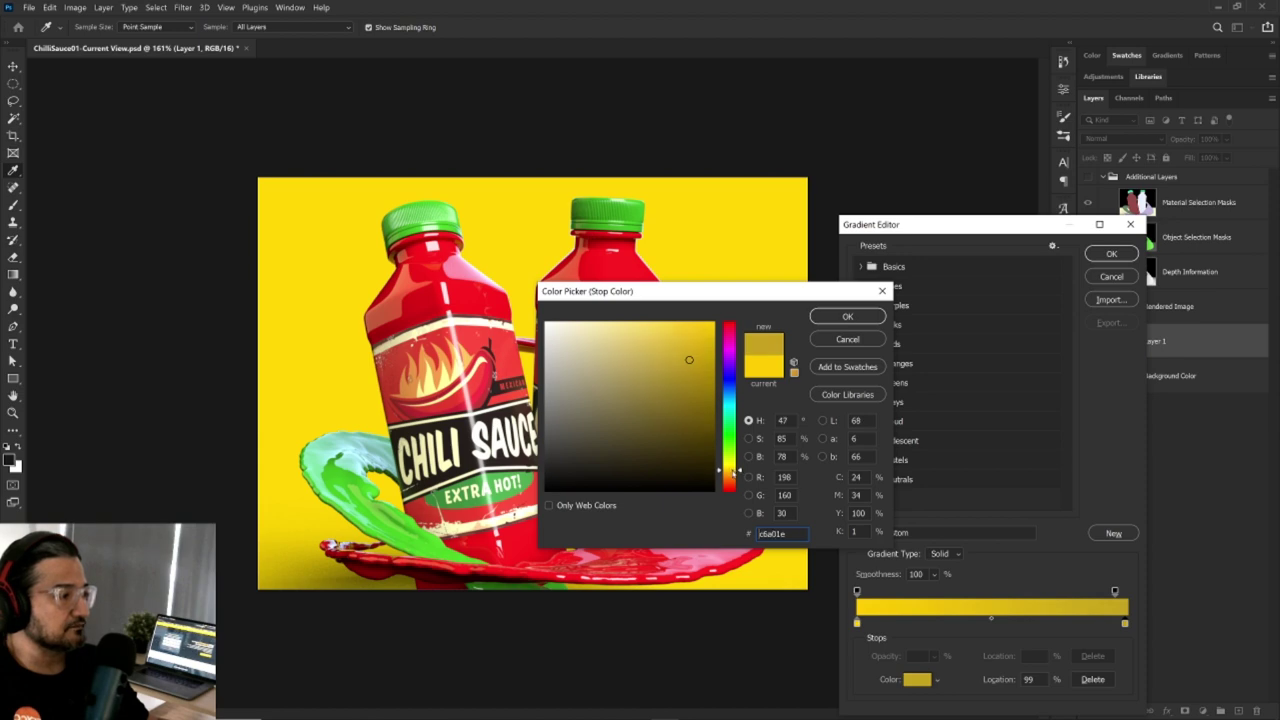
type("ffc000")
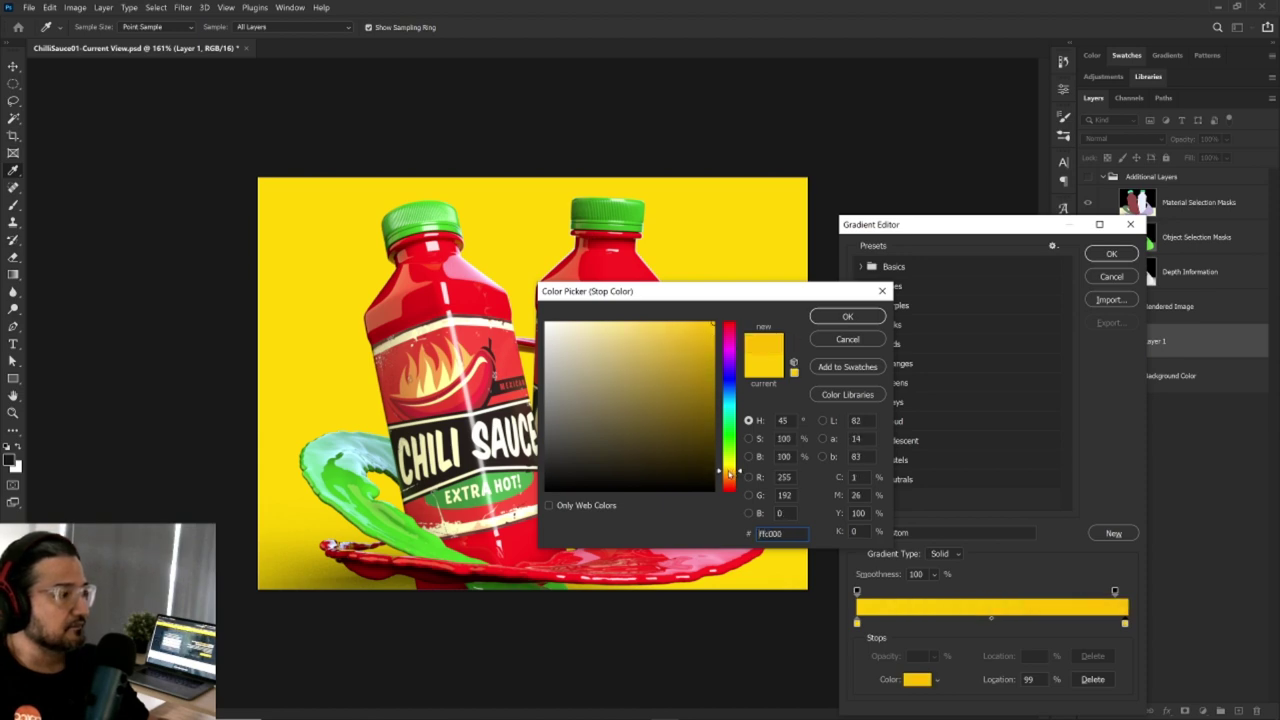
left_click_drag(728, 472, 729, 477)
left_click(864, 318)
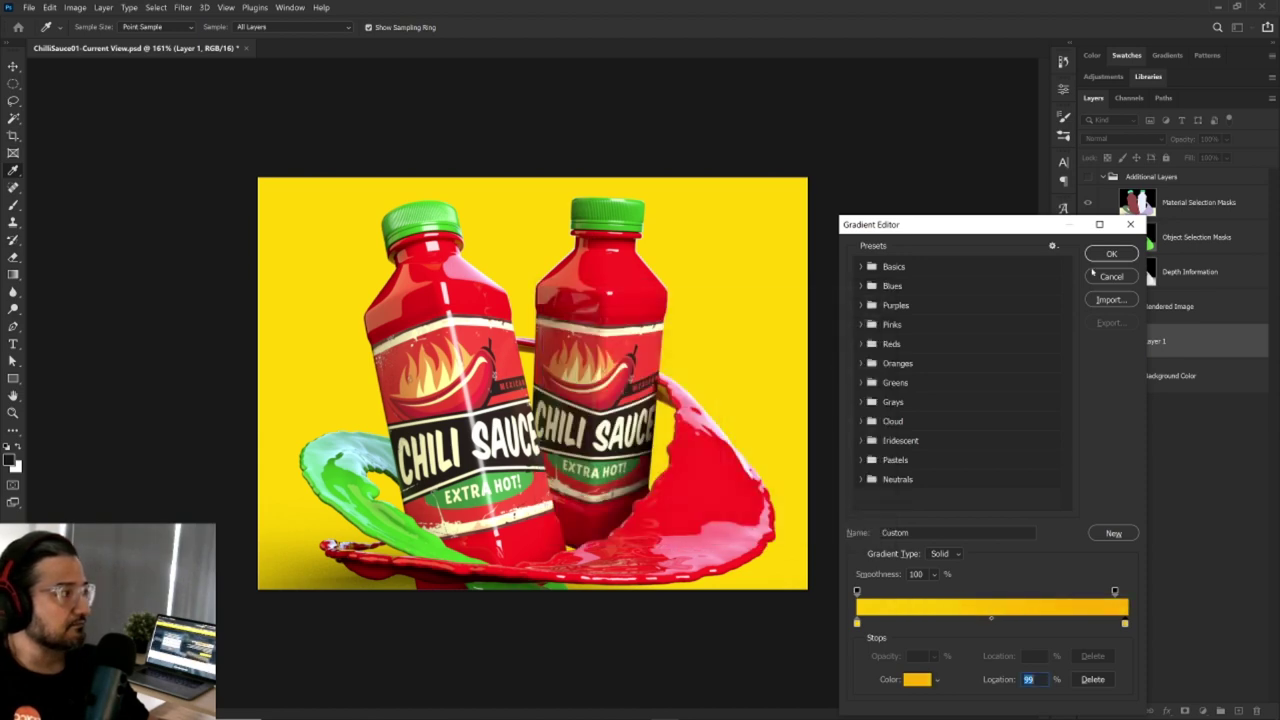
left_click(1111, 254)
Fill Layer 1 with the radial gradient, running from the rear bottle's label area to the image's upper-right corner.
left_click_drag(795, 194, 620, 336)
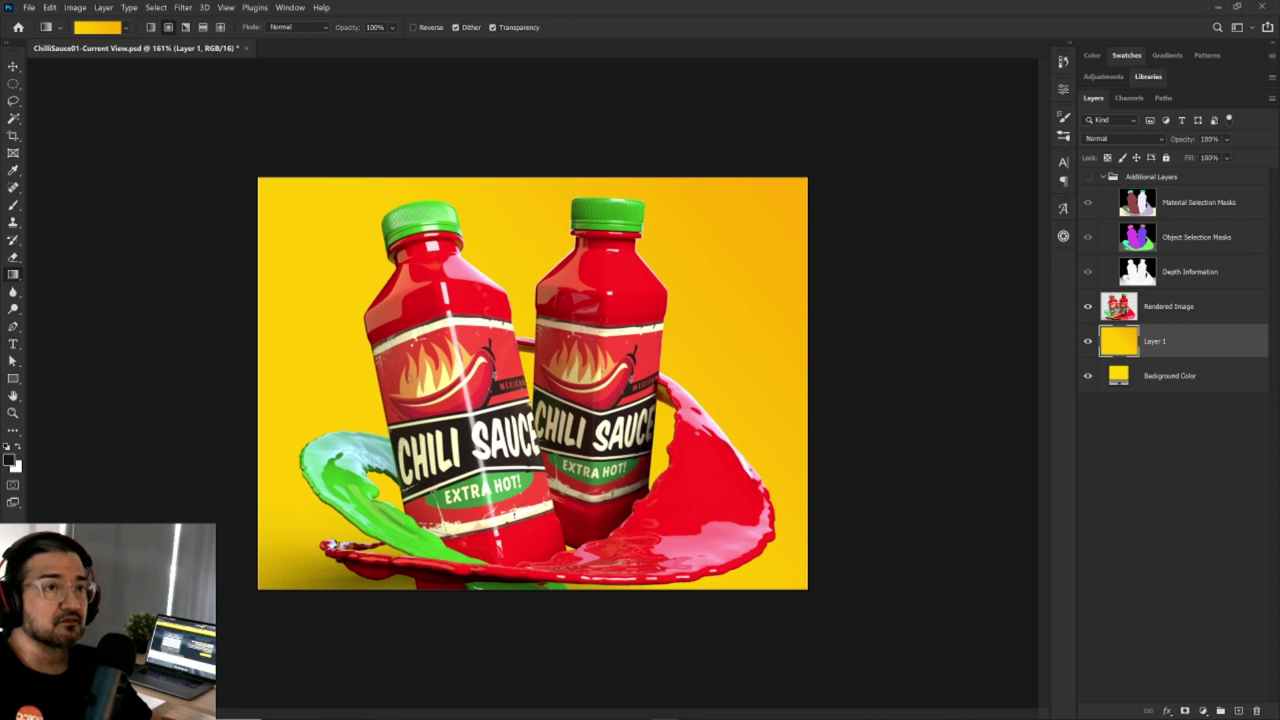
left_click_drag(618, 326, 800, 184)
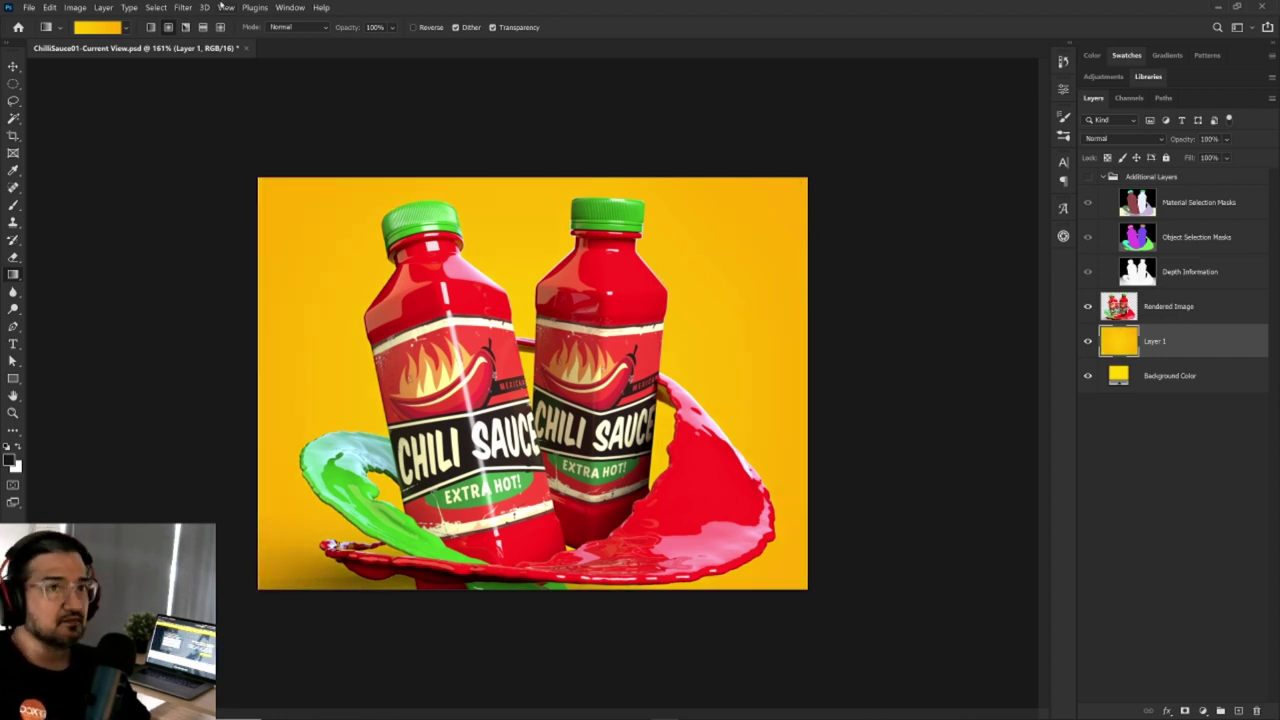
left_click(107, 30)
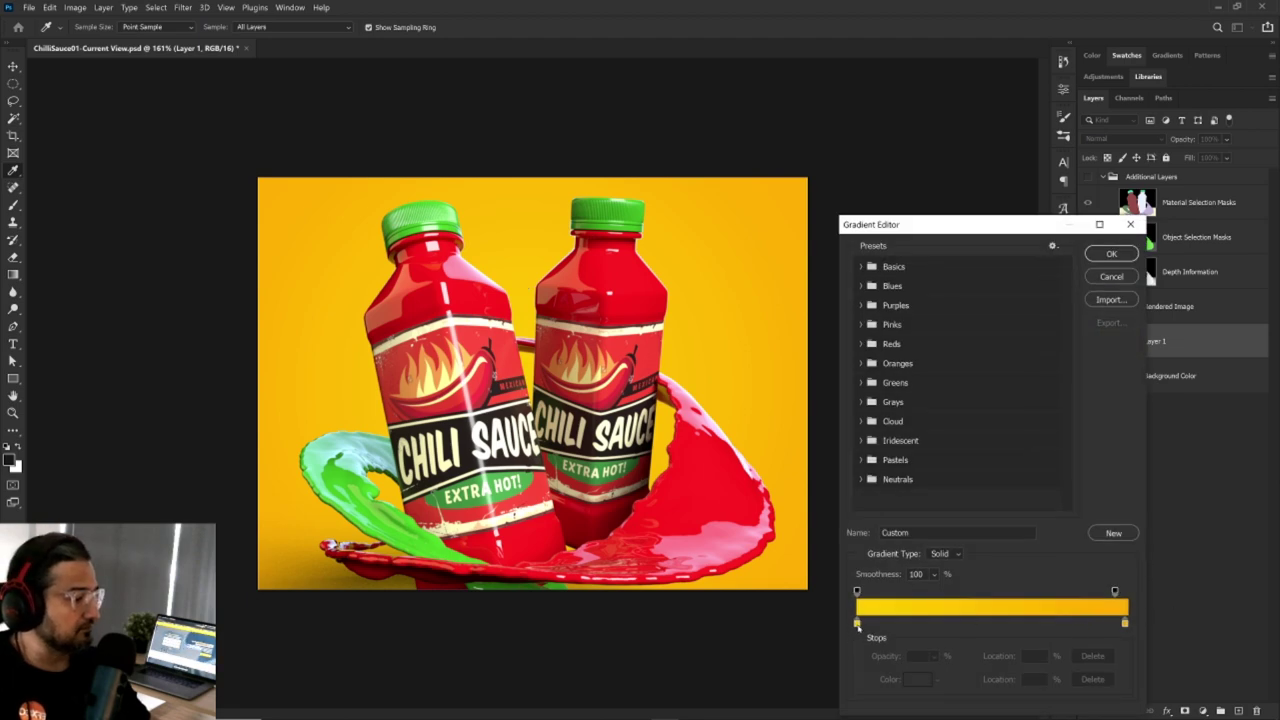
left_click_drag(857, 624, 998, 624)
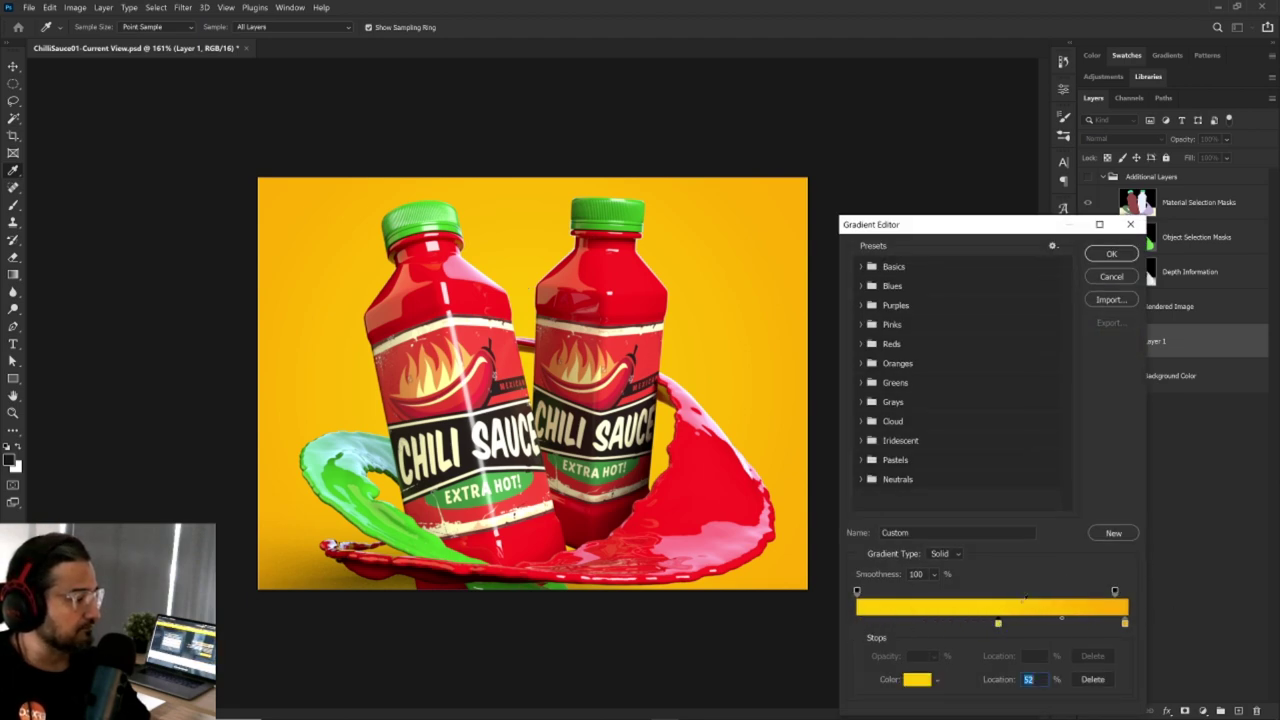
left_click_drag(1033, 224, 1008, 139)
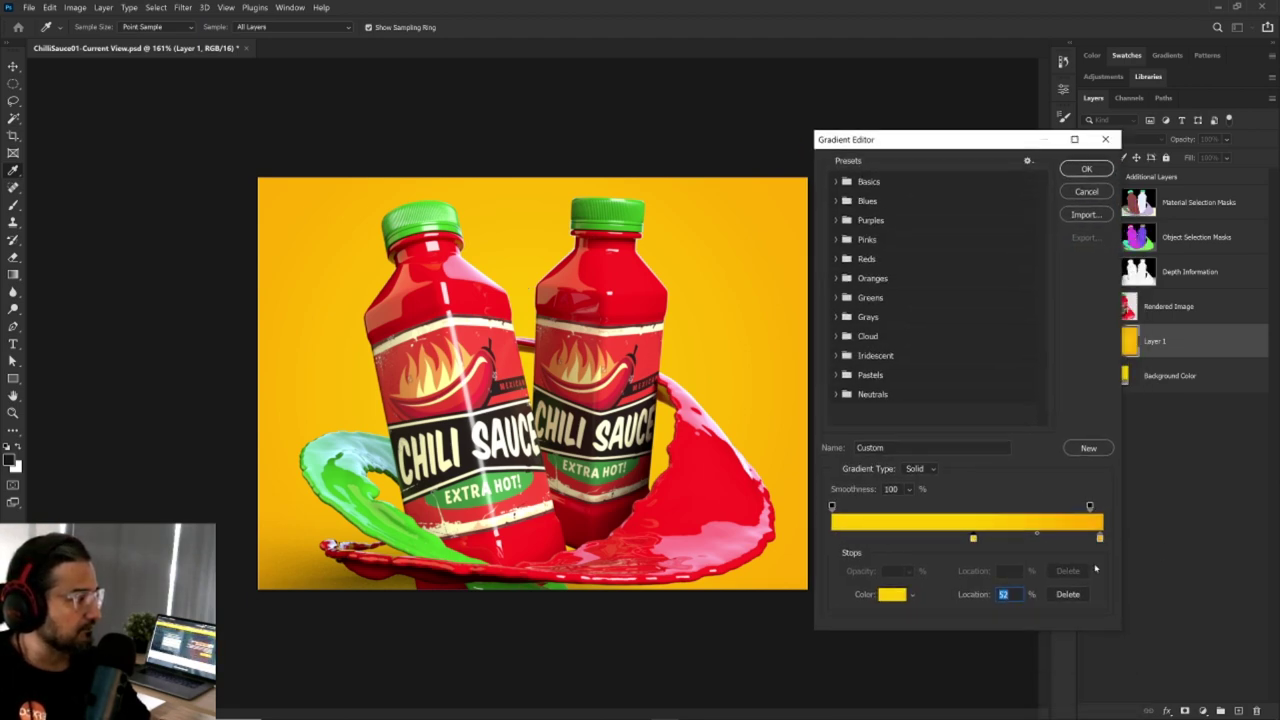
left_click(1105, 139)
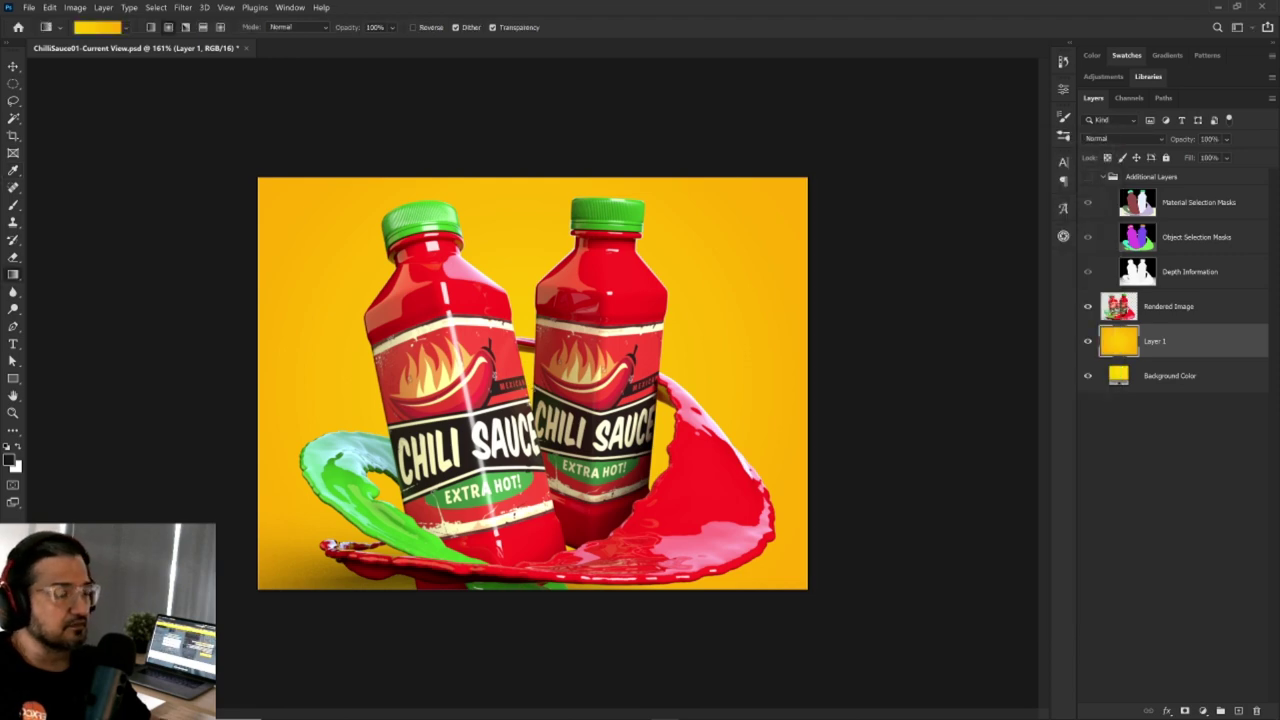
Redraw Layer 1's radial gradient from the image center between the two bottles out to near the upper-right corner.
left_click_drag(536, 389, 787, 203)
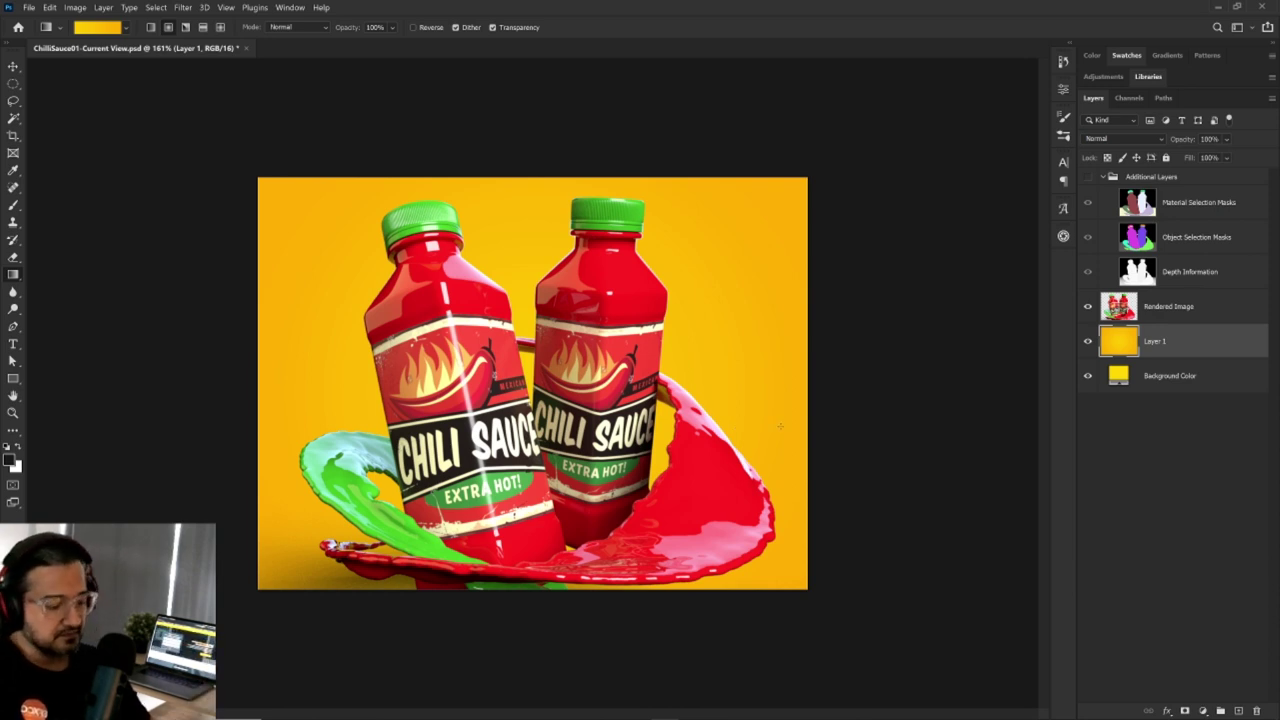
Crop the image closely around the bottles and splash, trimming both sides and a thin strip off the top and bottom.
key("c")
mouse_move(676, 392)
left_mouse_down()
mouse_move(800, 398)
mouse_move(815, 386)
mouse_move(792, 386)
left_mouse_up()
left_click_drag(272, 392, 292, 385)
key("ctrl+z")
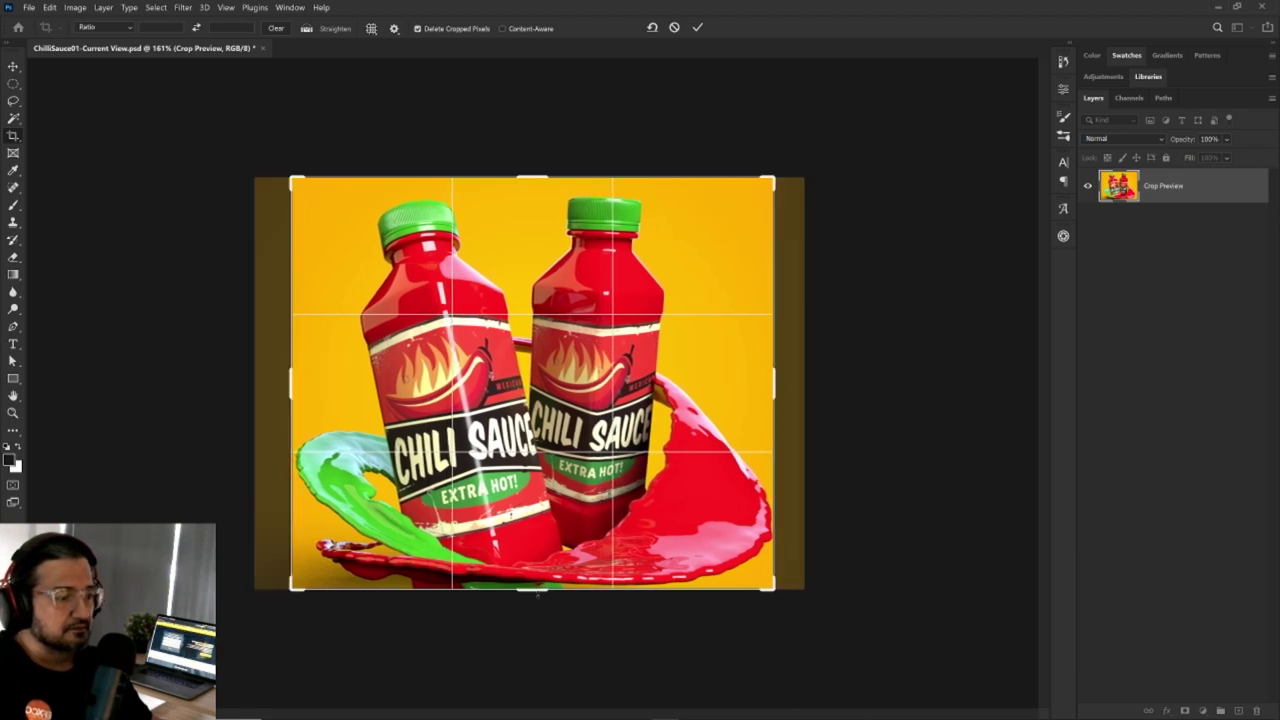
left_click_drag(537, 592, 540, 576)
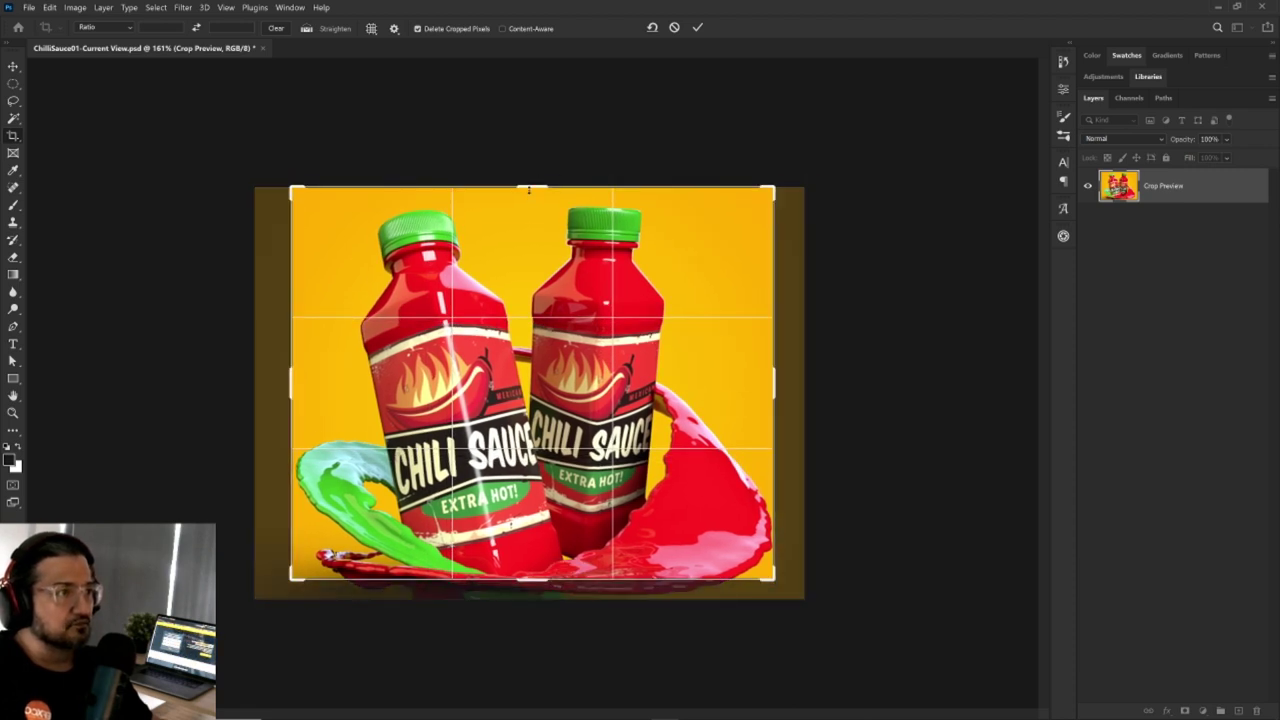
left_click_drag(529, 189, 532, 194)
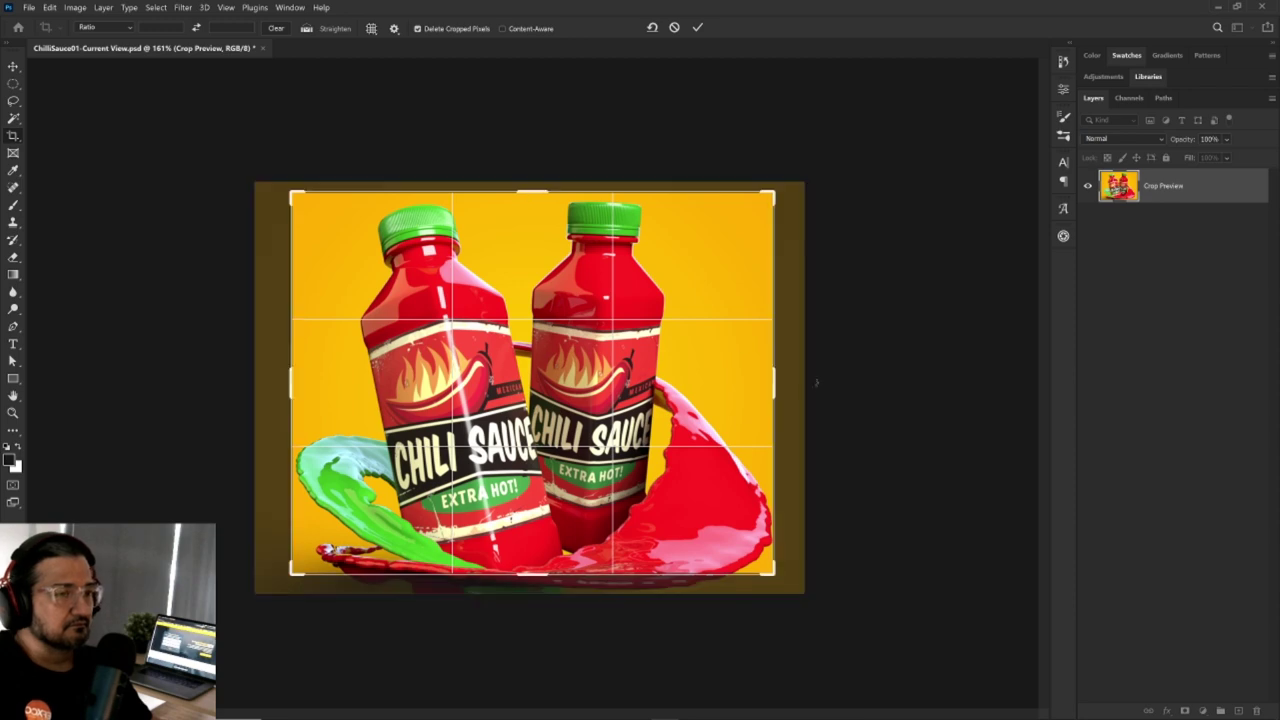
key("Return")
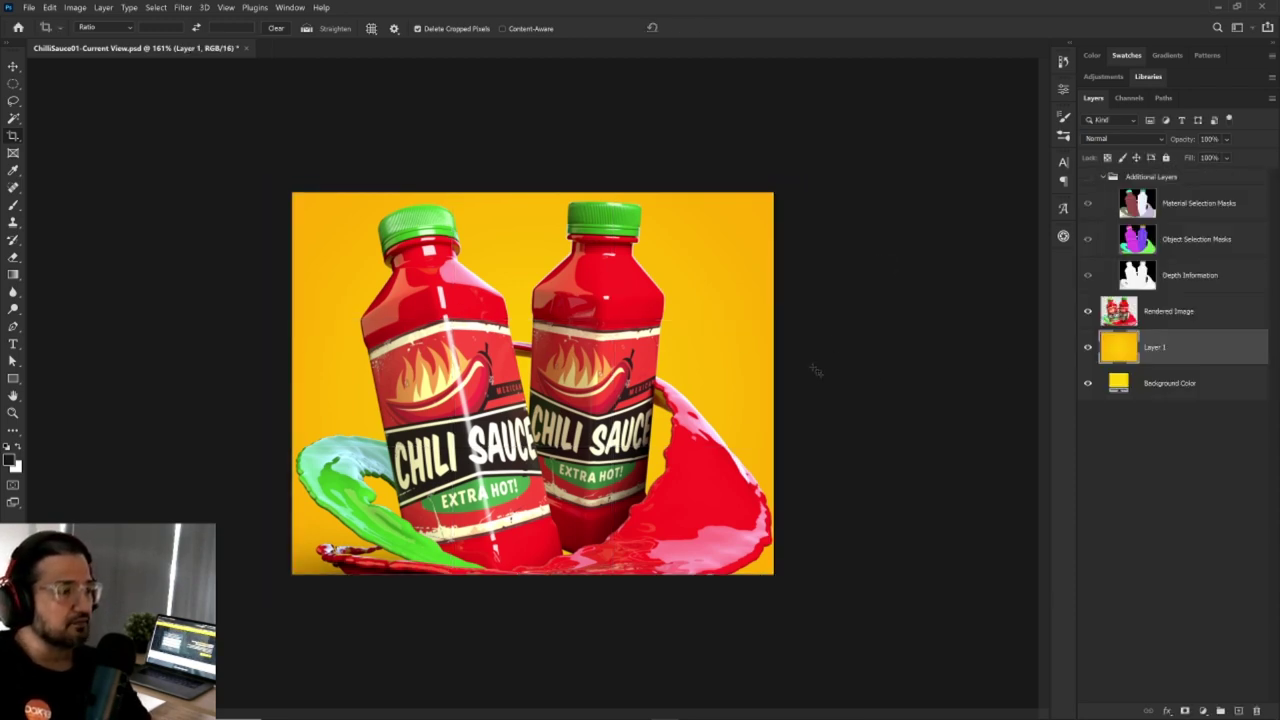
Add a Levels adjustment layer directly above the Rendered Image layer and clip it to that layer.
left_click(1209, 318)
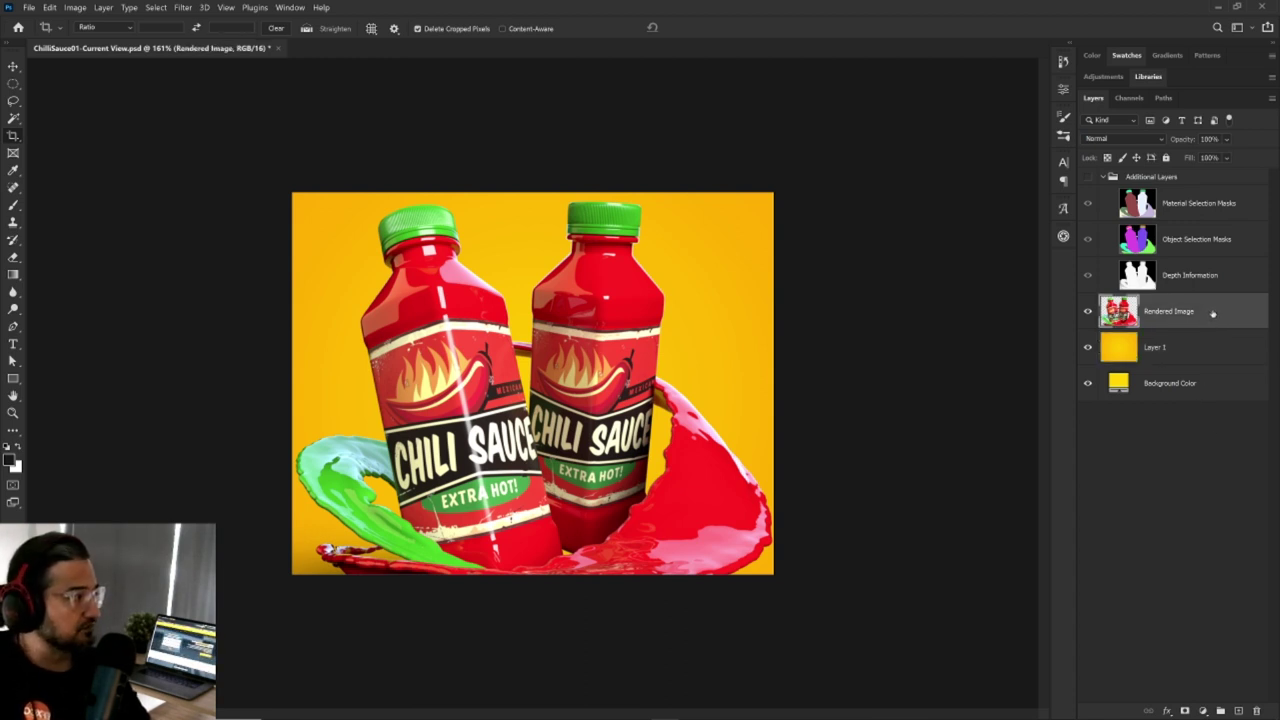
left_click(1202, 710)
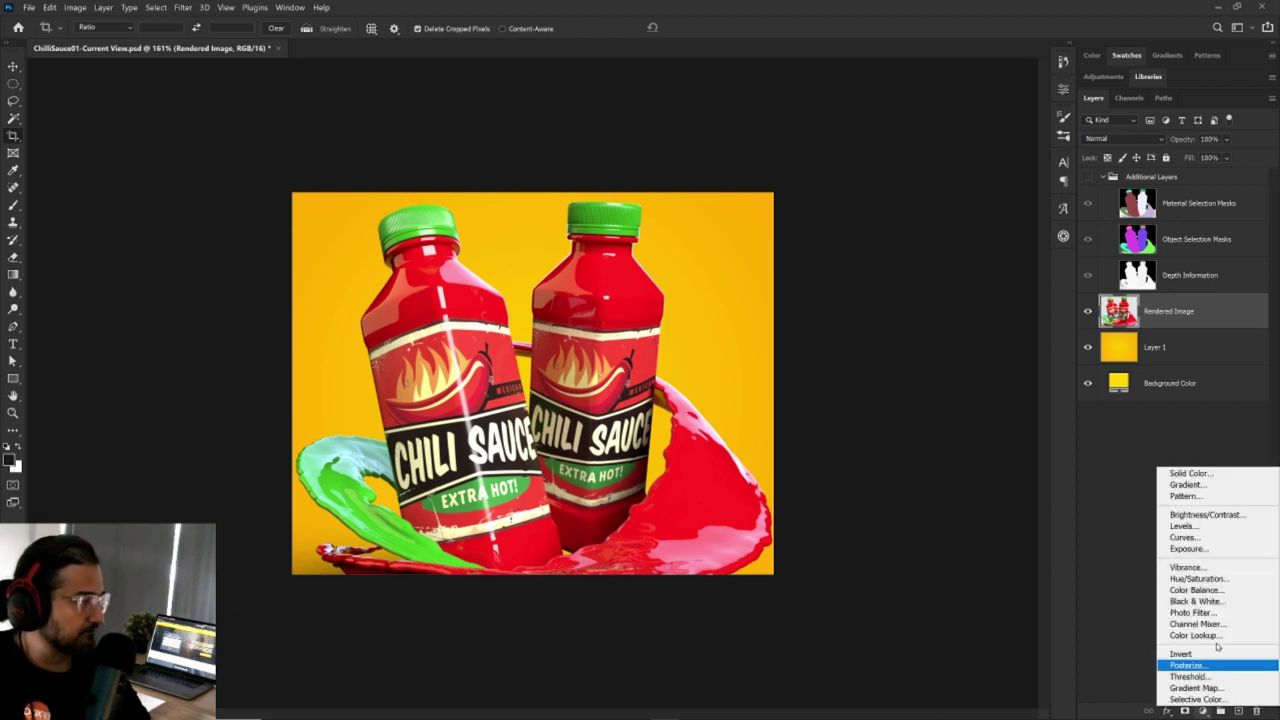
left_click(1216, 530)
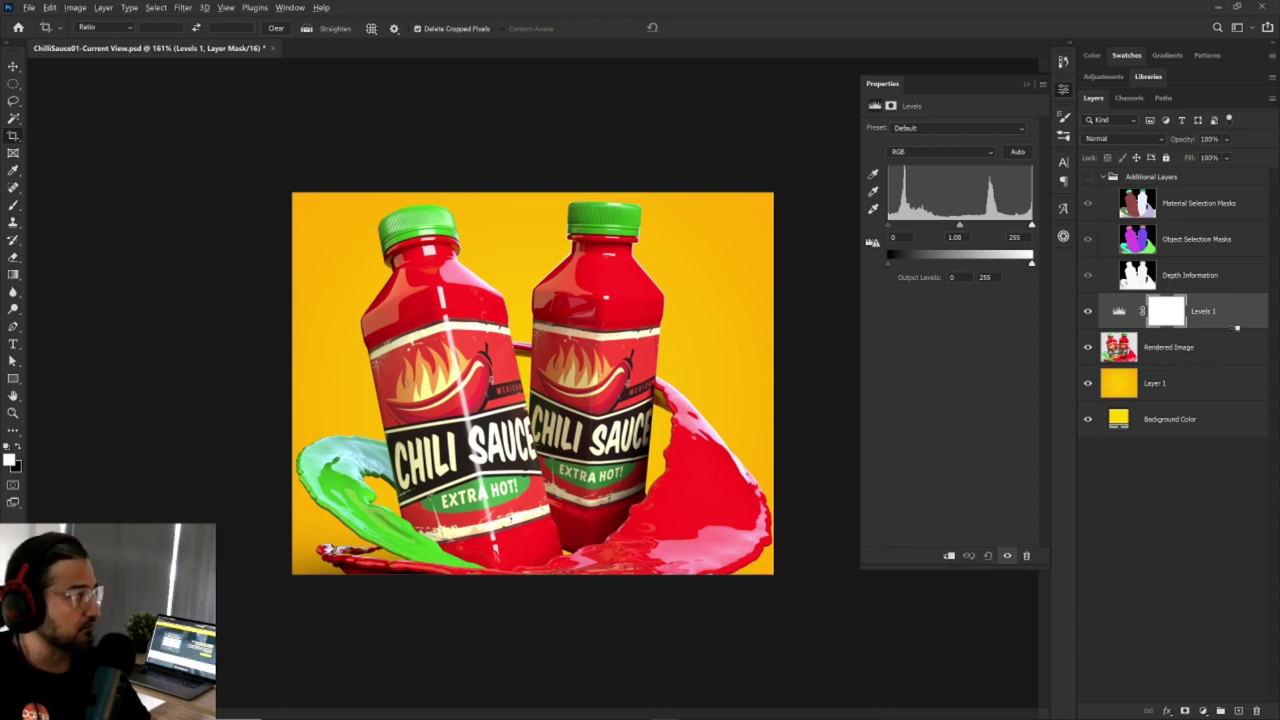
left_click(1236, 329, "alt")
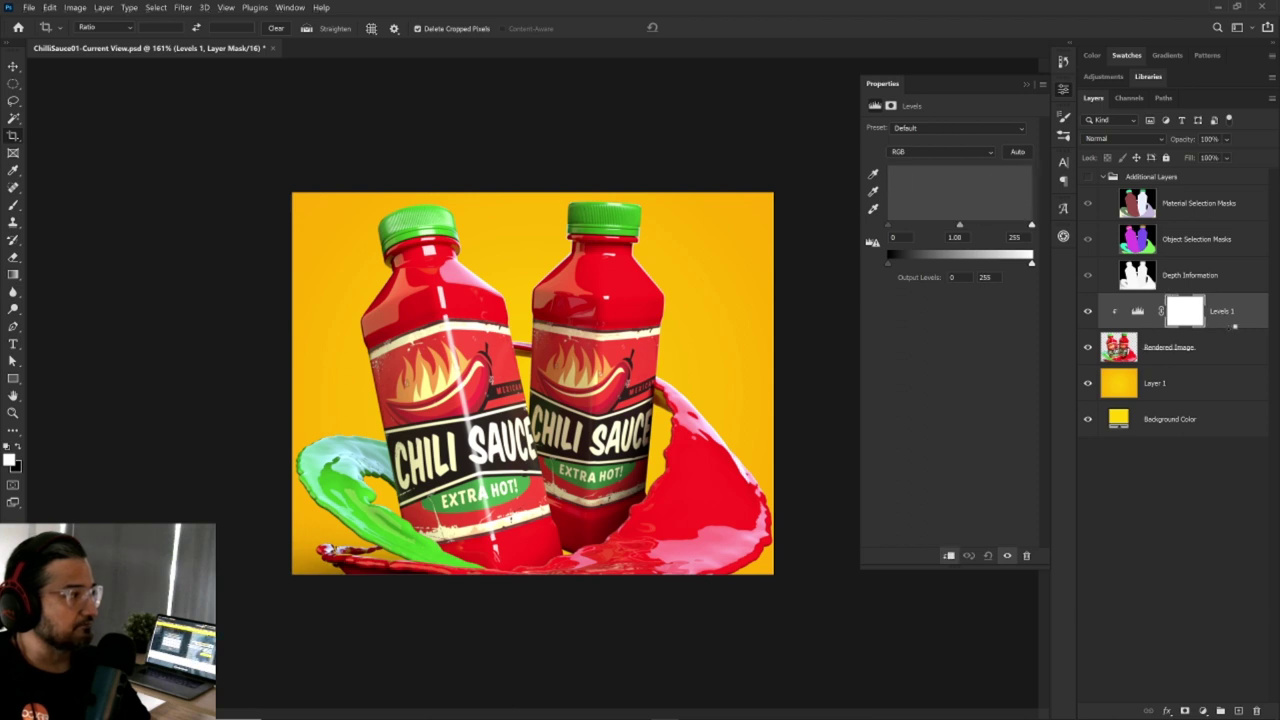
Set the Levels adjustment's RGB input levels to shadows 15, midtones 0.70 and highlights 241.
left_click_drag(959, 228, 979, 236)
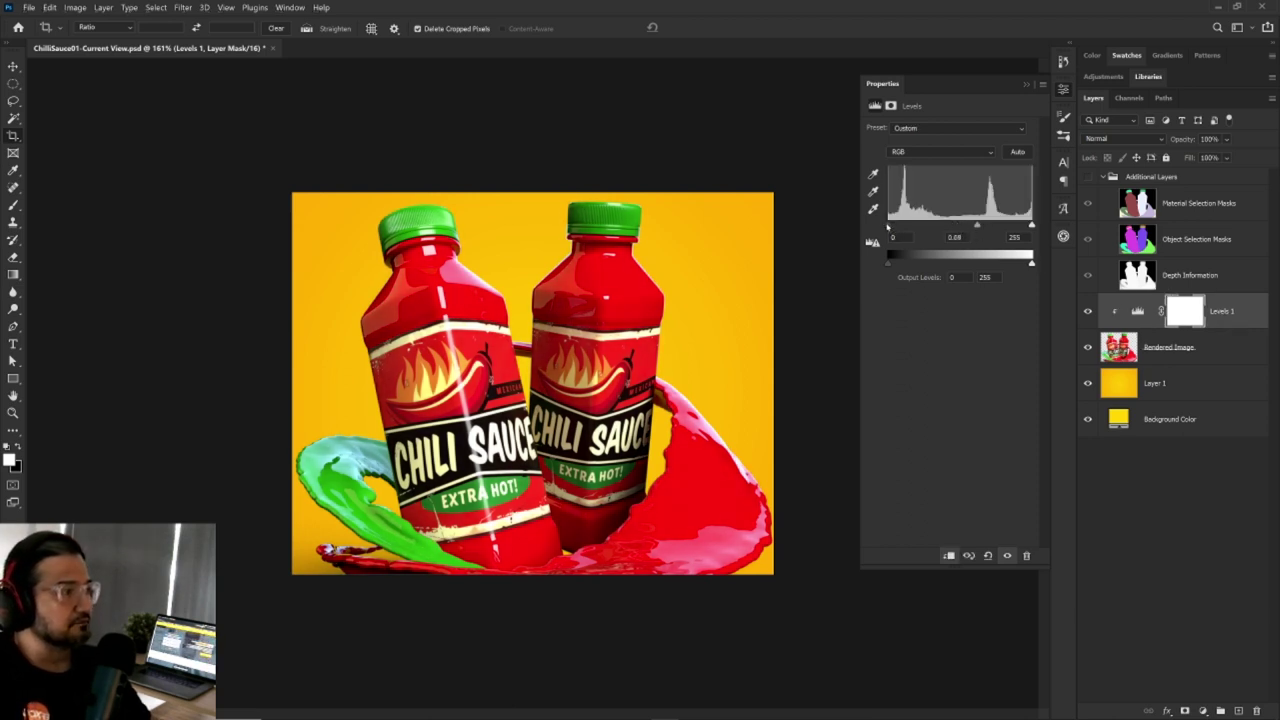
left_click_drag(888, 227, 896, 231)
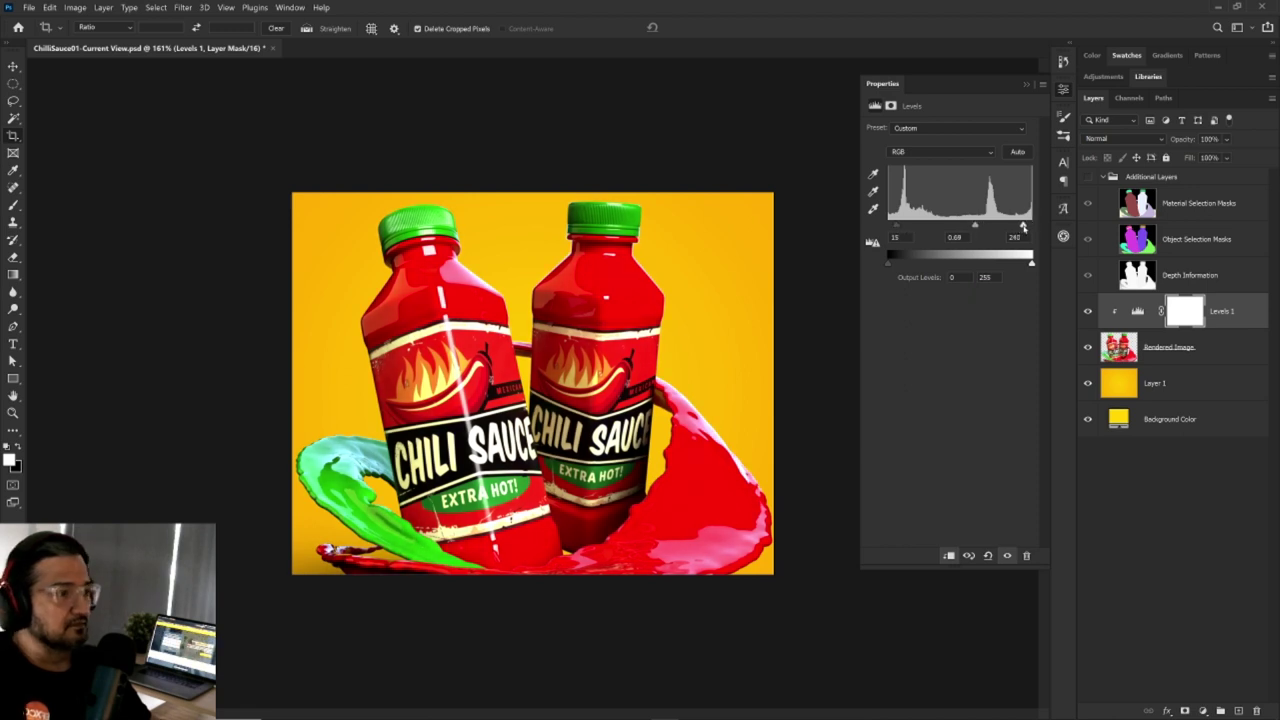
left_click_drag(1031, 226, 975, 231)
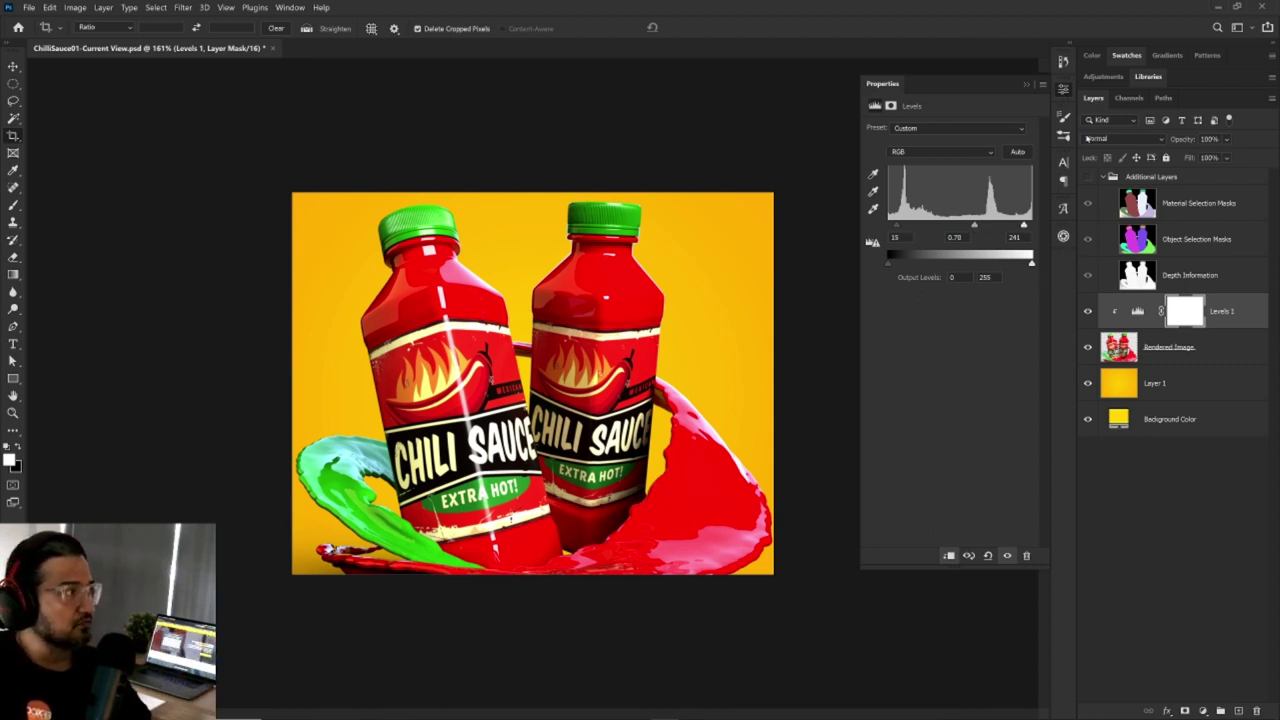
left_click(1062, 374)
Hide the Background Color layer while keeping the gradient on Layer 1 visible, and select the Rendered Image layer.
left_click(1087, 383)
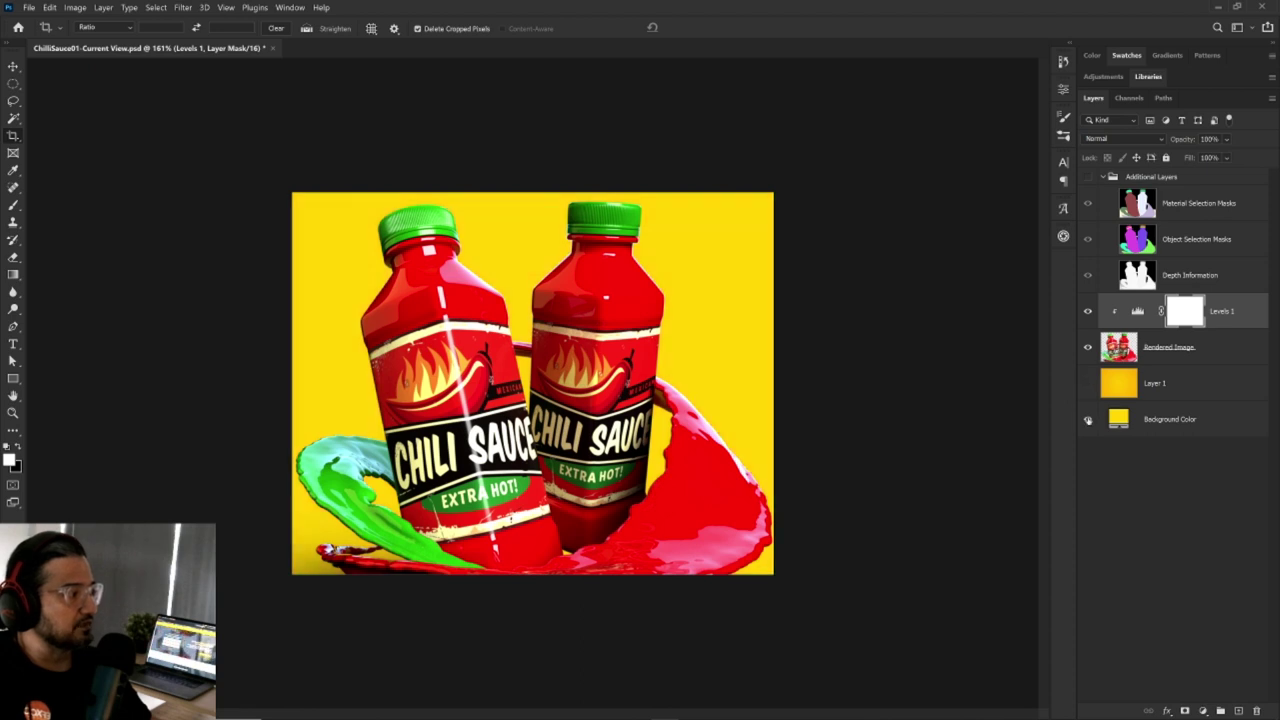
left_click(1088, 419)
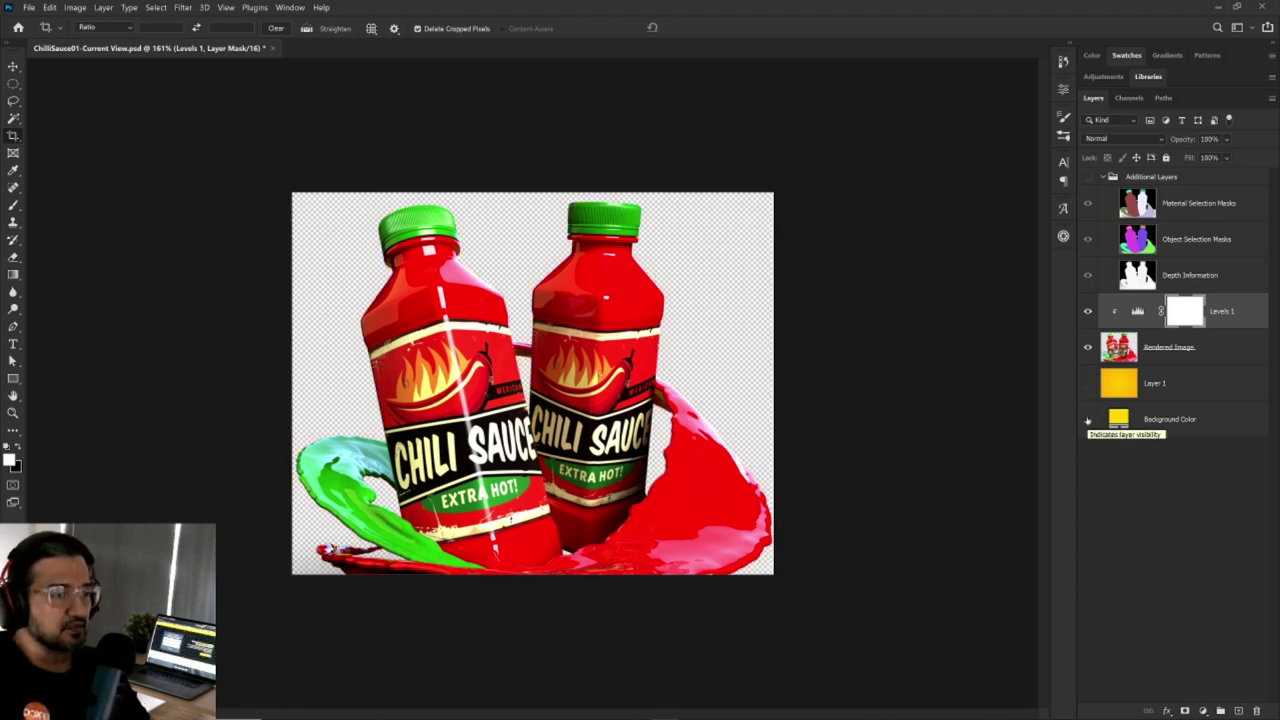
left_click(1088, 419)
left_click(1088, 383)
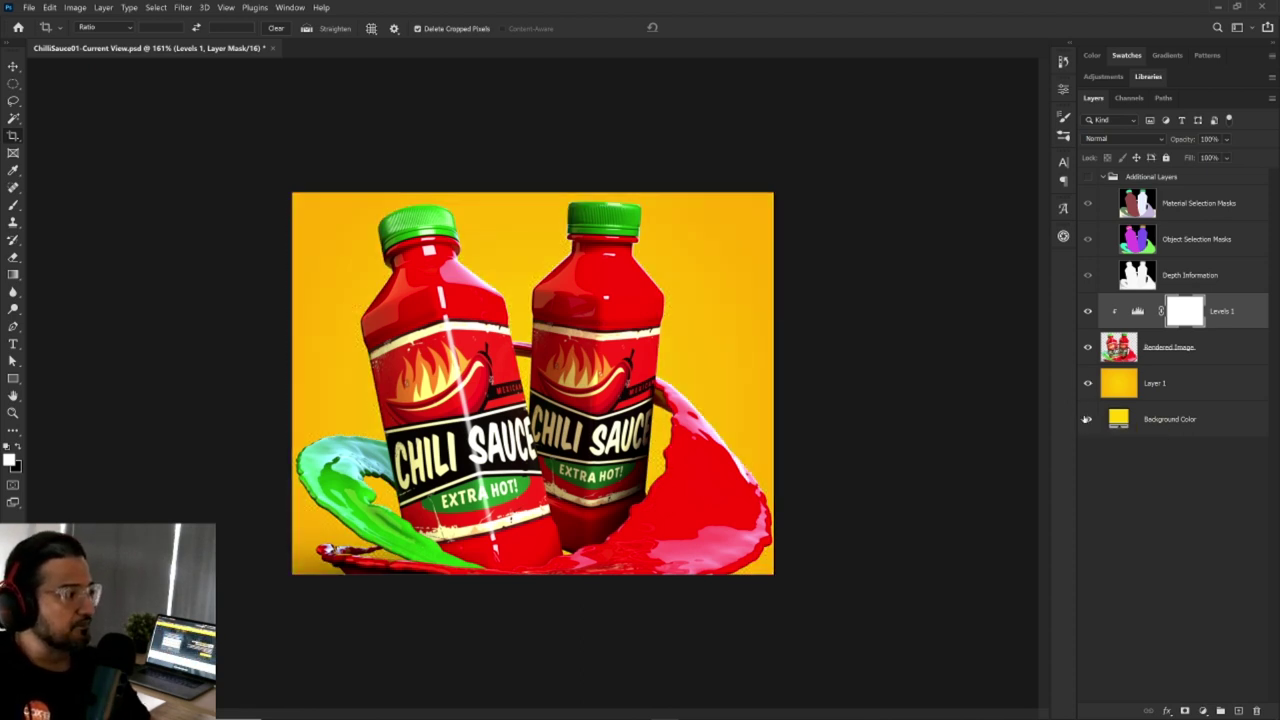
left_click(1088, 419)
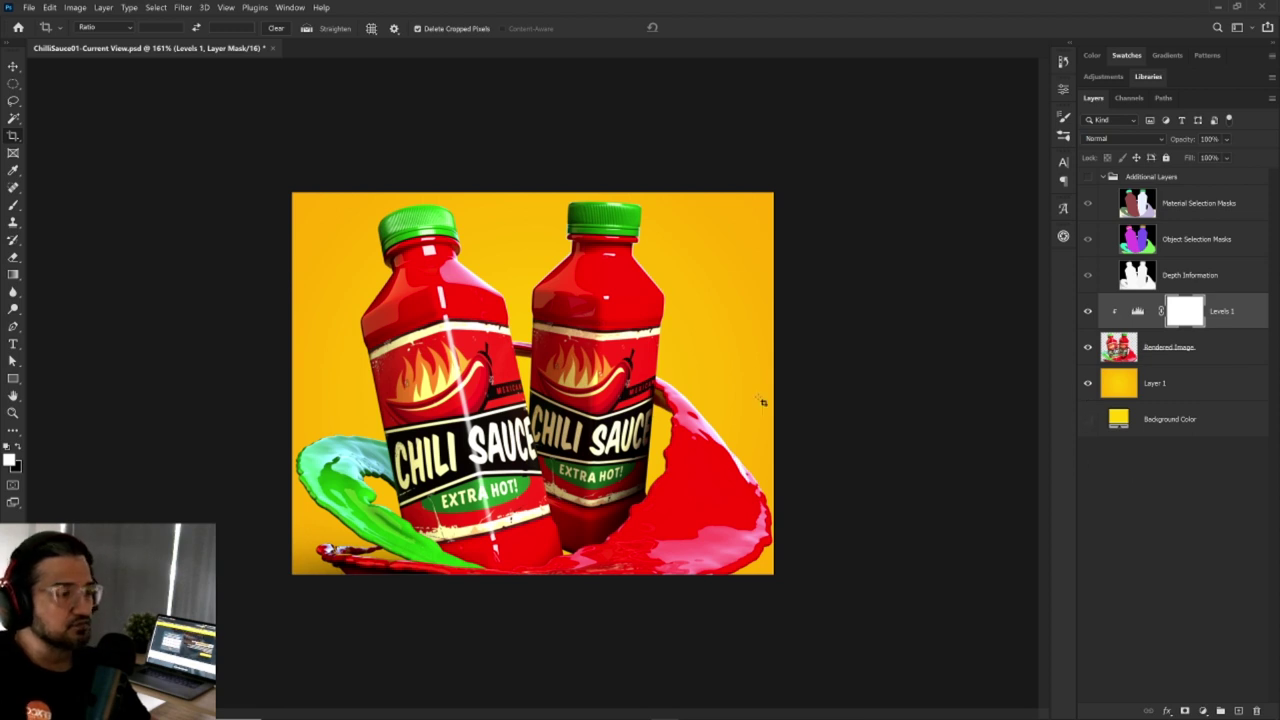
left_click(1176, 344)
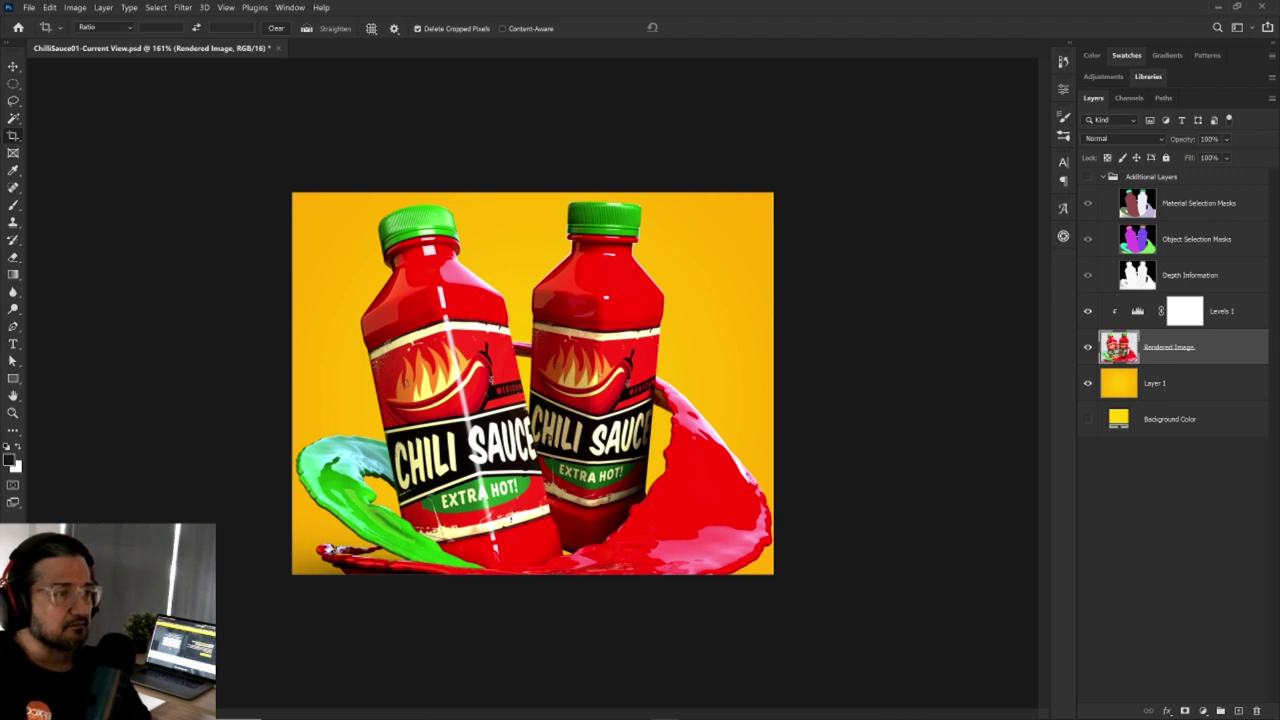
Rotate the Rendered Image layer about 1.7° clockwise with Free Transform.
left_click(13, 65)
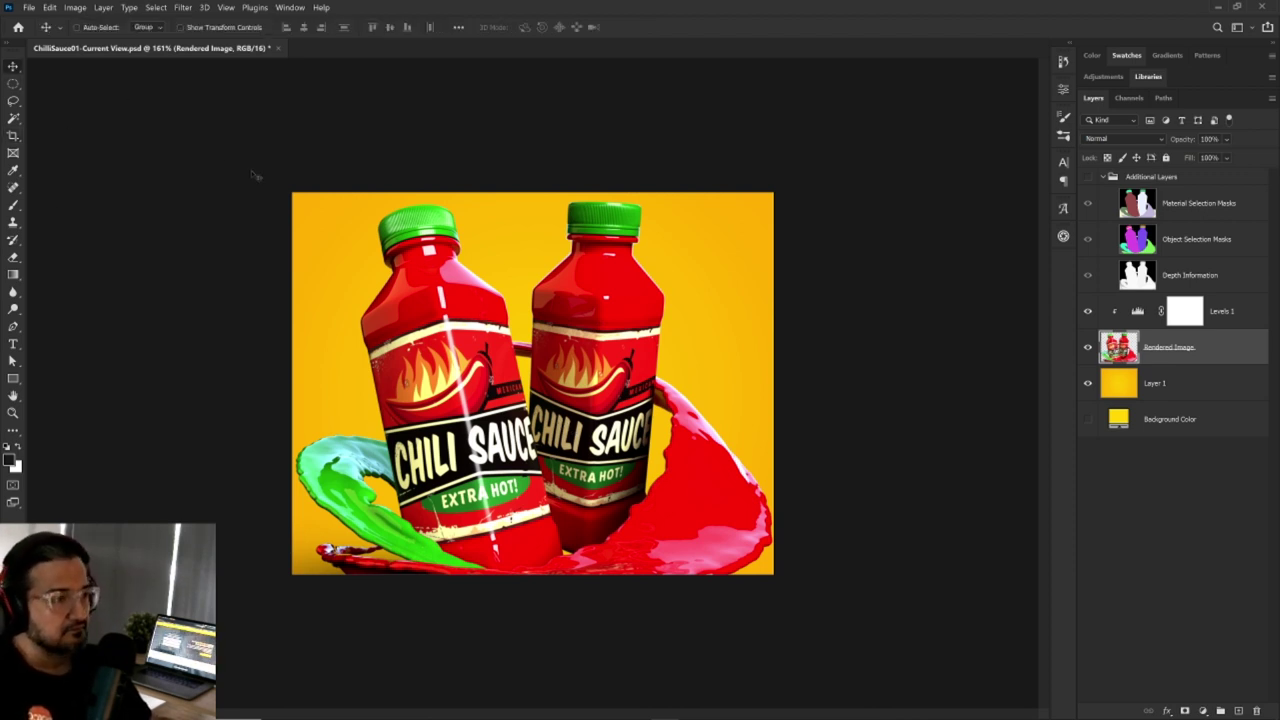
key("ctrl+t")
left_click_drag(787, 262, 796, 266)
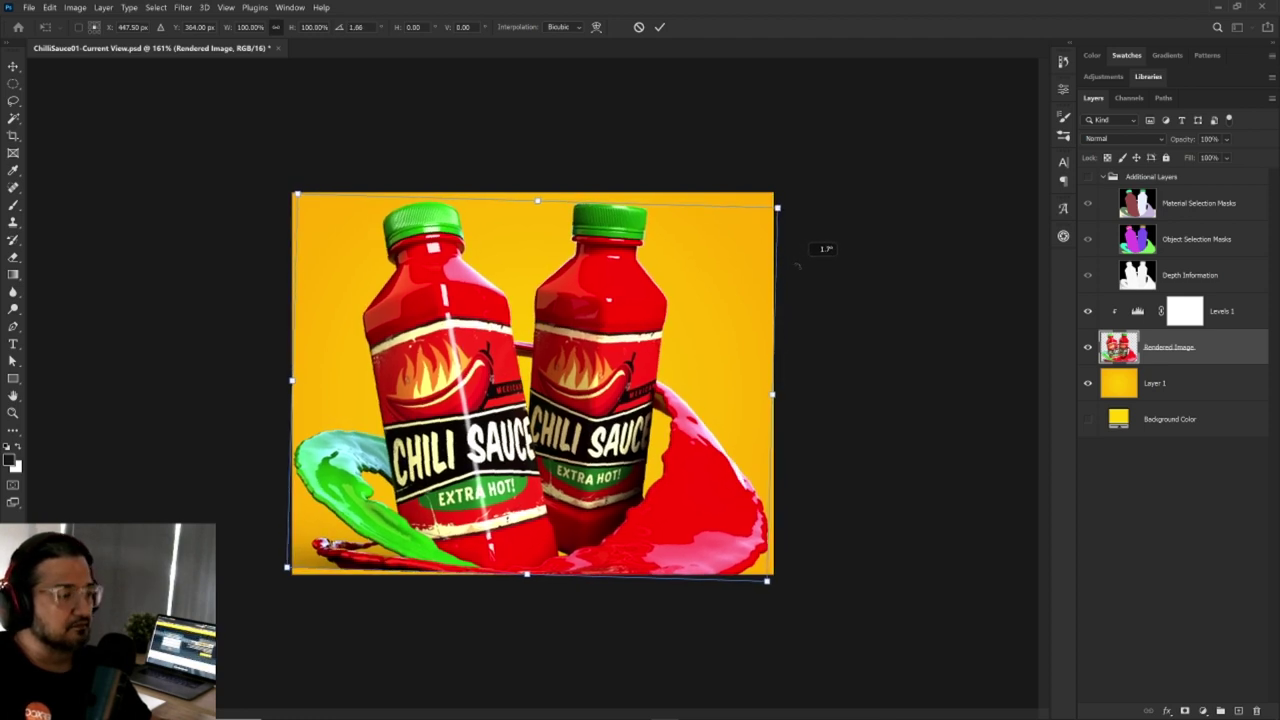
key("Return")
left_click(849, 220)
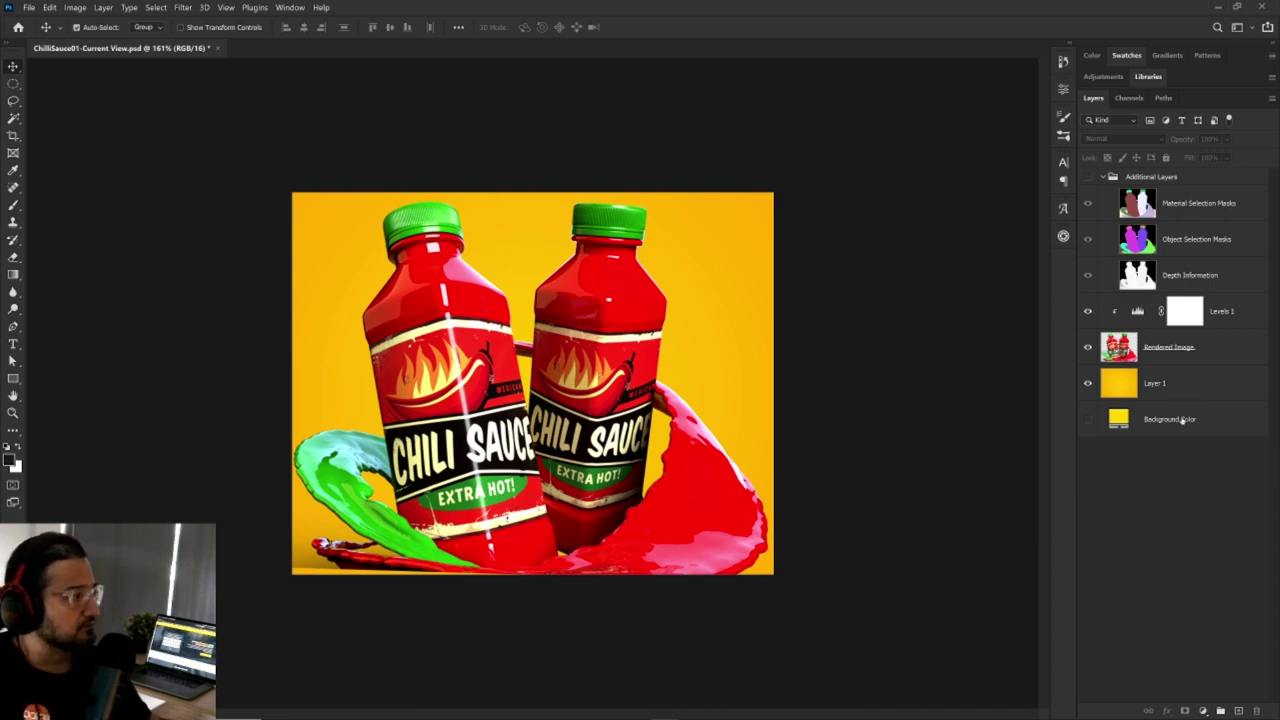
Enlarge the Rendered Image layer proportionally to about 102.6% and nudge it slightly upward.
left_click(1183, 347)
key("ctrl+t")
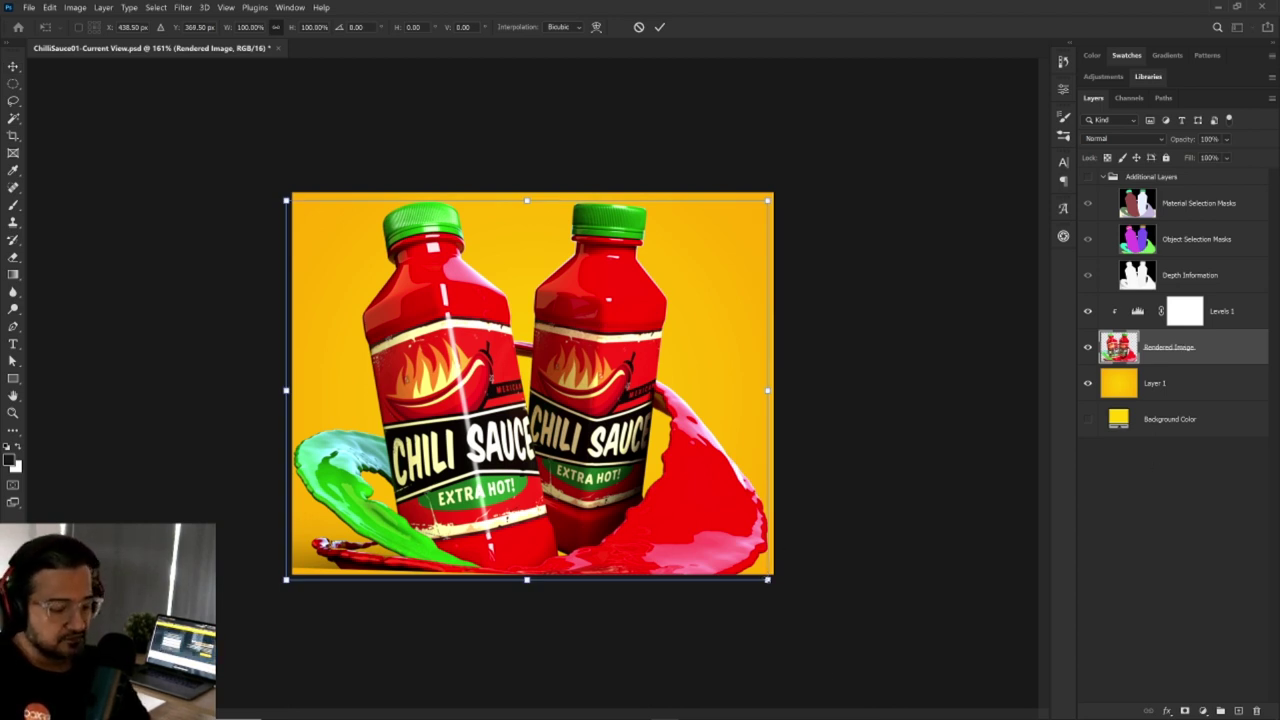
left_click_drag(767, 579, 780, 589)
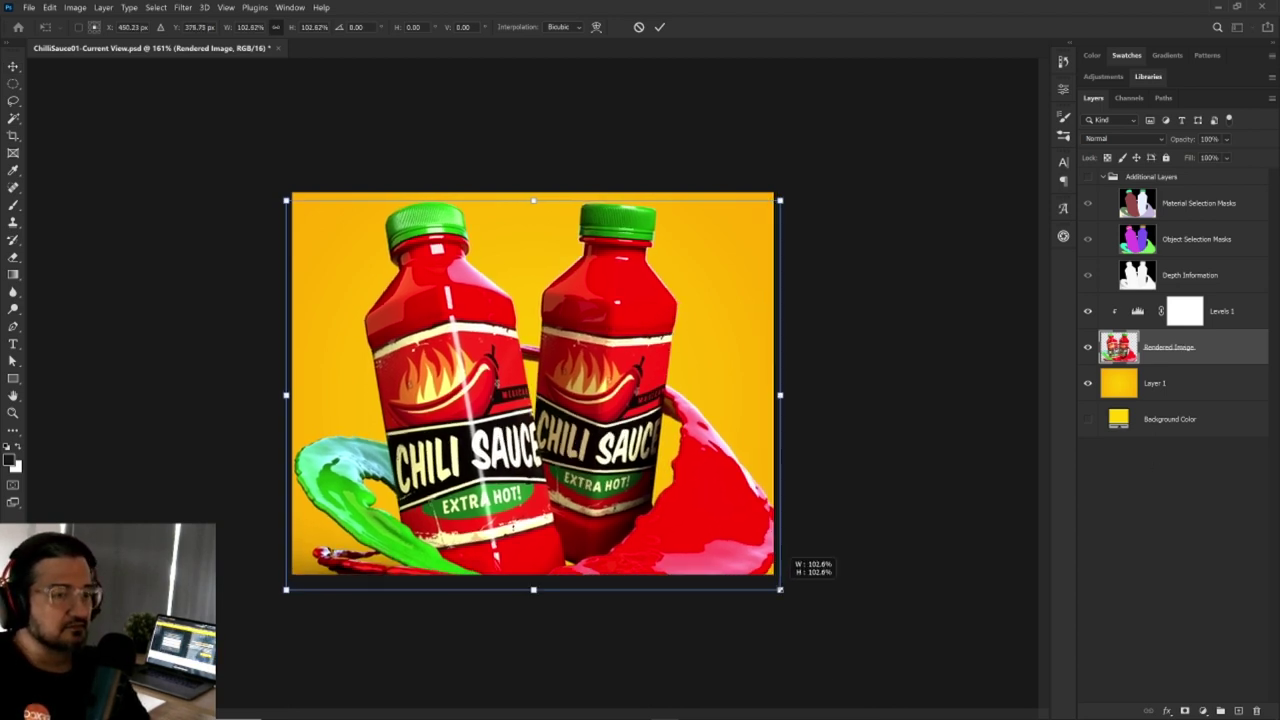
left_click_drag(758, 455, 757, 450)
left_click(660, 27)
left_click(854, 191)
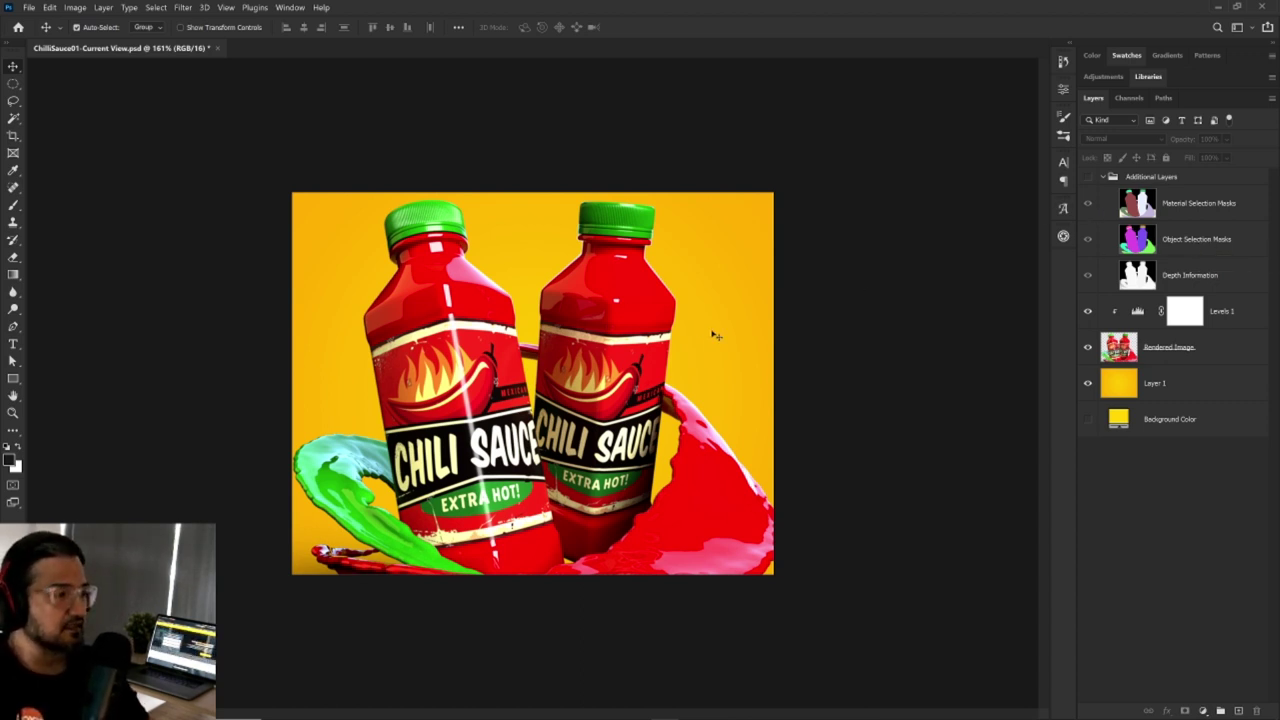
Show the Material Selection Masks layer and switch to the Magic Wand tool.
left_click(1180, 201)
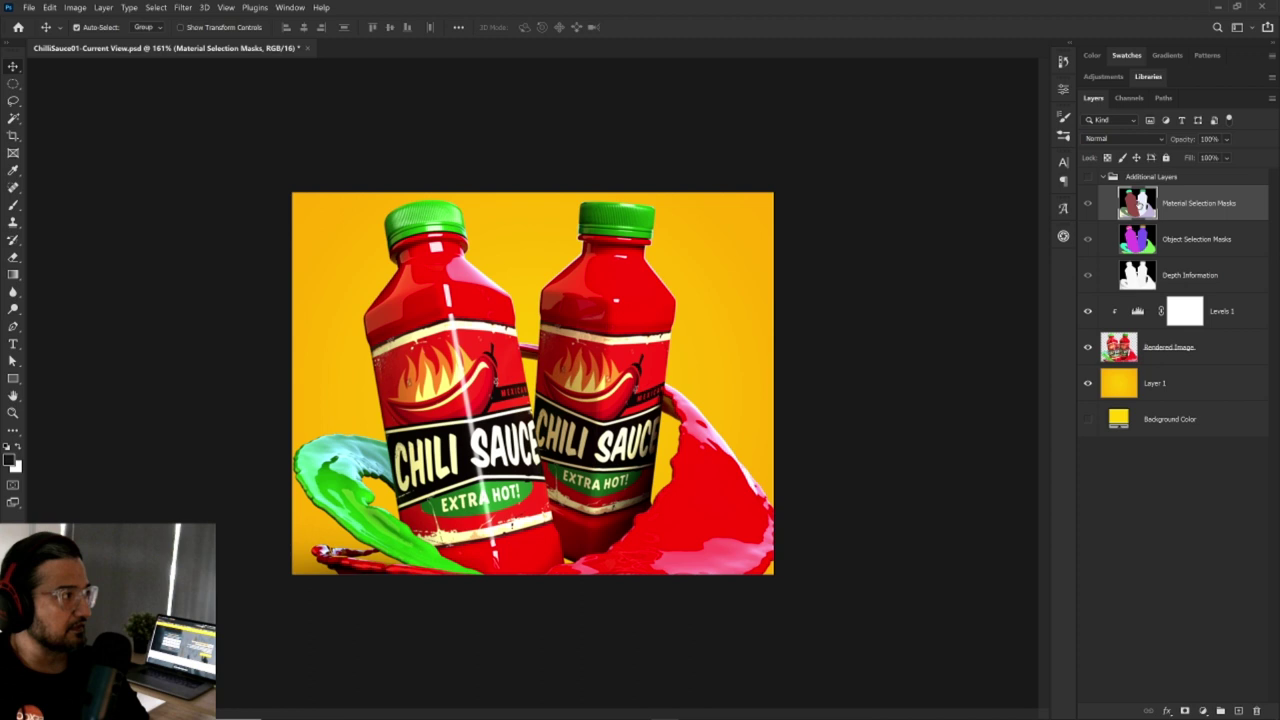
left_click(1088, 203)
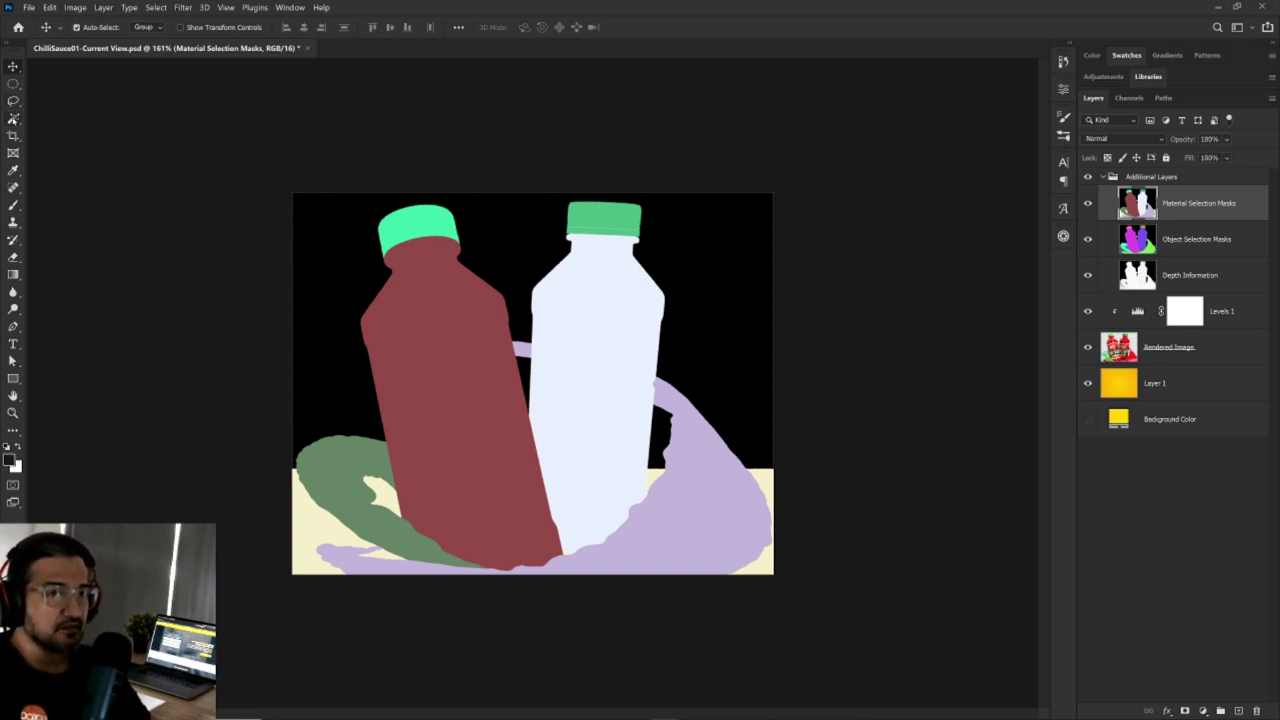
left_click(13, 118)
left_click(74, 119)
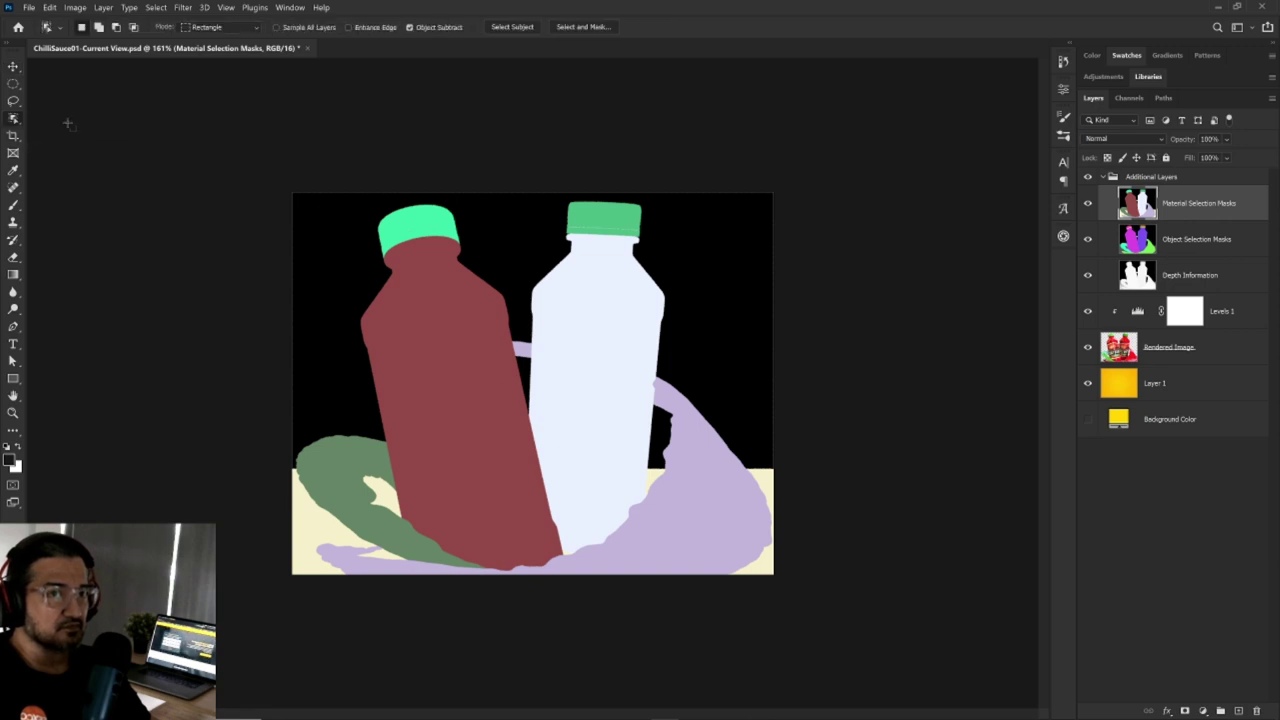
left_click(13, 118)
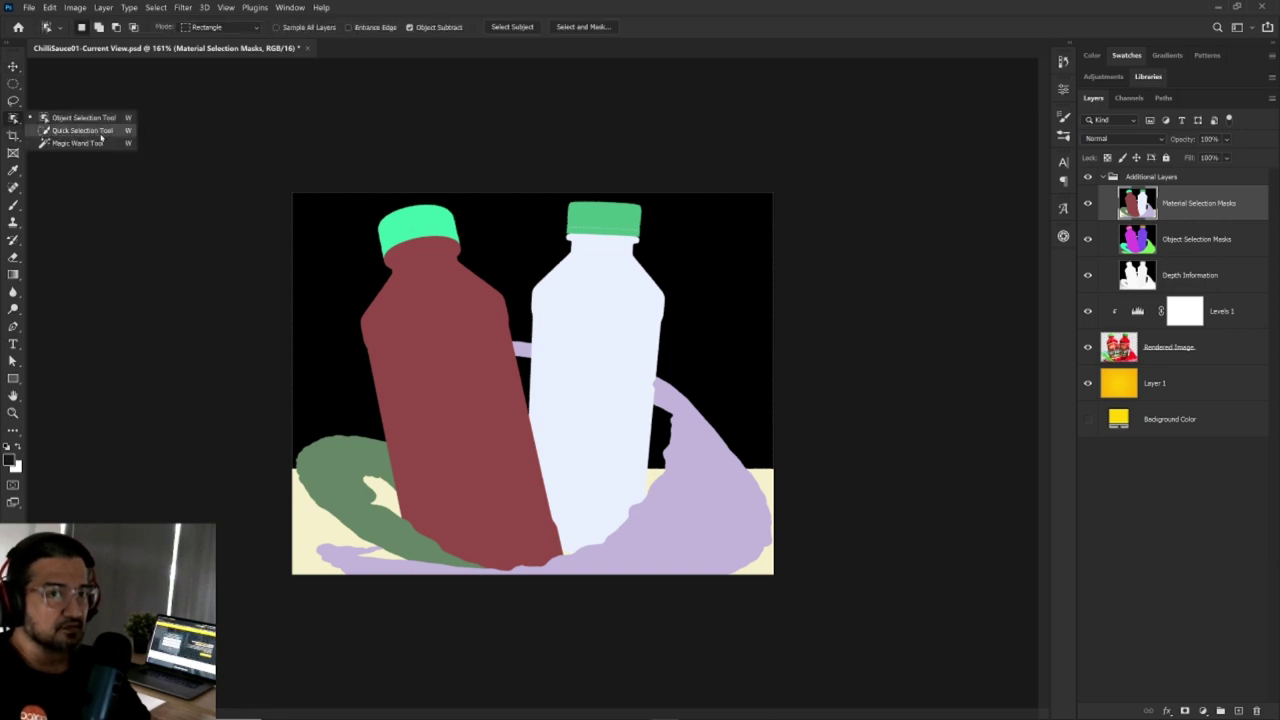
left_click(94, 143)
Compare a selection of the back bottle's mask area with the render, and revert the Rendered Image layer's rotation and scaling.
left_click(617, 345)
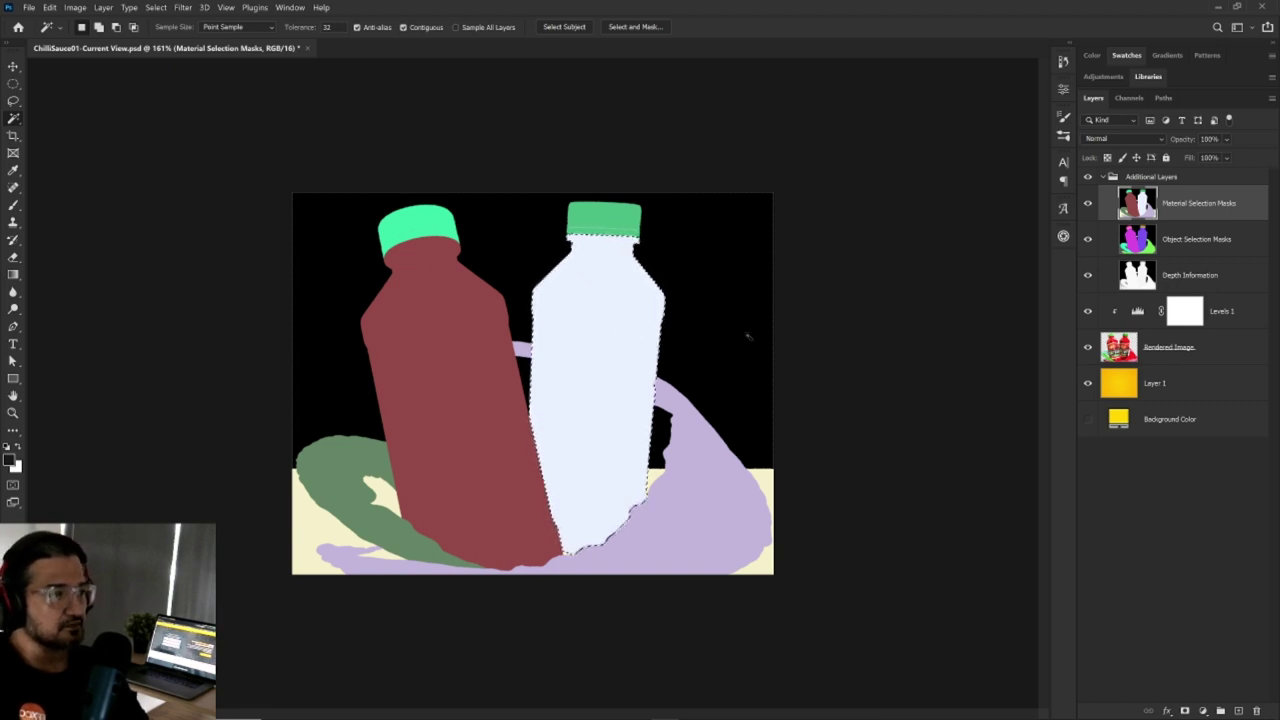
left_click(1186, 347)
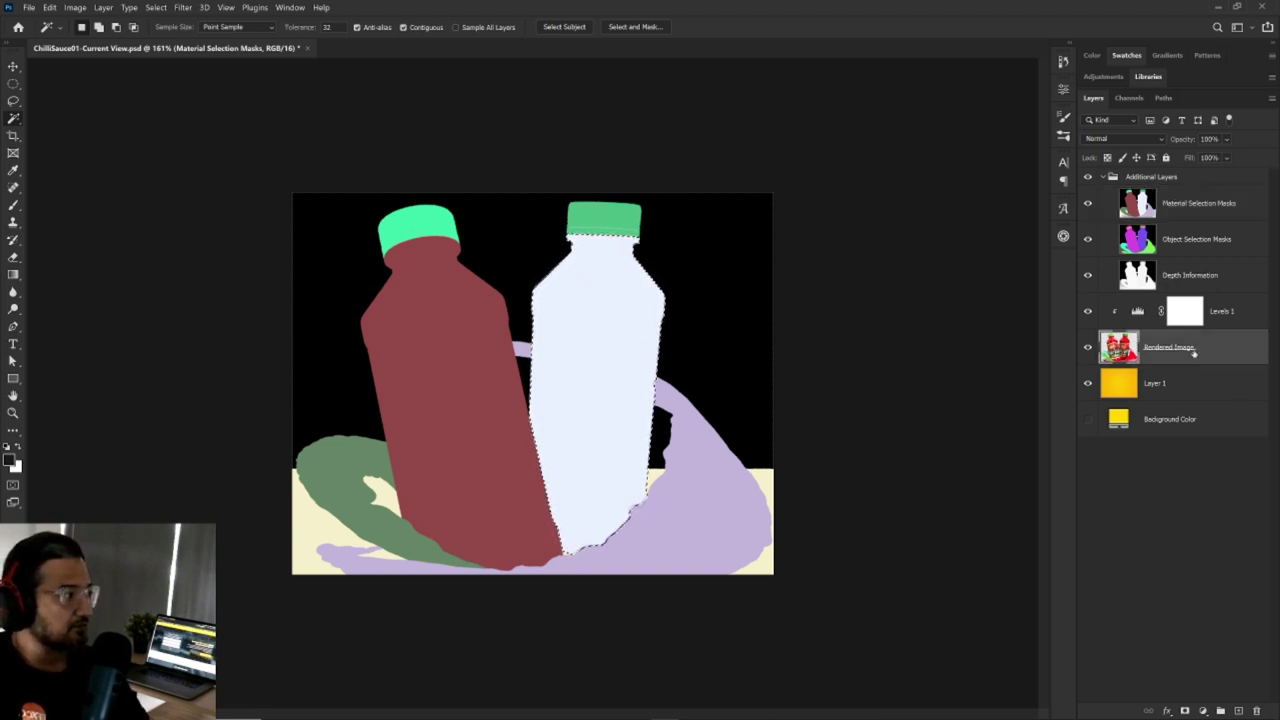
left_click(1088, 203)
left_click(1088, 177)
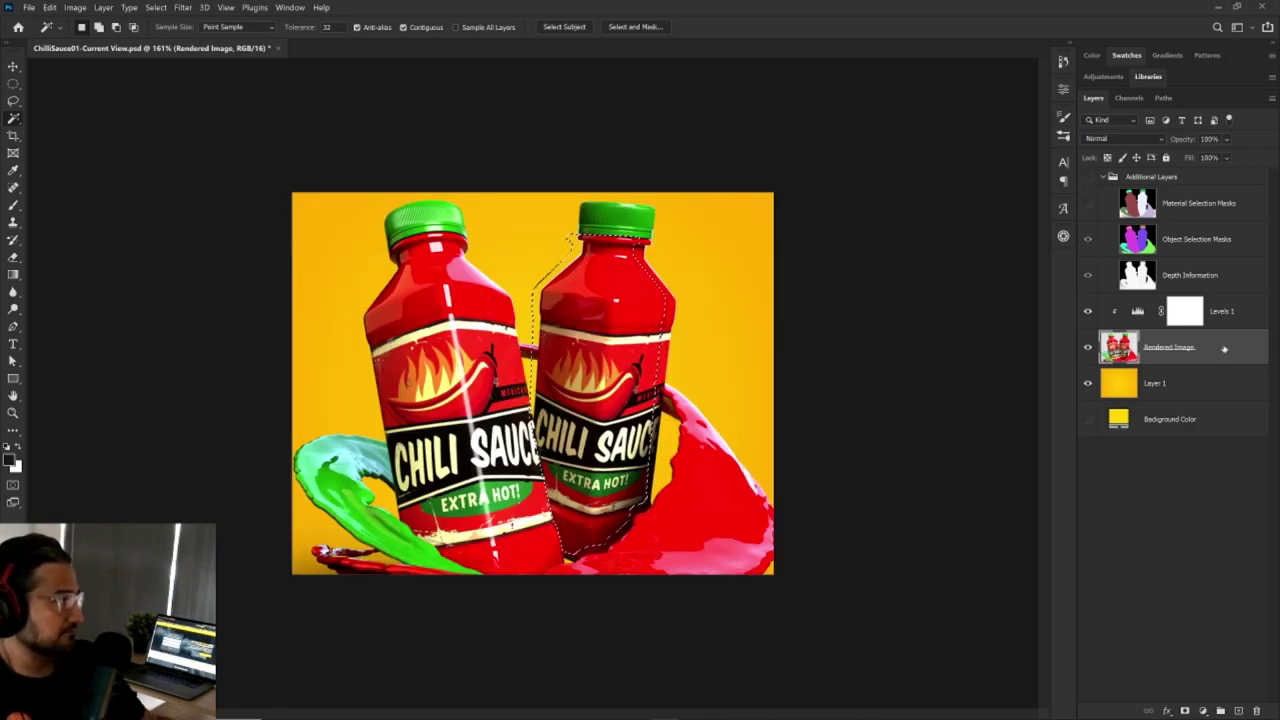
left_click(1088, 177)
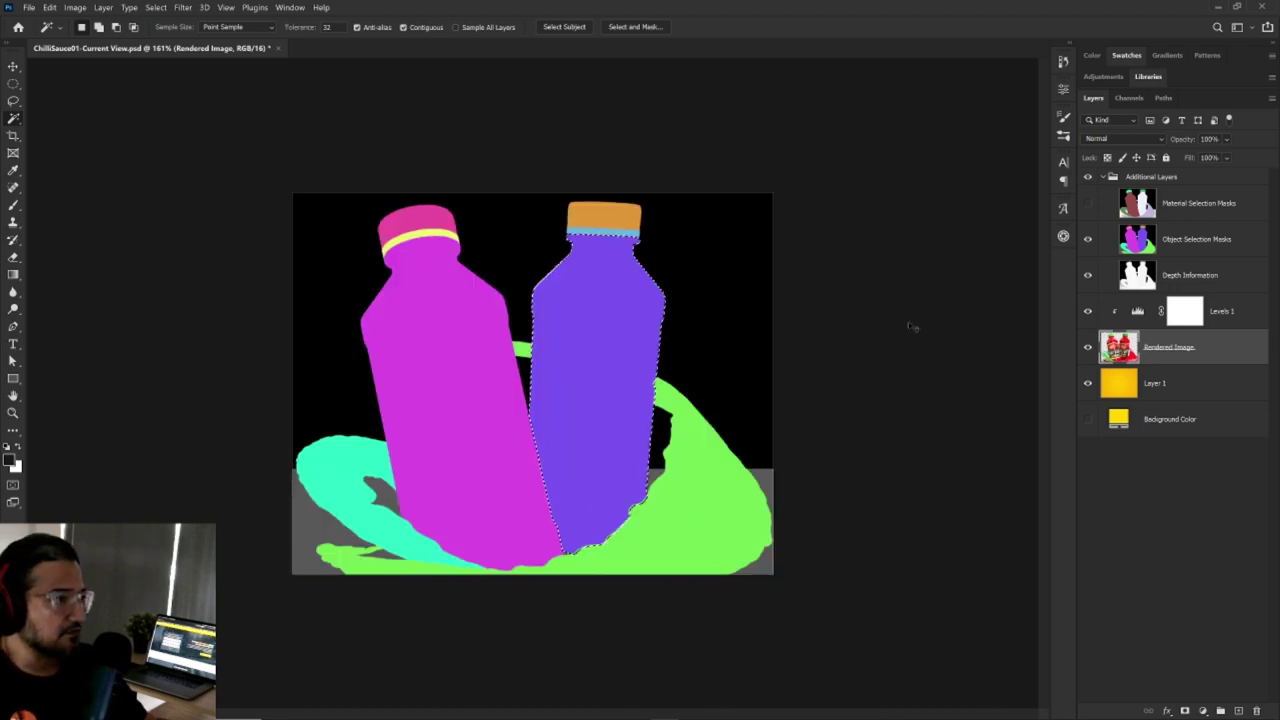
left_click(1088, 203)
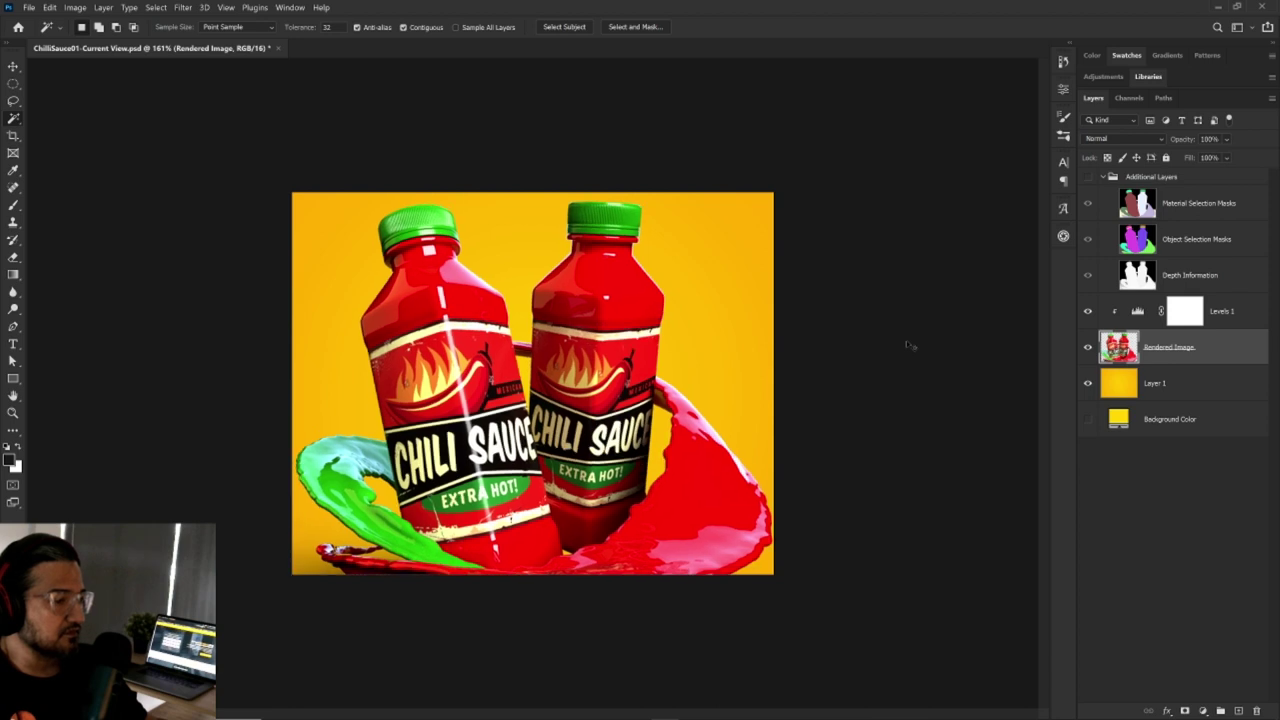
Select the back bottle's body by its color on the Material Selection Masks layer, and hide the Additional Layers group.
left_click(1144, 214)
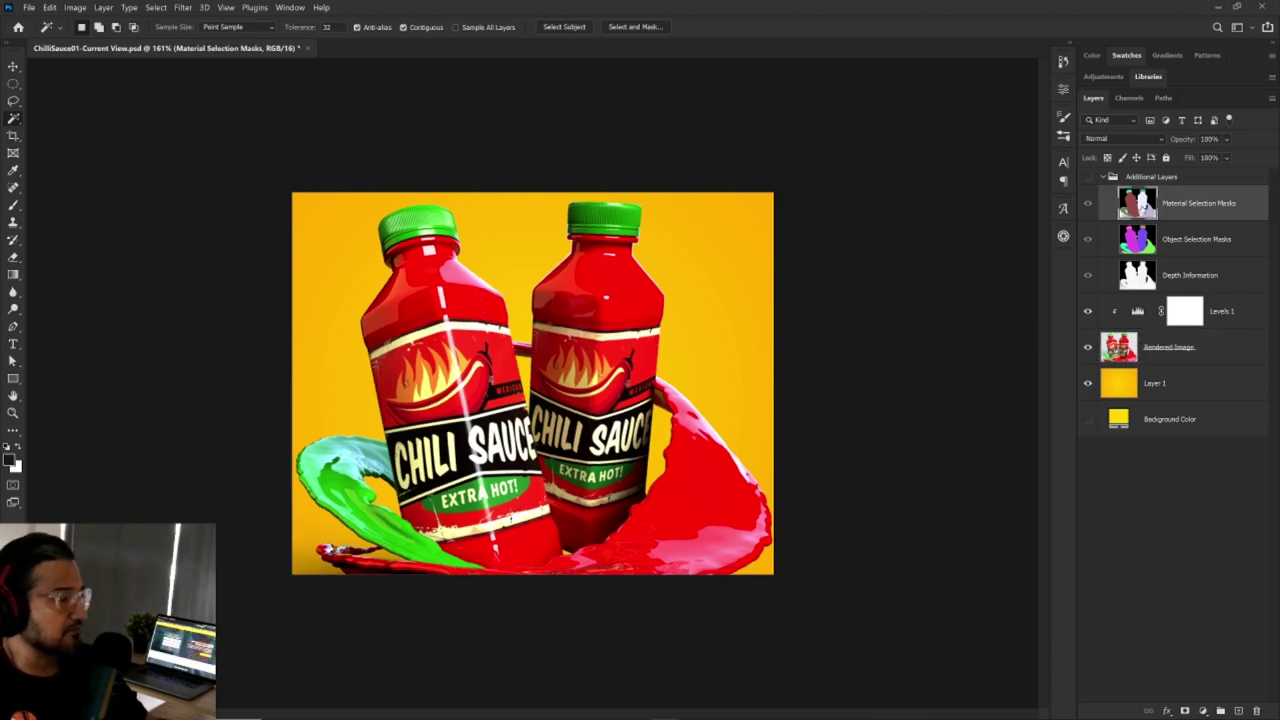
left_click(1088, 205)
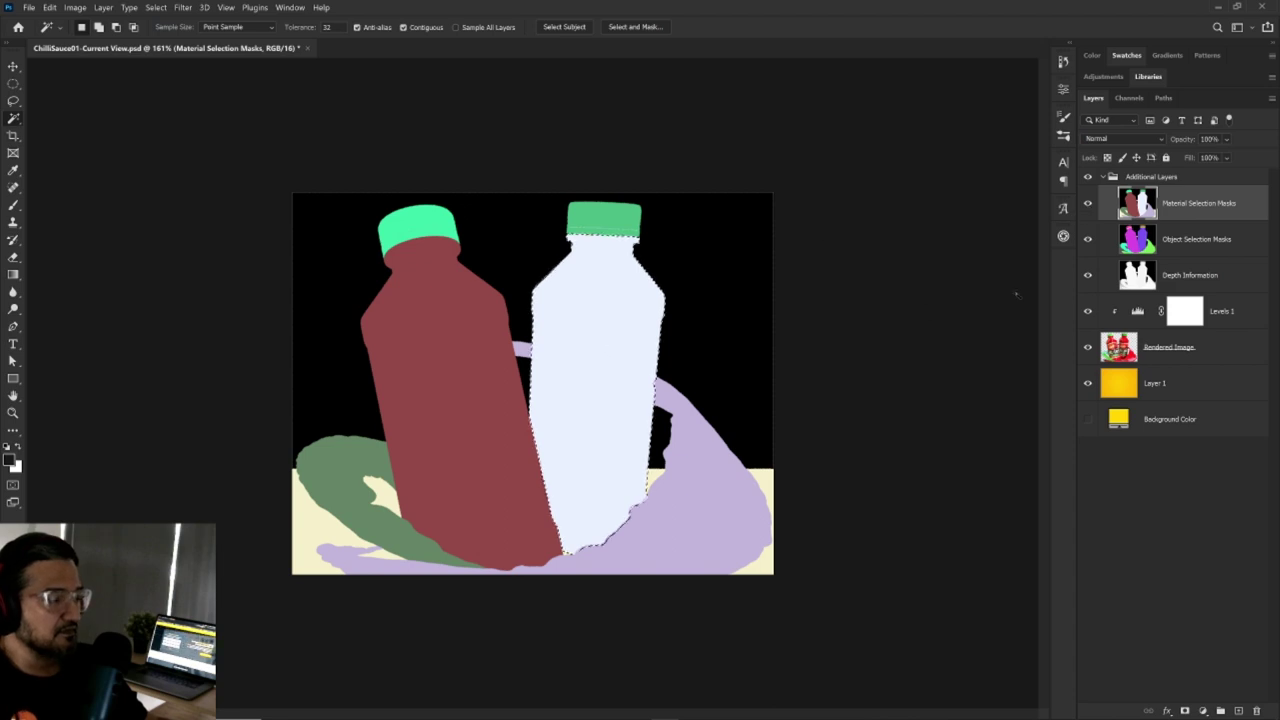
left_click(1088, 177)
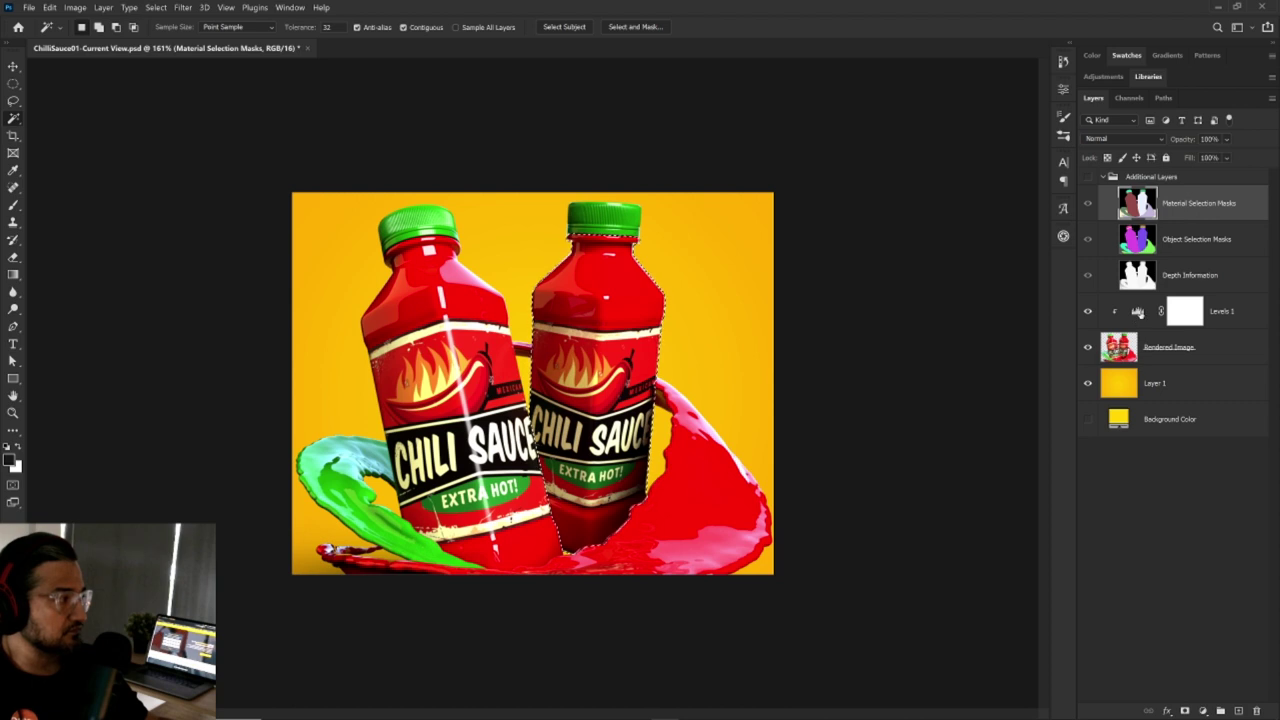
Delete the Levels adjustment layer clipped to the Rendered Image layer, keeping the bottle selection active.
double_click(1137, 312)
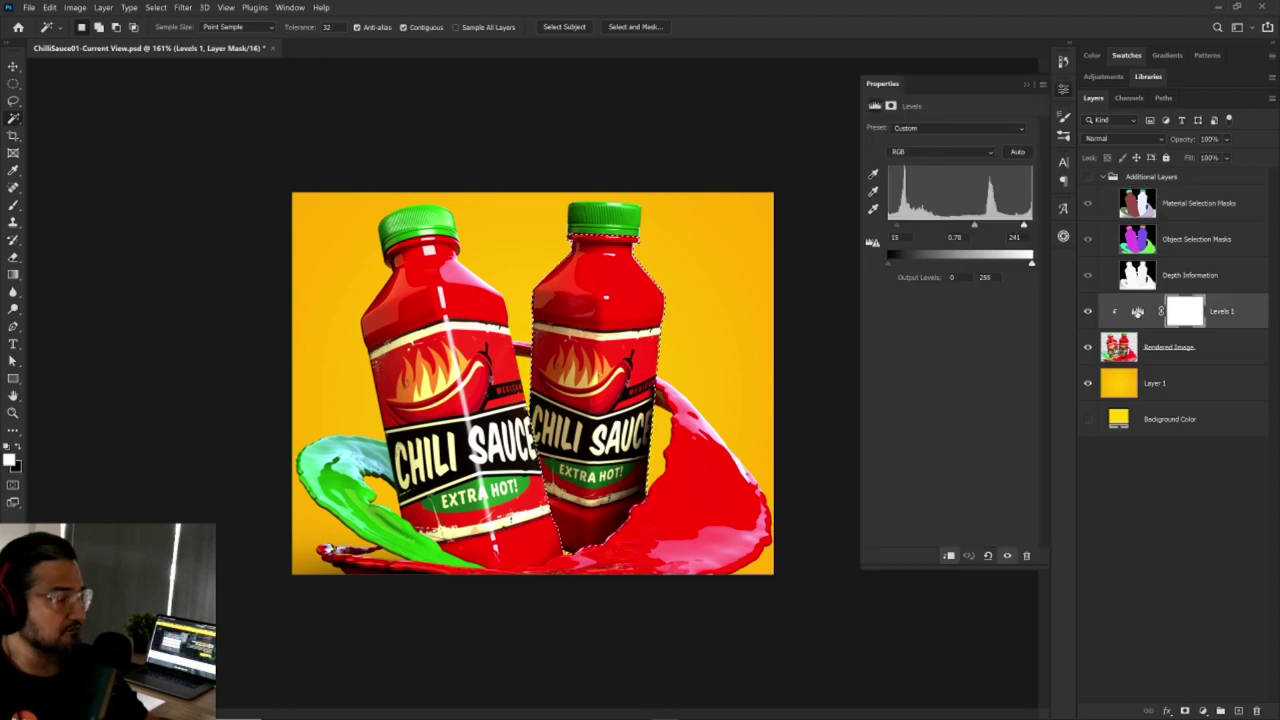
left_click(1063, 86)
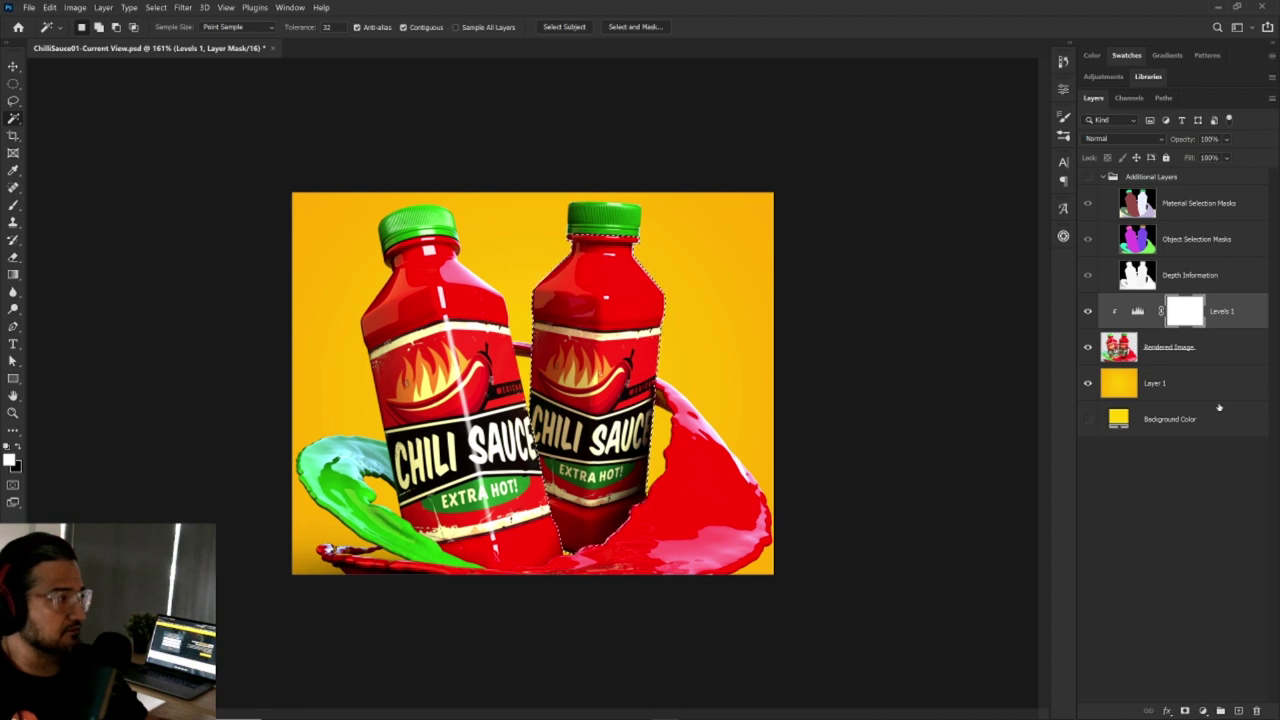
left_click_drag(1235, 331, 1257, 711)
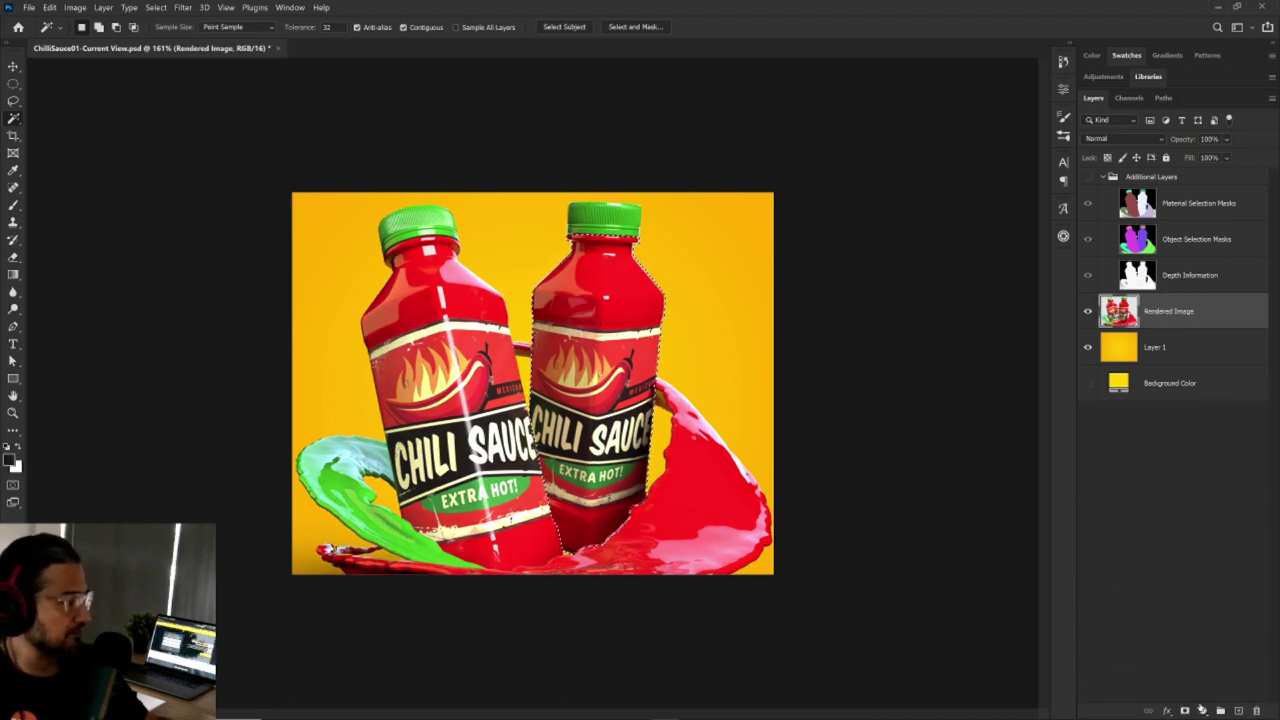
Add a Levels adjustment masked to the selected back bottle and slightly brighten its midtones.
left_click(1203, 711)
left_click(1196, 531)
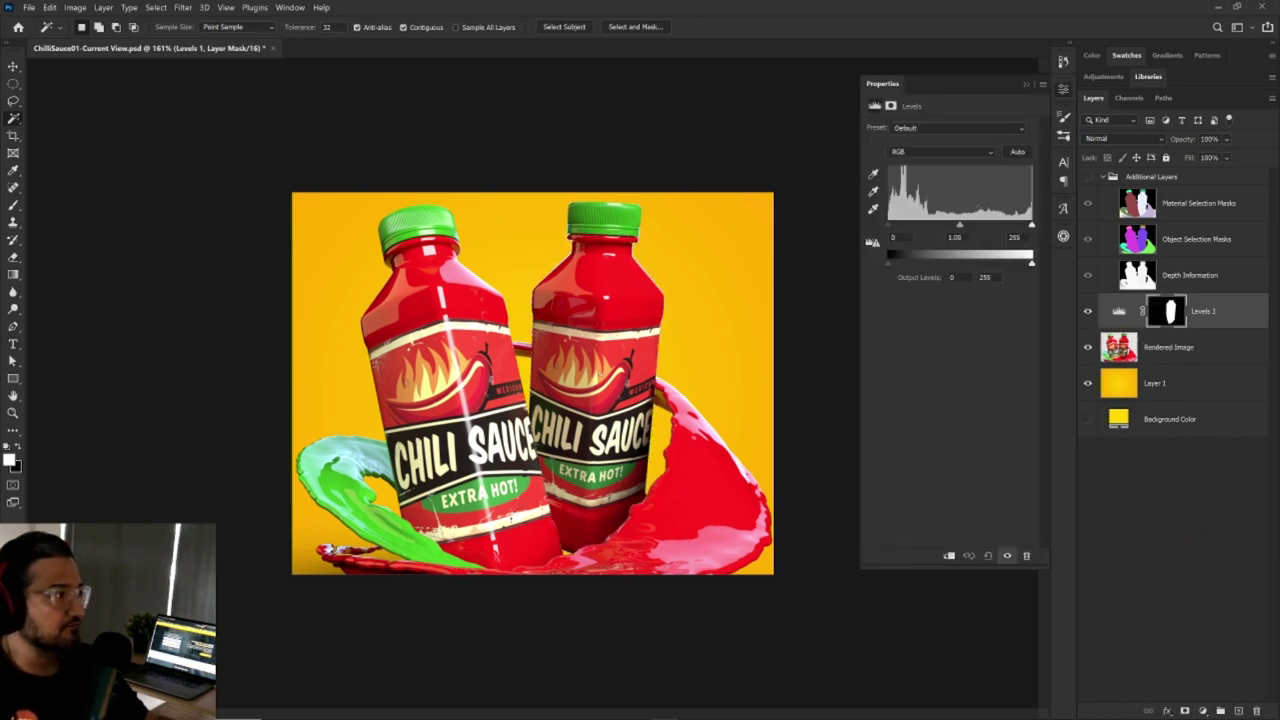
left_click_drag(961, 225, 955, 228)
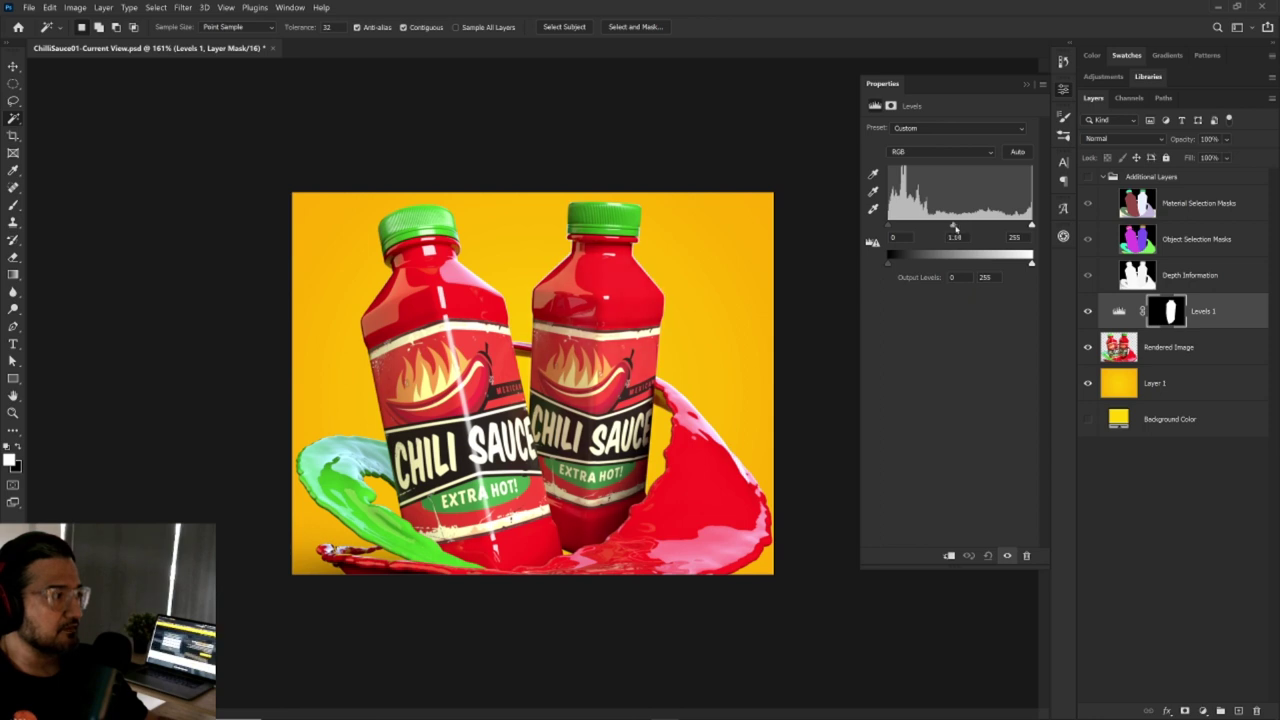
left_click(1063, 88)
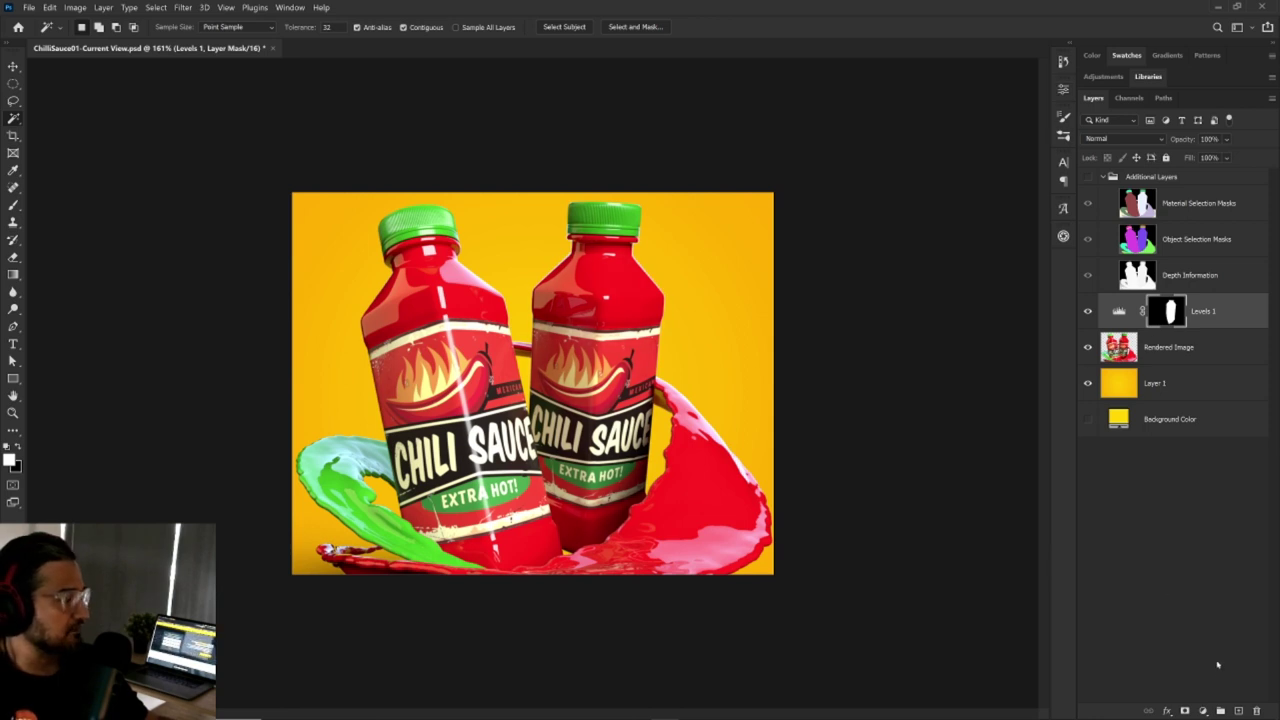
Add a Hue/Saturation adjustment with hue +5 above the masked Levels layer and clip it to that layer.
left_click(1203, 711)
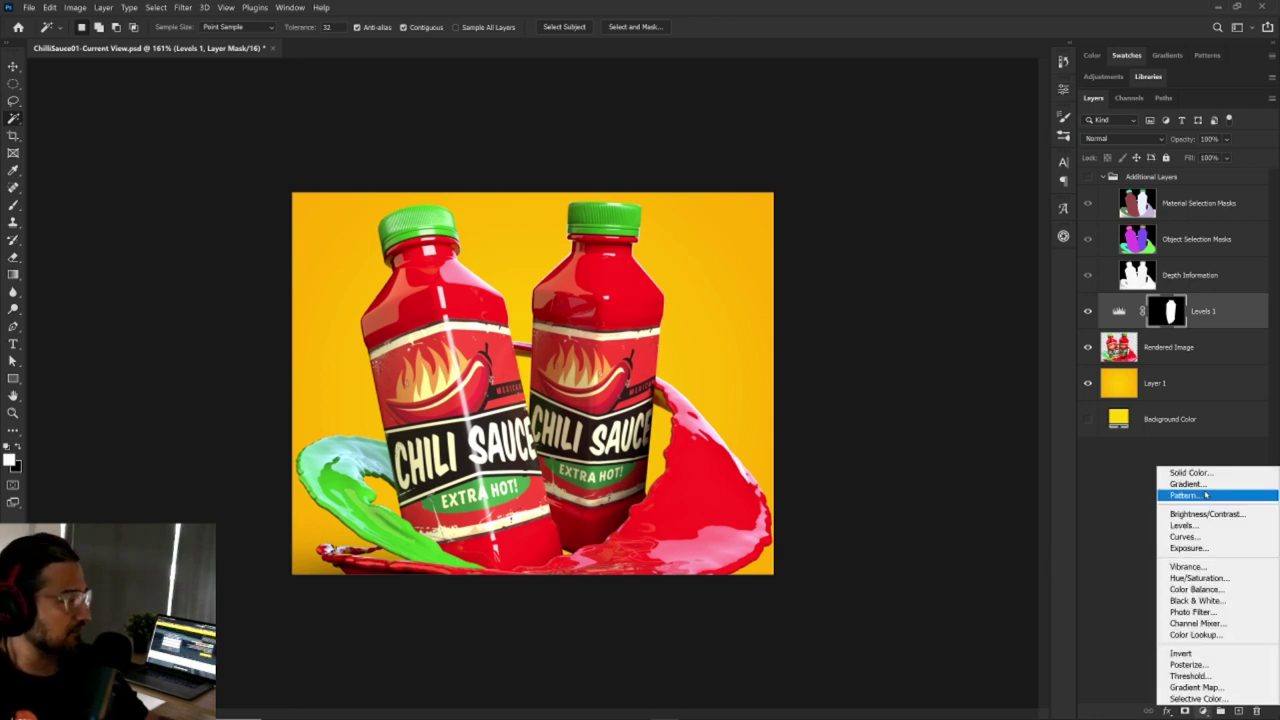
left_click(1203, 573)
left_click_drag(950, 177, 953, 179)
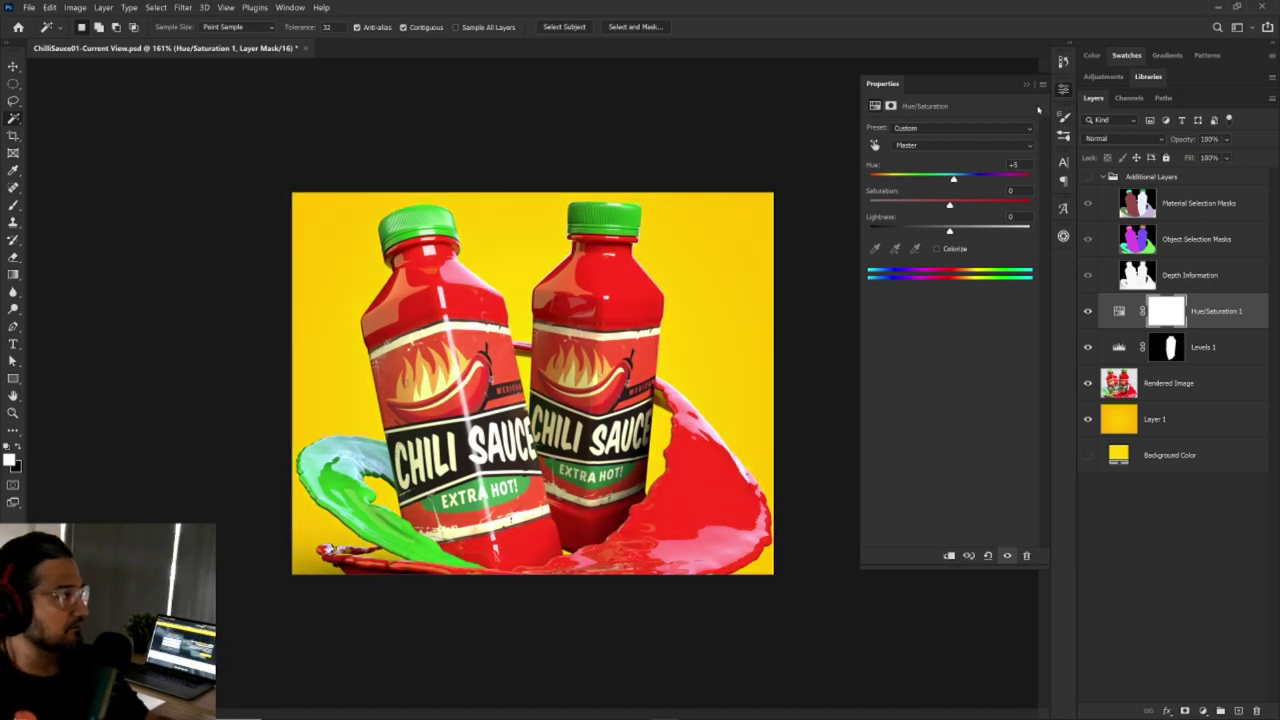
left_click(1026, 84)
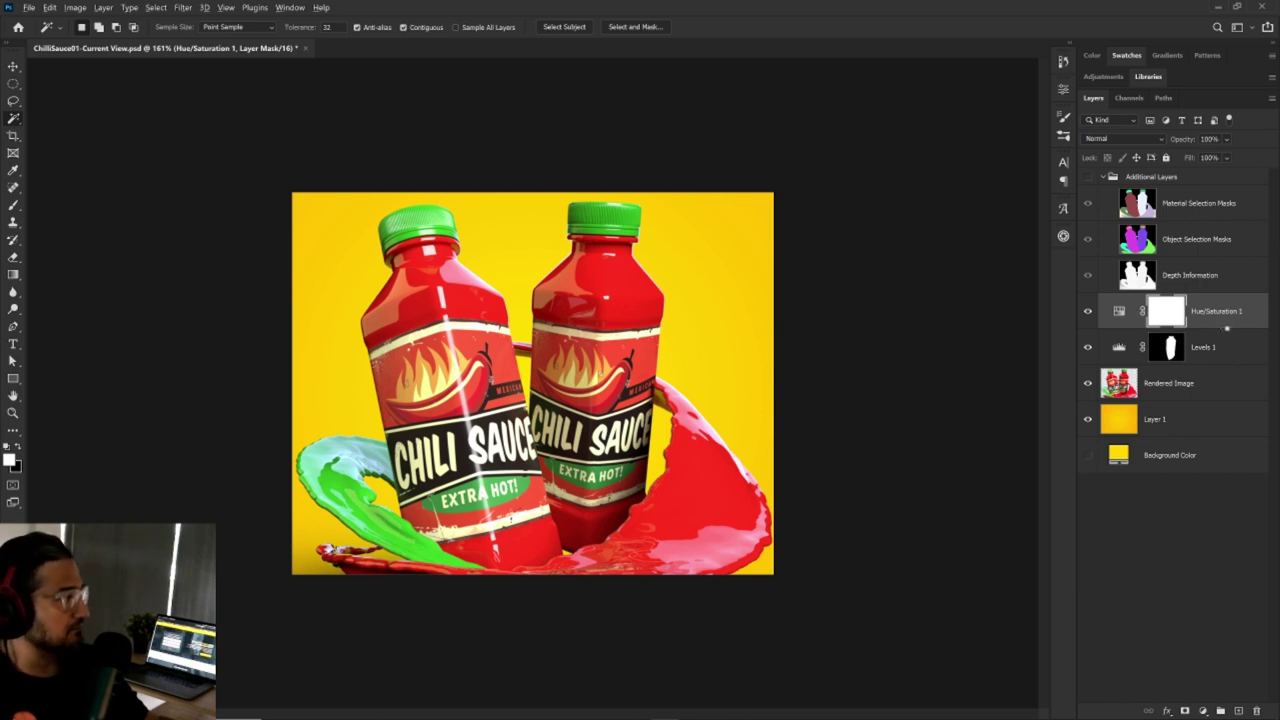
left_click(1226, 328, "alt")
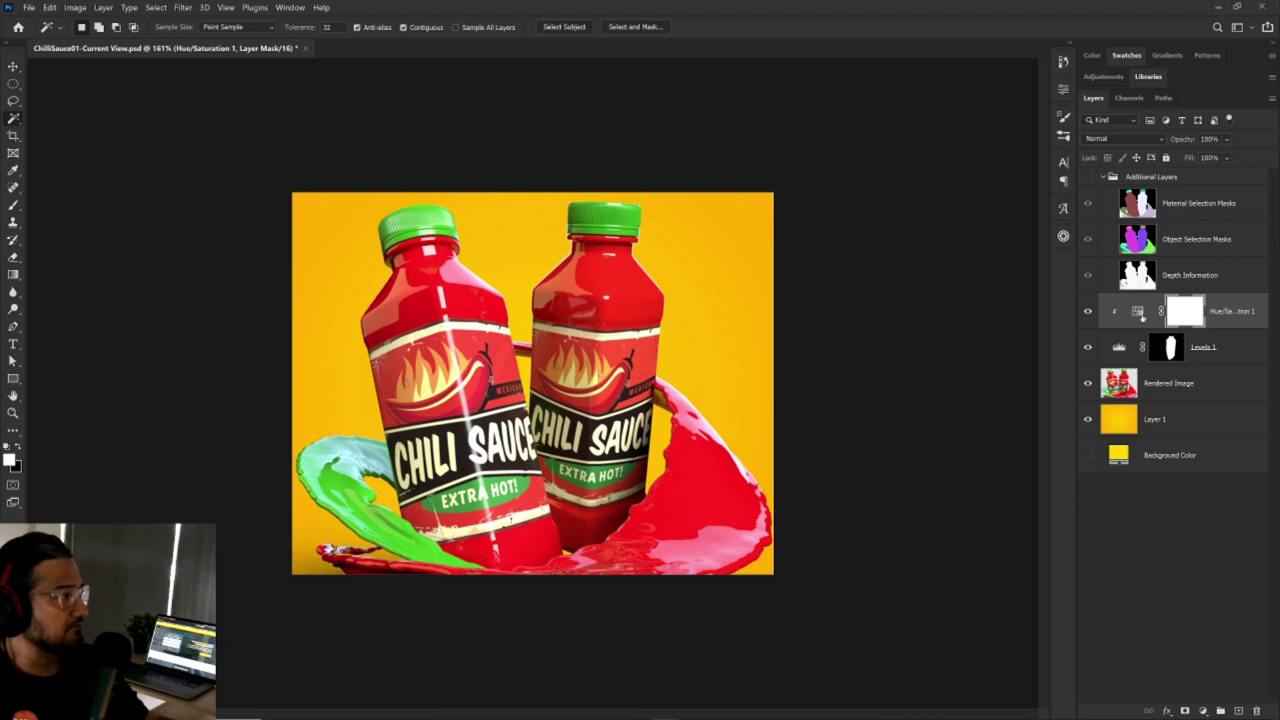
Set the clipped Hue/Saturation adjustment's hue to -55 to recolor the back bottle purple.
left_click(1138, 313)
left_click(1063, 89)
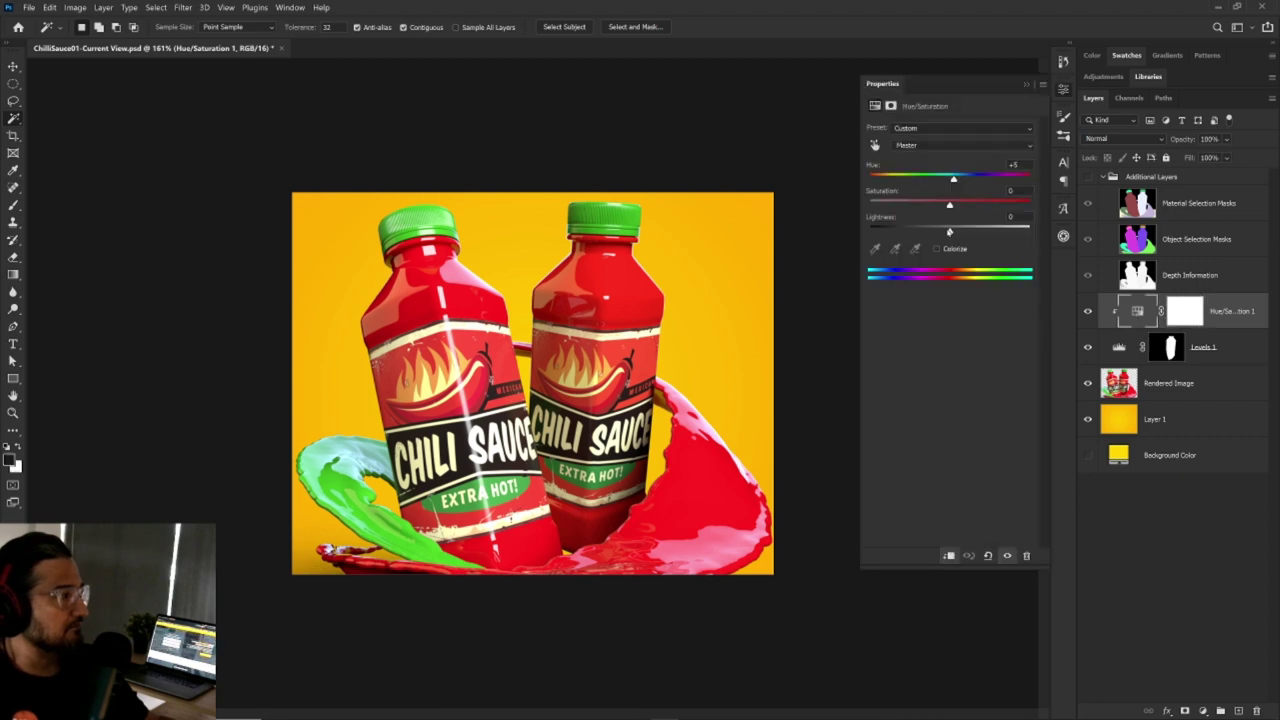
mouse_move(954, 183)
left_mouse_down()
mouse_move(971, 183)
mouse_move(925, 186)
mouse_move(990, 194)
mouse_move(937, 197)
left_mouse_up()
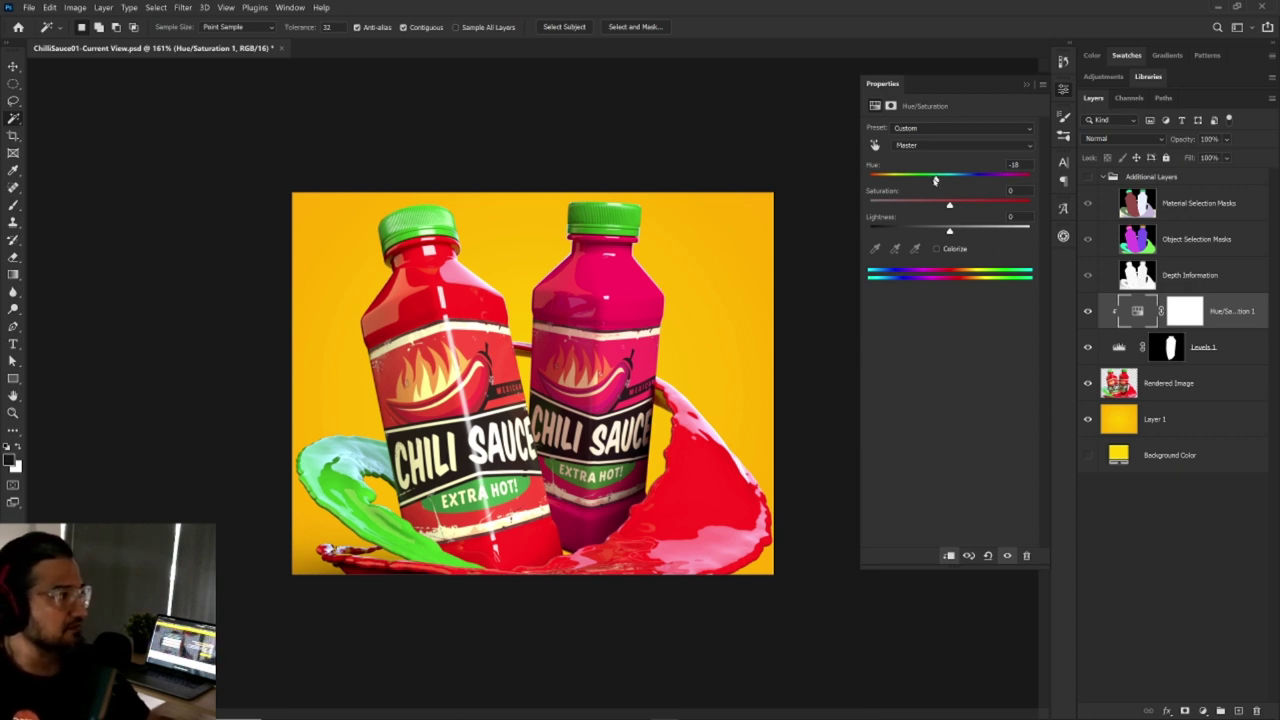
left_click_drag(935, 178, 910, 187)
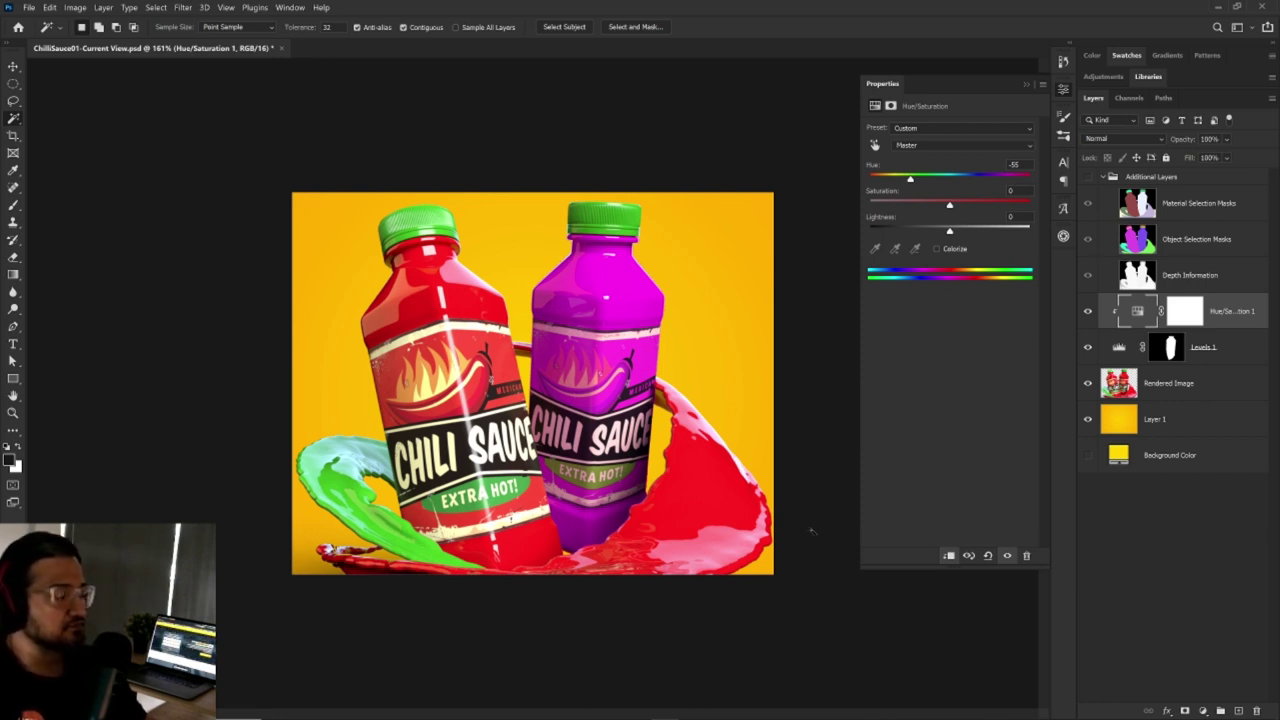
left_click(1063, 88)
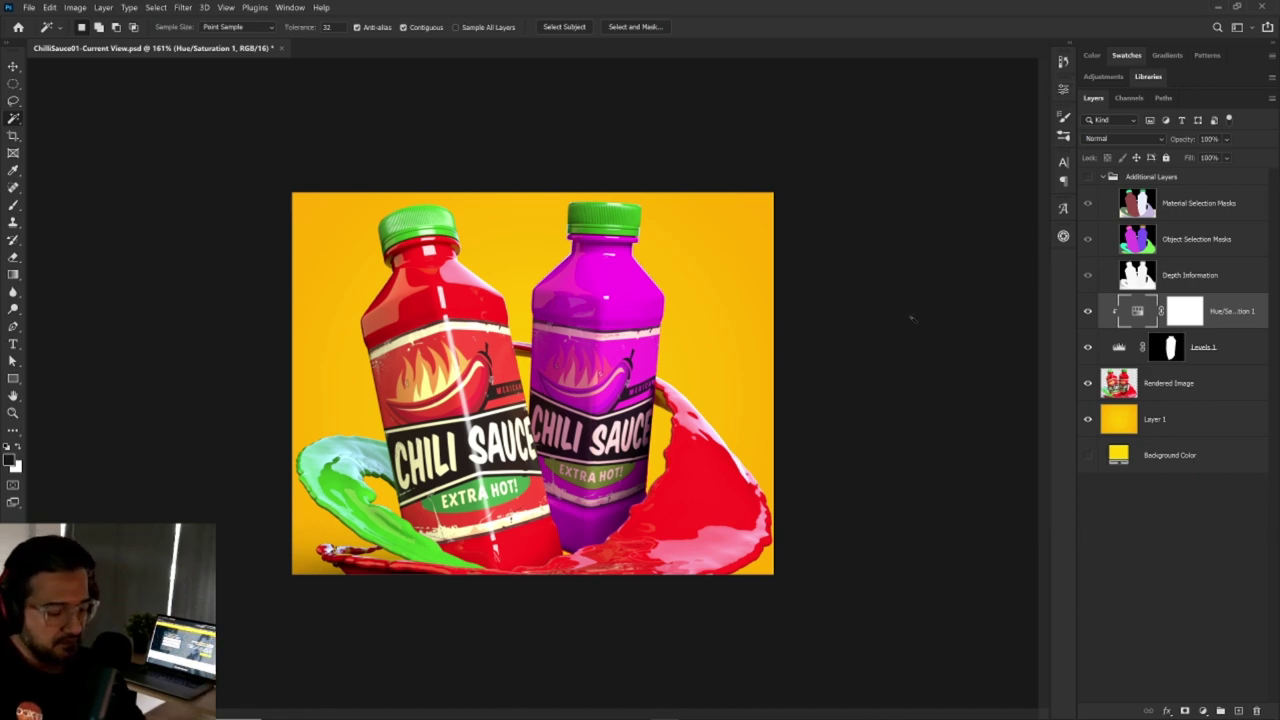
Switch to Adobe Dimension and browse the Starter Assets library back up to the models and basic shapes.
key("alt+Tab")
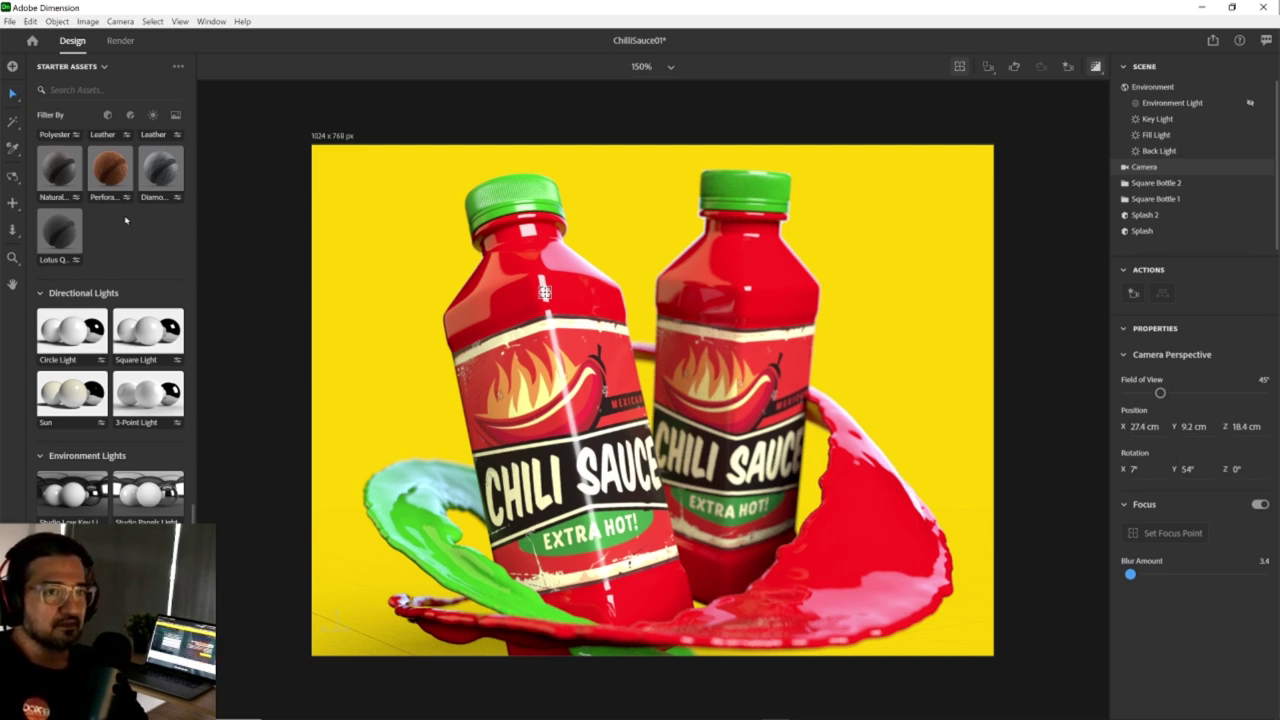
scroll(165, 310, "up", 20)
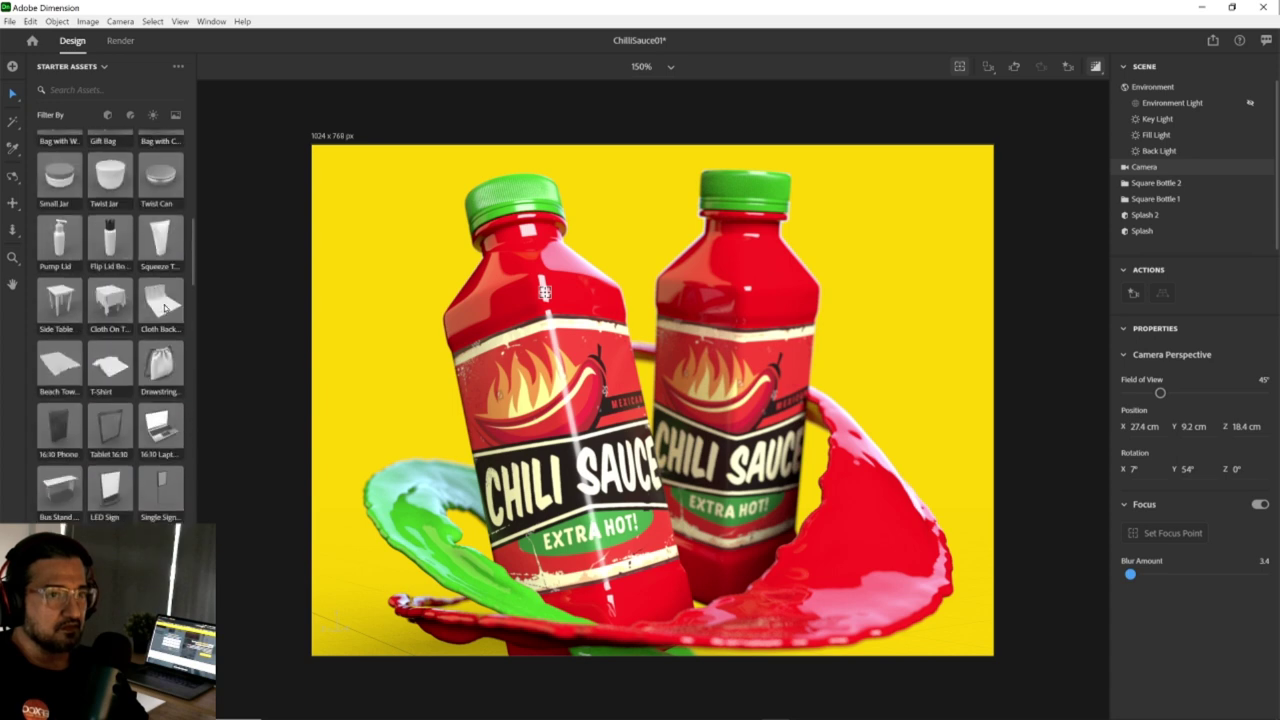
scroll(165, 310, "up", 5)
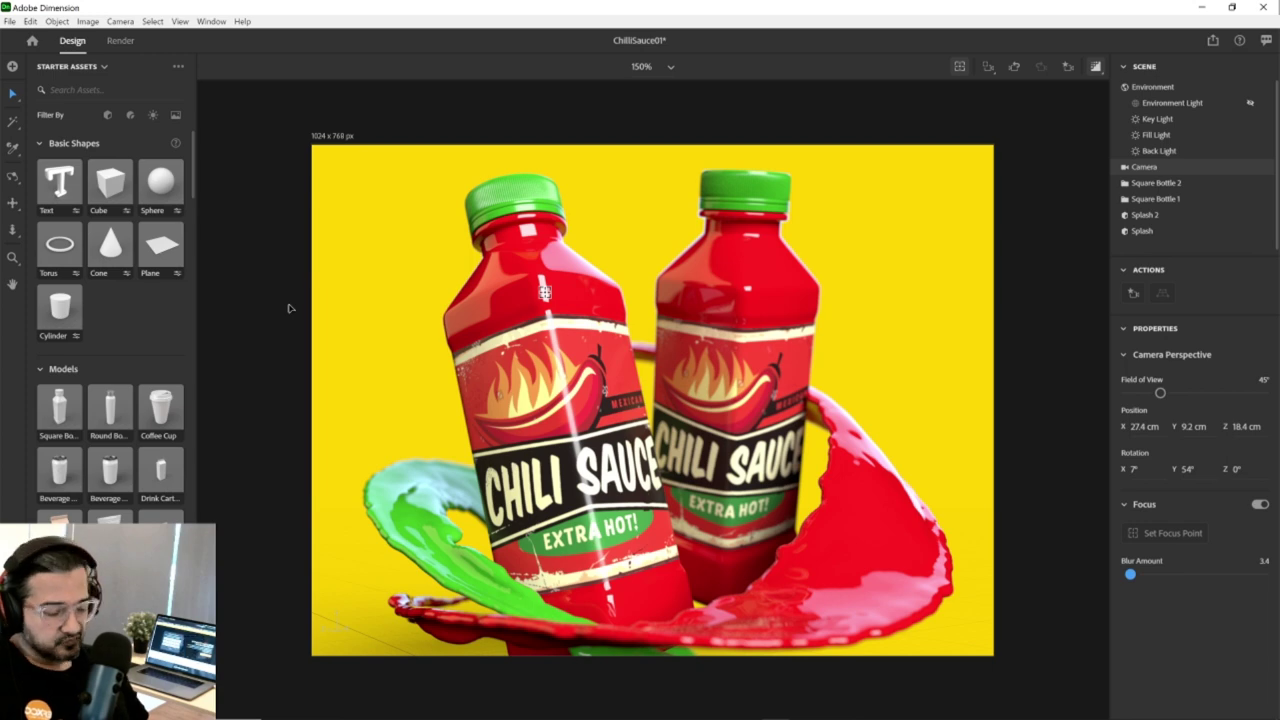
Switch to Chrome and search Google for "3d models for adobe dimension" in a new tab.
key("alt+Tab")
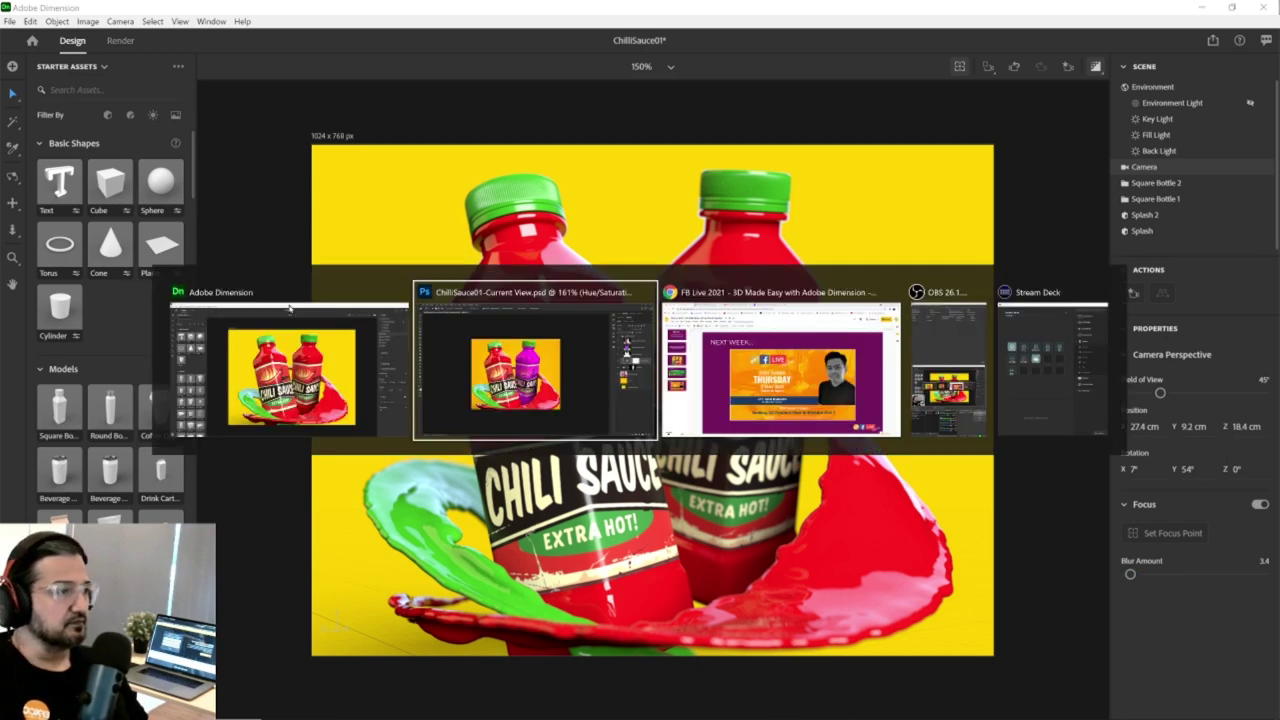
key("alt+Tab")
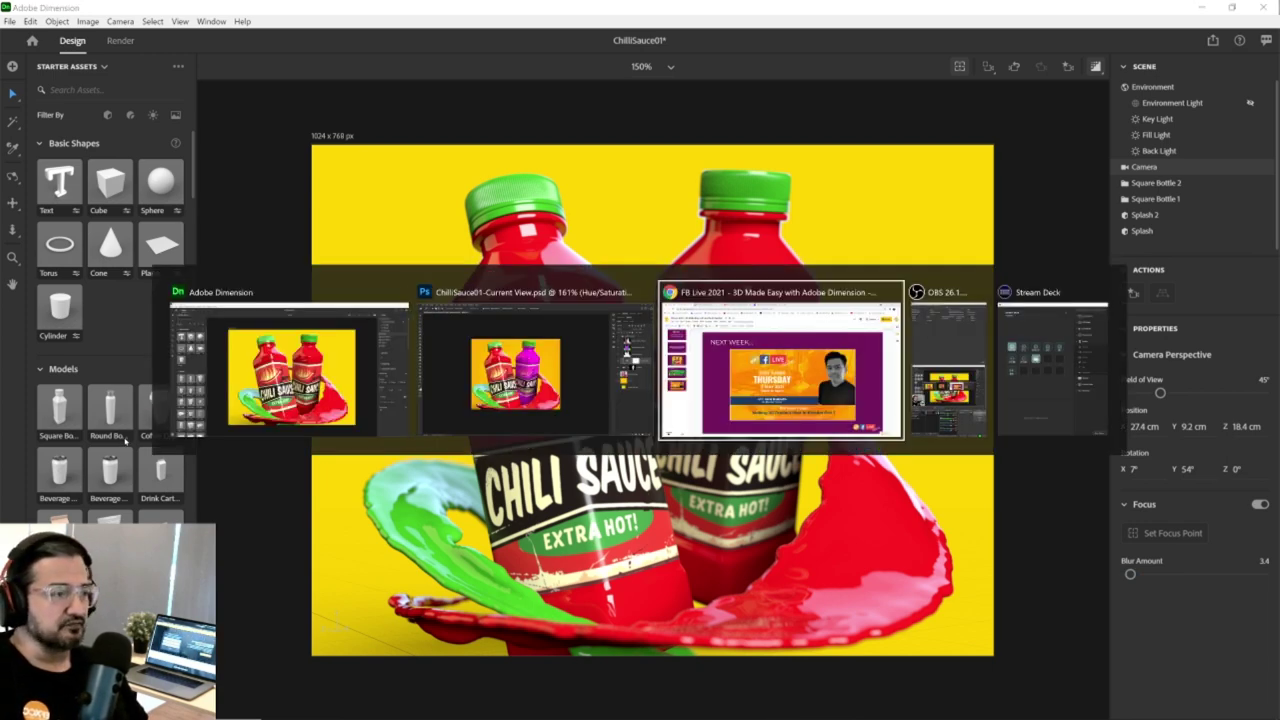
key("ctrl+t")
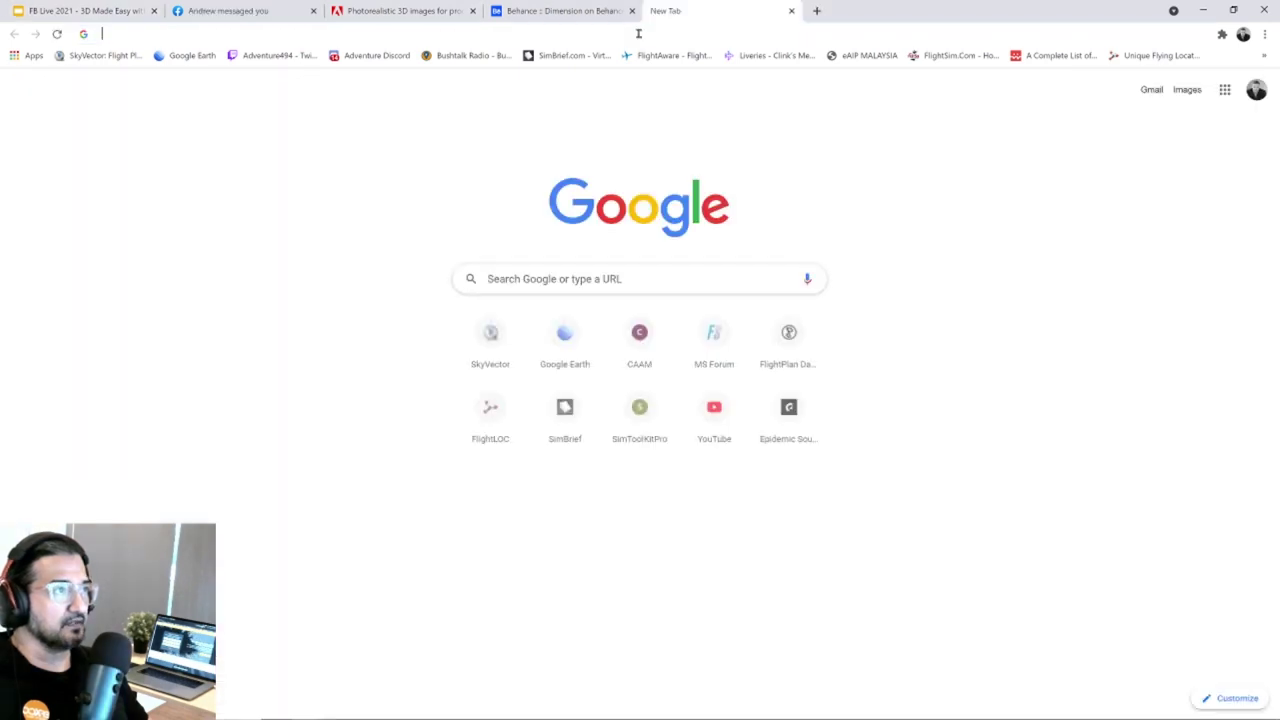
left_click(638, 33)
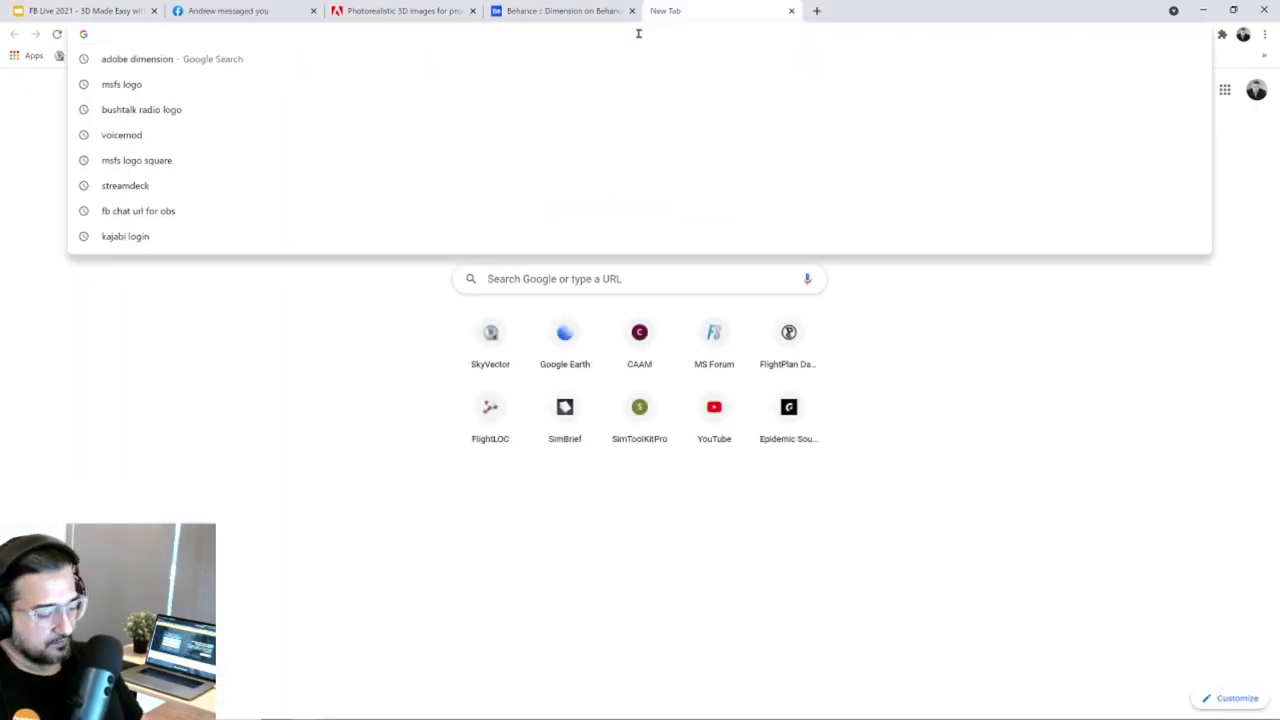
type("3d models for adobe dimension")
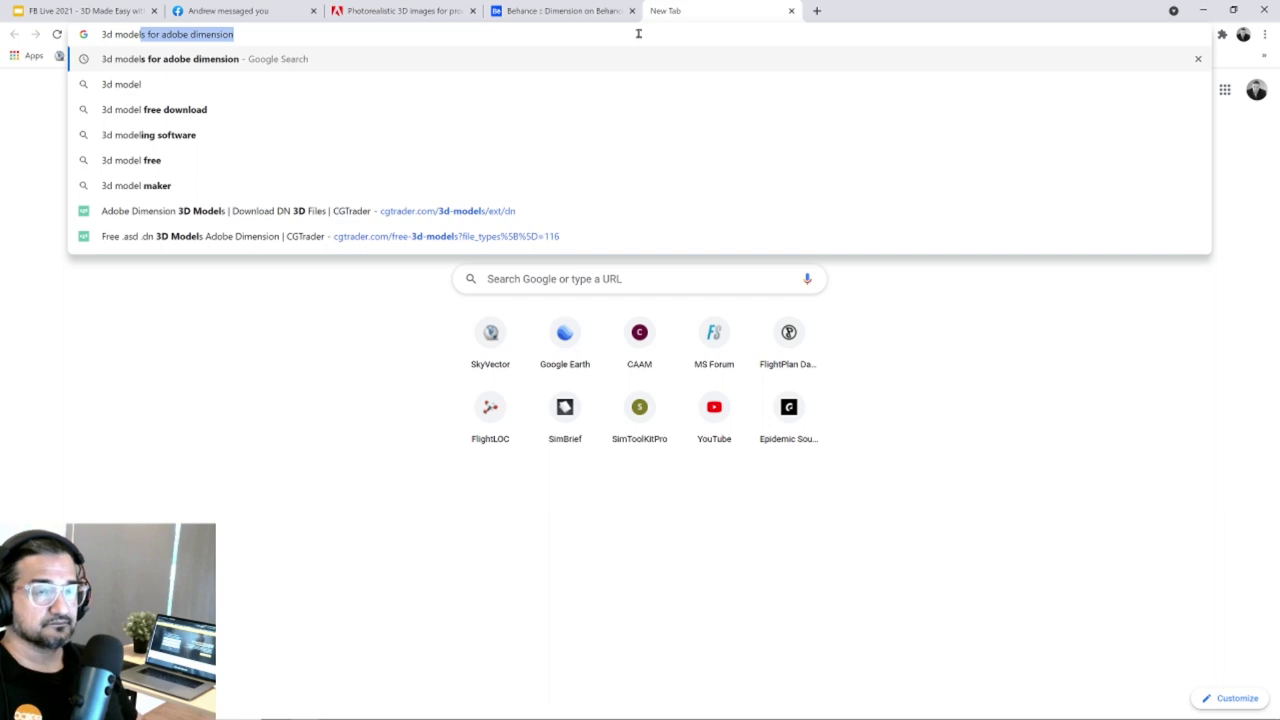
key("Down")
key("Up")
key("Return")
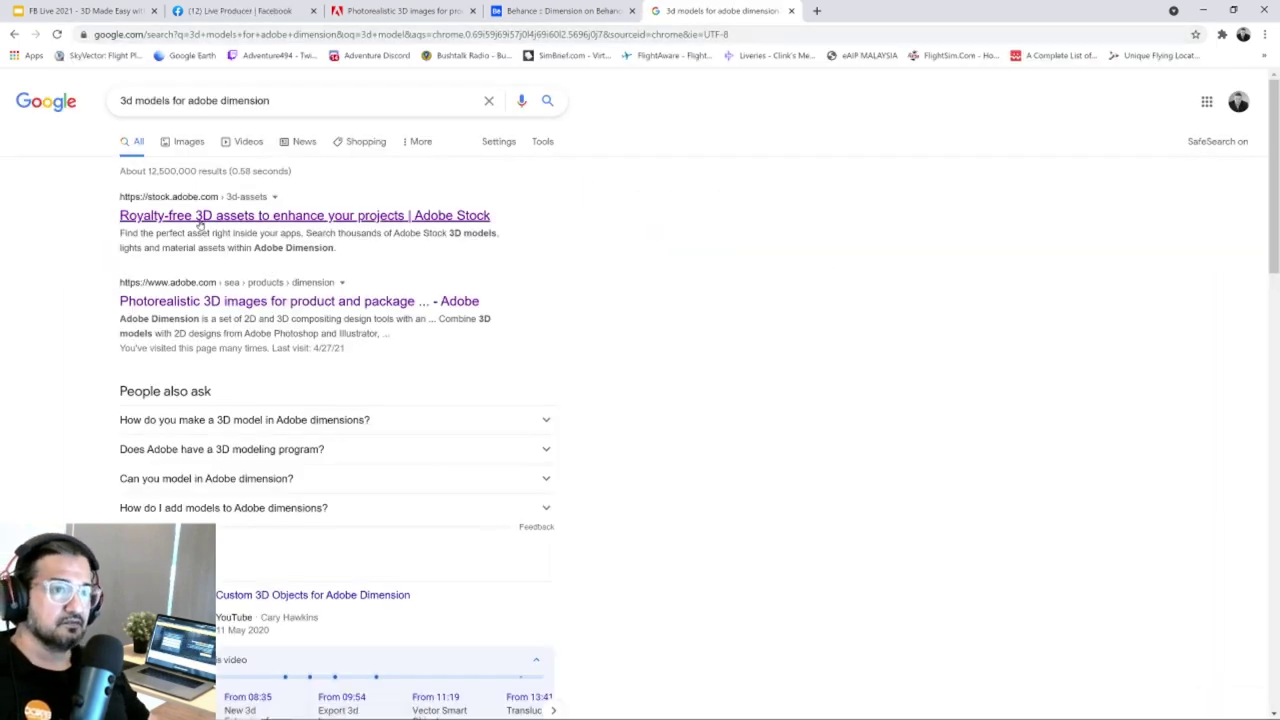
Open the Adobe Stock 3D assets result in a separate tab, skim the remaining search results, and switch to that page.
middle_click(229, 217)
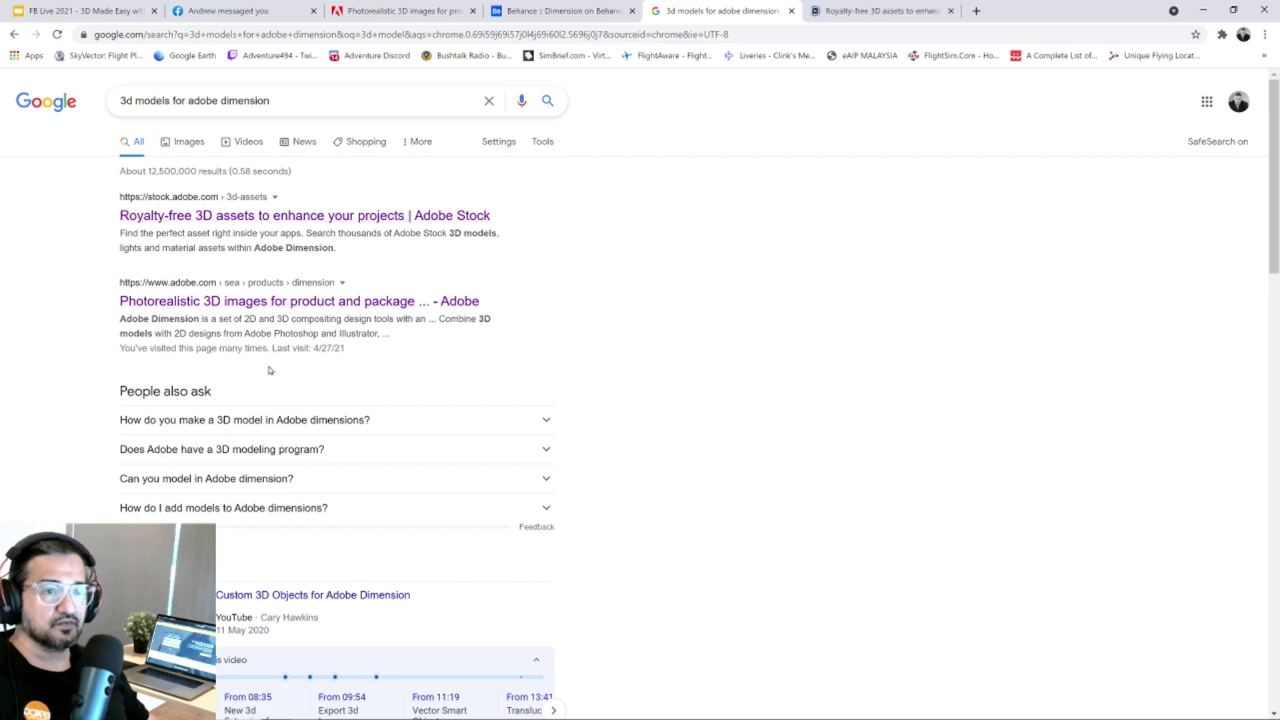
scroll(430, 362, "down", 3)
scroll(437, 381, "down", 4)
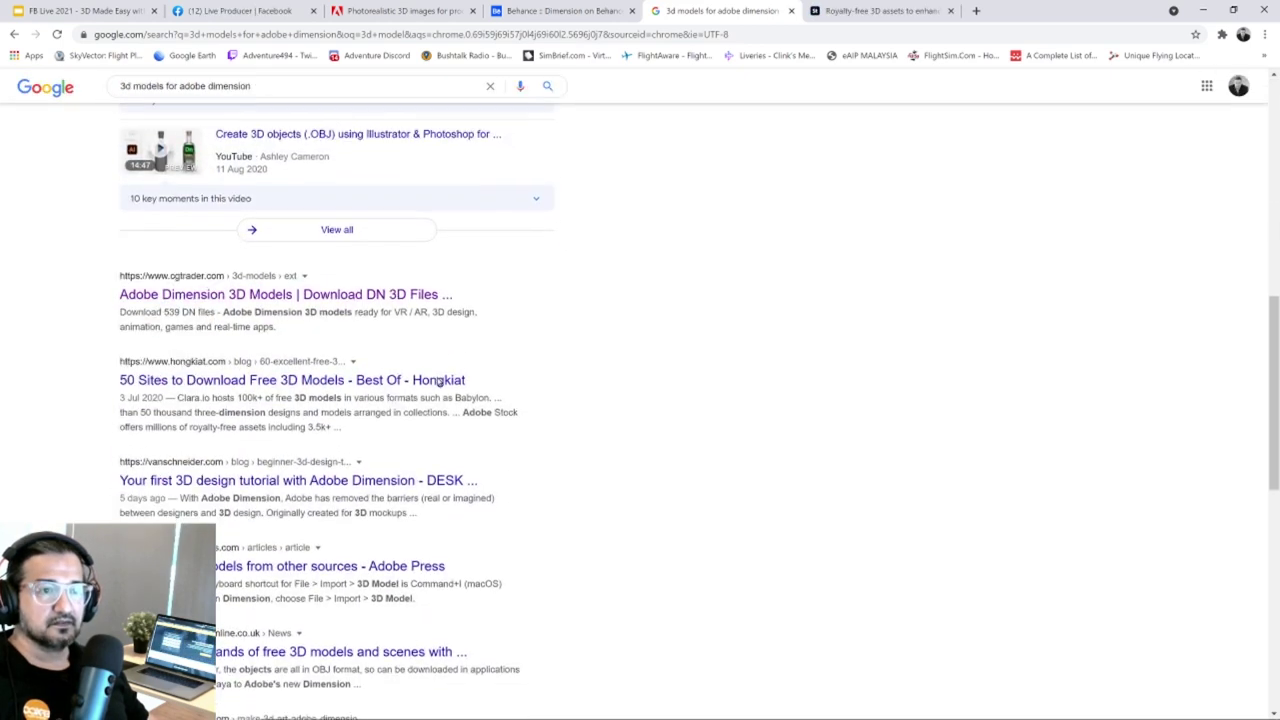
scroll(437, 381, "down", 3)
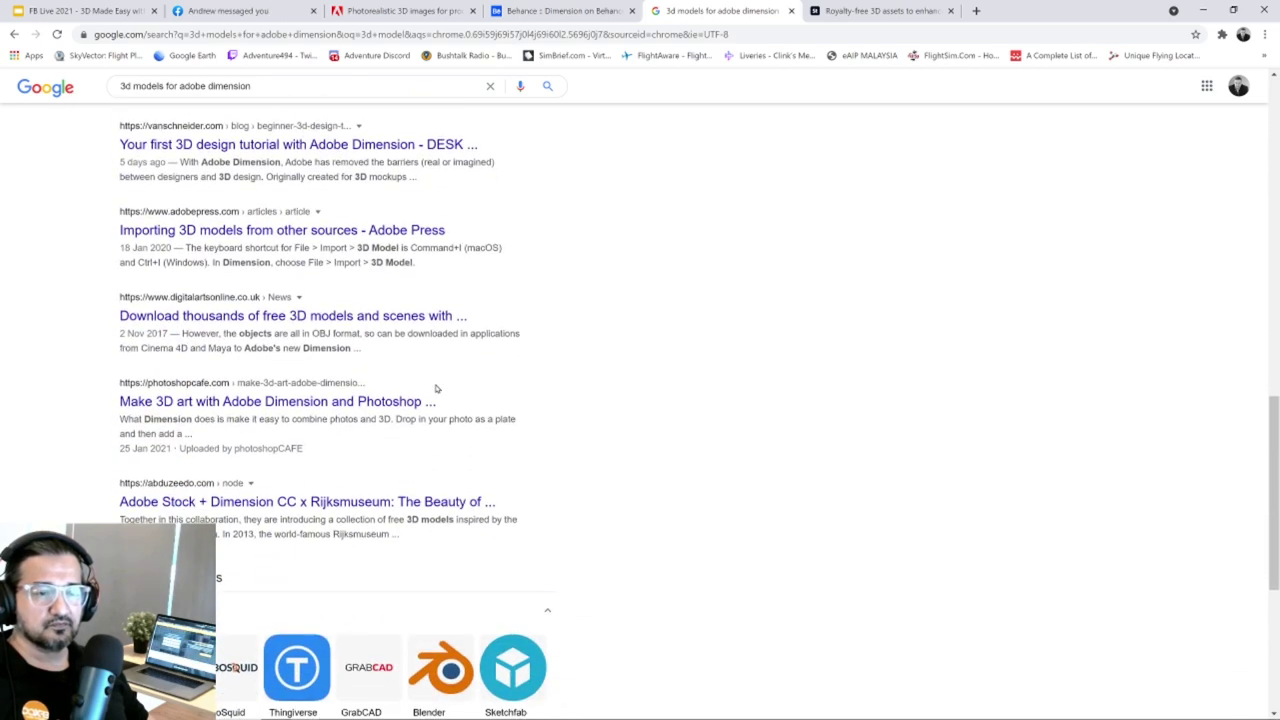
scroll(440, 385, "up", 7)
left_click(878, 11)
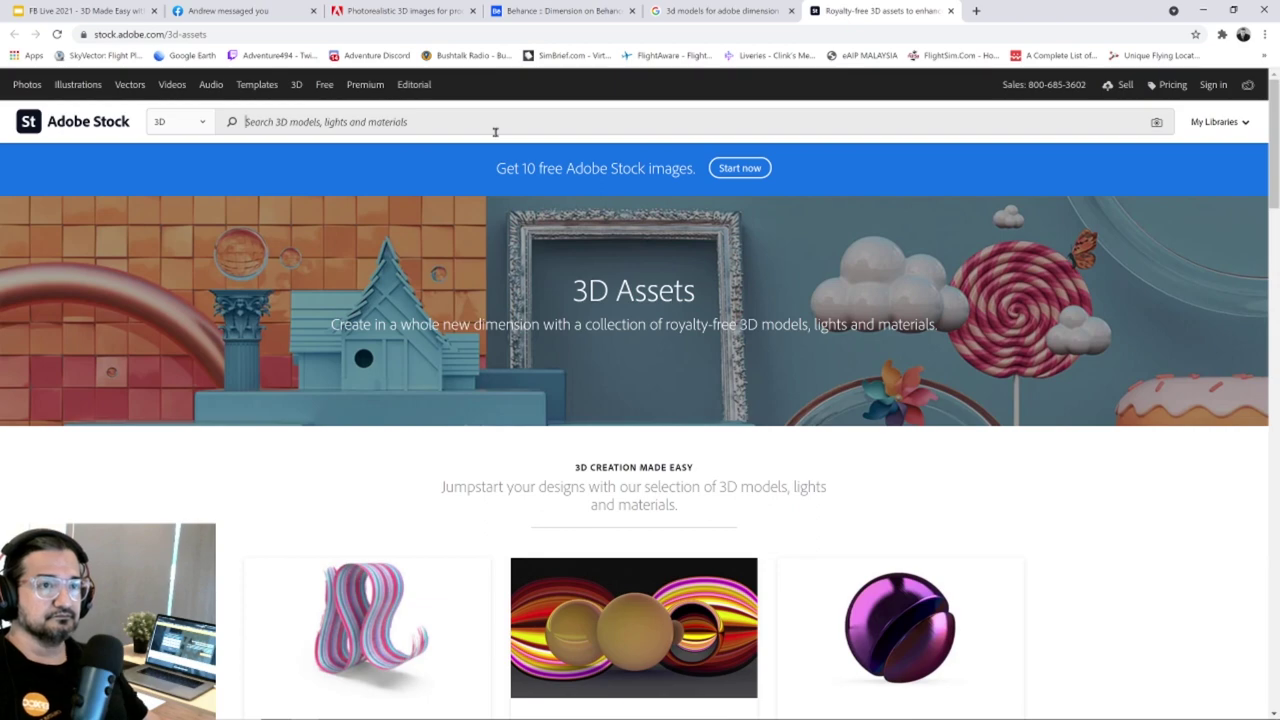
Browse Adobe Stock's curated 3D scenes, open the Branding collection, and look through its models.
scroll(487, 284, "down", 4)
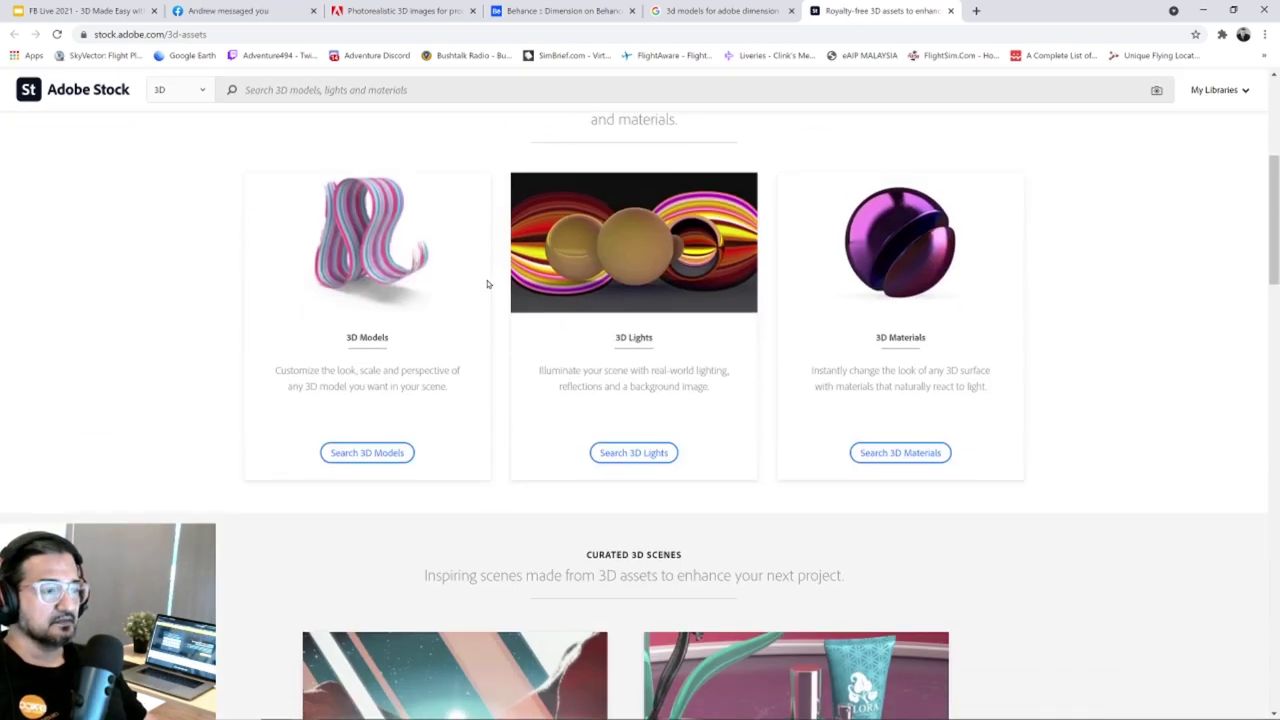
scroll(487, 284, "down", 5)
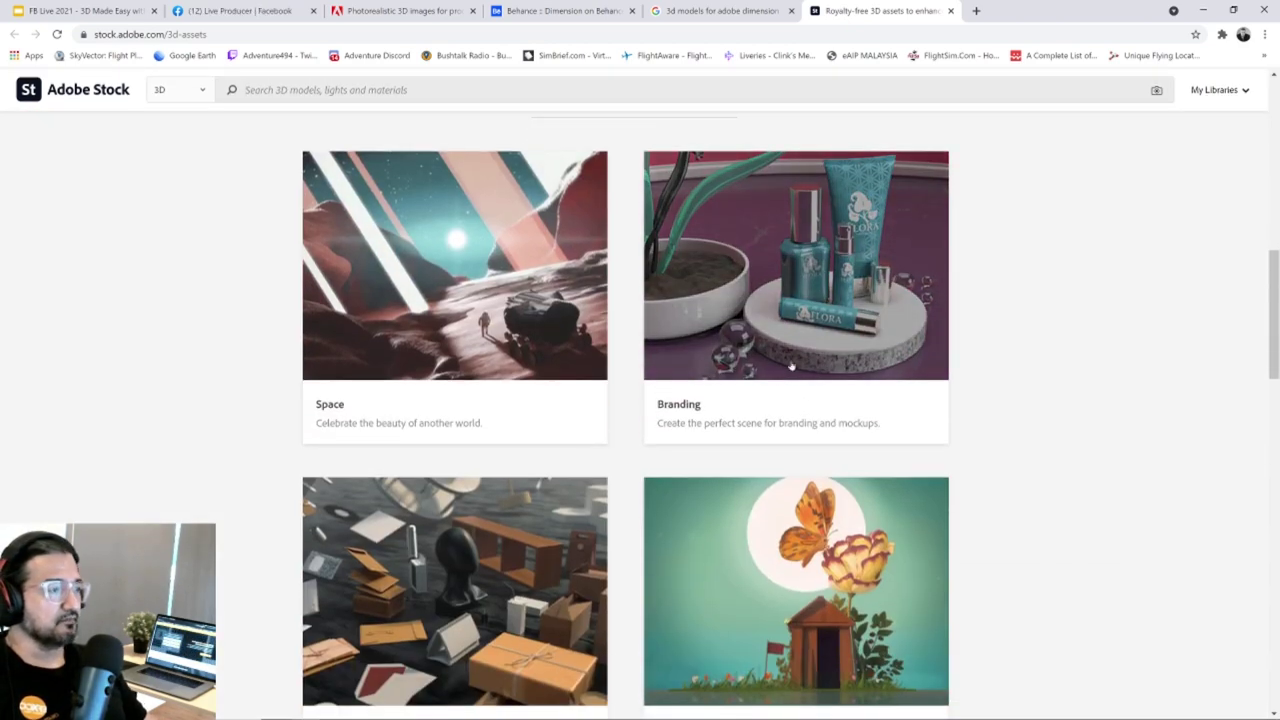
scroll(700, 480, "down", 1)
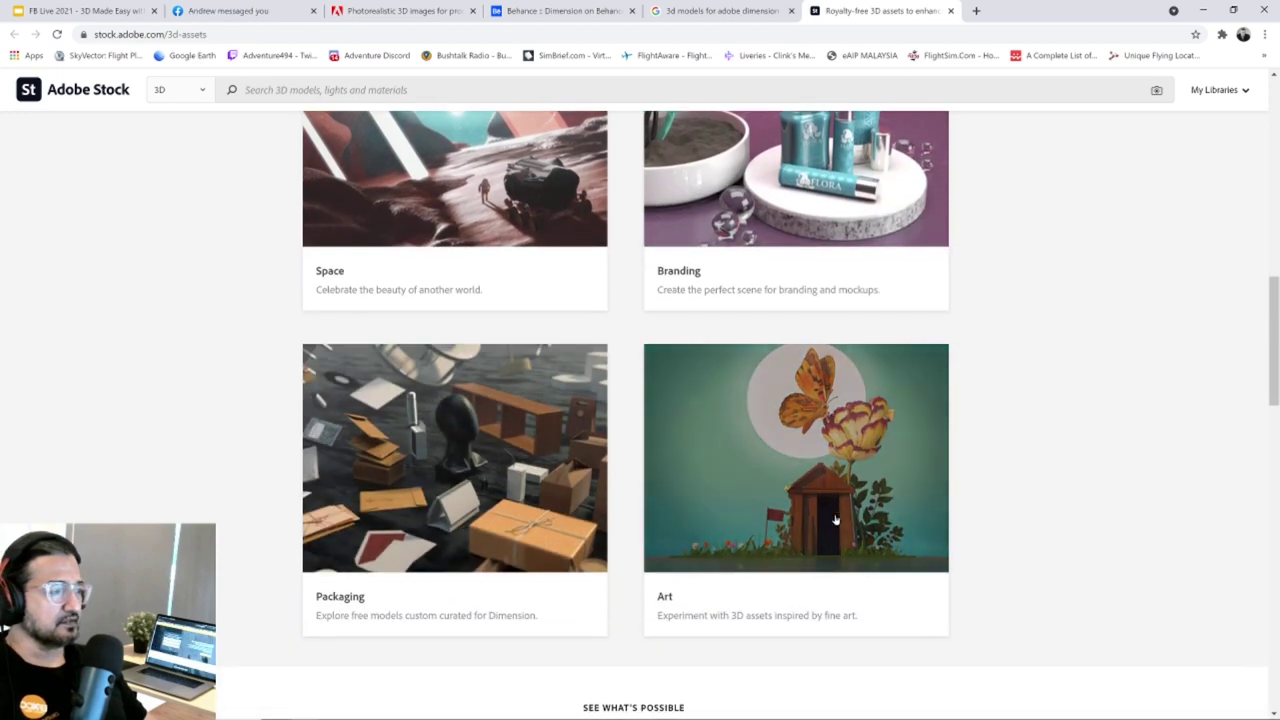
scroll(760, 430, "up", 1)
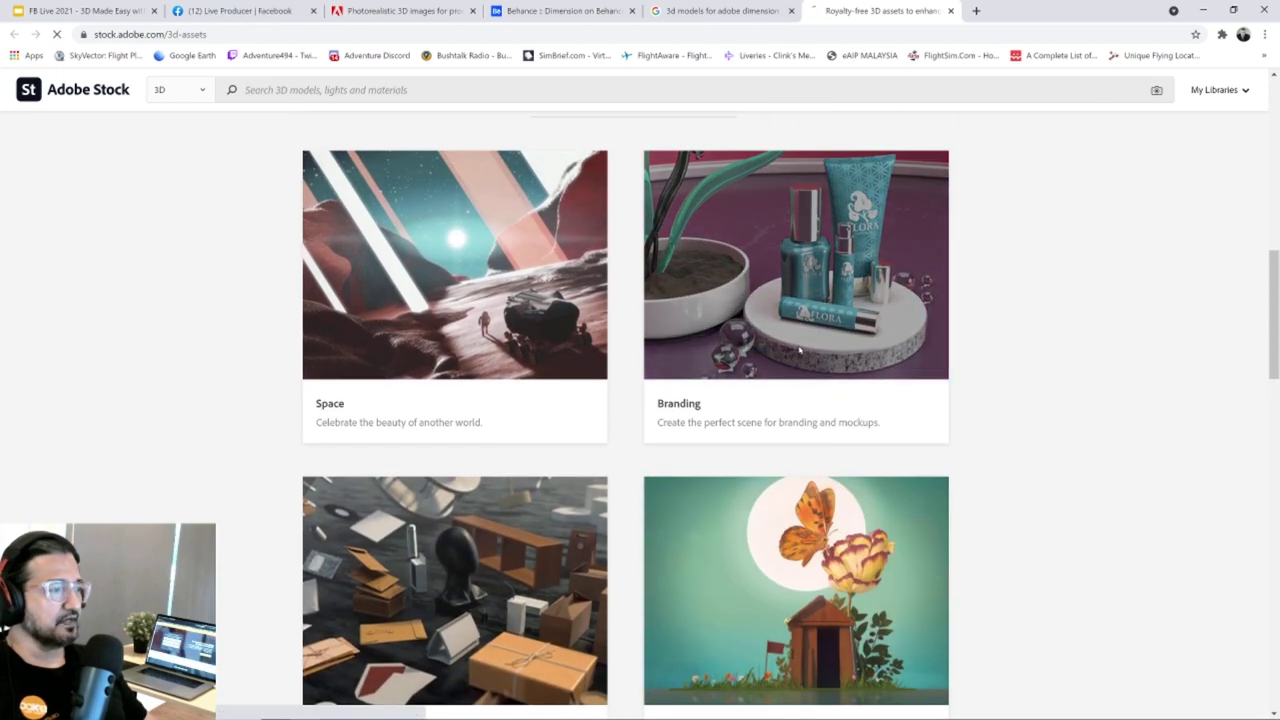
scroll(776, 398, "down", 2)
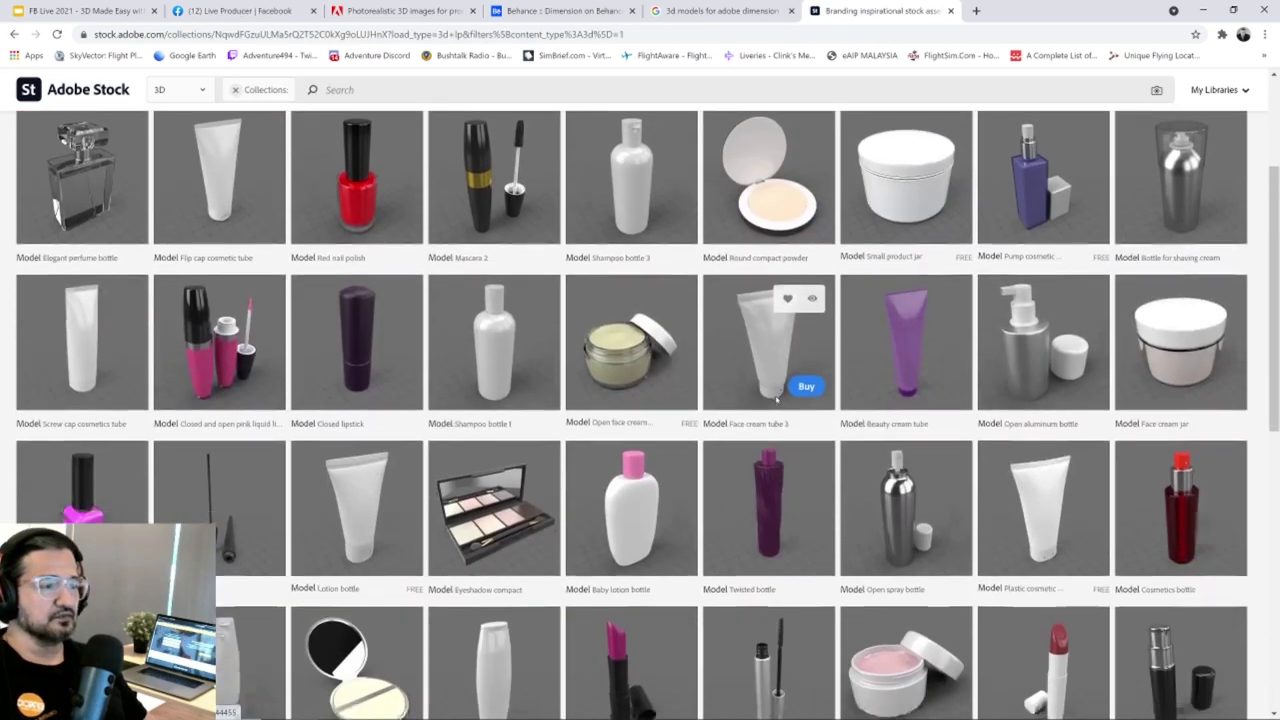
scroll(776, 398, "down", 5)
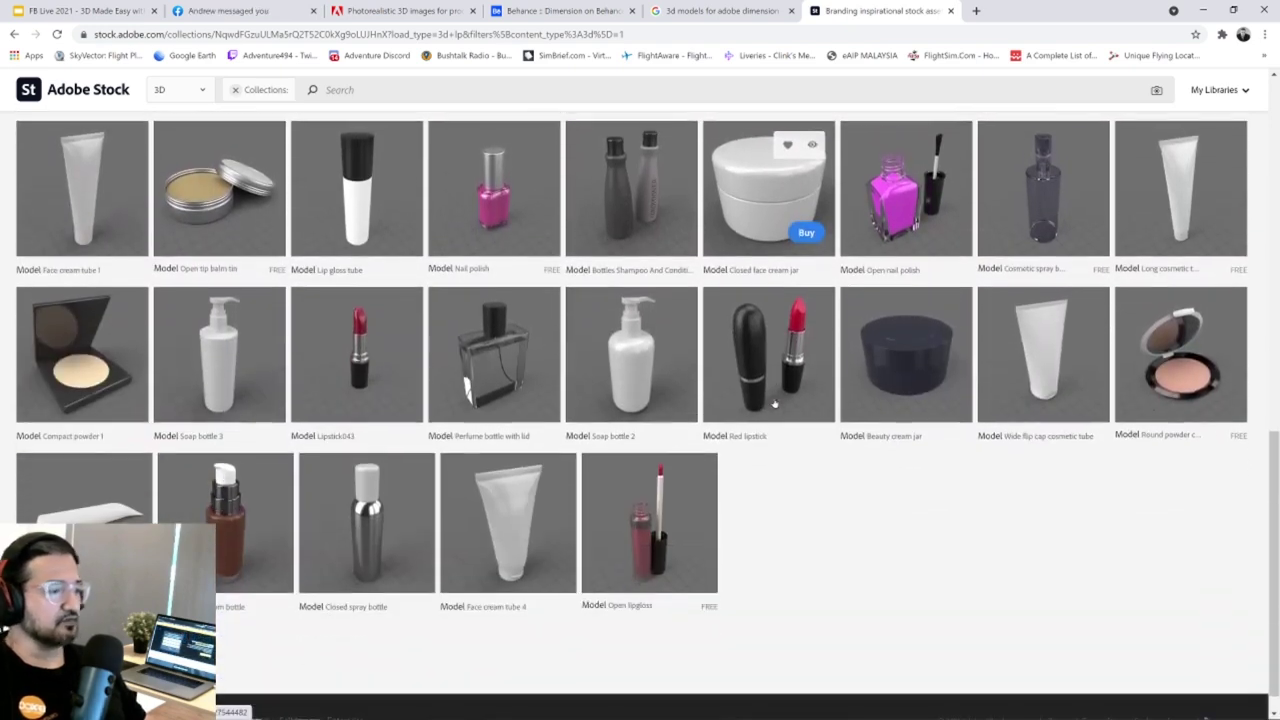
scroll(776, 404, "up", 8)
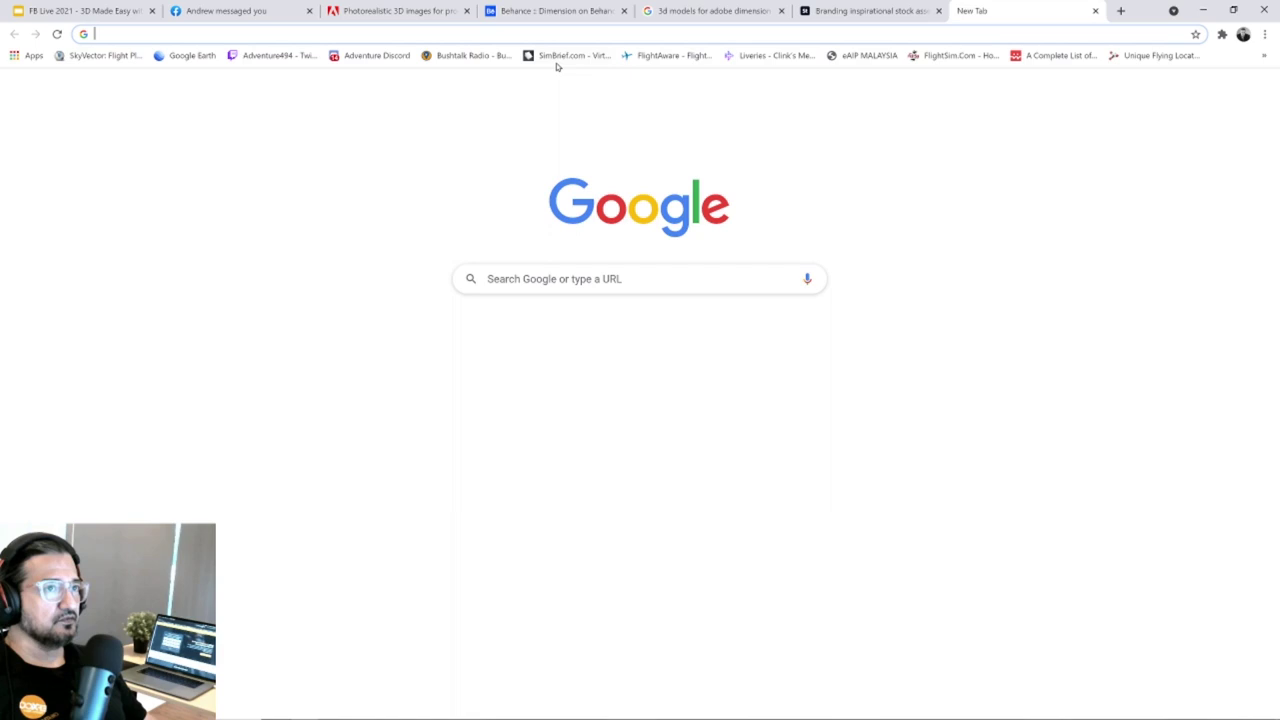
Search Google for turbosquid in a new tab and open the TurboSquid 3D models site.
left_click(975, 11)
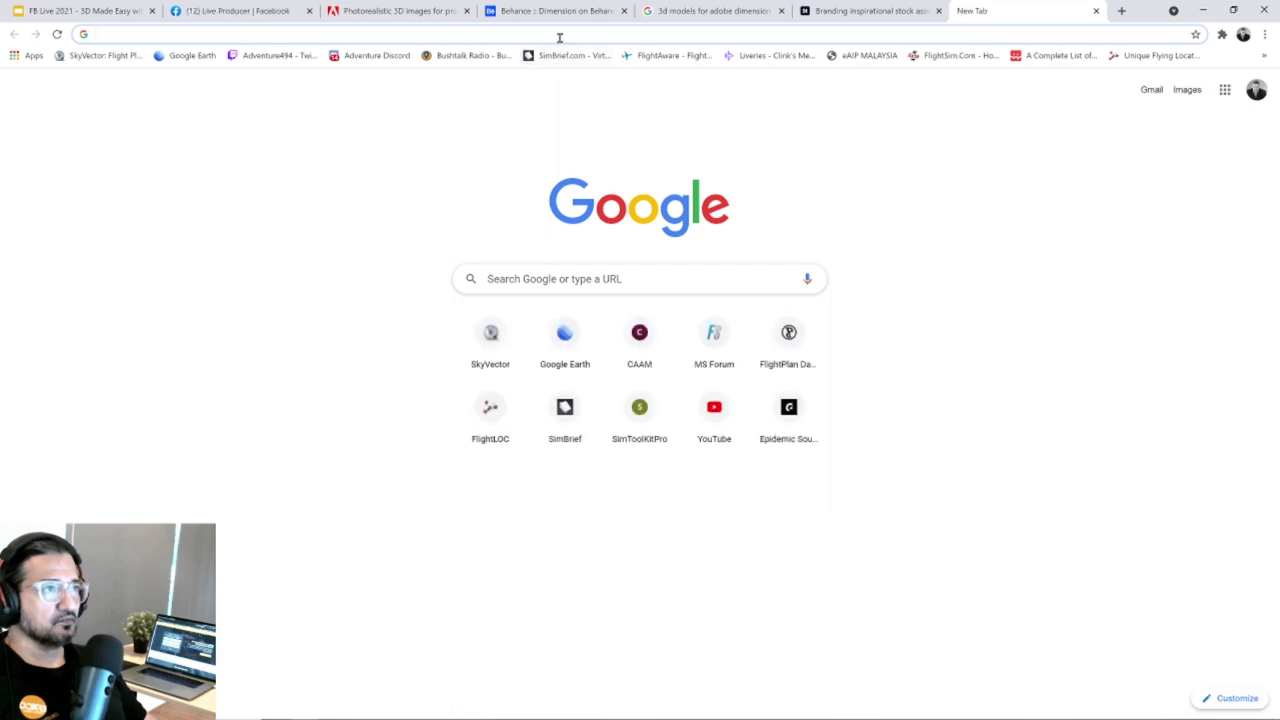
left_click(559, 37)
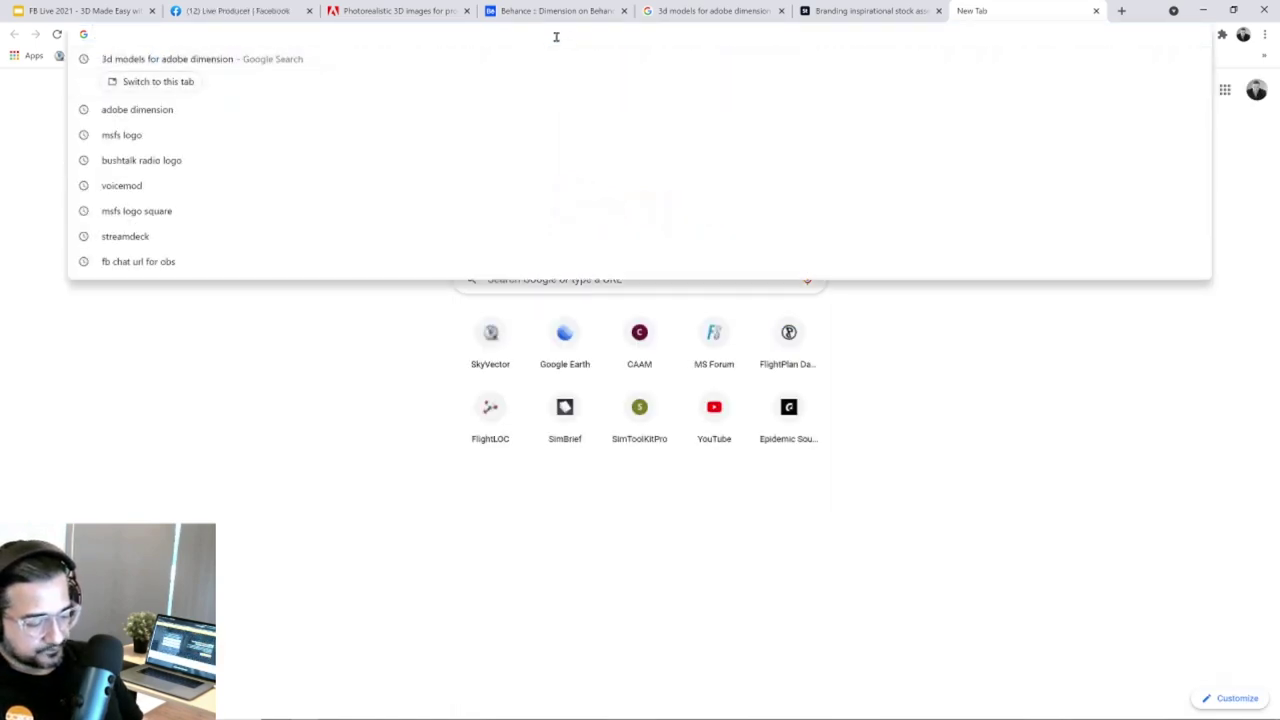
type("turbo")
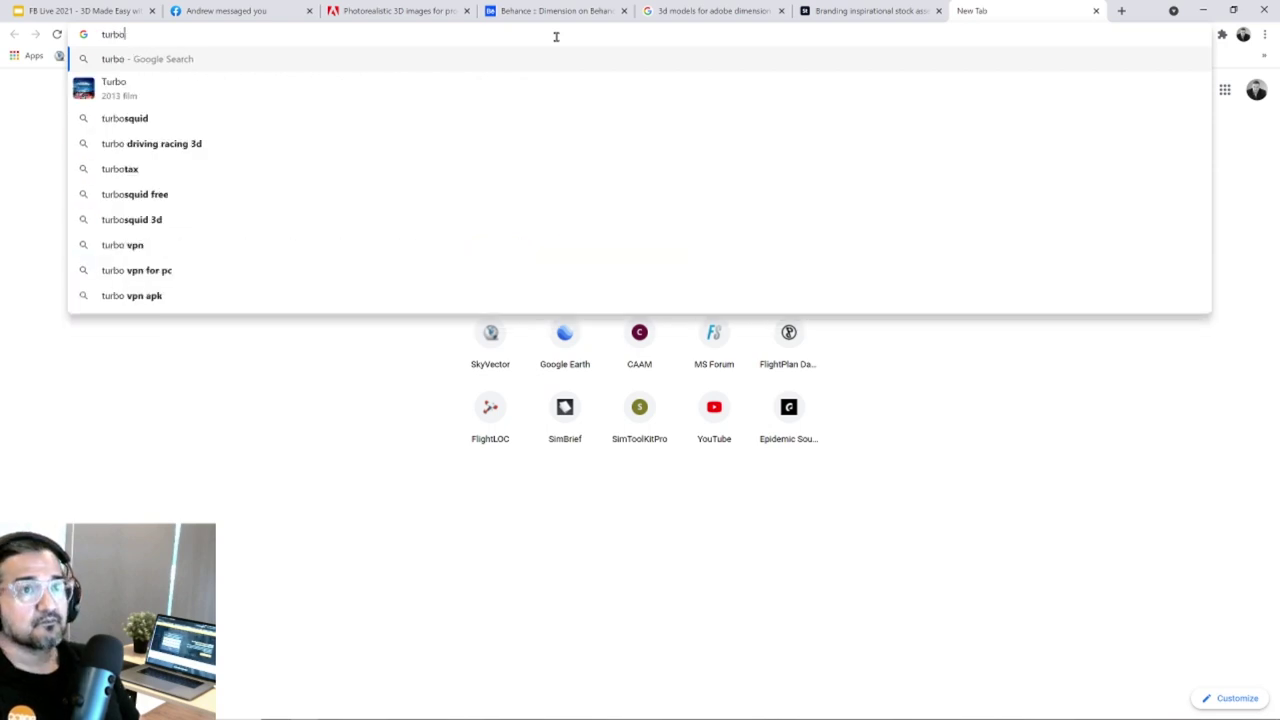
key("Down")
key("Down")
key("Return")
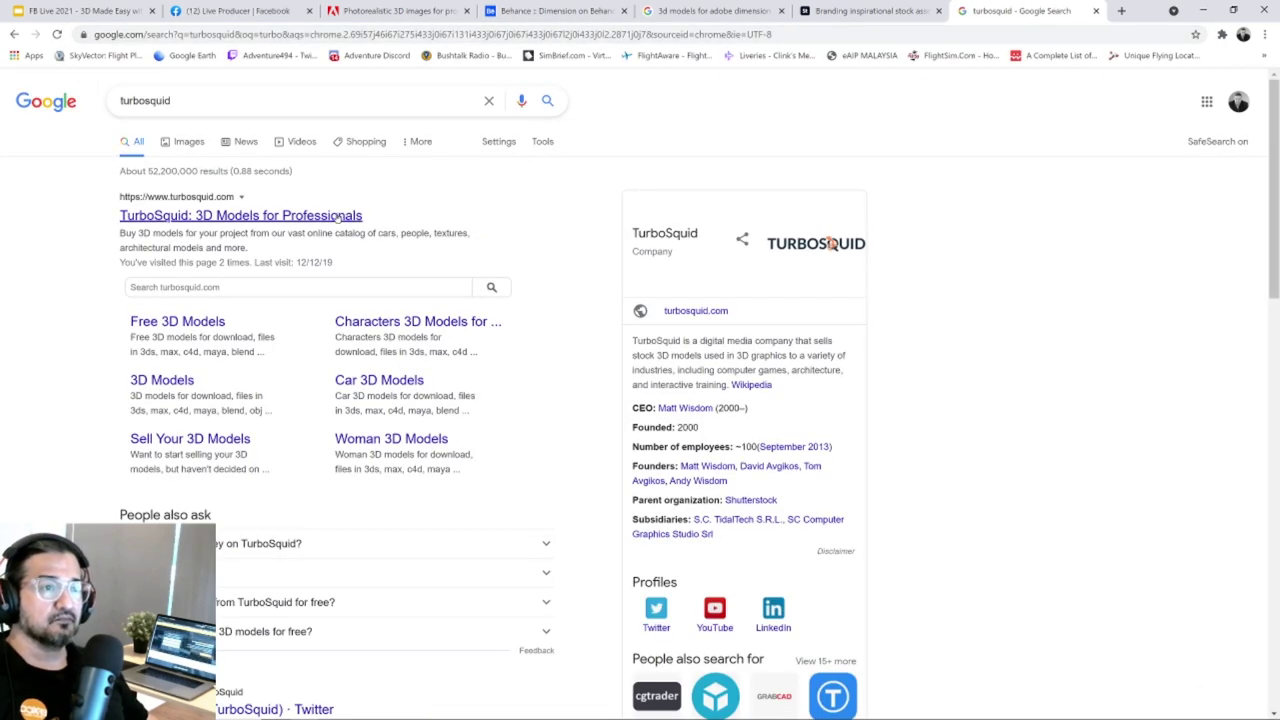
left_click(342, 215)
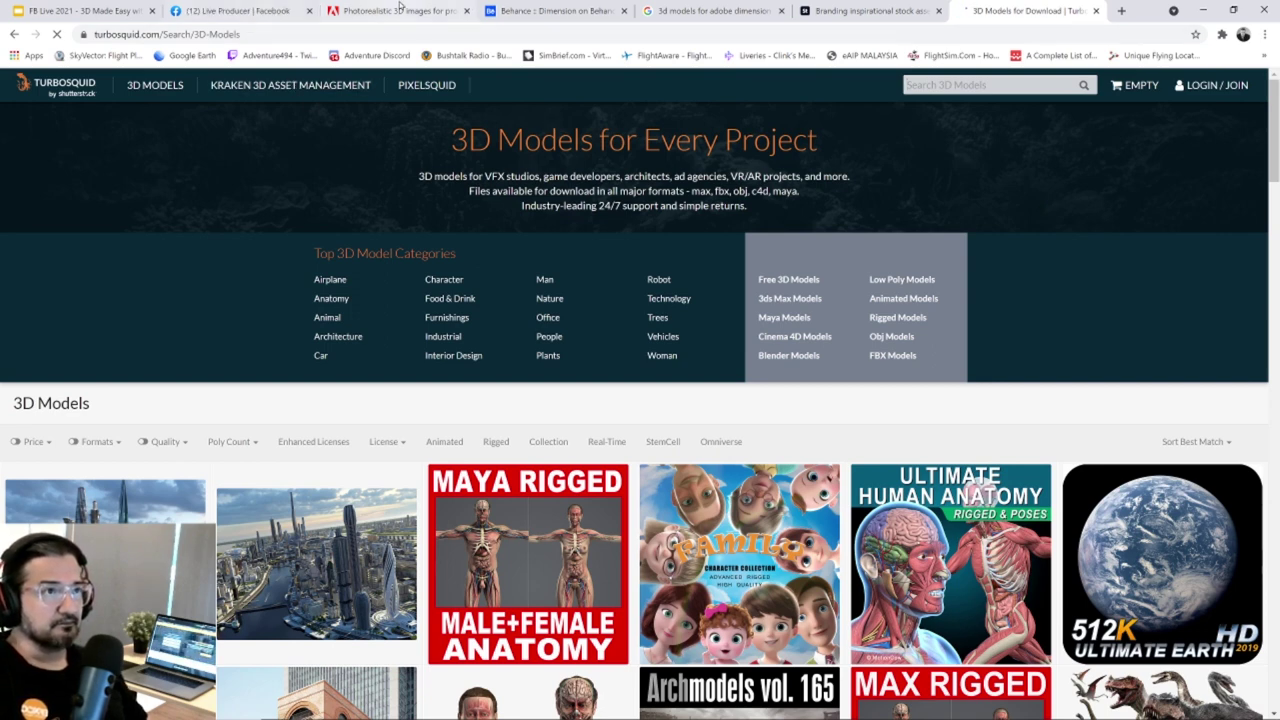
Check the Facebook live stream dashboard, review the Branding collection on Adobe Stock again, and return to the 3D assets page.
left_click(709, 11)
left_click(250, 12)
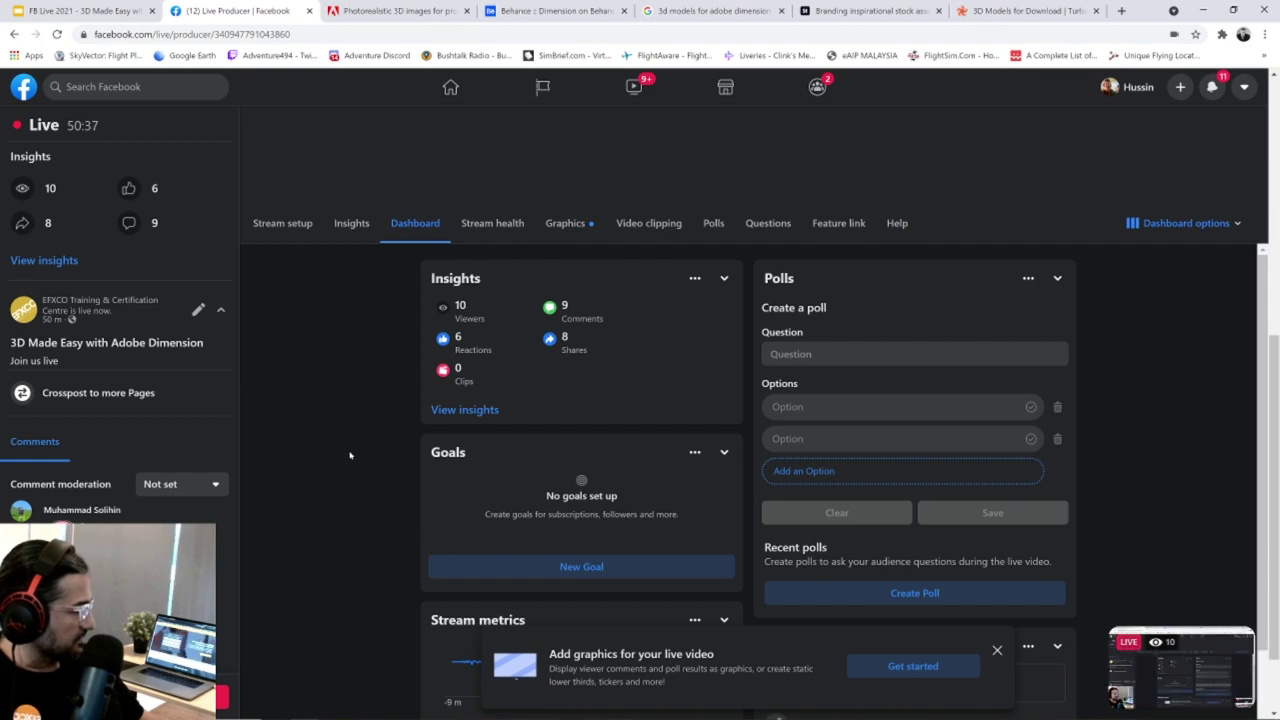
left_click(874, 18)
scroll(669, 429, "down", 5)
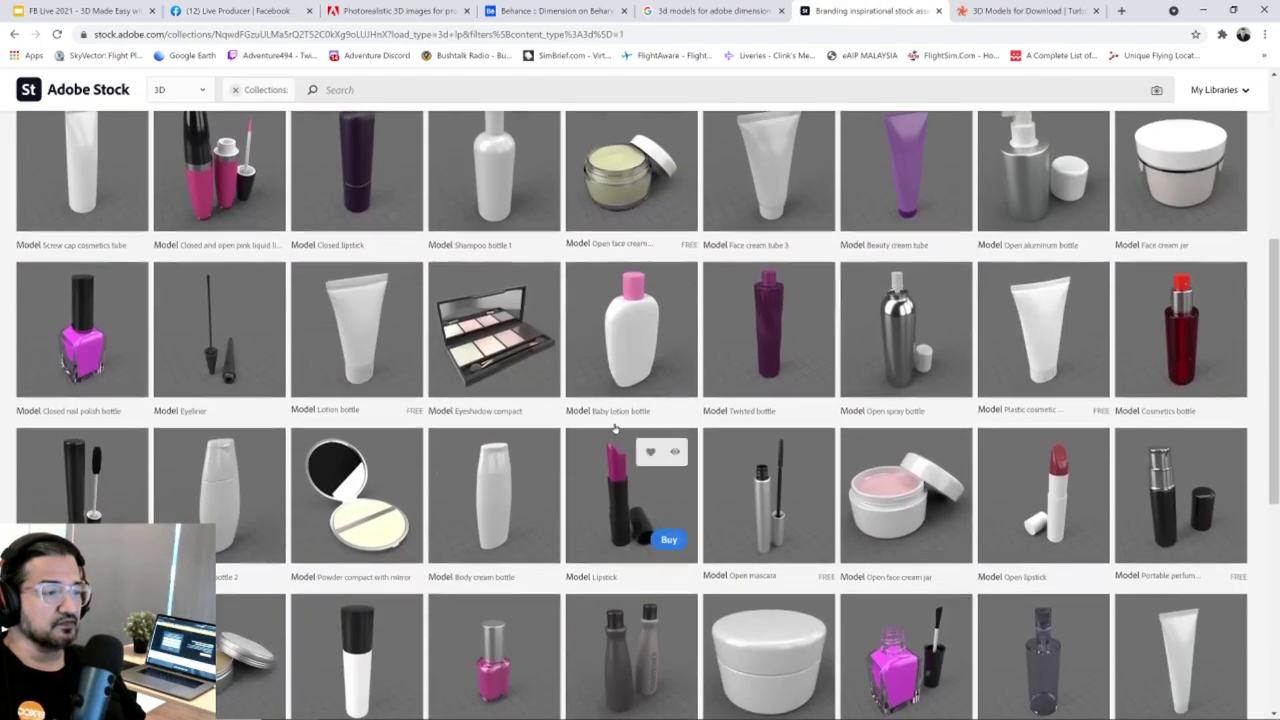
scroll(663, 457, "up", 5)
left_click(14, 34)
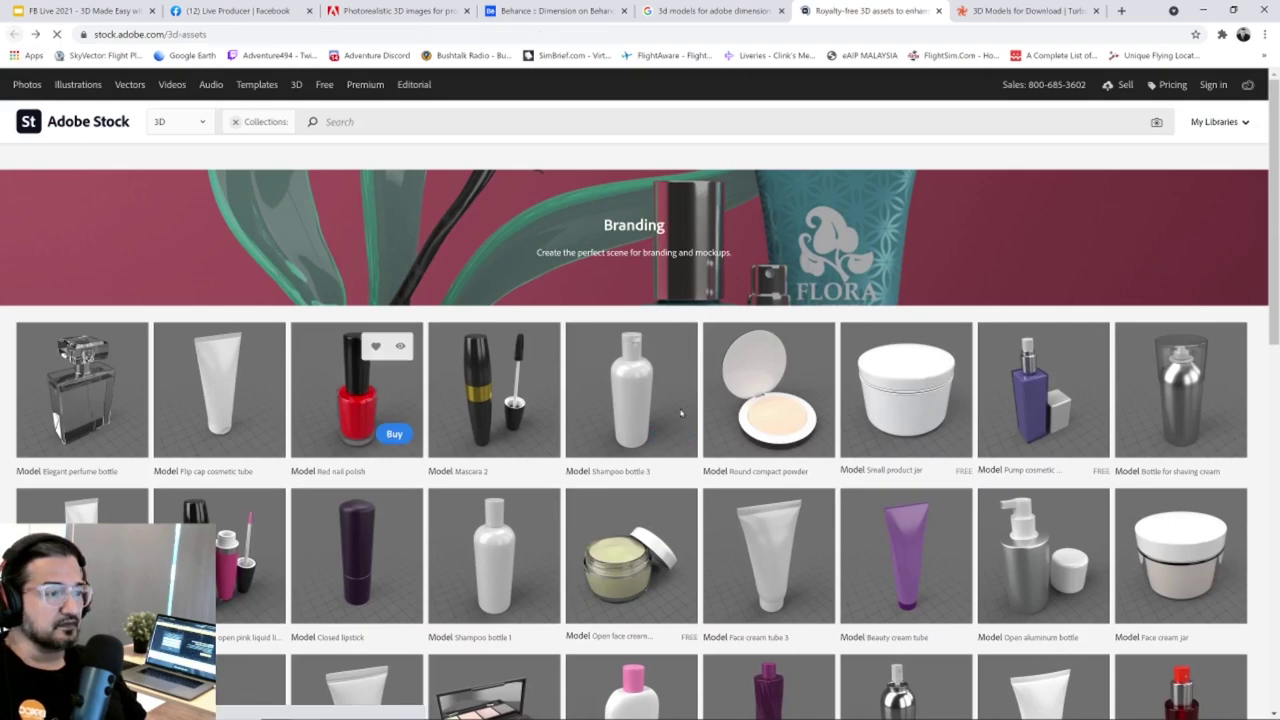
Open the Space collection, look through its 3D models, and return to the curated scenes.
left_click(463, 254)
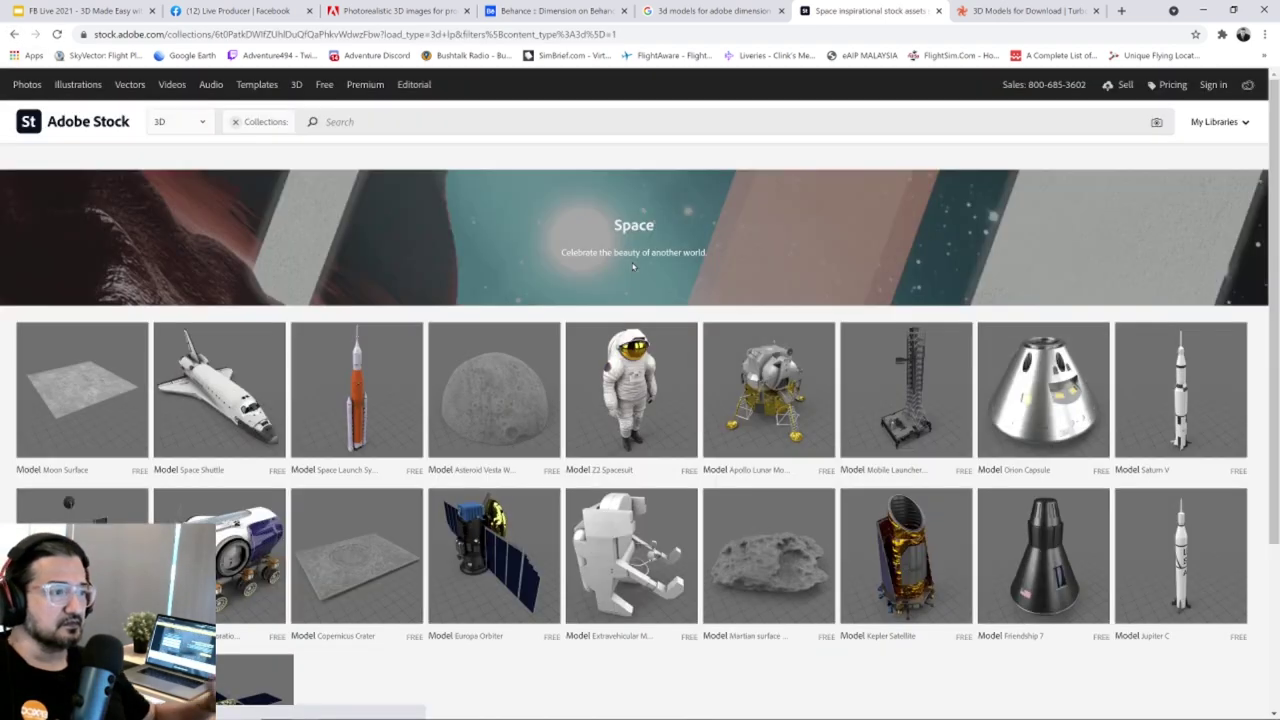
scroll(640, 320, "down", 2)
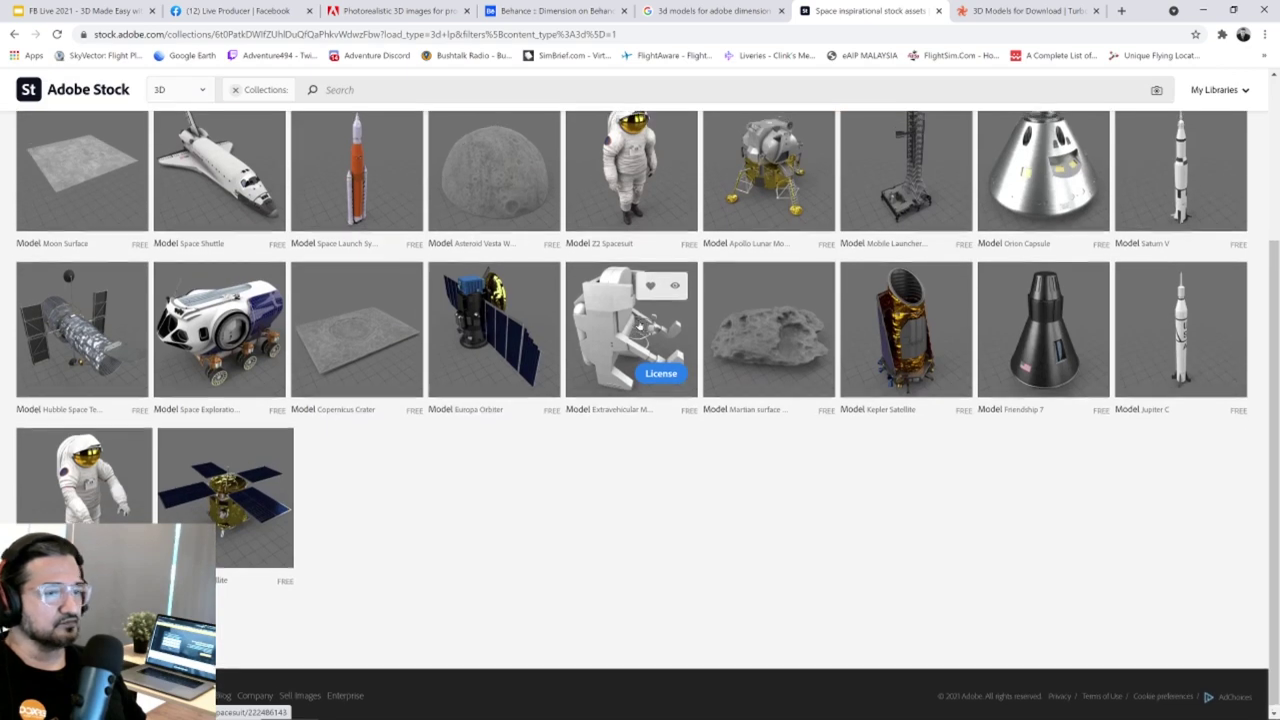
scroll(640, 320, "up", 2)
left_click(14, 35)
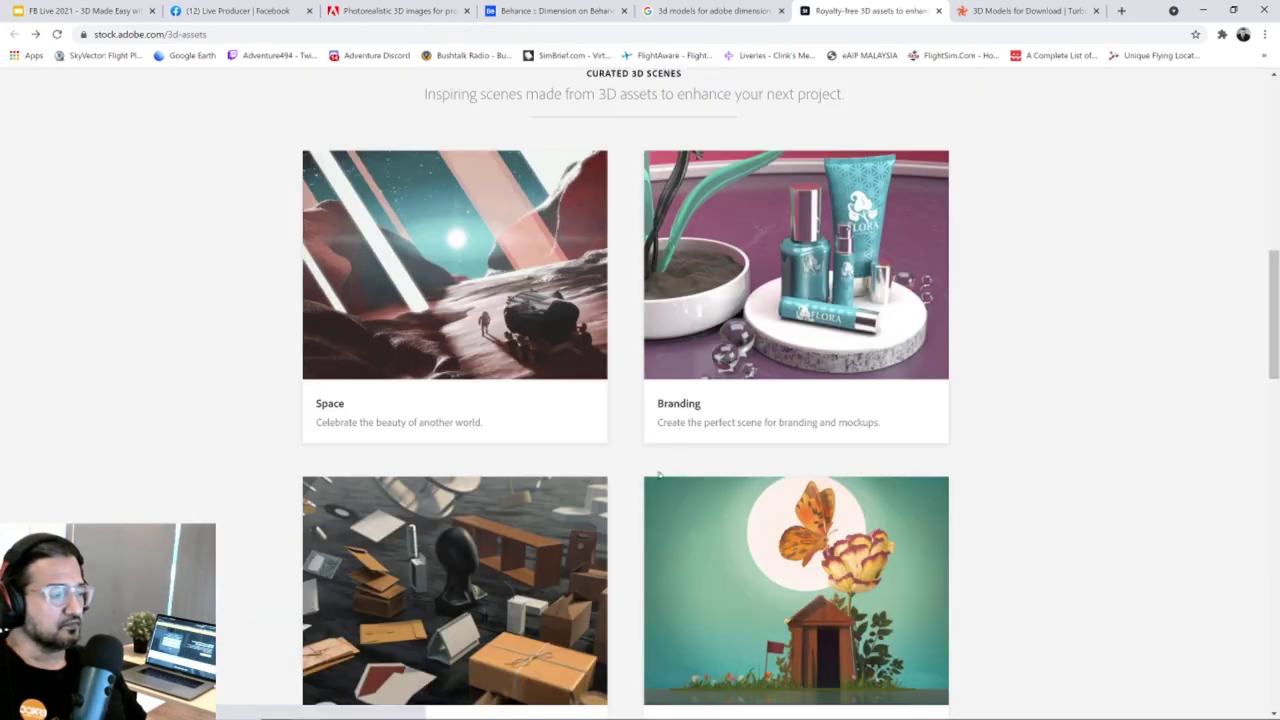
Open the Art collection among the curated scenes and look through its 3D models.
scroll(458, 352, "down", 3)
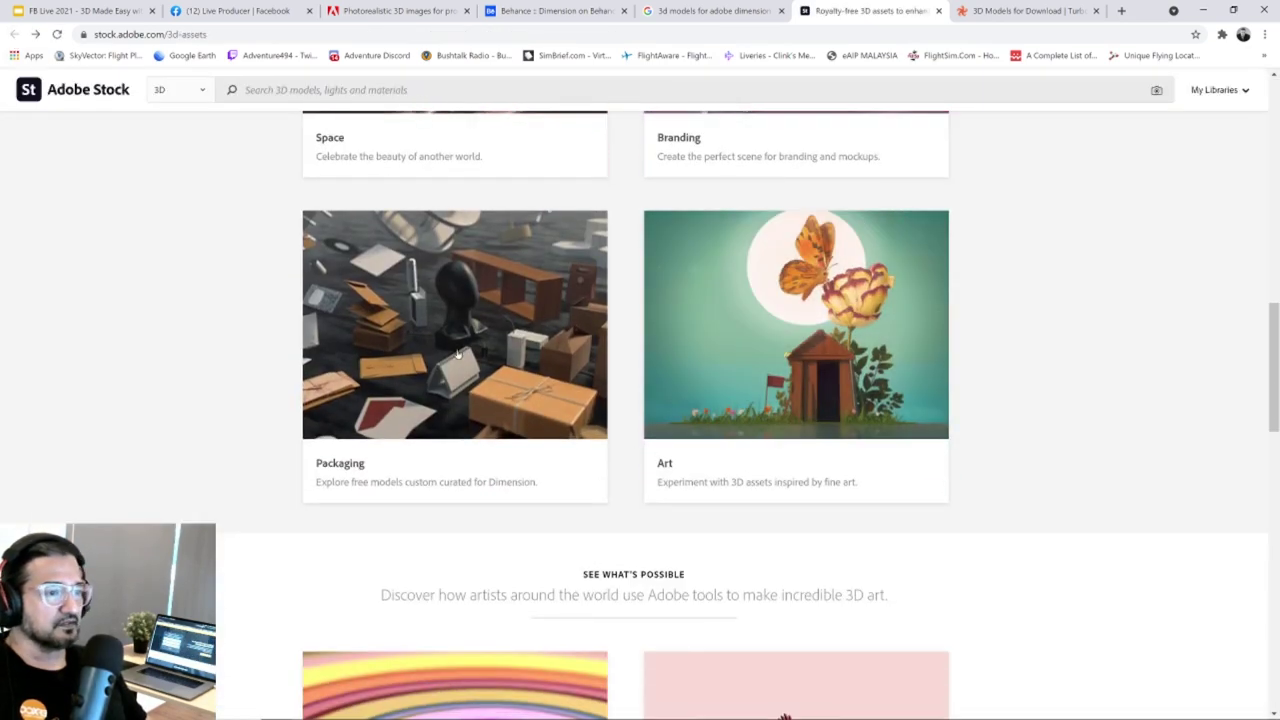
left_click(830, 380)
scroll(830, 401, "down", 3)
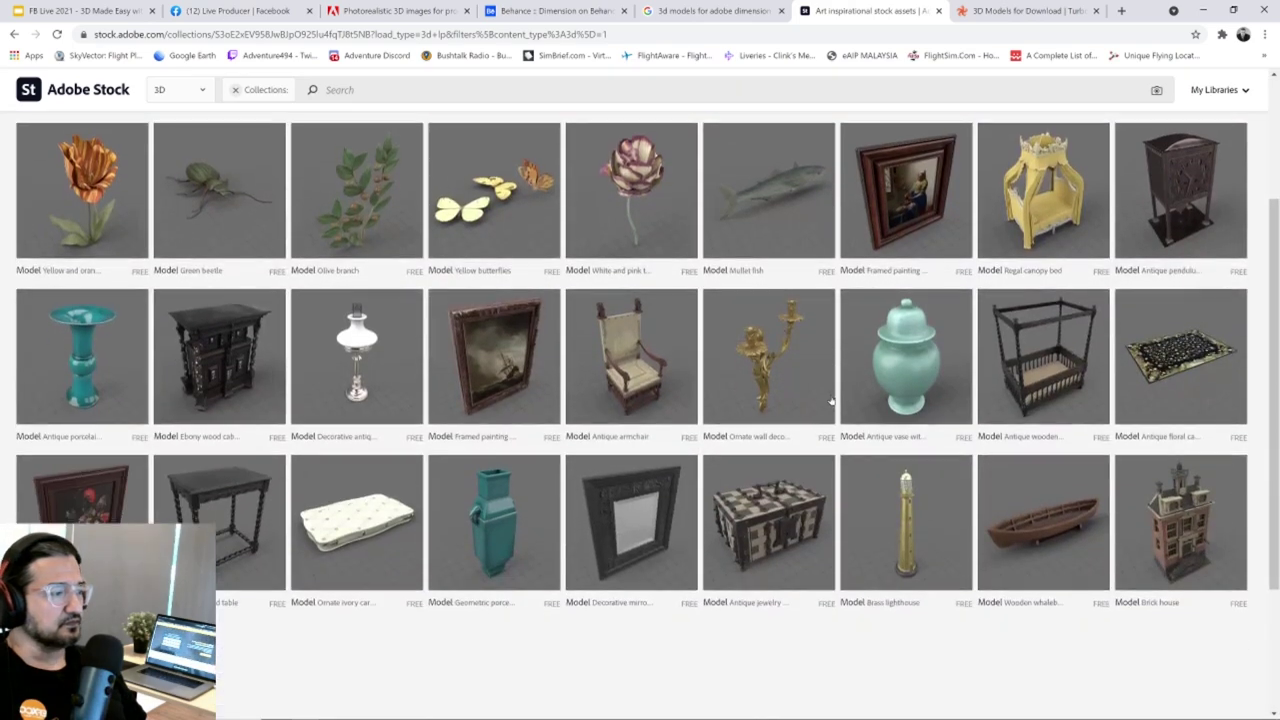
scroll(830, 401, "up", 3)
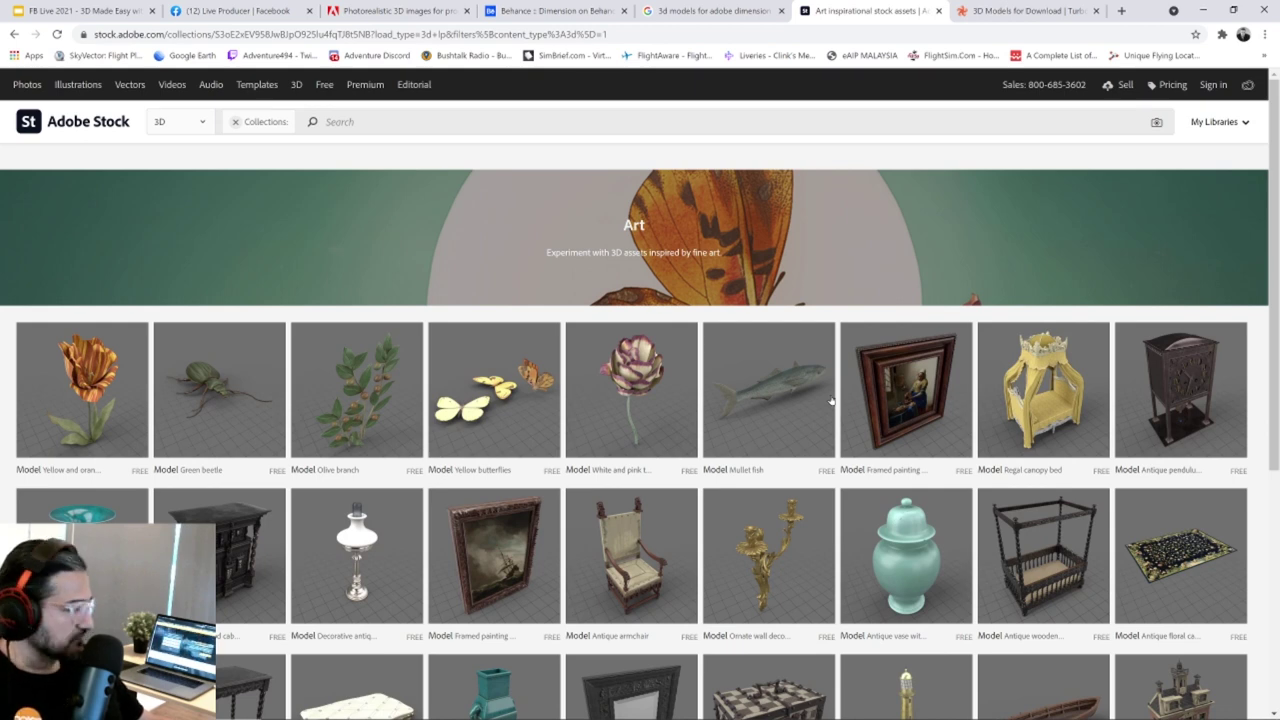
Switch to Adobe Dimension, turn the camera's focus blur off and on again, and set the focus point on the back bottle's cap.
key("alt+Tab")
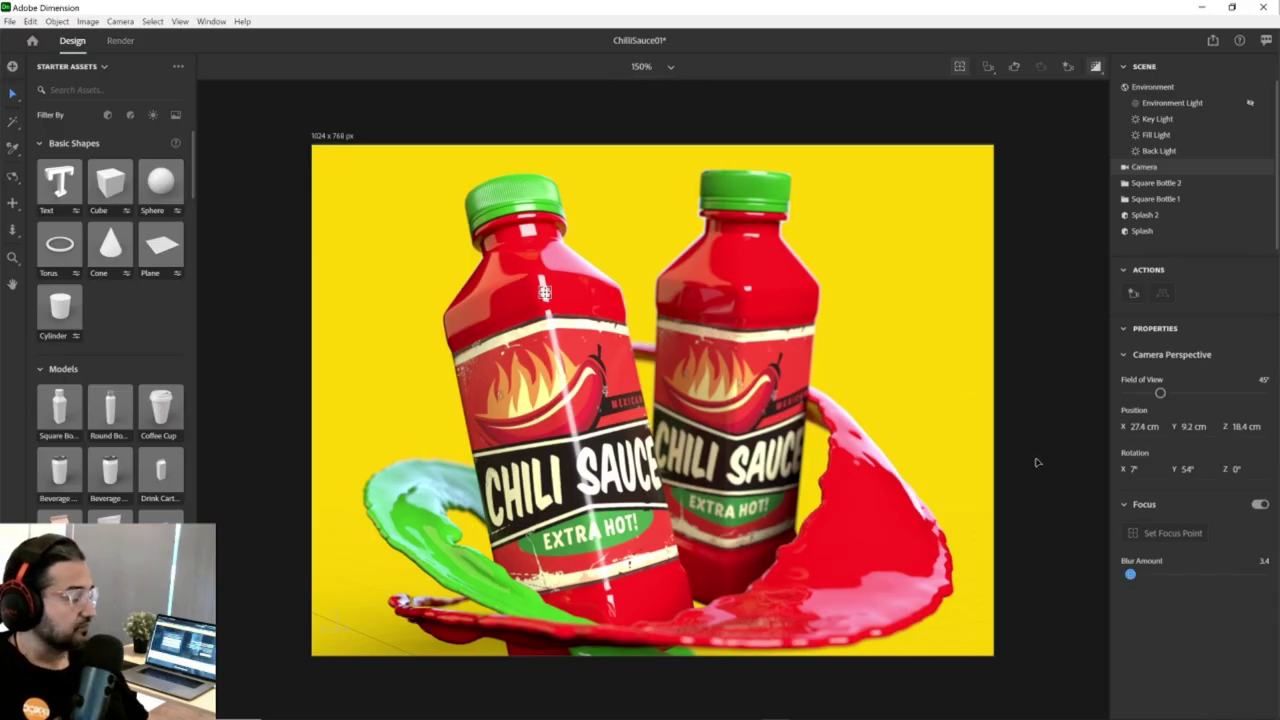
left_click(1260, 505)
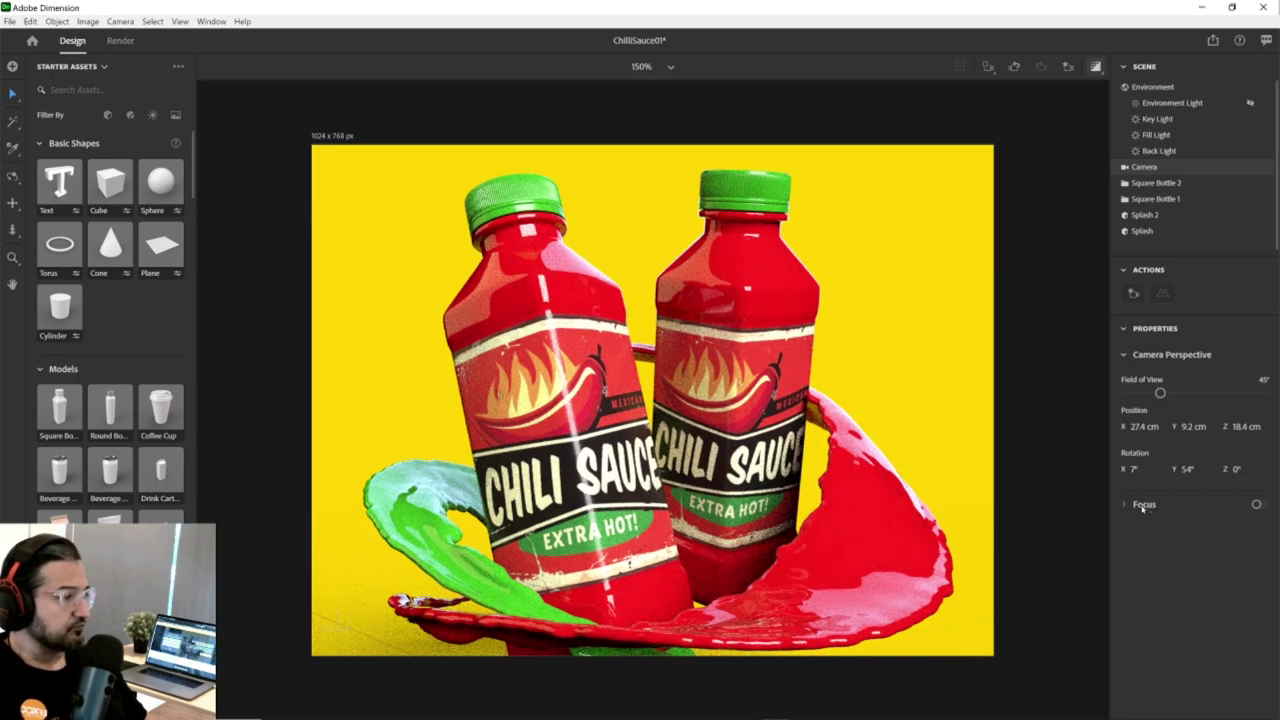
left_click(1257, 505)
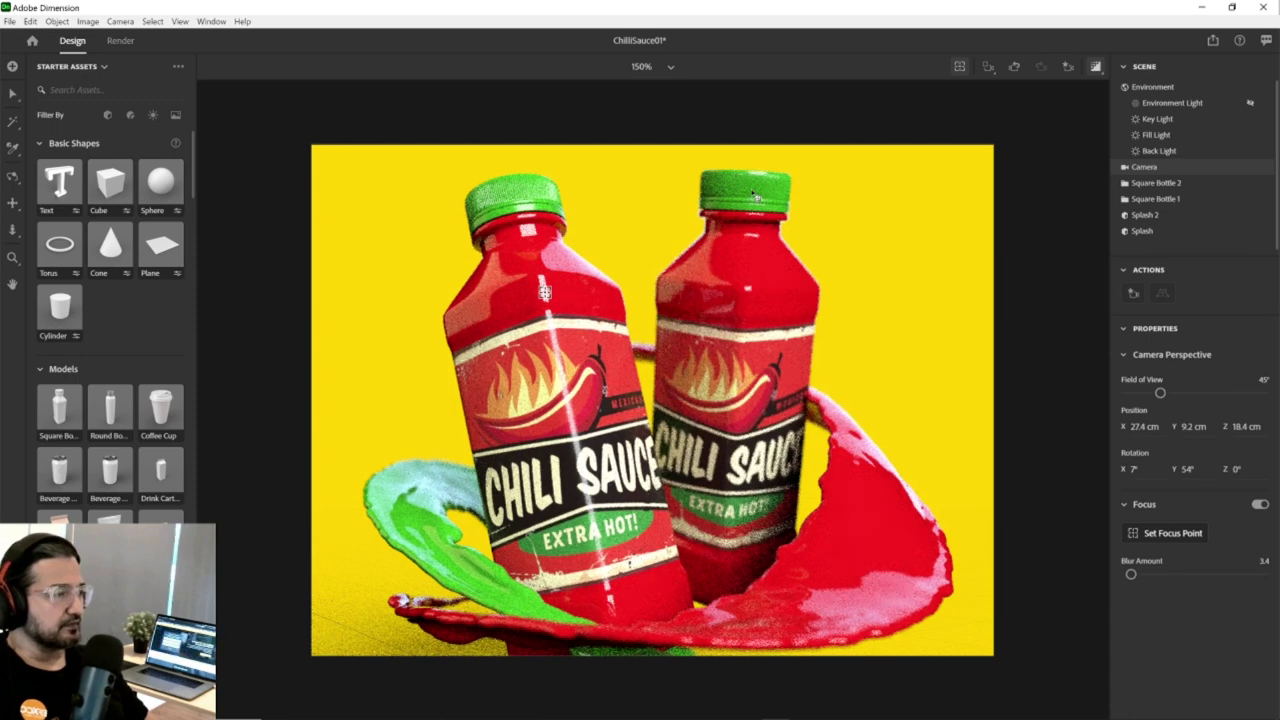
left_click(548, 292)
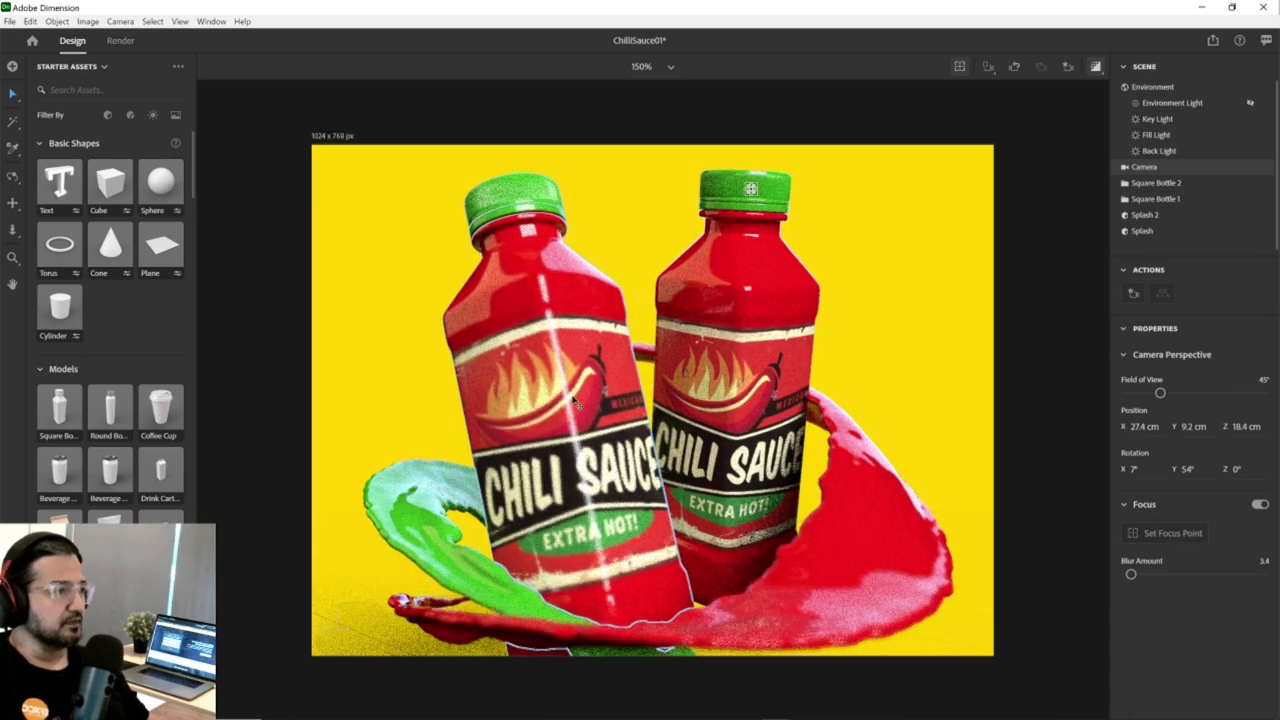
Set the camera's focus point on the shoulder of the front chili sauce bottle.
left_click(1150, 534)
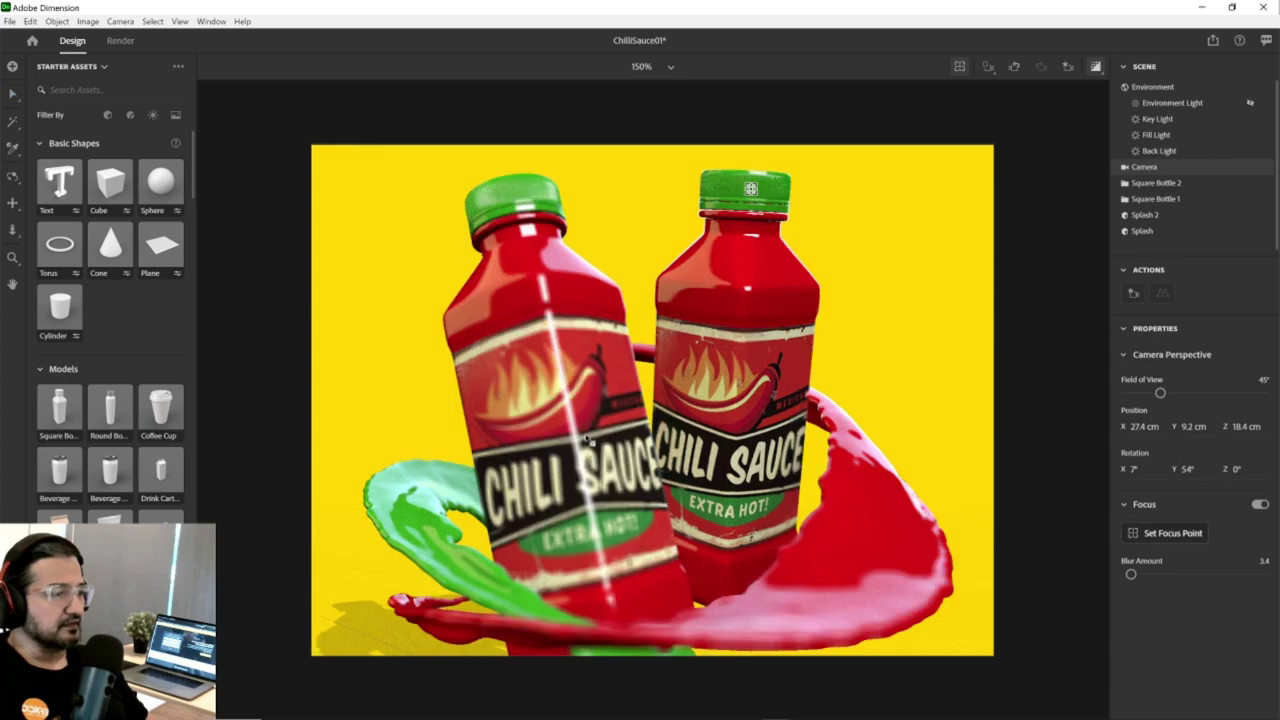
left_click(585, 310)
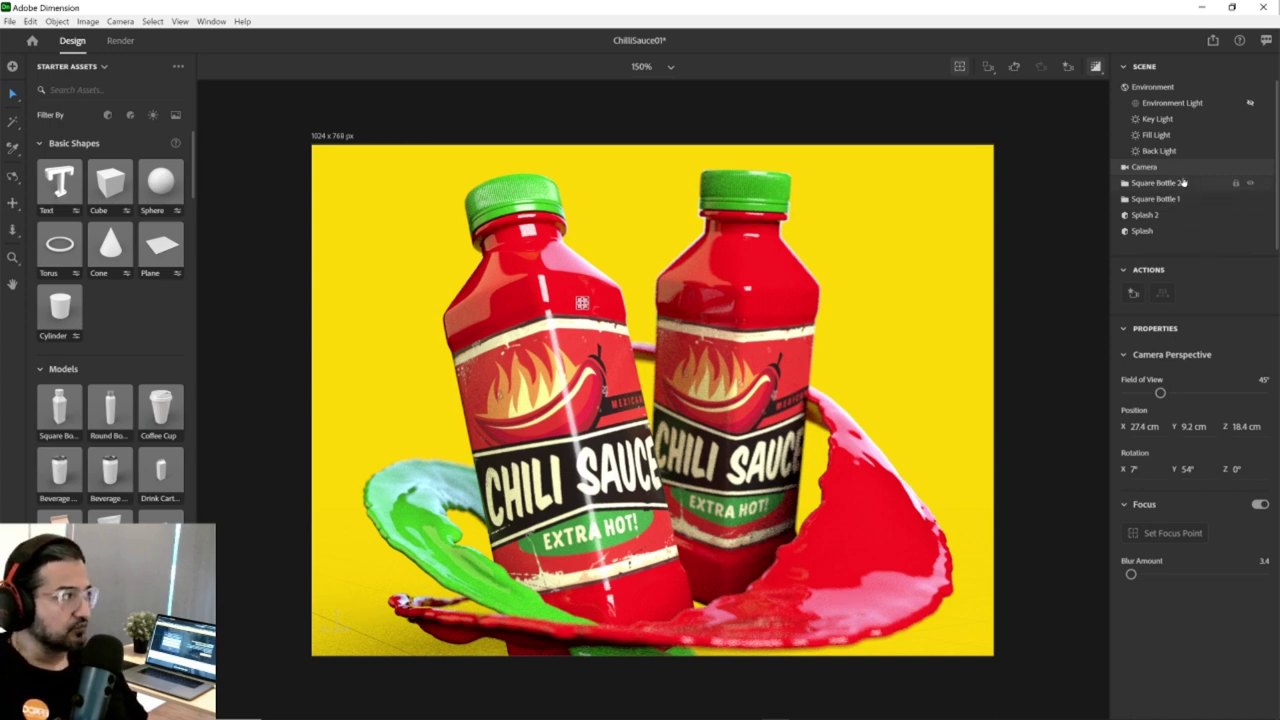
Try aiming the Key Light directly at the label of the front bottle.
left_click(1160, 119)
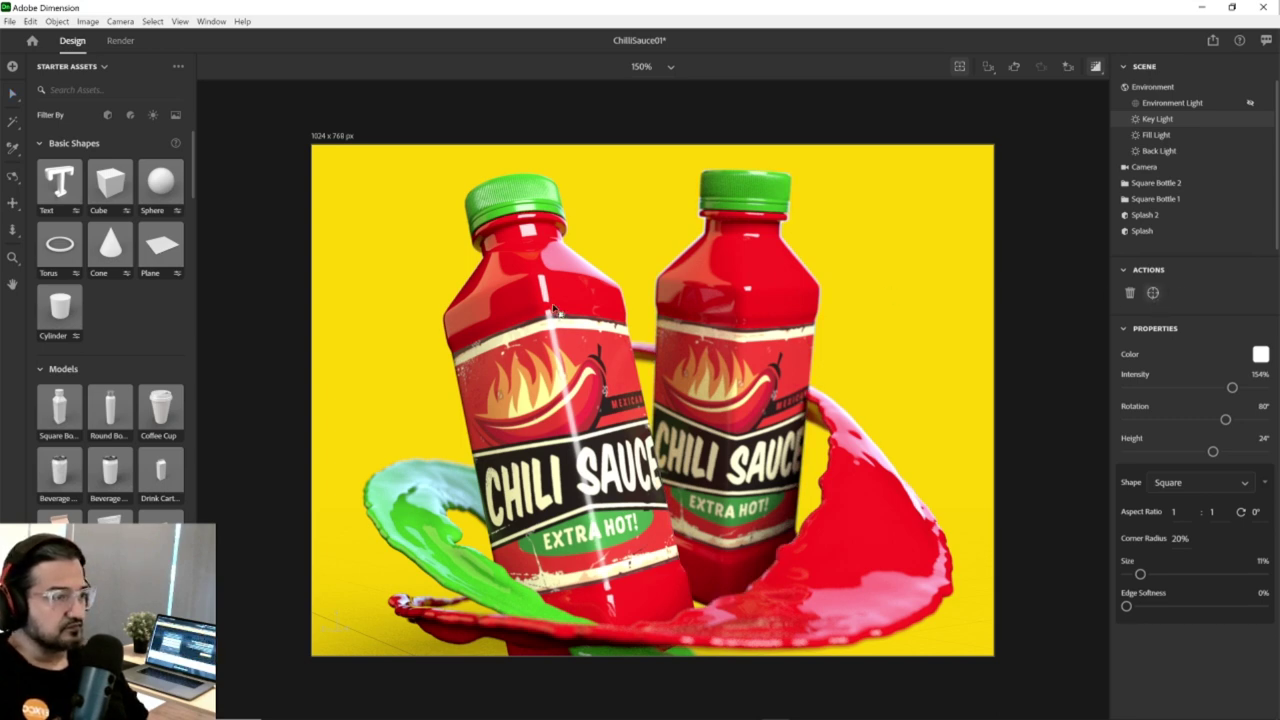
left_click(583, 372)
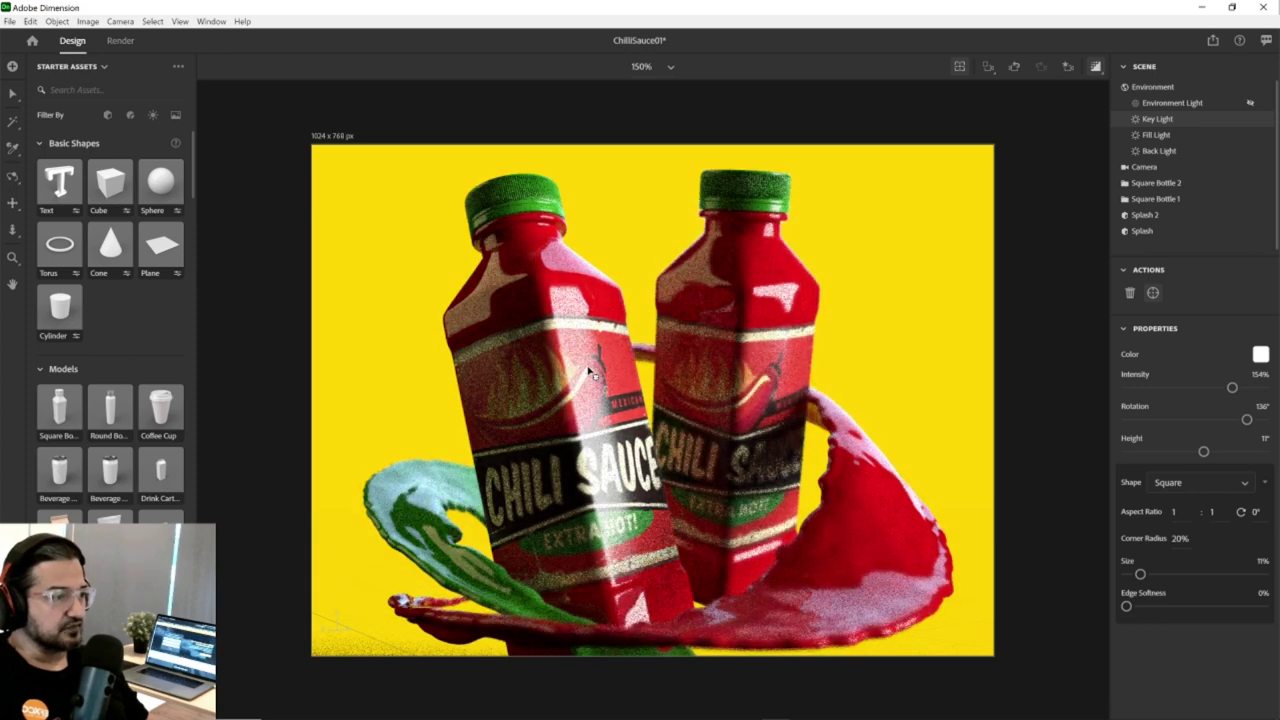
left_click(756, 310)
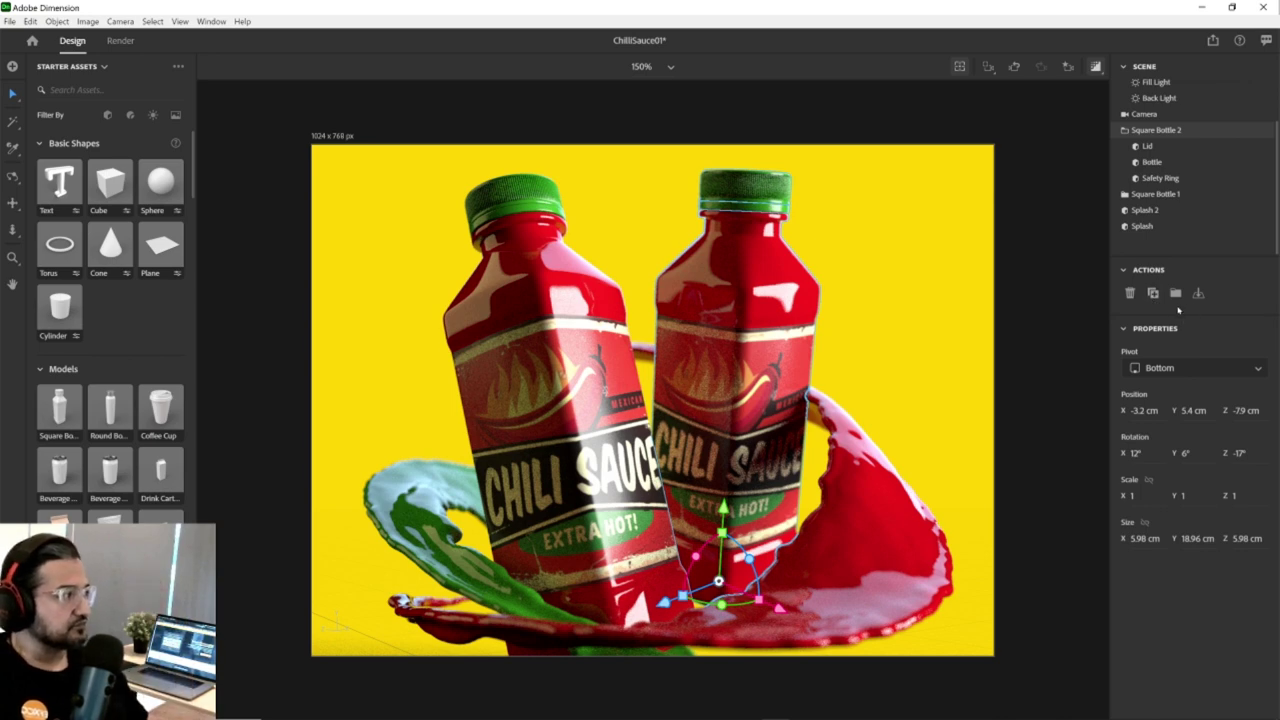
Re-aim the Key Light at the front bottle, and set its rotation to 65° and height to -10°.
left_click(1160, 82)
scroll(1165, 95, "up", 3)
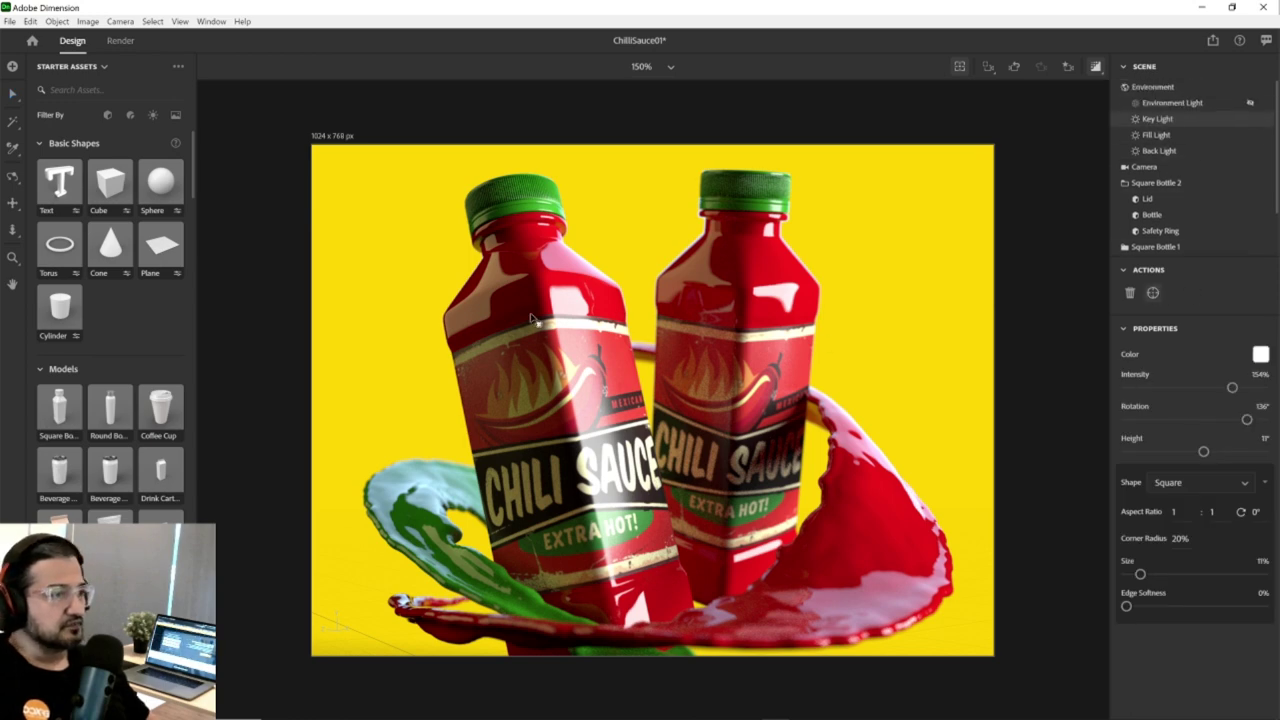
left_click_drag(534, 318, 550, 425)
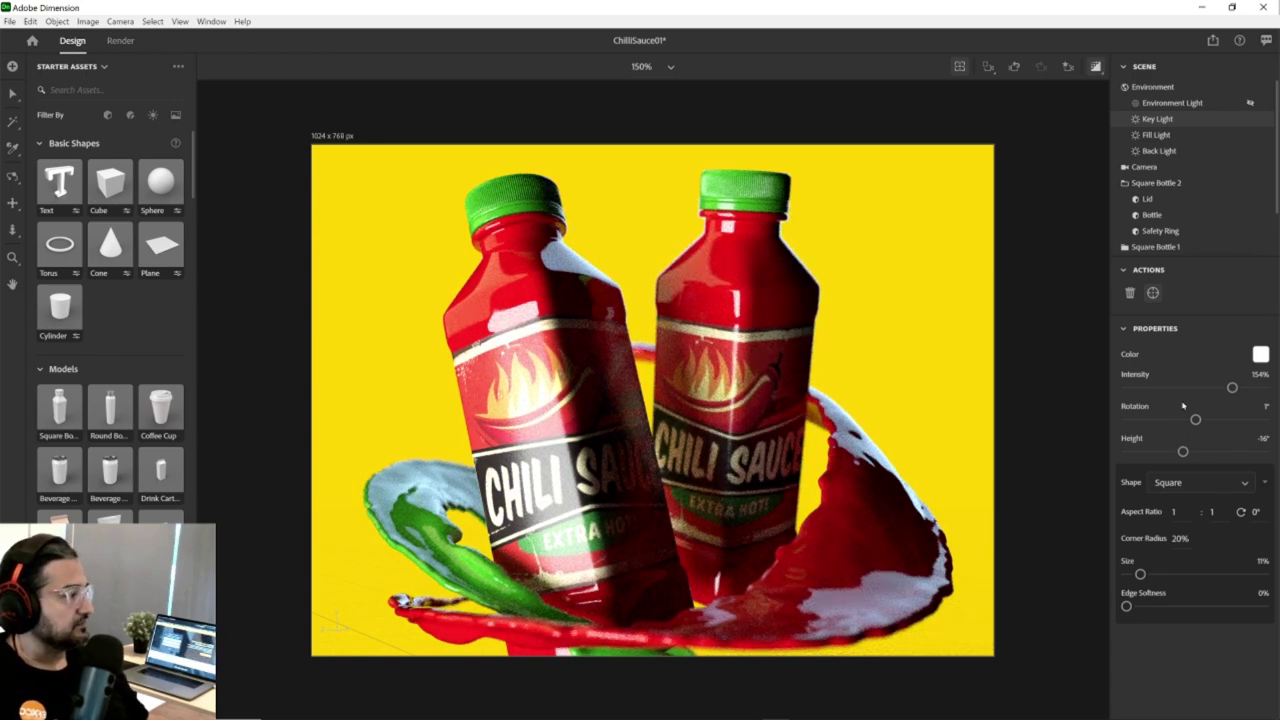
left_click_drag(1195, 419, 1187, 452)
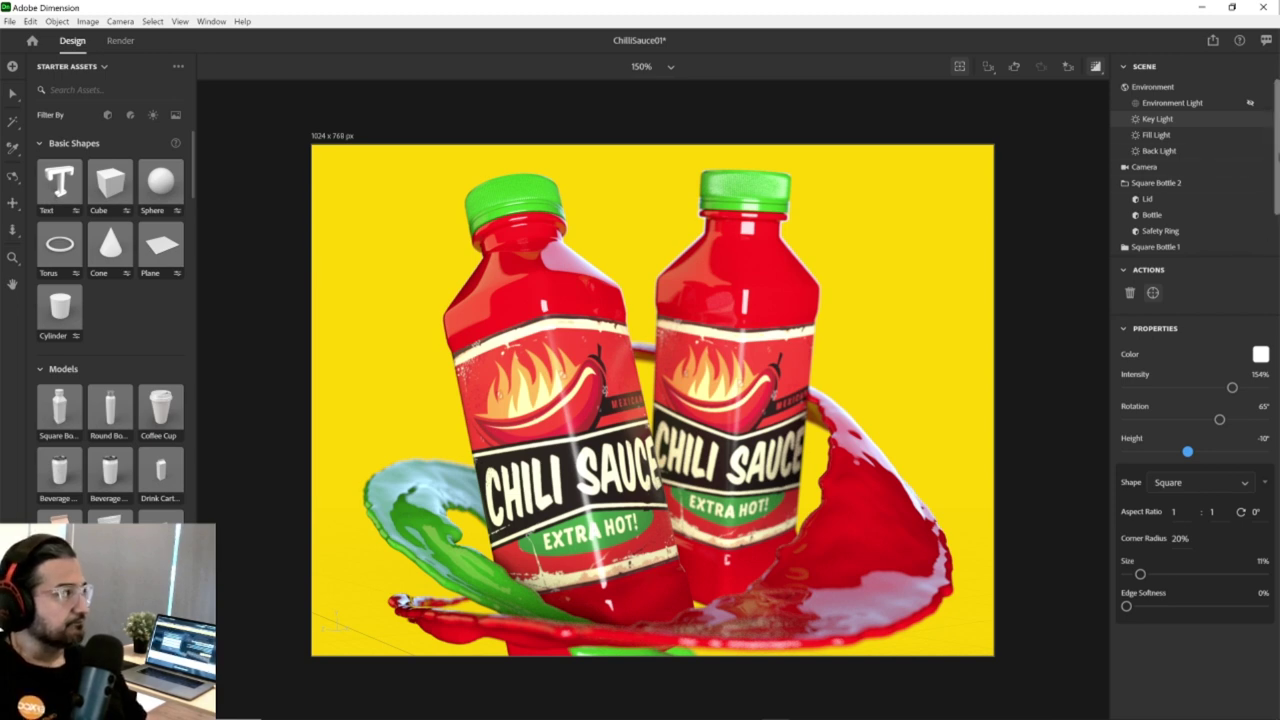
scroll(1276, 153, "down", 3)
scroll(1276, 153, "up", 3)
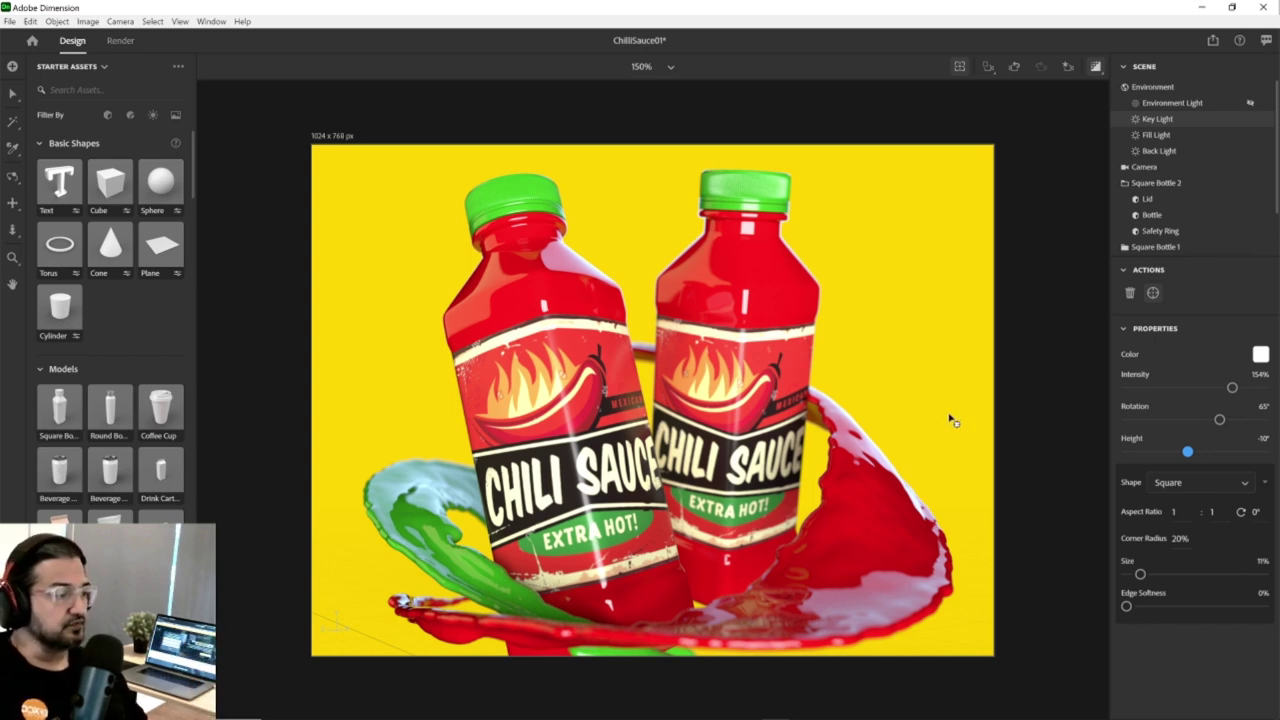
Switch the preview resolution to 1/2 and back to Full, and check the render settings before returning to the design view.
left_click(1096, 67)
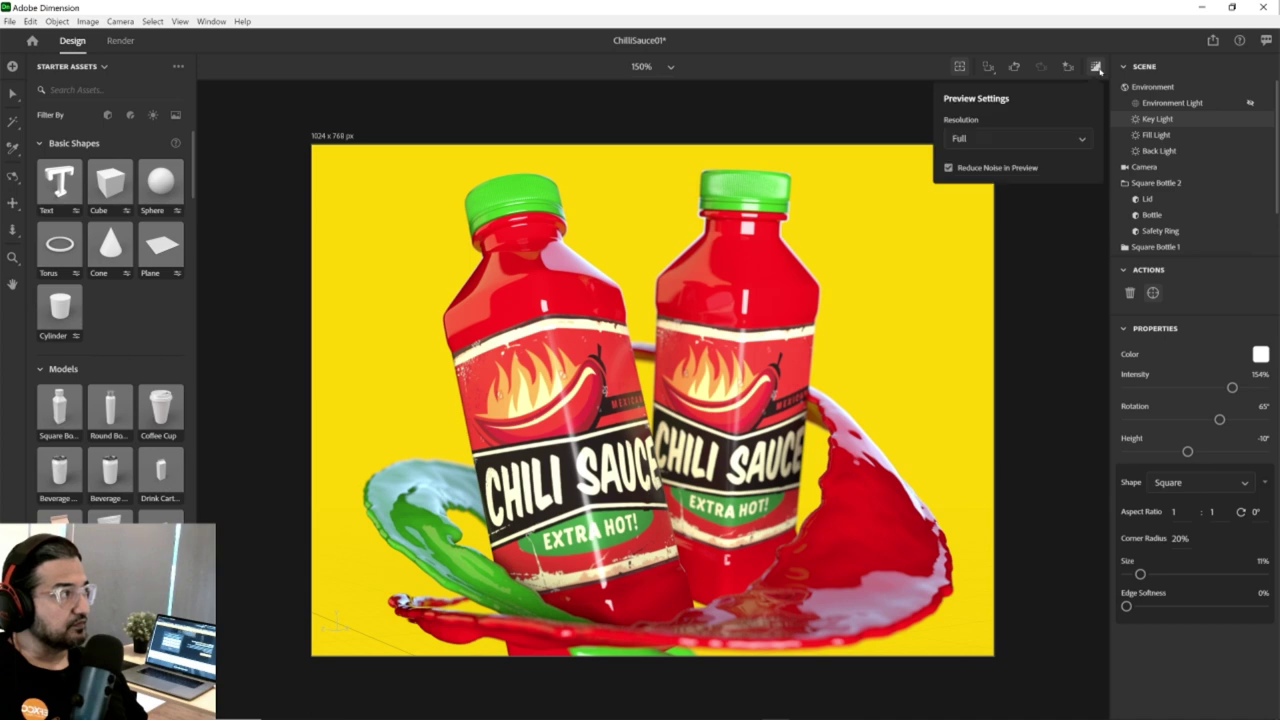
left_click(986, 137)
left_click(977, 187)
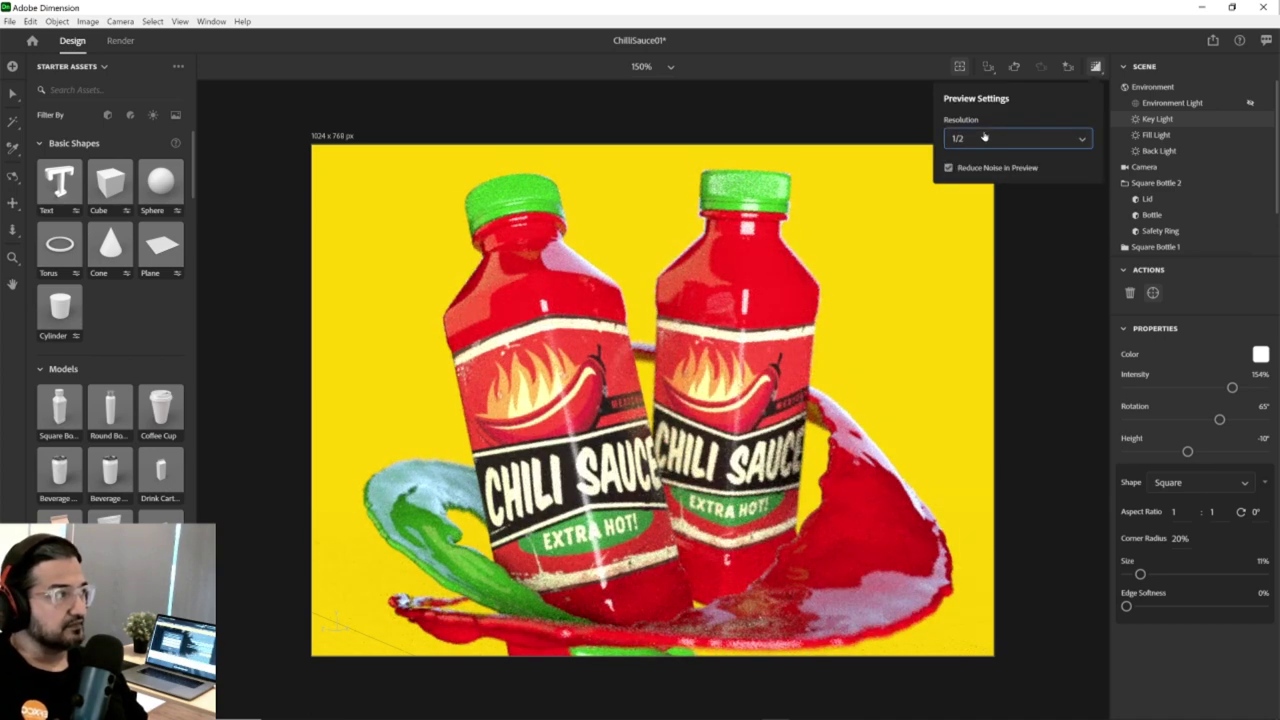
left_click(985, 138)
left_click(977, 163)
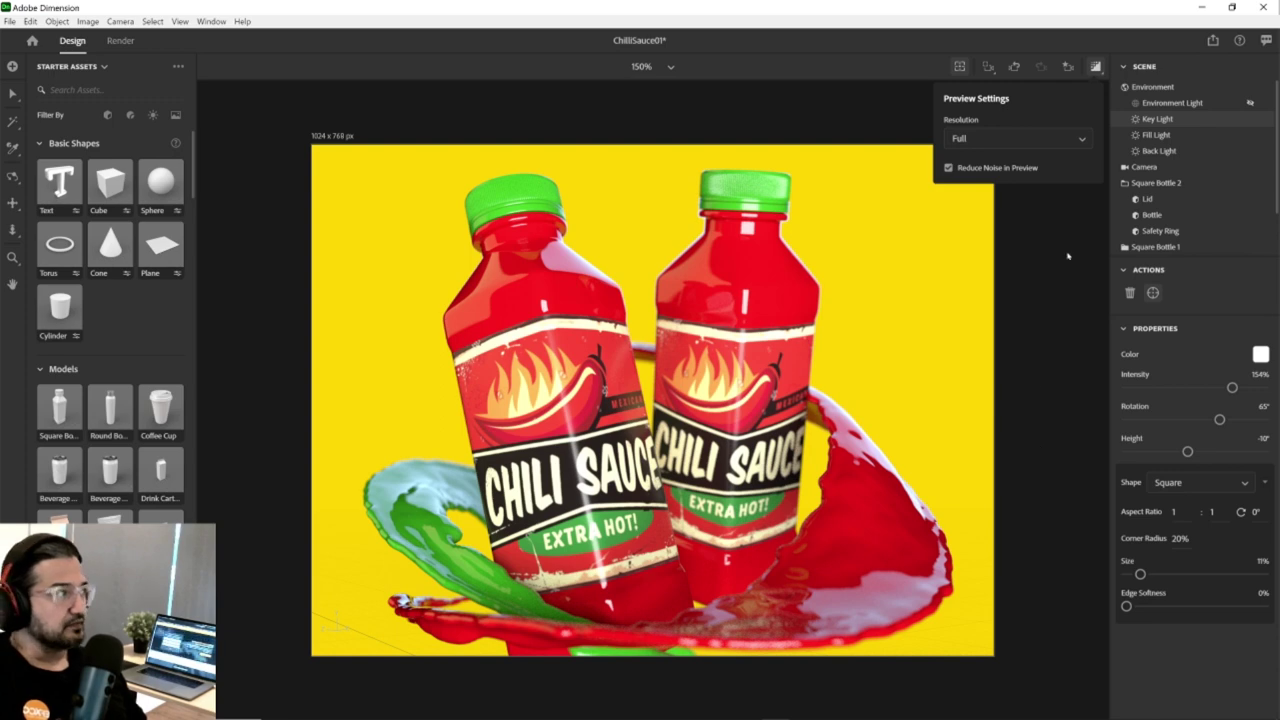
left_click(120, 41)
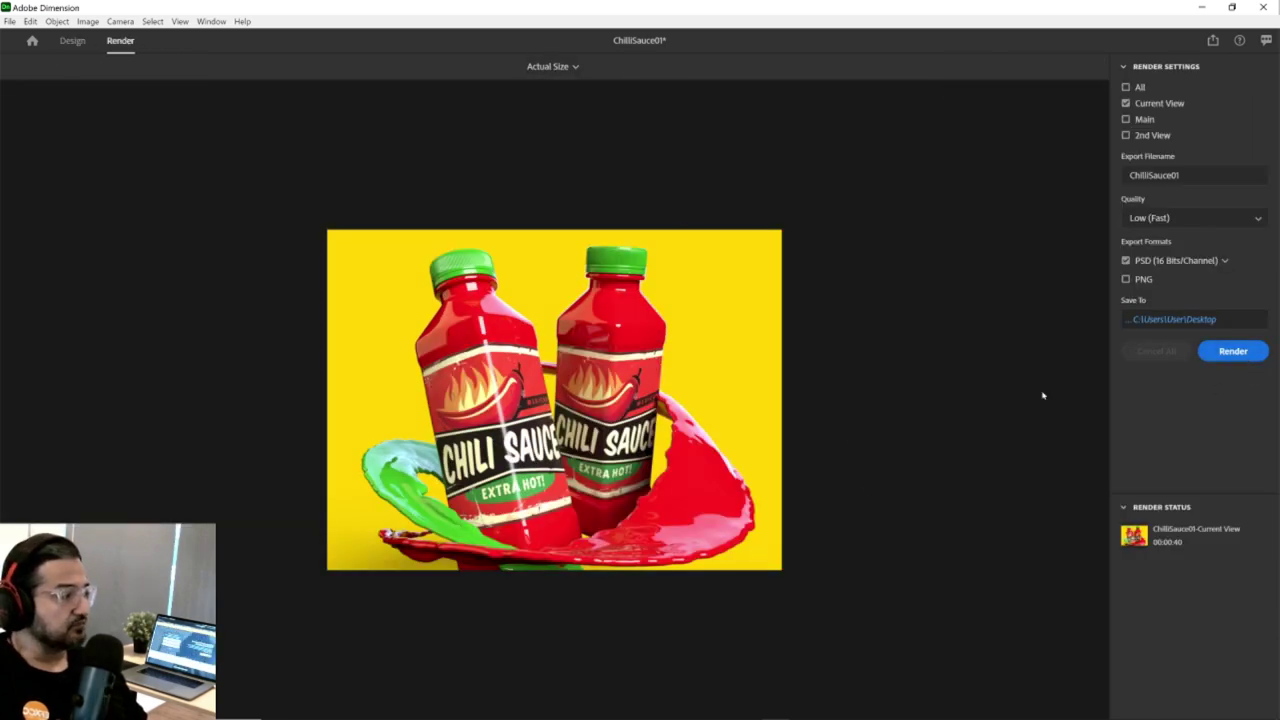
left_click(72, 41)
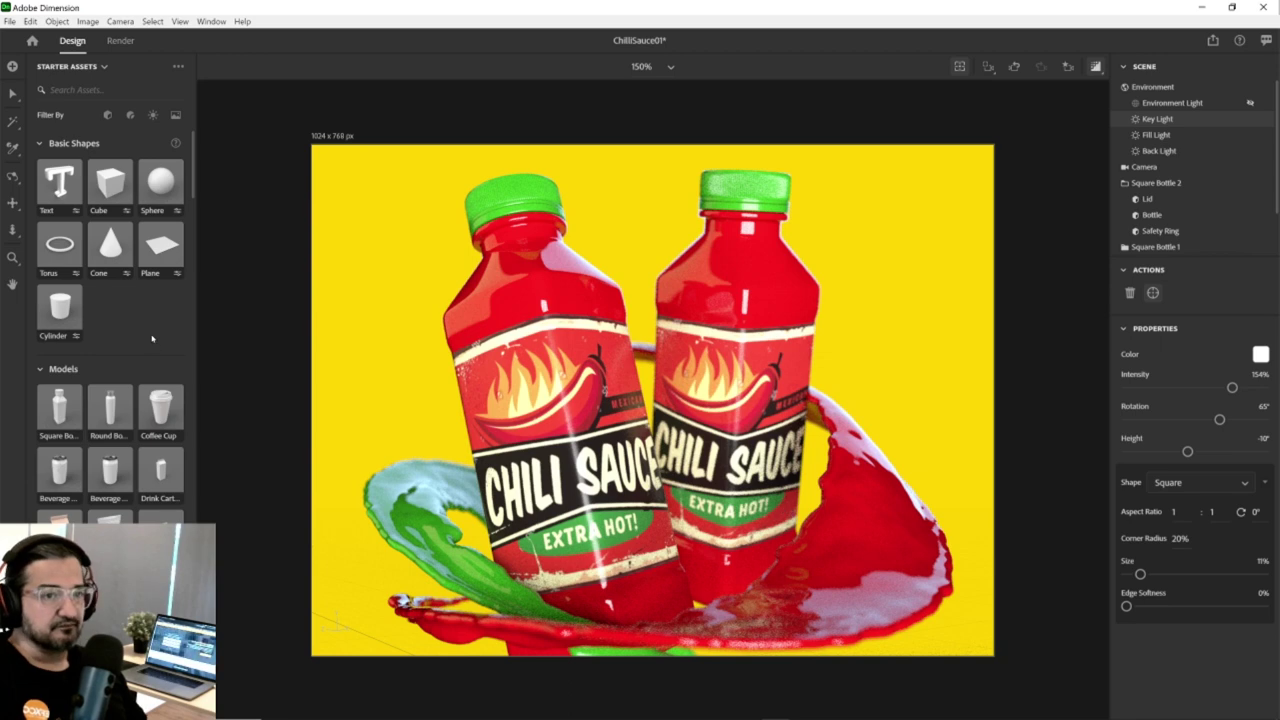
Create a new document, saving the changes to the ChilliSauce01 scene.
left_click(10, 21)
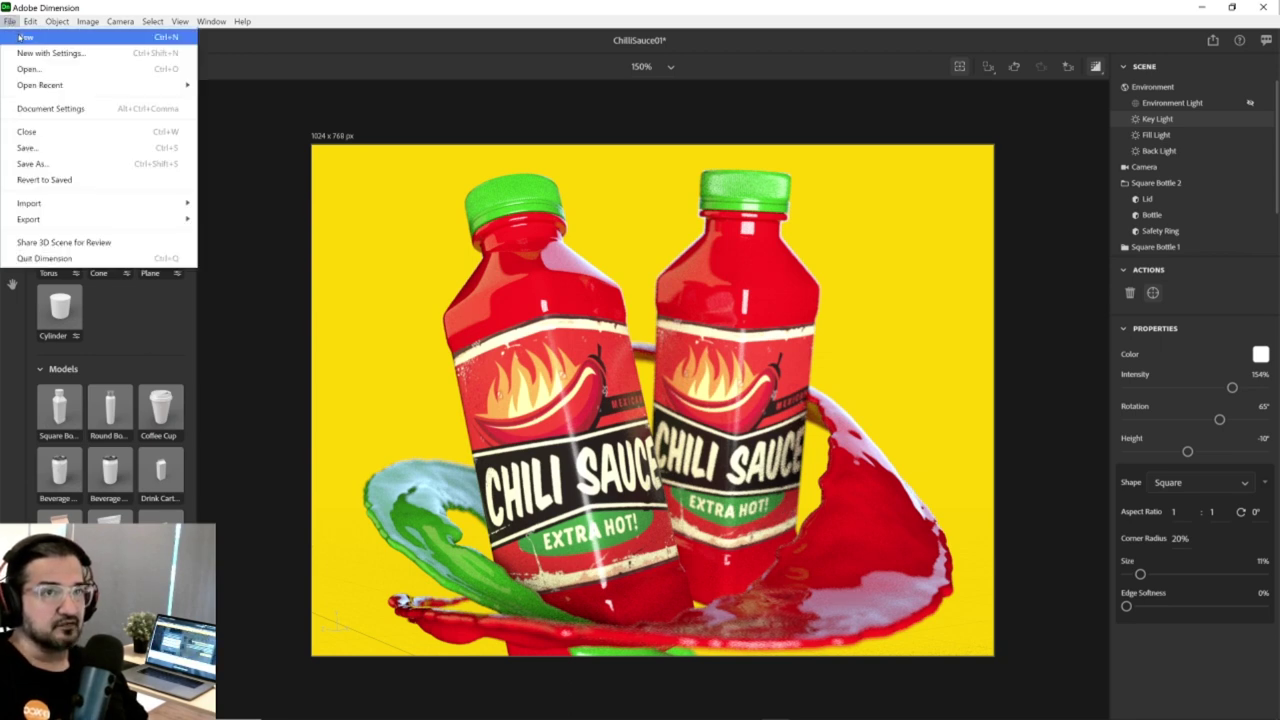
left_click(22, 37)
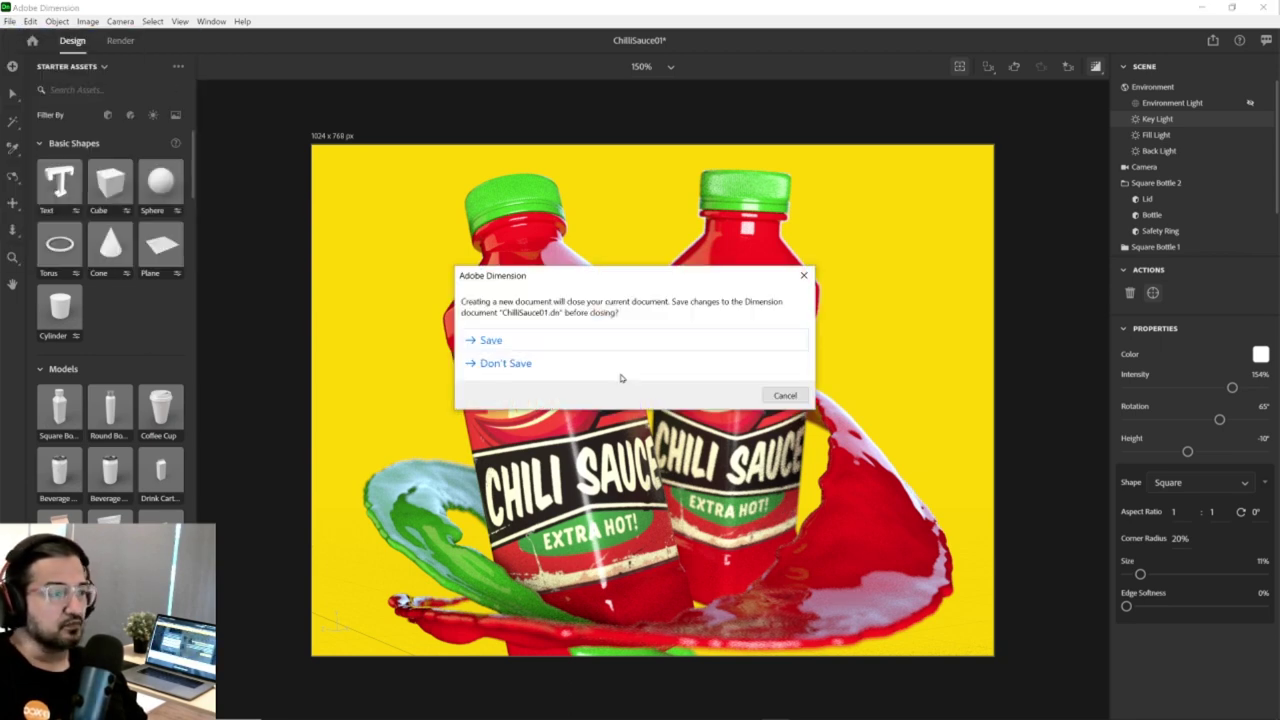
left_click(490, 340)
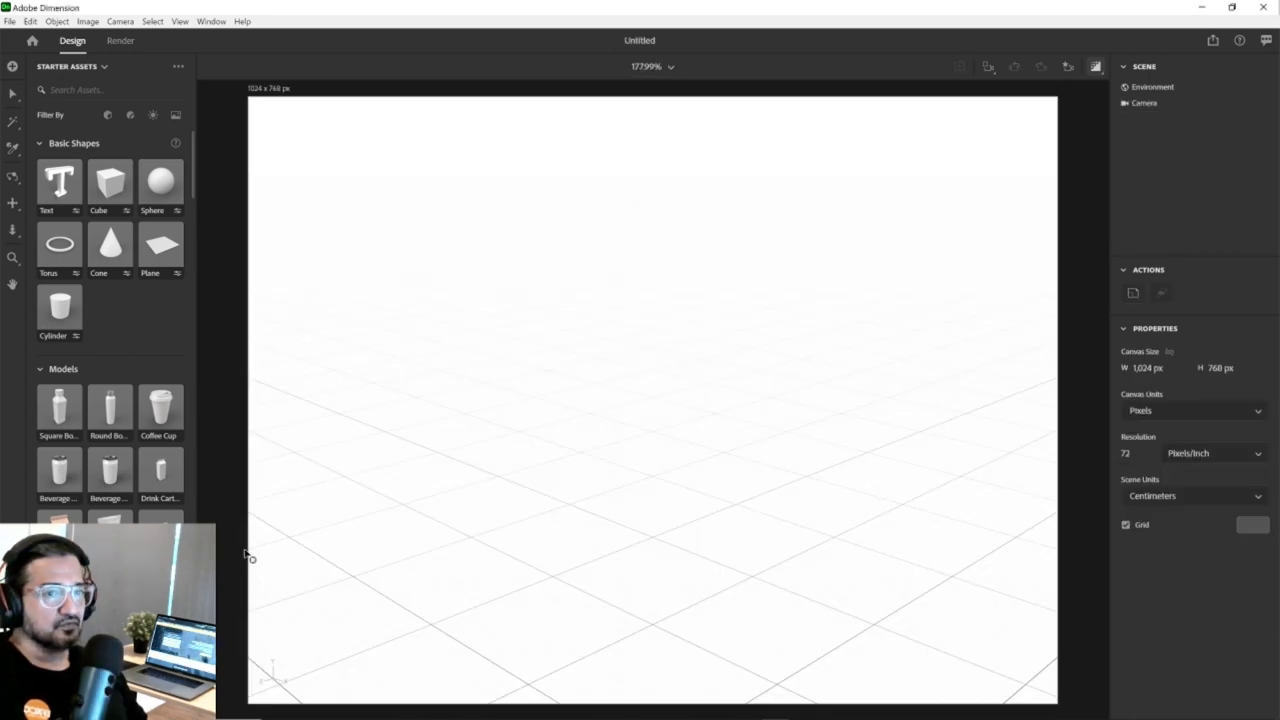
Add a torus to the empty scene, frame it from above, and turn off the render preview.
left_click_drag(59, 245, 650, 516)
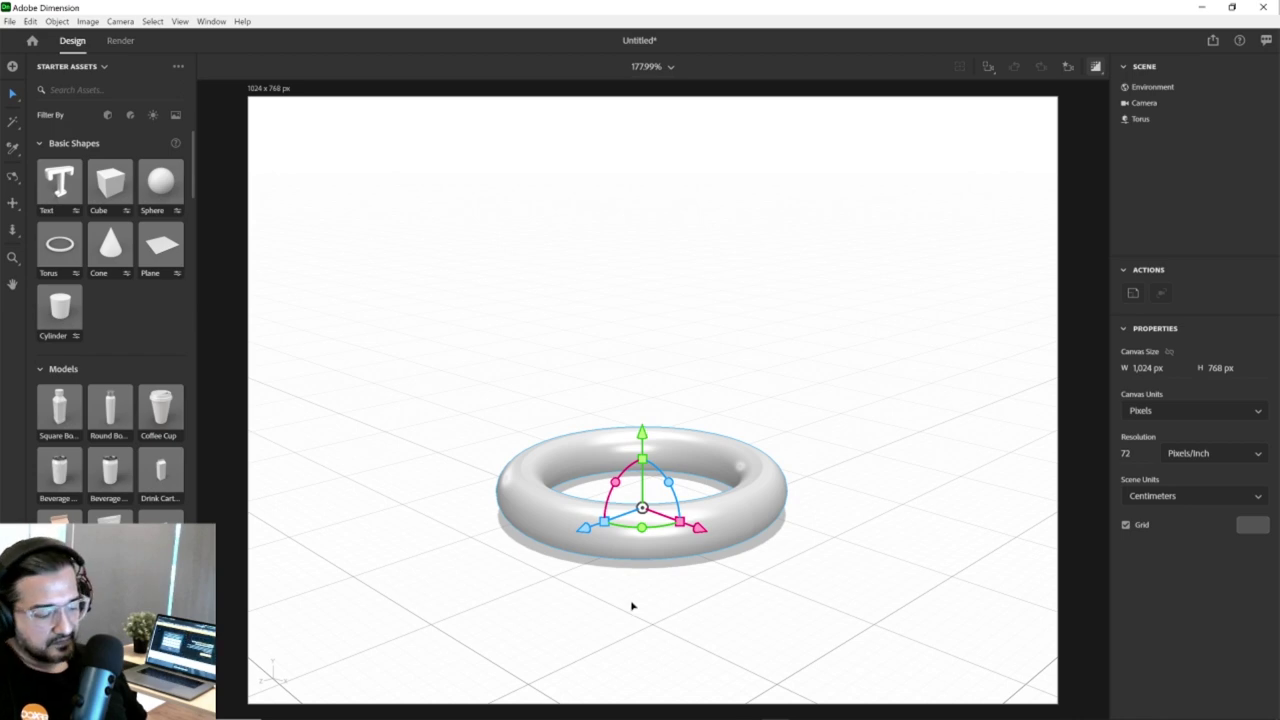
key("f")
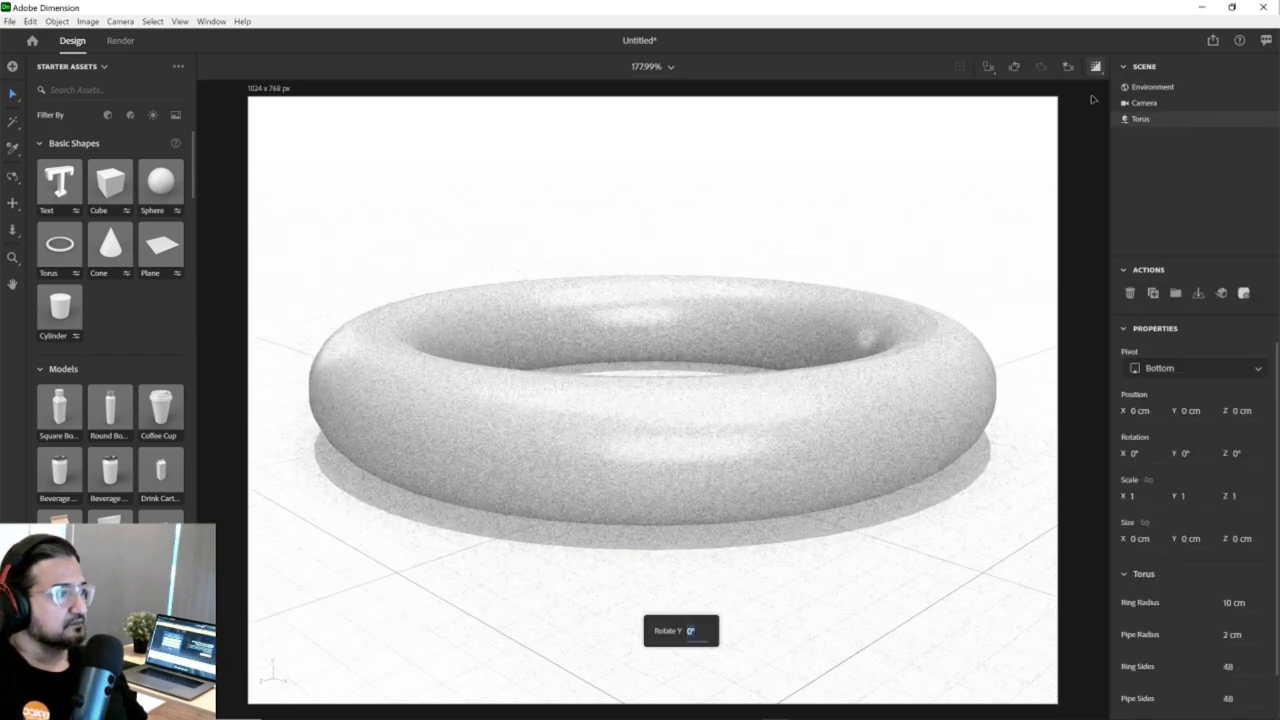
left_click(789, 430)
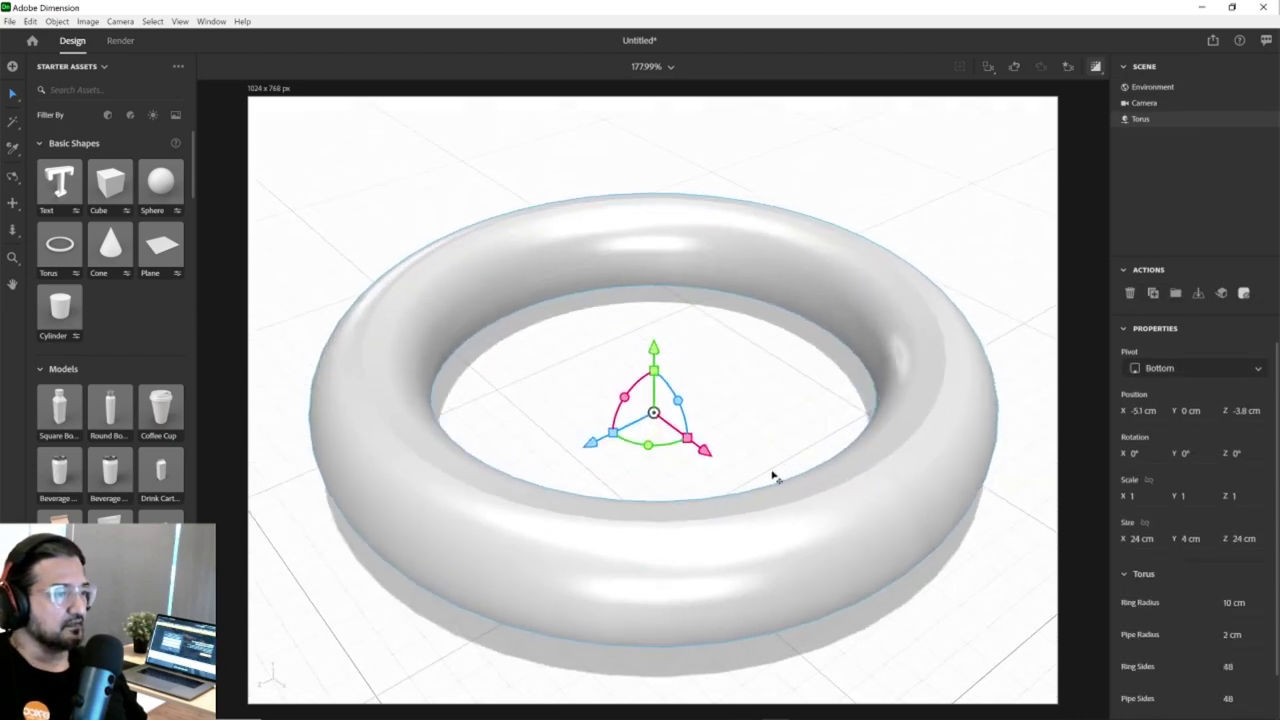
scroll(773, 470, "down", 5)
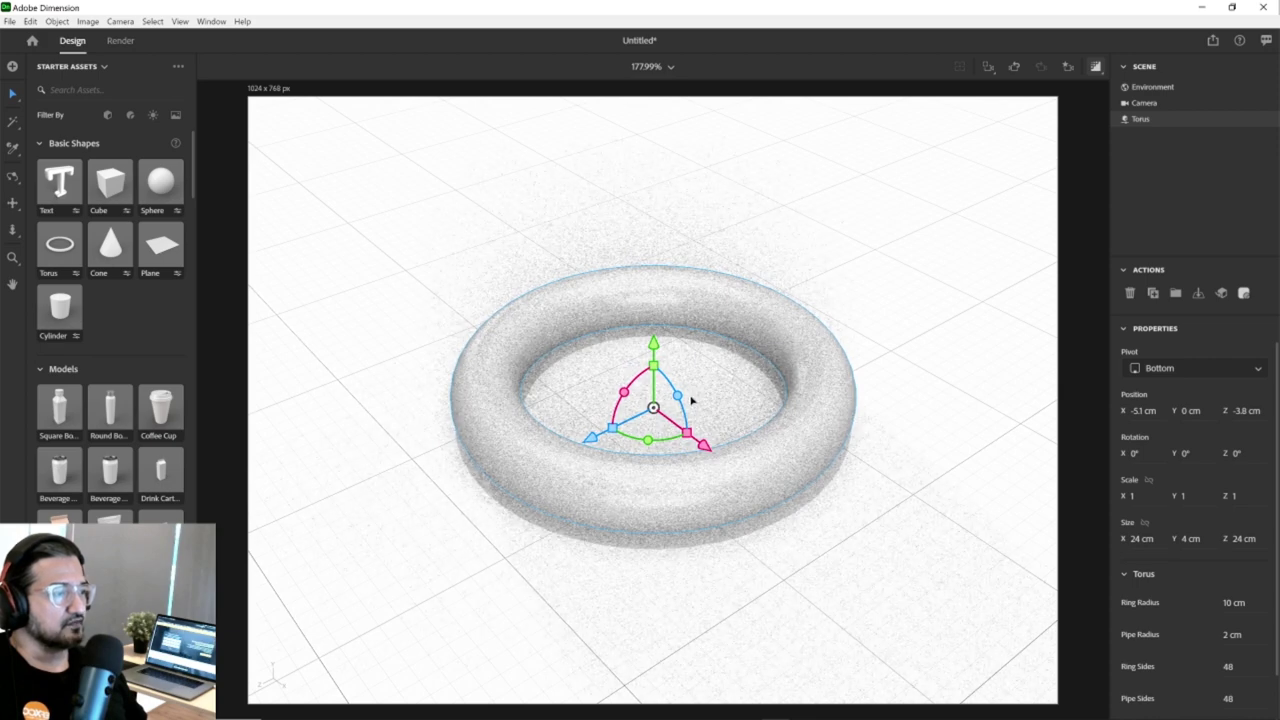
left_click(1096, 66)
Apply the Clean Gold material from the starter assets to the torus.
scroll(110, 403, "down", 15)
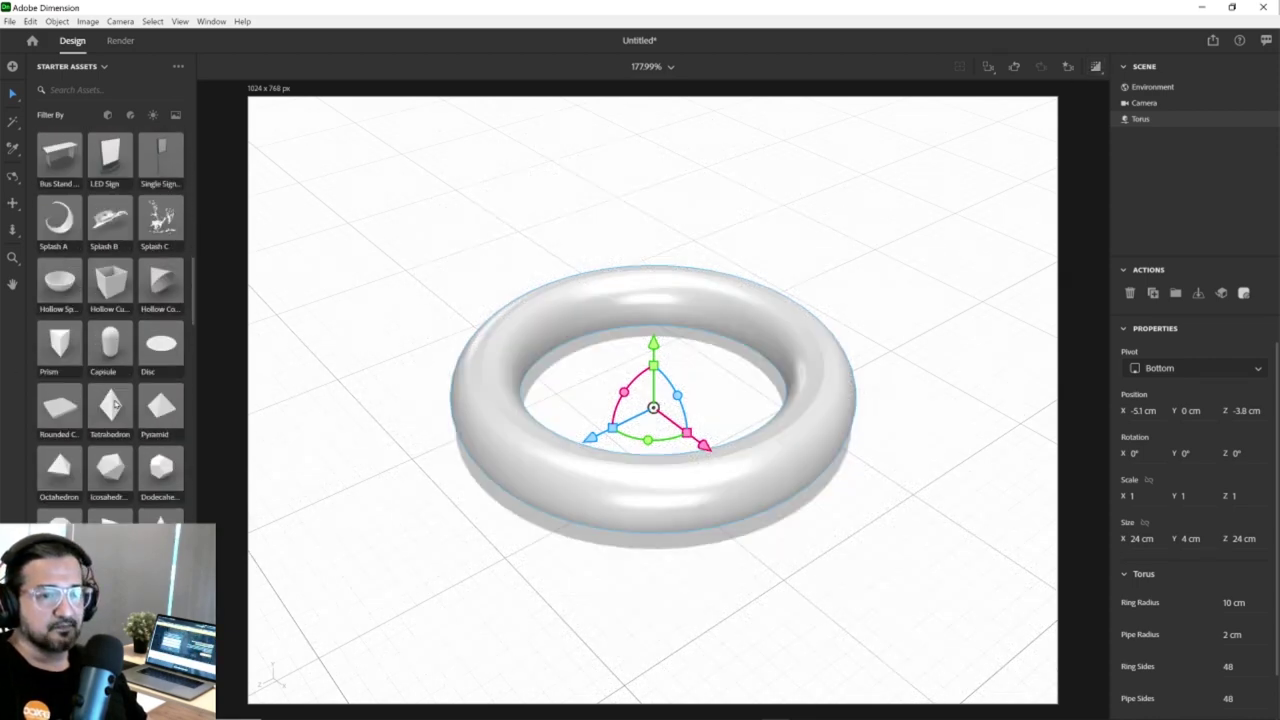
scroll(107, 410, "down", 5)
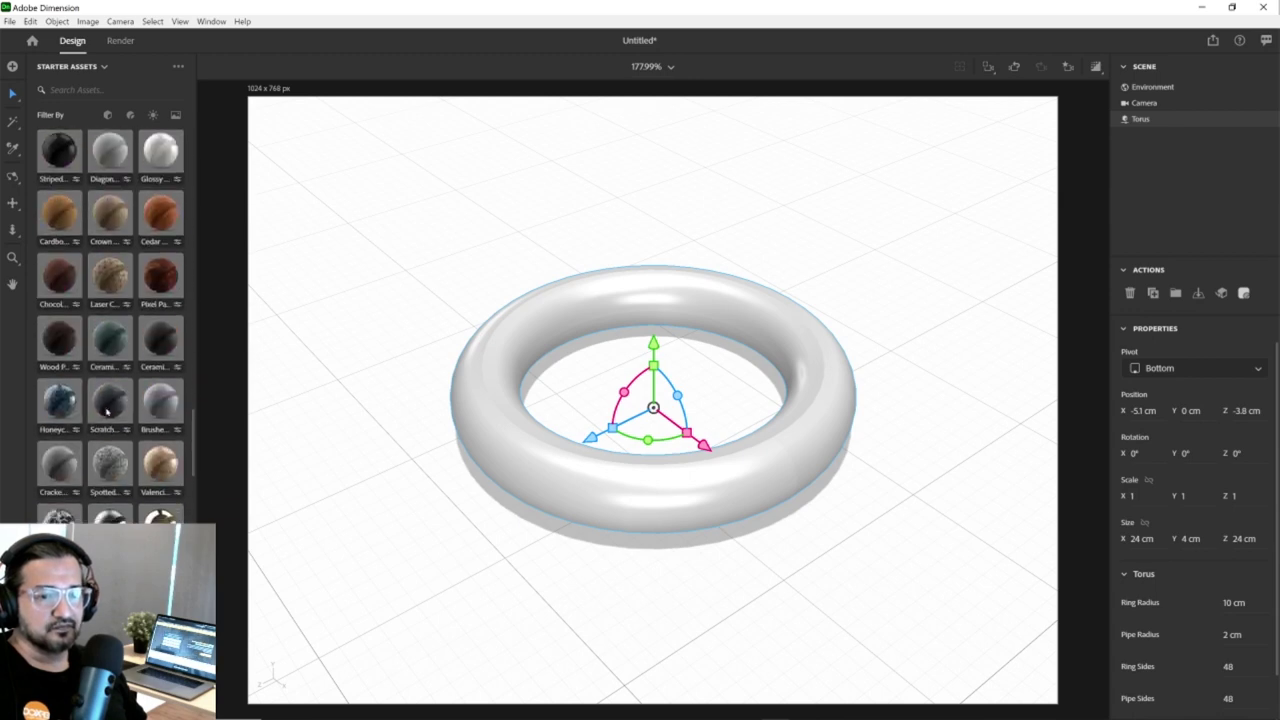
left_click_drag(59, 325, 639, 471)
right_click_drag(626, 521, 612, 555)
left_click(611, 555)
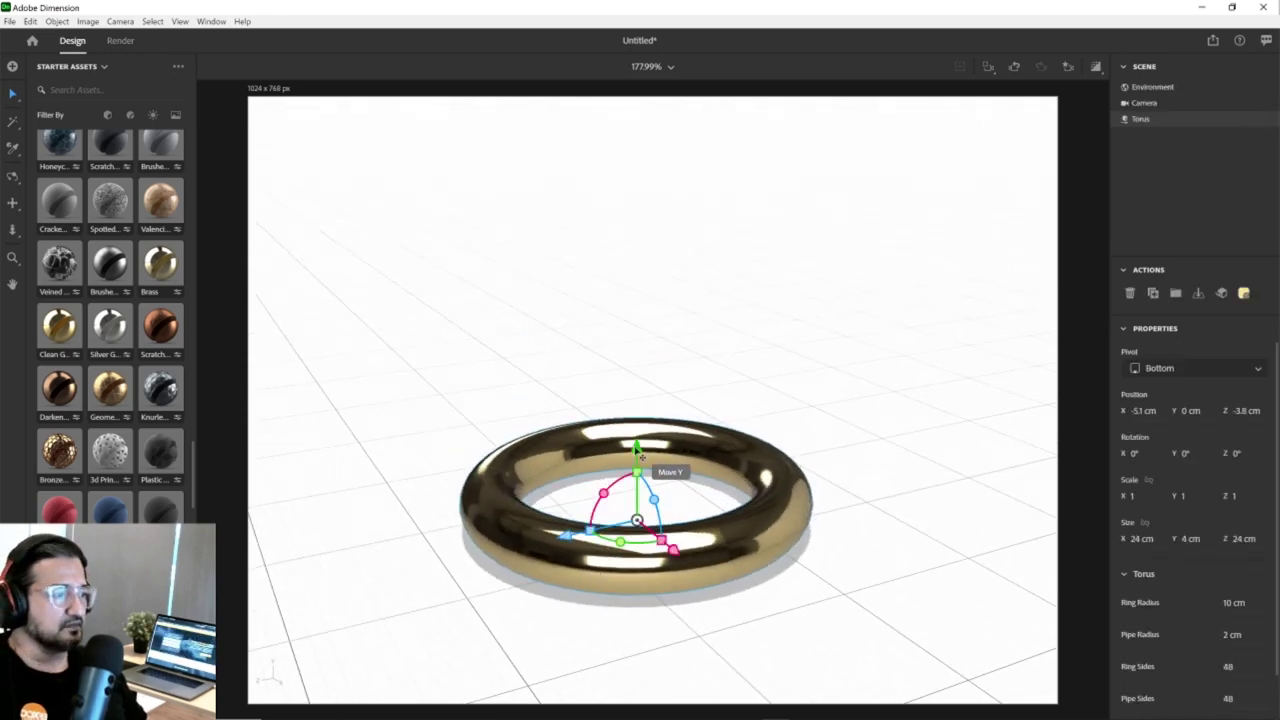
Raise the torus to a Y position of about 3.5 cm, delete it, and undo the deletion.
left_click_drag(637, 447, 637, 401)
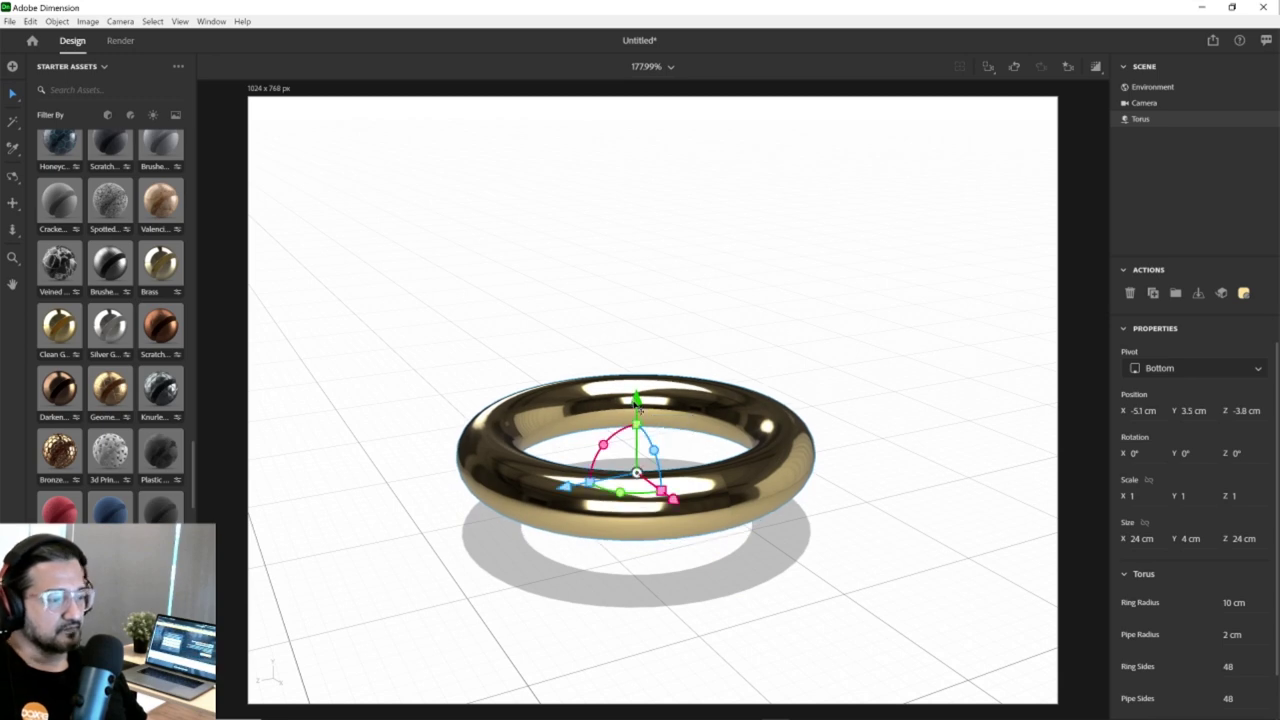
key("Delete")
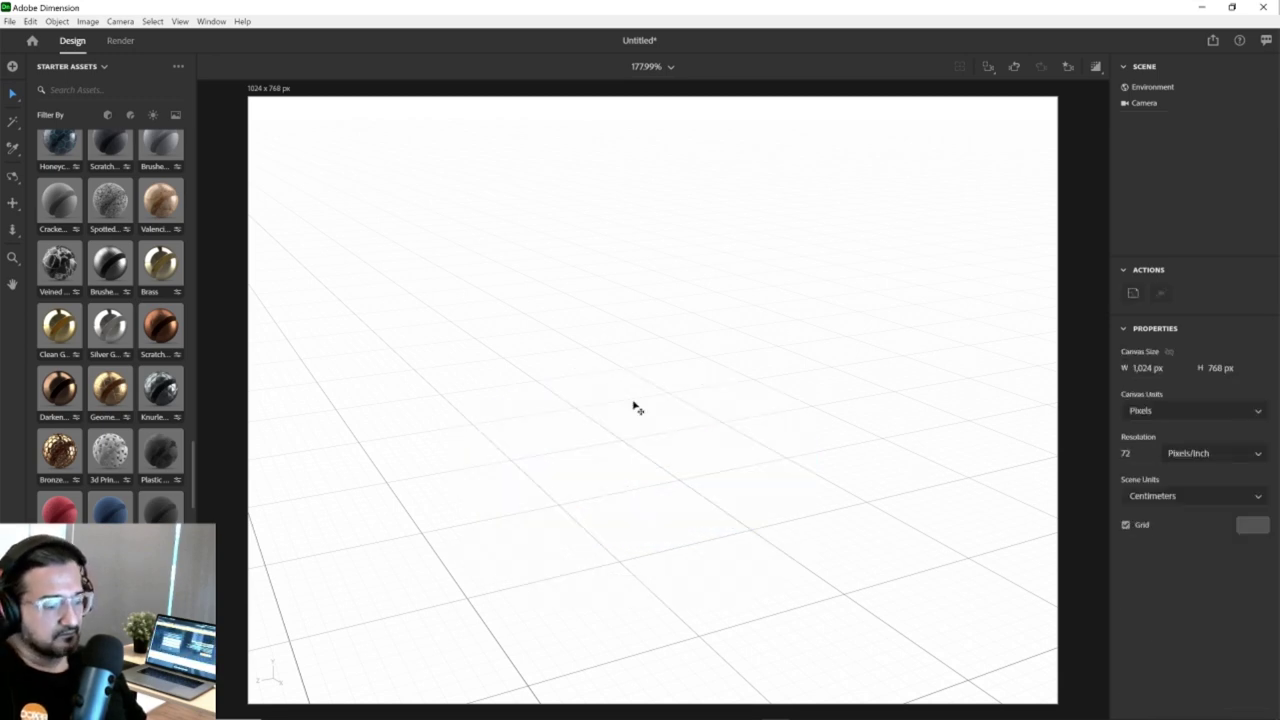
key("ctrl+z")
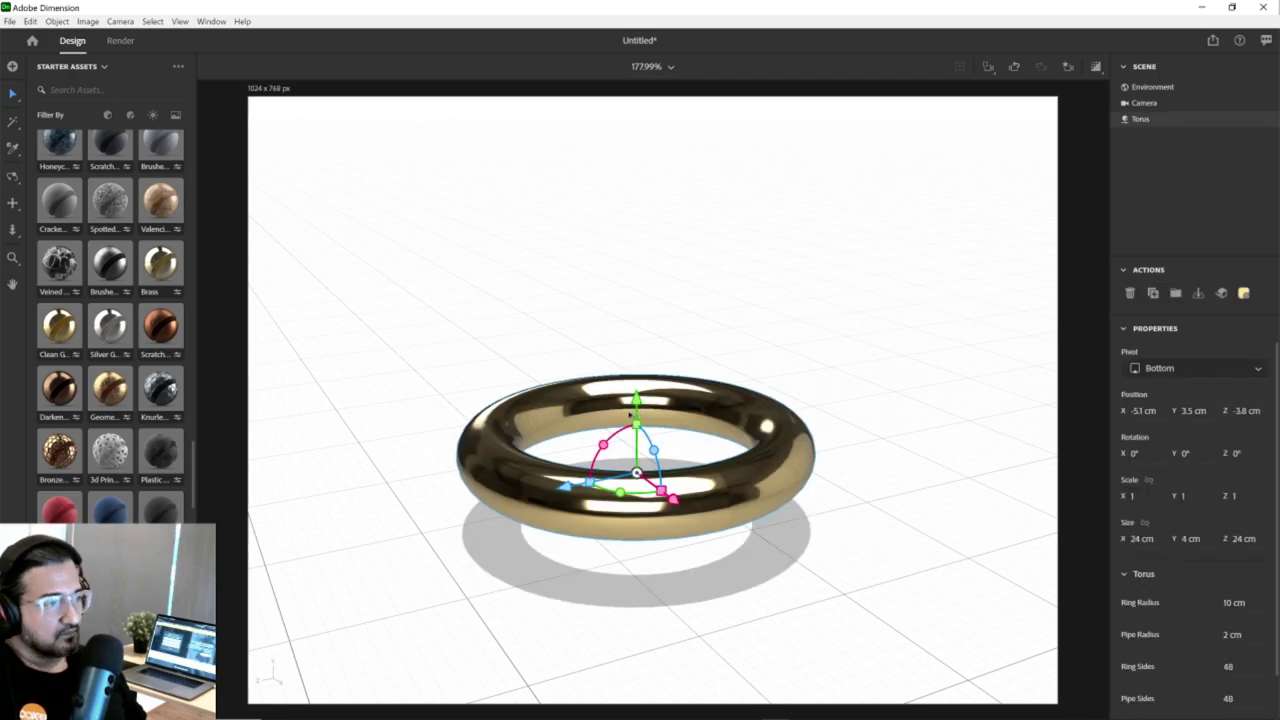
Duplicate the gold torus upward into a vertical stack of five rings, with the highest at Y about 22.1 cm.
left_click_drag(630, 413, 636, 202, "alt")
right_click_drag(520, 420, 670, 430)
left_click_drag(660, 319, 662, 313)
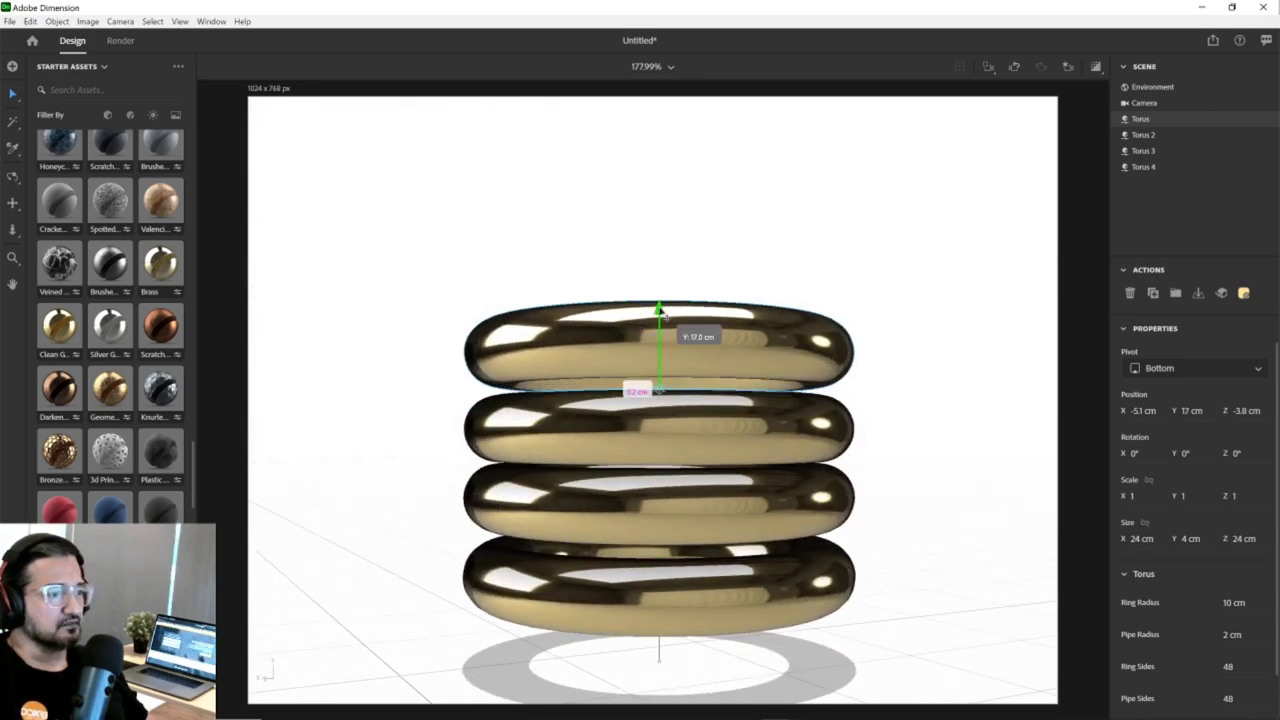
right_click_drag(662, 313, 640, 360)
left_click_drag(658, 302, 658, 222)
right_click_drag(670, 440, 686, 496)
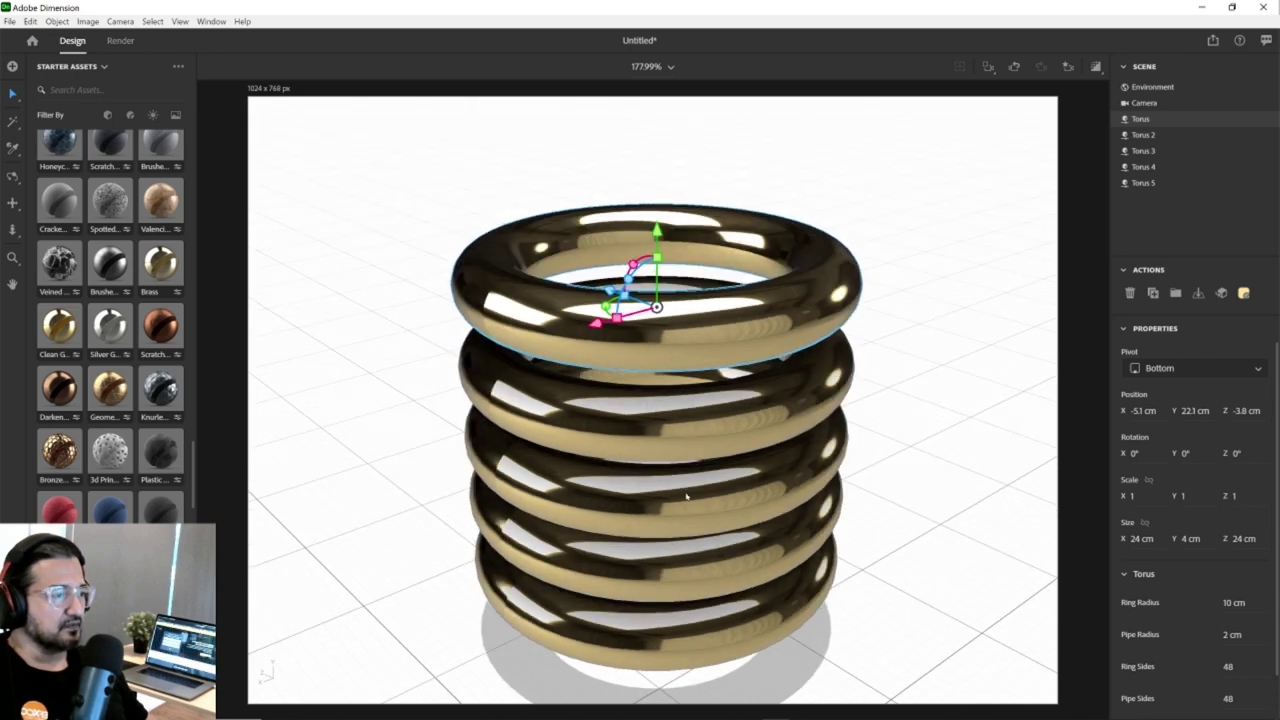
Check the torus's Clean Gold material, and set the environment's background color to dark grey 212121.
scroll(688, 505, "down", 2)
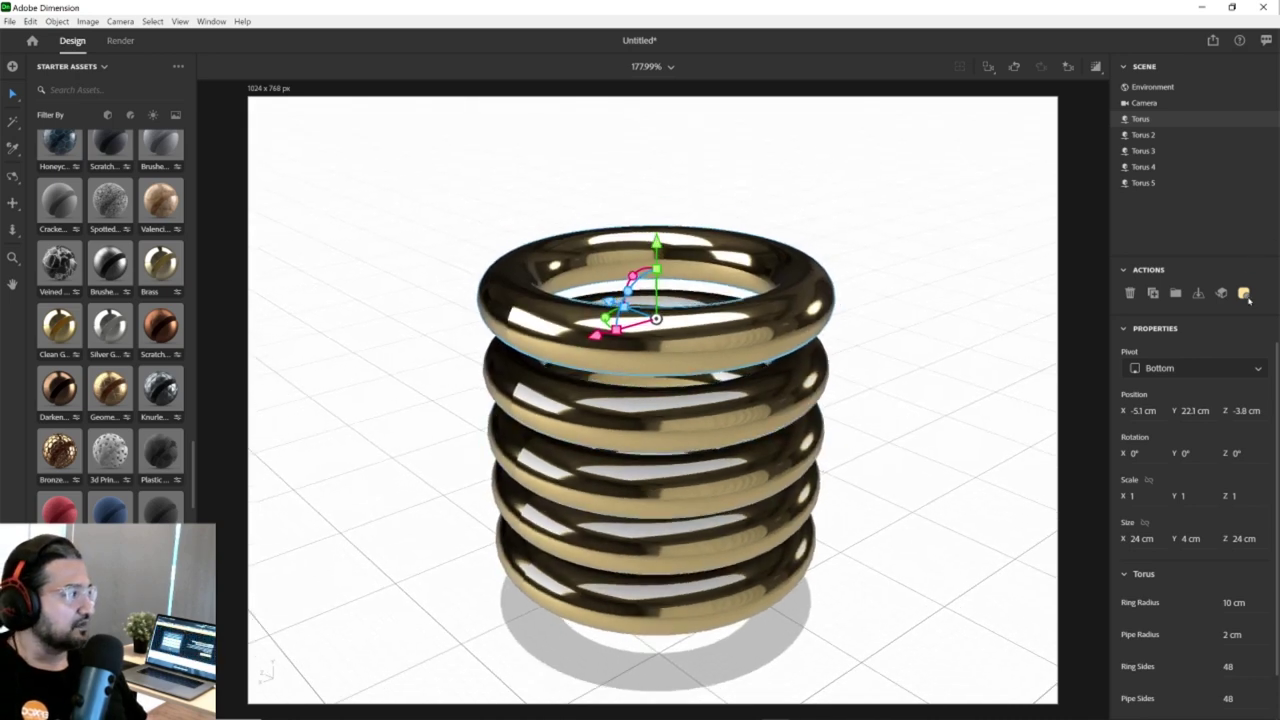
left_click(1244, 293)
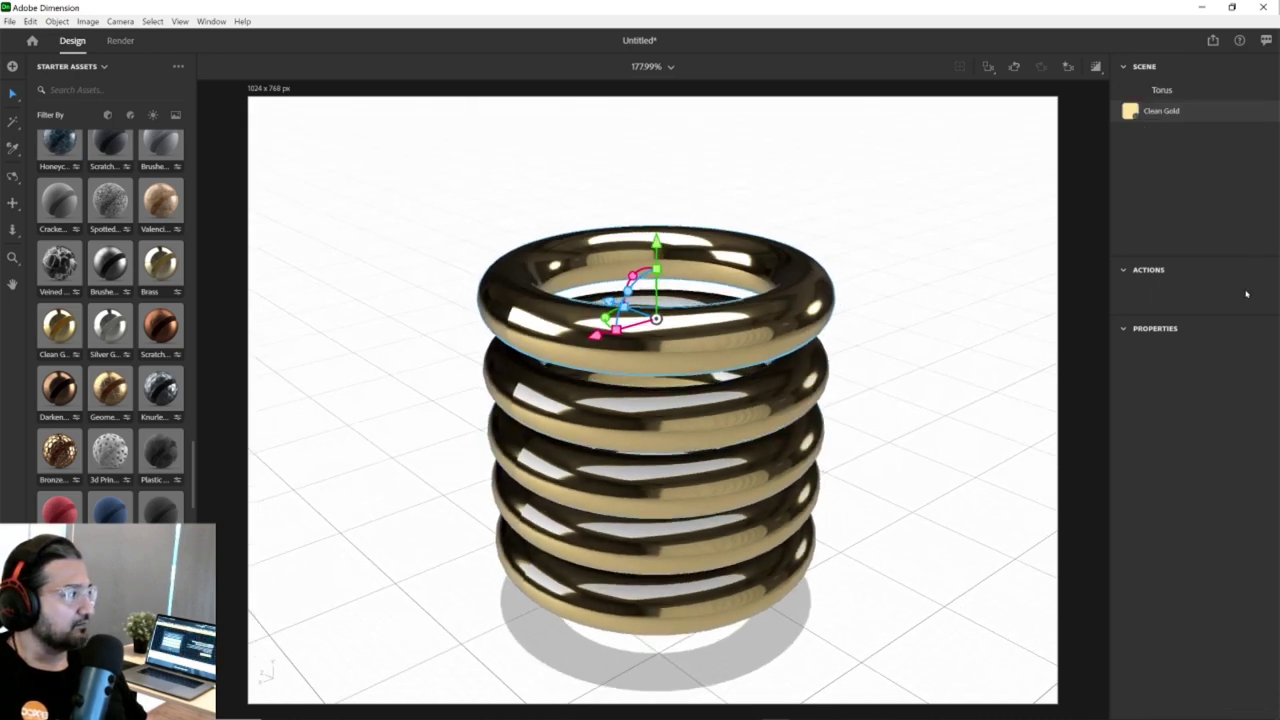
left_click(1124, 88)
left_click(1166, 88)
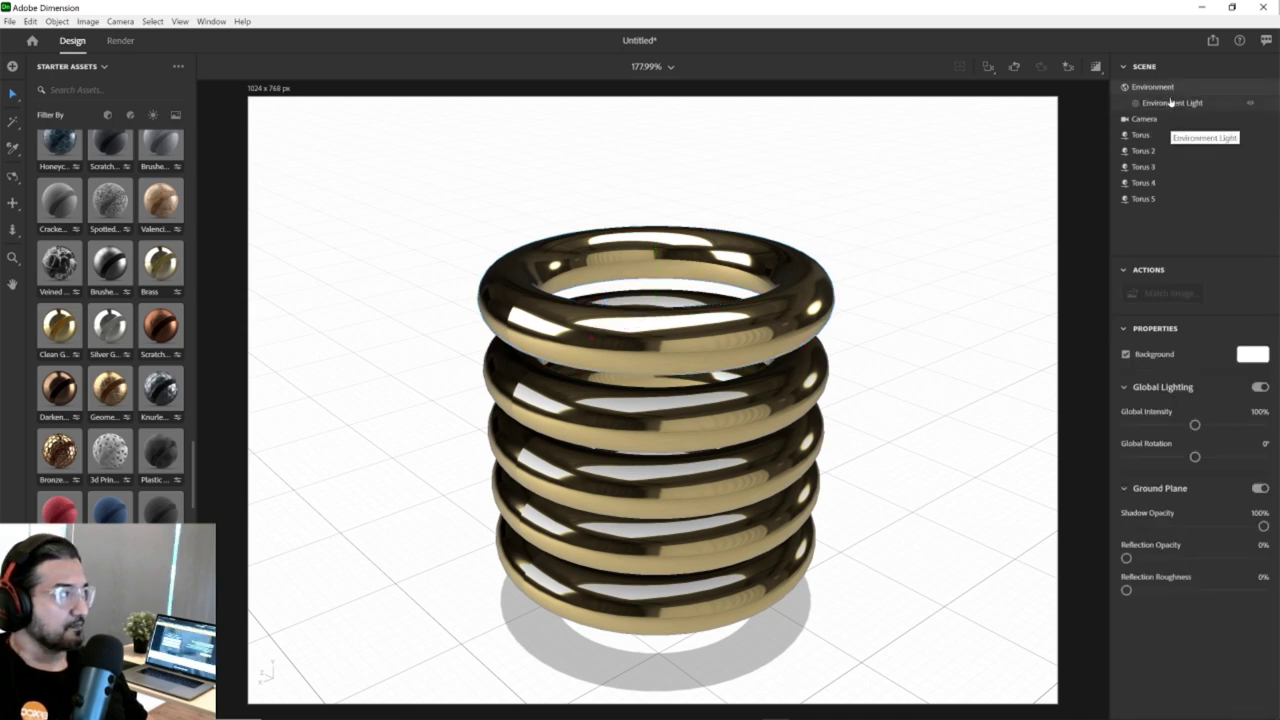
left_click(1250, 358)
left_click_drag(1168, 366, 1029, 397)
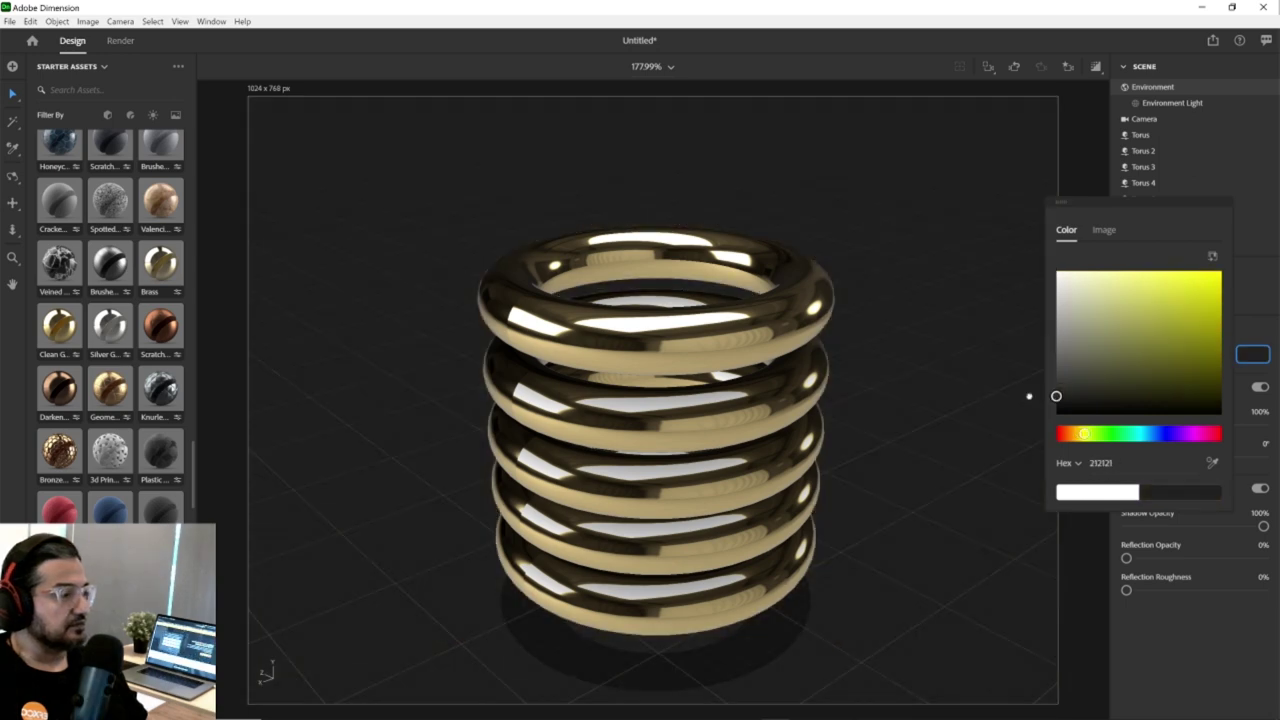
left_click(1033, 395)
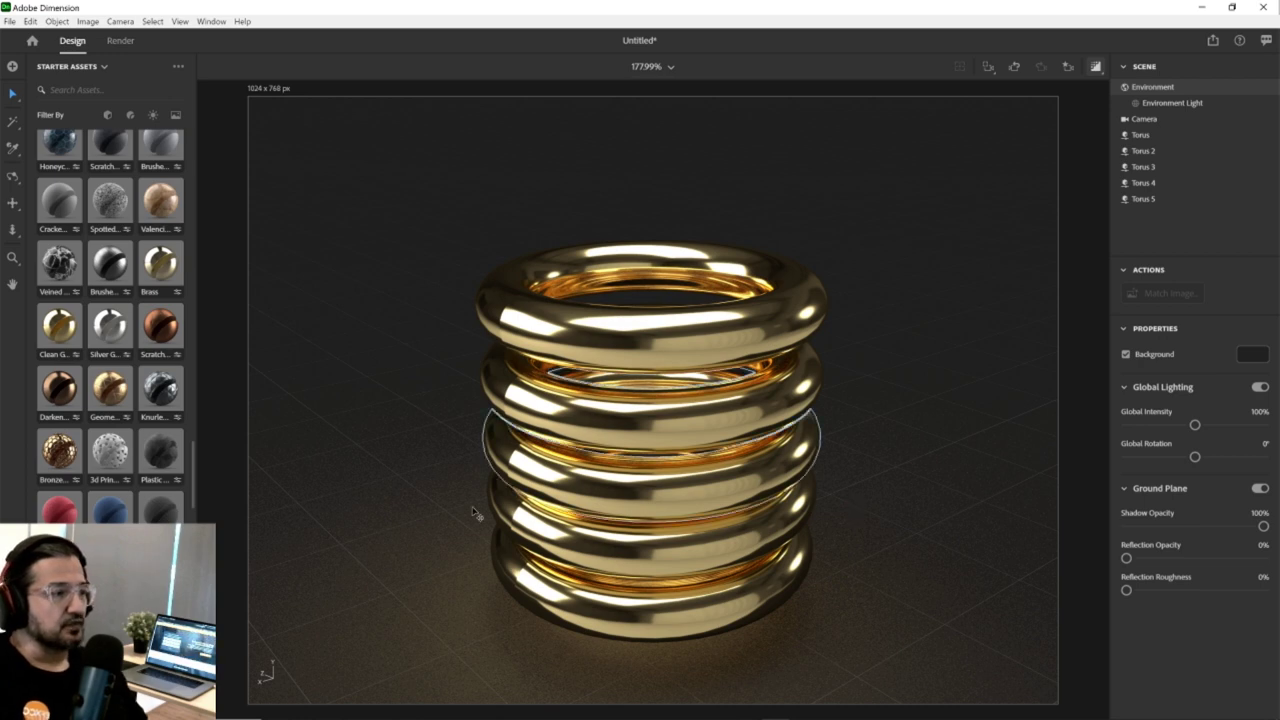
Add a Text object from the basic shapes to the scene with the torus stack.
scroll(80, 442, "up", 15)
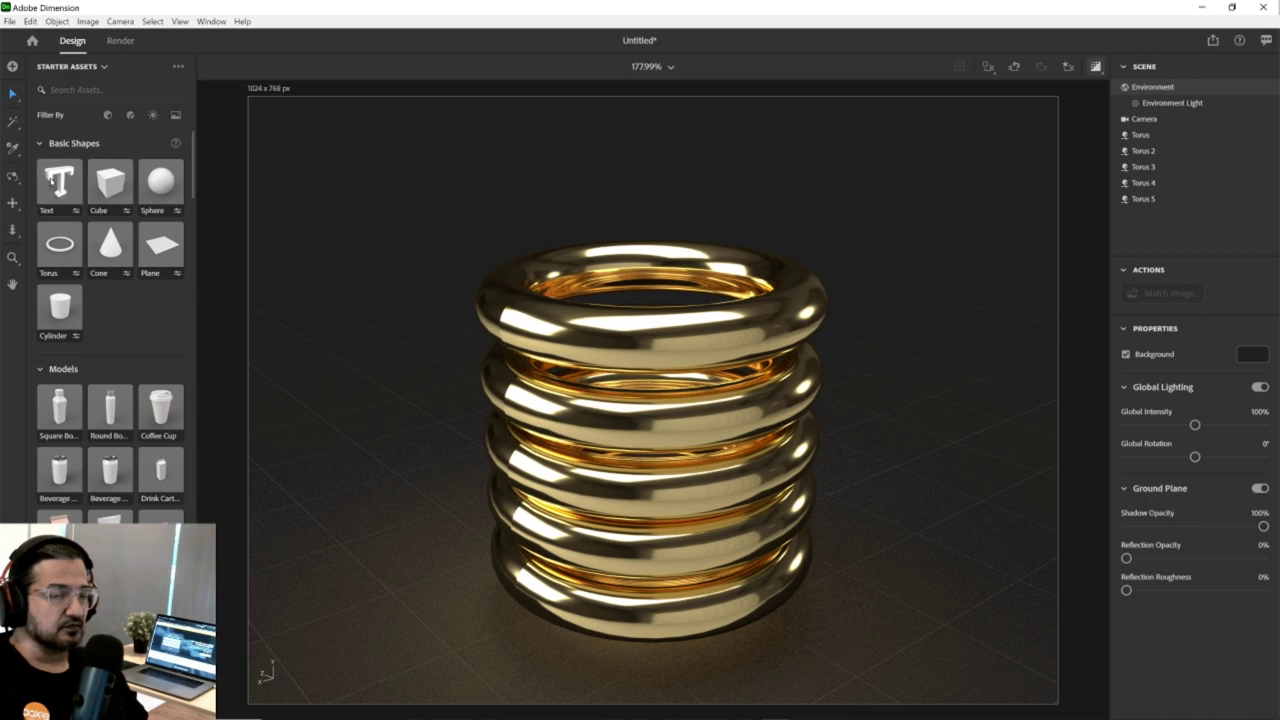
scroll(655, 368, "down", 5)
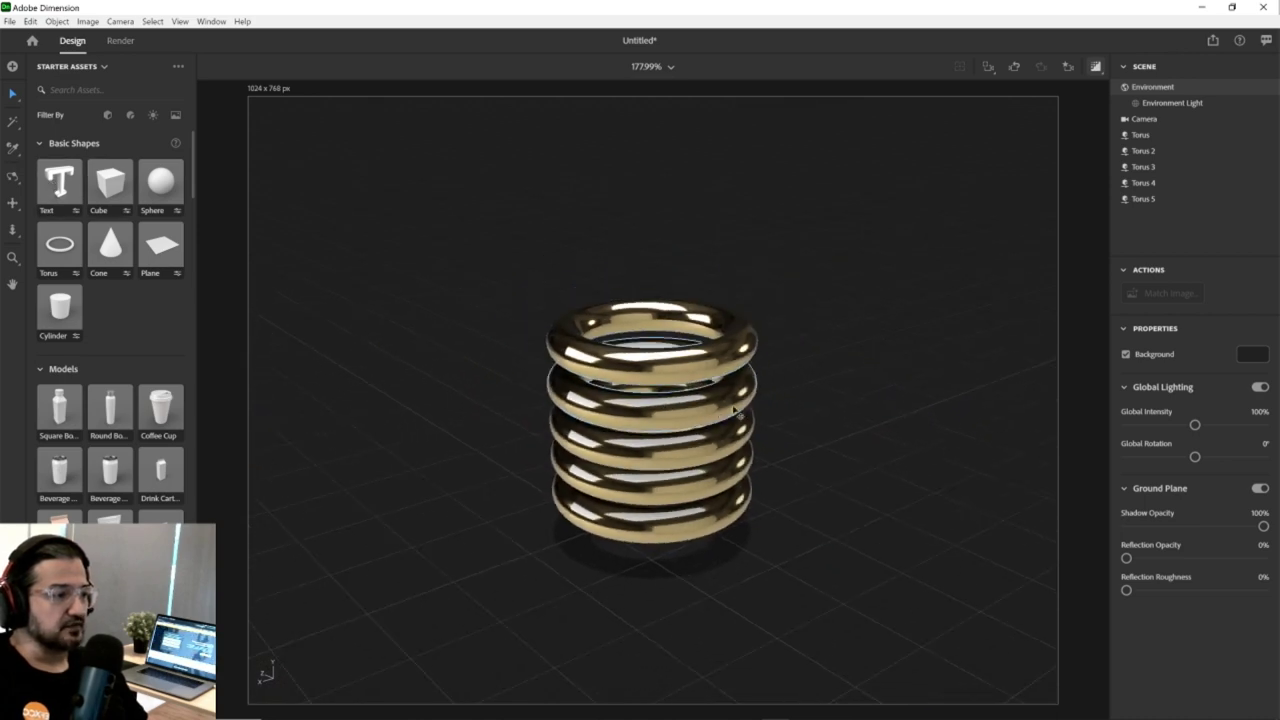
right_click_drag(745, 388, 435, 194)
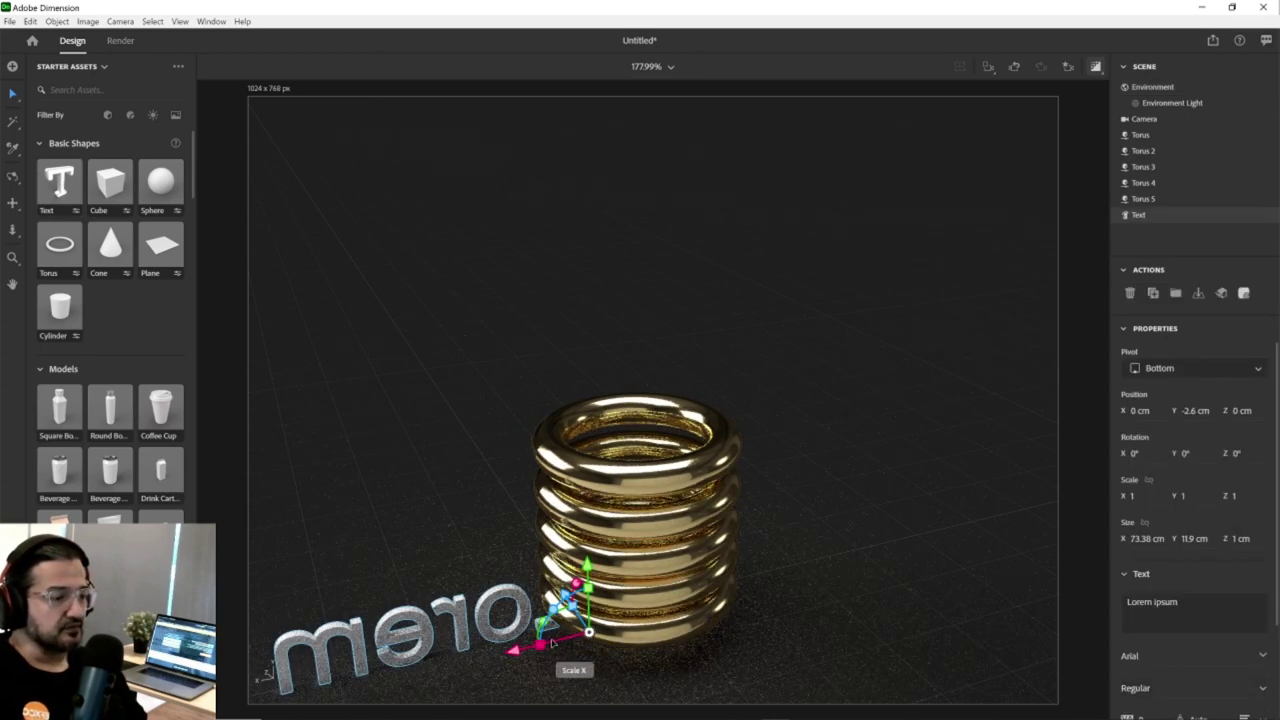
left_click_drag(548, 630, 676, 627)
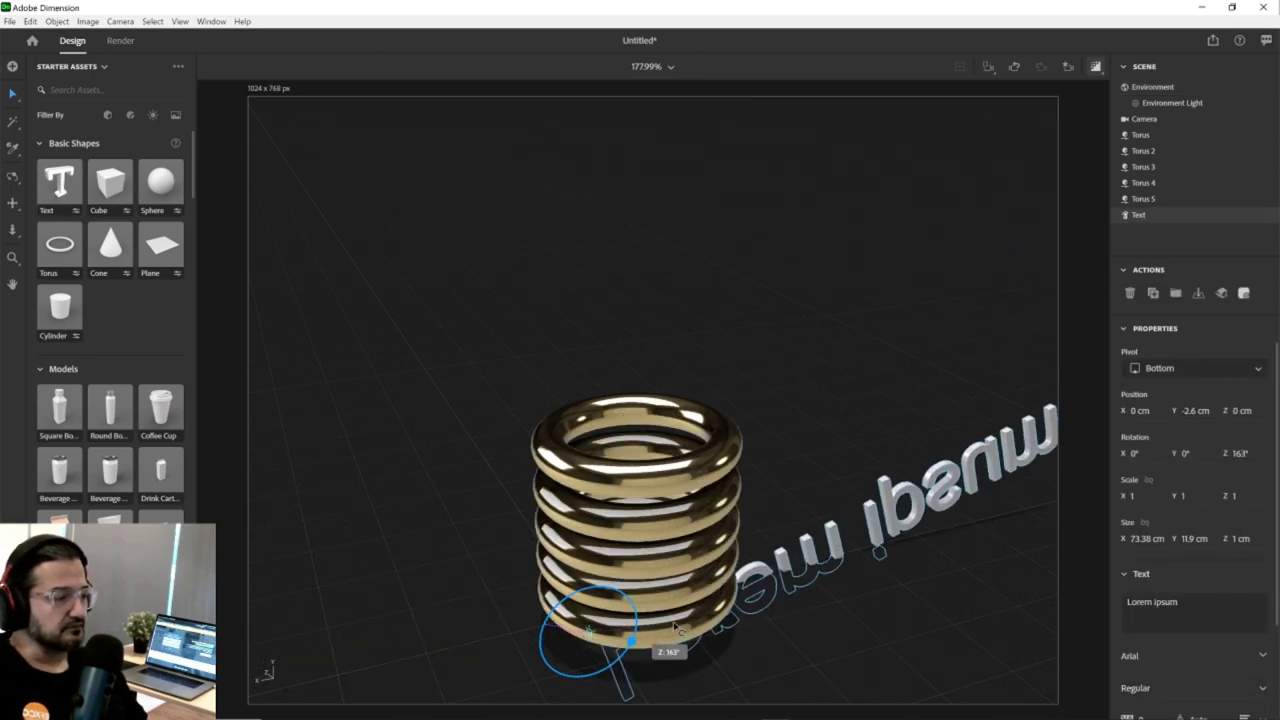
key("Escape")
key("ctrl+z")
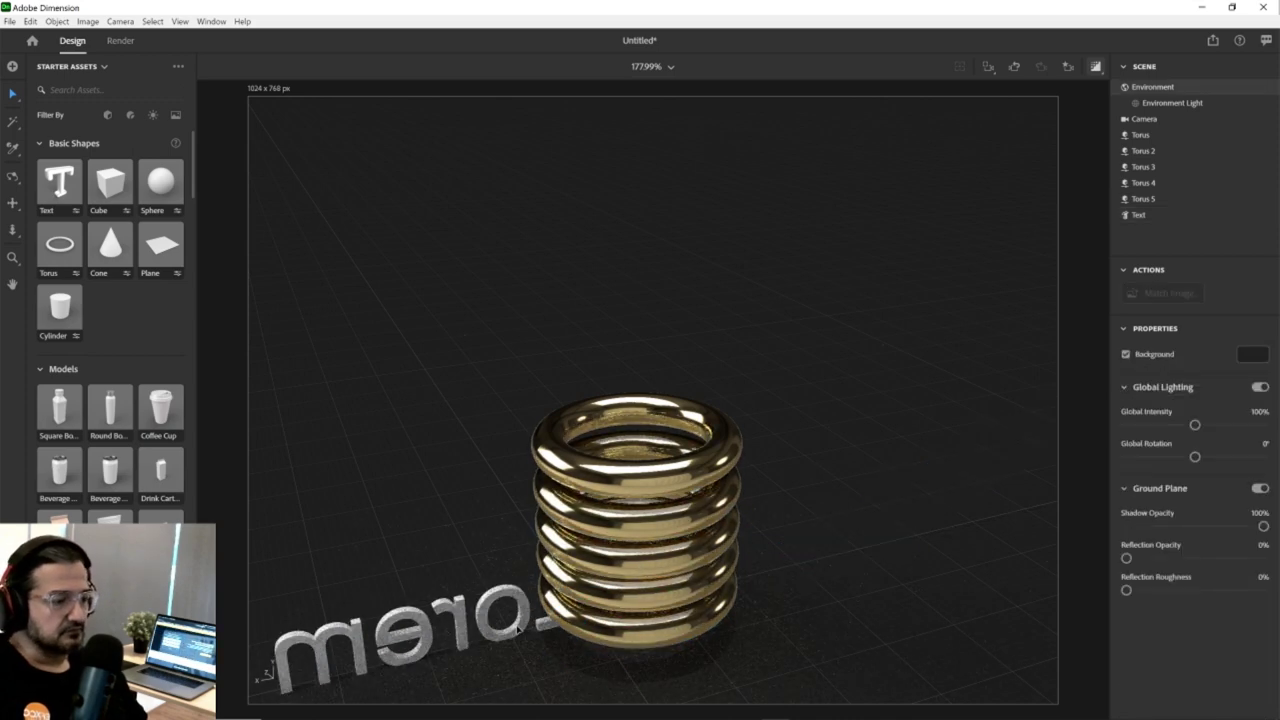
left_click(517, 627)
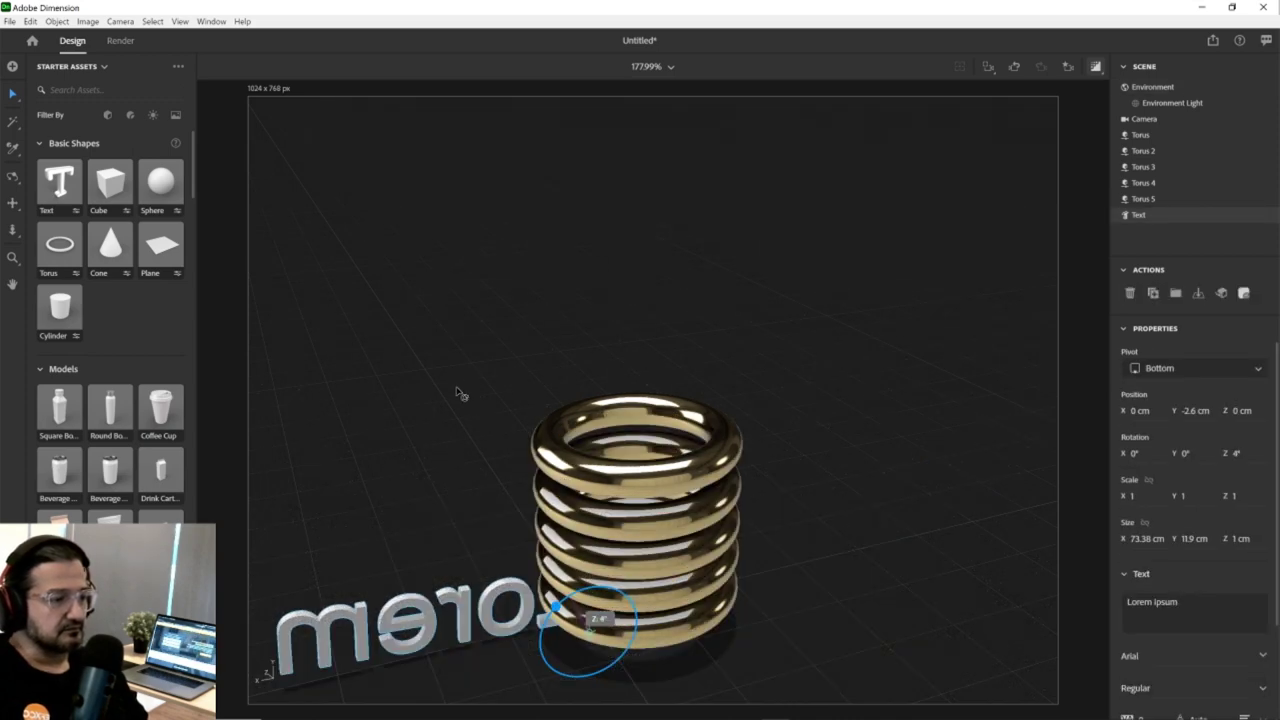
key("ctrl+z")
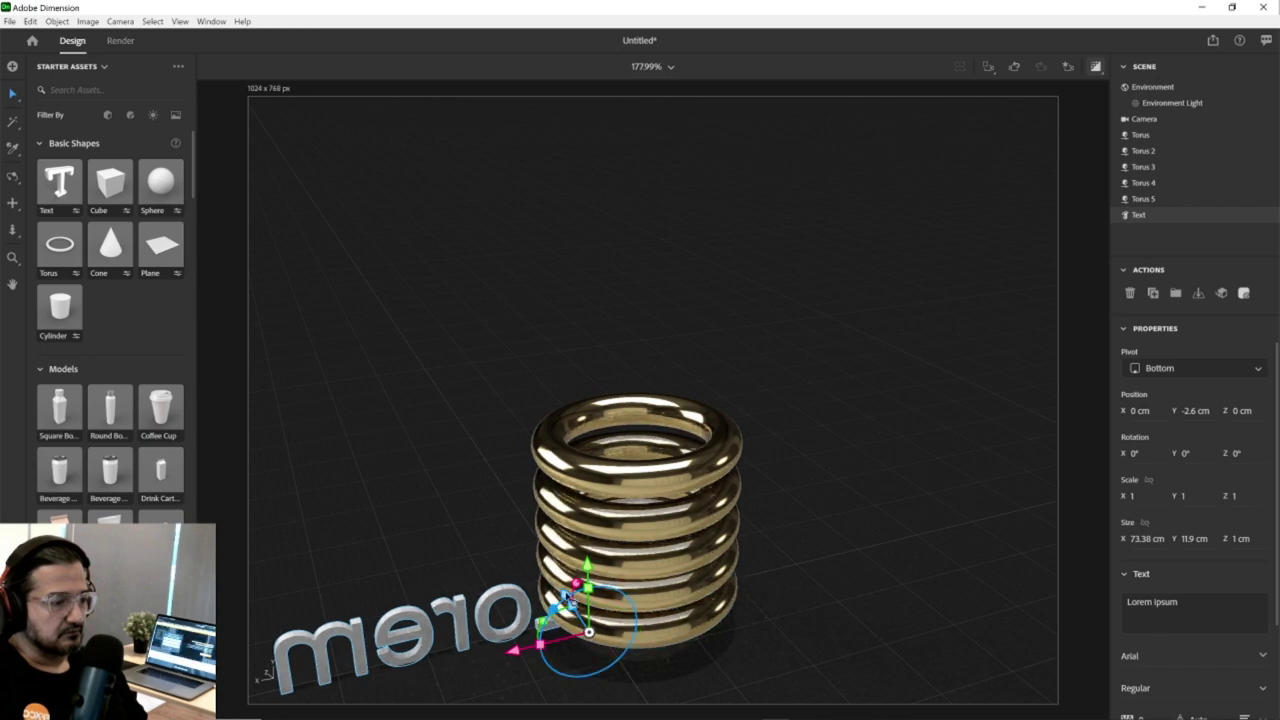
Rotate the text to 156° about Y and move it clear of the rings to about Y 1.8 cm, Z 104.7 cm.
left_click_drag(566, 598, 861, 545)
key("f")
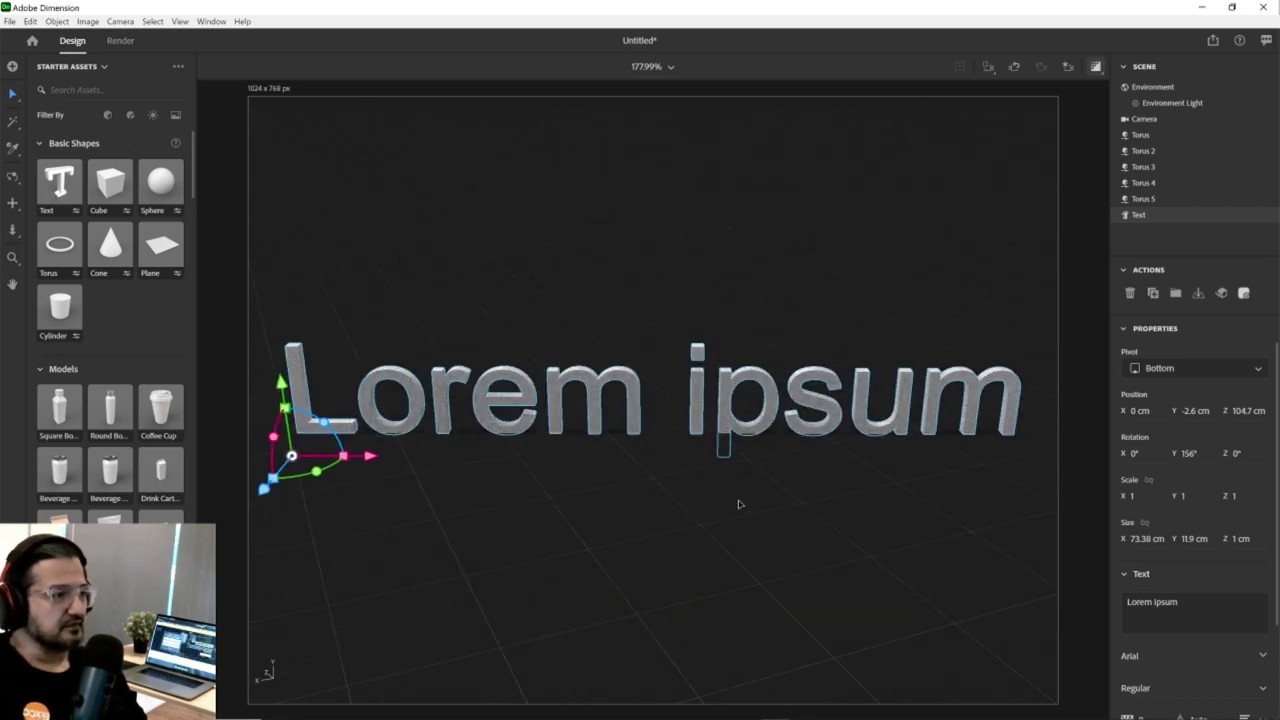
right_click_drag(738, 504, 466, 324)
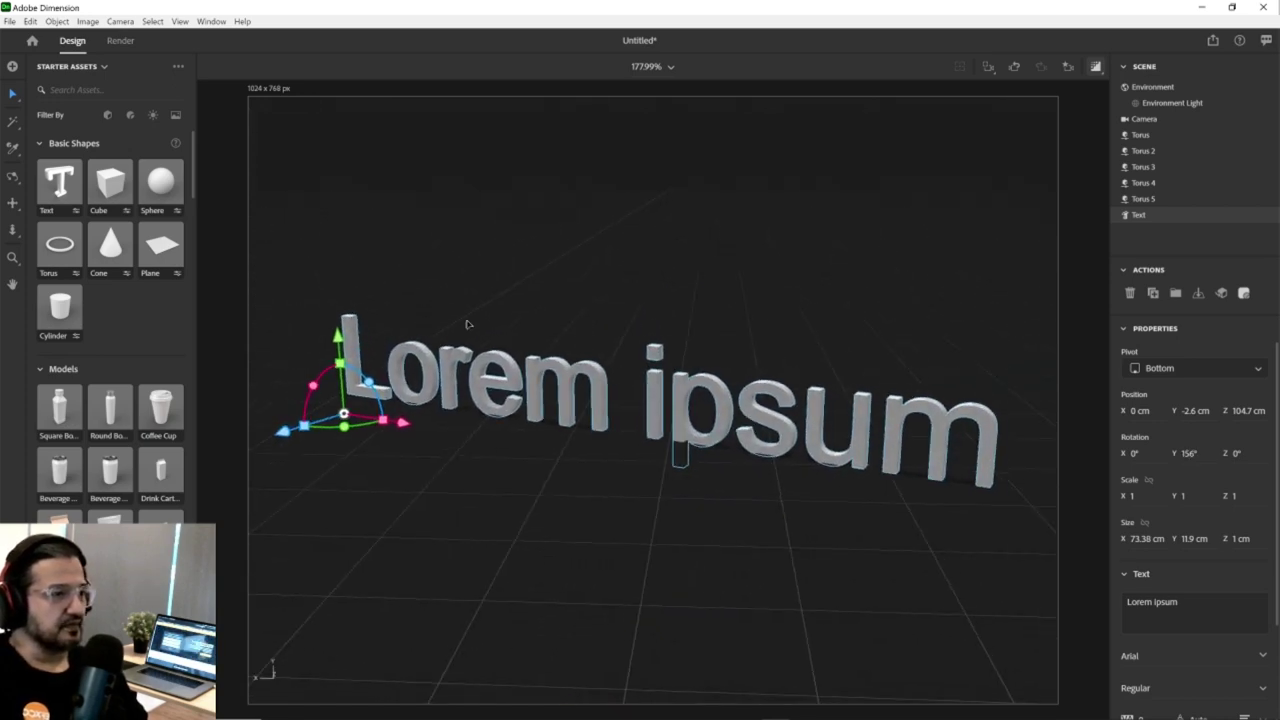
left_click_drag(340, 340, 336, 304)
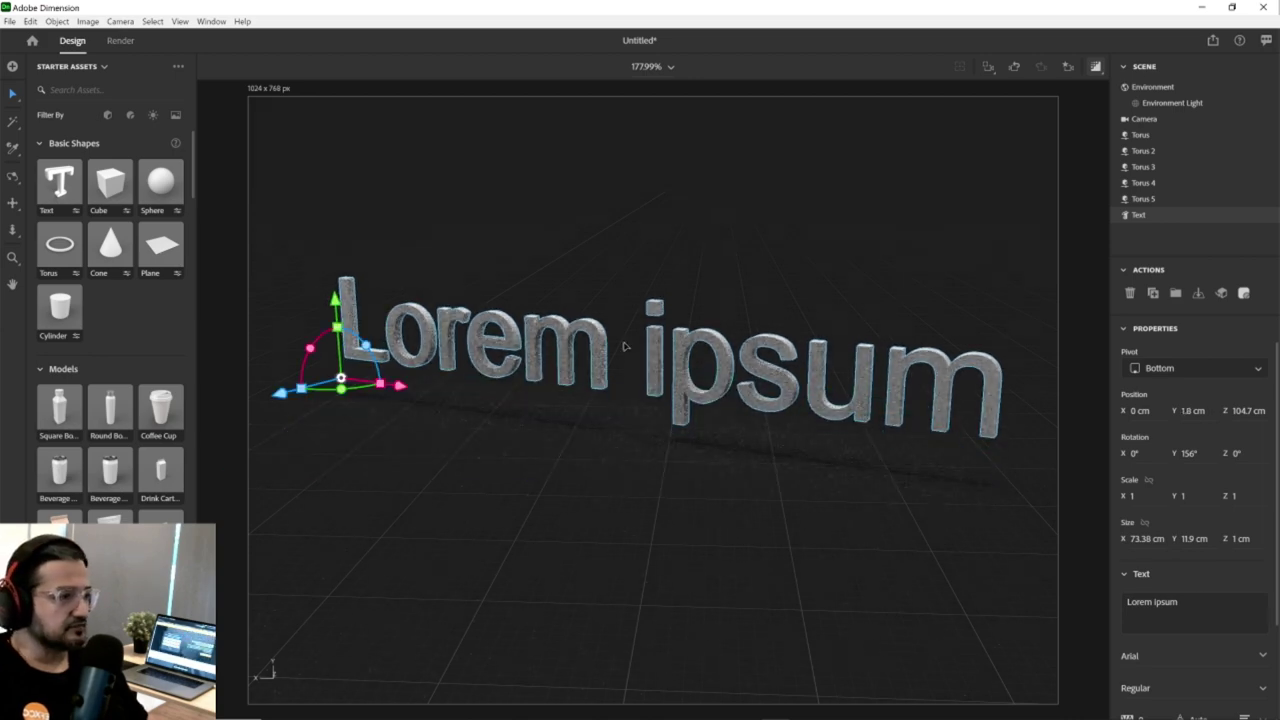
Replace the placeholder text with EFXCO and shift the text object to about X -15.1 cm, Z 98 cm.
left_click(1170, 601)
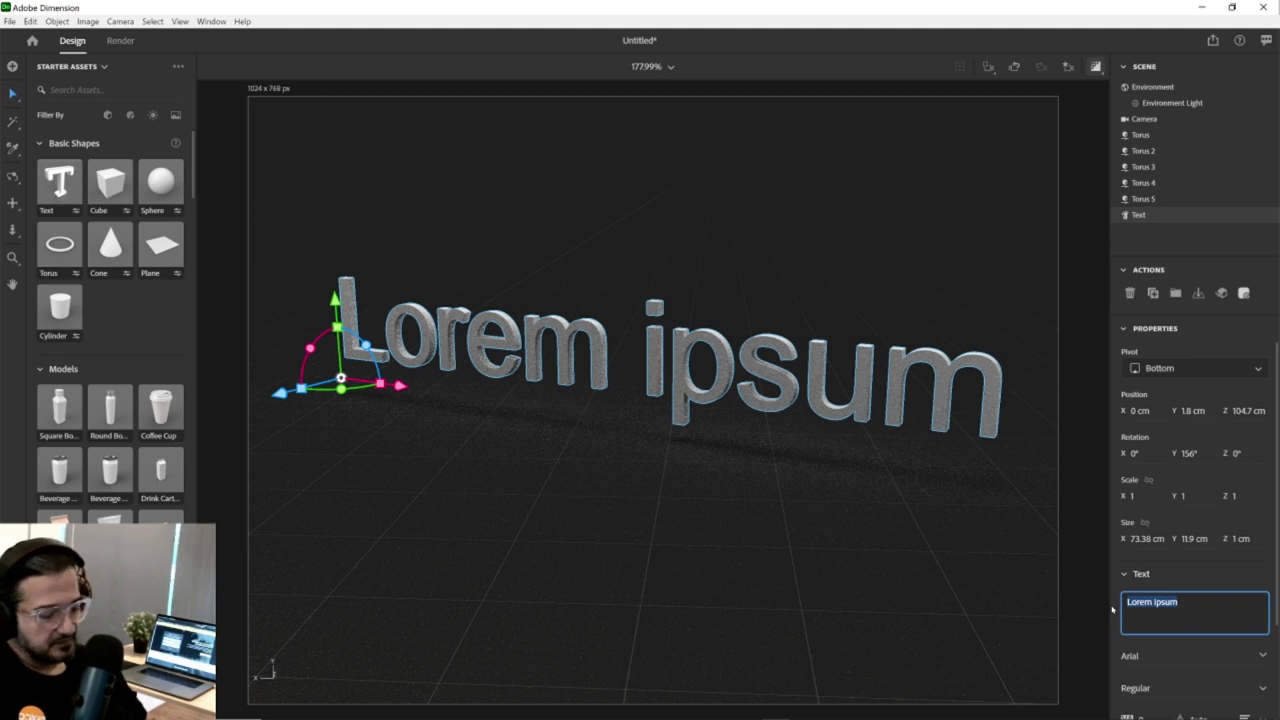
type("EFC")
key("BackSpace")
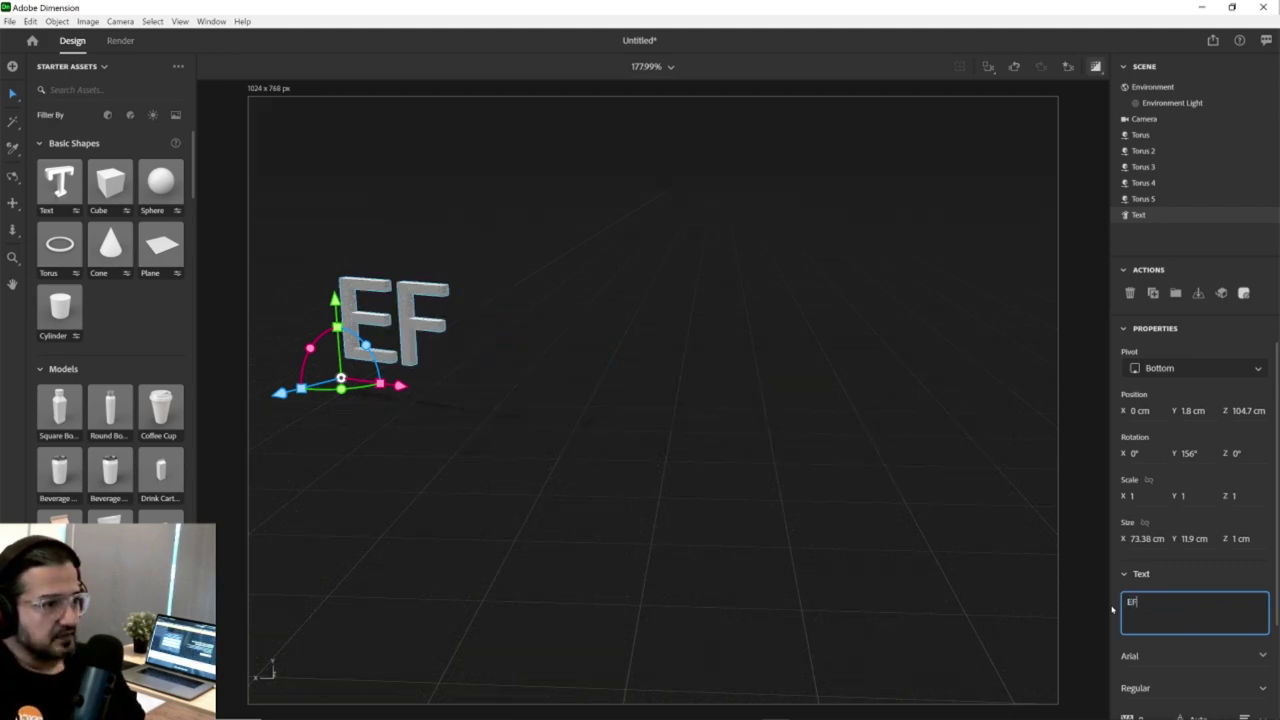
type("XCO")
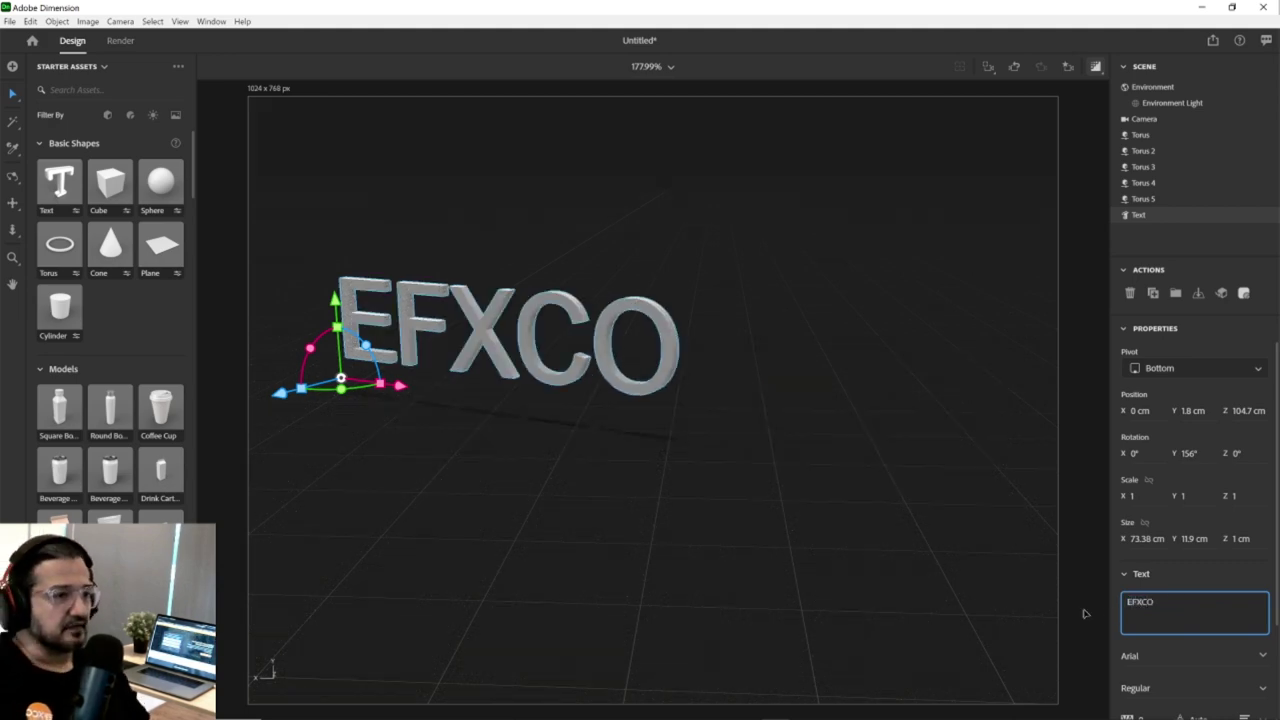
left_click_drag(402, 387, 675, 437)
middle_click_drag(675, 437, 737, 520)
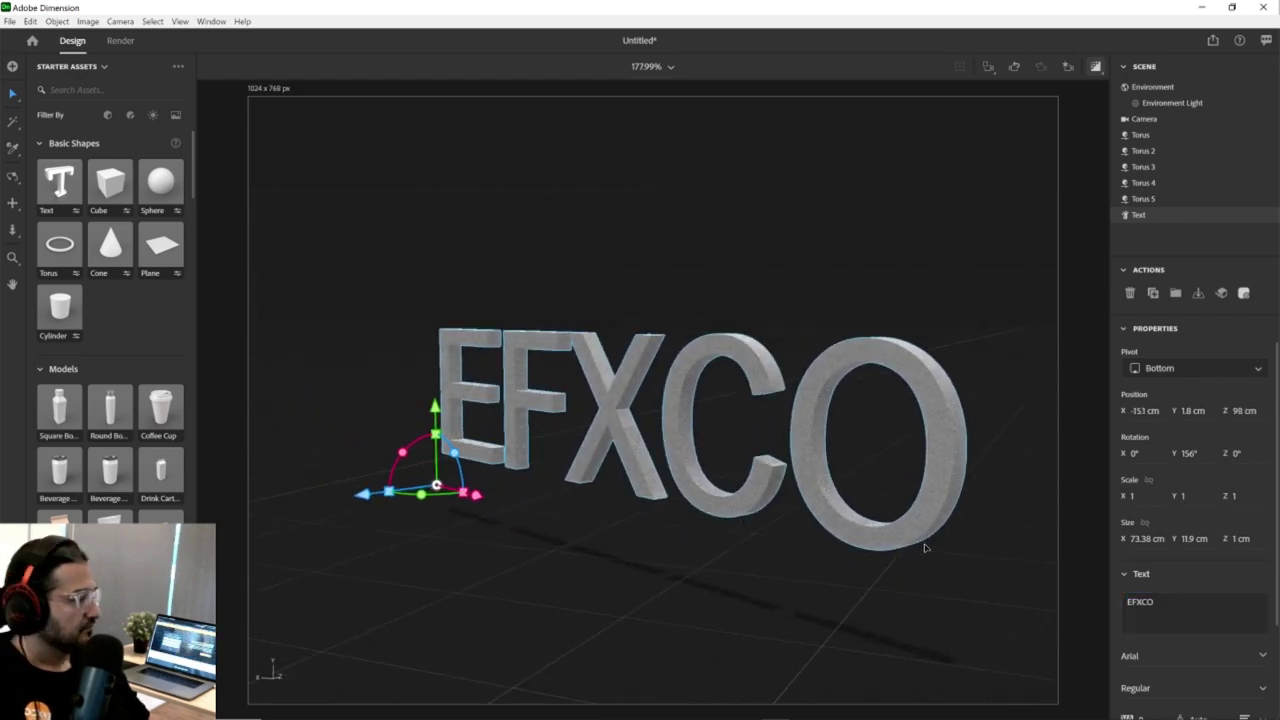
Change the font of the EFXCO text to Impact.
scroll(1215, 612, "down", 2)
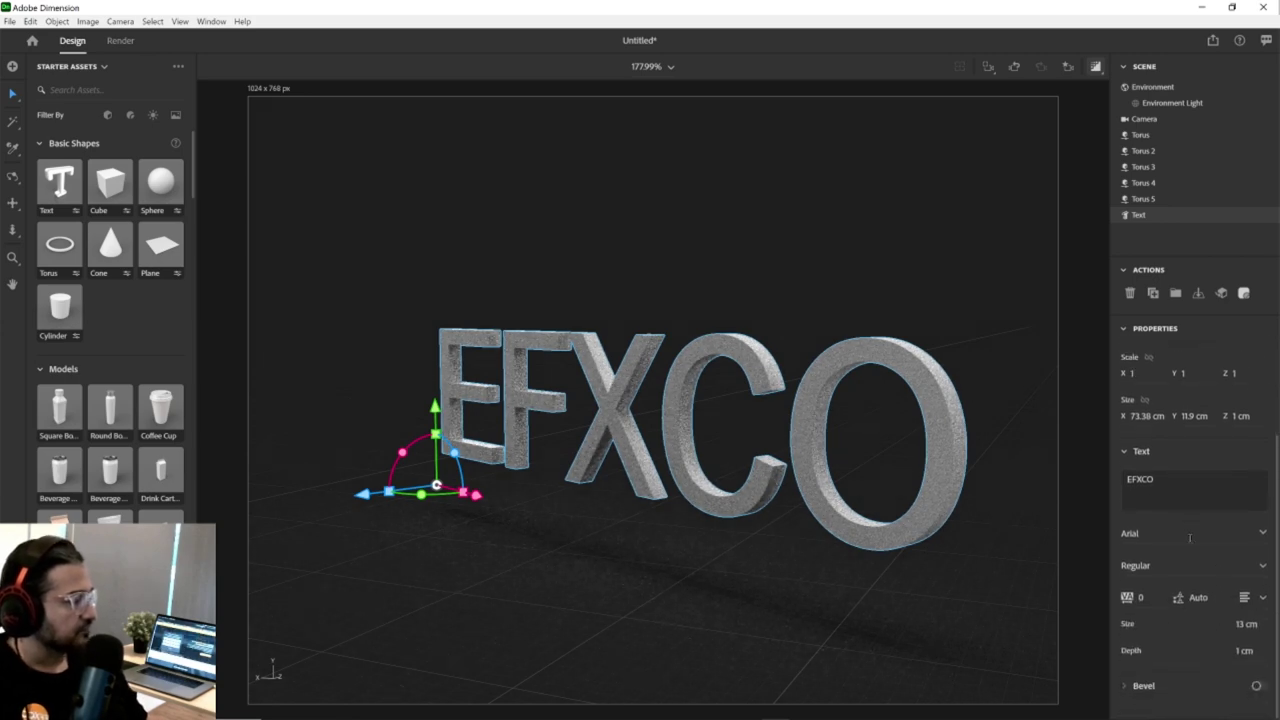
left_click(1157, 534)
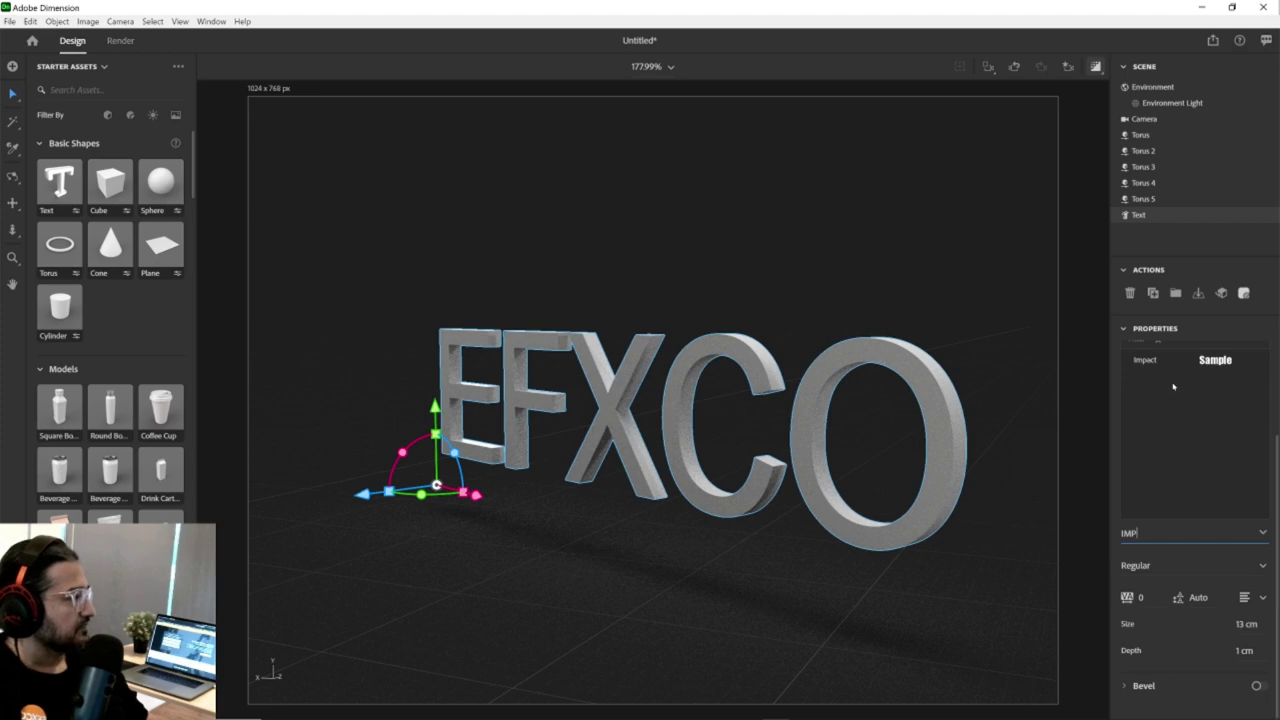
key("Return")
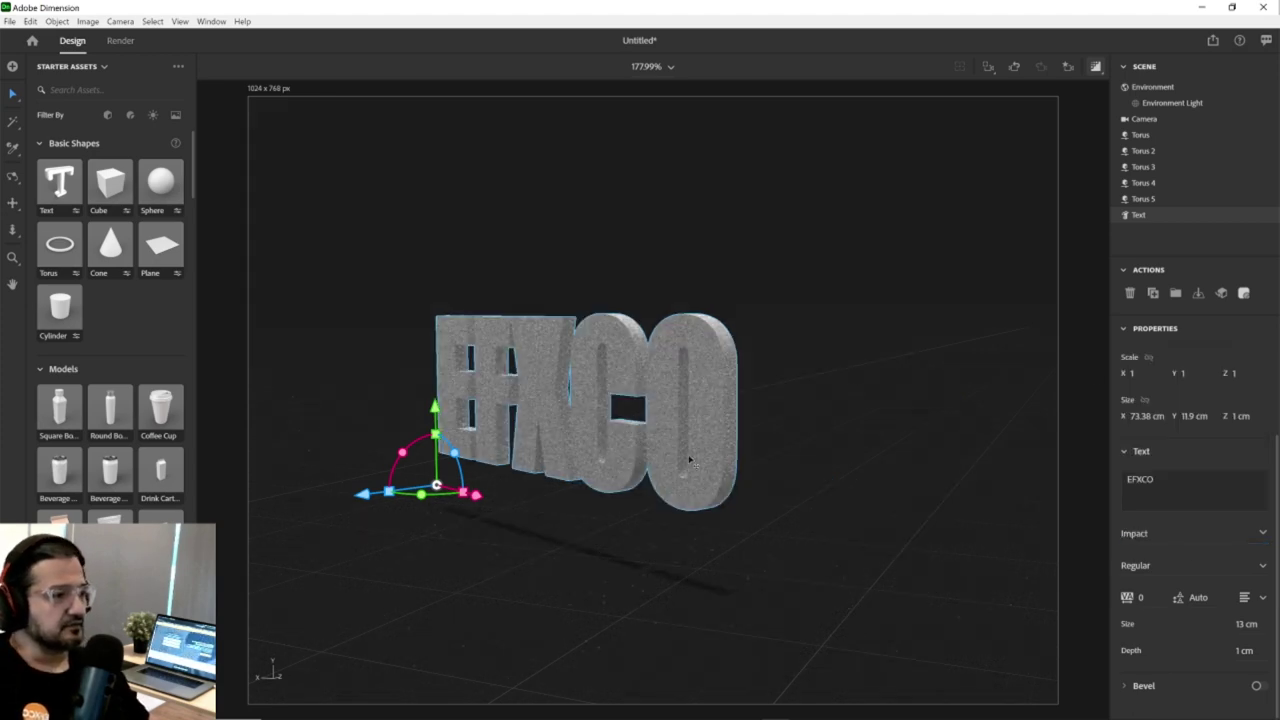
middle_click_drag(720, 459, 707, 411)
Apply the Clean Gold material from the starter assets to the EFXCO text.
scroll(110, 320, "down", 15)
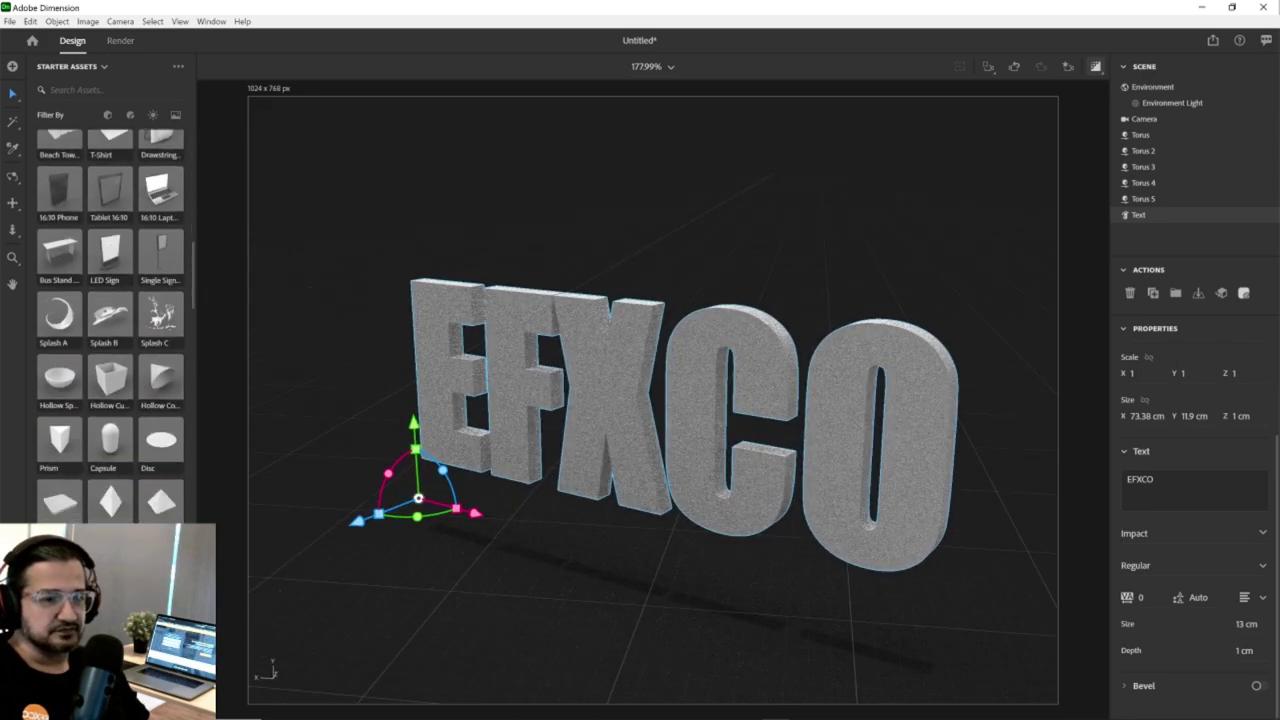
scroll(110, 320, "down", 10)
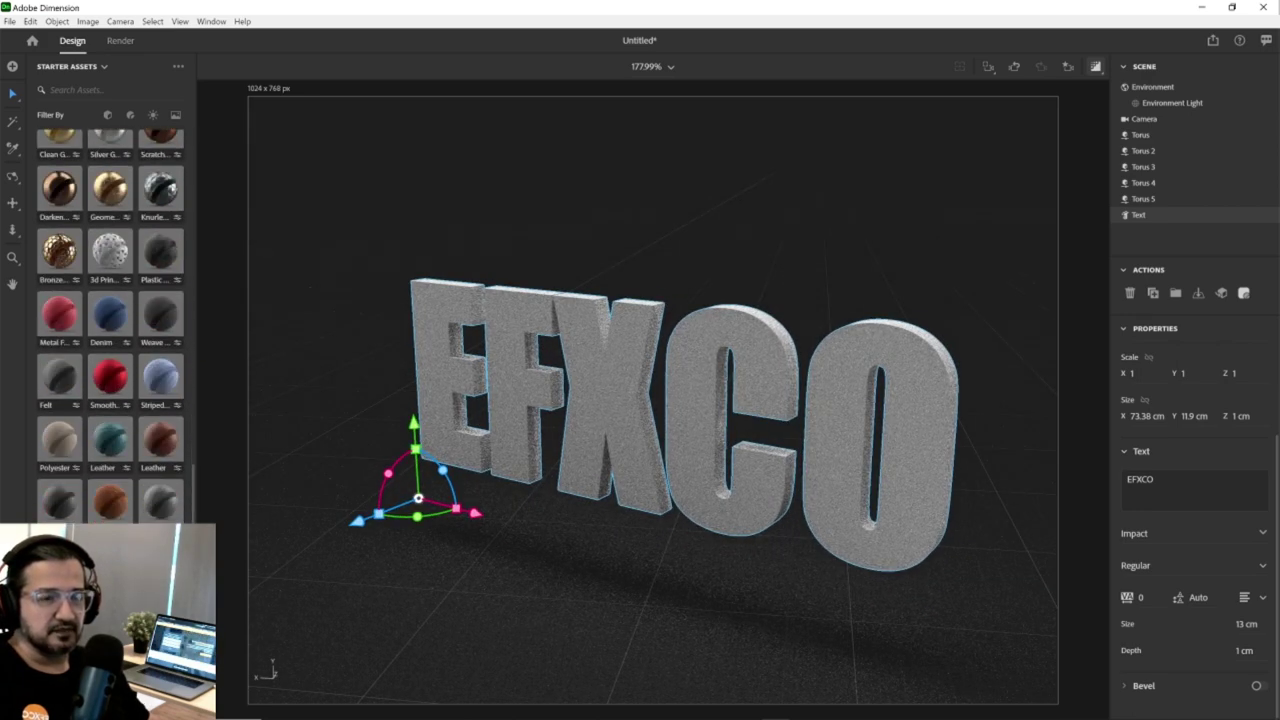
scroll(110, 320, "up", 5)
left_click_drag(59, 458, 625, 480)
right_click_drag(652, 525, 787, 415)
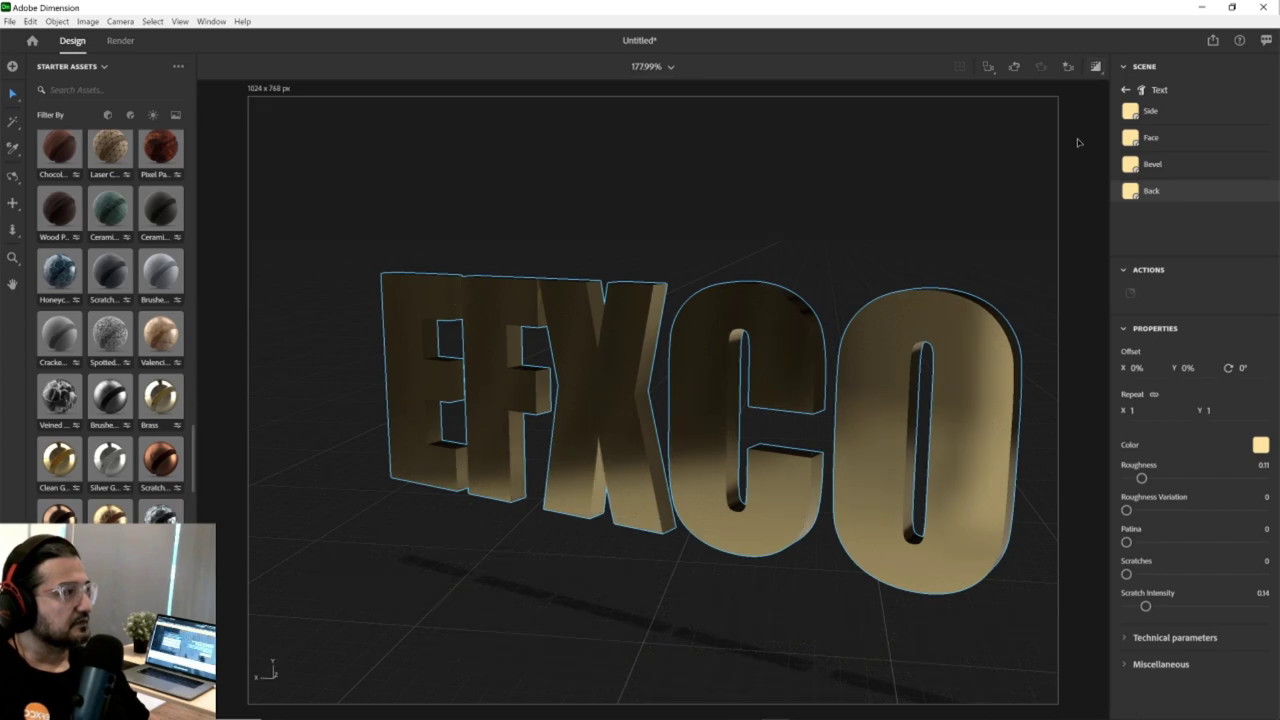
Examine the technical and miscellaneous parameters of the text's gold material.
left_click(1094, 70)
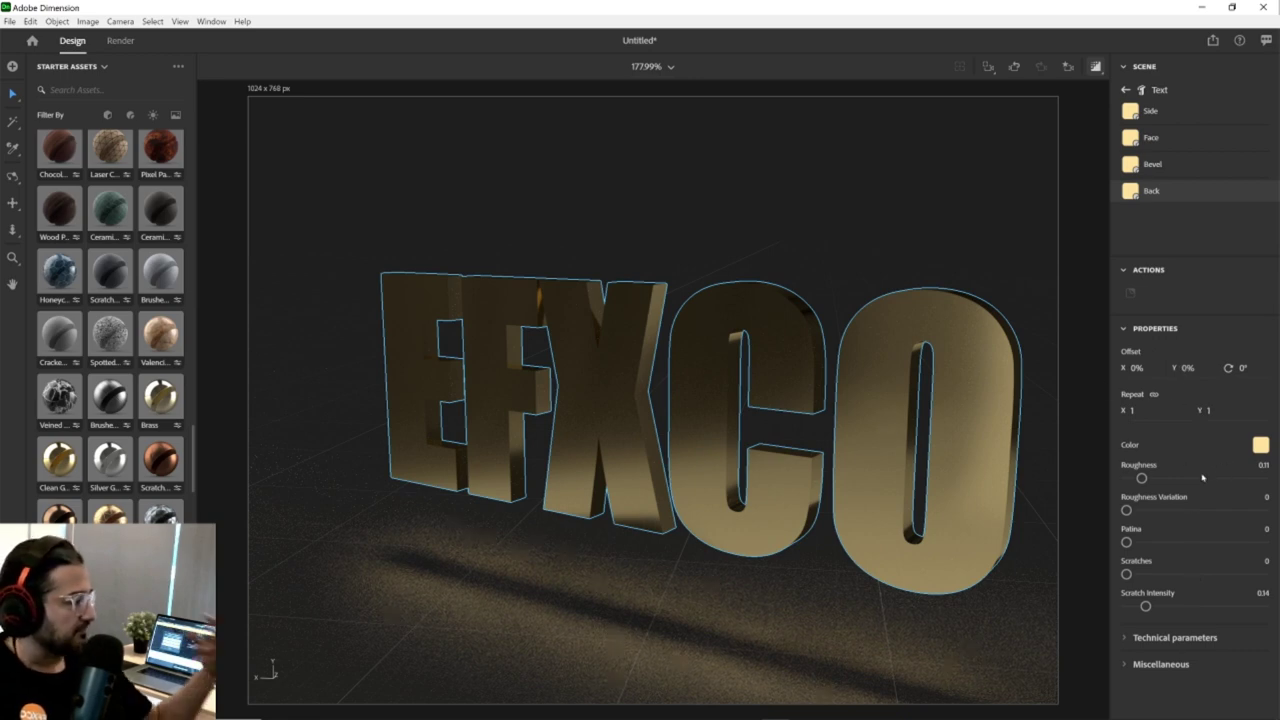
left_click(1125, 638)
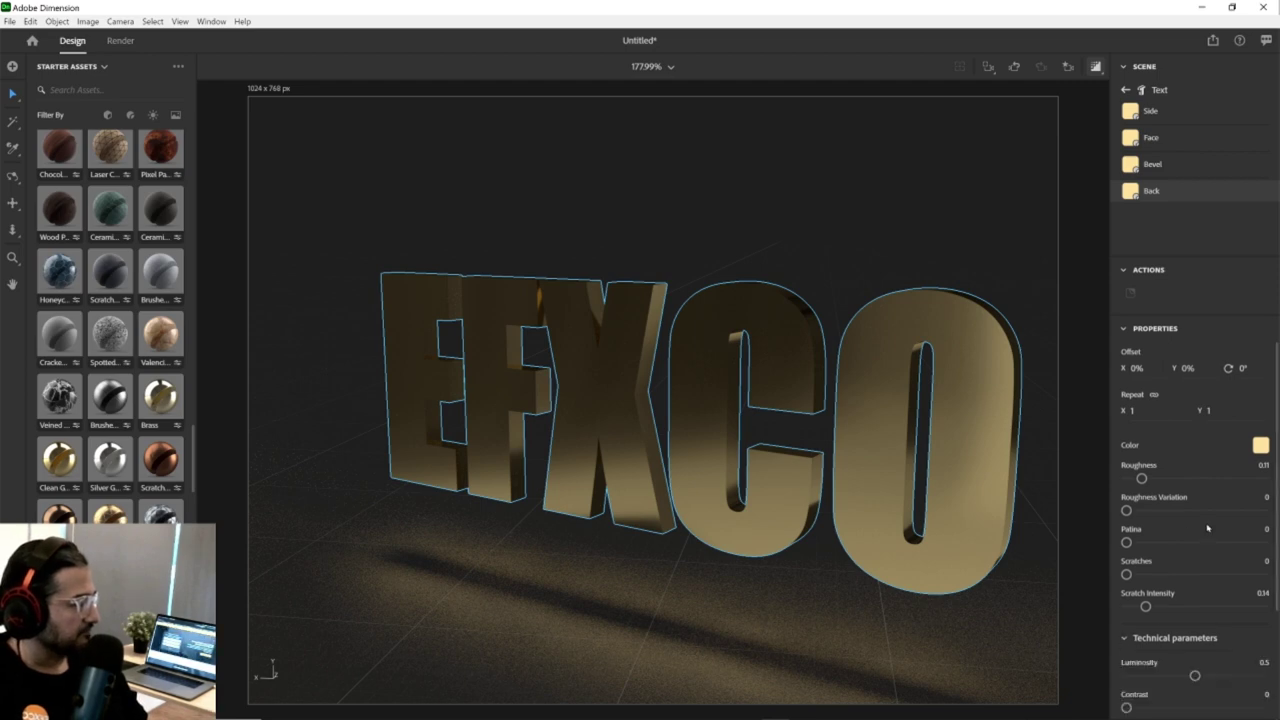
scroll(1201, 555, "down", 3)
left_click(1128, 686)
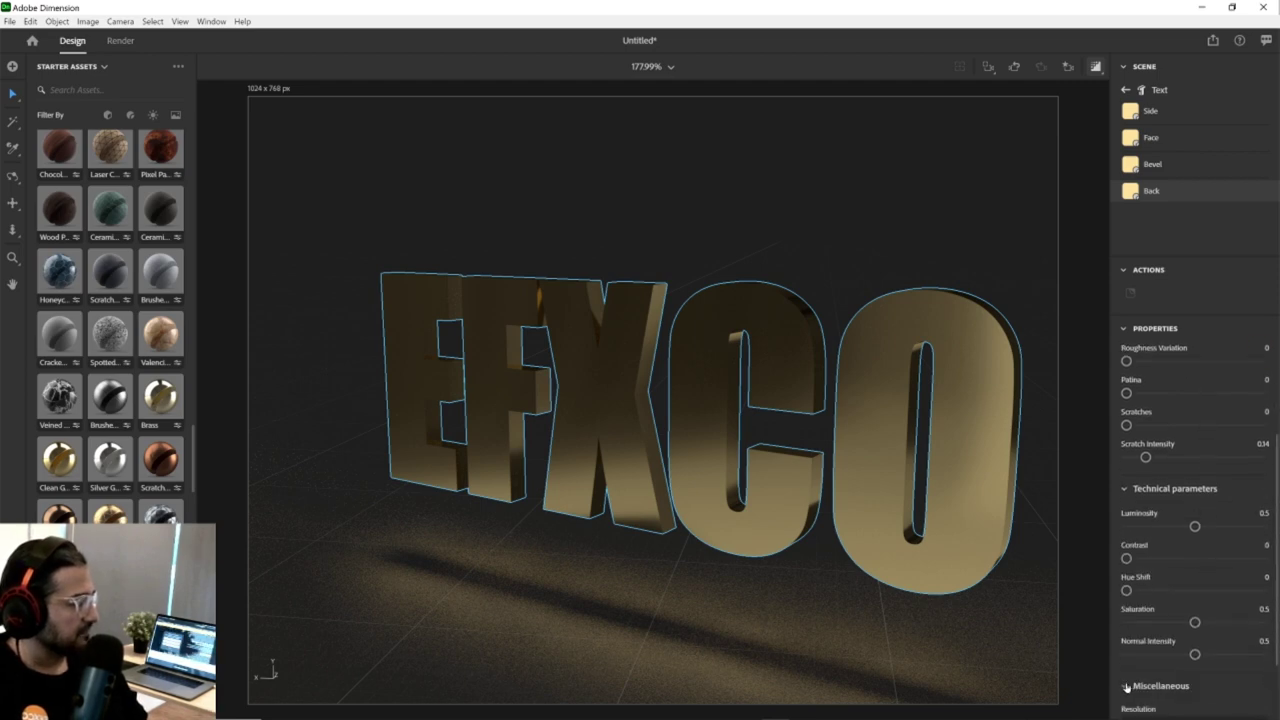
scroll(1210, 600, "down", 2)
scroll(1204, 559, "up", 5)
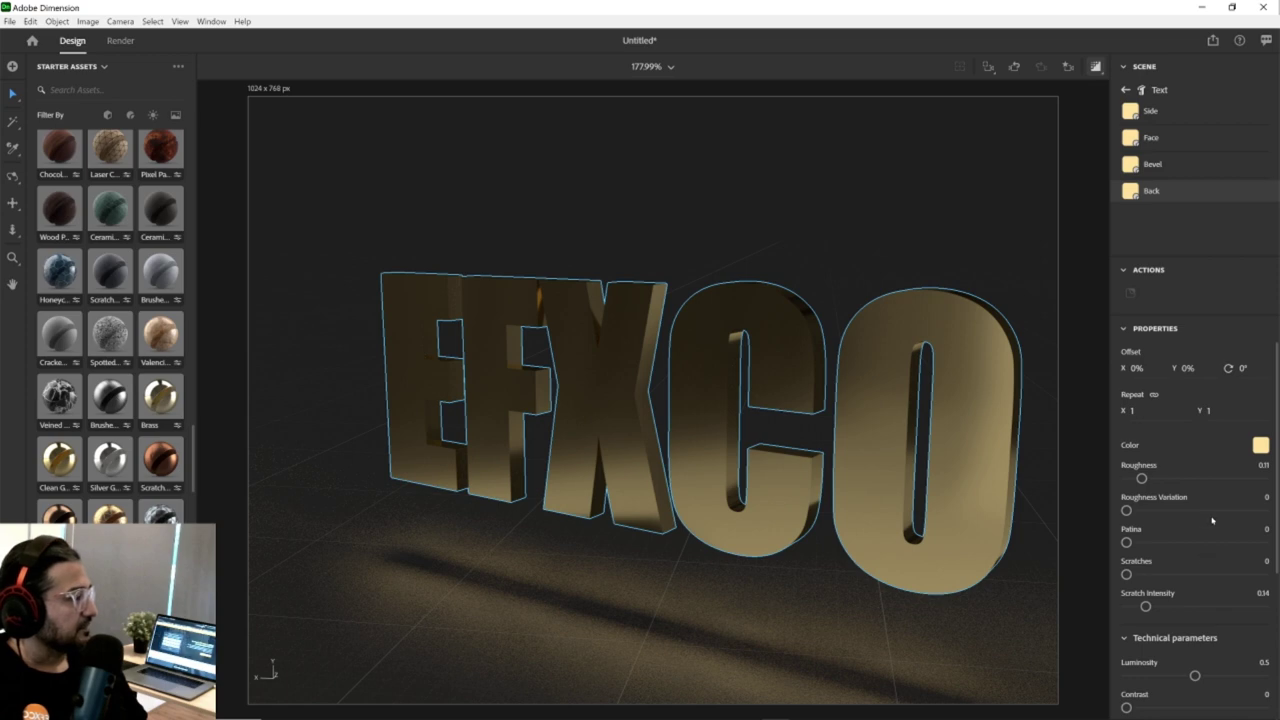
Enable a bevel on the EFXCO text with a width of 24% and a repeat of 3.
left_click(922, 350)
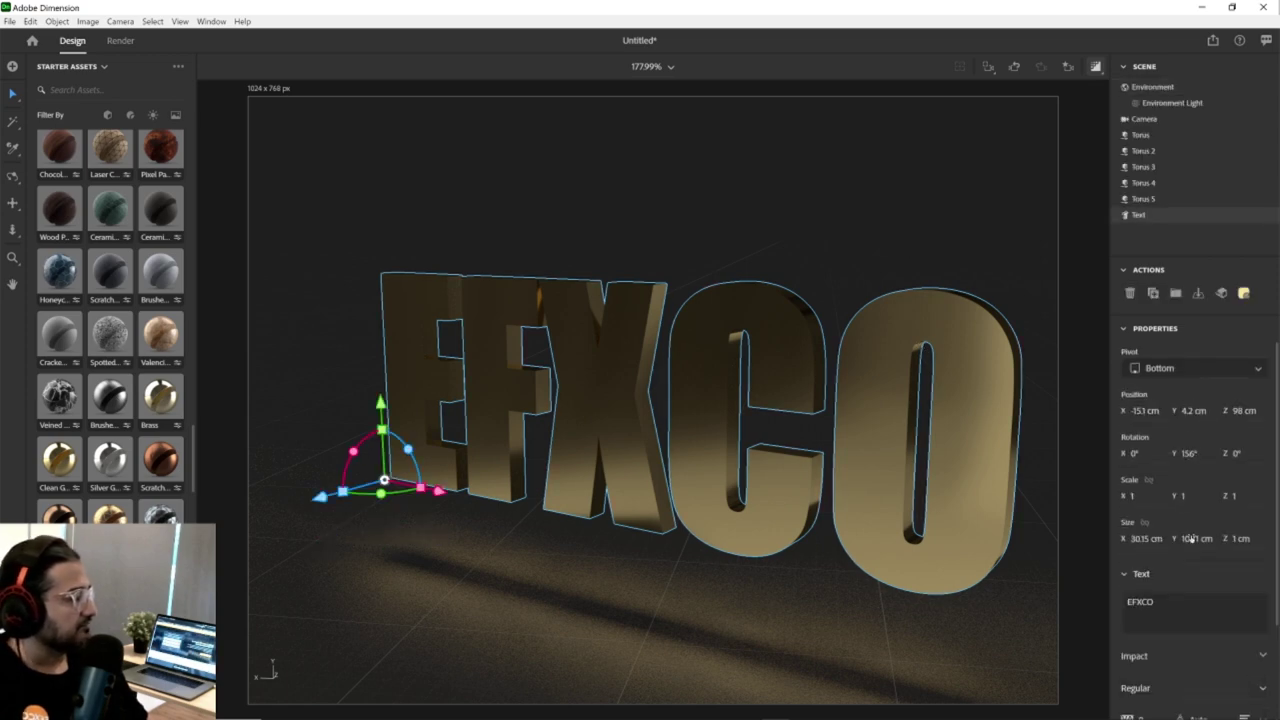
scroll(1190, 538, "down", 2)
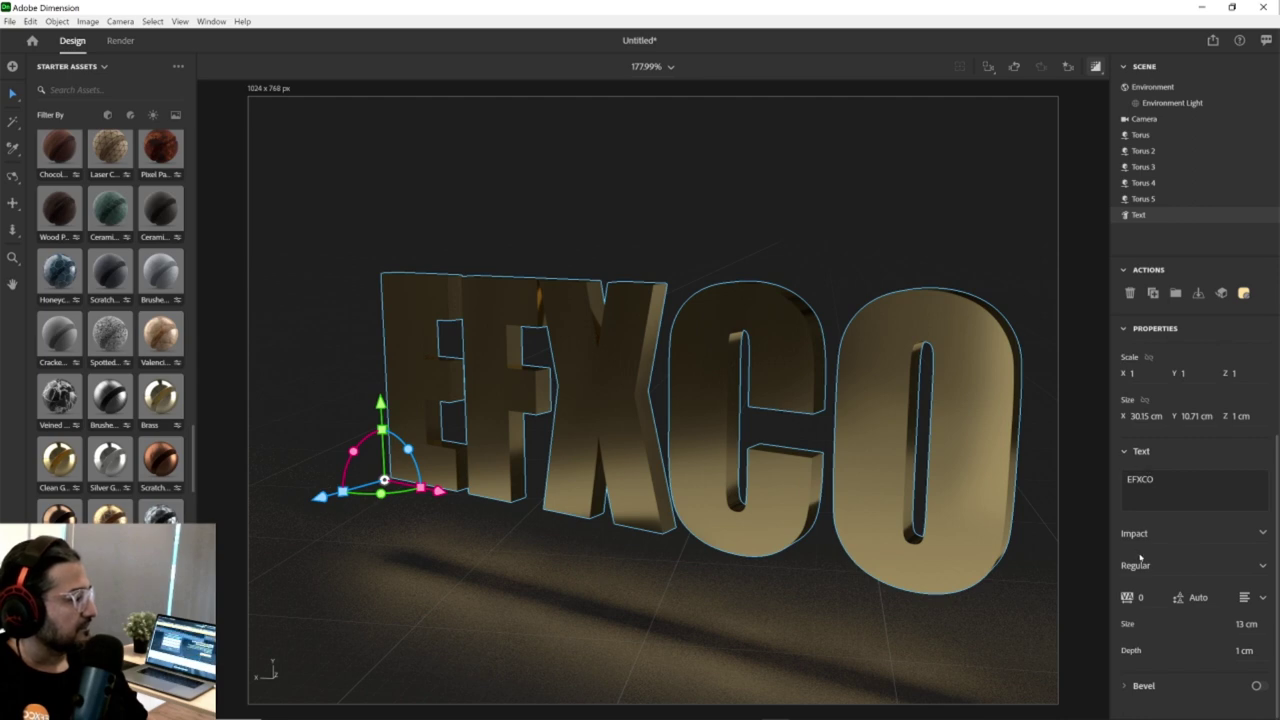
left_click(1256, 686)
scroll(1250, 640, "down", 2)
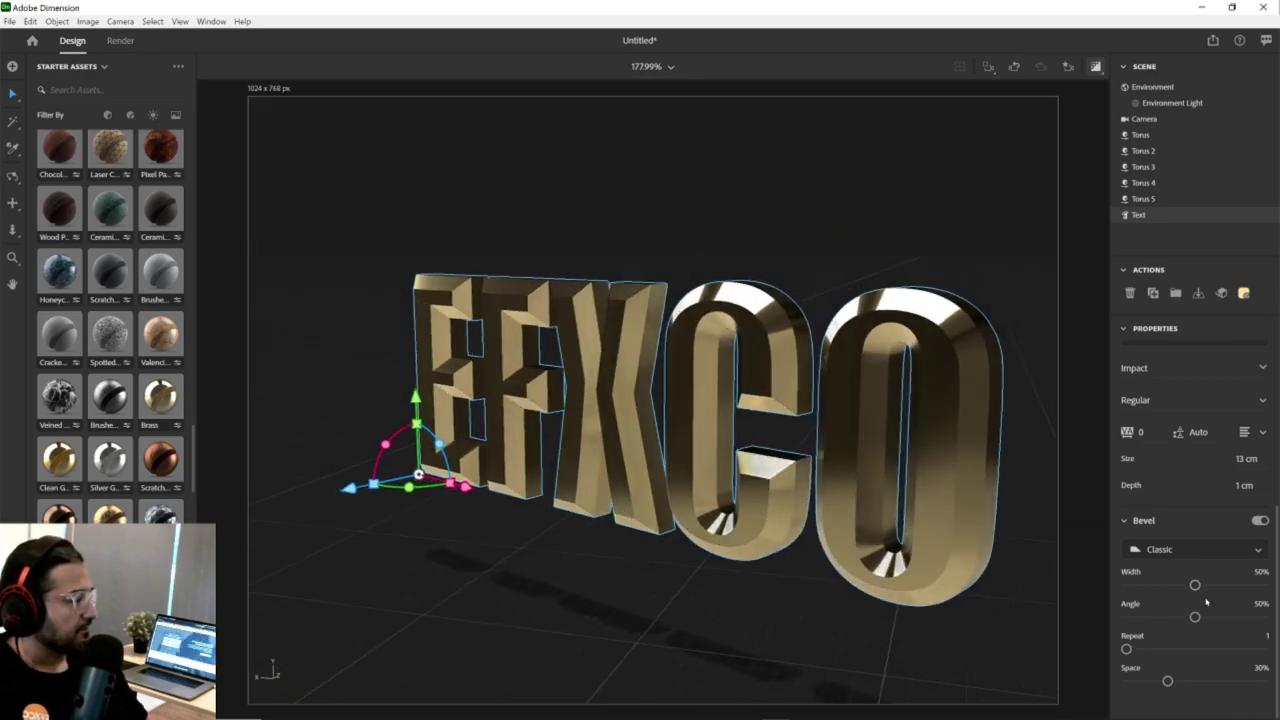
left_click_drag(1195, 585, 1195, 617)
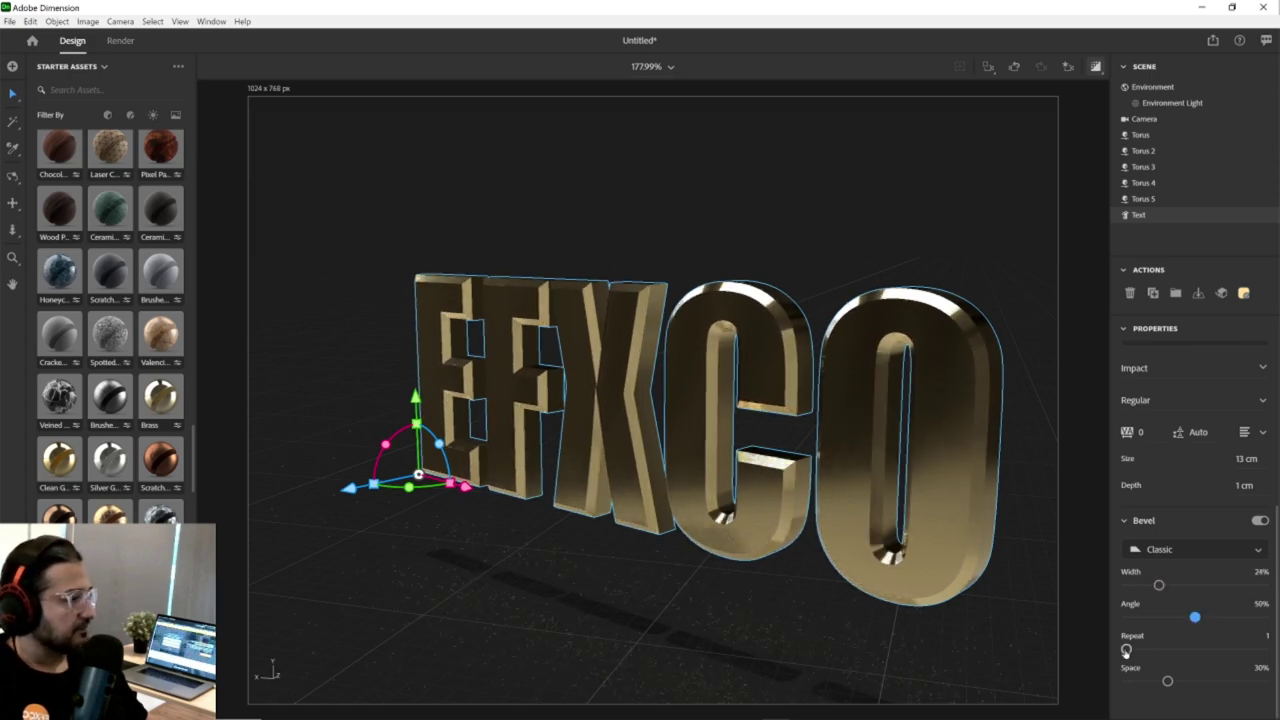
left_click_drag(1127, 649, 1157, 649)
middle_click_drag(919, 452, 704, 422)
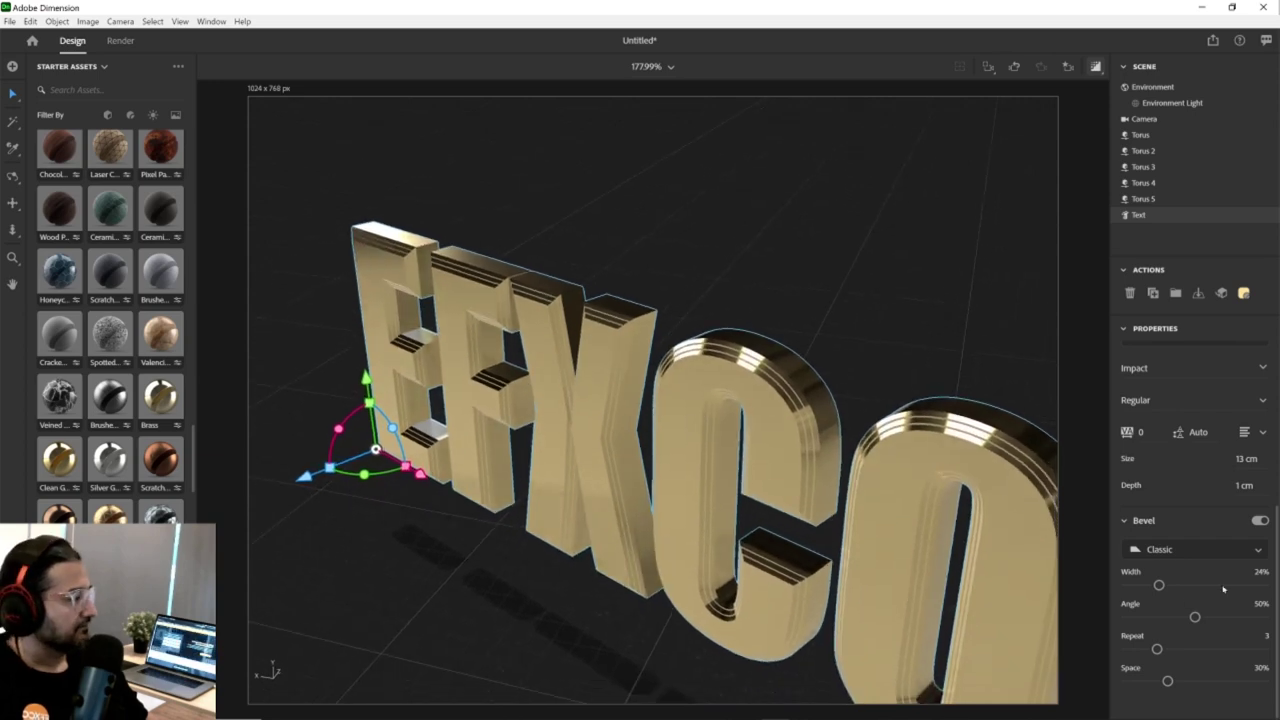
Try the Convex and Round Outline bevel styles on the EFXCO text.
left_click(1195, 549)
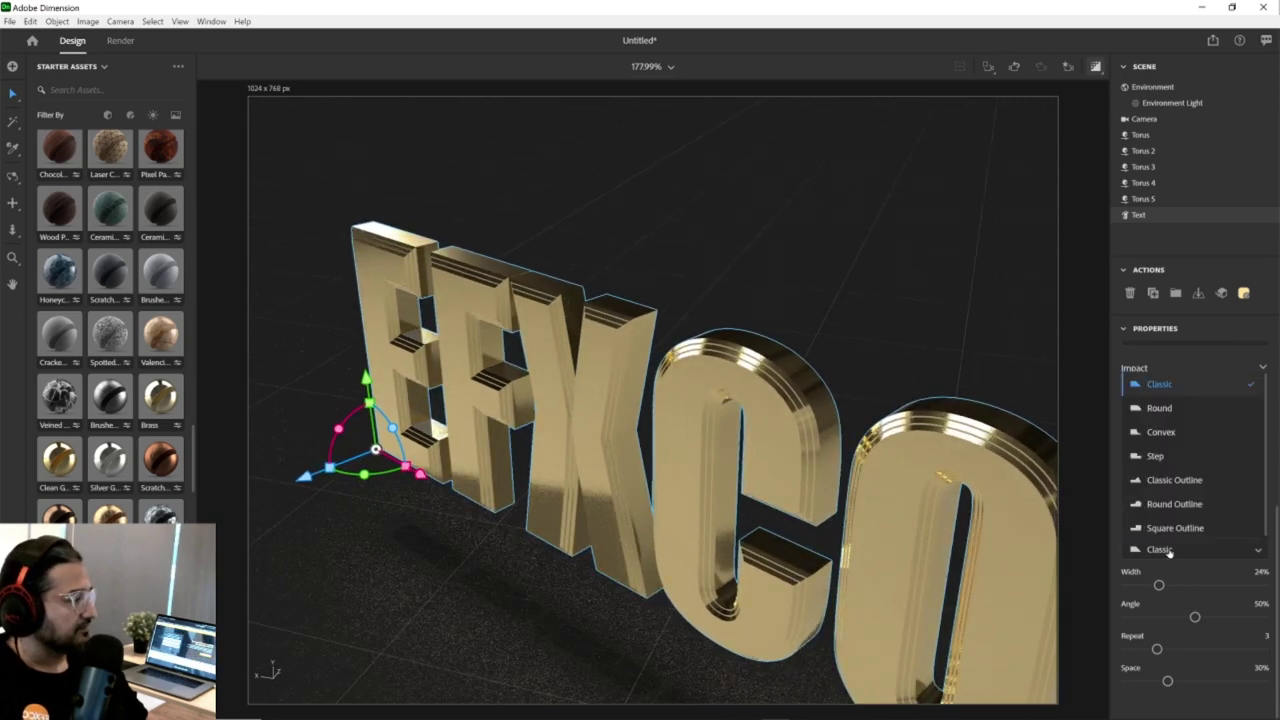
left_click(1162, 430)
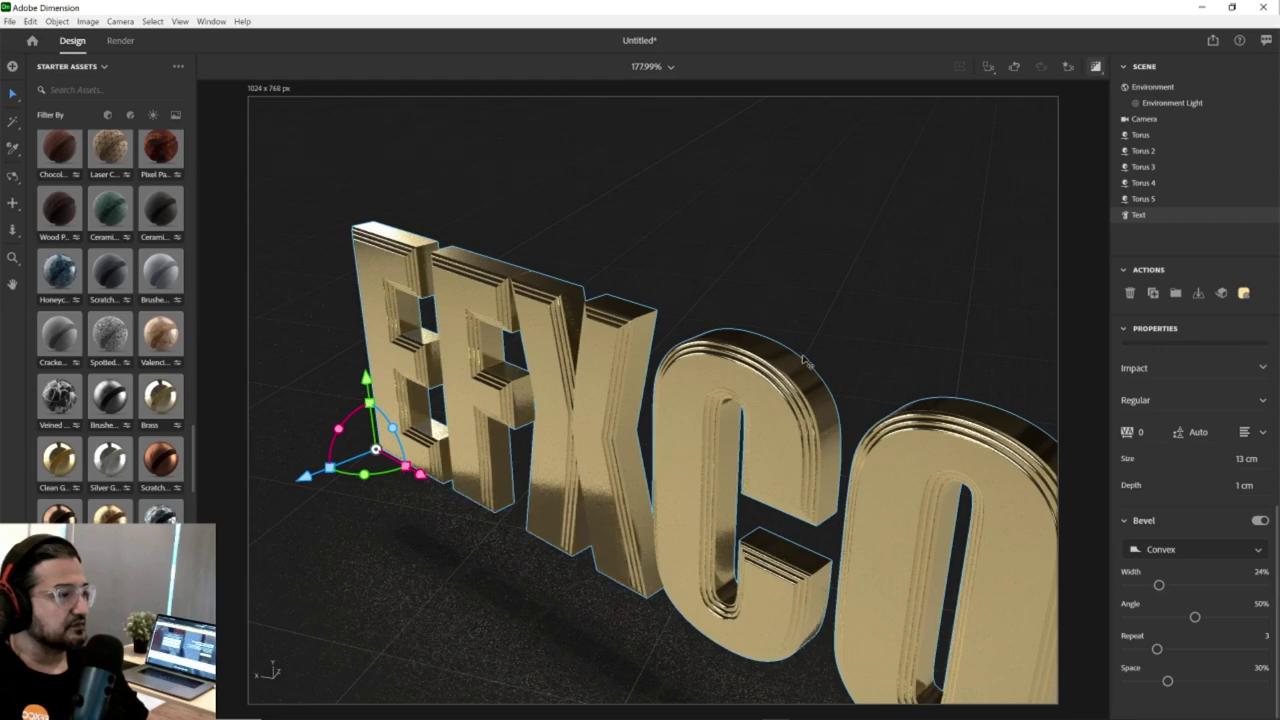
middle_click_drag(808, 362, 795, 388)
scroll(826, 400, "down", 3)
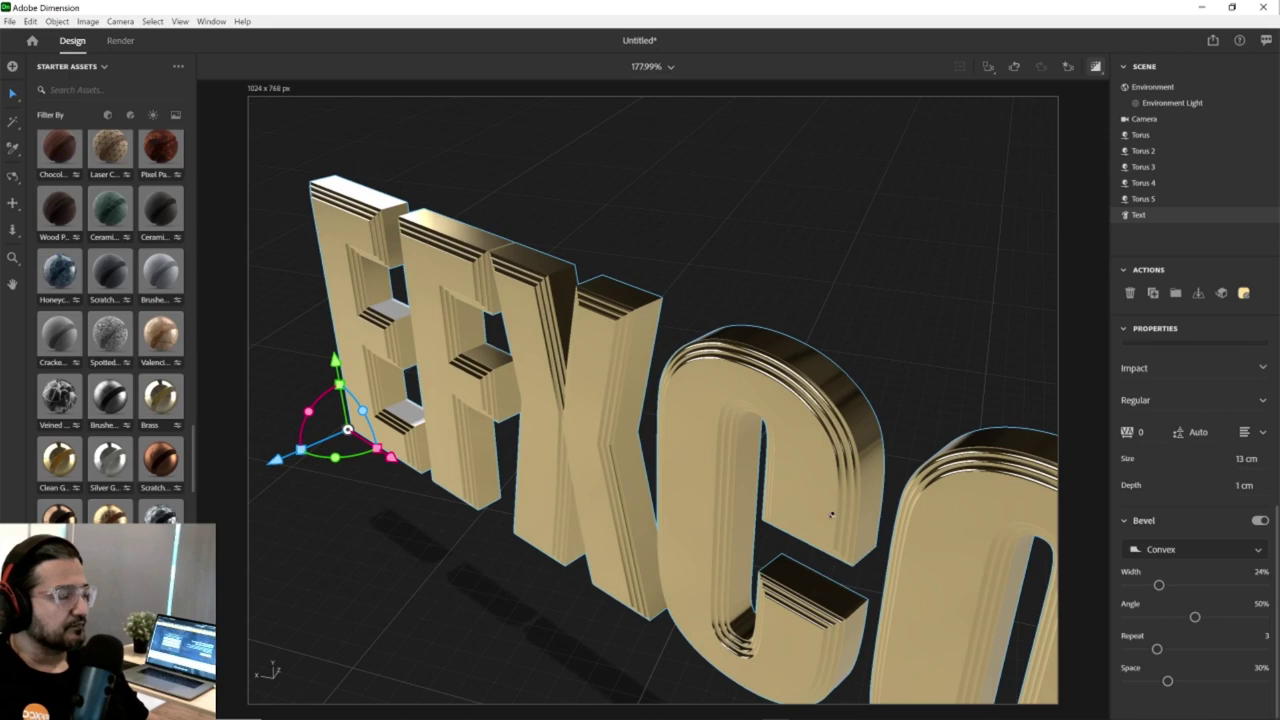
left_click(1203, 552)
left_click(1200, 502)
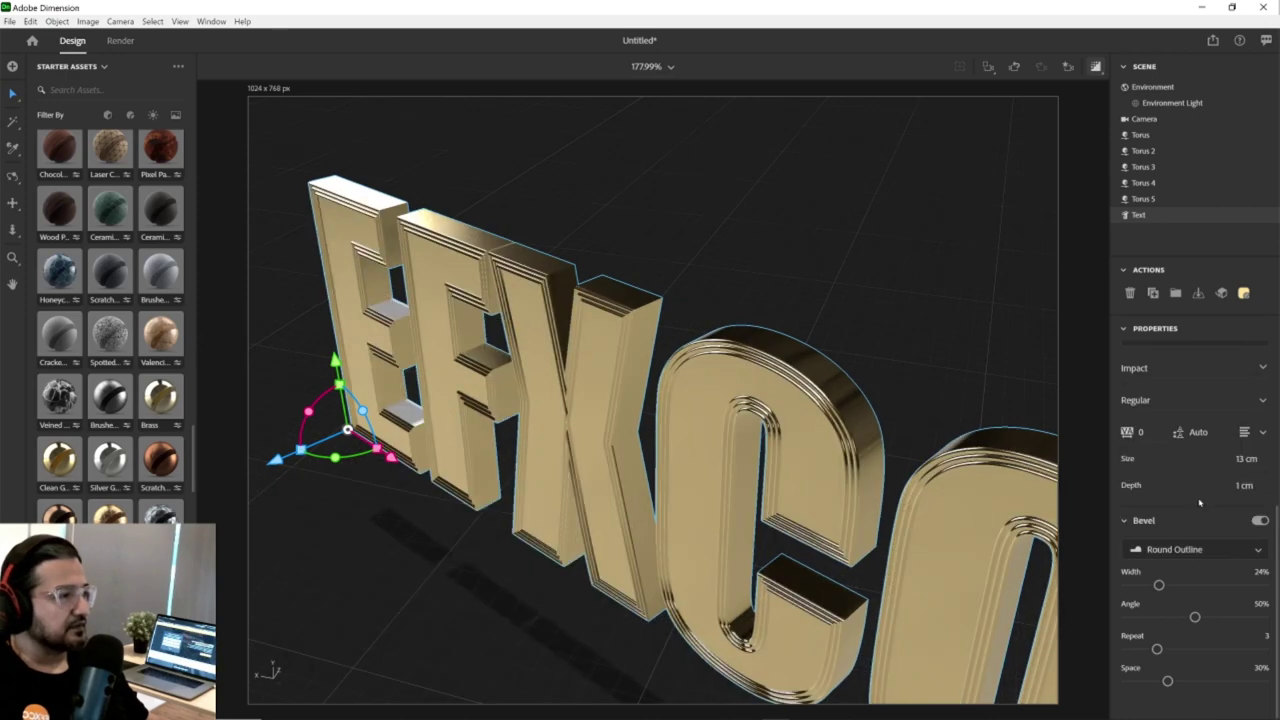
Try the Square Outline bevel style on the EFXCO text and settle on the Round style.
left_click(1200, 550)
left_click(1189, 522)
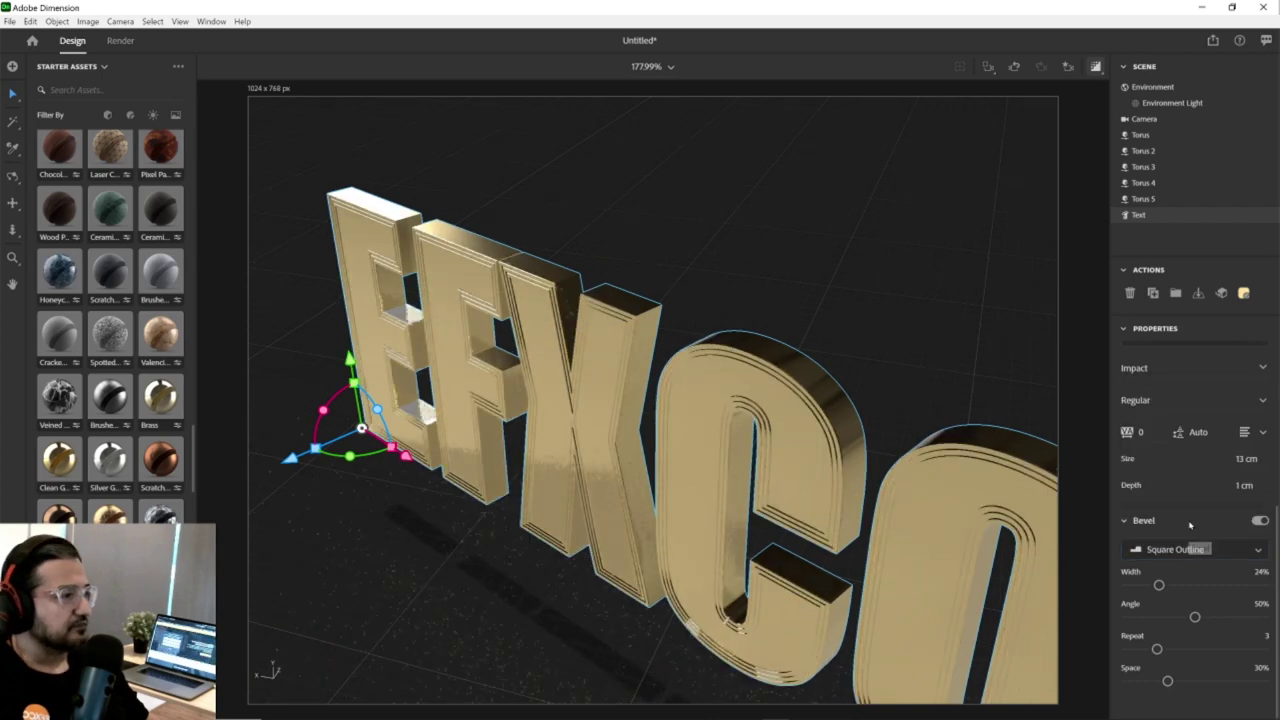
left_click(1180, 549)
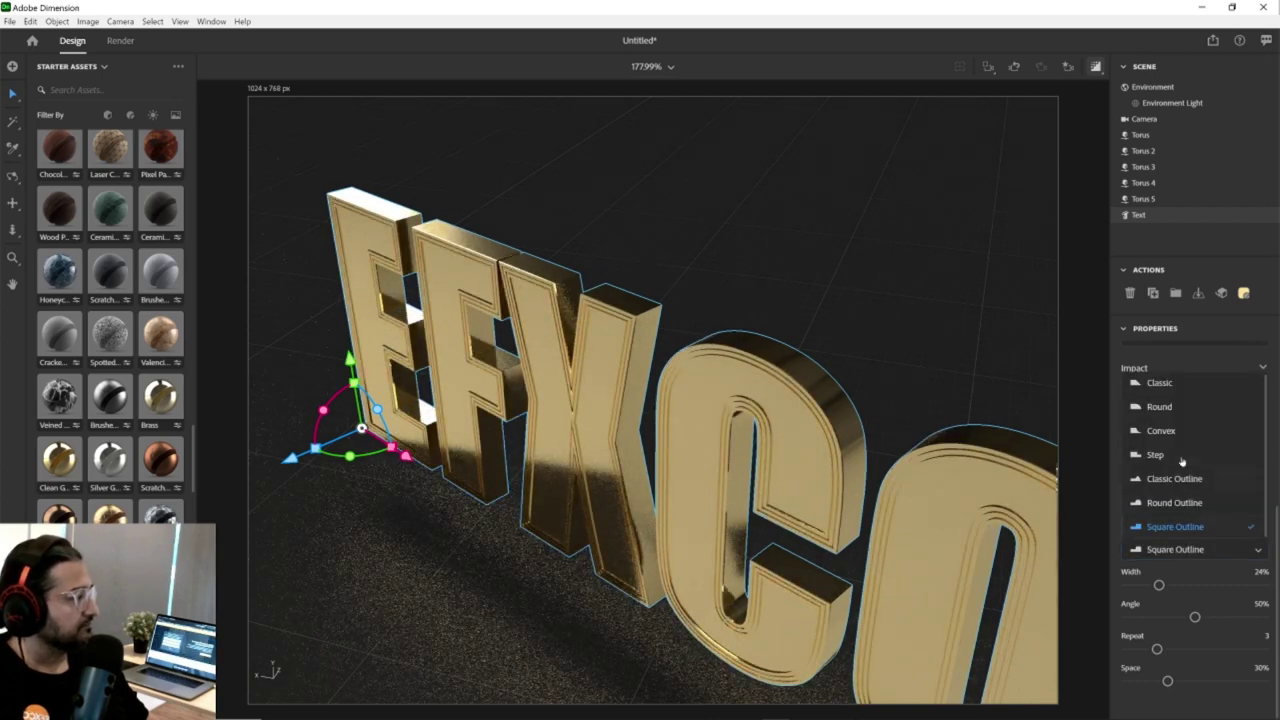
left_click(1182, 405)
Set the EFXCO text's bevel width to 40% and its repeat to 4.
middle_click_drag(787, 423, 778, 538)
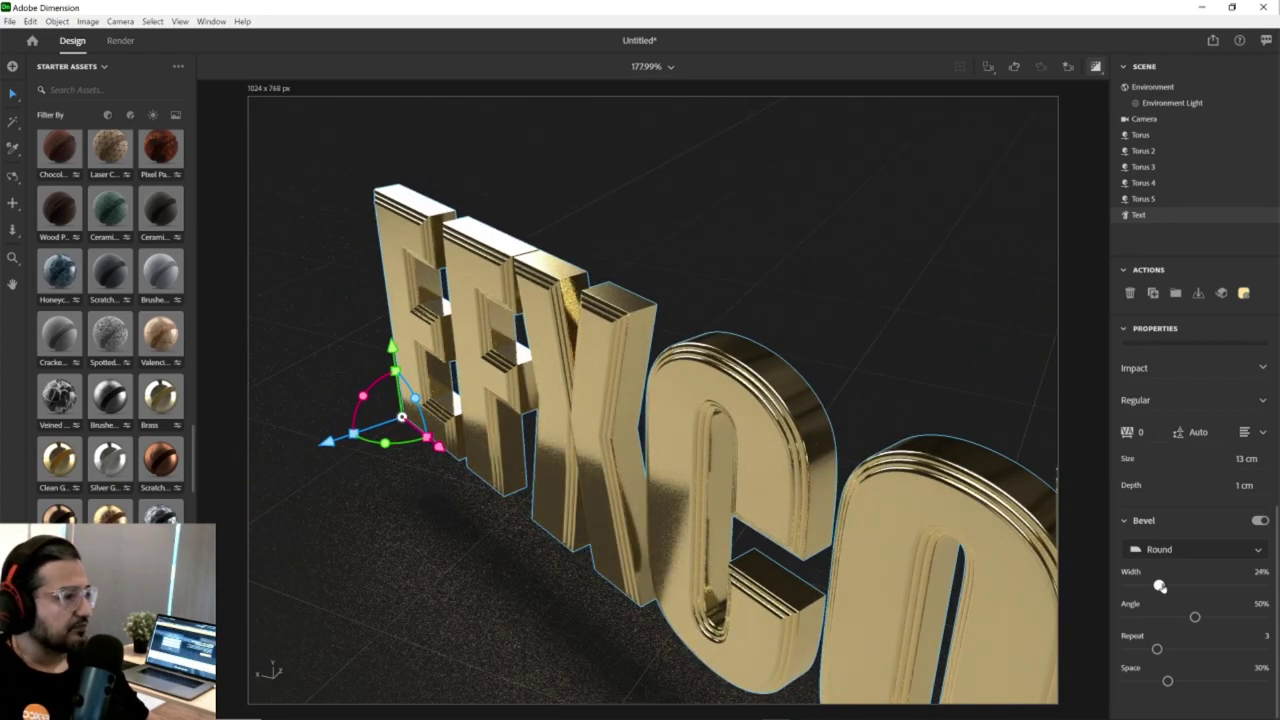
mouse_move(1160, 587)
left_mouse_down()
mouse_move(1192, 587)
mouse_move(1181, 587)
left_mouse_up()
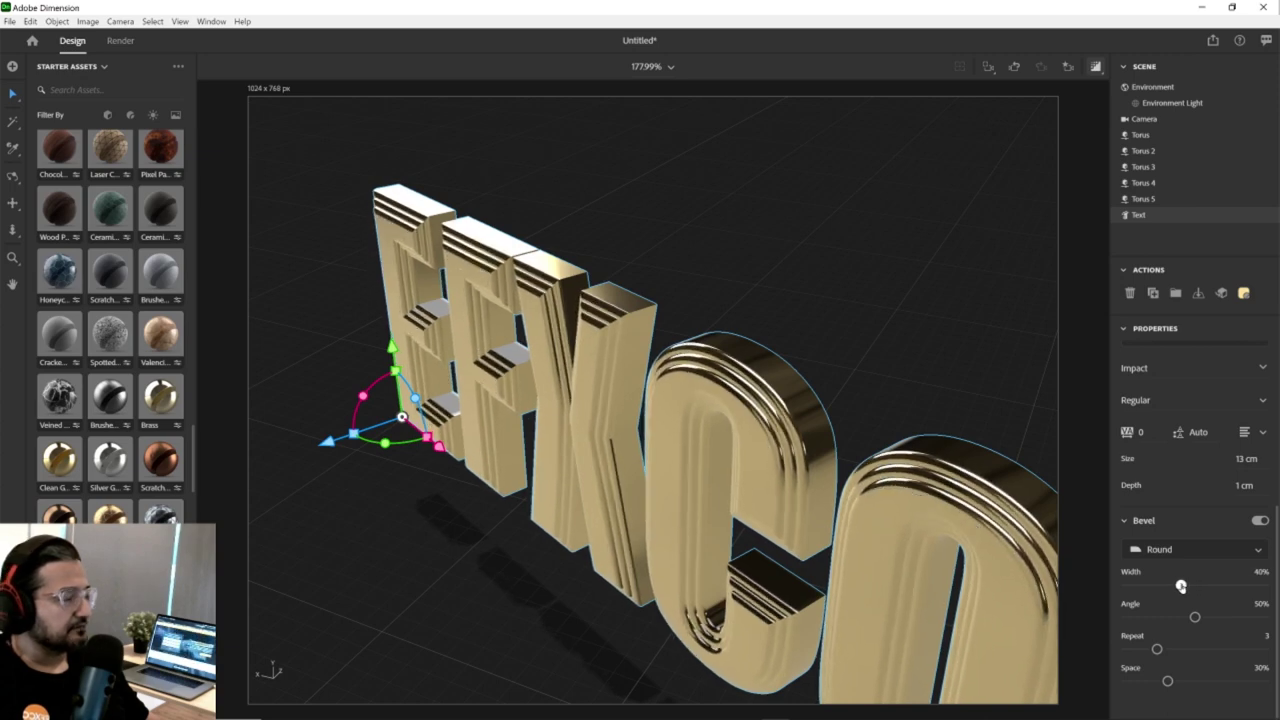
left_click_drag(1157, 649, 1171, 650)
right_click_drag(743, 568, 592, 508)
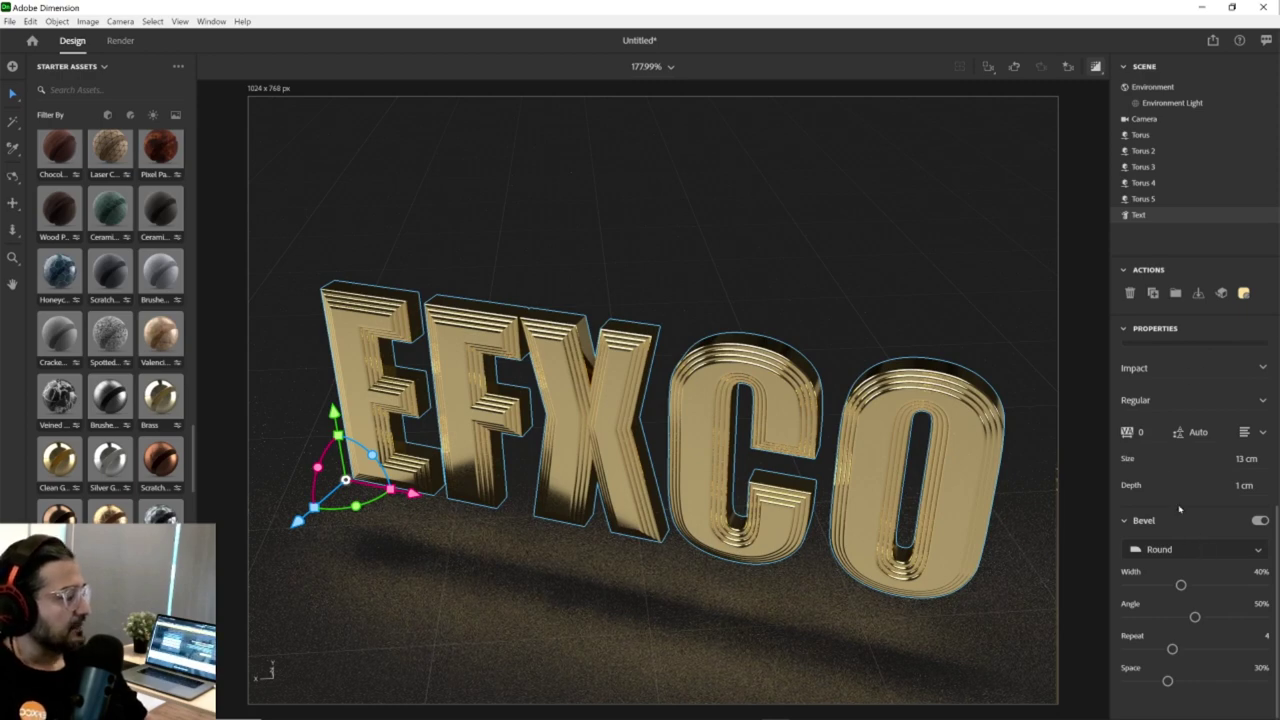
scroll(1180, 510, "up", 5)
right_click_drag(603, 483, 559, 446)
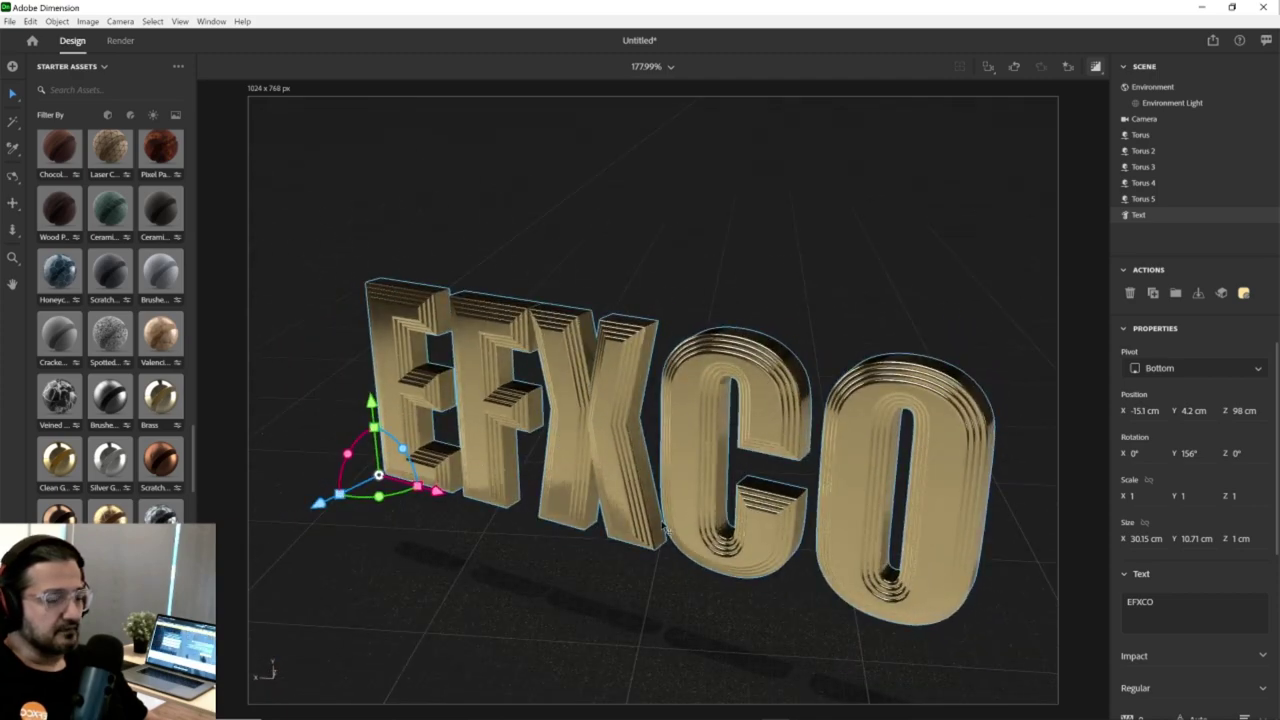
Switch to the browser, look through Behance's Dimension gallery and open the SedankaCity Calendar Cover project.
key("alt+Tab")
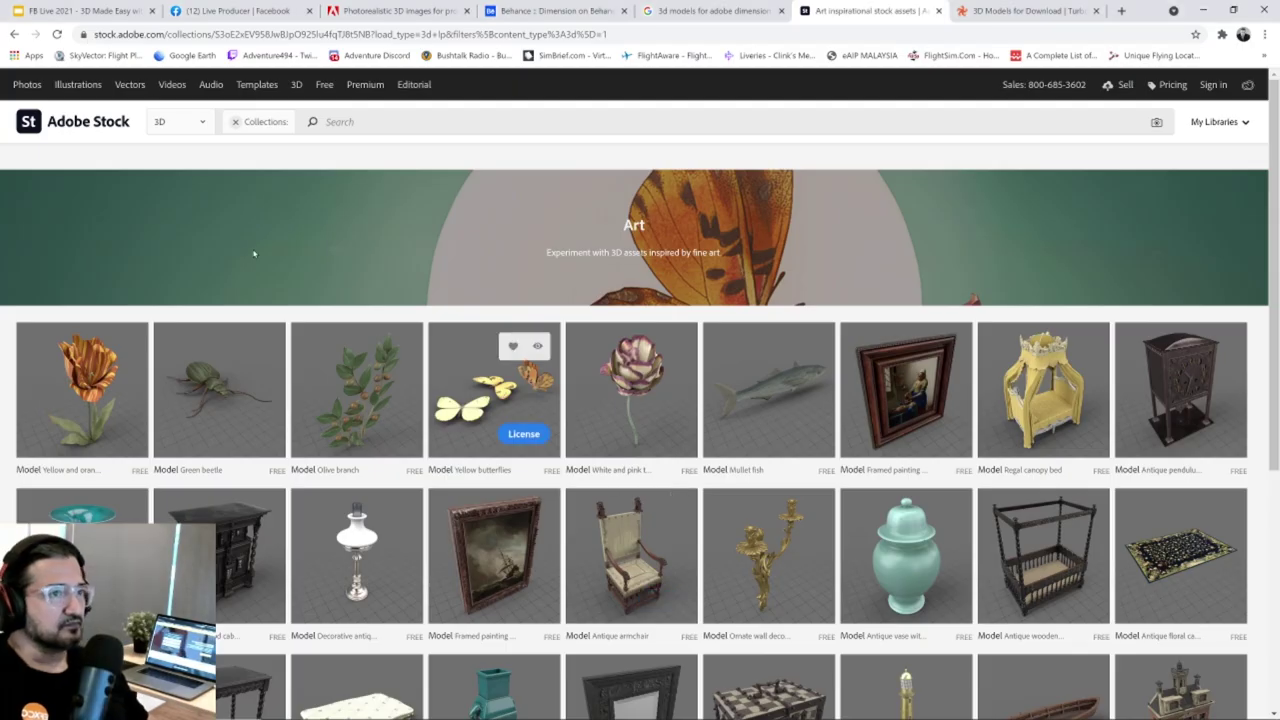
left_click(527, 16)
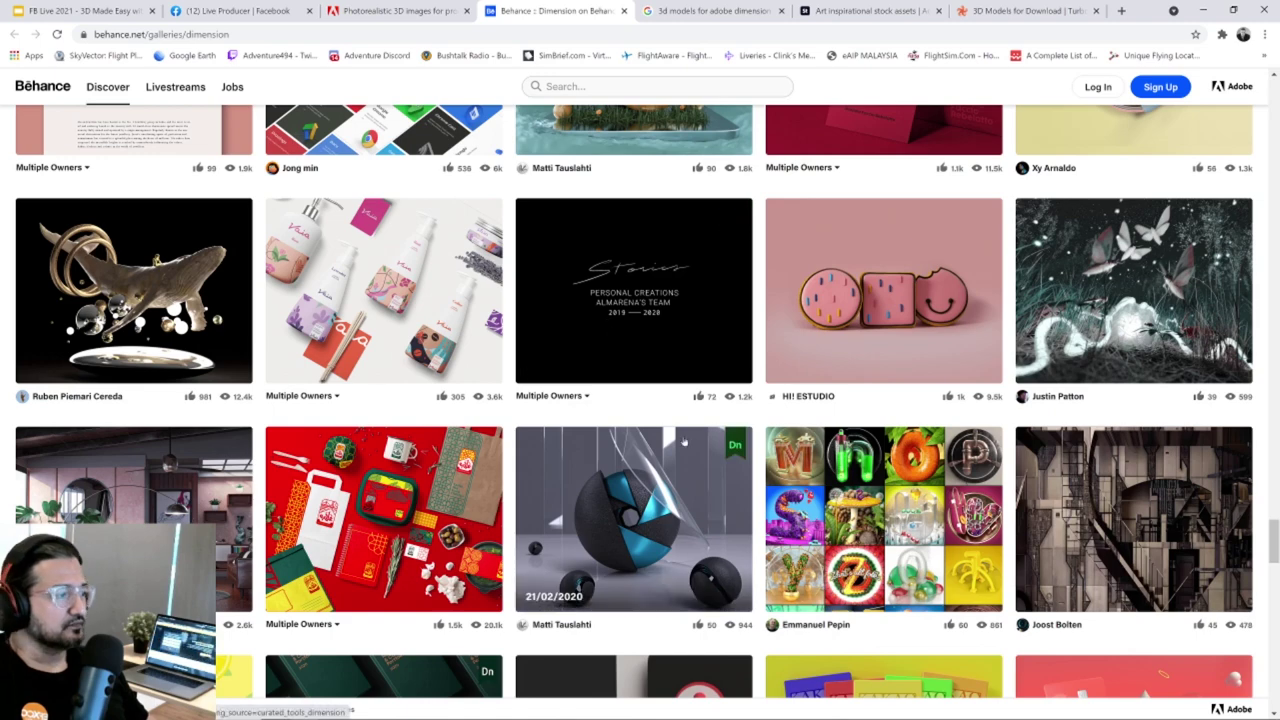
scroll(679, 461, "down", 5)
scroll(679, 461, "up", 3)
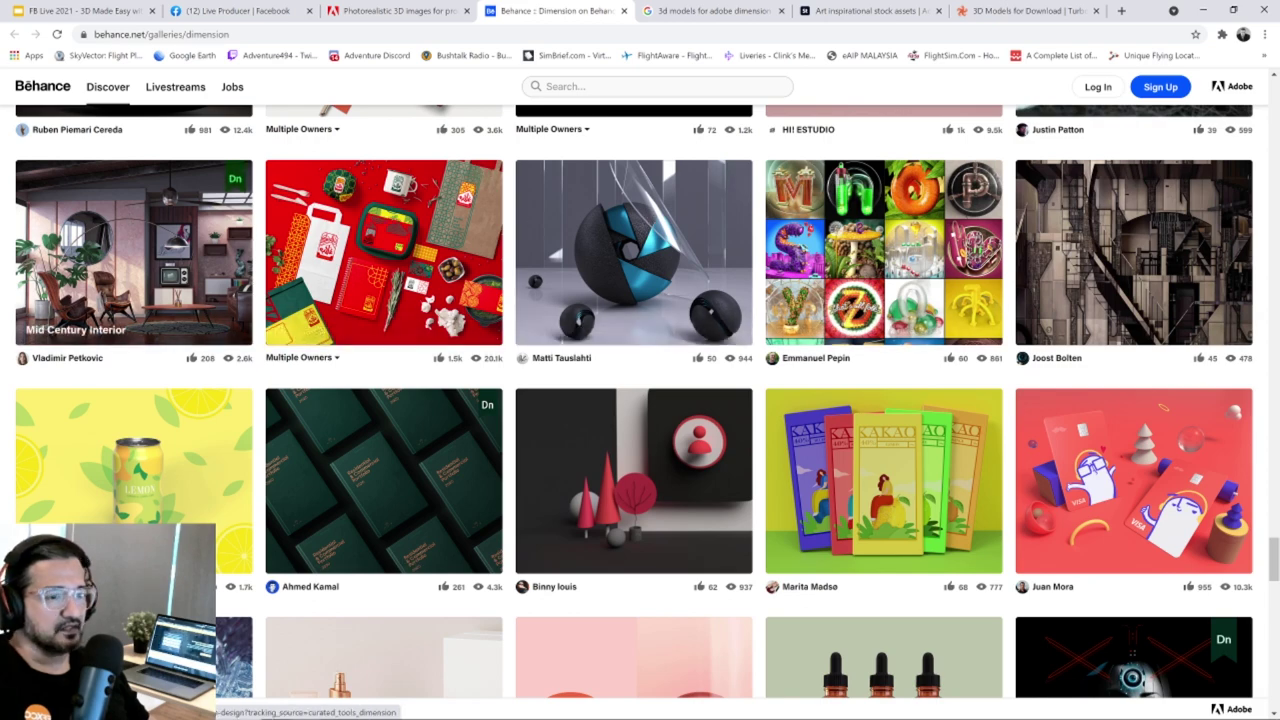
scroll(703, 383, "down", 4)
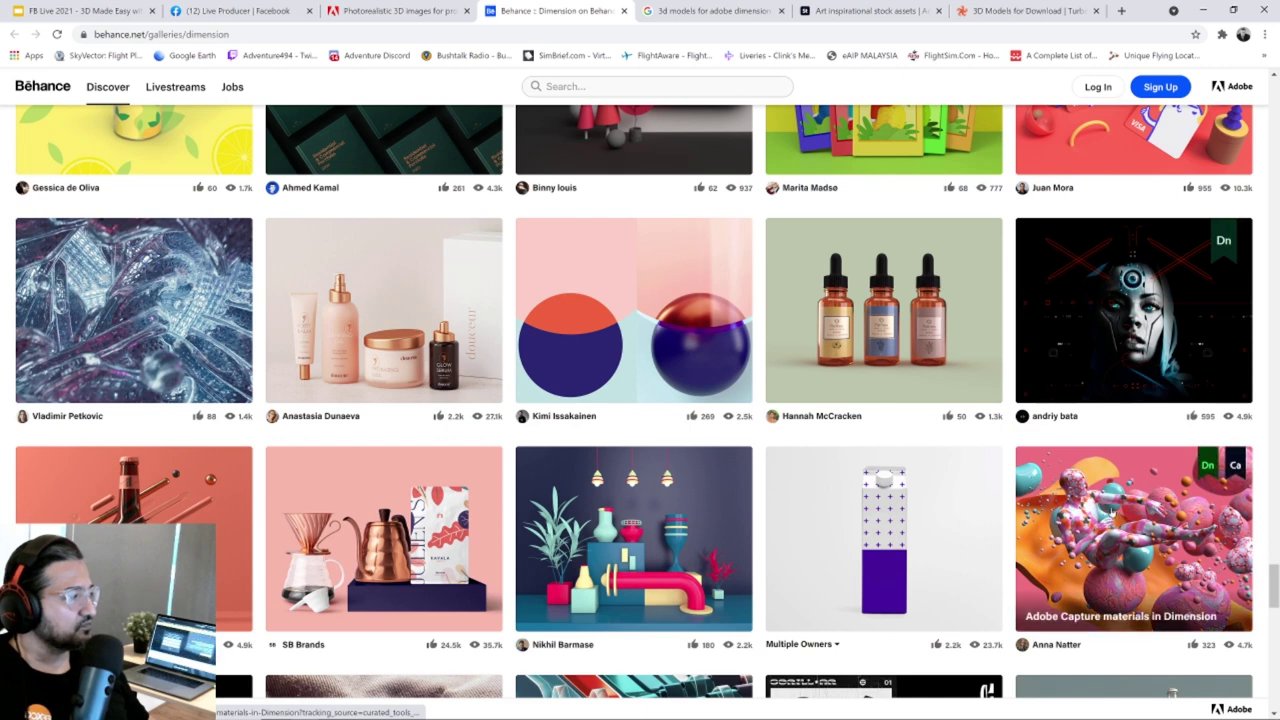
mouse_move(1236, 470)
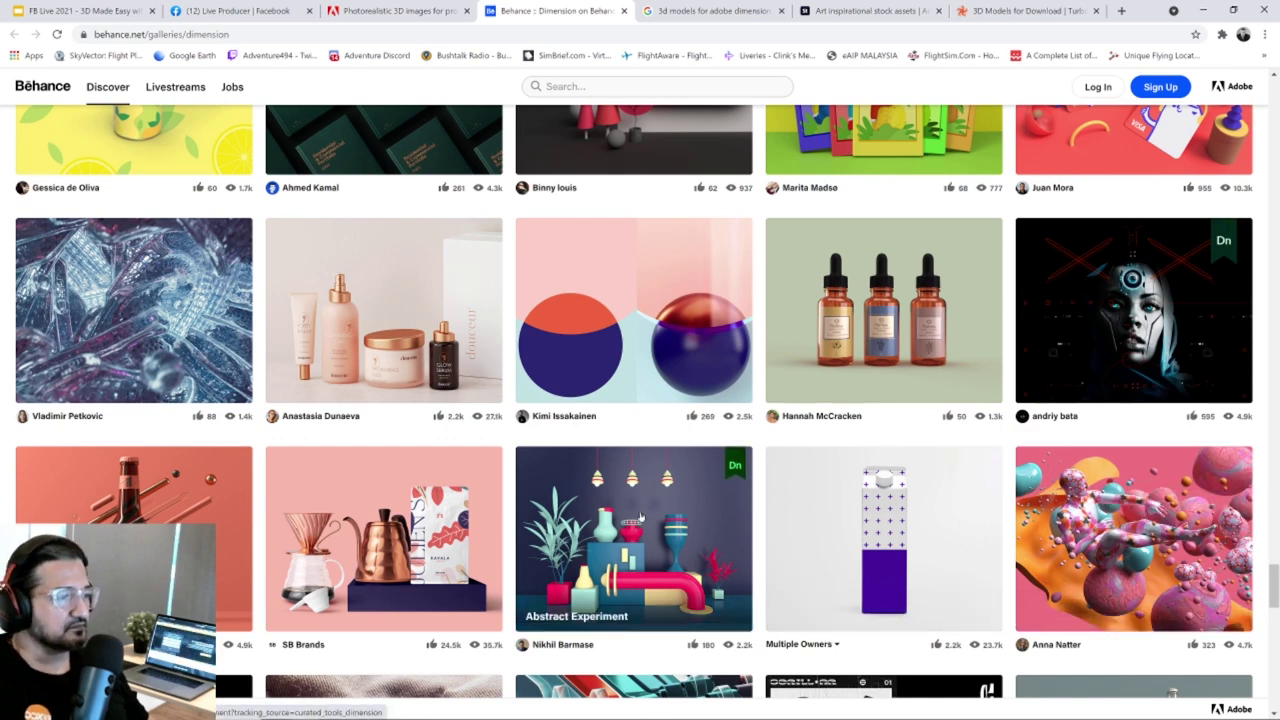
scroll(865, 341, "down", 6)
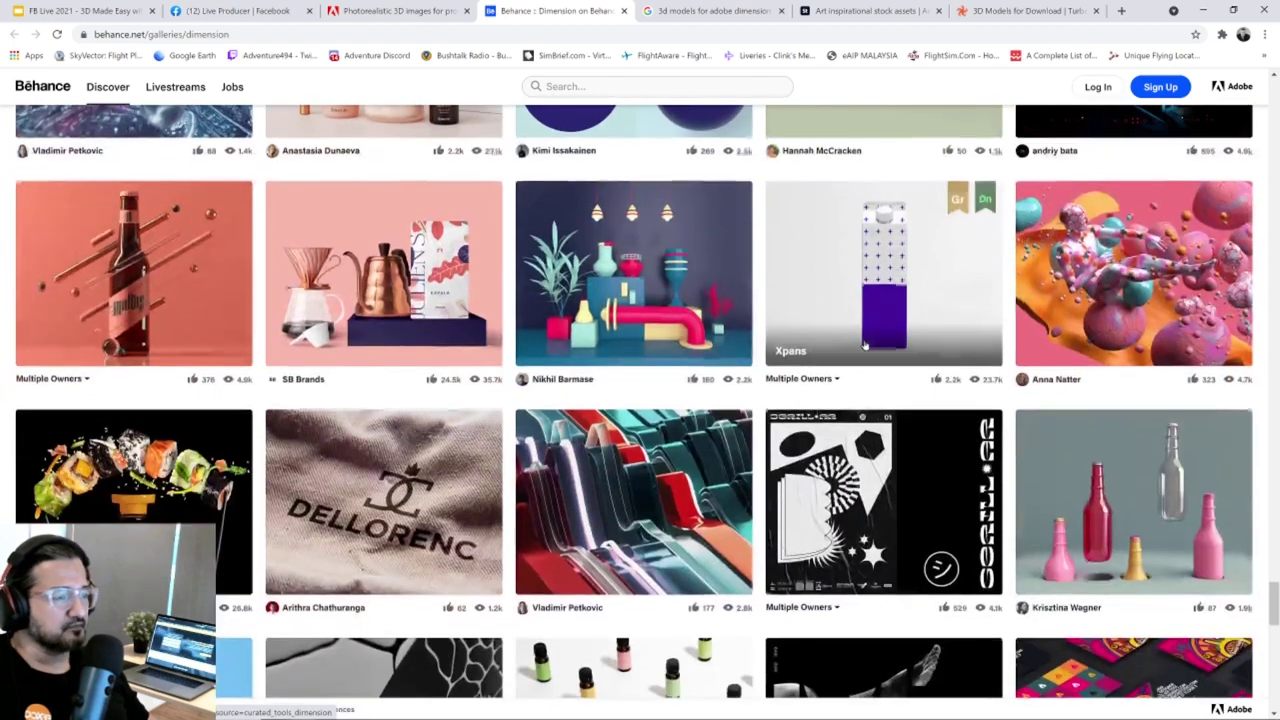
scroll(1022, 556, "up", 1)
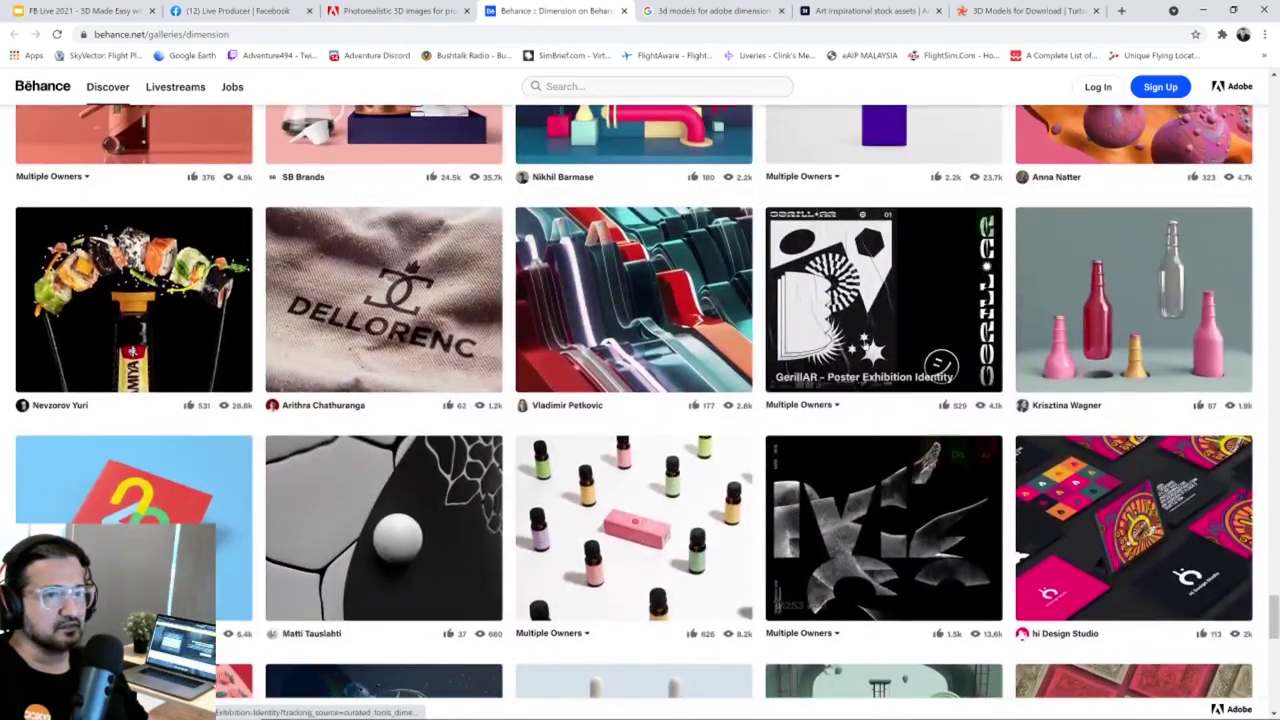
scroll(887, 408, "down", 2)
scroll(887, 408, "down", 4)
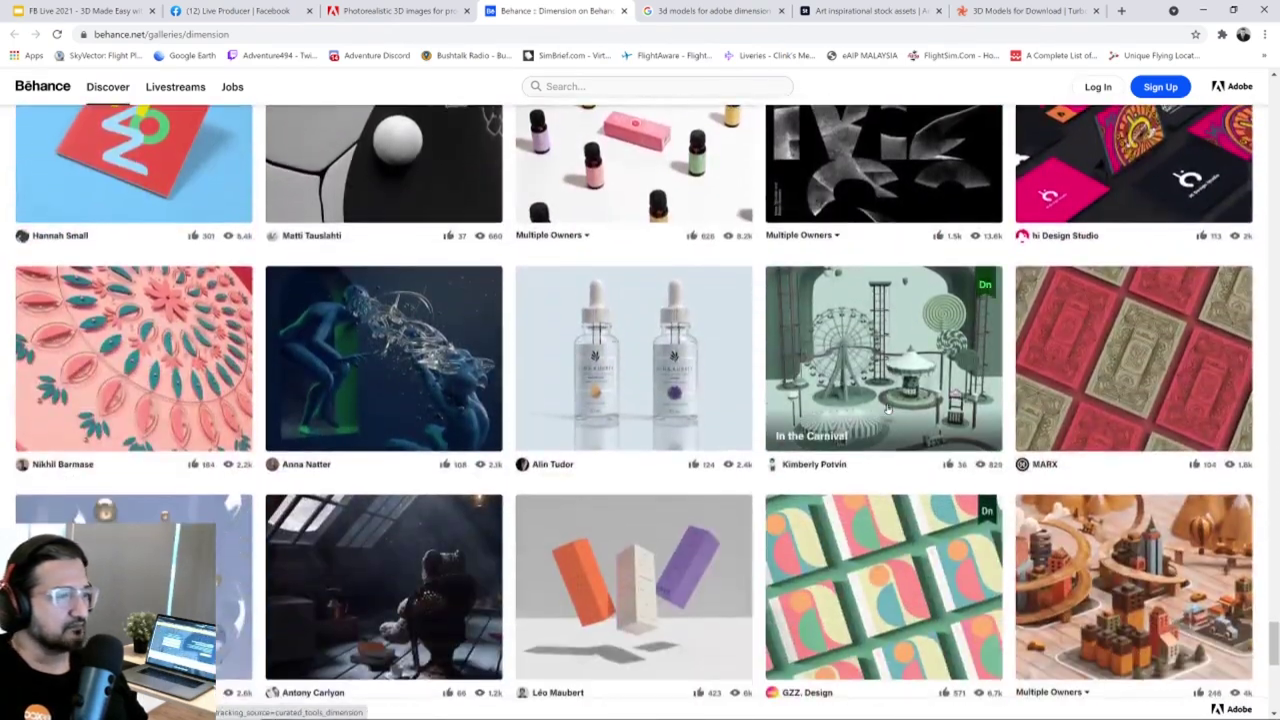
scroll(887, 408, "up", 2)
scroll(887, 408, "up", 2)
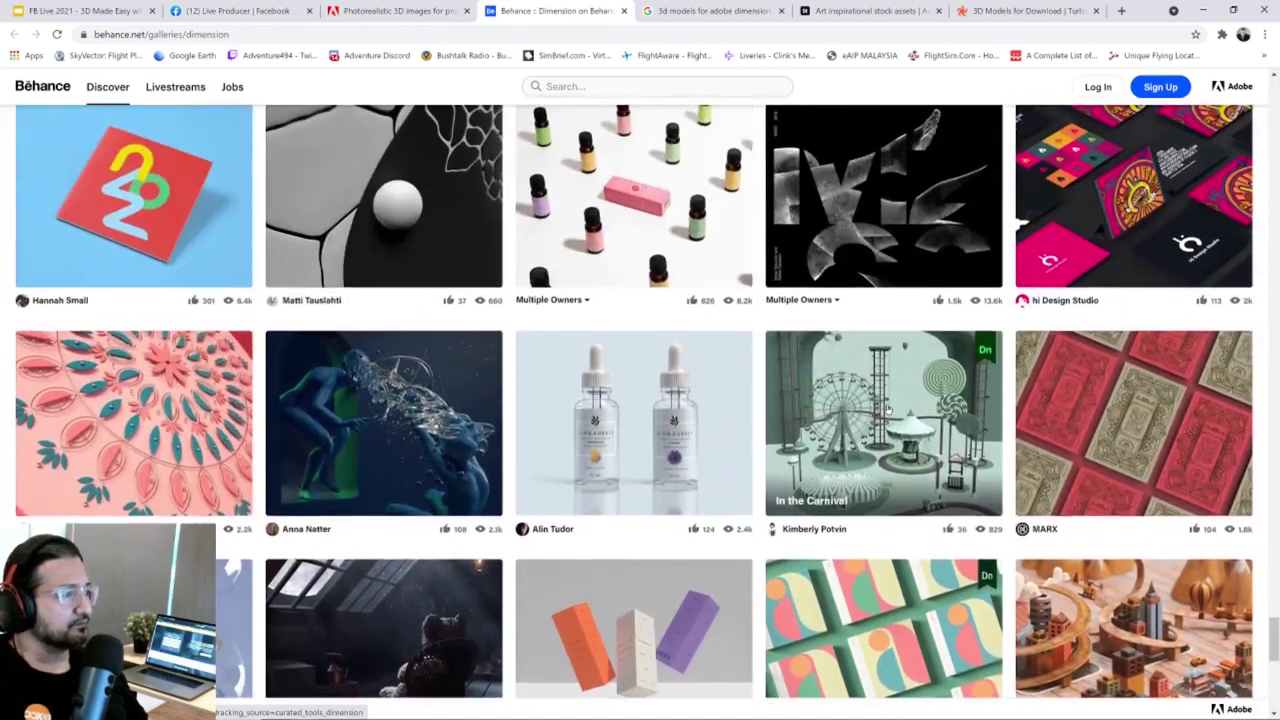
scroll(887, 408, "down", 4)
scroll(887, 408, "down", 1)
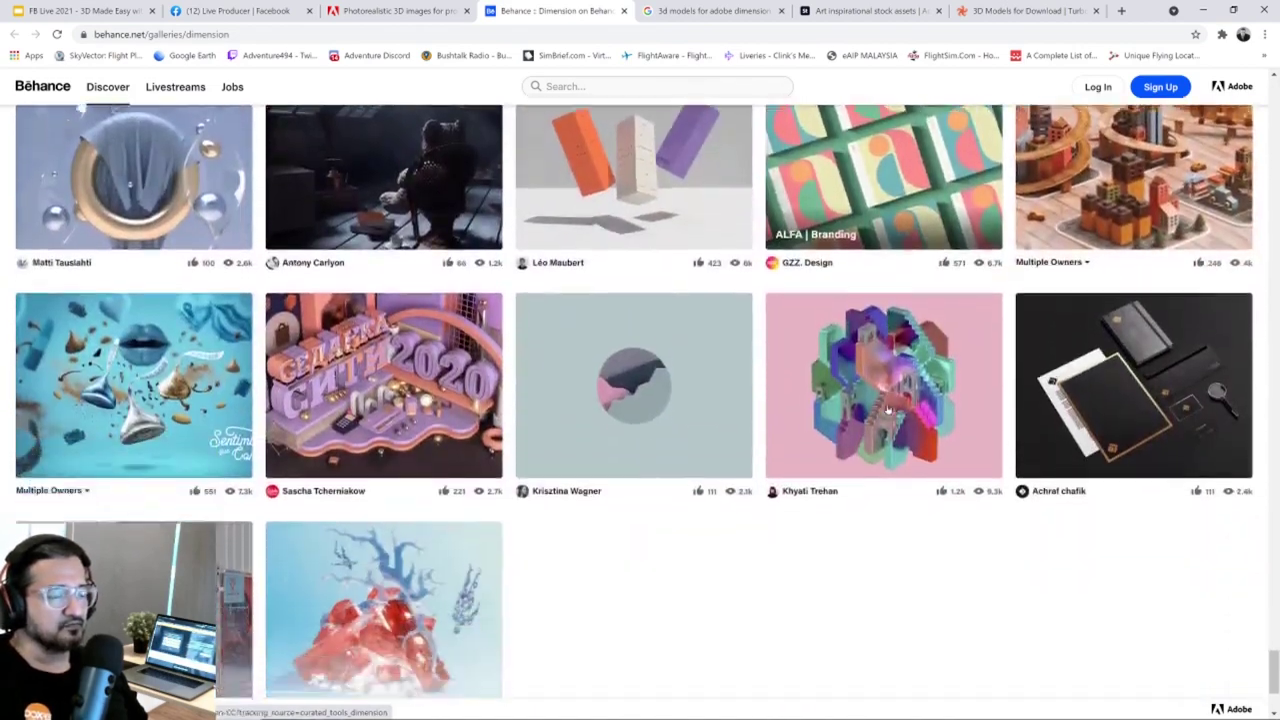
left_click(351, 344)
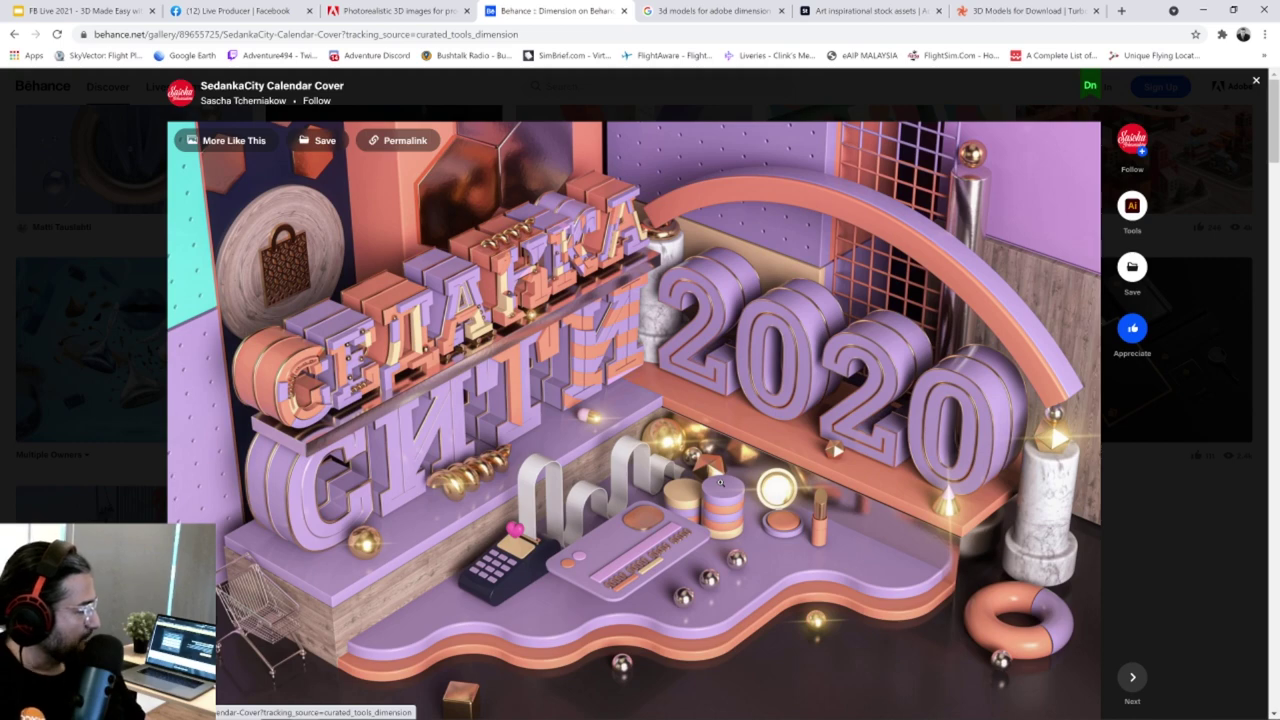
Switch back to Adobe Dimension and view the scene's render settings.
key("alt+Tab")
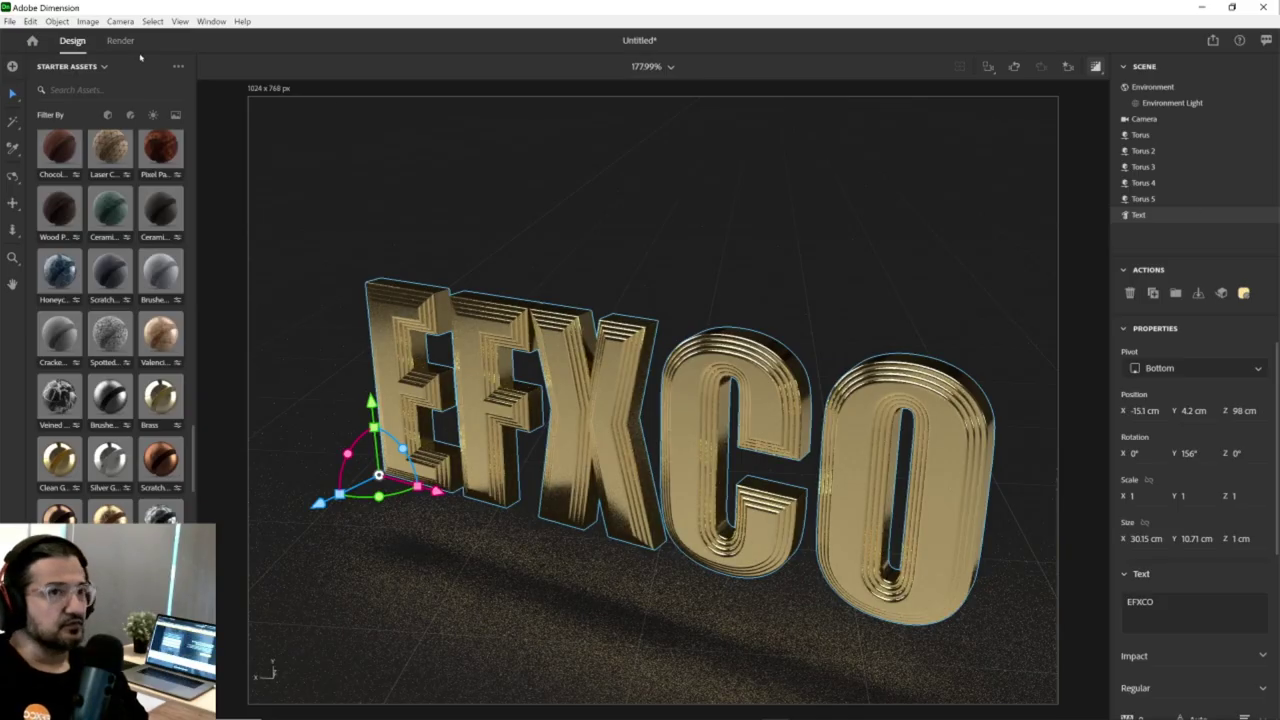
left_click(121, 41)
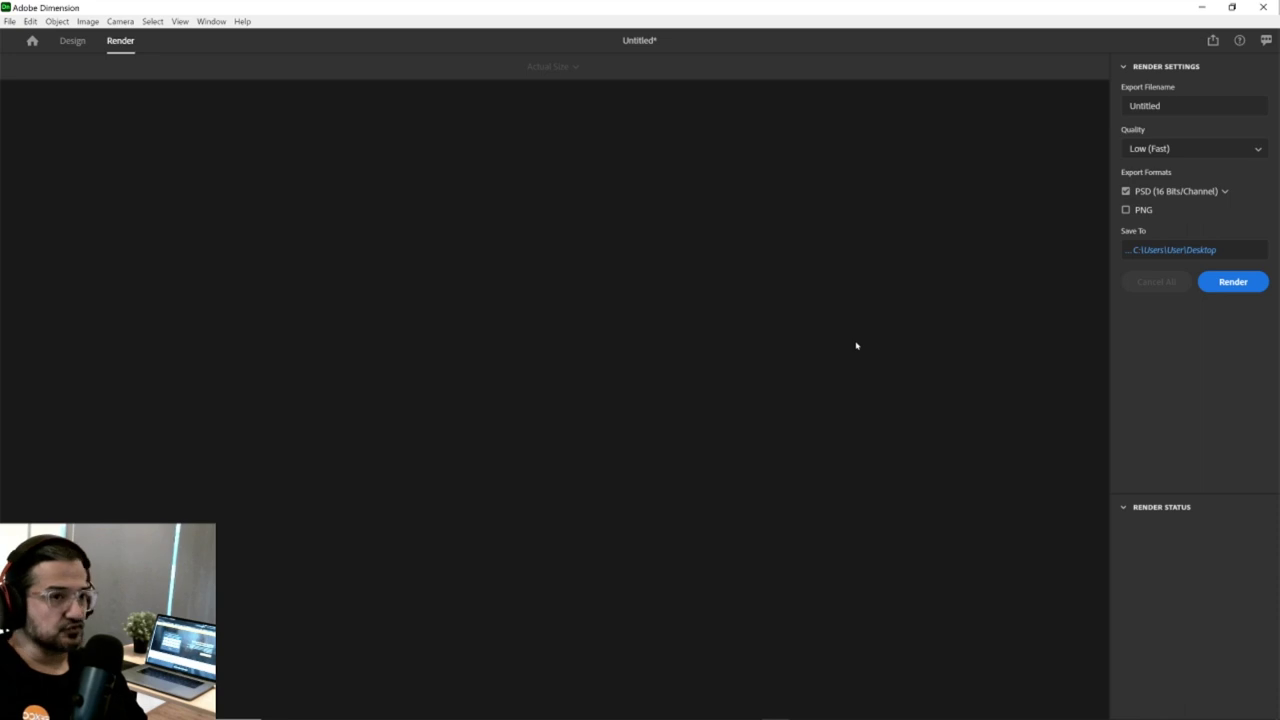
Return to the browser, close the SedankaCity Calendar Cover project and look through the end of the Dimension gallery.
key("alt+Tab")
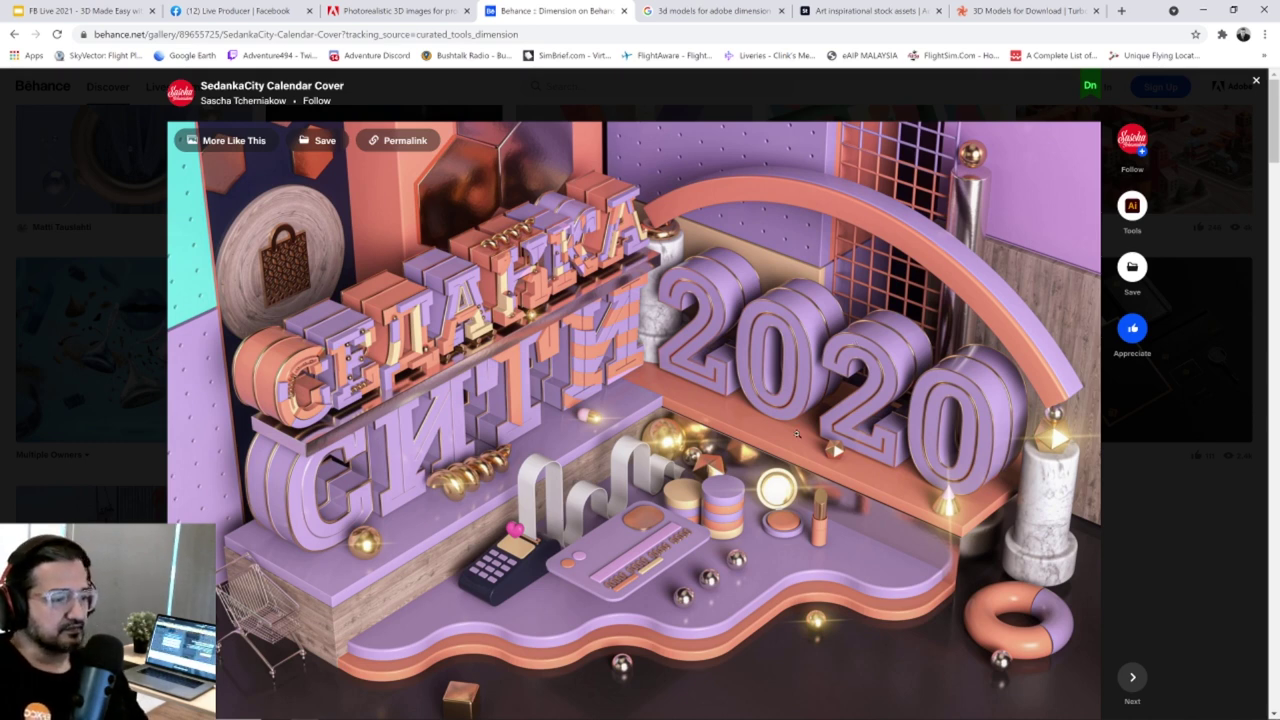
left_click(1256, 80)
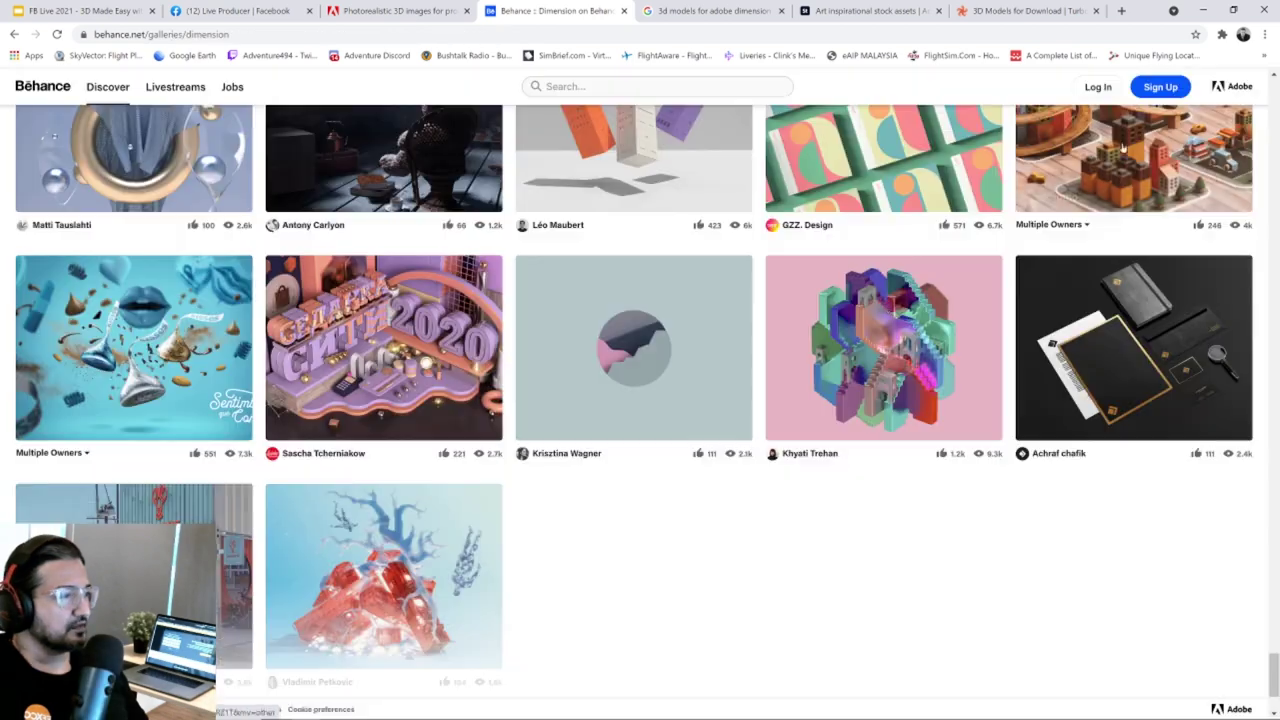
scroll(772, 466, "down", 2)
scroll(772, 469, "up", 4)
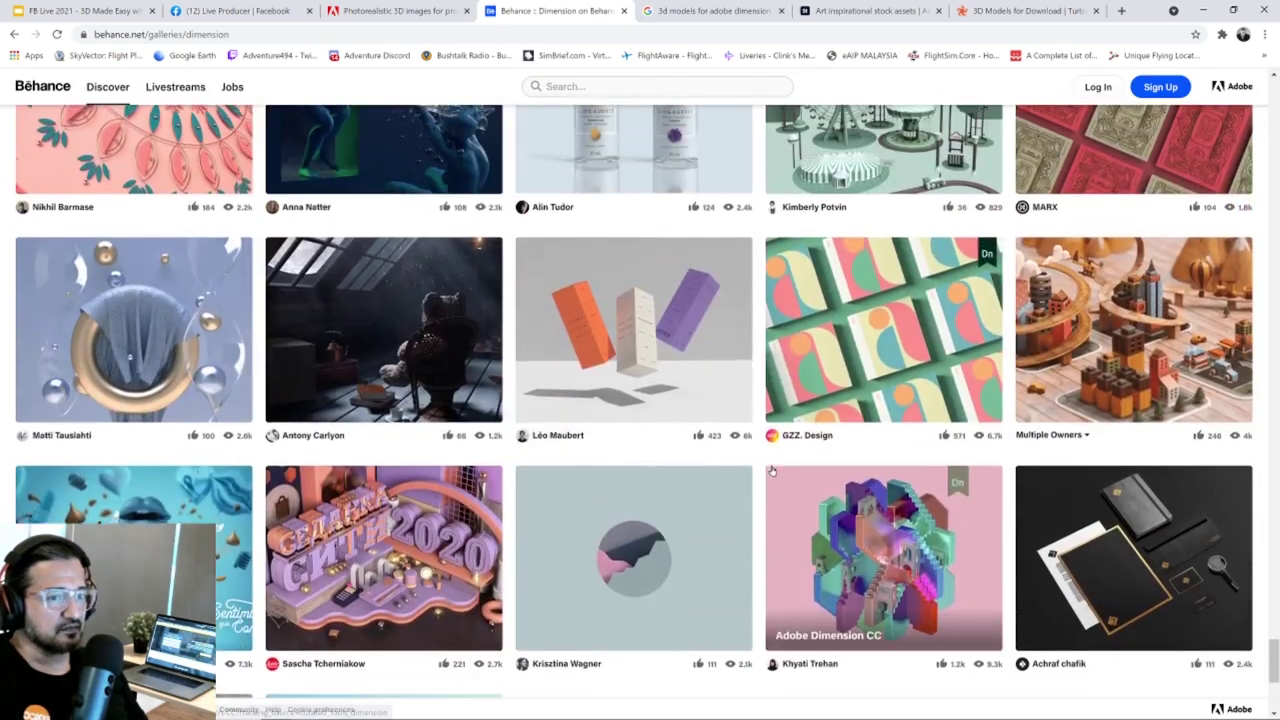
scroll(776, 474, "down", 3)
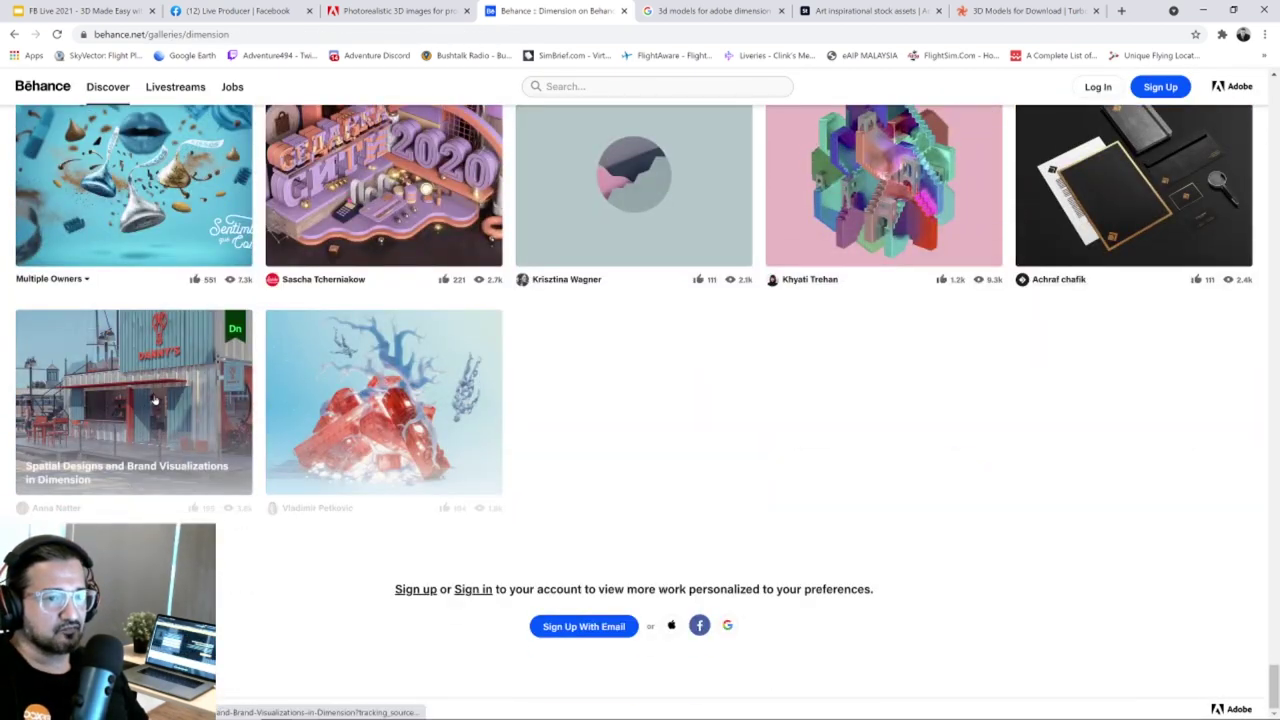
Open the Spatial Designs and Brand Visualizations in Dimension project and examine its seafood bistro image and author details.
left_click(155, 400)
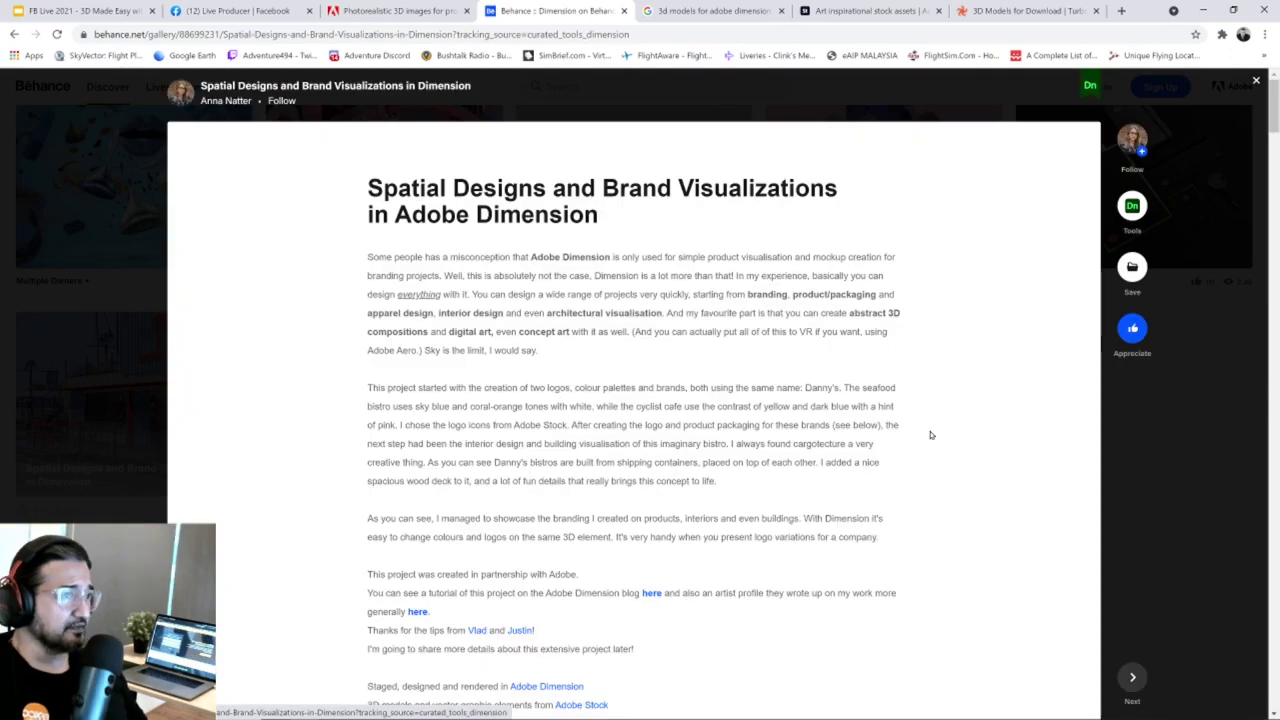
scroll(928, 440, "down", 7)
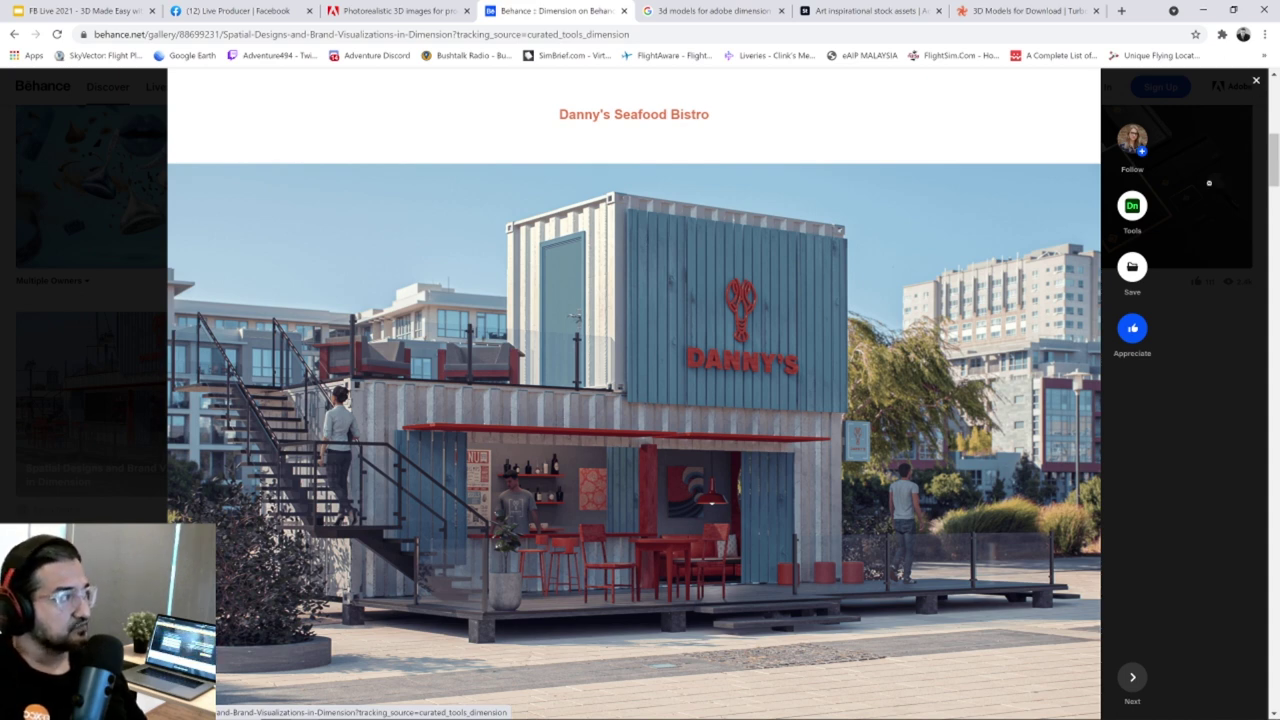
mouse_move(1132, 140)
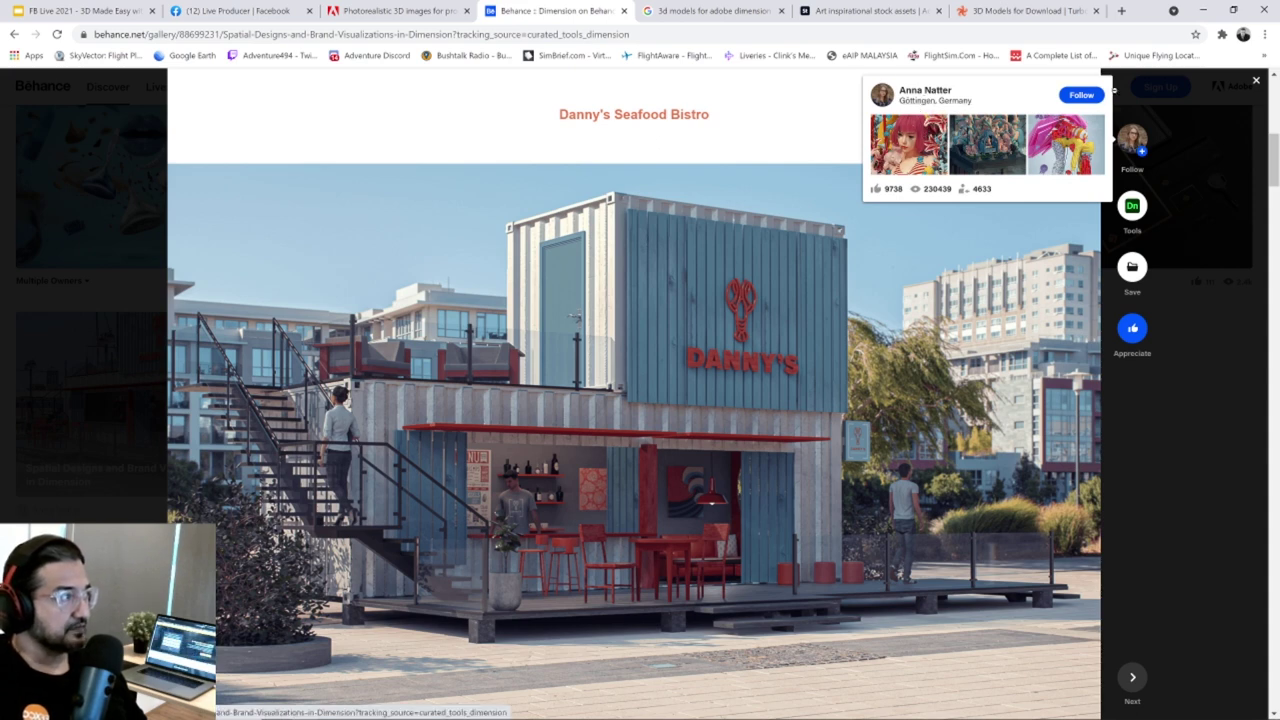
Open the project author's Behance profile and browse through the published Dimension works.
left_click(925, 90)
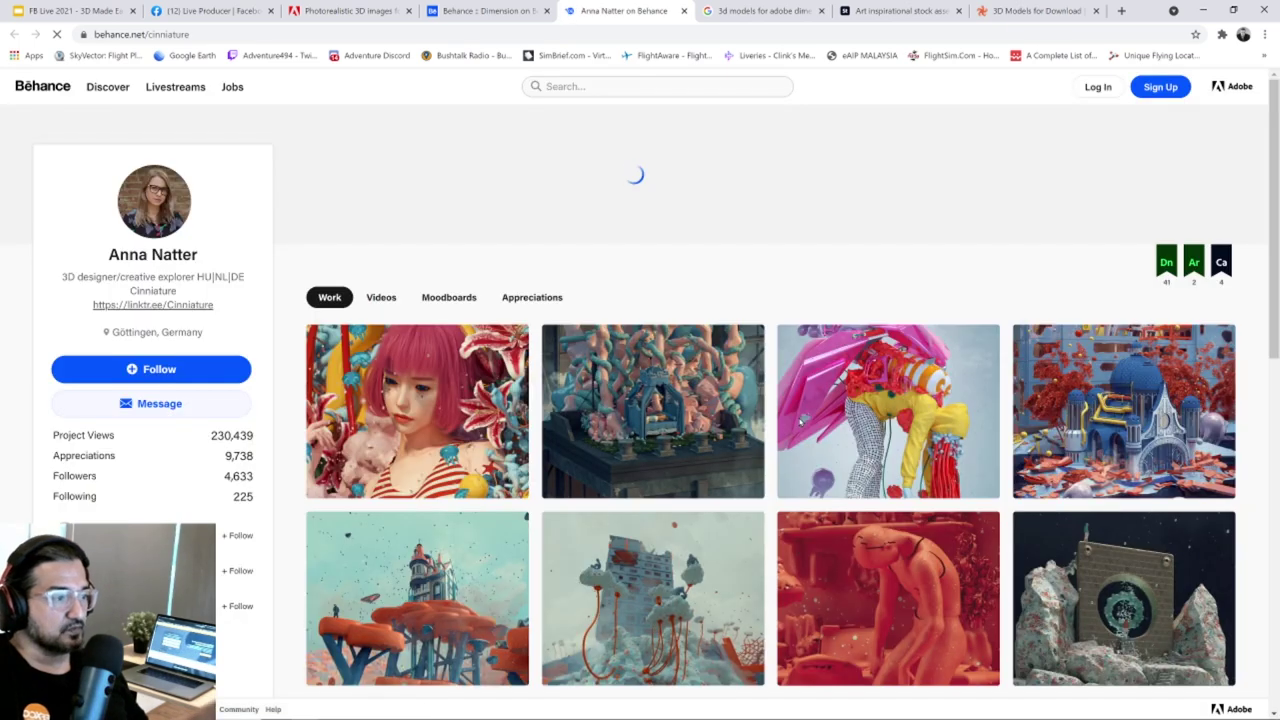
scroll(866, 455, "down", 2)
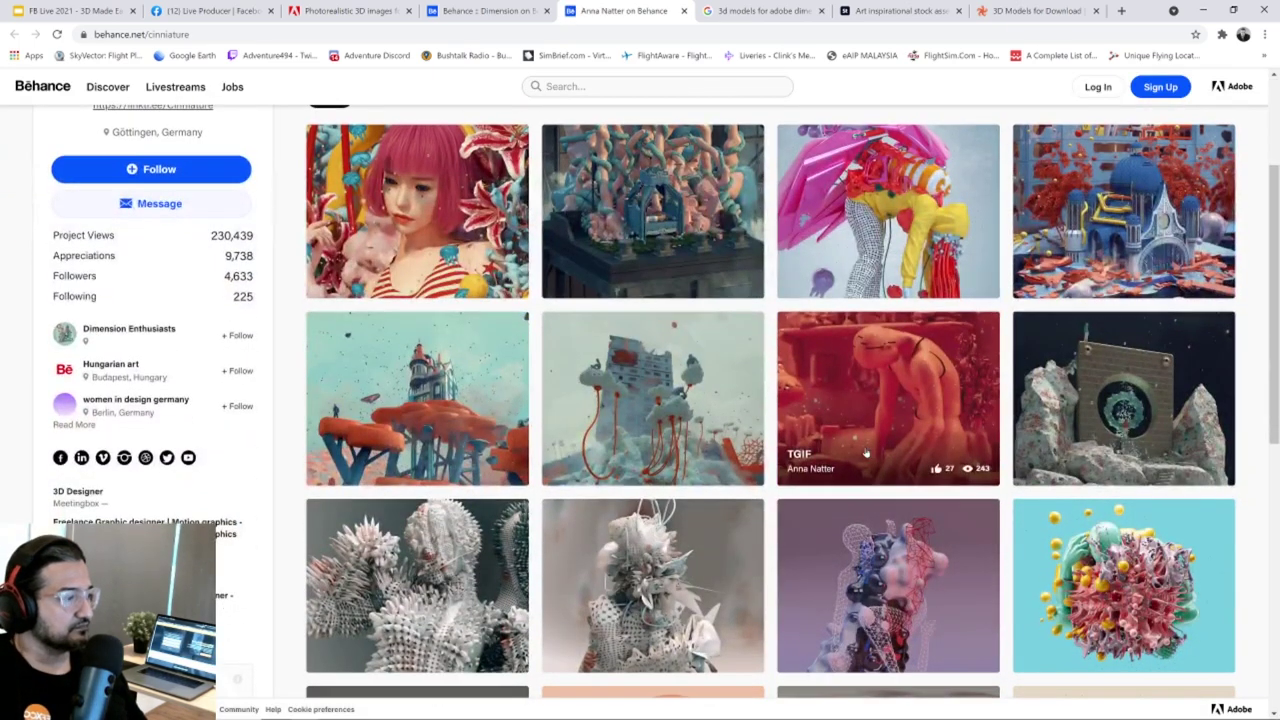
scroll(866, 455, "down", 4)
scroll(866, 453, "down", 5)
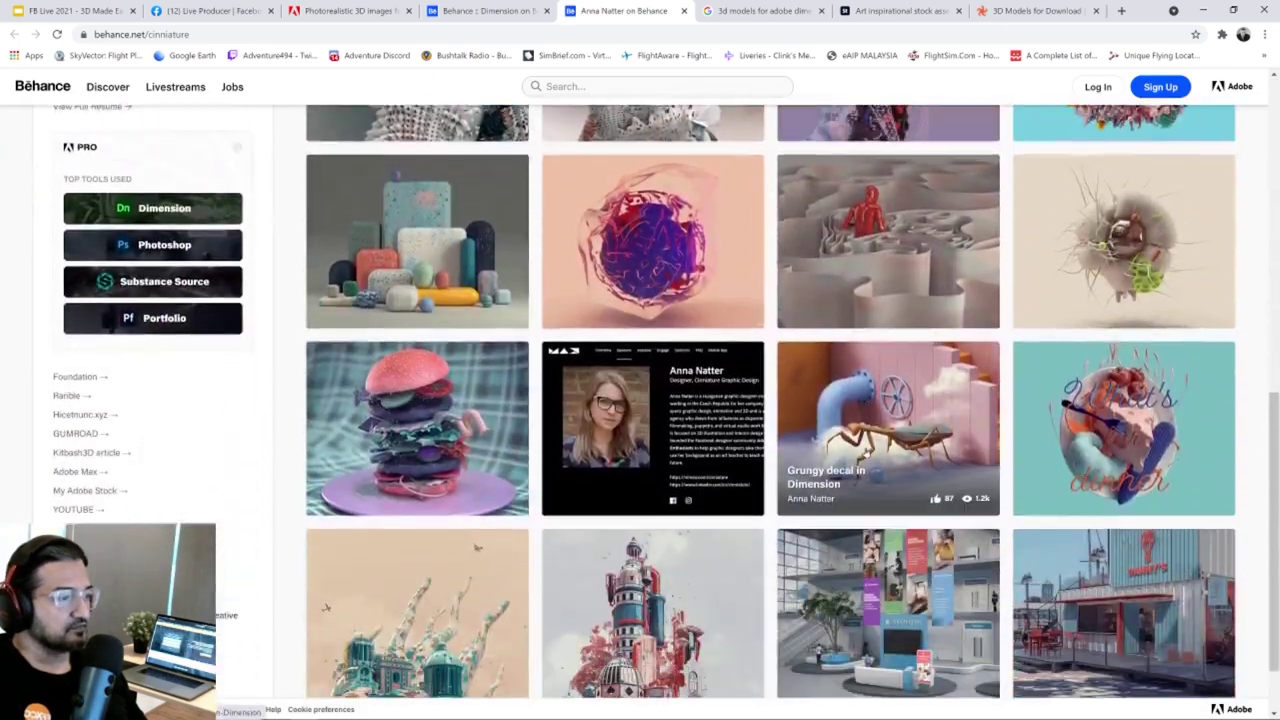
scroll(866, 453, "down", 1)
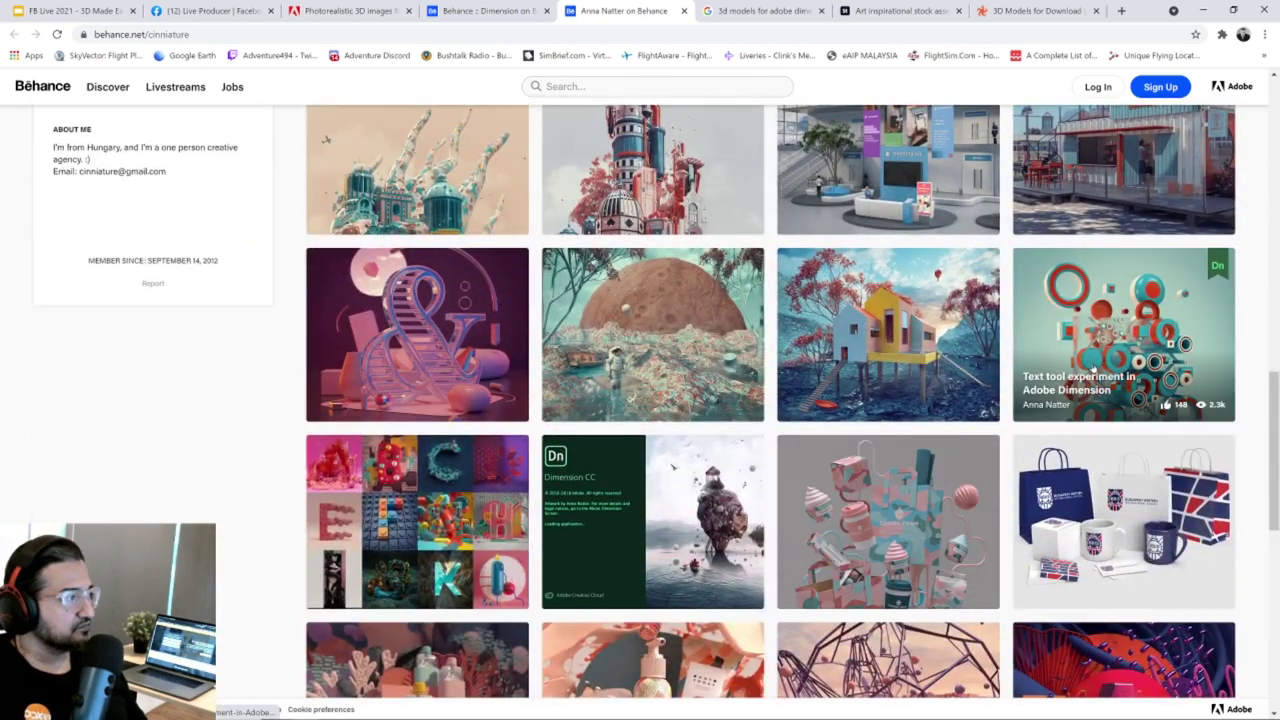
Open the Text tool experiment in Adobe Dimension project, examine its artwork and close it.
left_click(1109, 331)
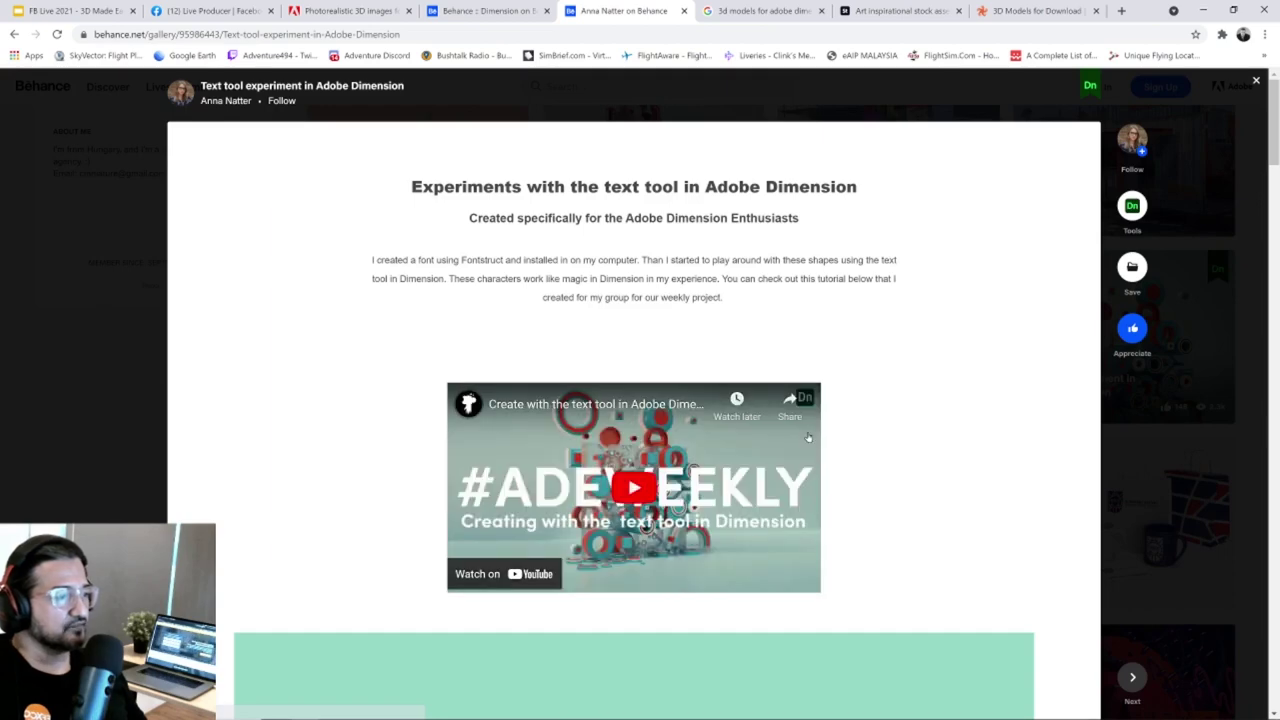
scroll(808, 435, "down", 6)
scroll(806, 434, "up", 2)
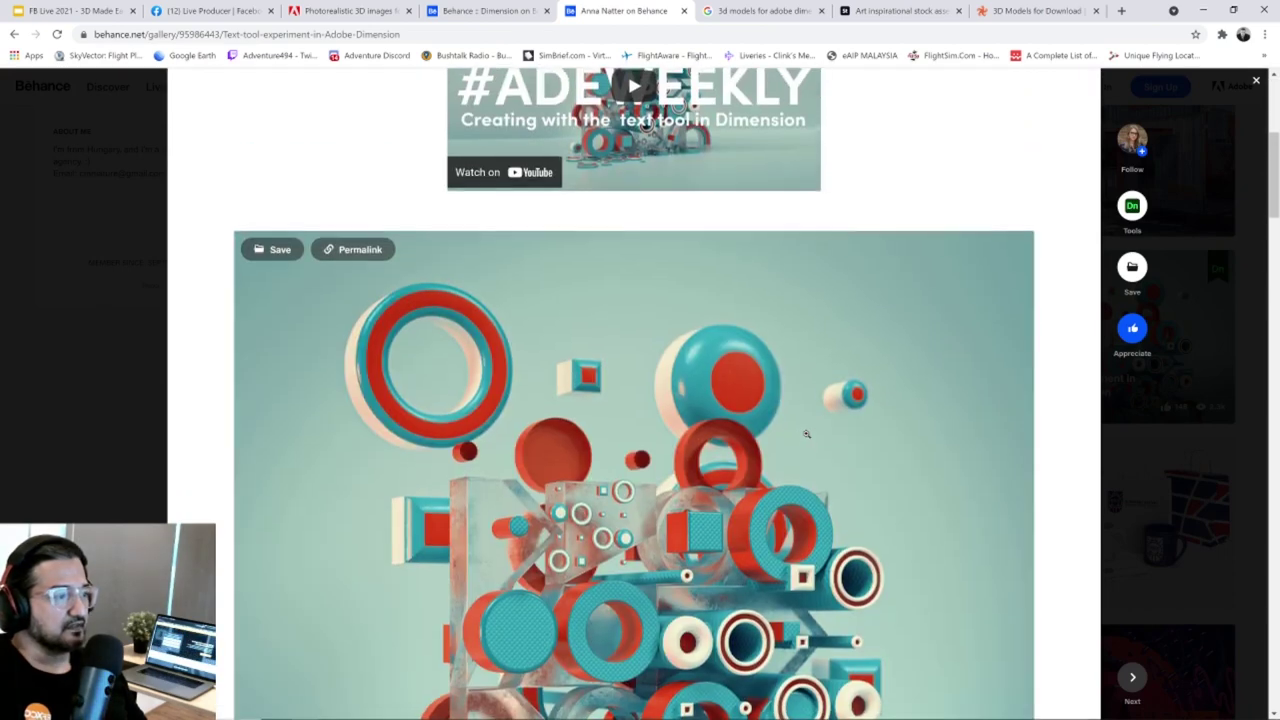
scroll(790, 560, "down", 3)
scroll(769, 702, "up", 1)
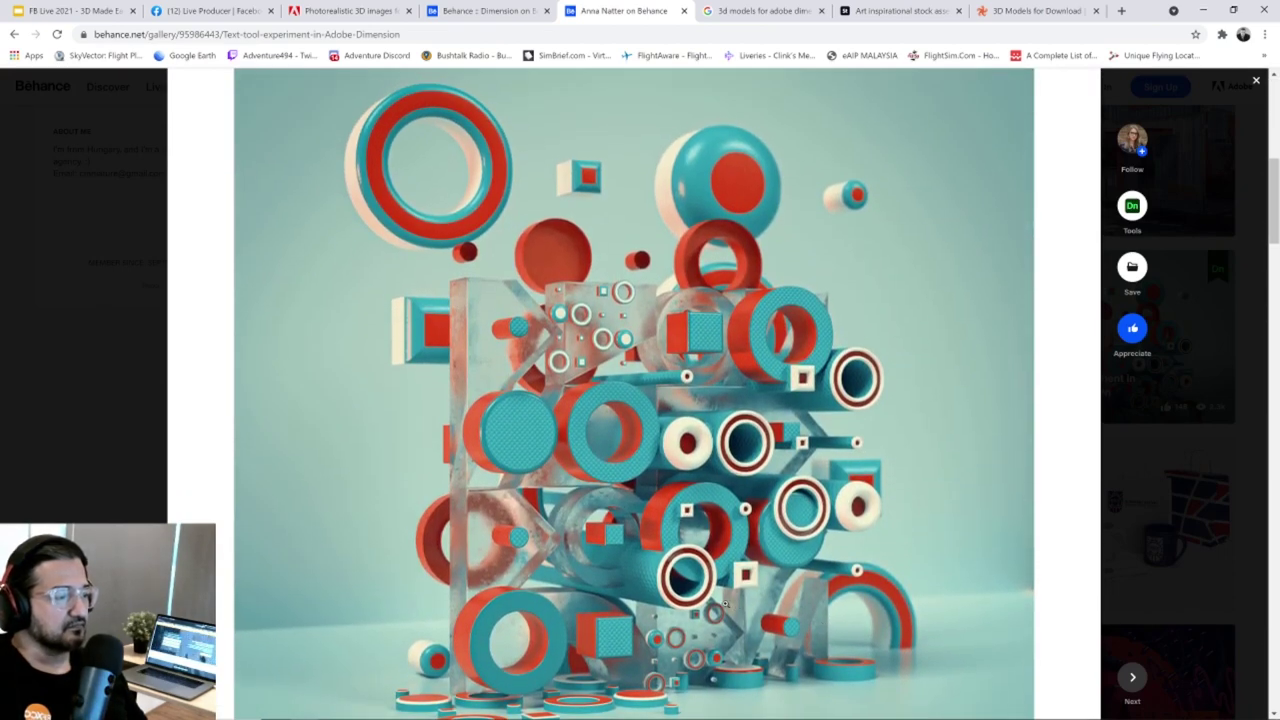
scroll(852, 422, "up", 5)
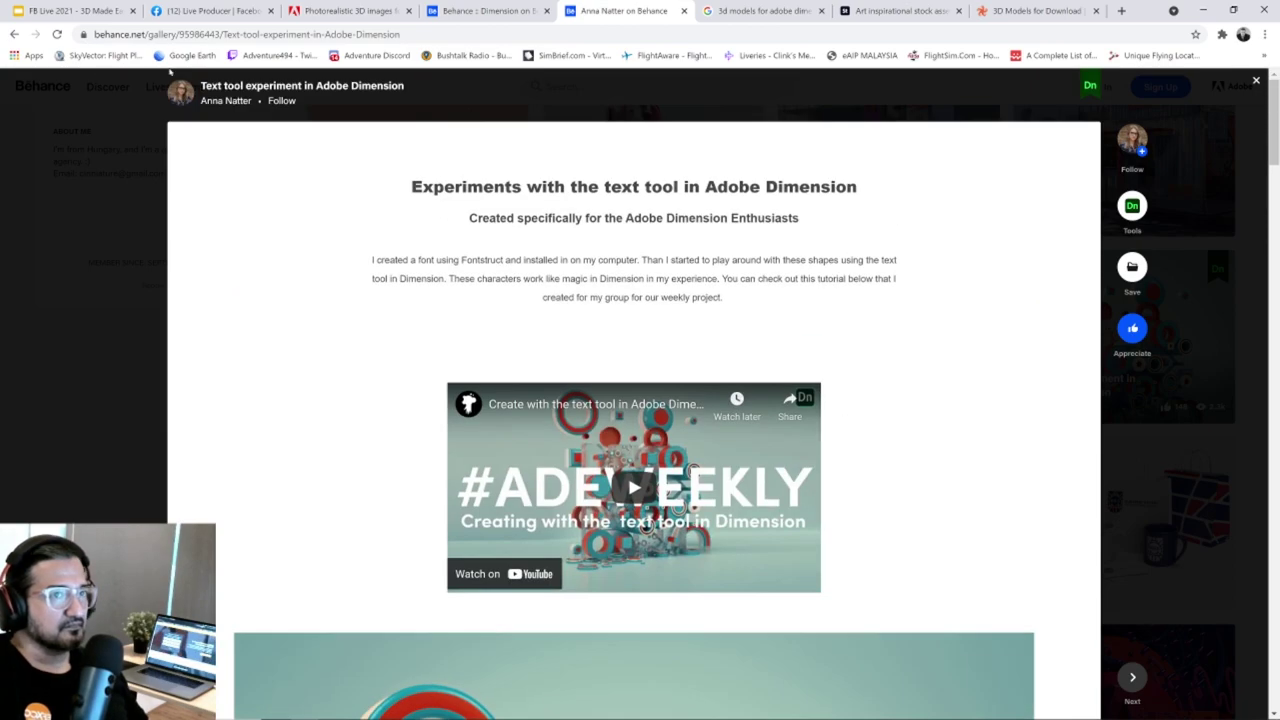
left_click(170, 72)
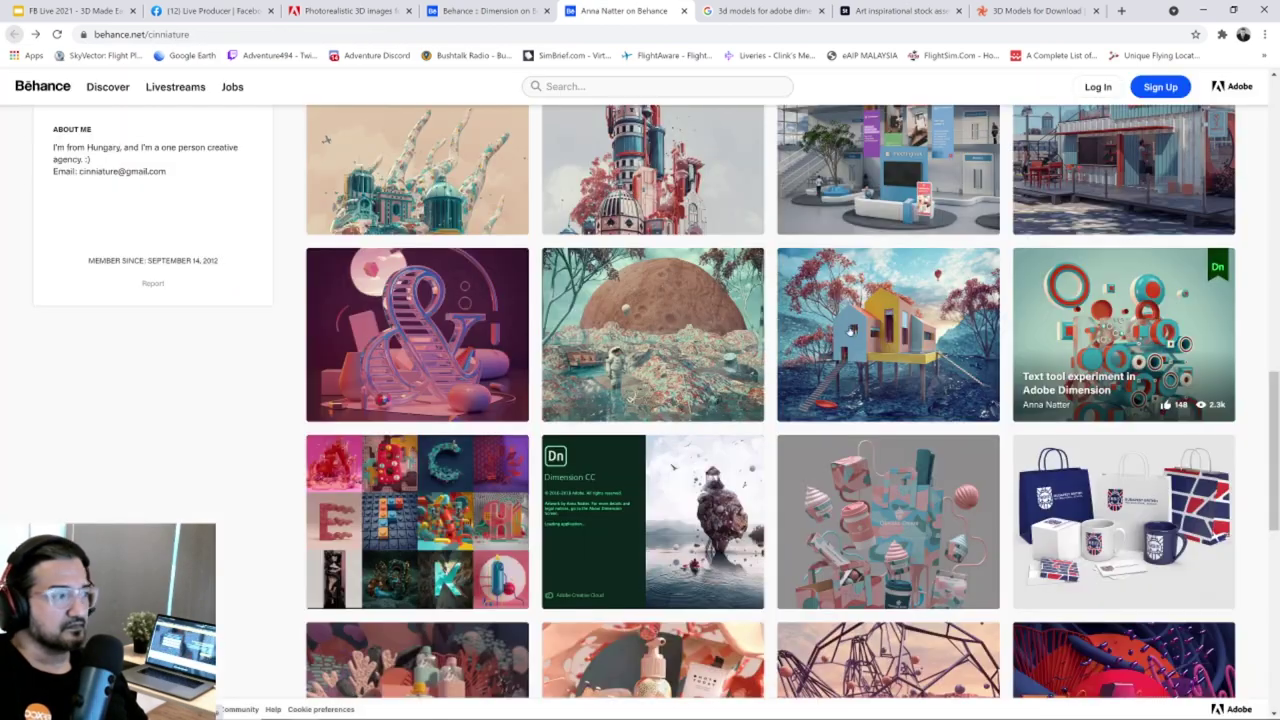
Look through the remaining works on the author's Behance profile, return to its beginning and close the profile.
scroll(1100, 500, "down", 3)
scroll(1020, 448, "down", 4)
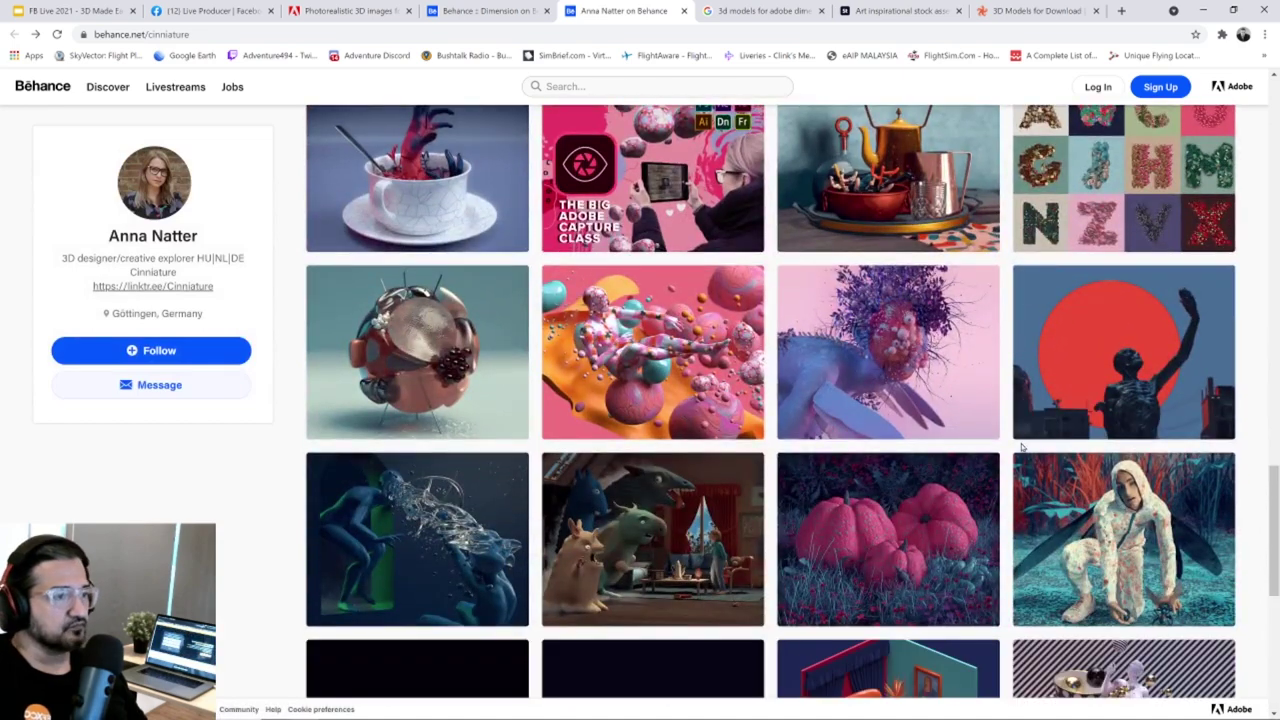
scroll(1021, 446, "down", 2)
scroll(1021, 448, "down", 2)
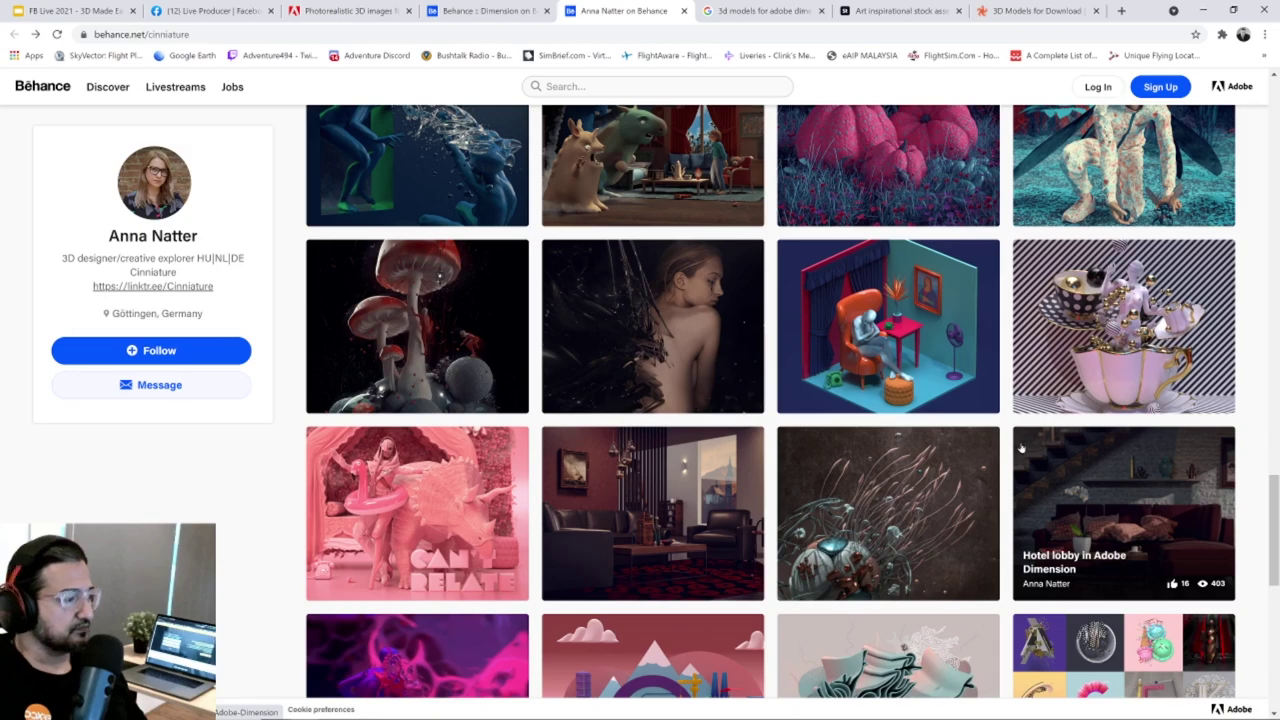
scroll(1021, 448, "down", 3)
scroll(1021, 448, "down", 1)
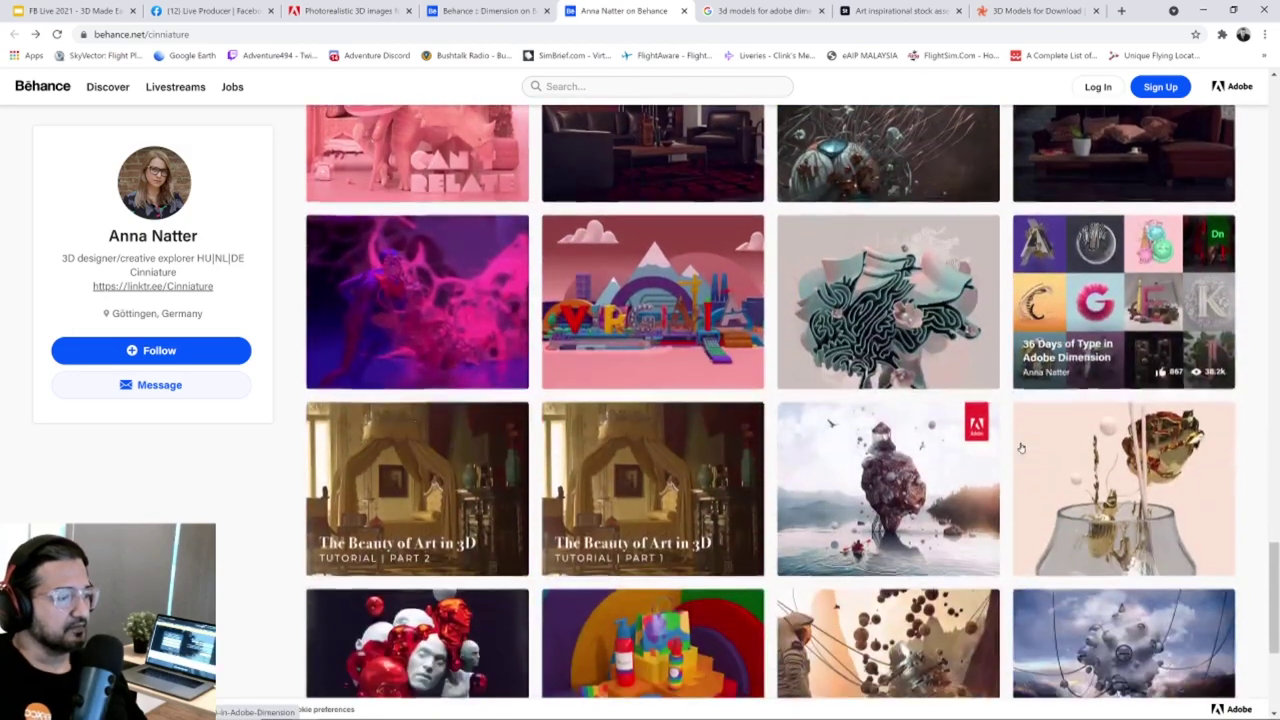
scroll(1021, 448, "down", 1)
scroll(1021, 448, "up", 4)
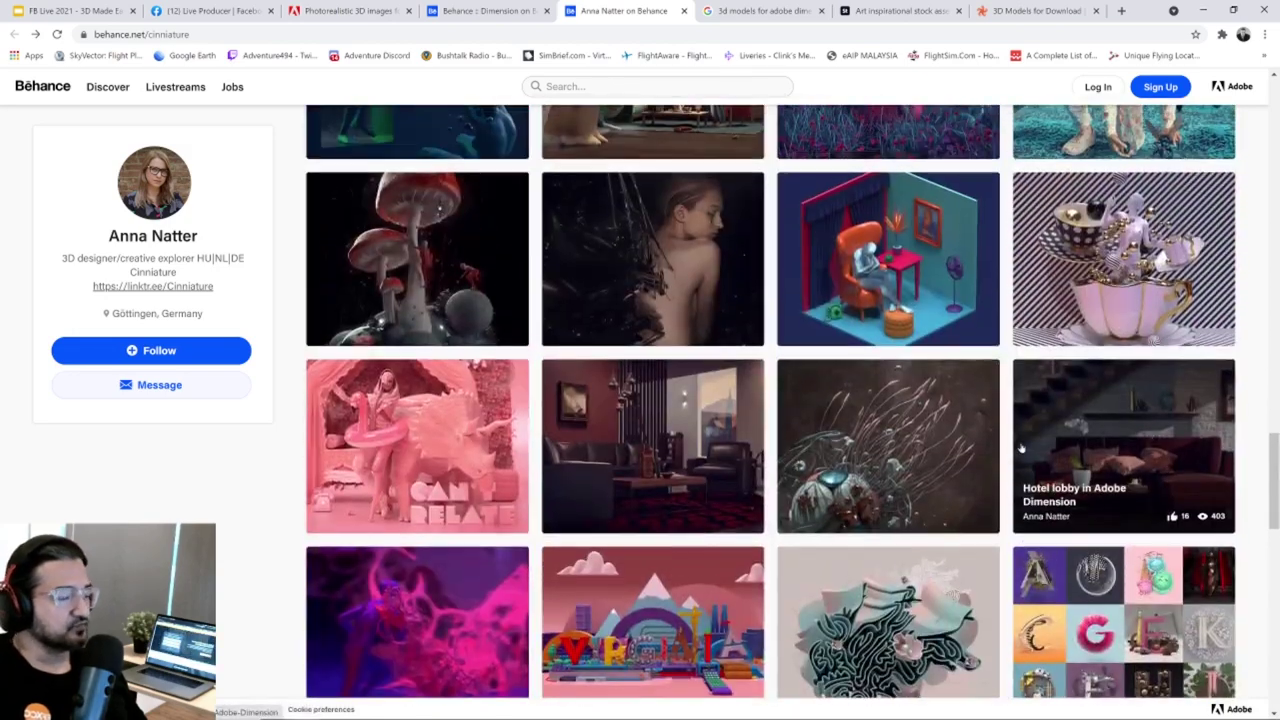
scroll(1021, 448, "up", 20)
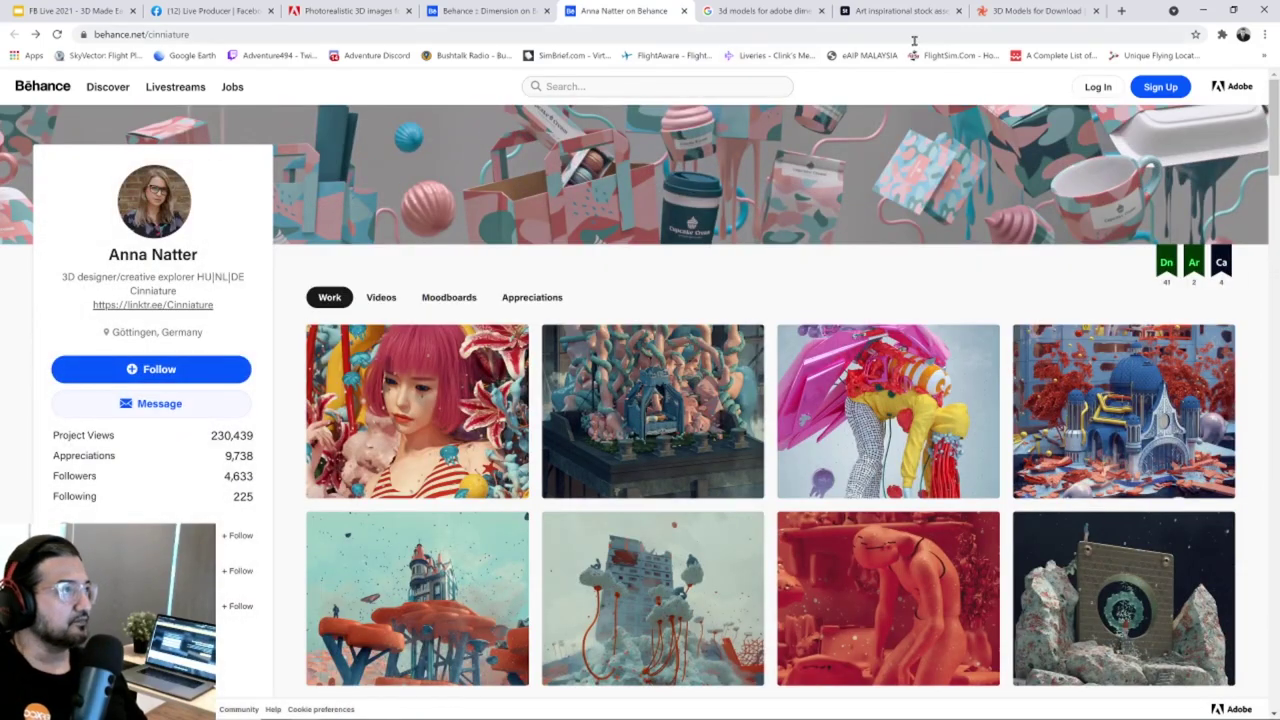
left_click(685, 11)
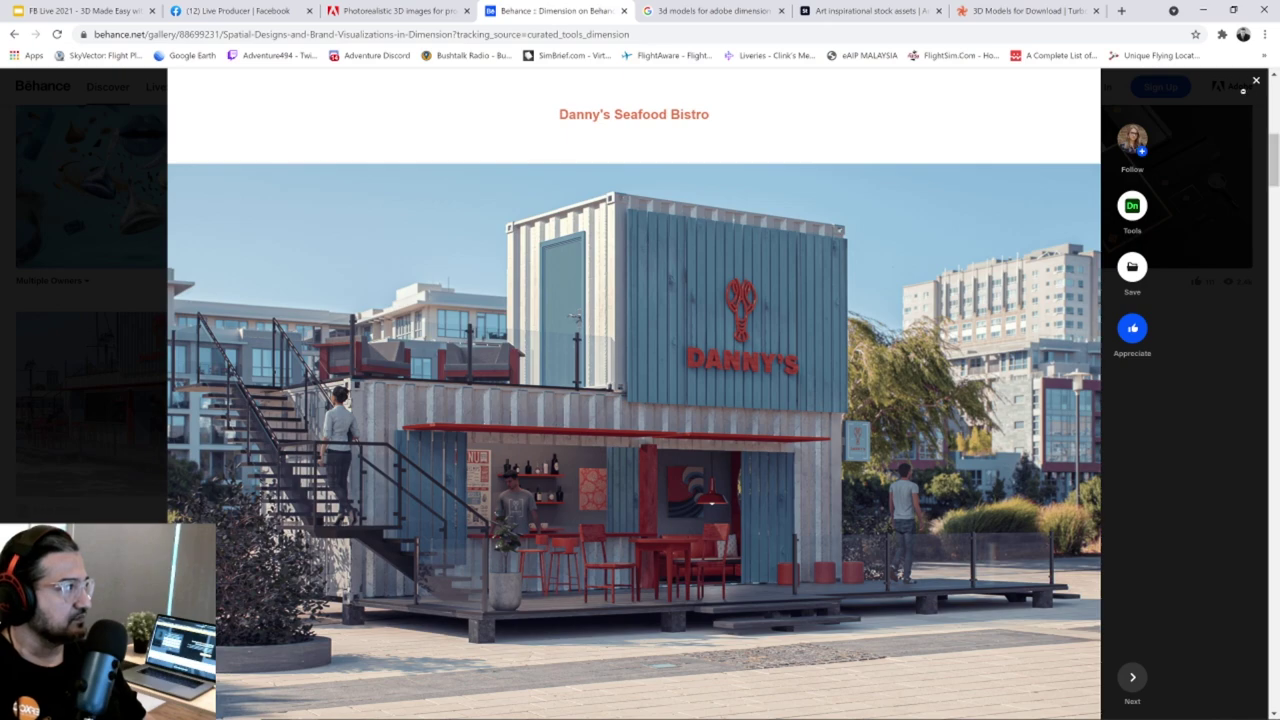
Close the Spatial Designs and Brand Visualizations in Dimension project and browse back up through the Dimension gallery.
left_click(1257, 84)
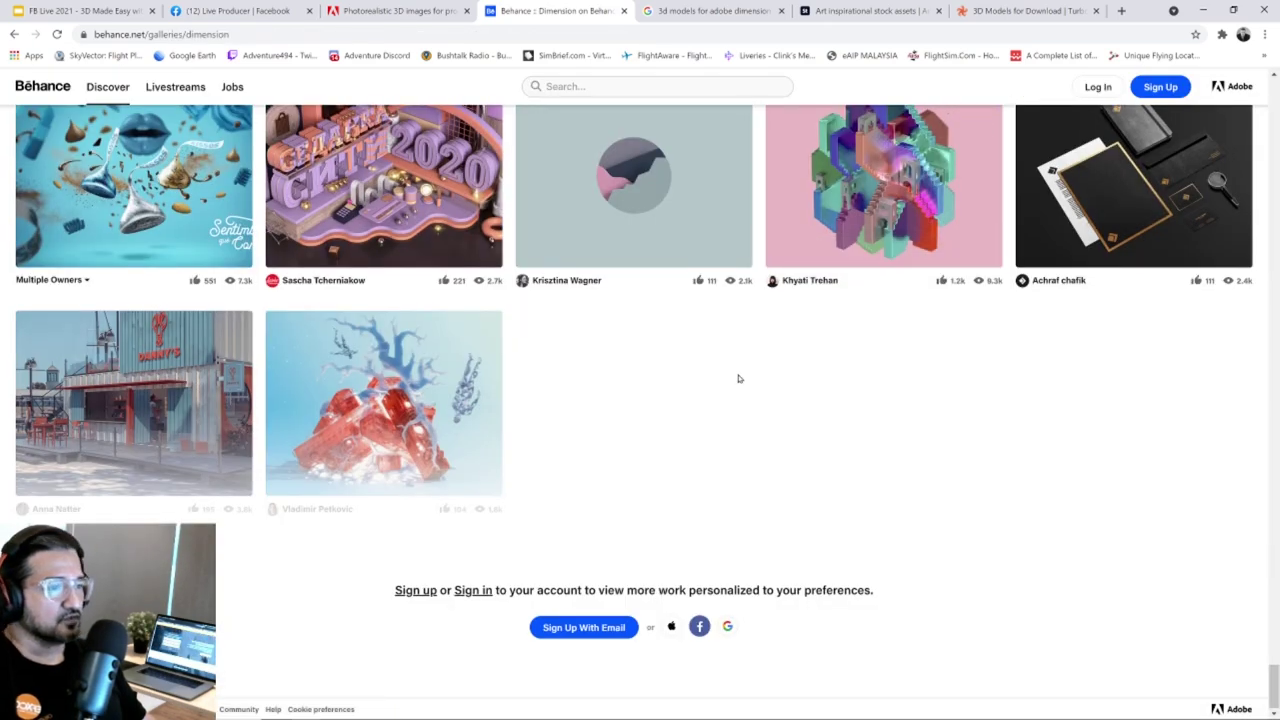
scroll(740, 400, "down", 5)
scroll(740, 375, "up", 10)
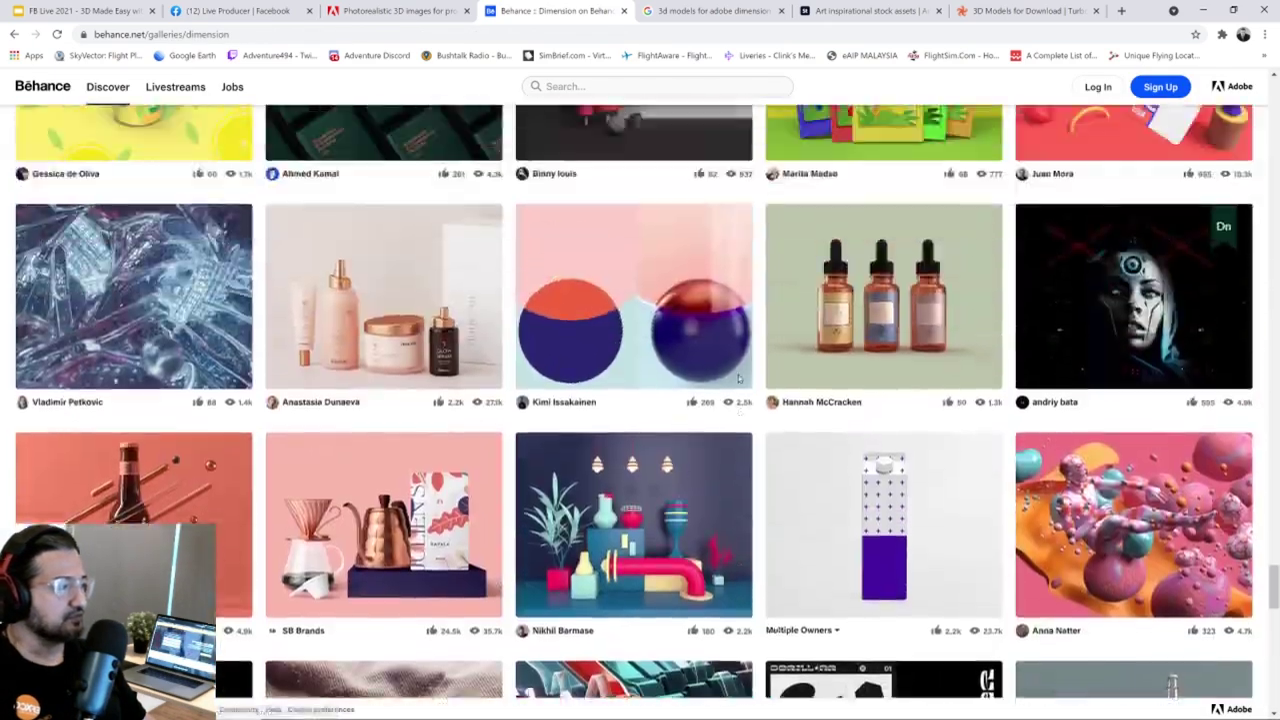
scroll(743, 375, "up", 8)
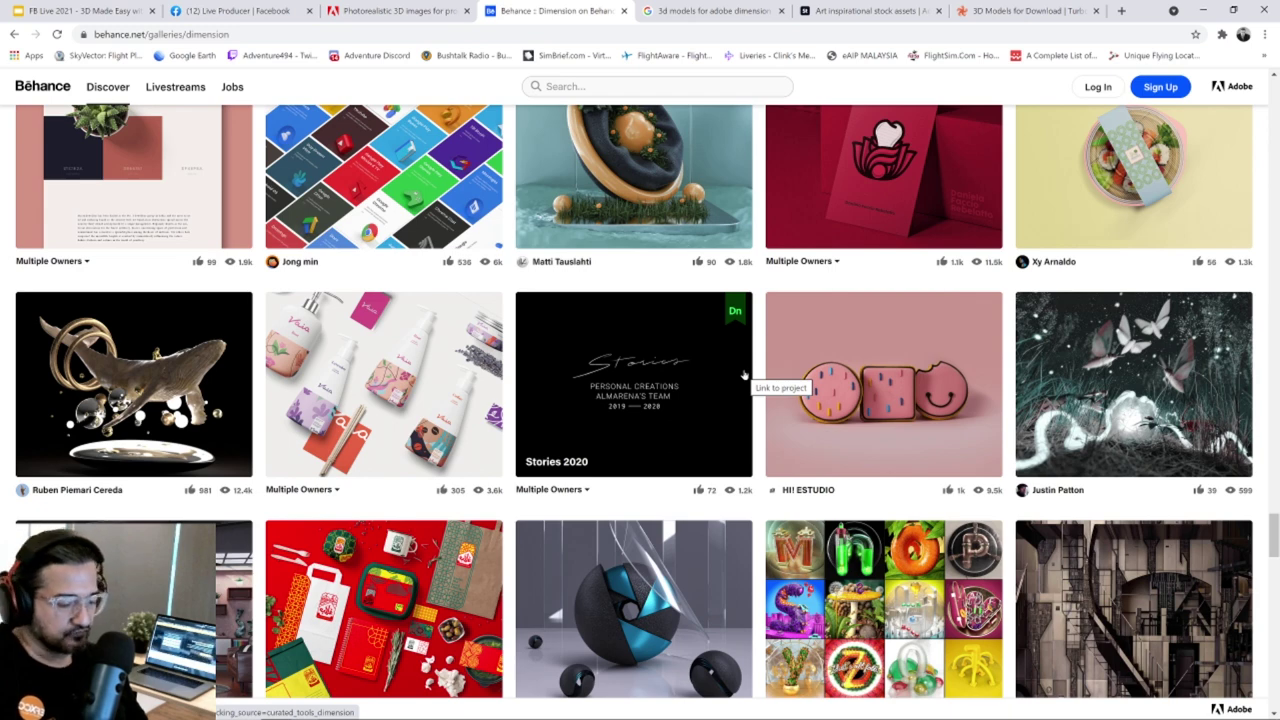
key("alt+Tab")
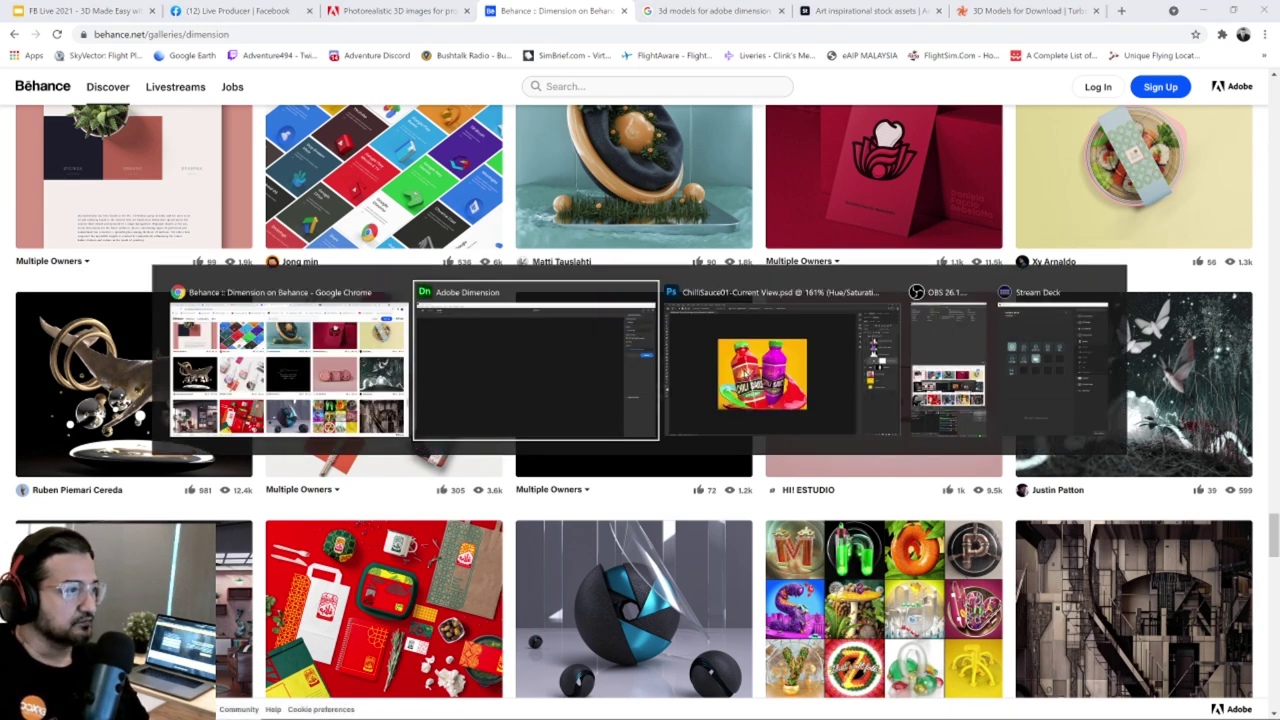
key("alt+Tab")
key("alt+Tab")
key("alt+Tab")
key("alt+Tab")
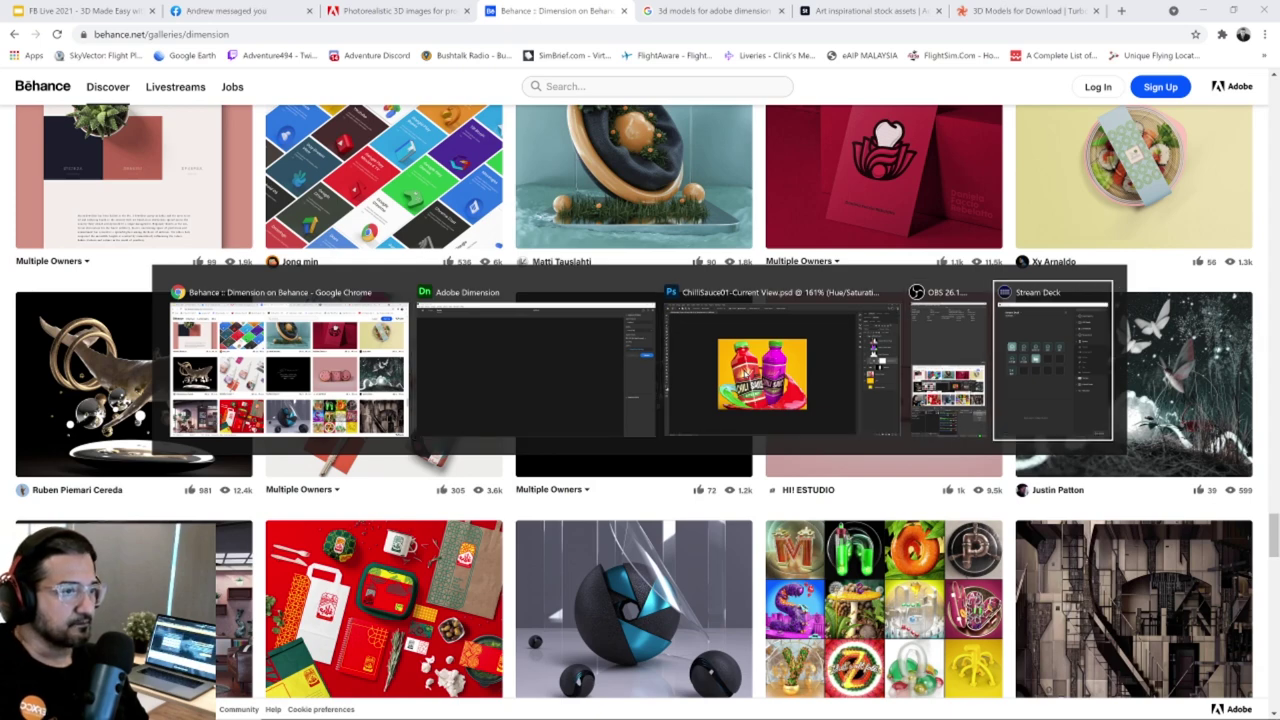
Switch to the FB Live 2021 presentation in Google Slides and show the Current Promotion and Next Week slides.
left_click(90, 11)
left_click(99, 379)
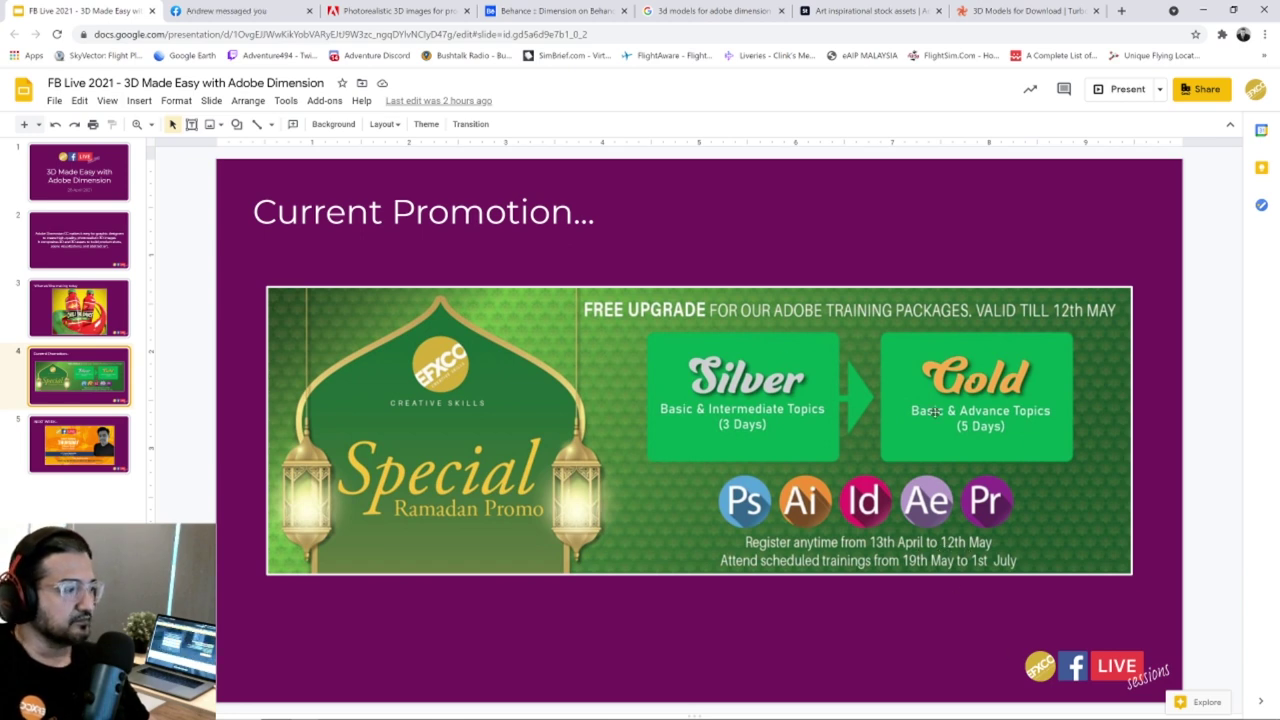
left_click(87, 447)
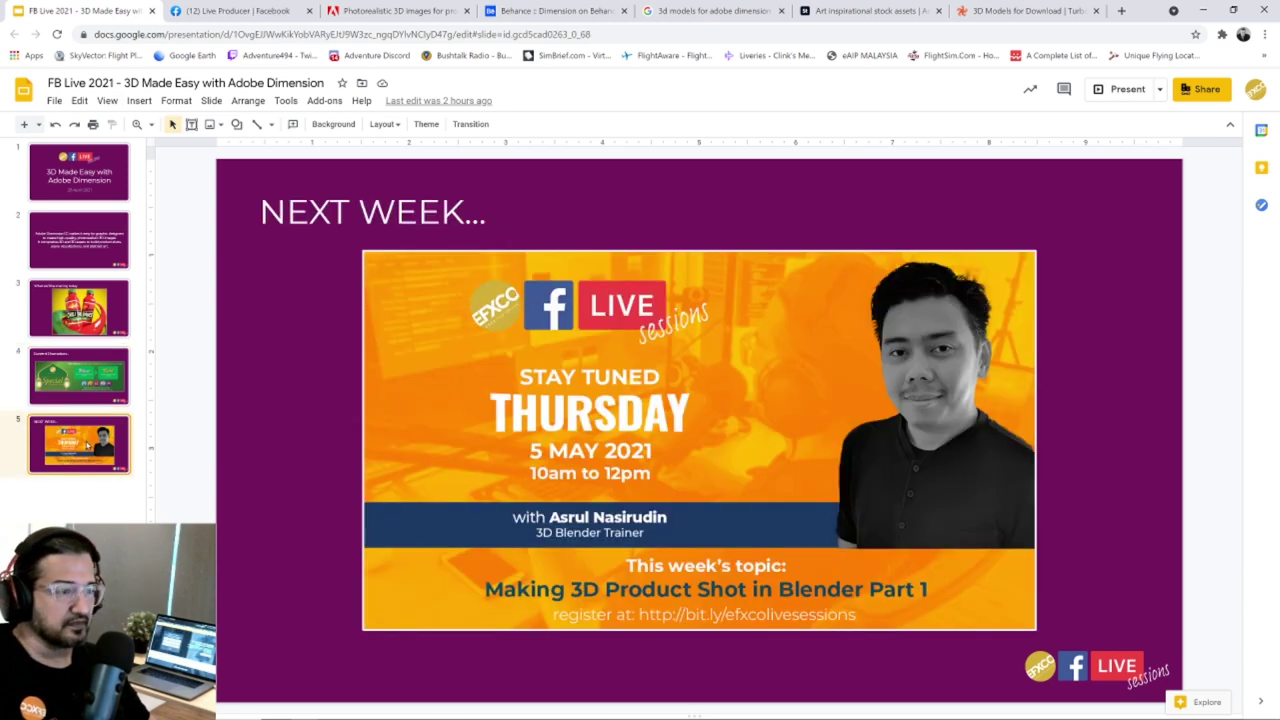